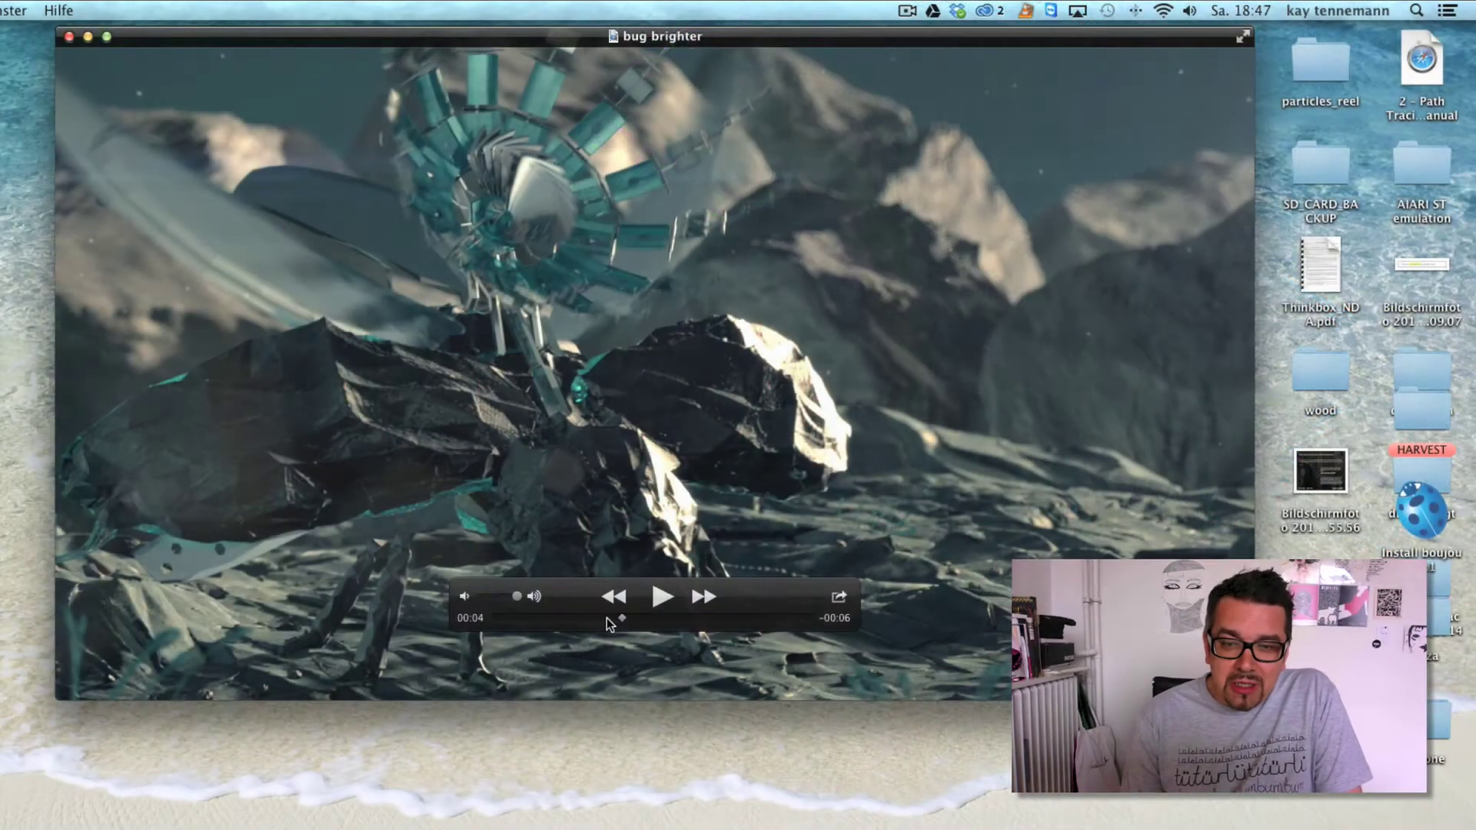
- Play and scrub through the bug brighter clip with its volume lowered, and close the video player
drag(612, 616, 572, 617)
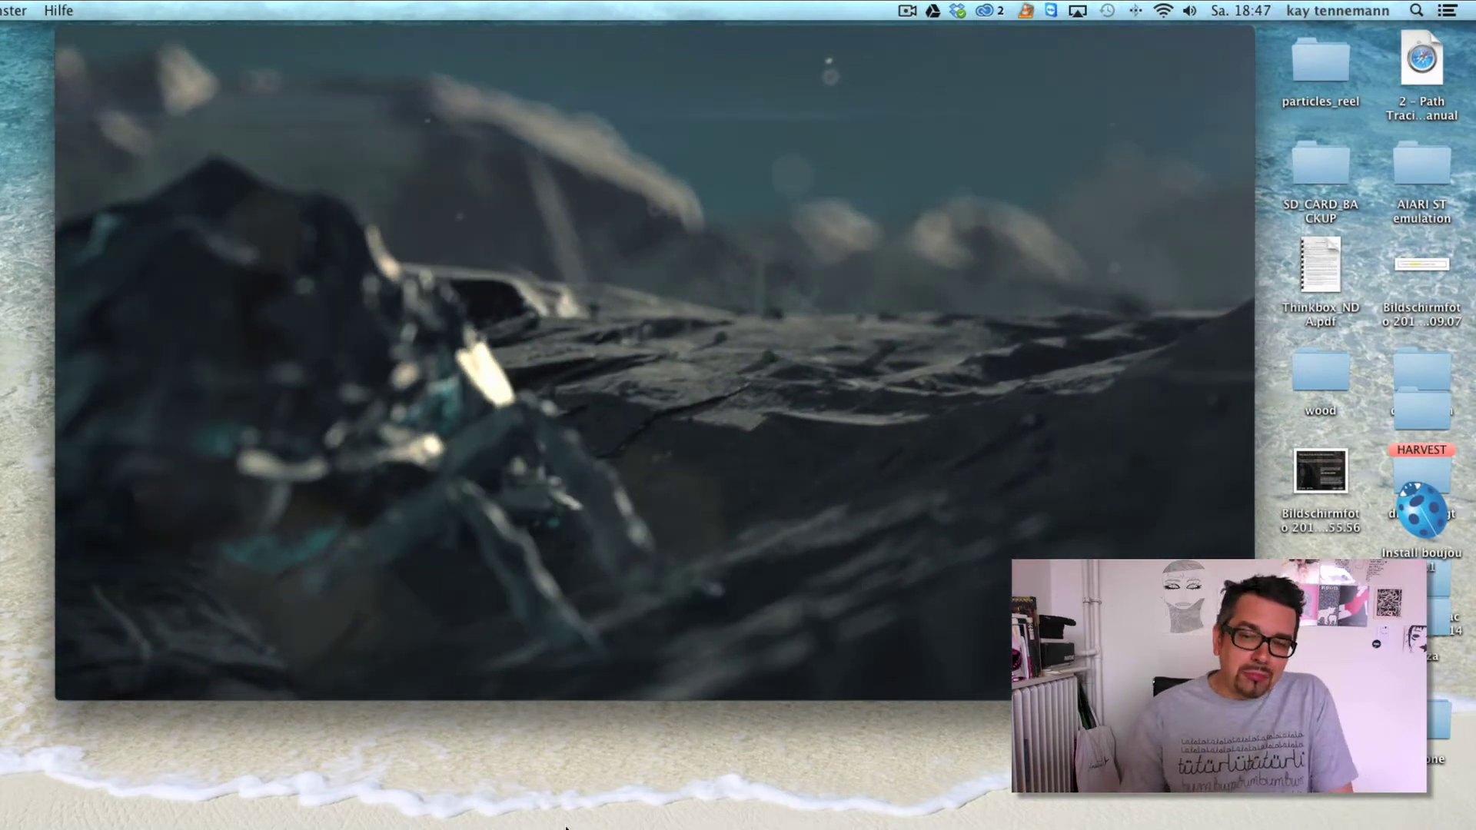
mouse_move(615, 543)
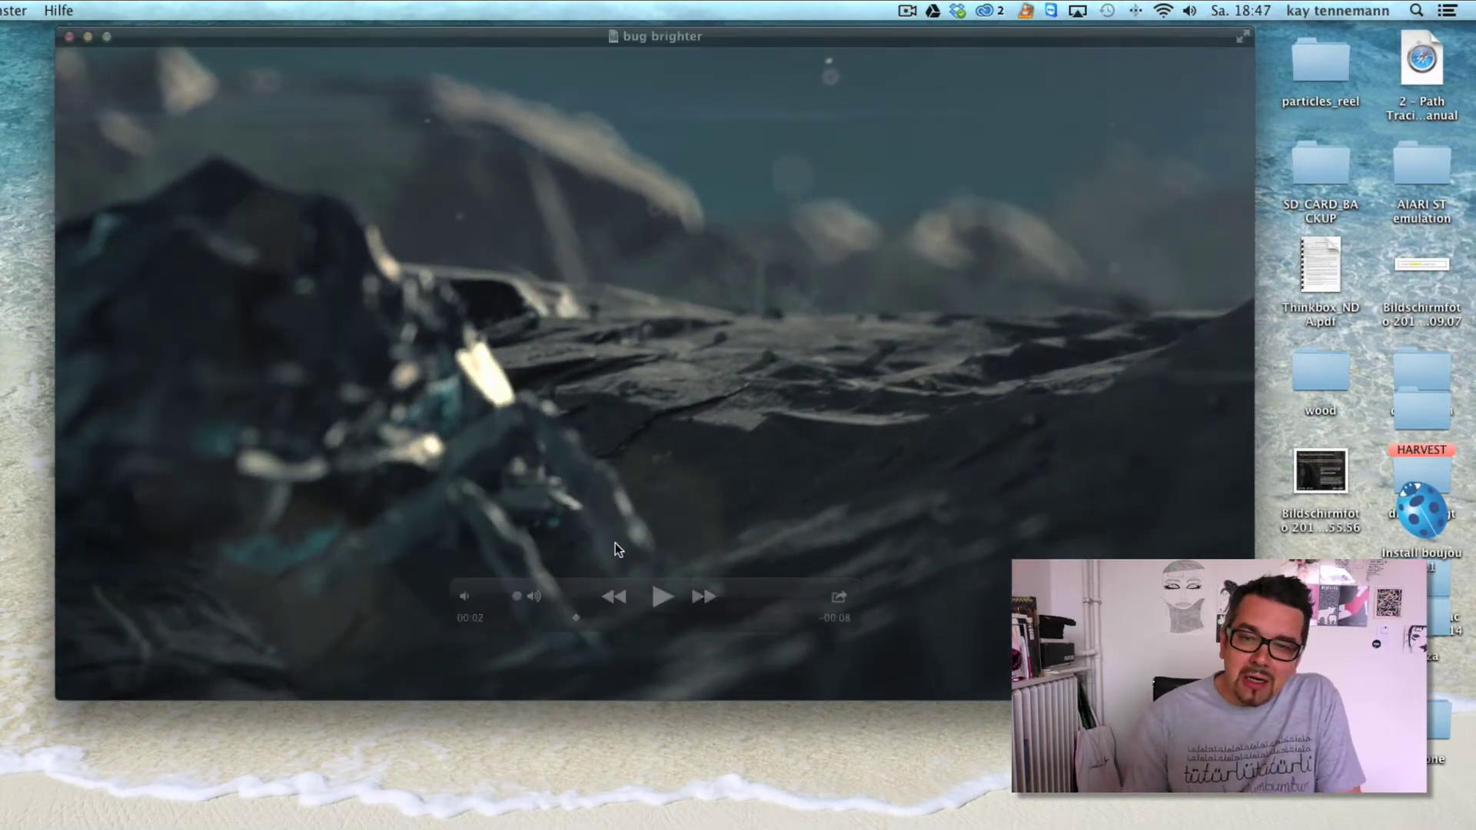
click(662, 598)
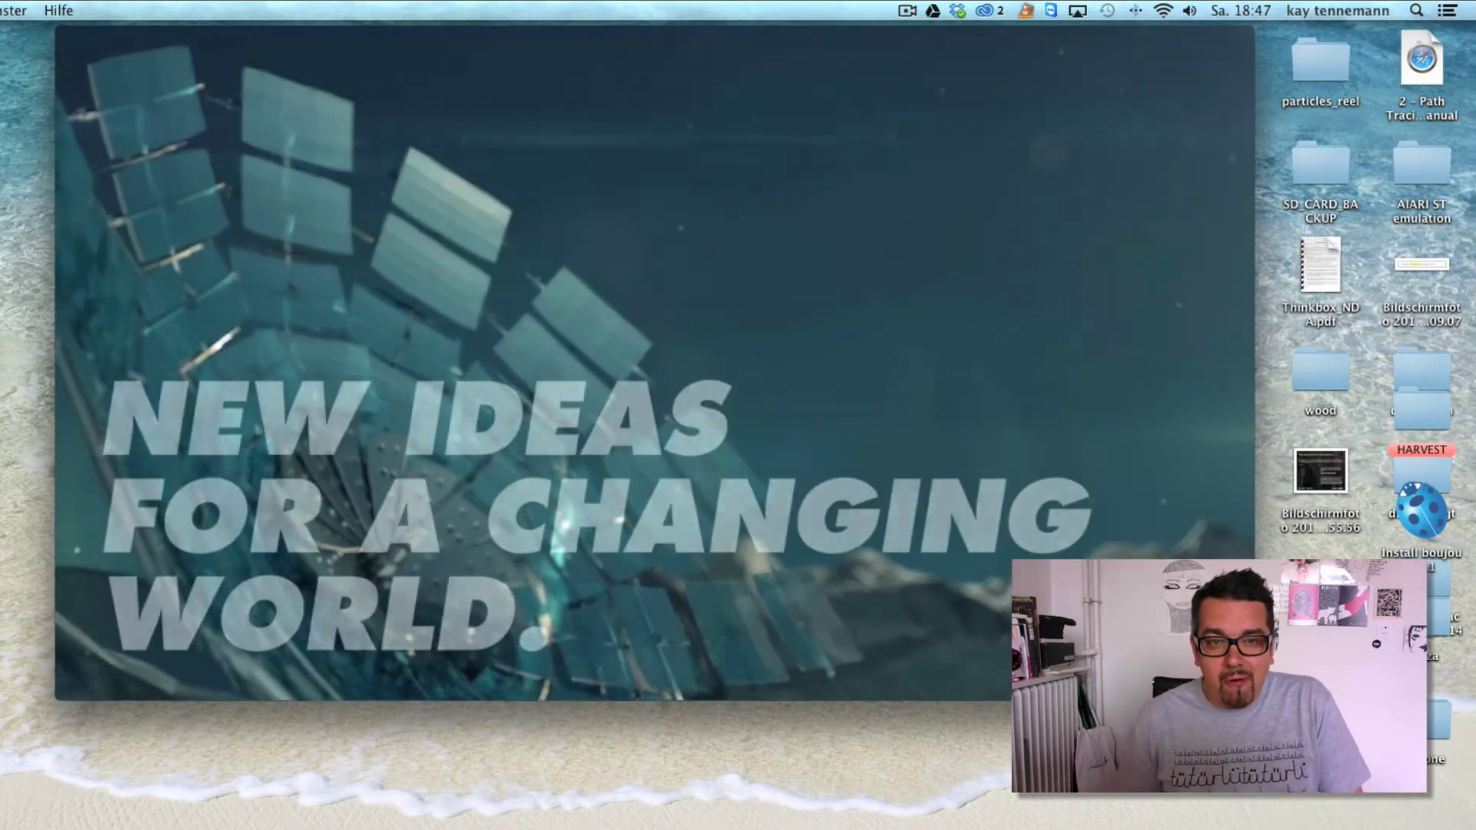
key(space)
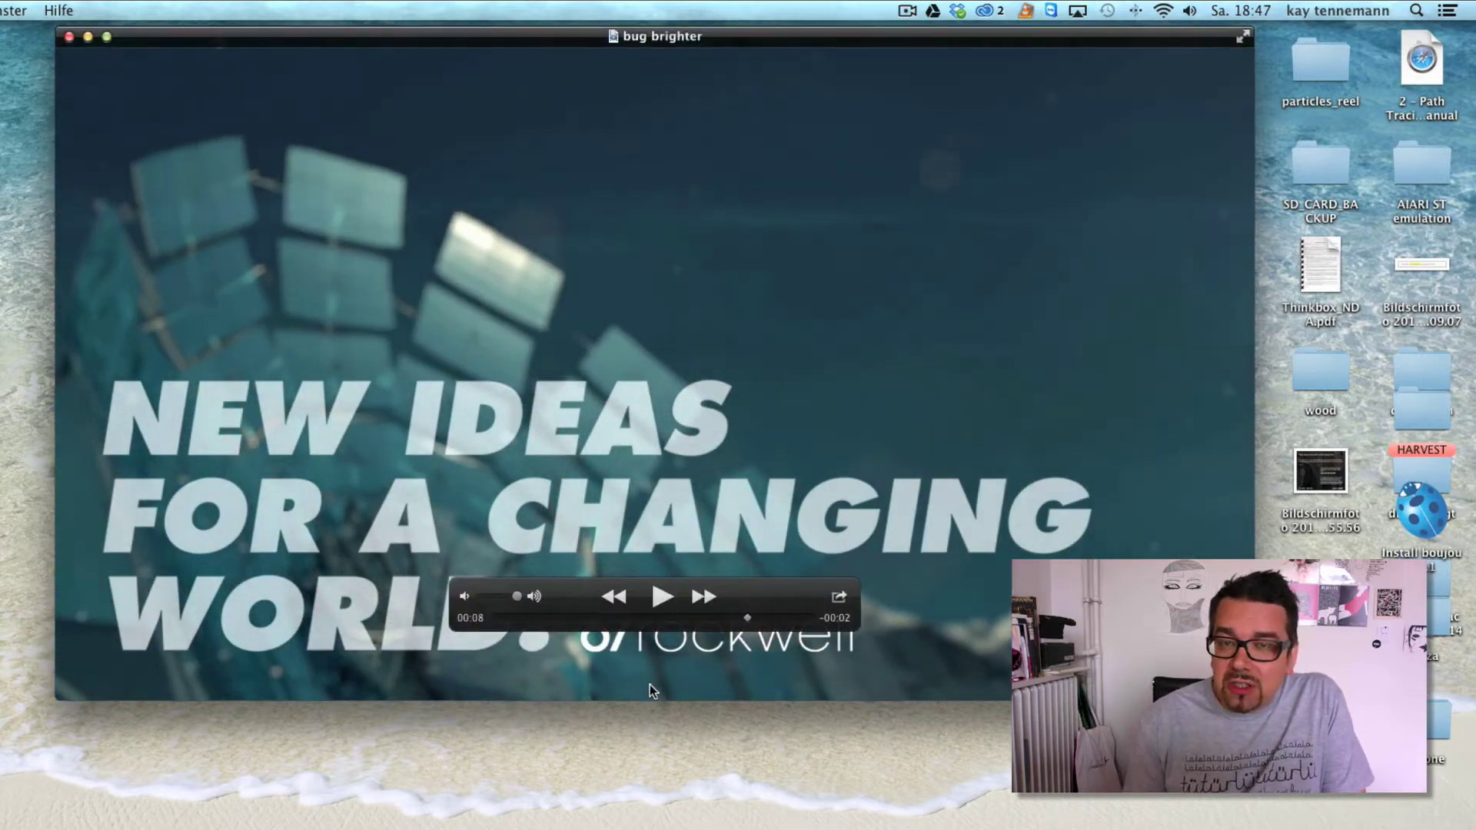
drag(515, 596, 484, 596)
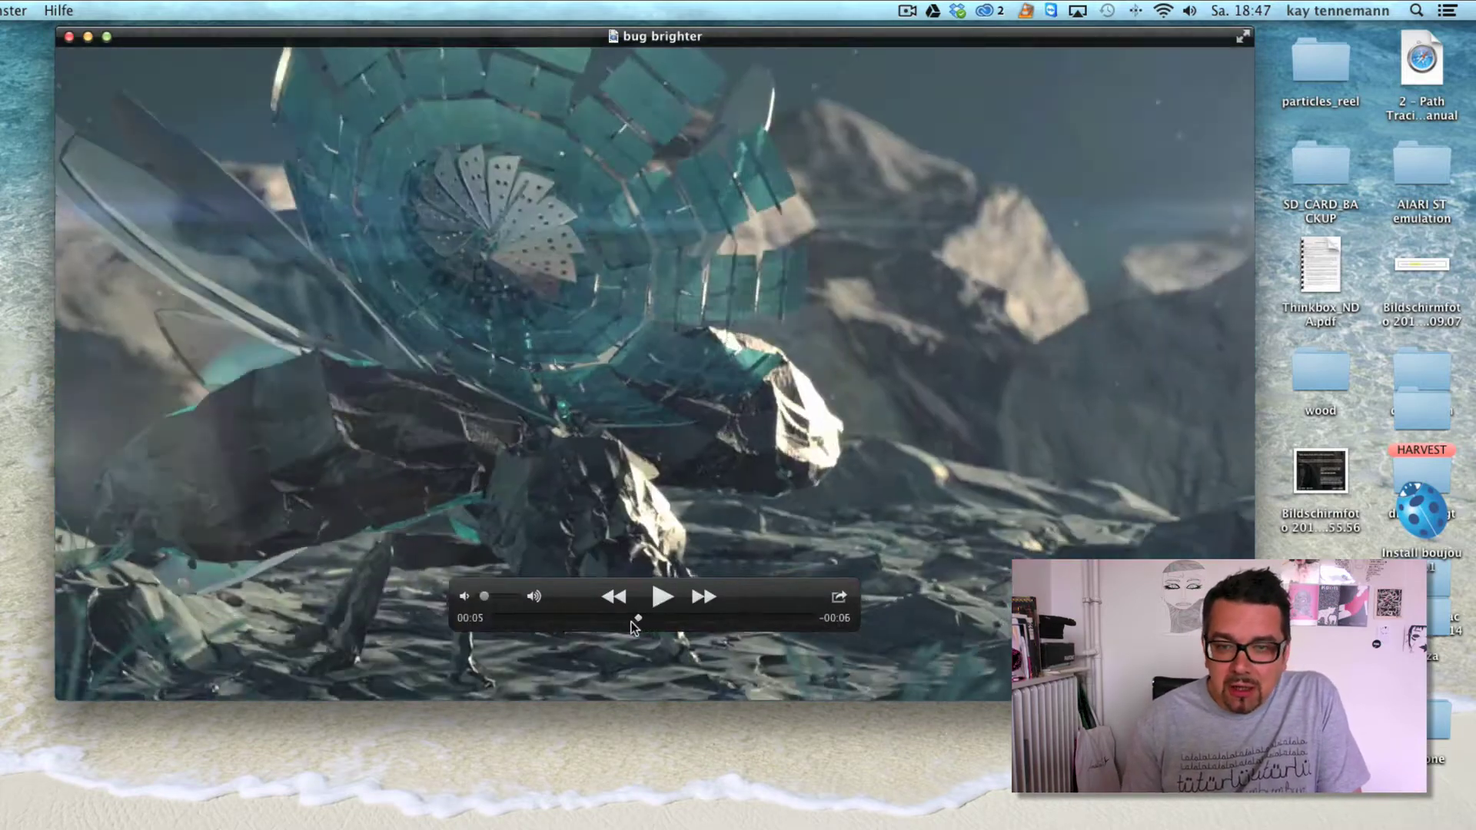
drag(665, 619, 721, 694)
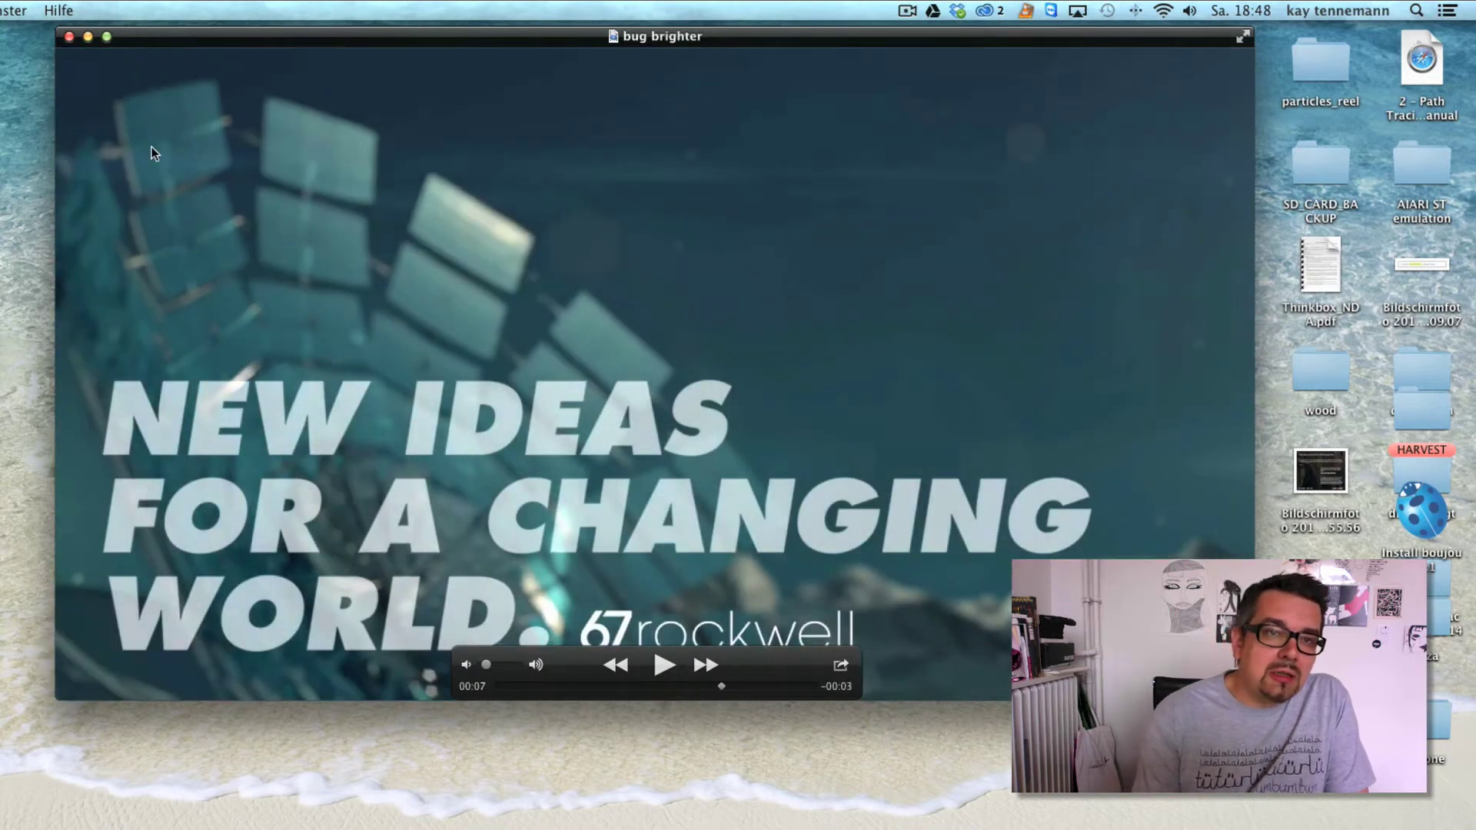
click(69, 36)
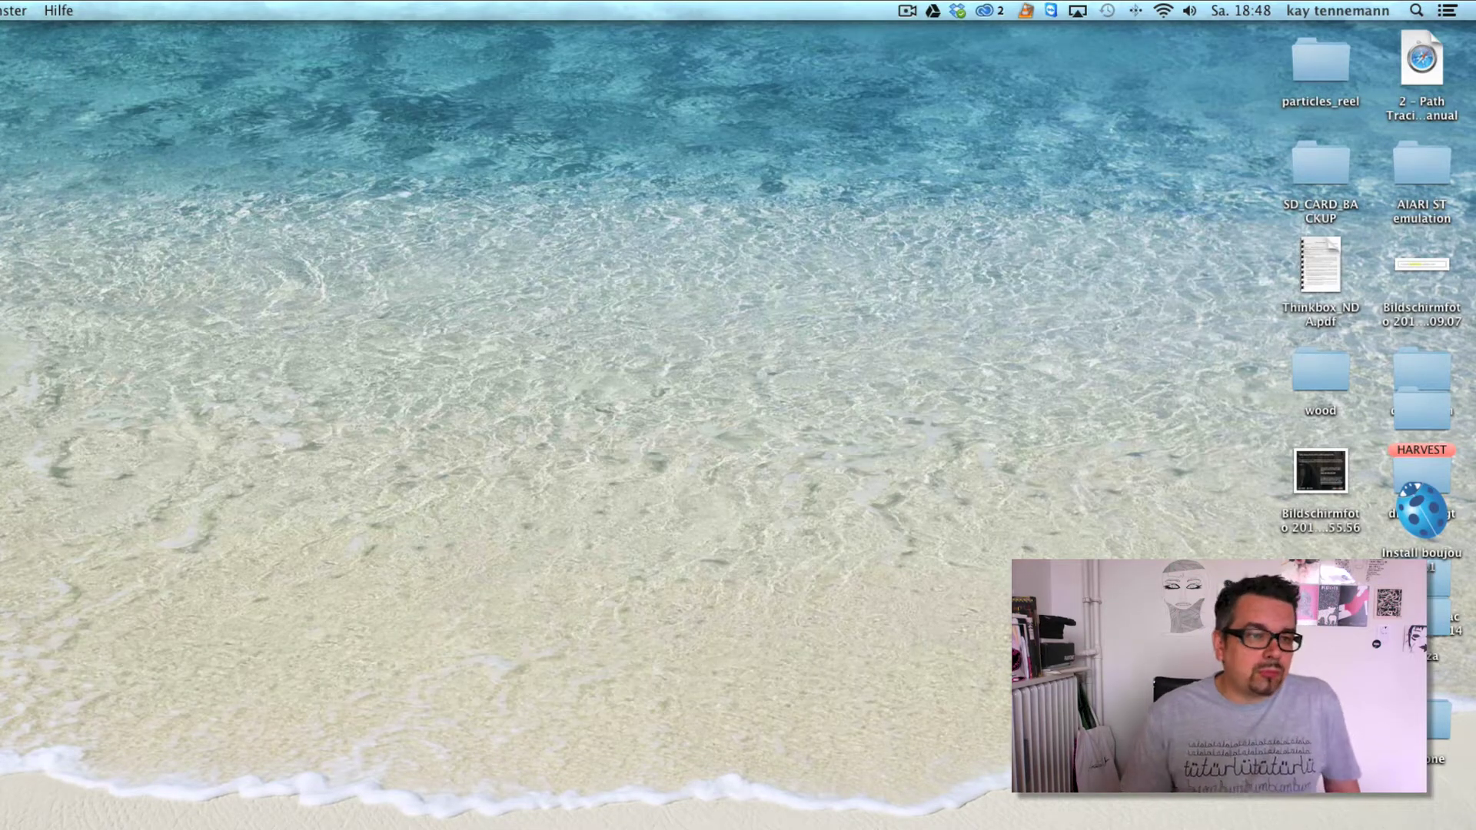
key(super+q)
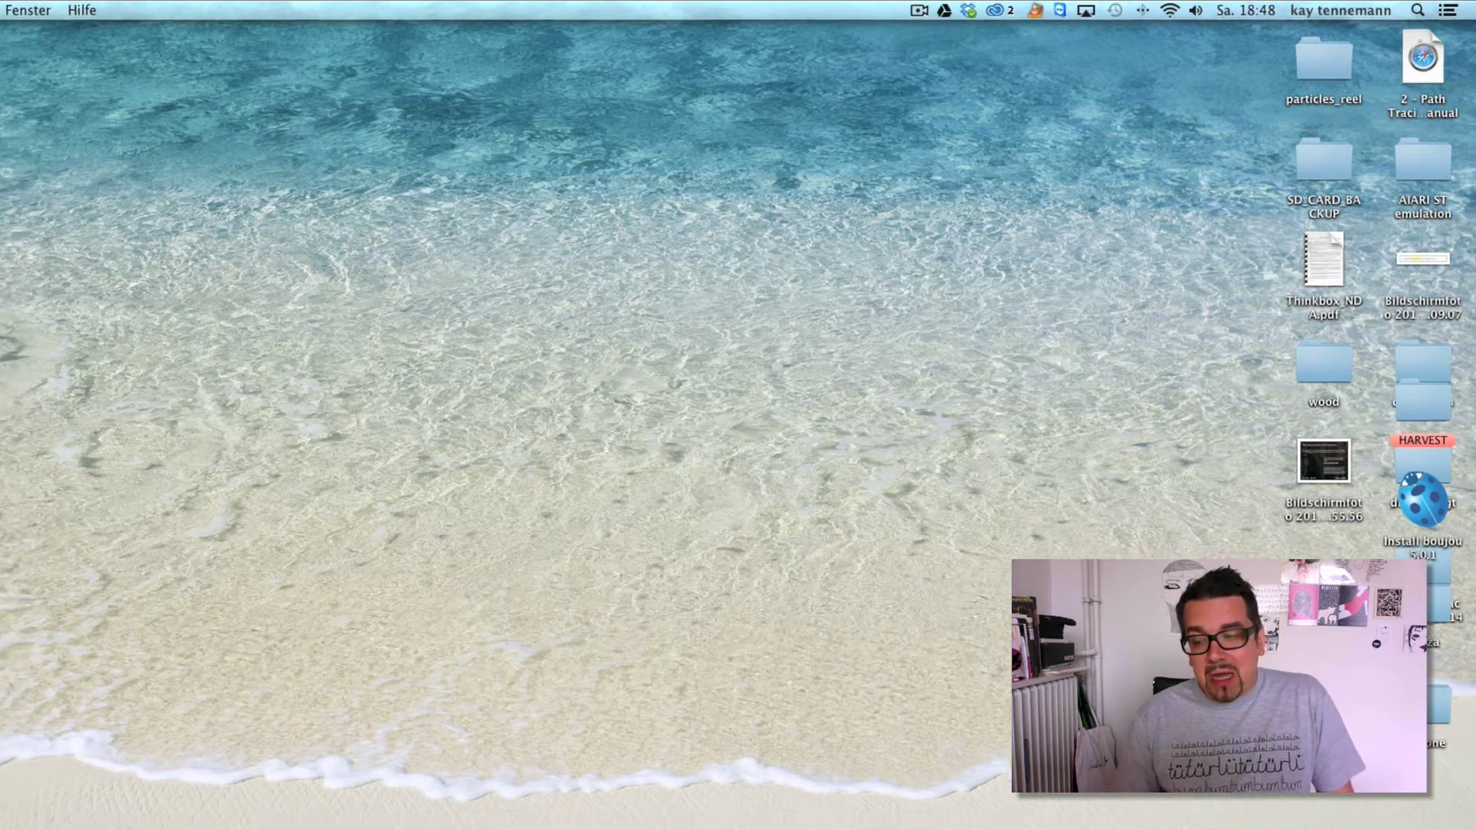
- Switch to Chrome with the YouTube video "Cinema 4D / moturial 03" and reposition the browser window on the desktop
click(1300, 803)
drag(1005, 35, 678, 35)
drag(1153, 826, 1252, 706)
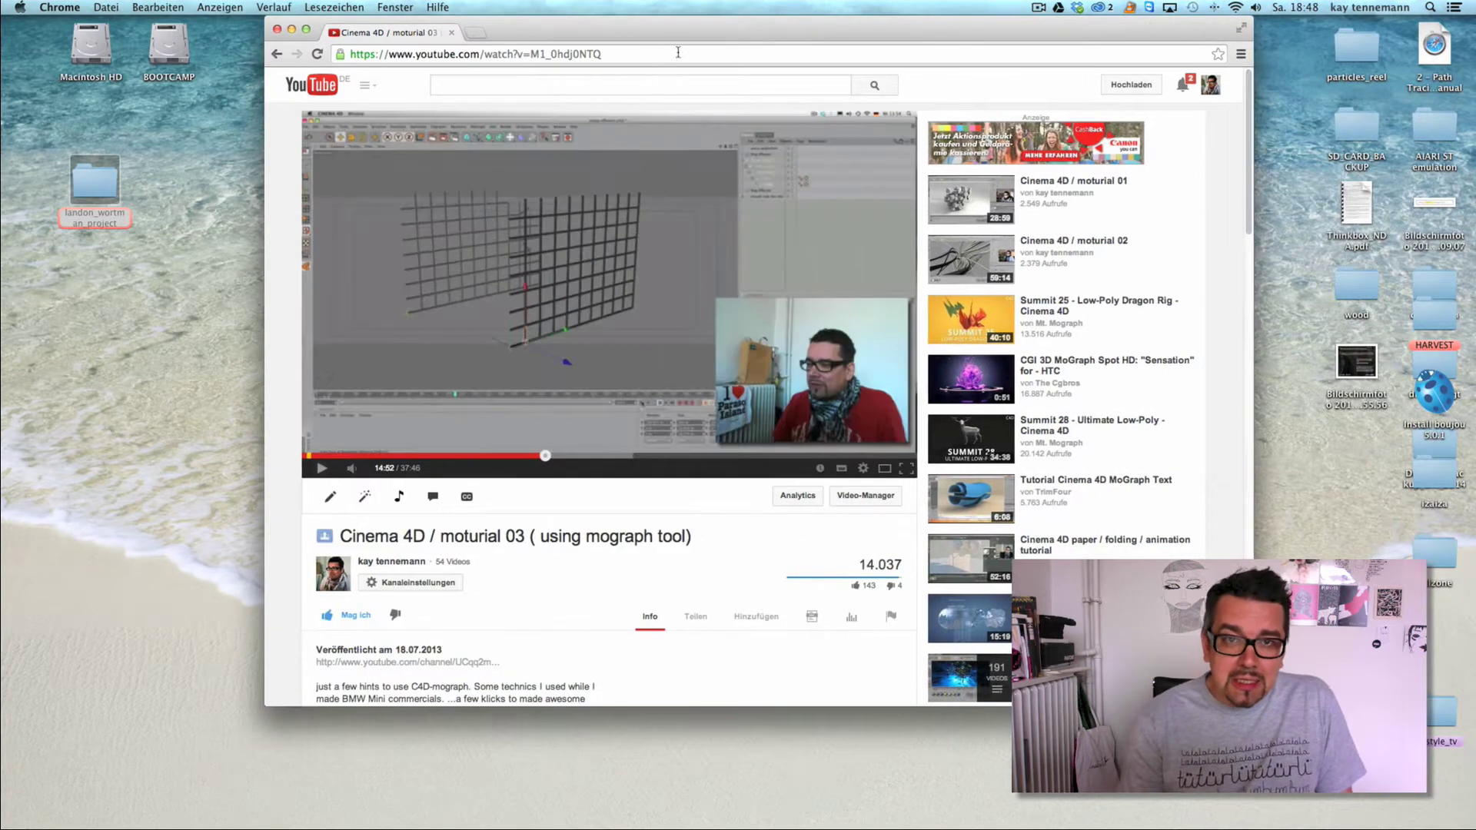
drag(682, 40, 729, 33)
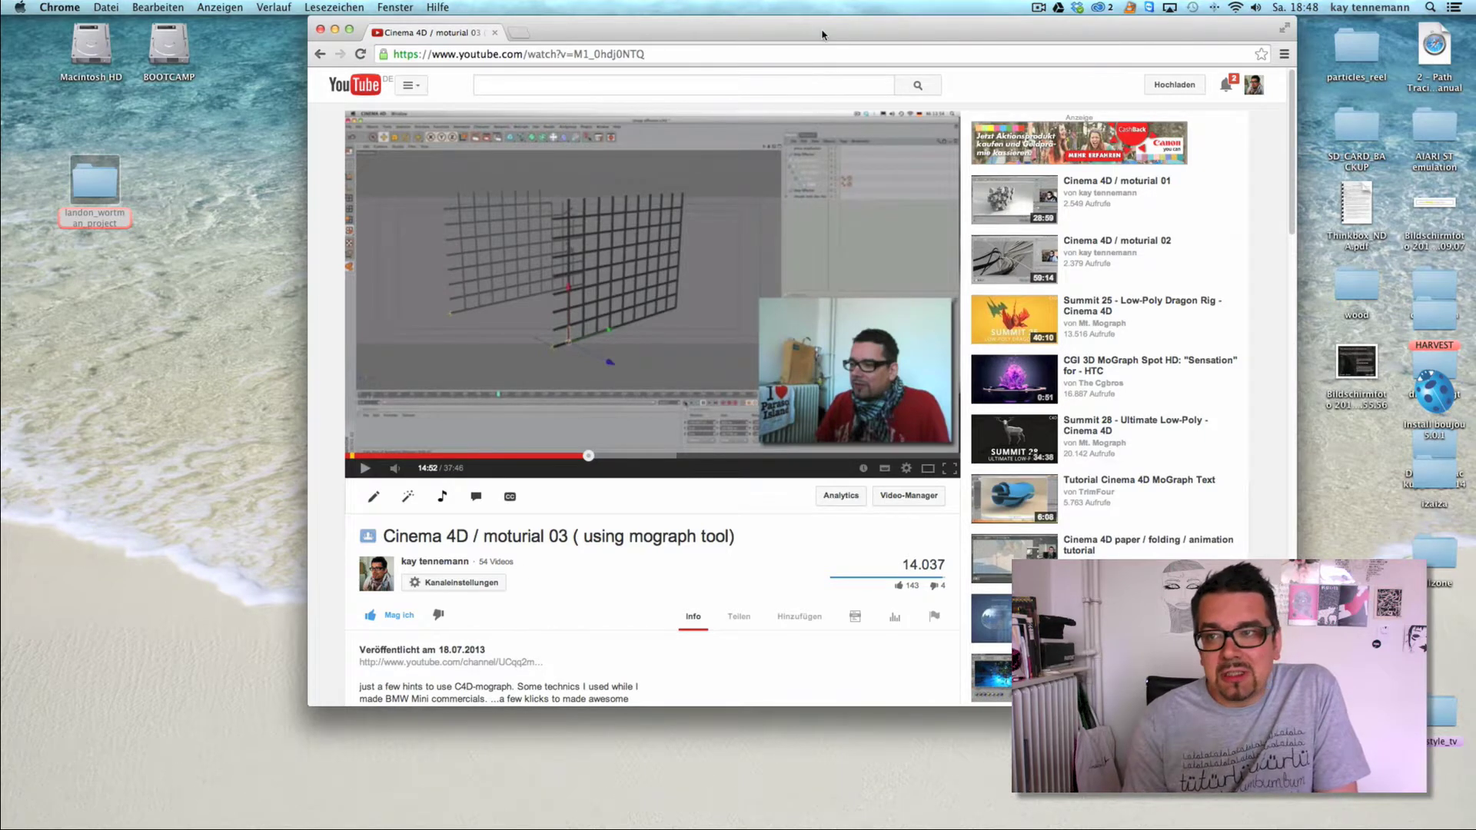
drag(822, 35, 824, 46)
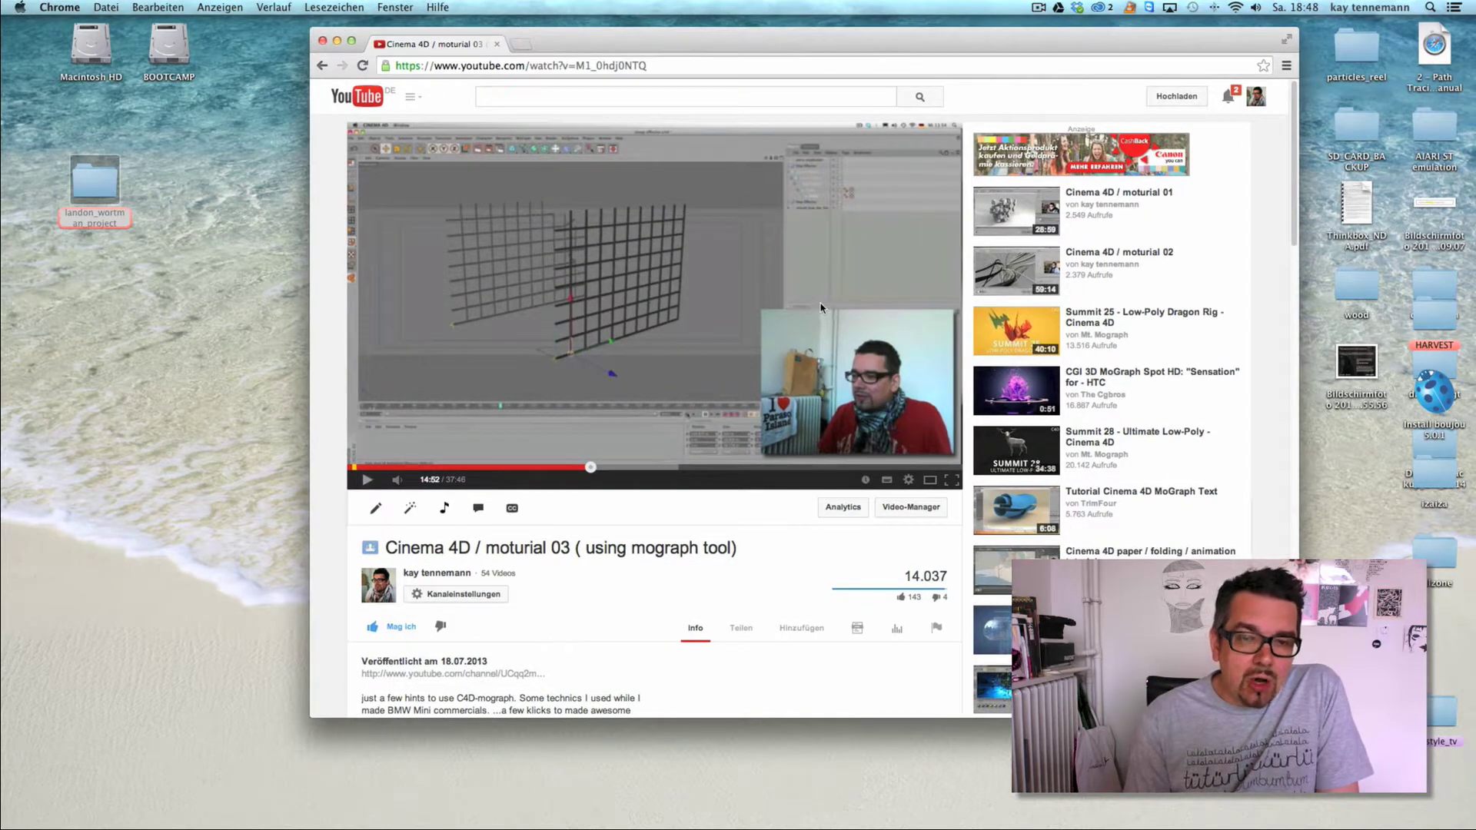
- Skim the MoGraph growing-grid section of the moturial 03 video from 14:02 to about 17:52 and pause it
drag(589, 466, 578, 467)
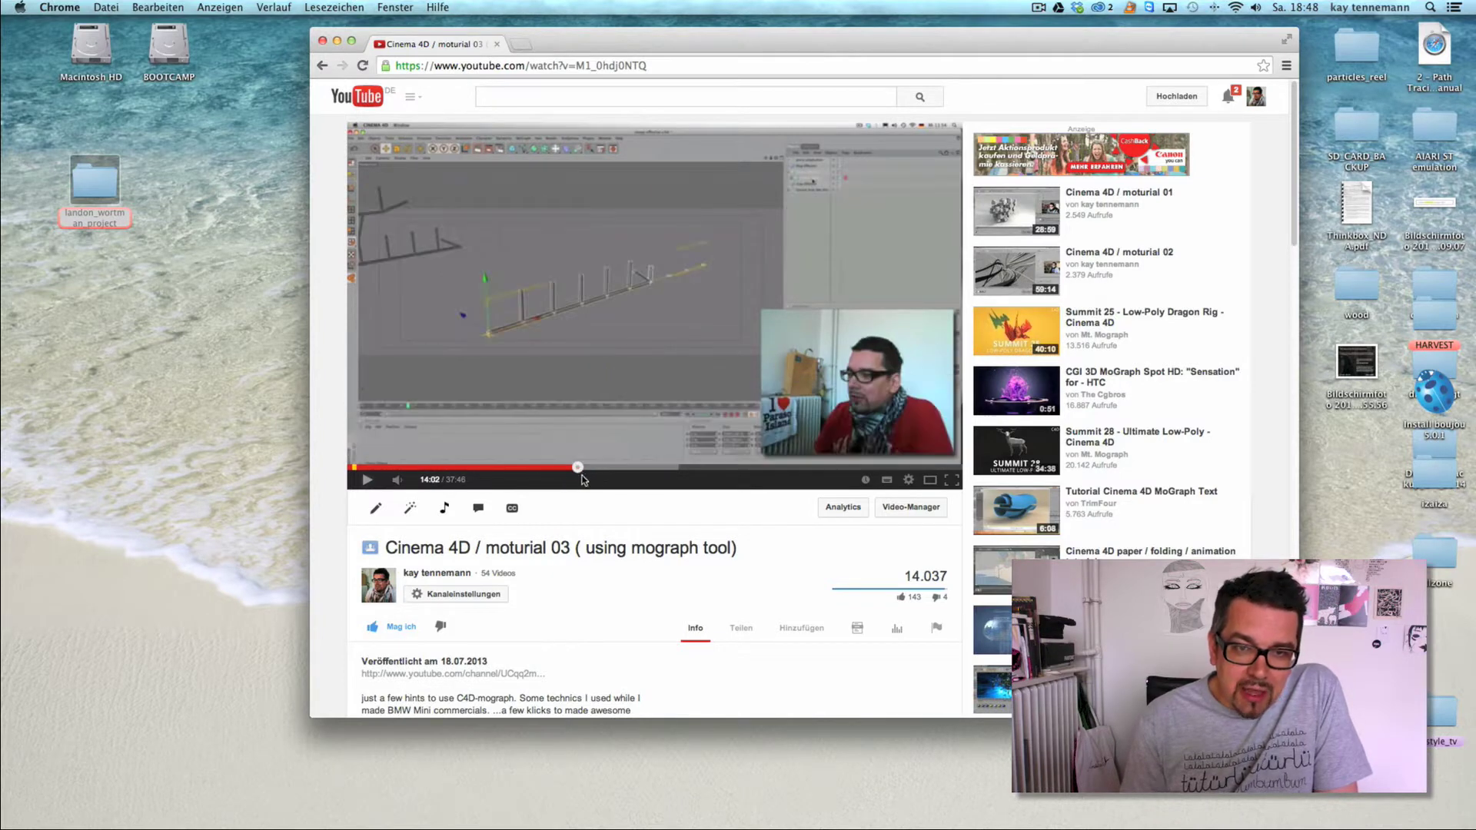
click(590, 335)
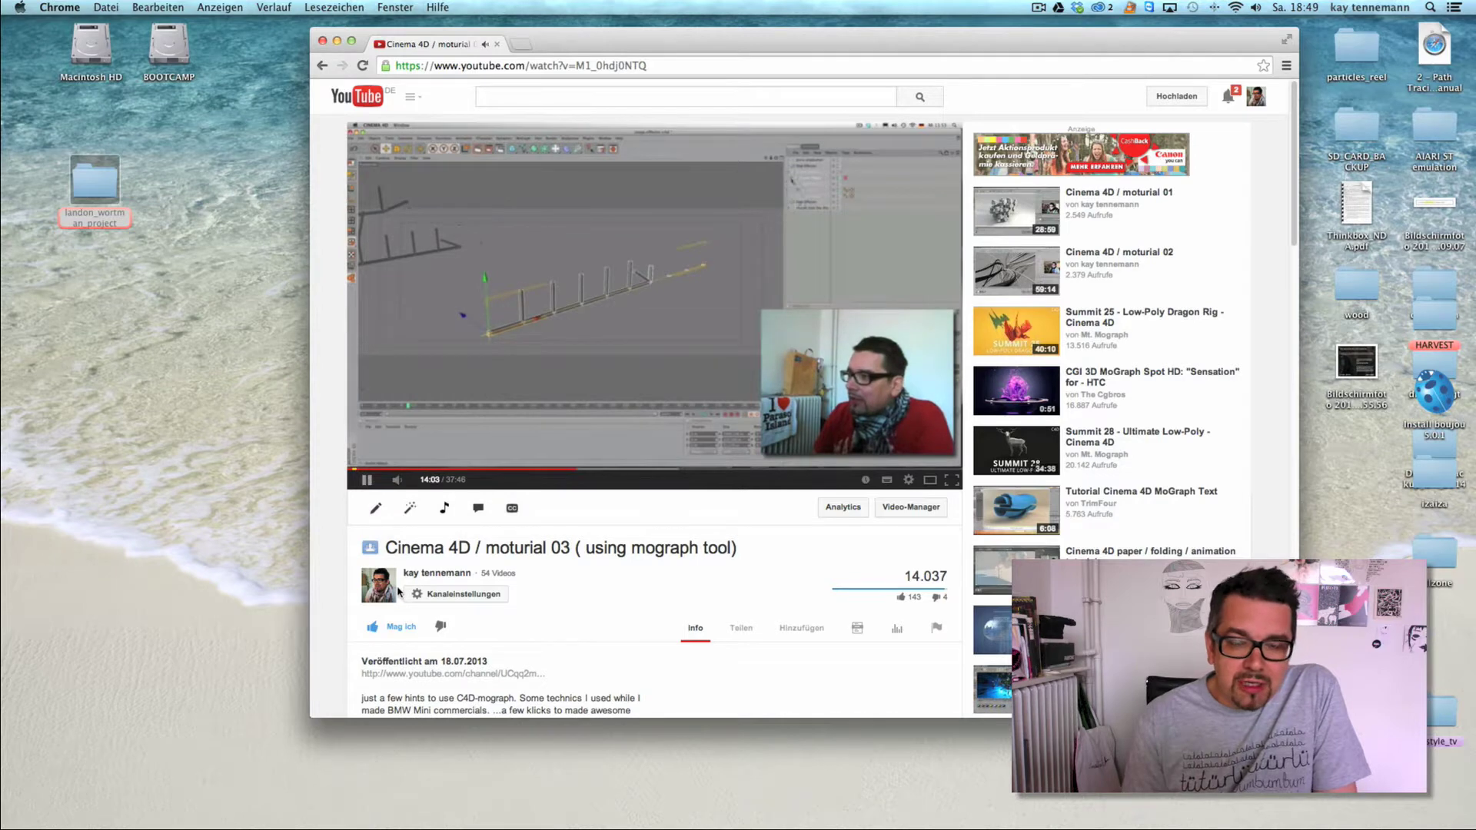
mouse_move(397, 482)
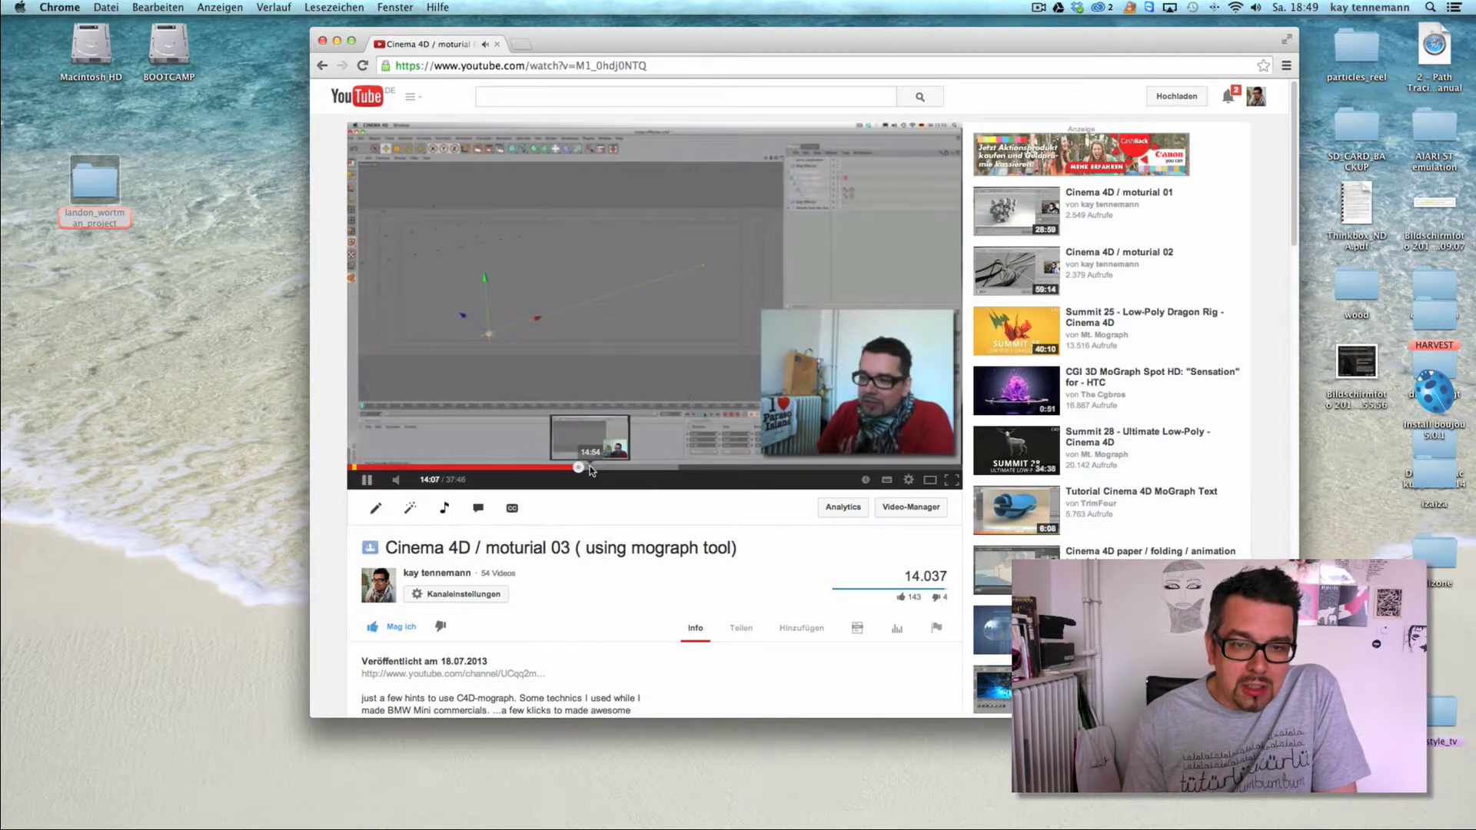
click(590, 467)
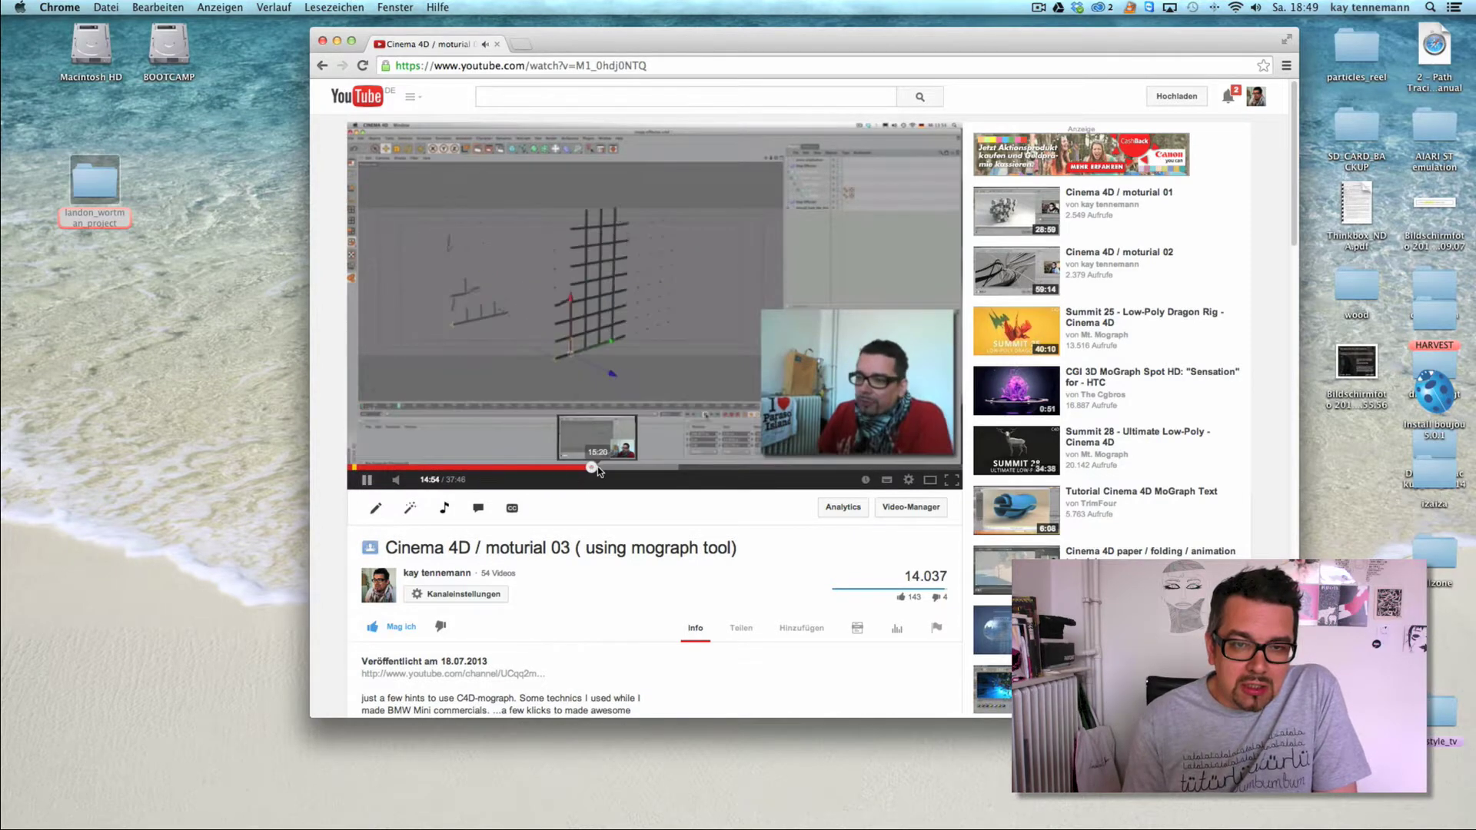
click(612, 467)
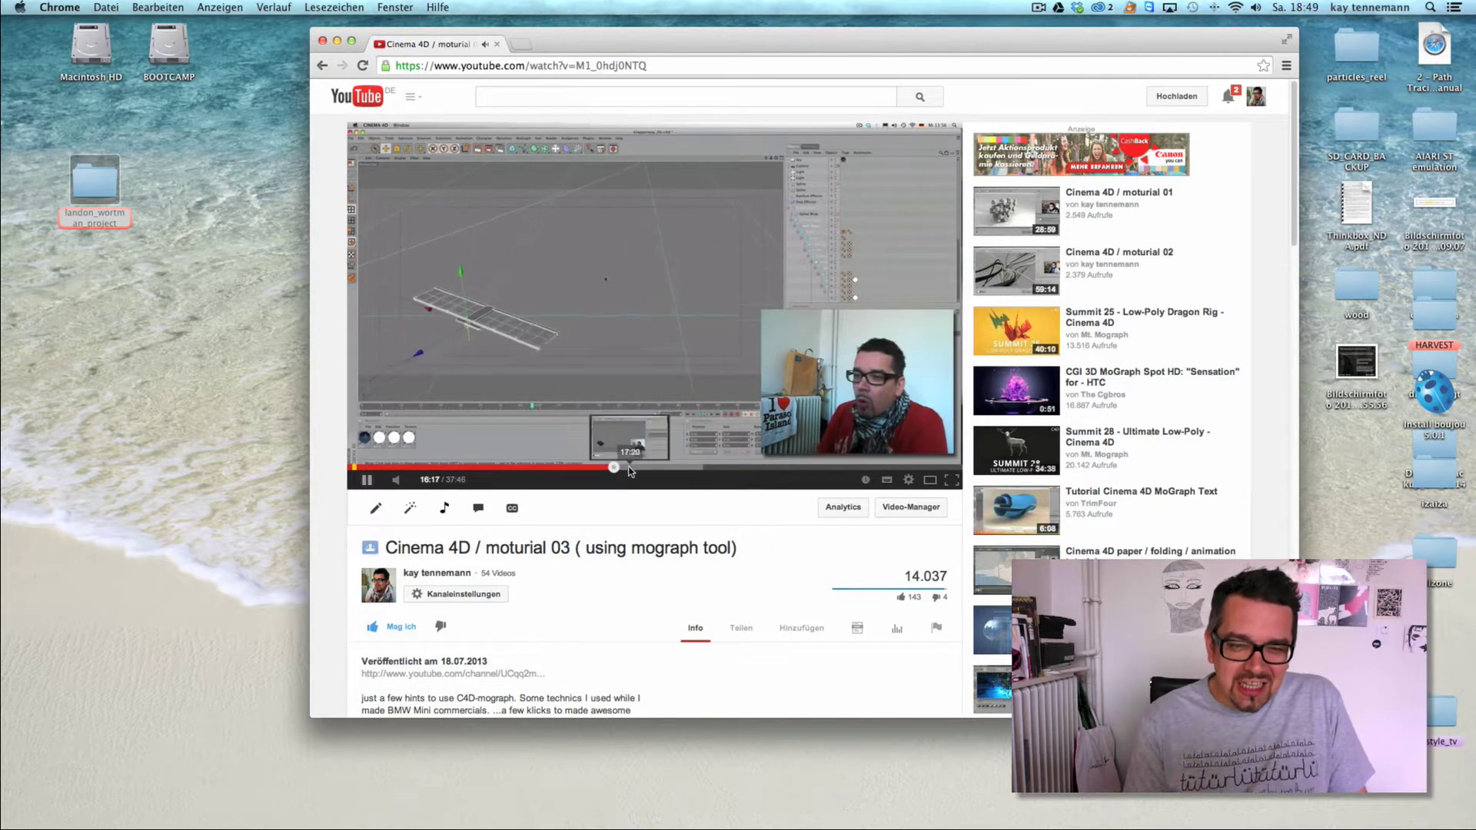
click(628, 467)
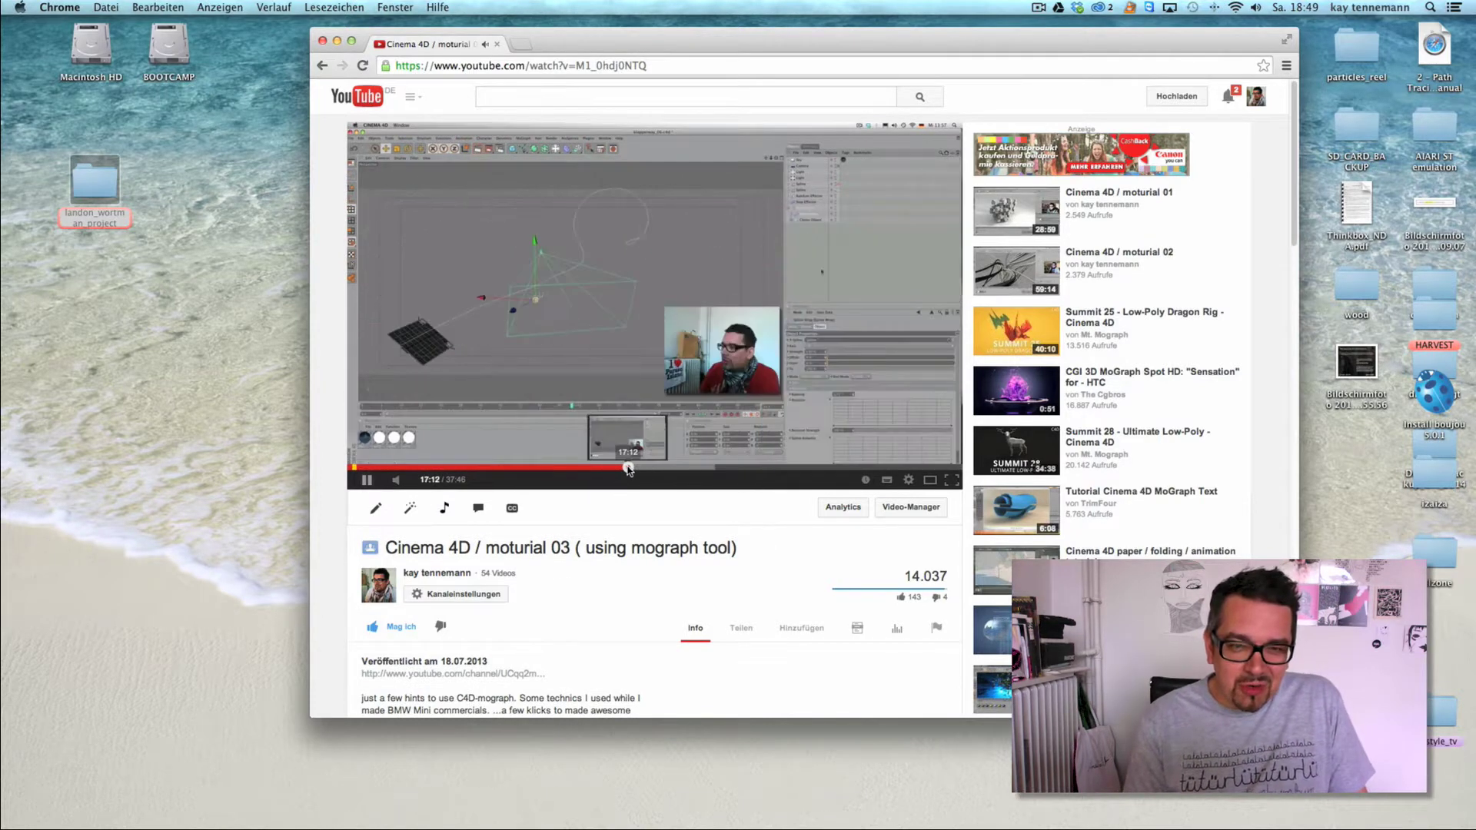
click(638, 467)
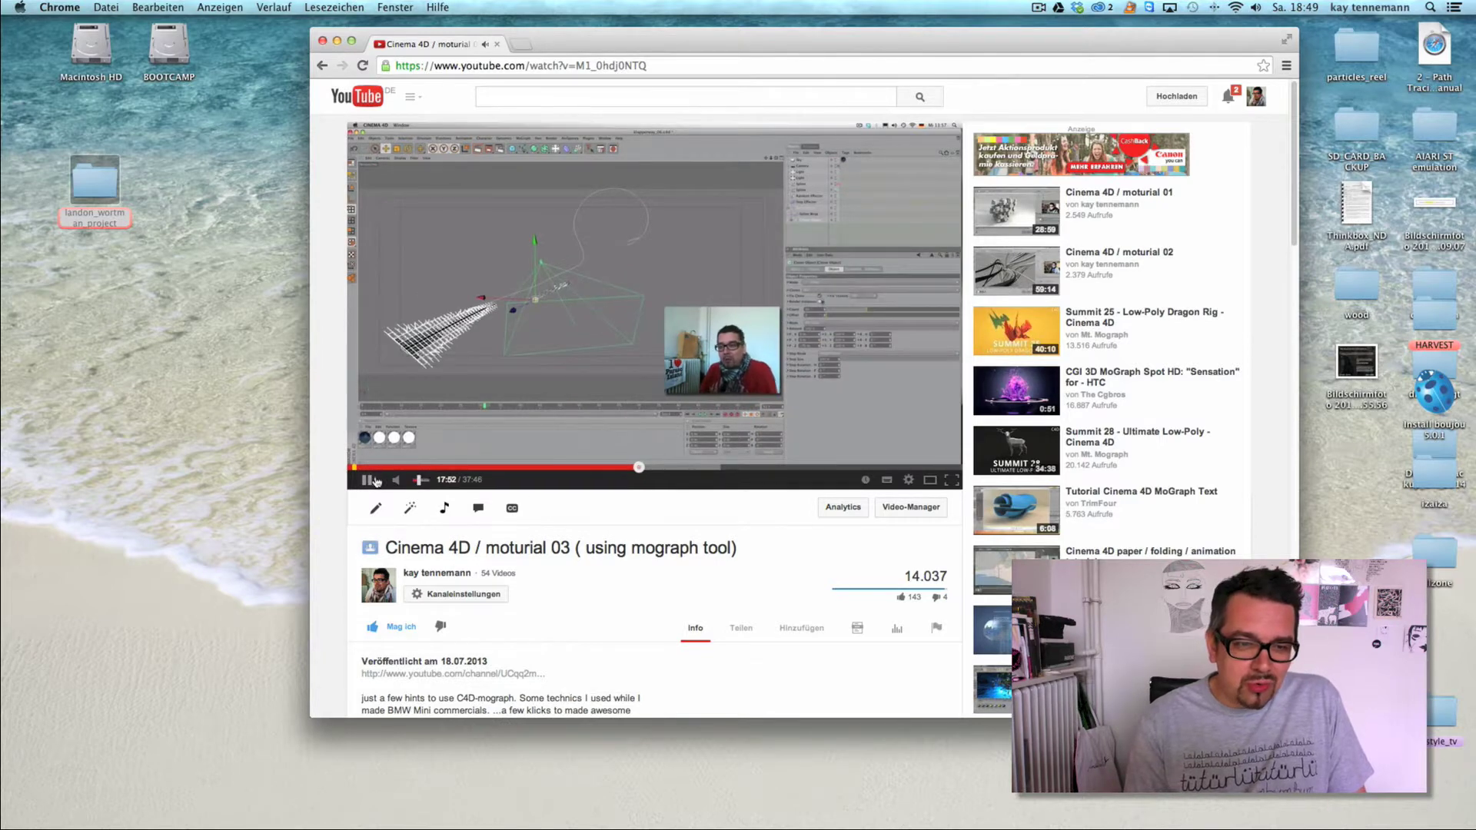
click(374, 479)
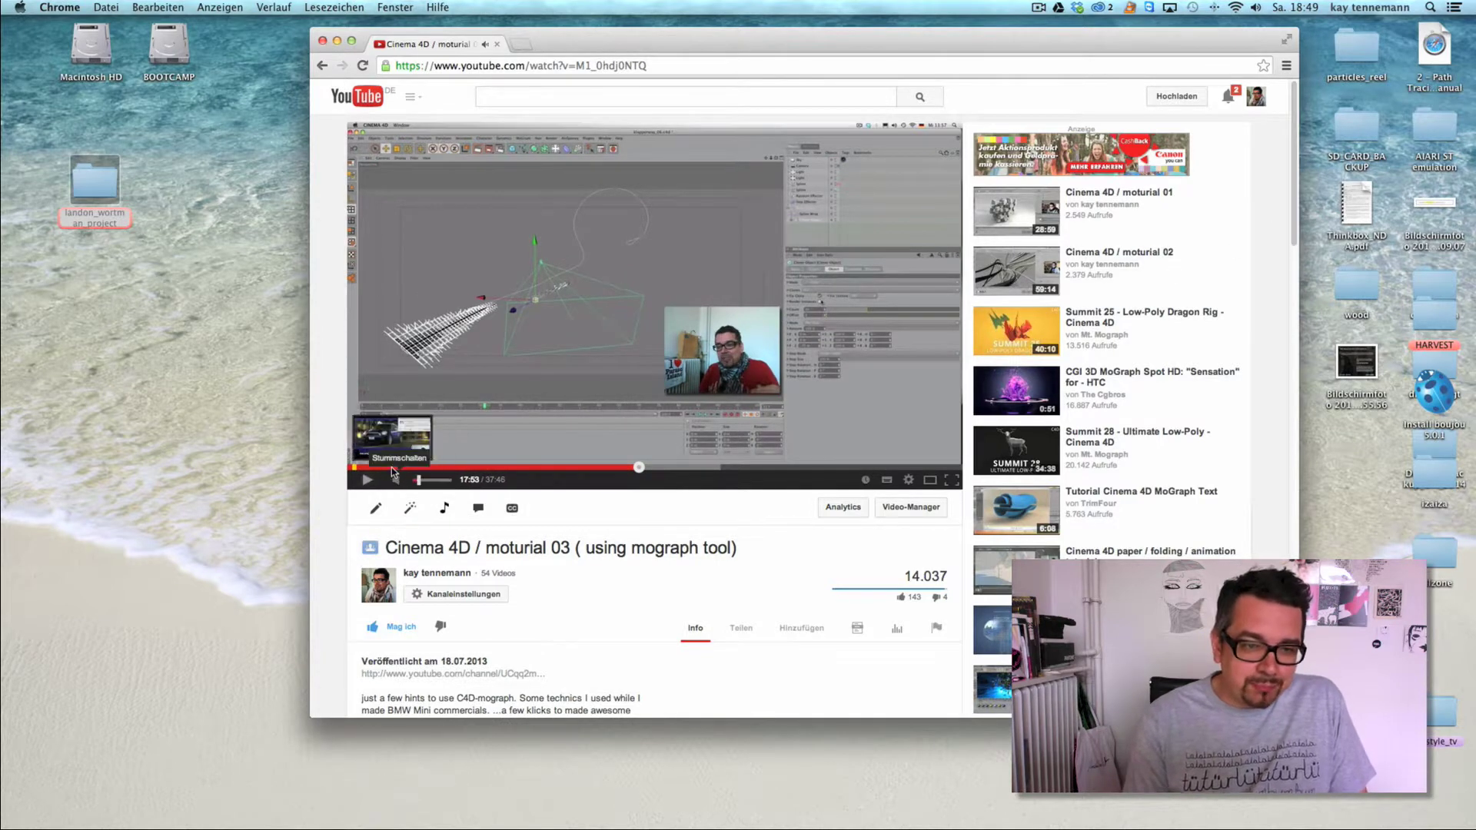
- Play the early parts of the video at 1:20 and about 3:45, pause it, and look over the video description
mouse_move(392, 468)
mouse_down()
mouse_move(435, 469)
mouse_move(370, 474)
mouse_up()
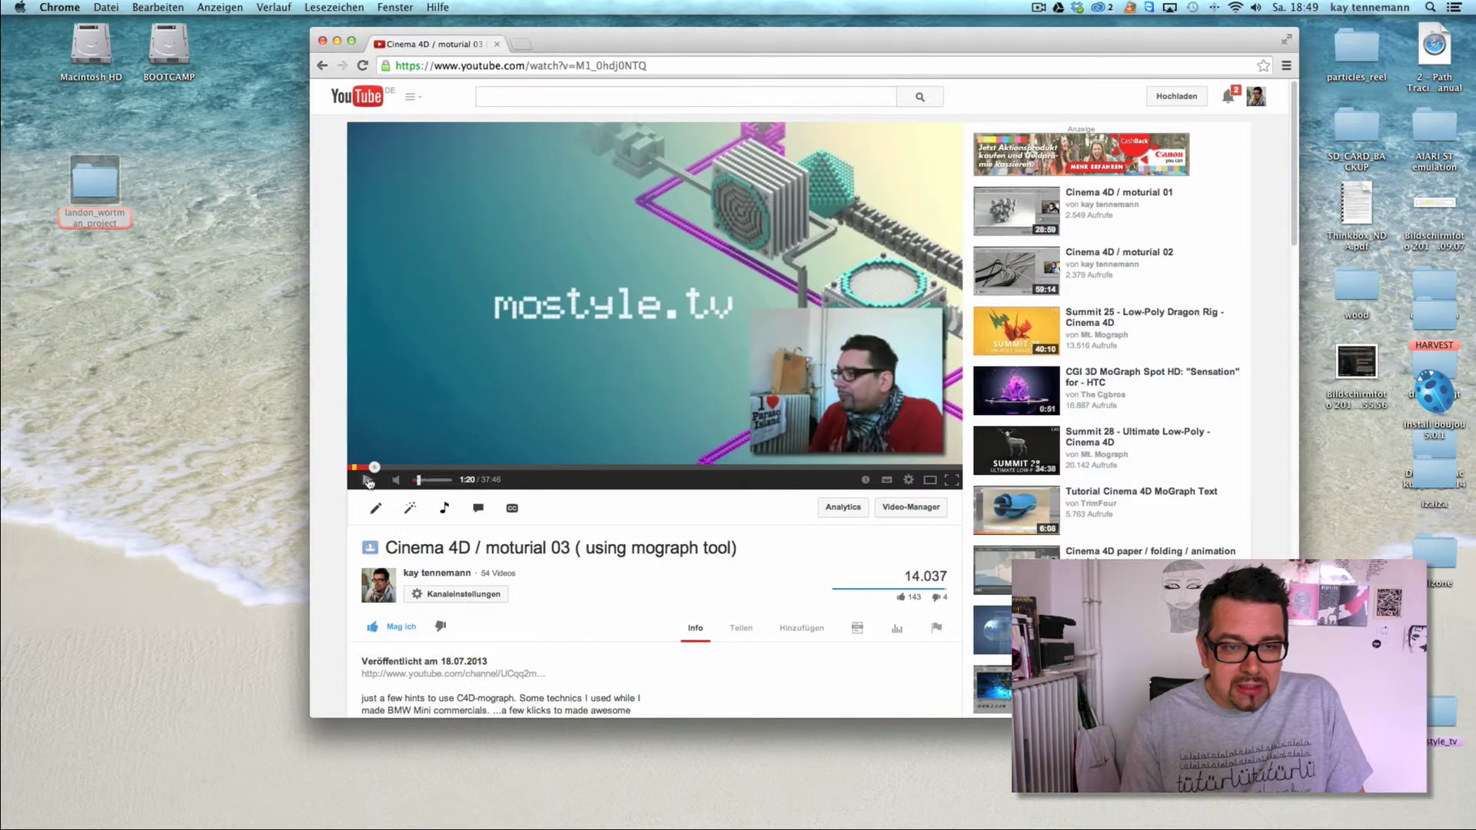
click(368, 479)
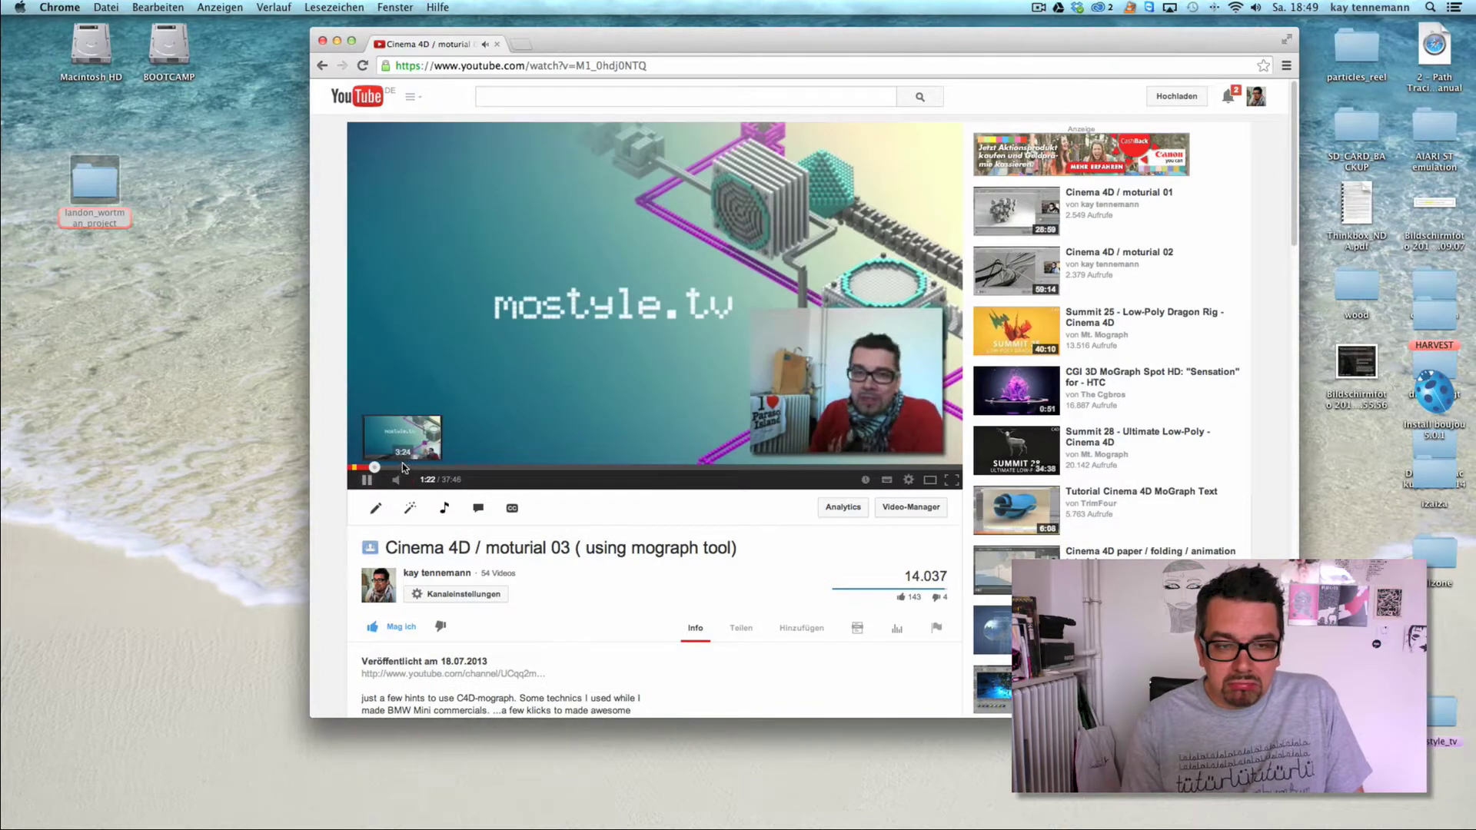
mouse_move(404, 468)
mouse_down()
mouse_move(523, 470)
mouse_move(413, 469)
mouse_up()
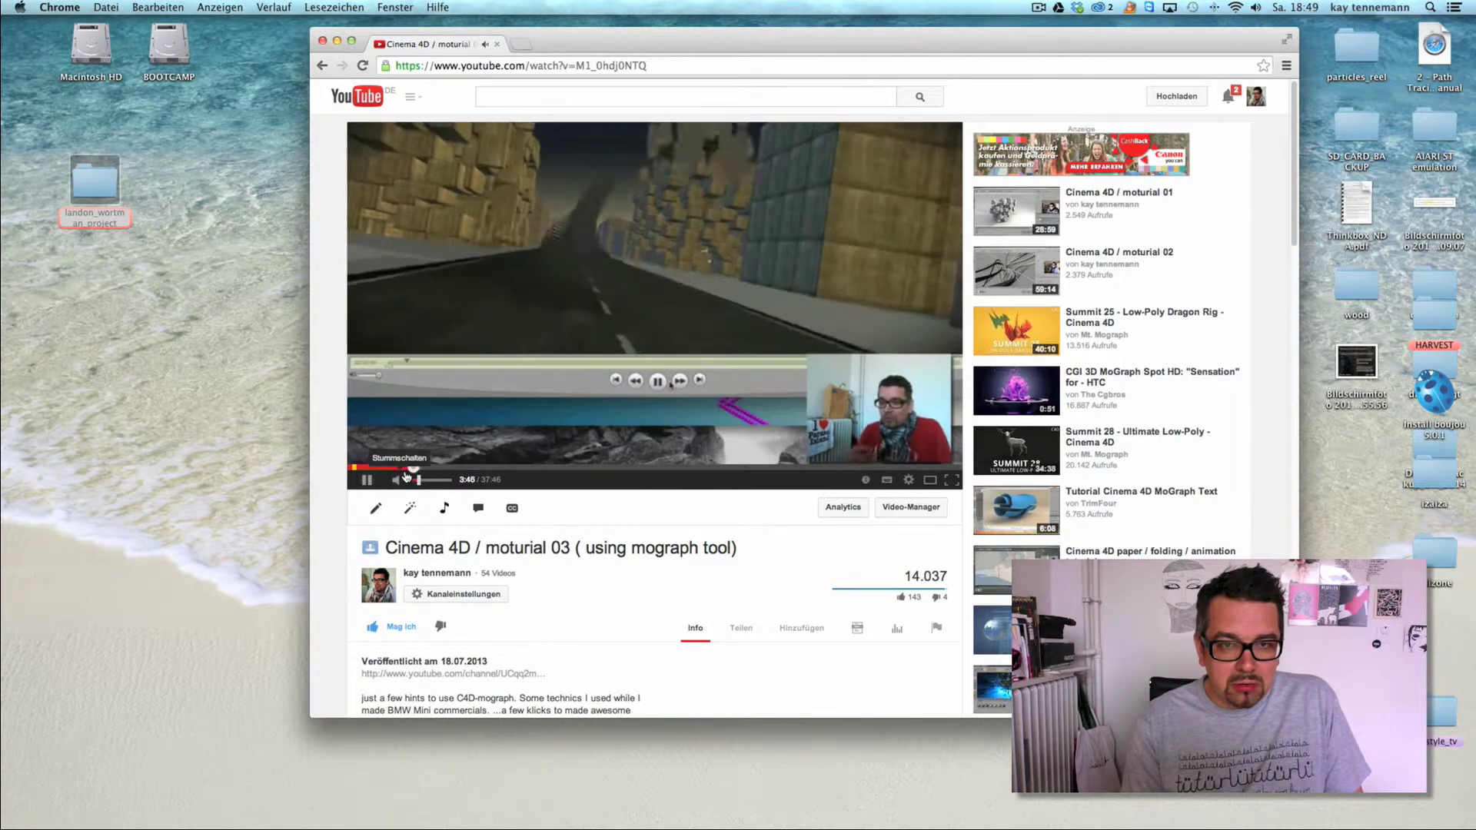
click(371, 483)
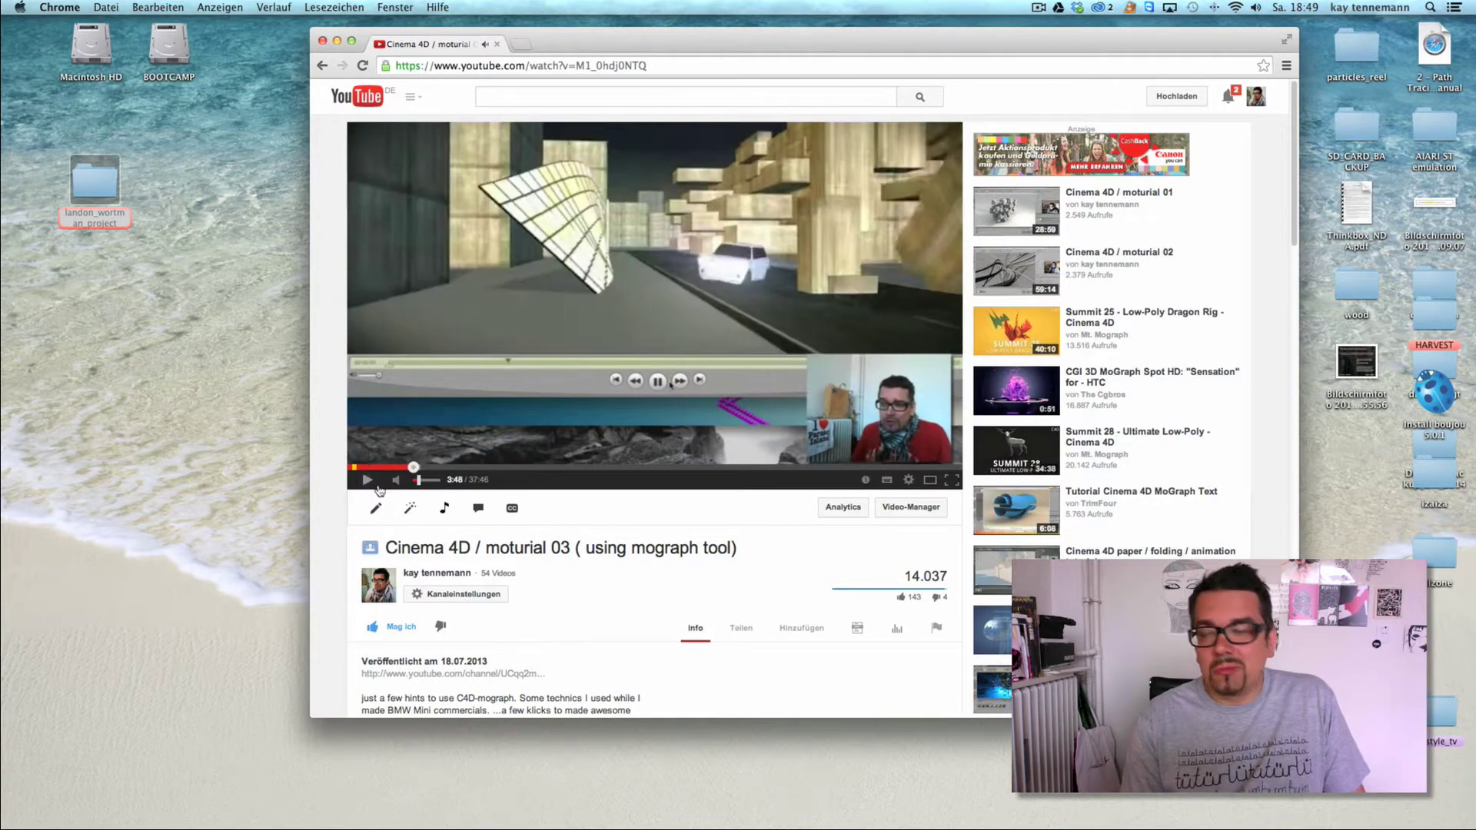
scroll(1297, 244, down, 1)
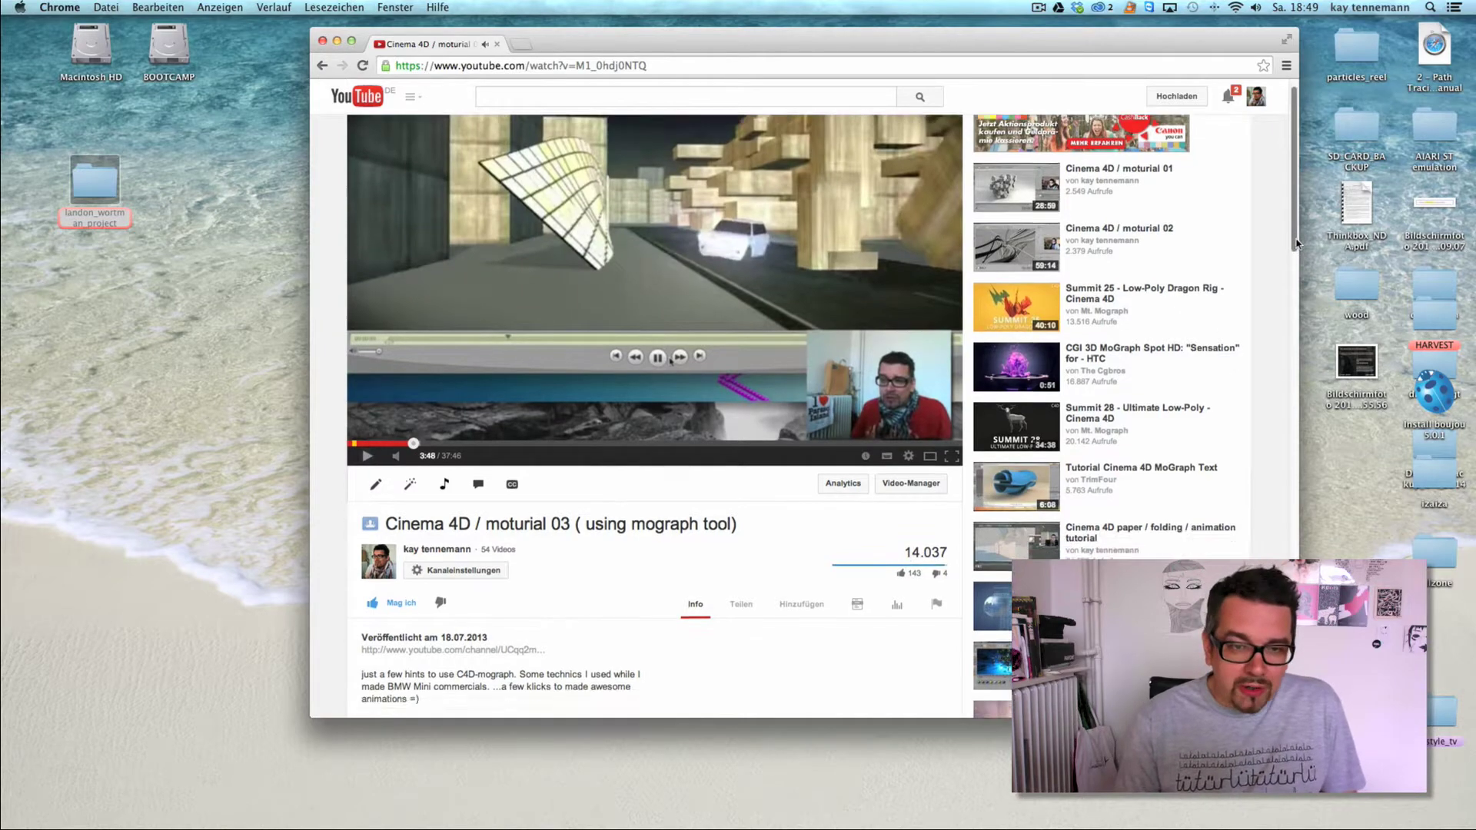
drag(1297, 245, 1242, 333)
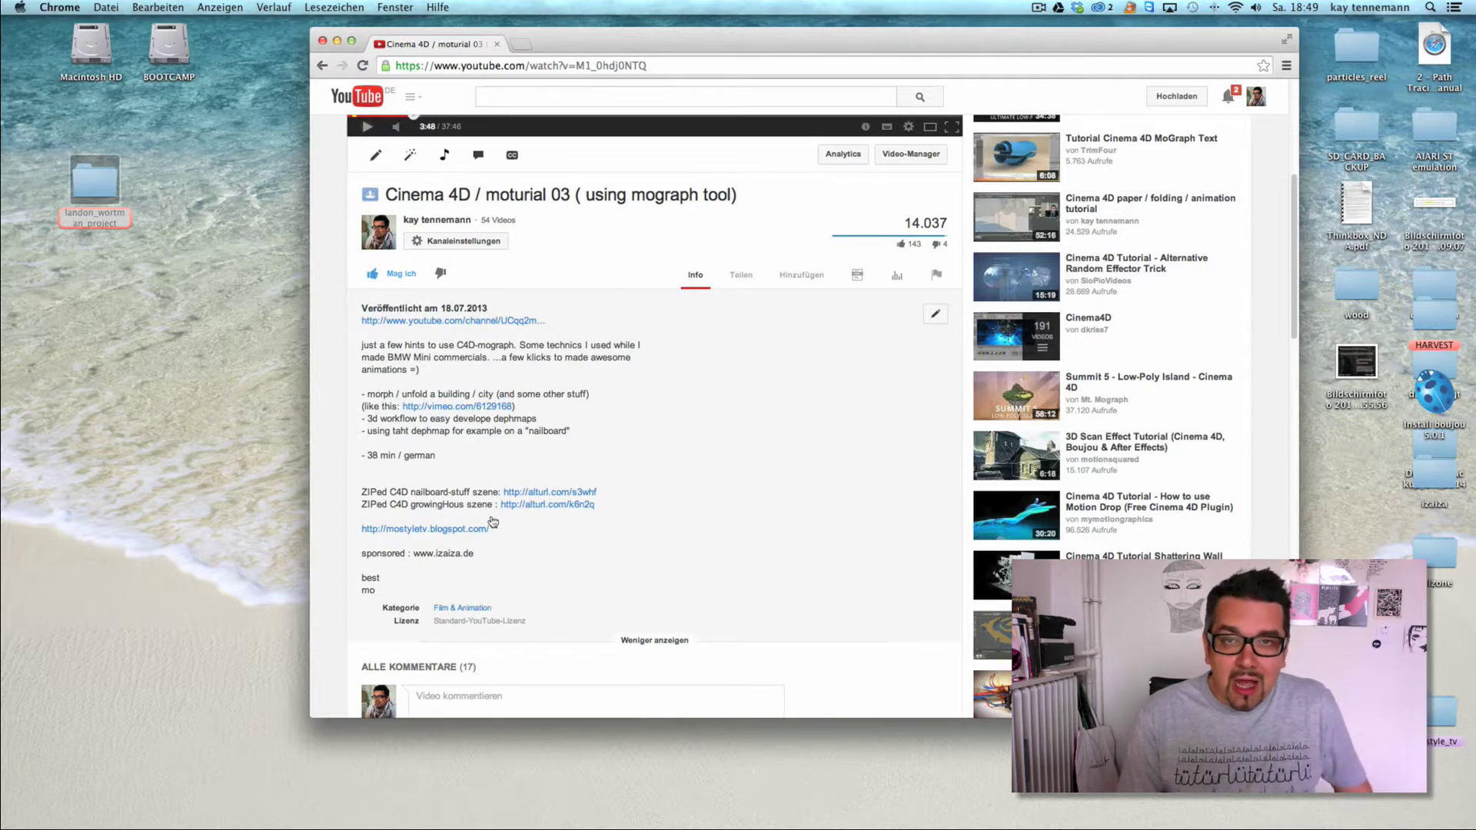
- Switch to Cinema 4D, show the growinghouse.c4d project, and widen the Object and Attribute Managers
mouse_move(458, 829)
click(300, 816)
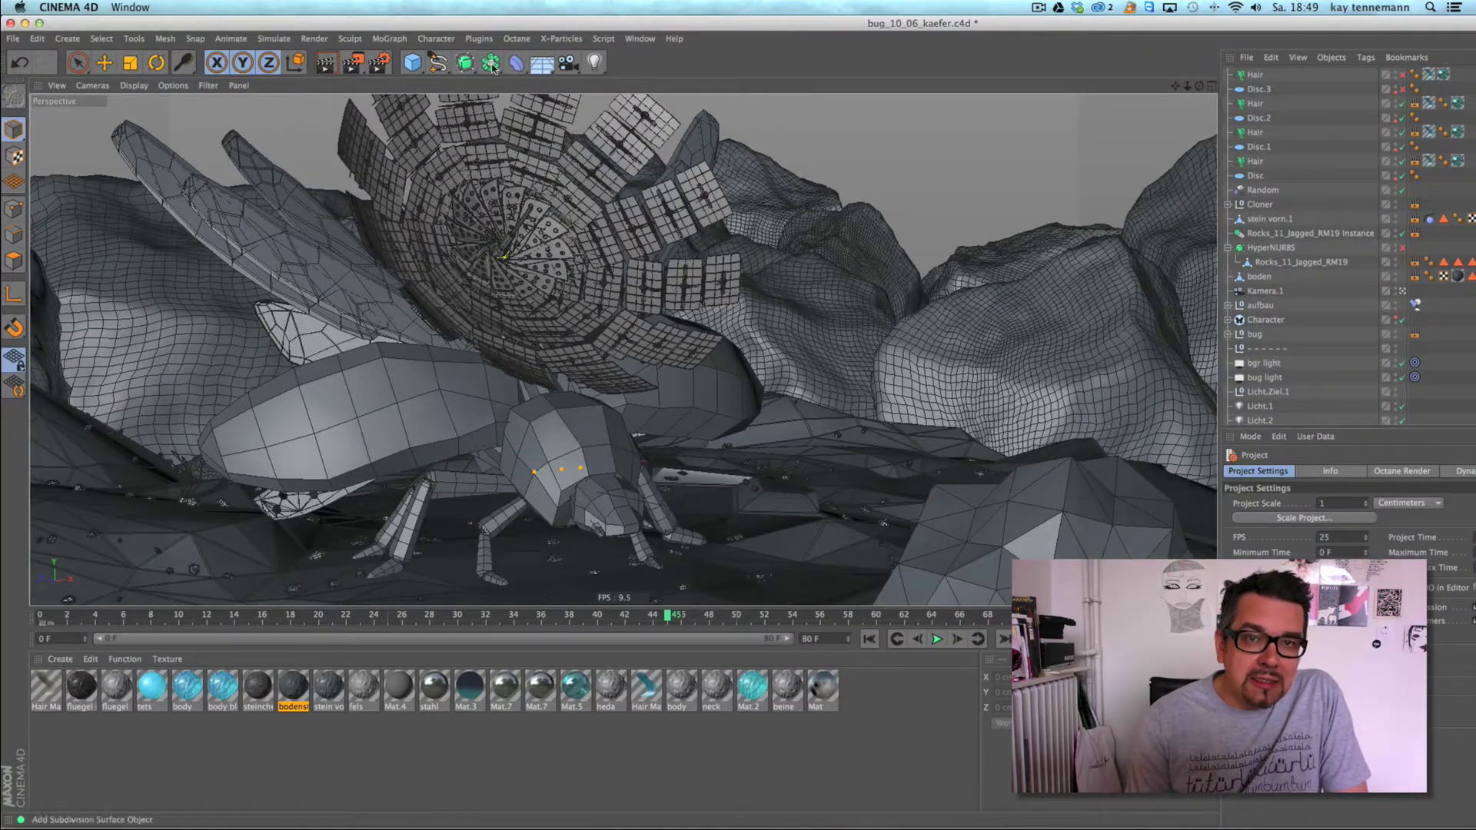
click(639, 39)
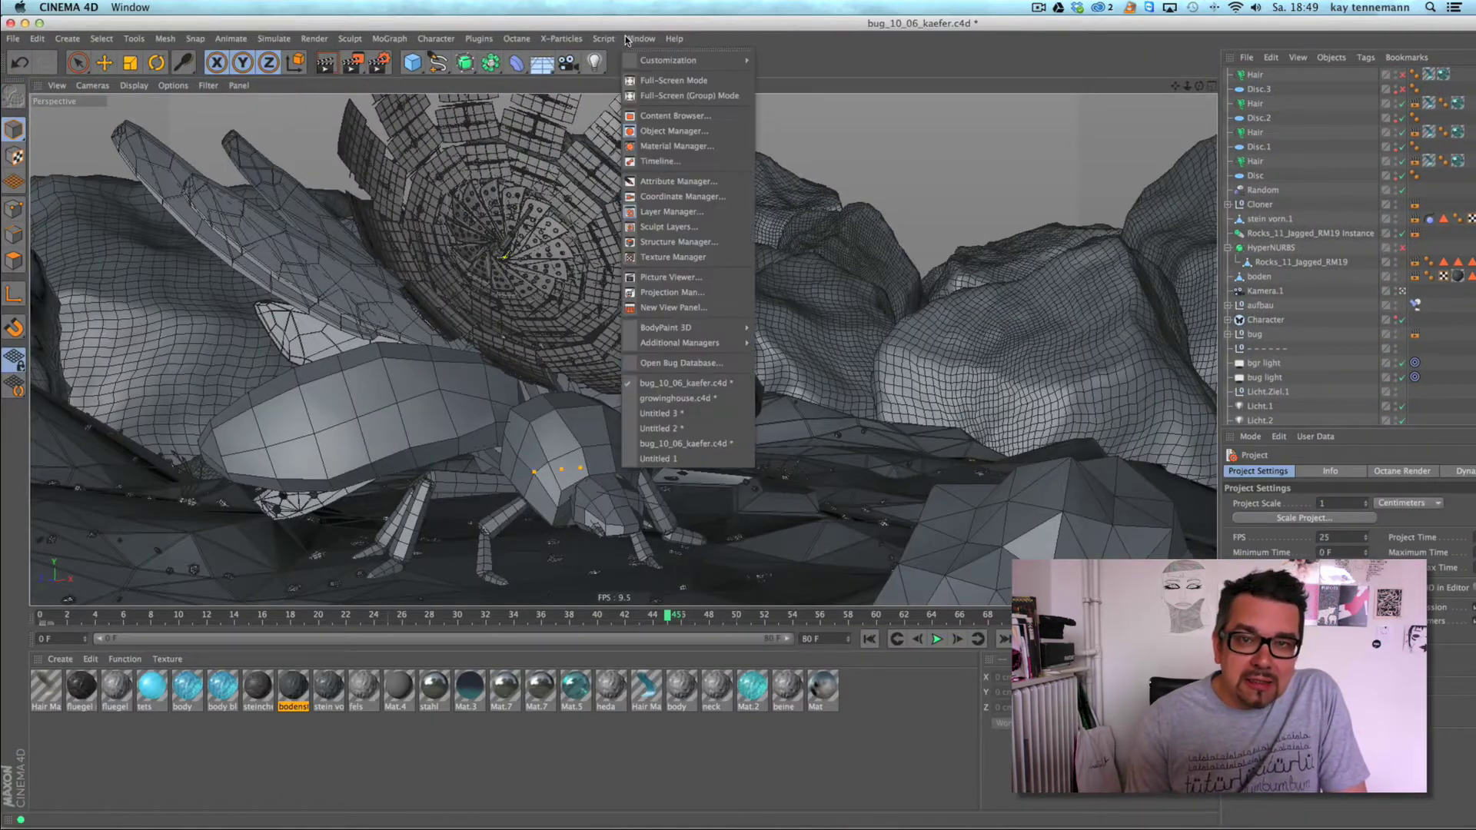
click(664, 407)
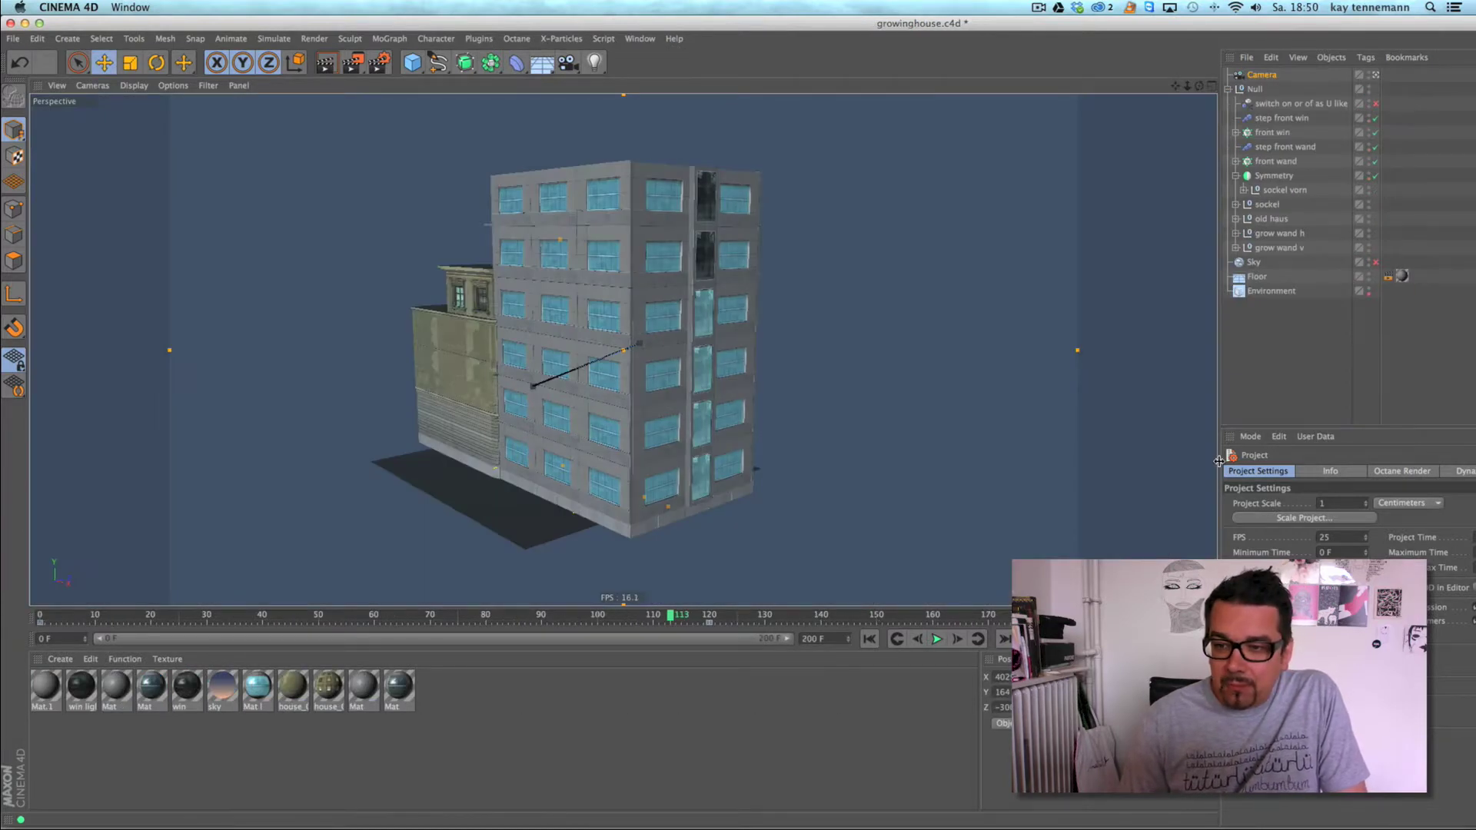
drag(1219, 464, 908, 488)
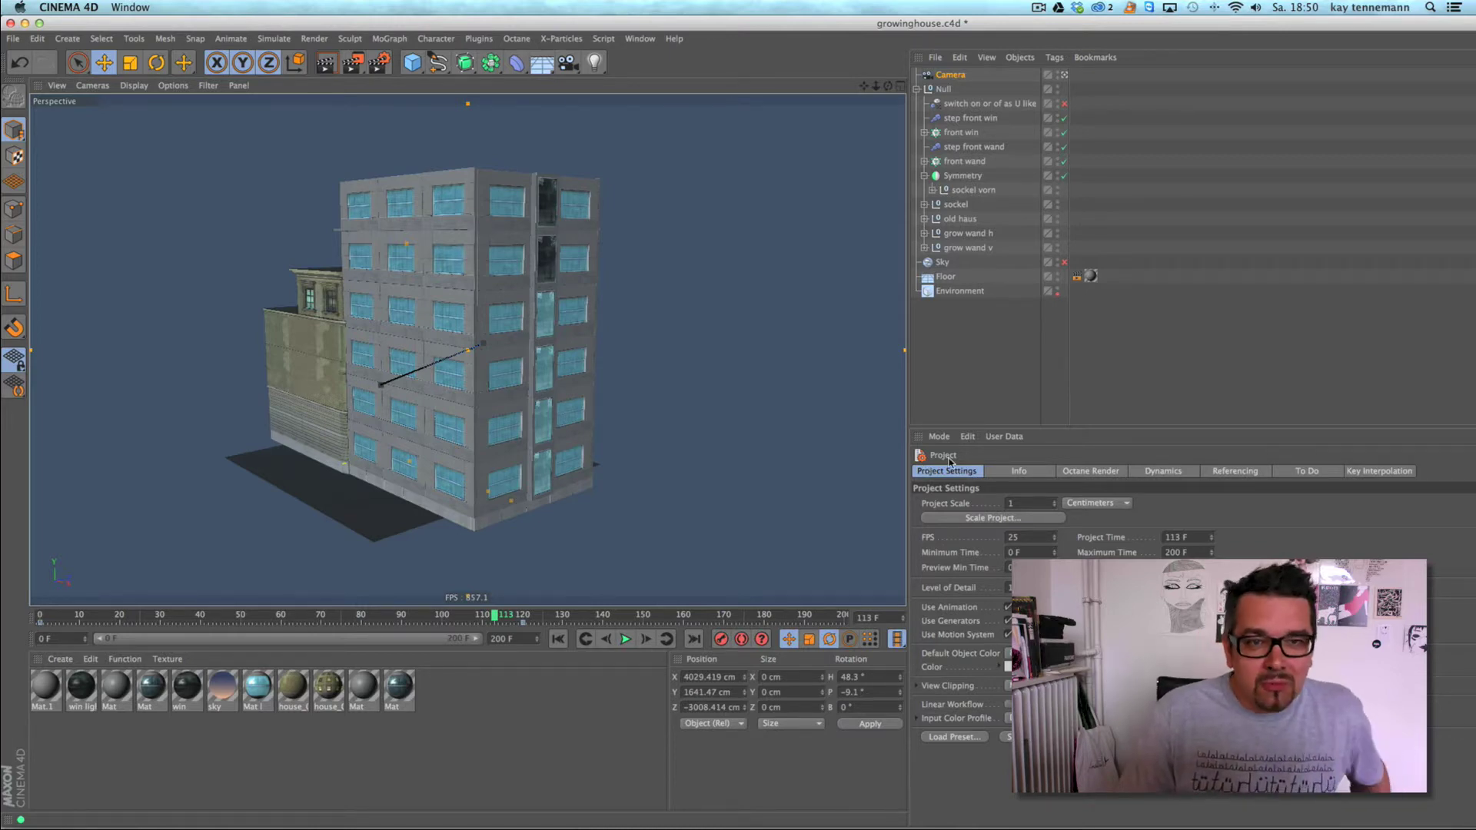
- Play the growing house animation from frame 0 with the camera farther back, and stop it around frame 106
click(558, 638)
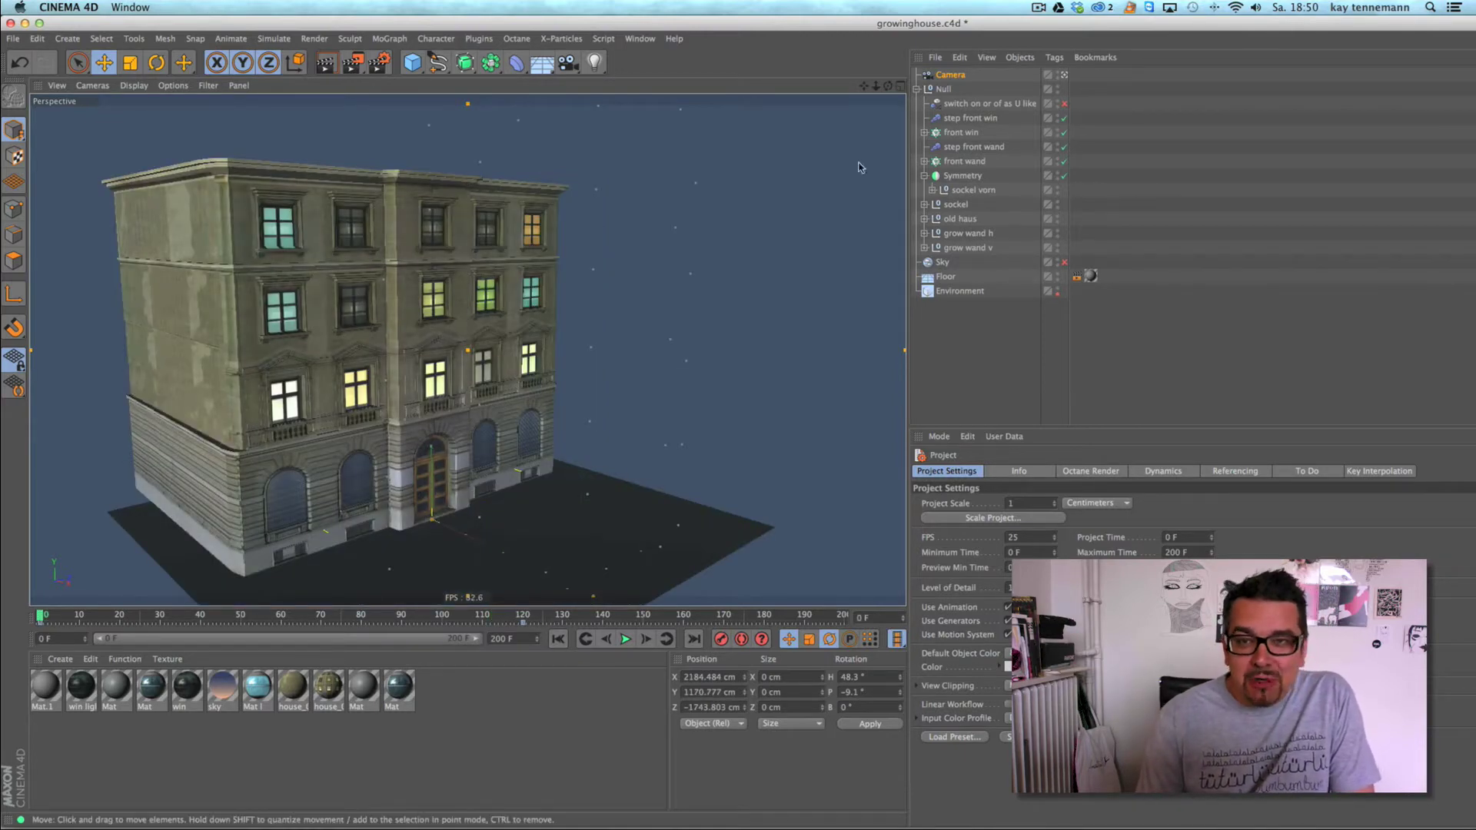
alt+right_drag(860, 164, 855, 94)
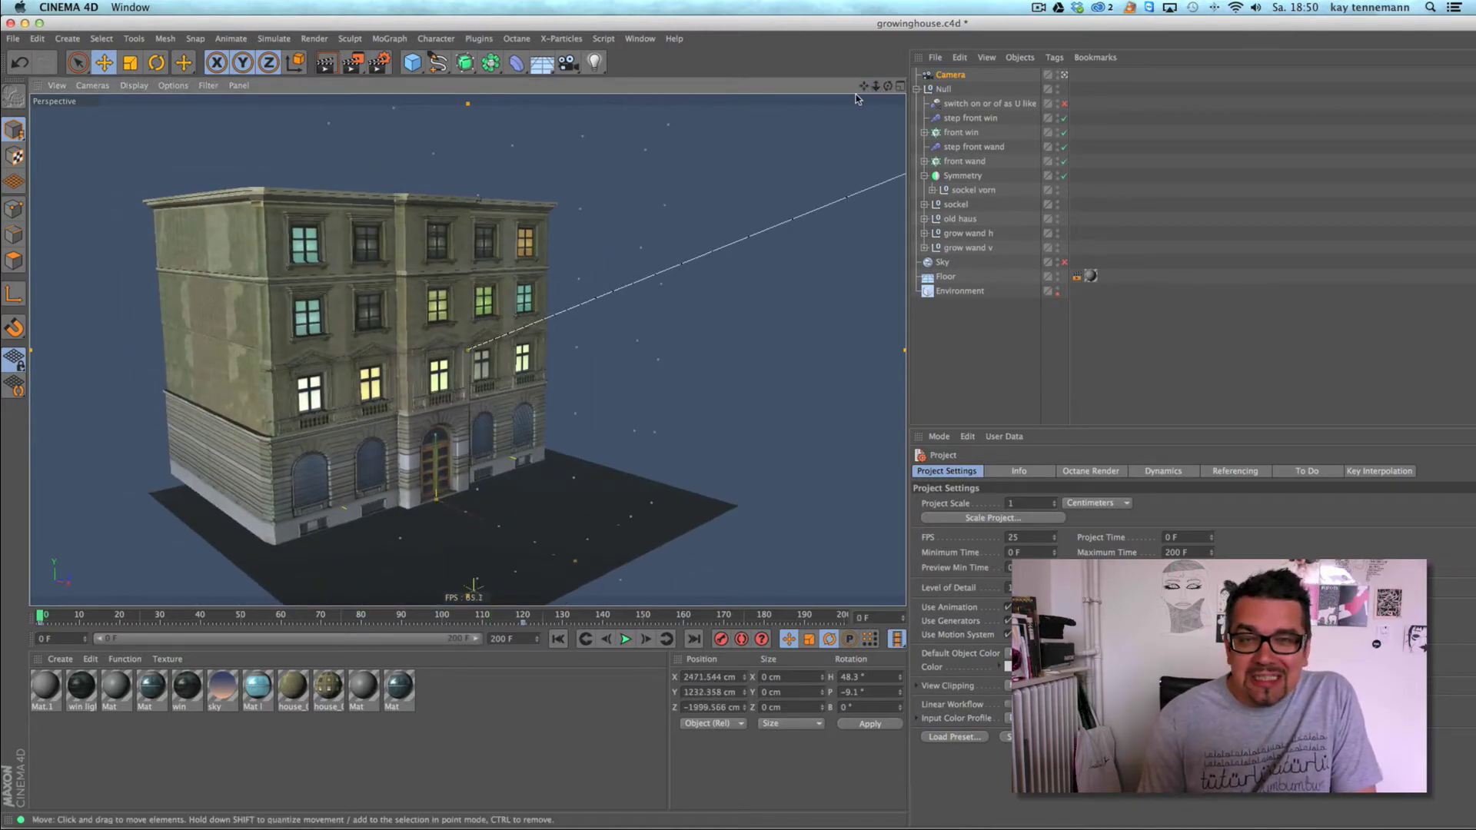
click(627, 640)
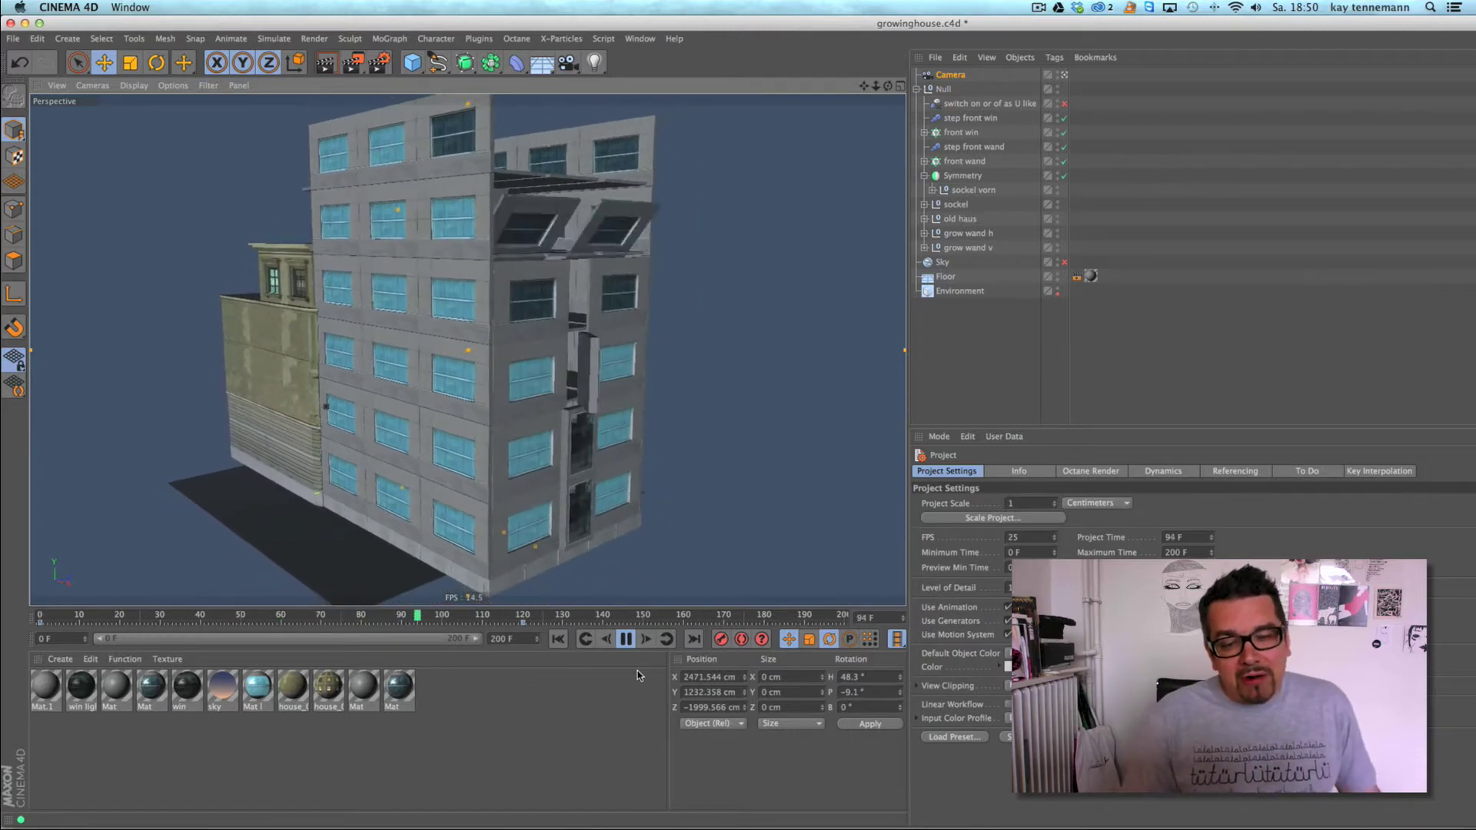
click(627, 639)
- Create a new project and add a cube reshaped into a thin bar about 200 × 21 × 21 cm
click(13, 39)
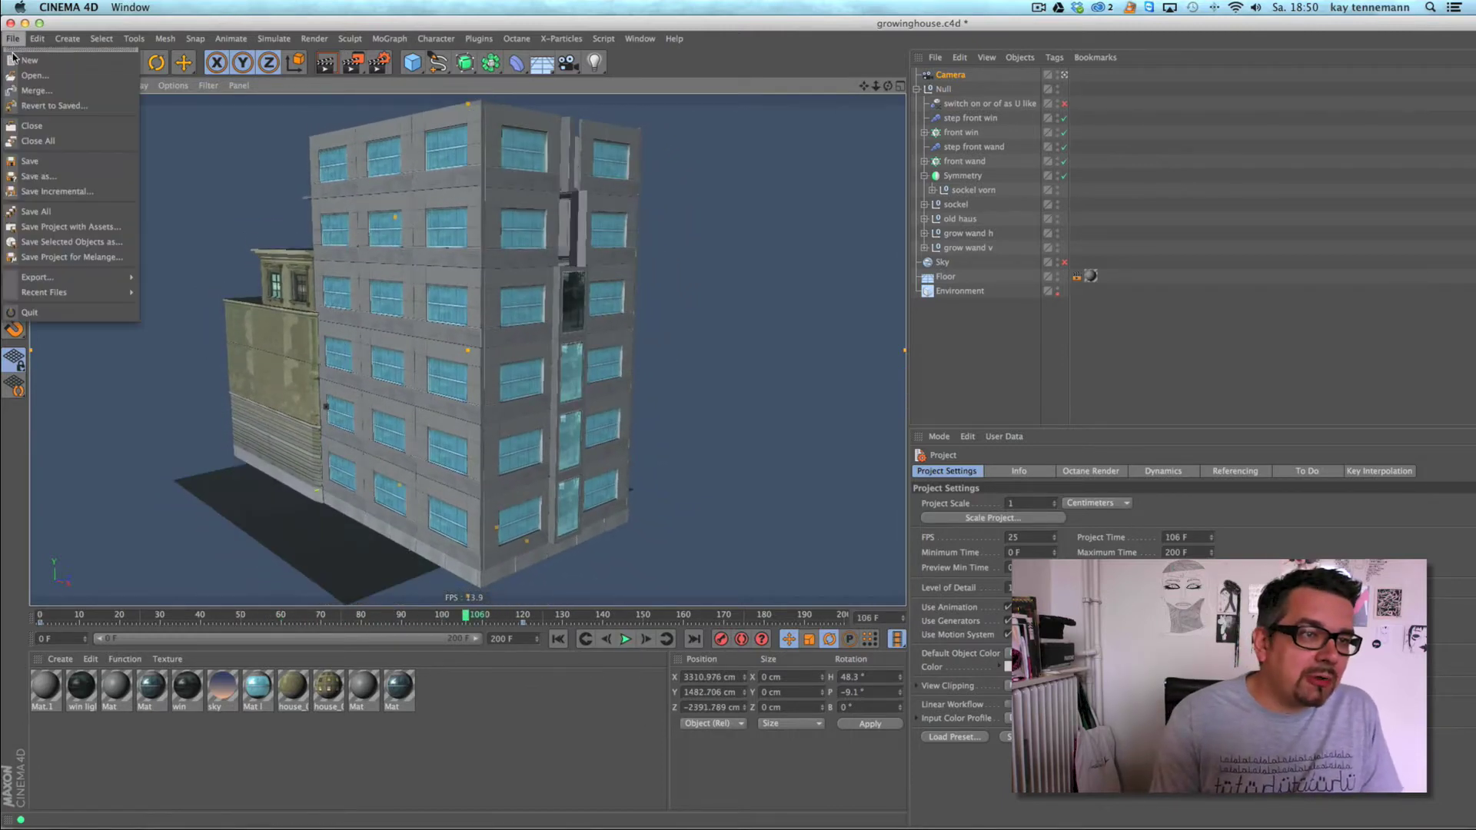
click(18, 59)
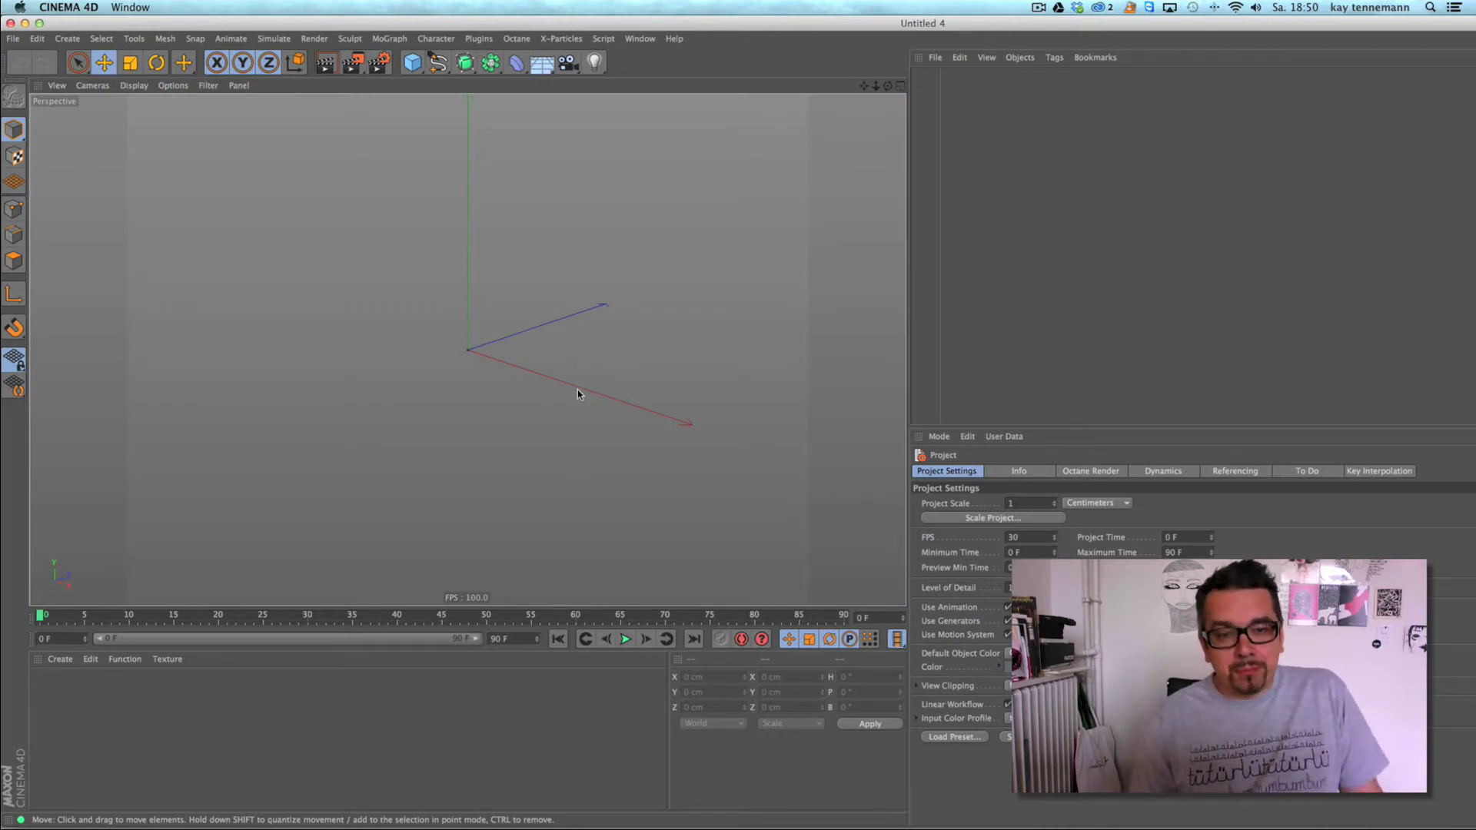
click(412, 63)
drag(467, 276, 467, 357)
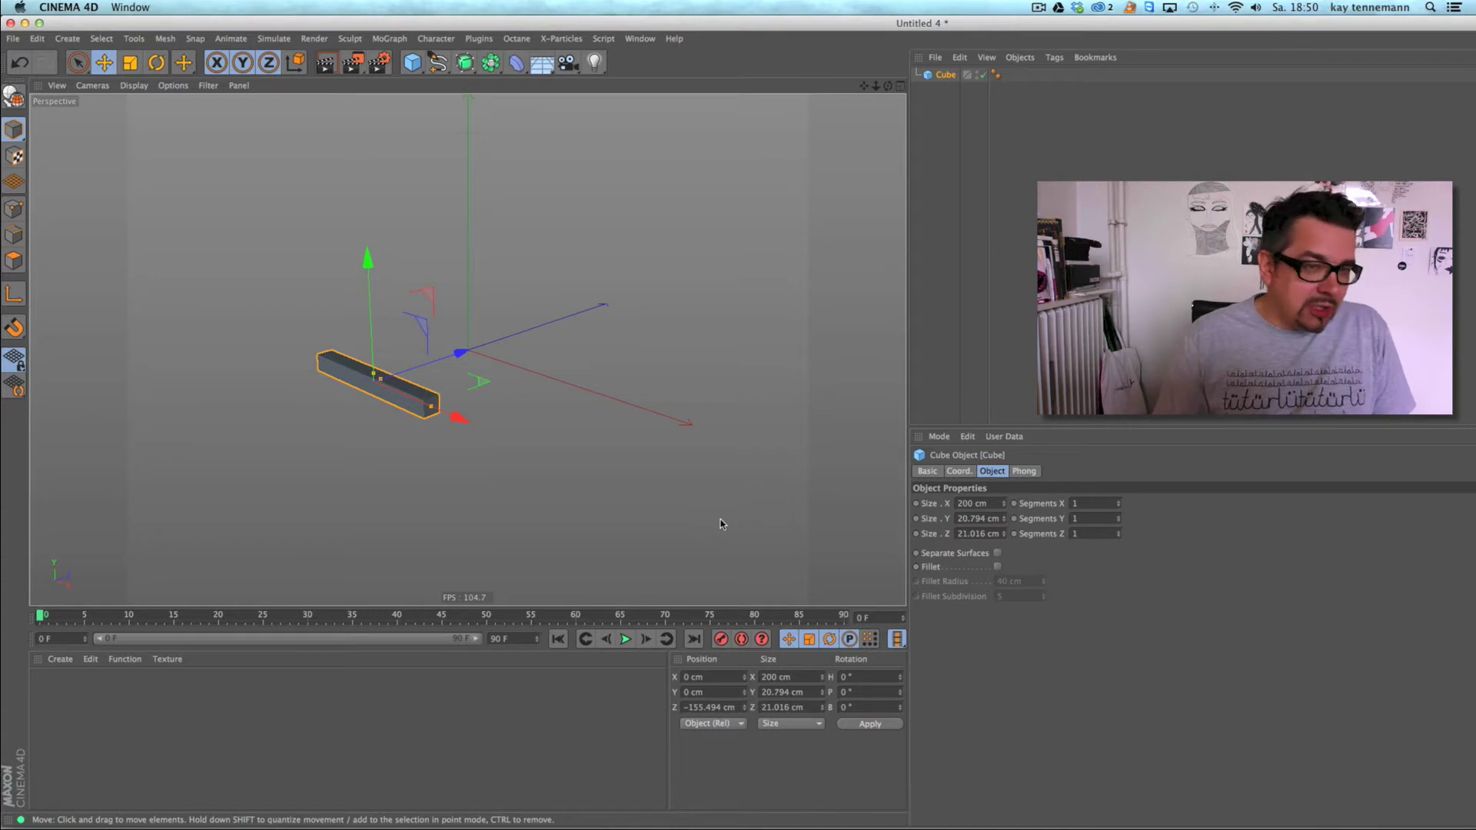
- Animate the bar's X size with keyframes from about 24 cm at frame 0 to about 269 cm at frame 10
drag(426, 426, 377, 399)
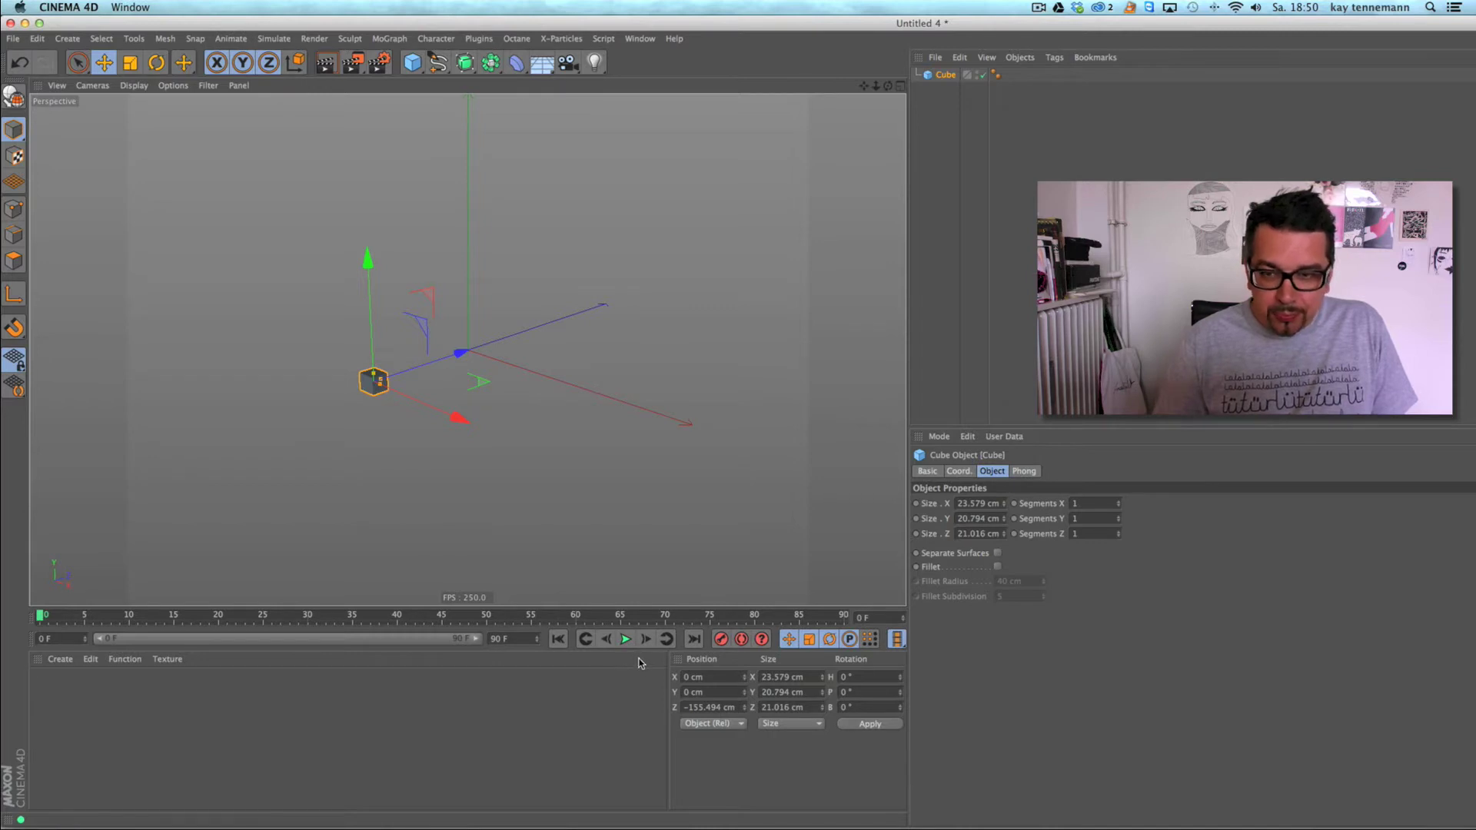
click(130, 620)
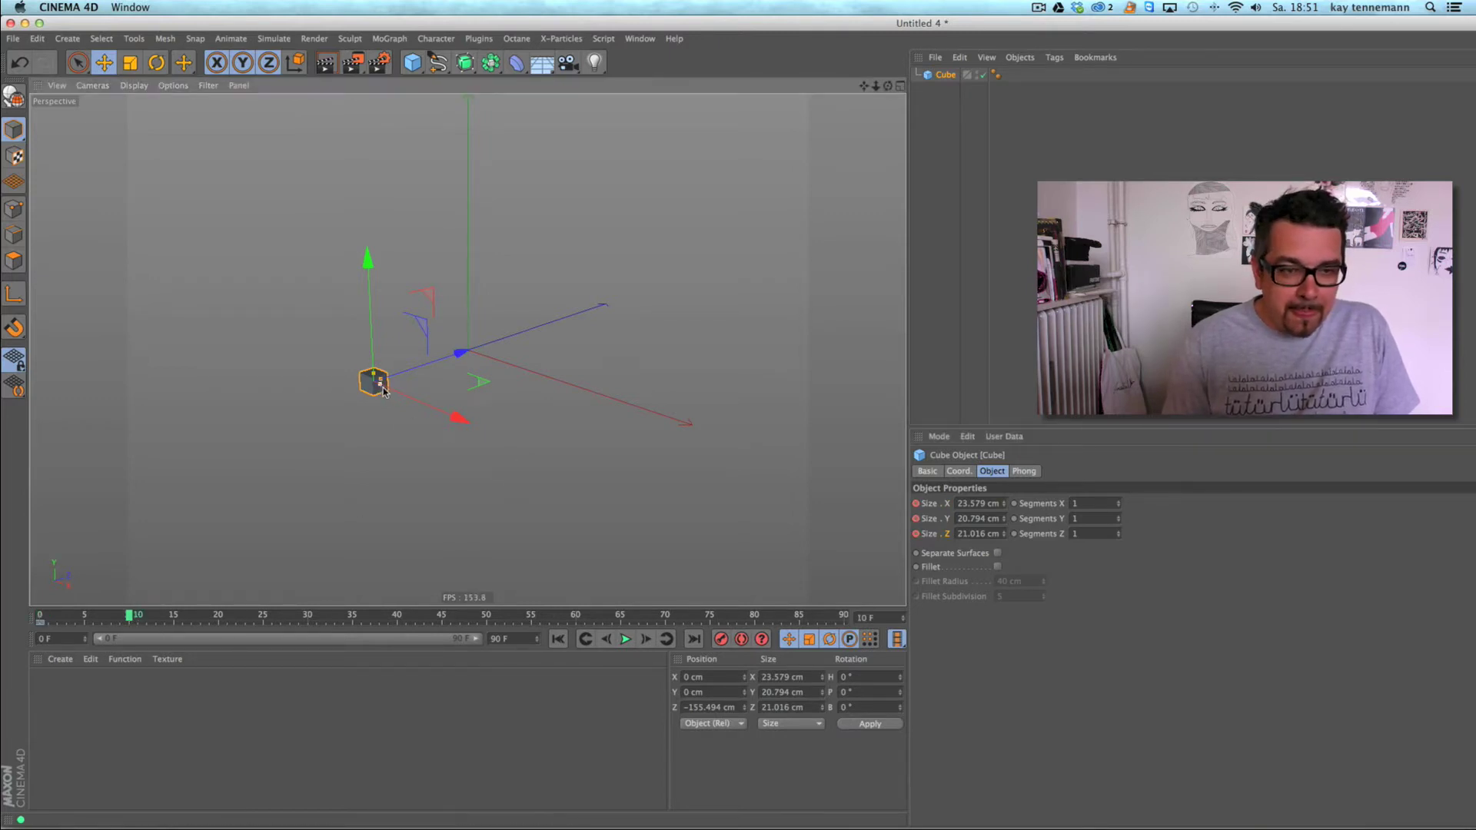
drag(384, 392, 460, 419)
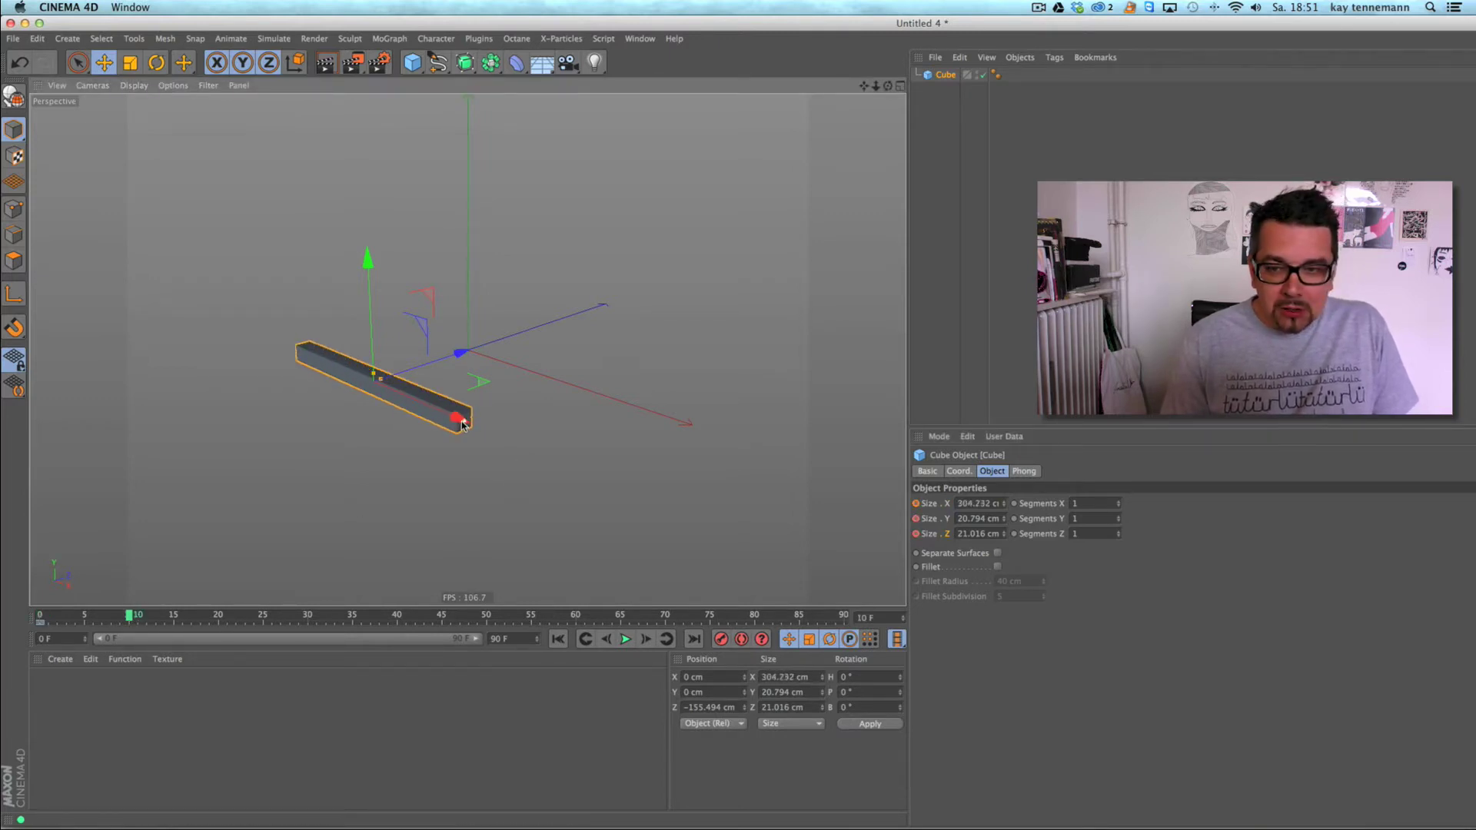
ctrl+click(915, 533)
click(625, 638)
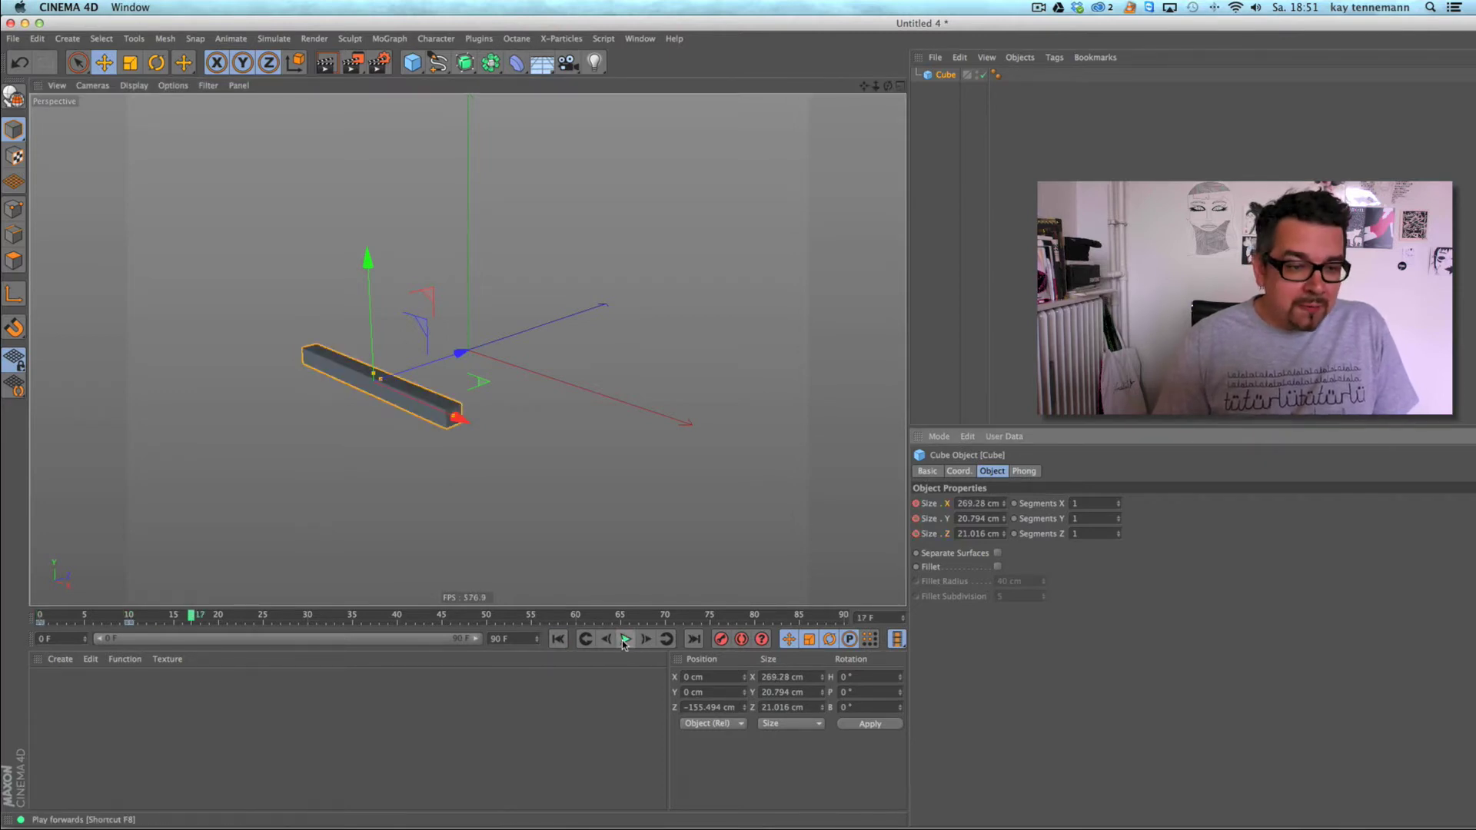
drag(192, 616, 129, 615)
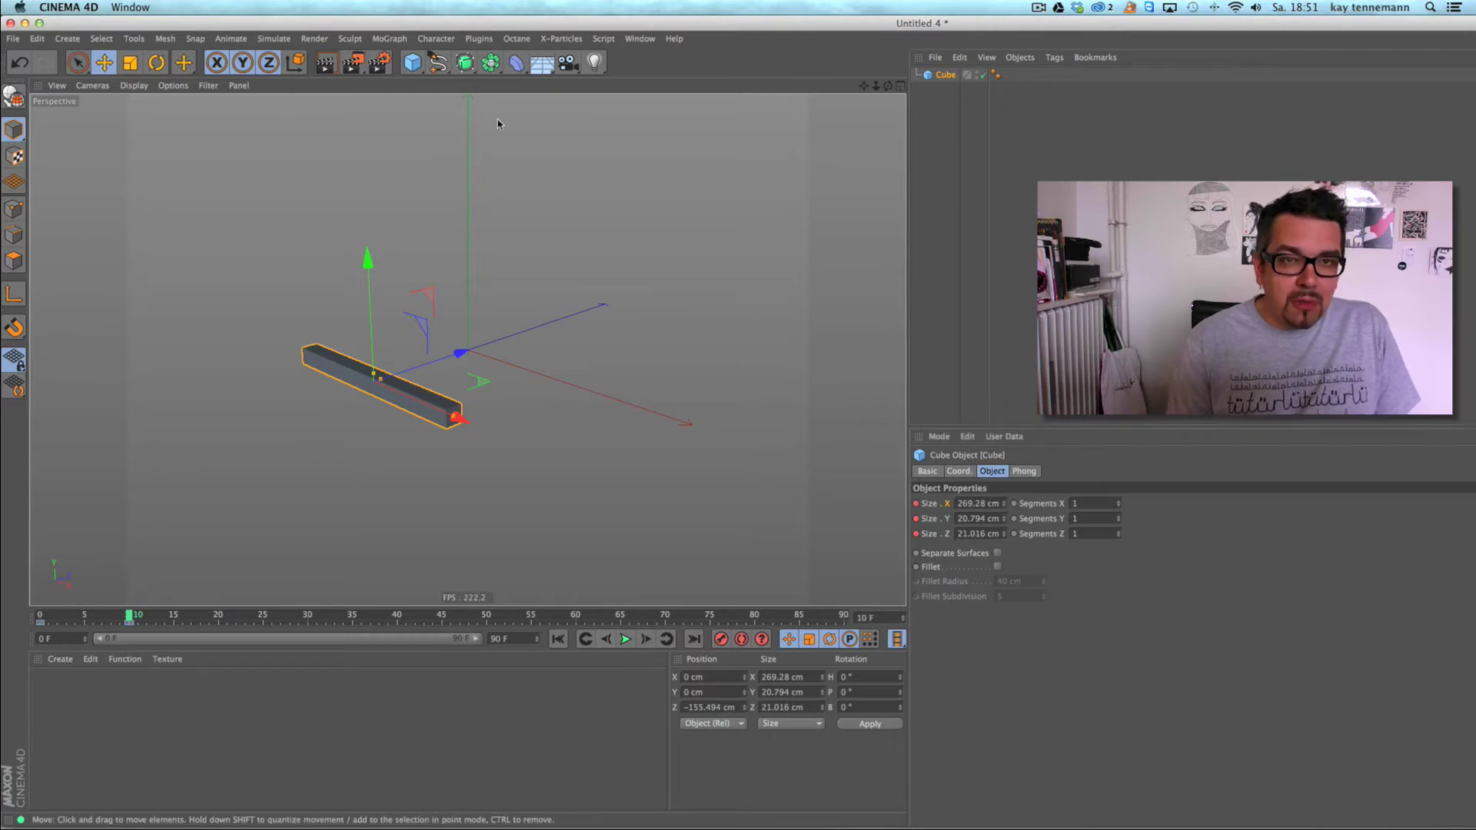
- Add a second cube, shrink it to about 23 cm per side, and move it onto the bar's front end
click(413, 64)
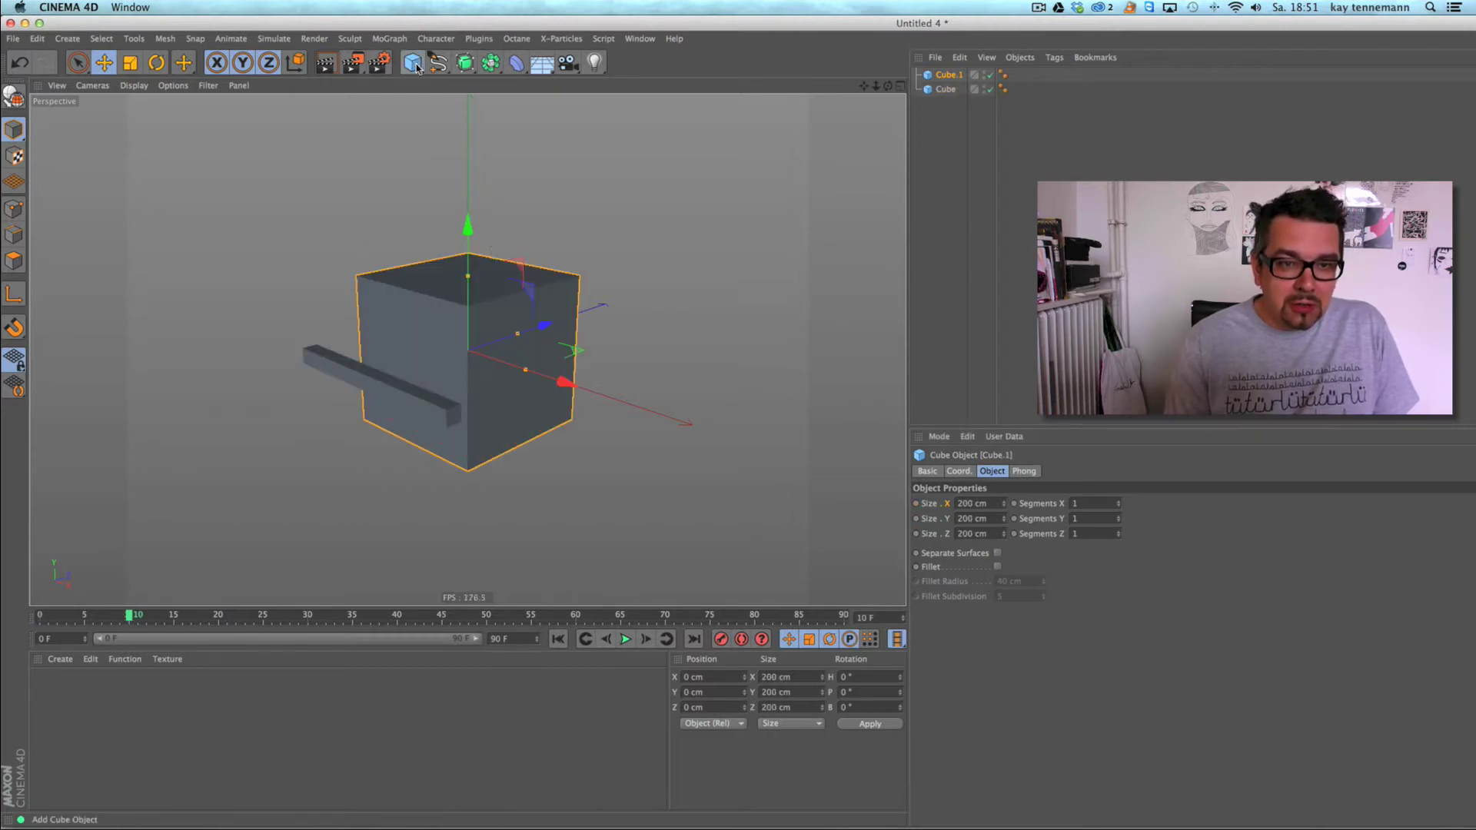
drag(468, 261, 467, 348)
drag(547, 326, 469, 358)
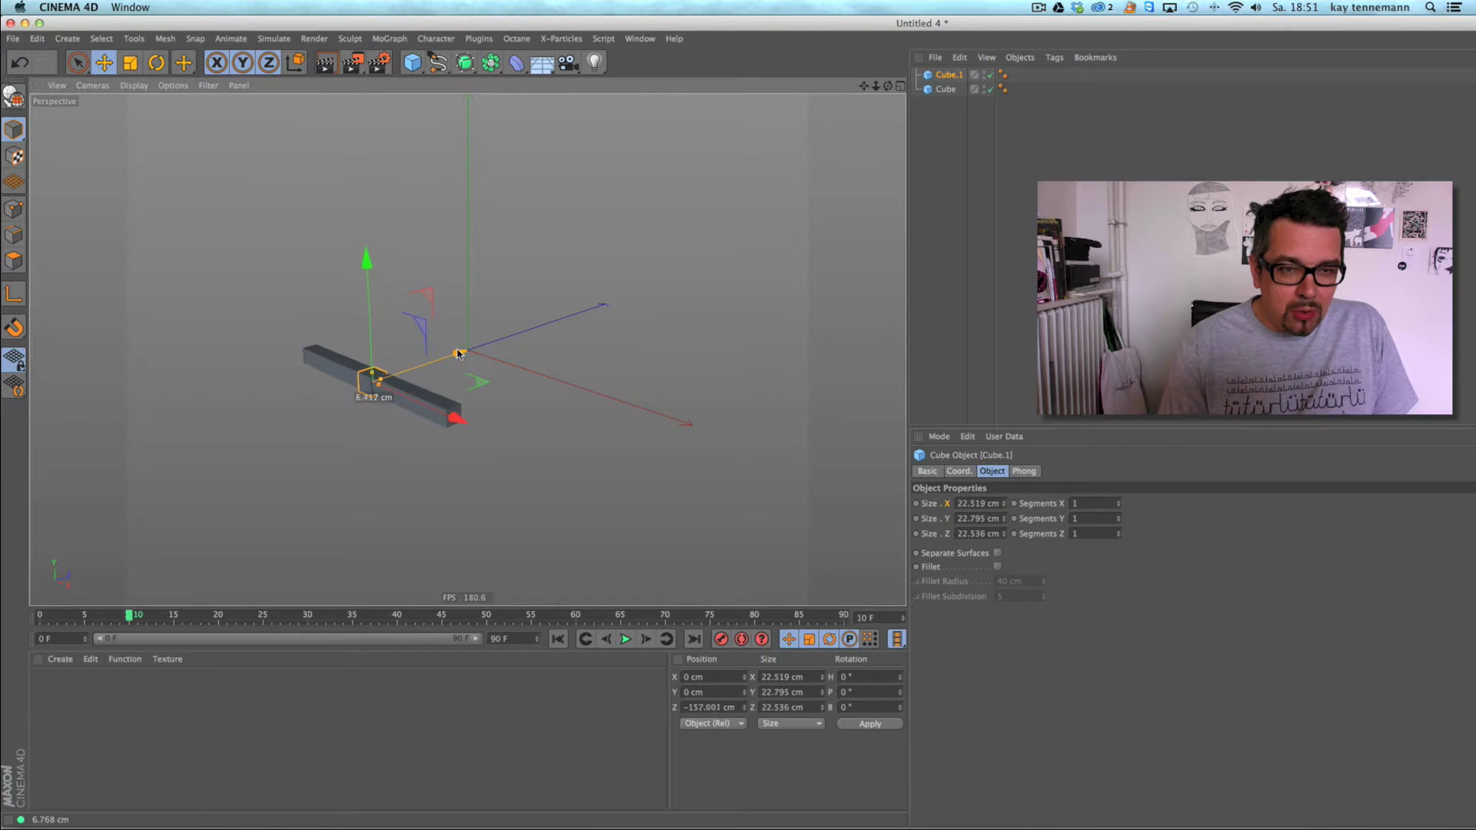
drag(460, 417, 543, 442)
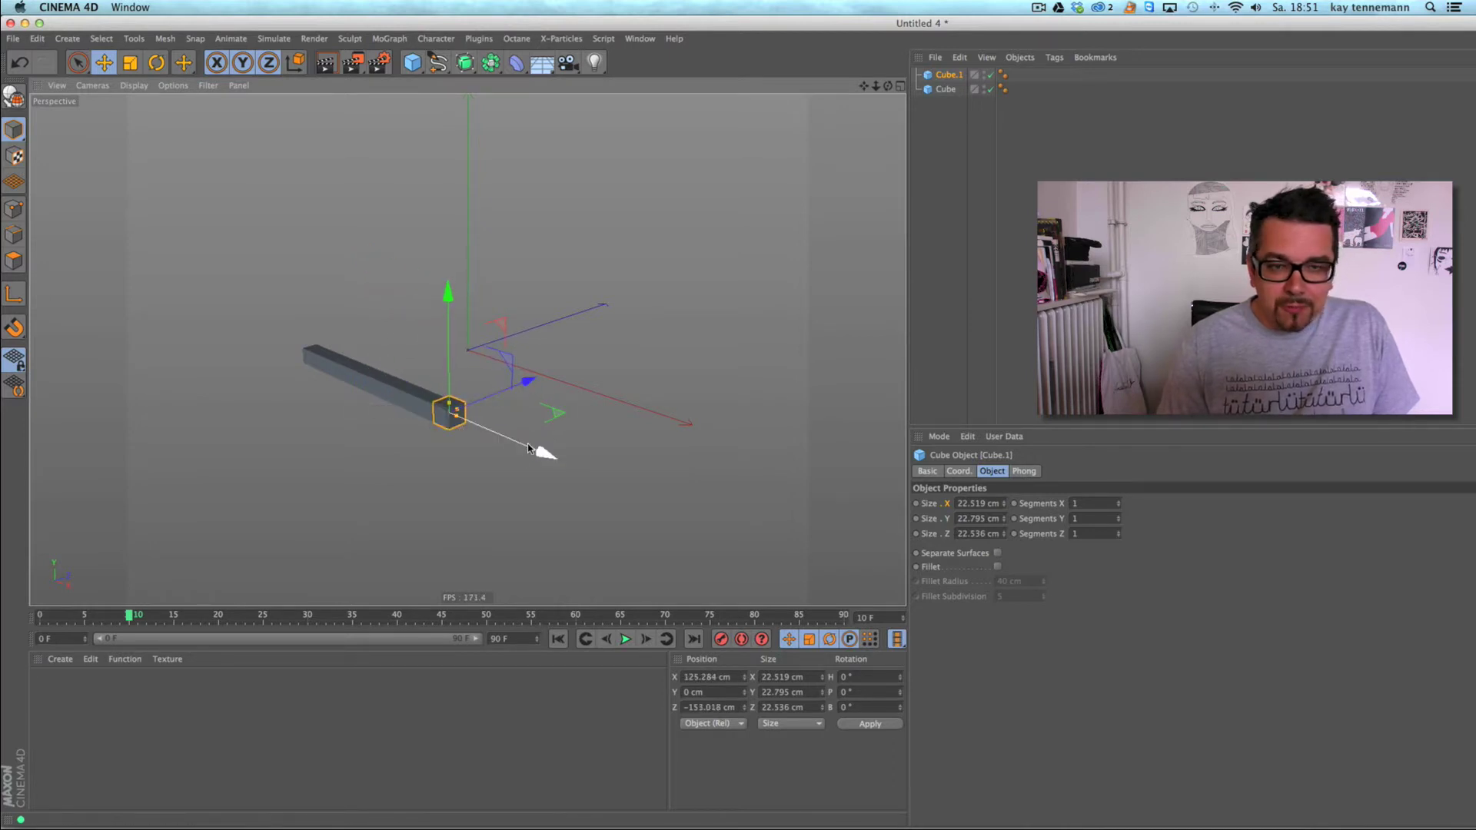
- Give the second cube a Display tag with Visibility enabled and set to 0%
right_click(953, 93)
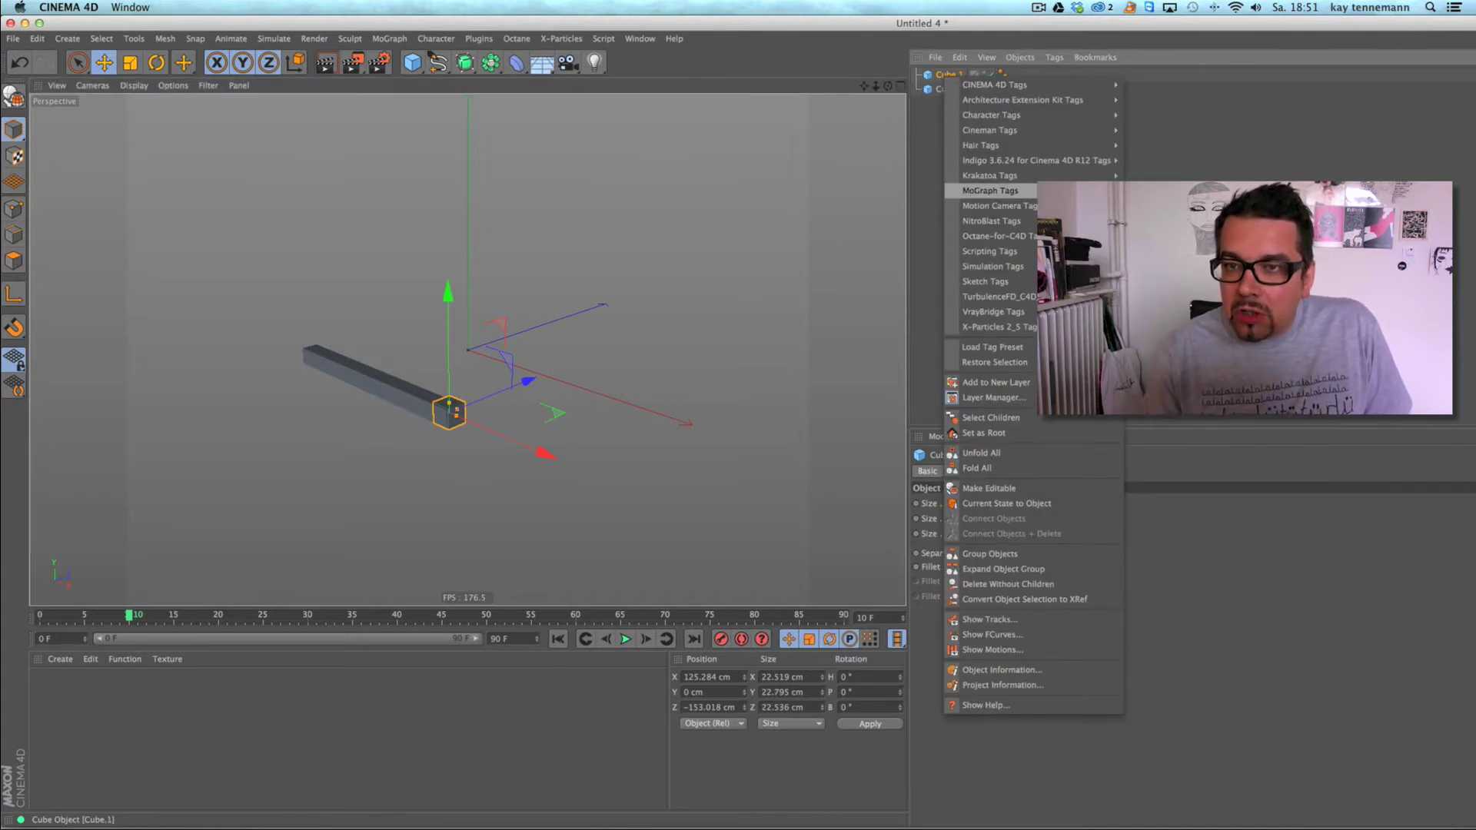
mouse_move(1052, 86)
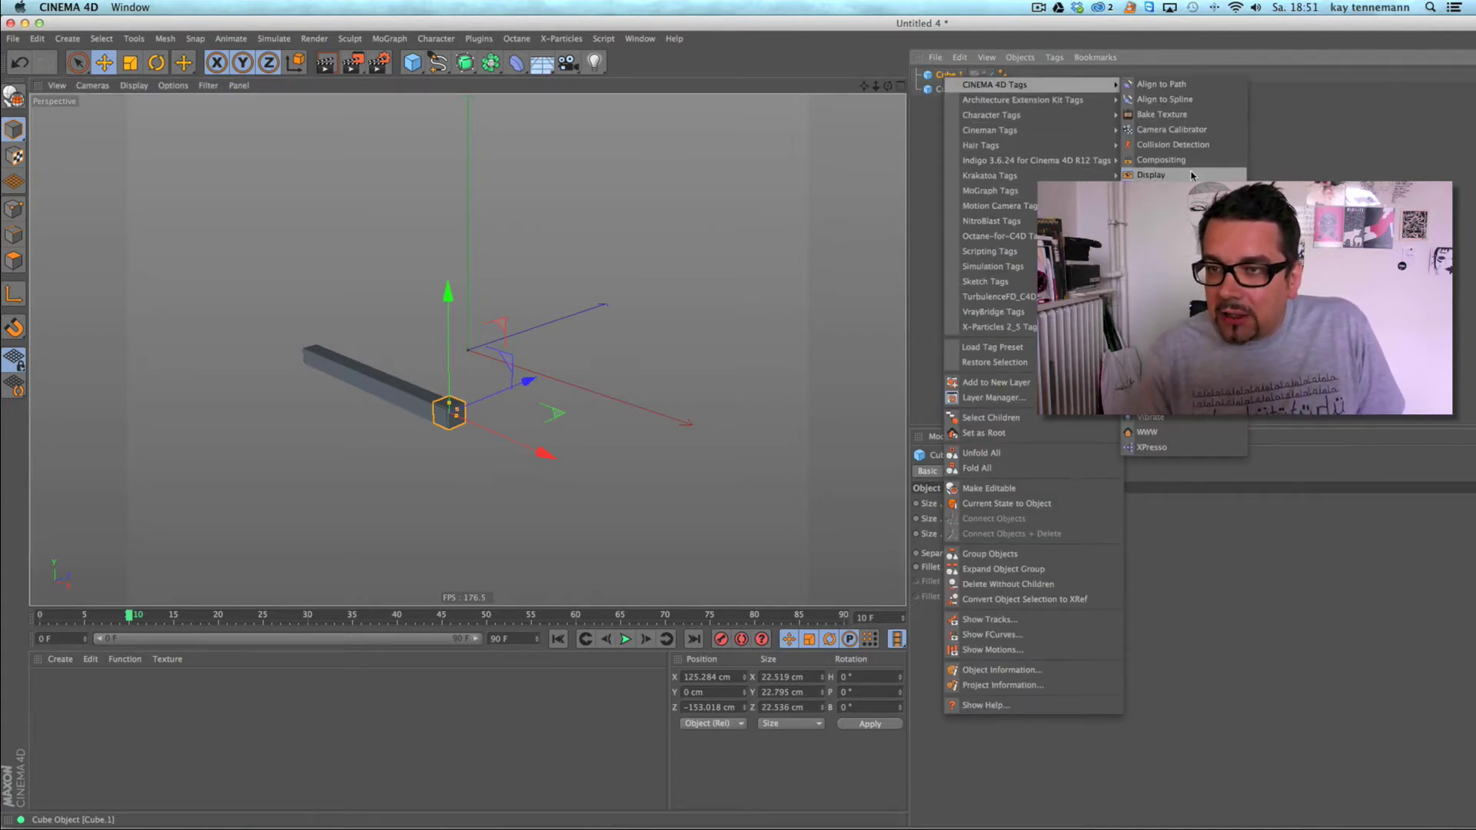
click(1161, 174)
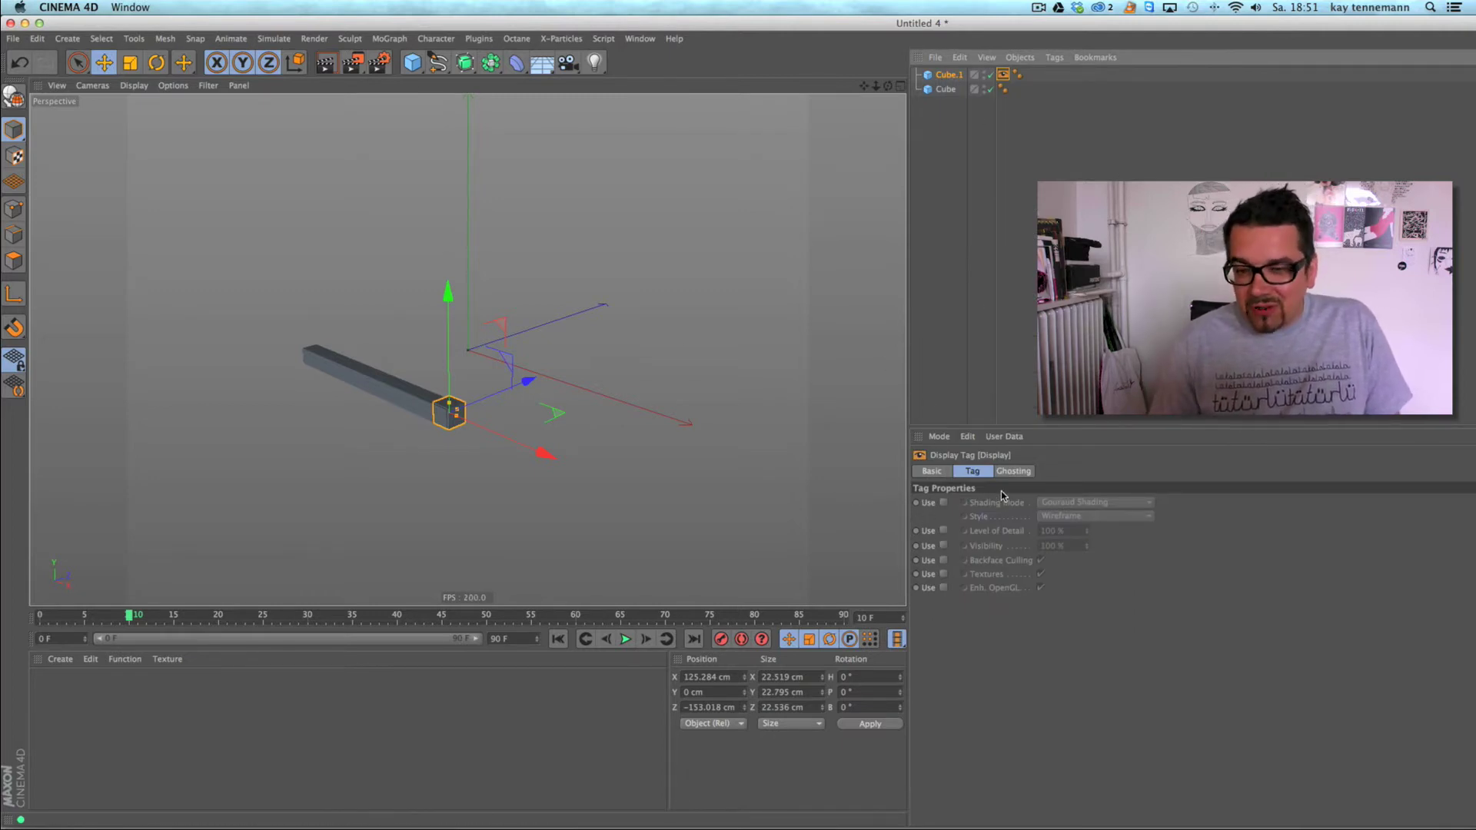
click(943, 545)
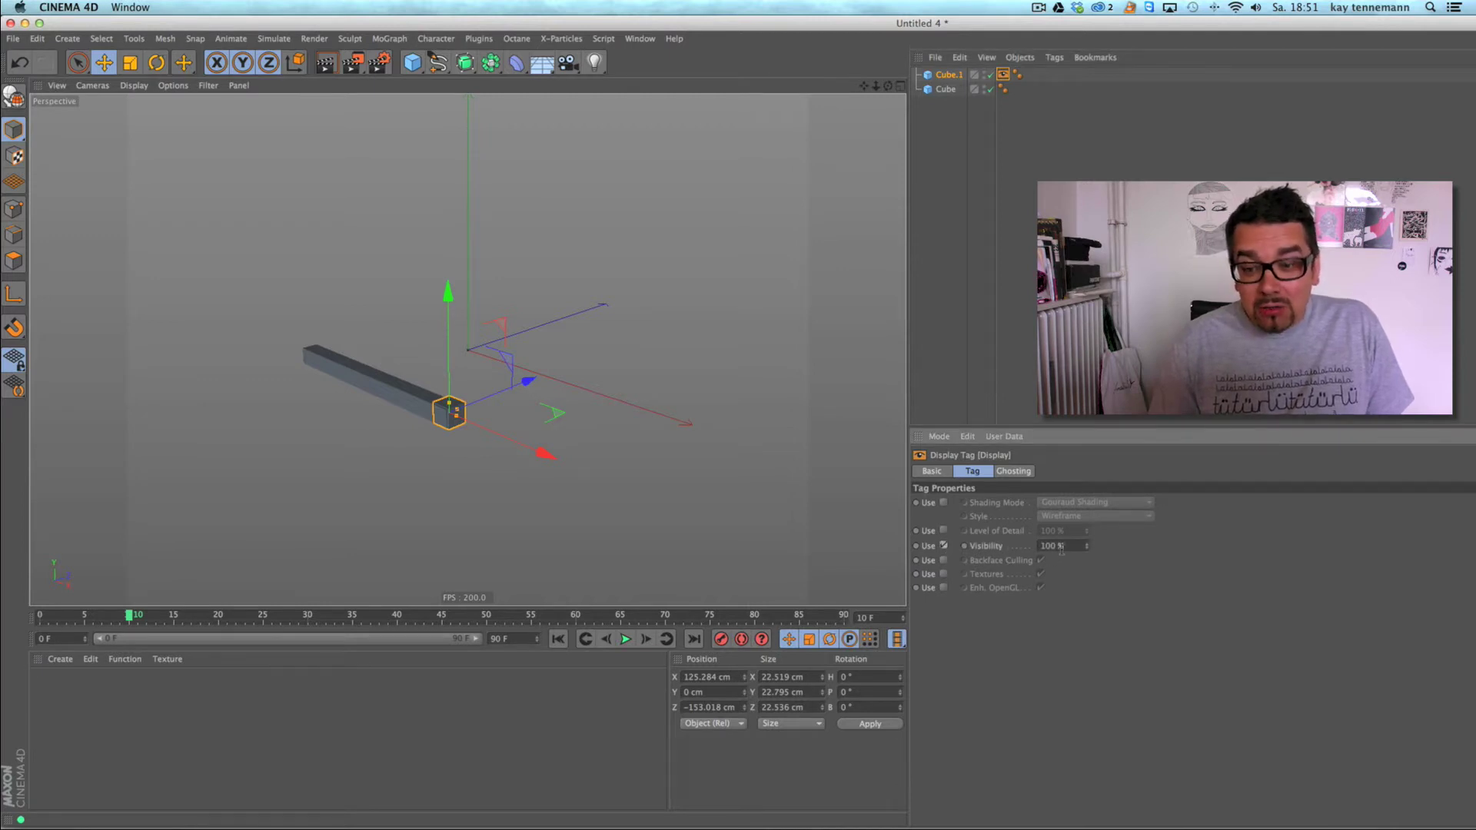
drag(1067, 549, 955, 538)
text(0)
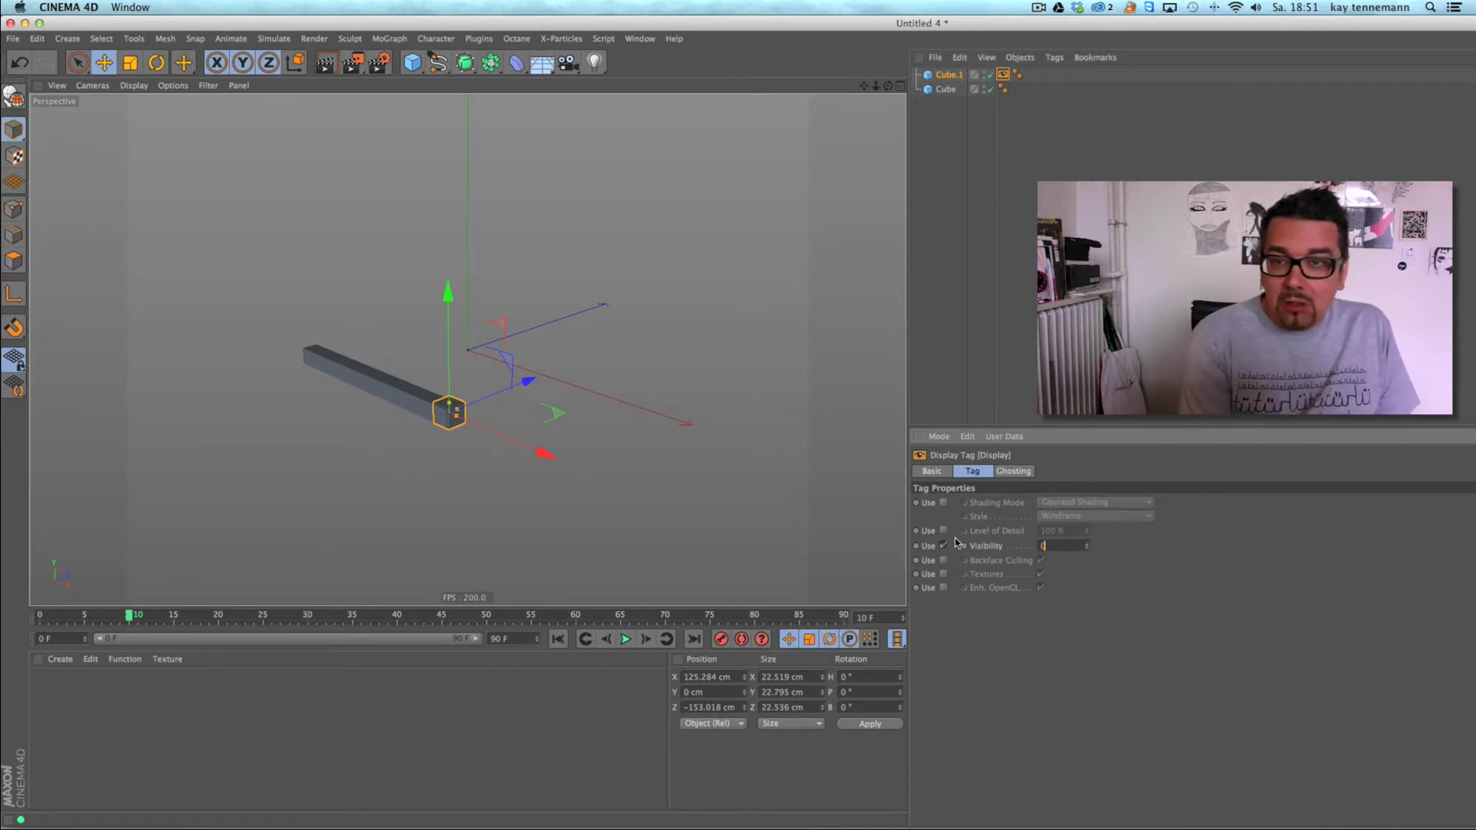
key(Return)
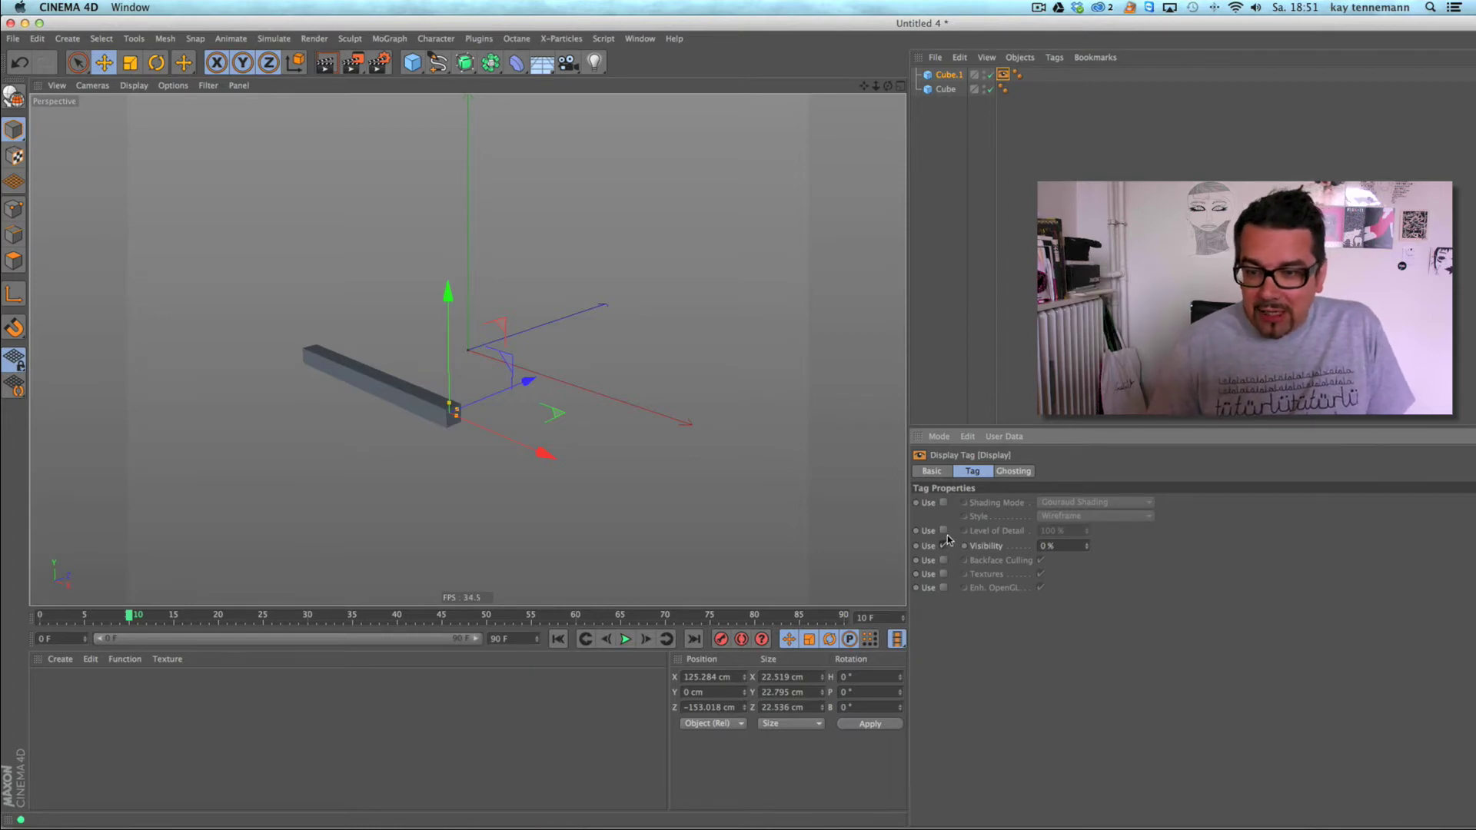
- Keyframe the Display tag's Visibility at 0% on frame 10 and 100% on frame 11
click(40, 617)
drag(40, 620, 135, 618)
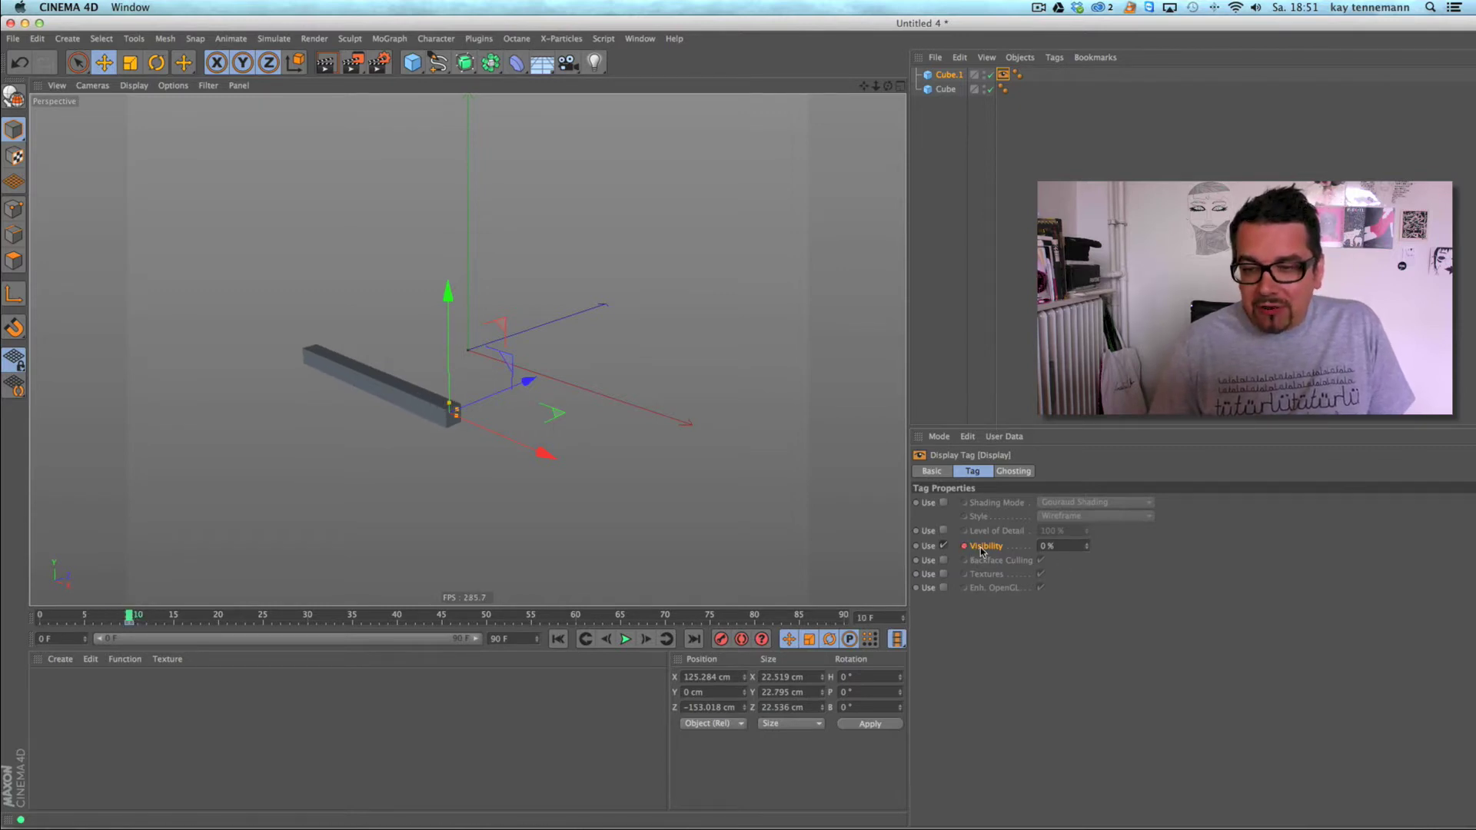
click(646, 638)
click(1047, 545)
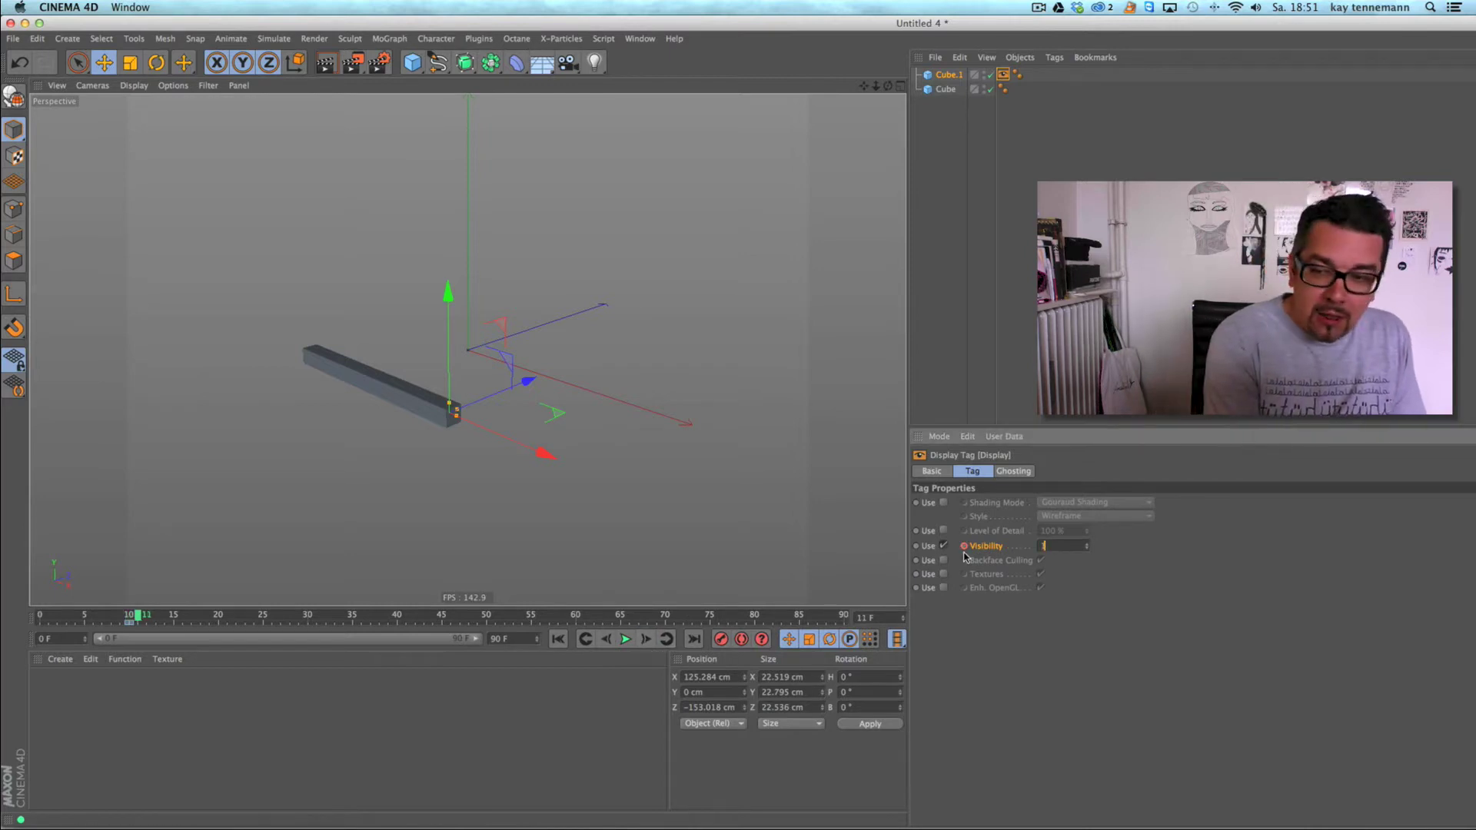
key(Return)
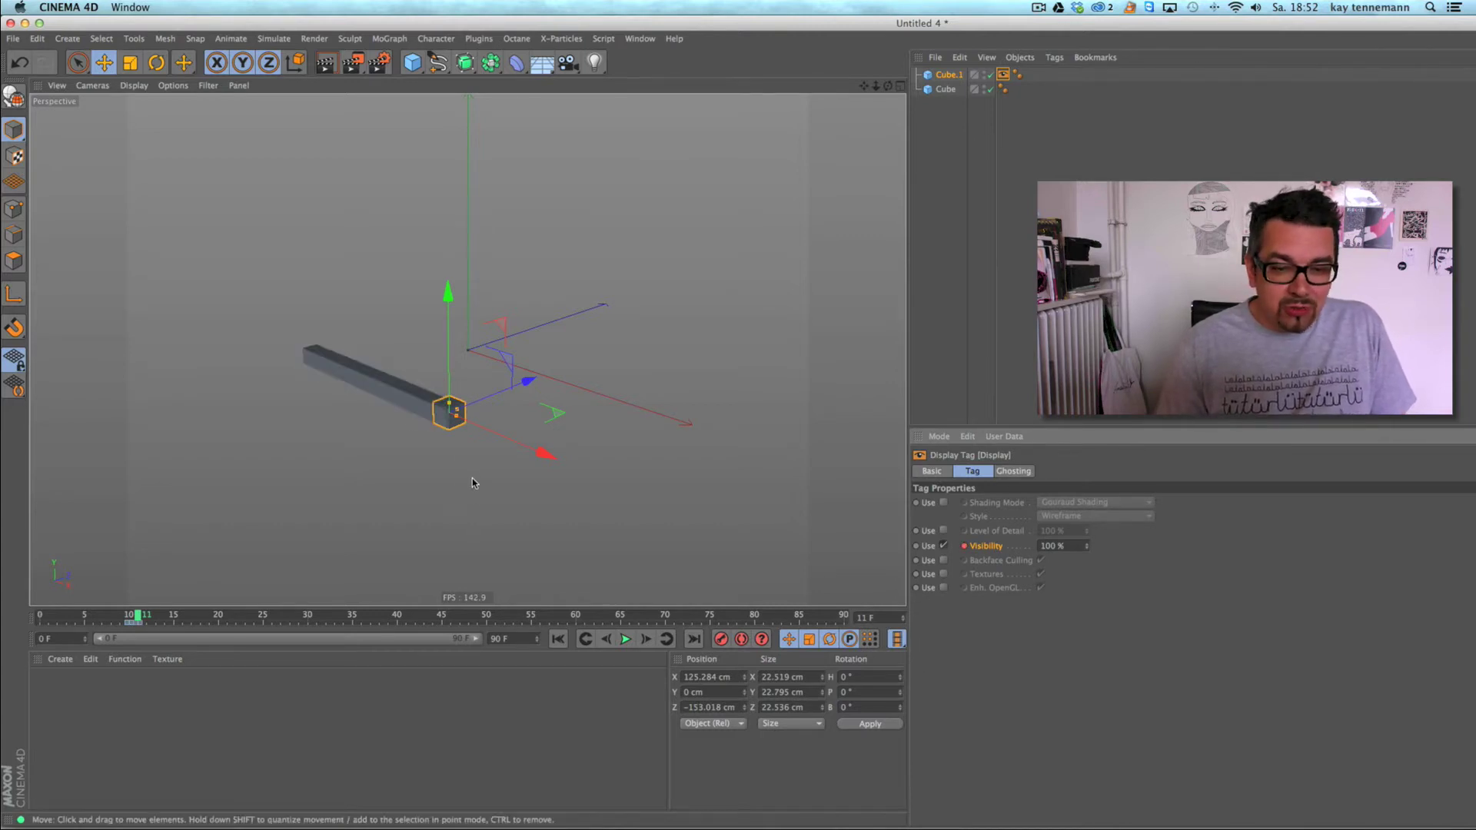
- Keyframe the second cube's size at frame 11 and lengthen it to about 296 cm in Z at frame 20
click(948, 74)
ctrl+click(916, 504)
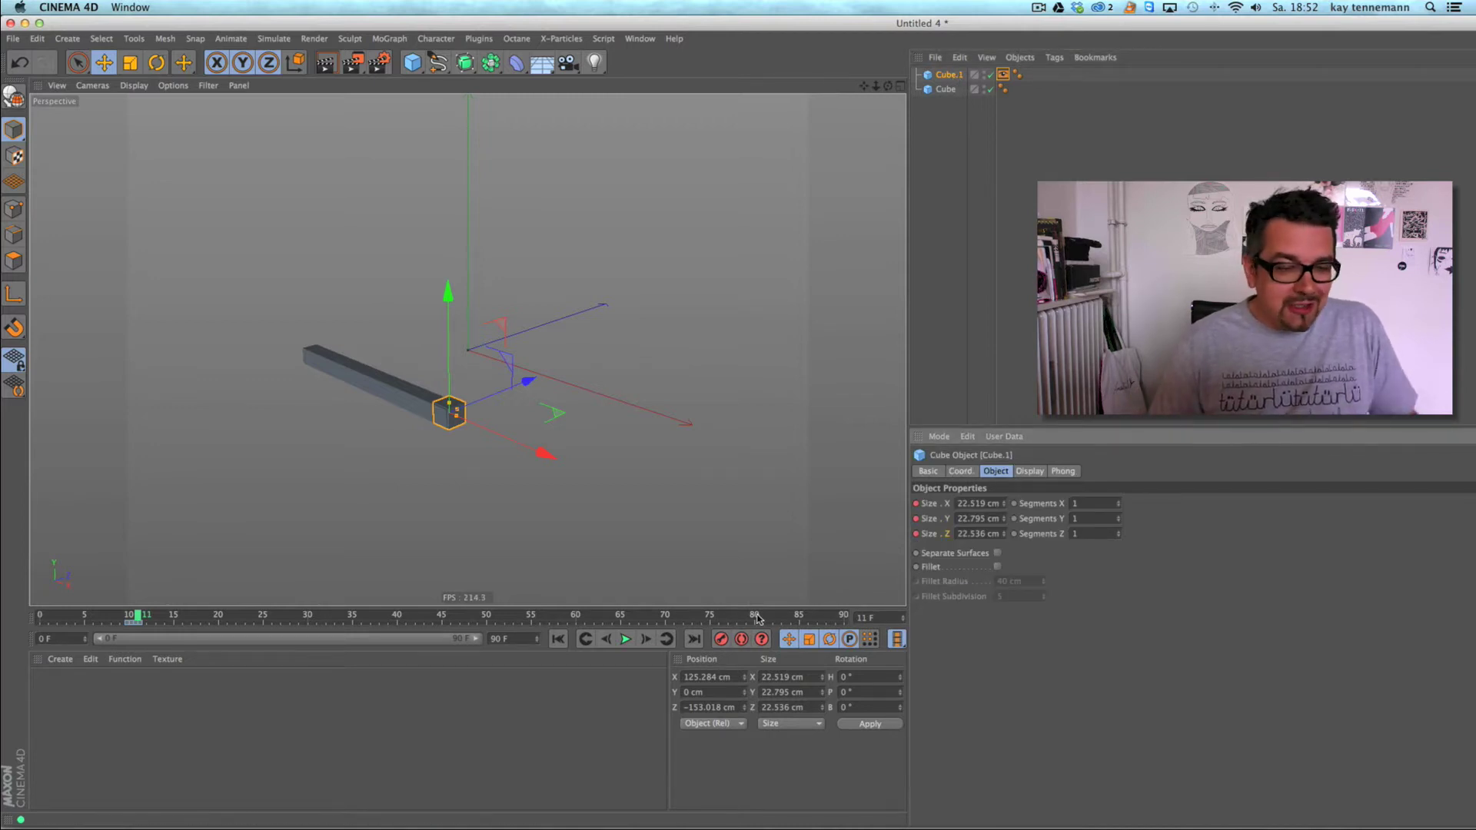
click(219, 617)
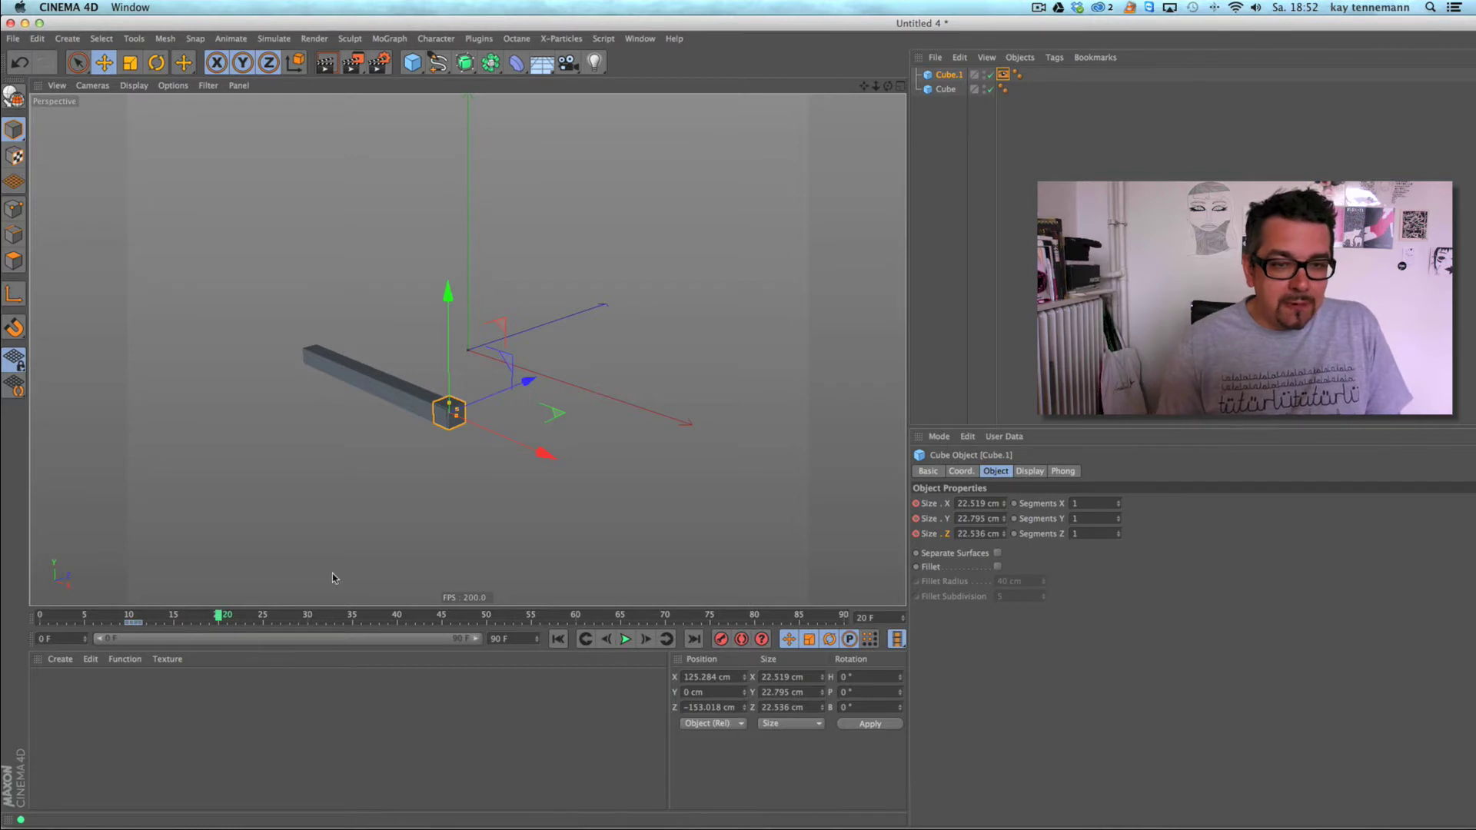
drag(458, 408, 537, 377)
ctrl+click(916, 533)
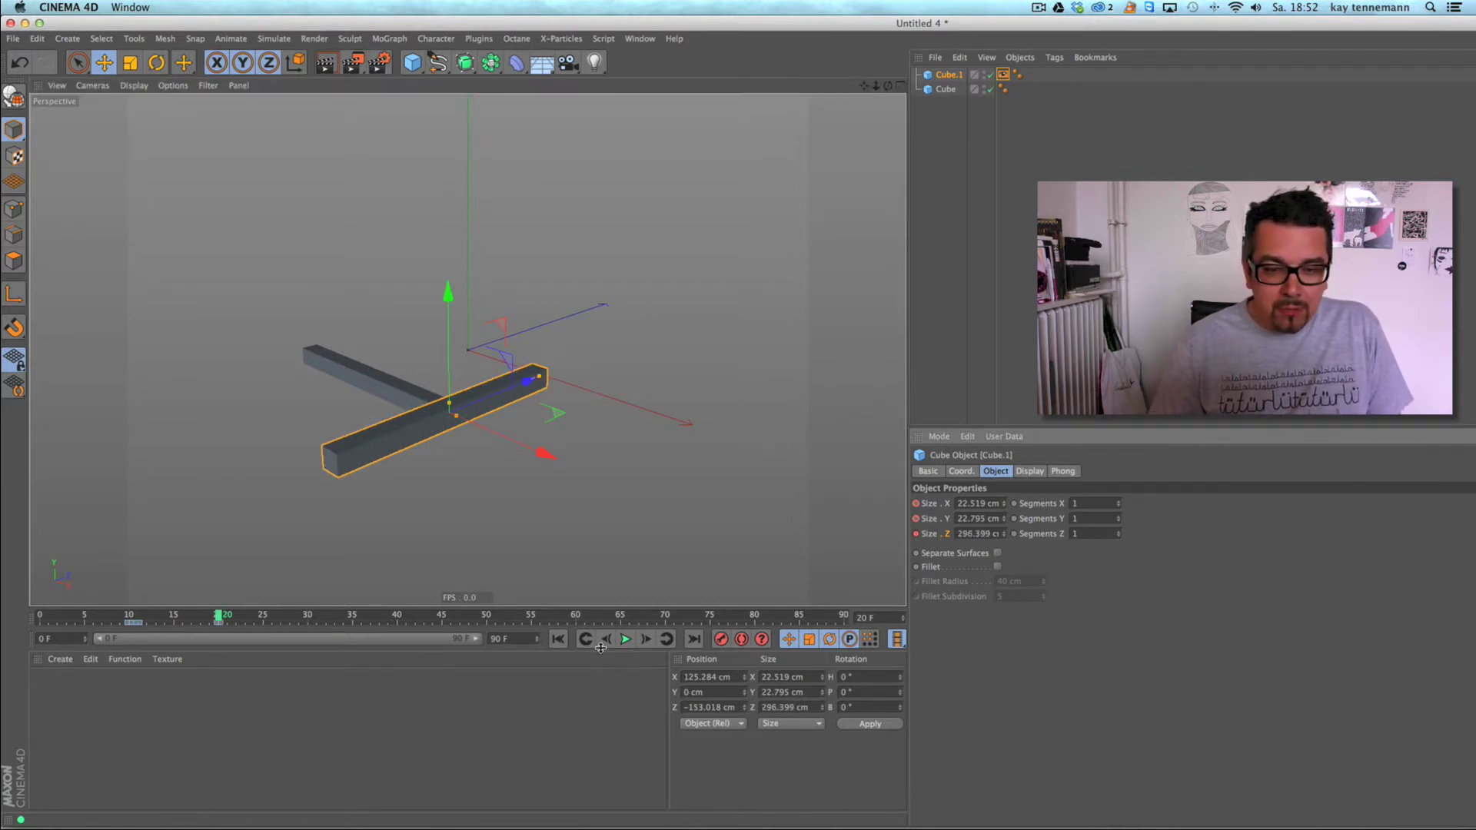
- Deselect all objects, play the growth animation of both bars from frame 0, and stop it around frame 45
click(625, 639)
click(942, 284)
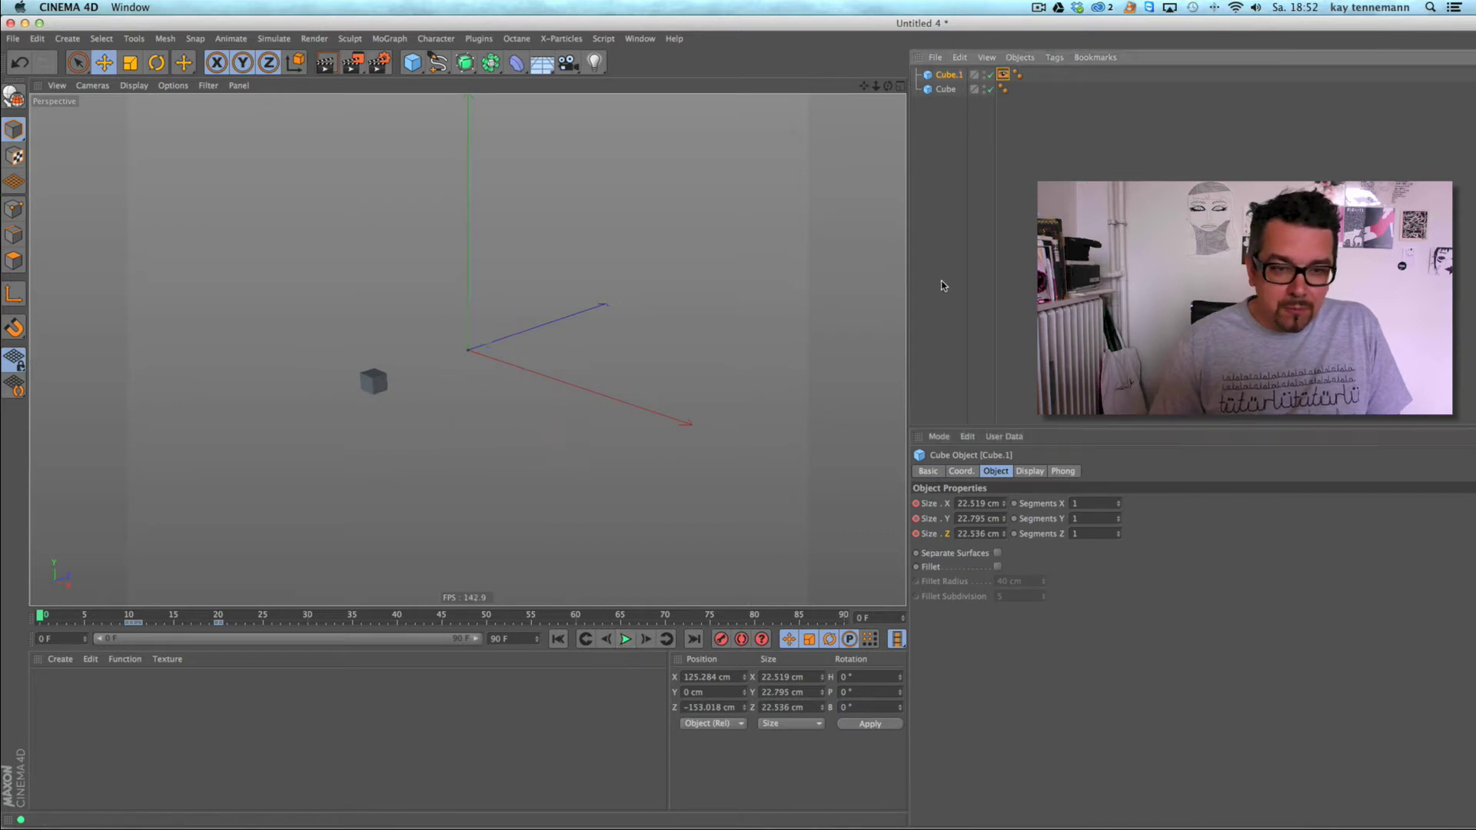
click(627, 639)
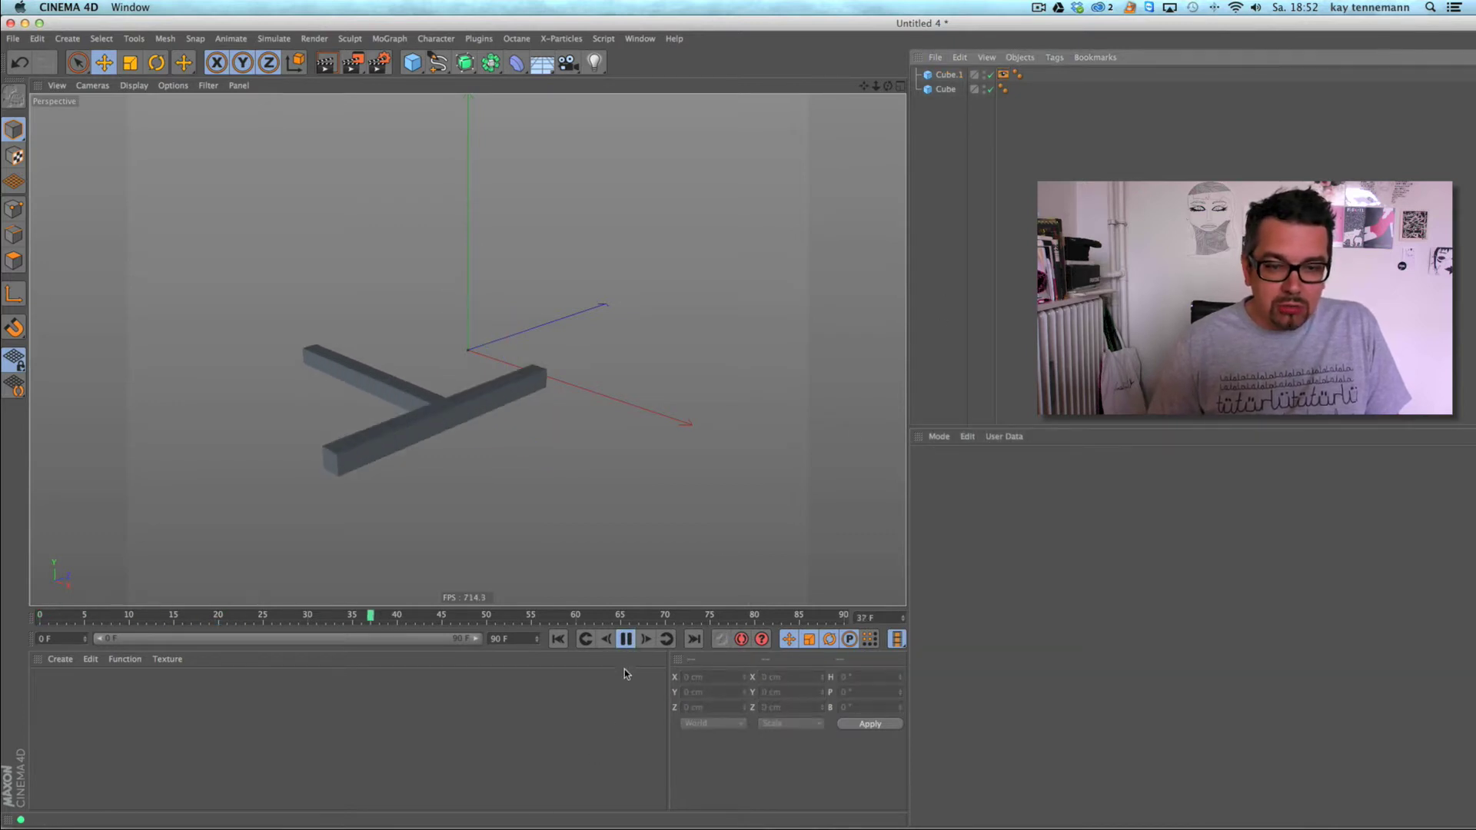
click(625, 640)
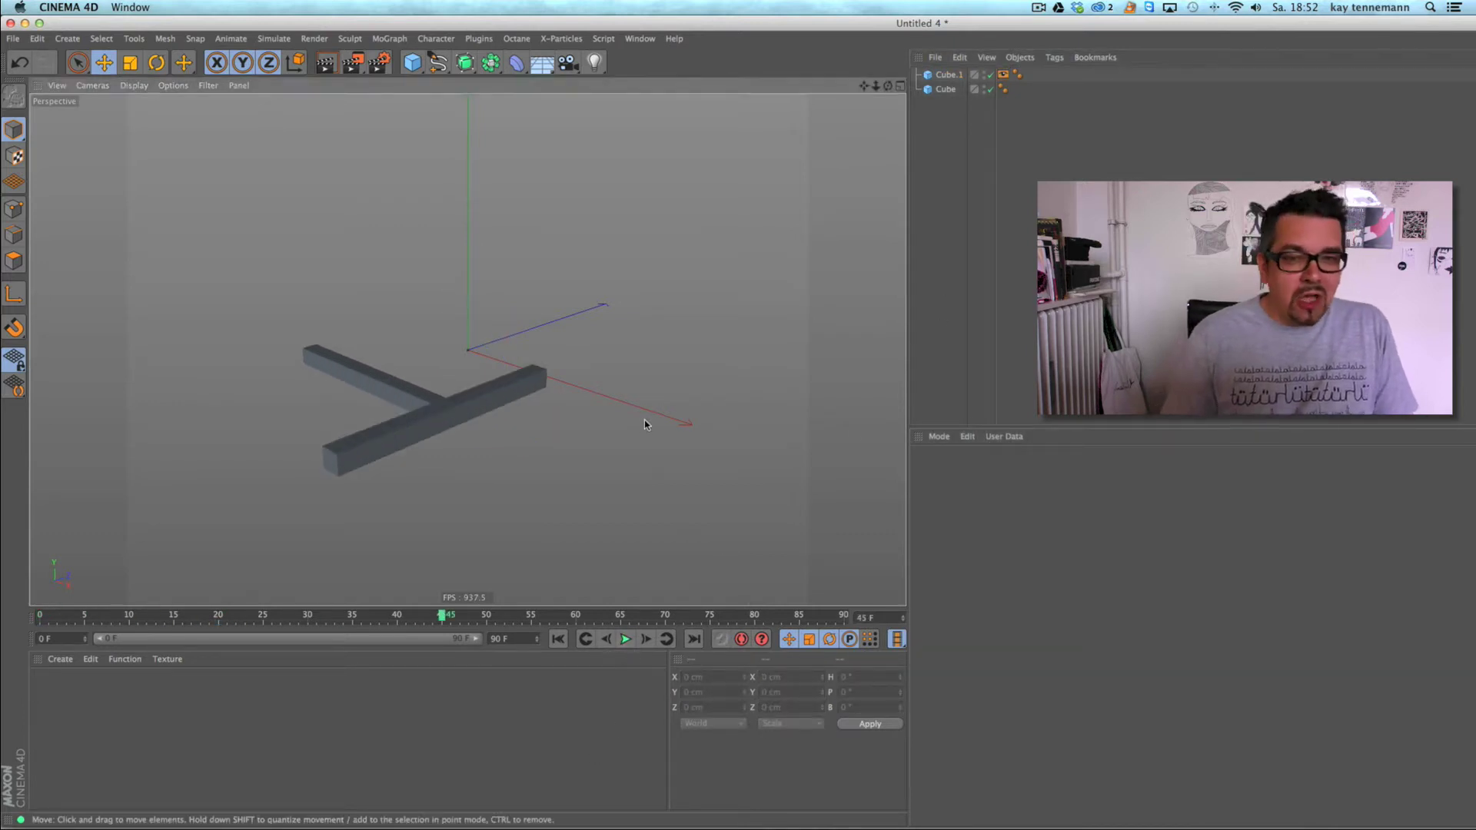
- Add a null object and place both cubes under it as children
scroll(644, 420, down, 3)
alt+middle_drag(563, 454, 413, 441)
alt+drag(413, 441, 447, 471)
alt+middle_drag(447, 471, 413, 467)
alt+drag(413, 467, 355, 501)
alt+middle_drag(354, 497, 367, 476)
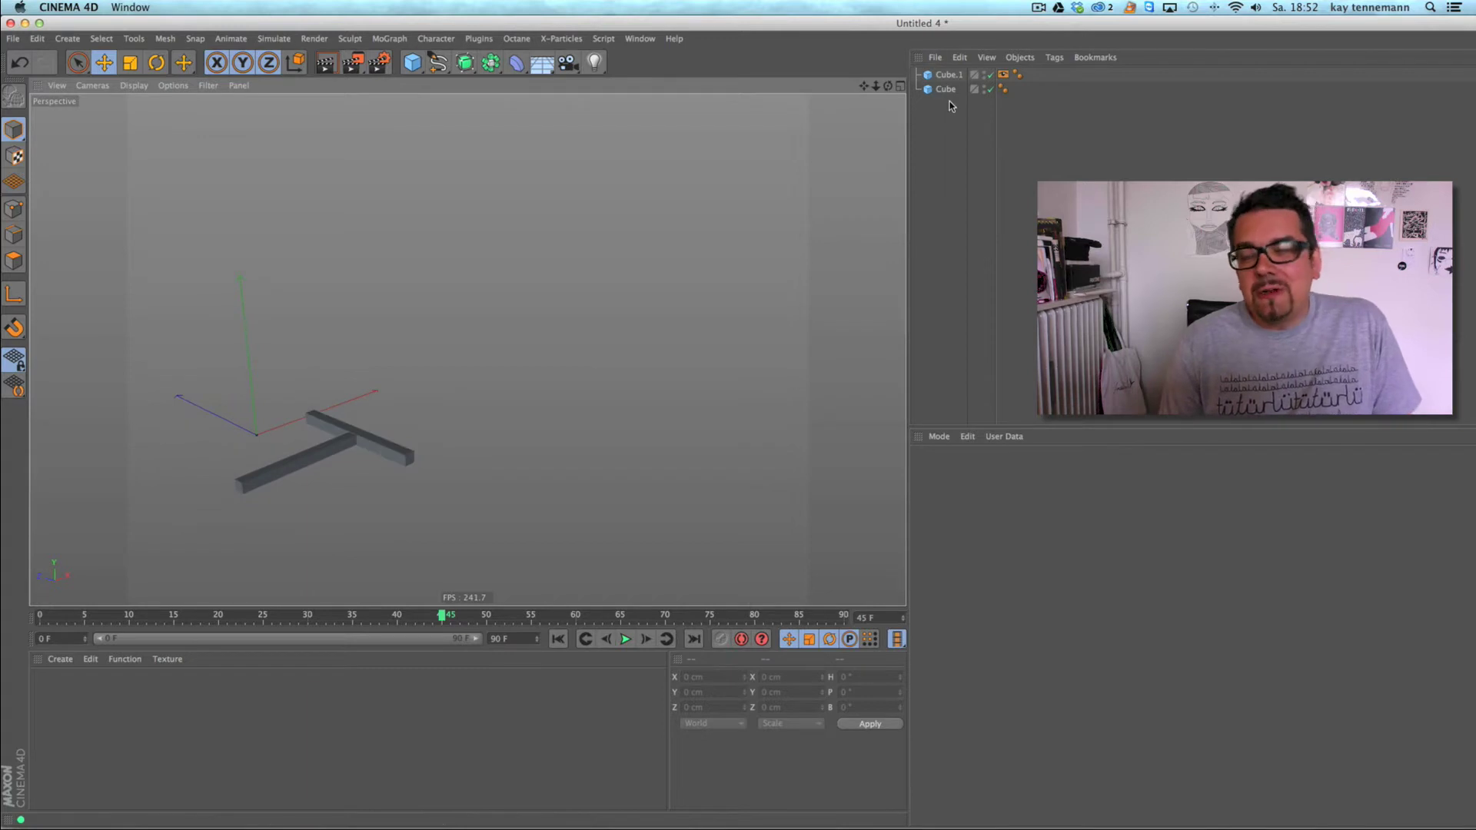
click(67, 38)
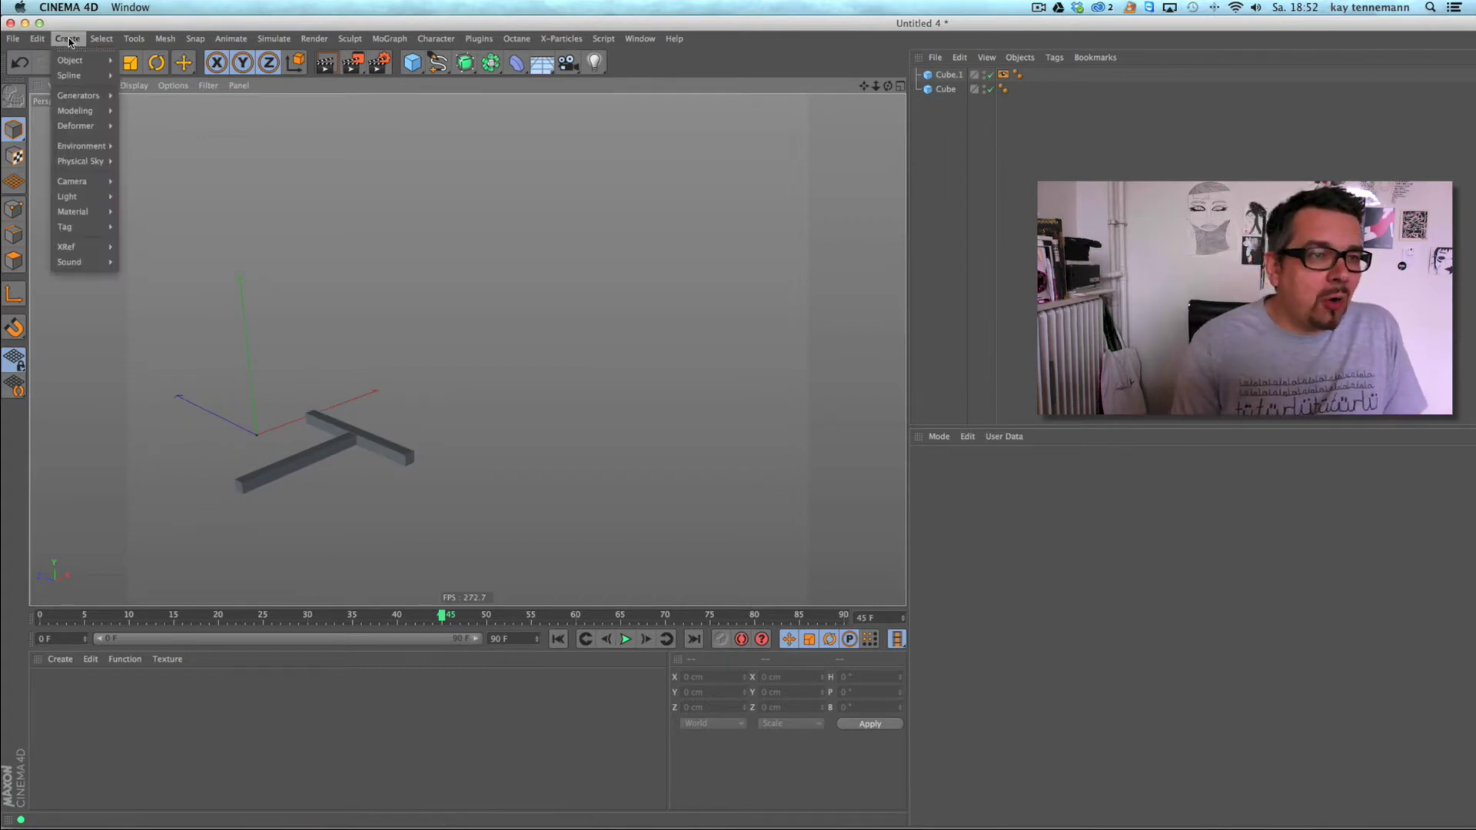
mouse_move(74, 60)
click(160, 66)
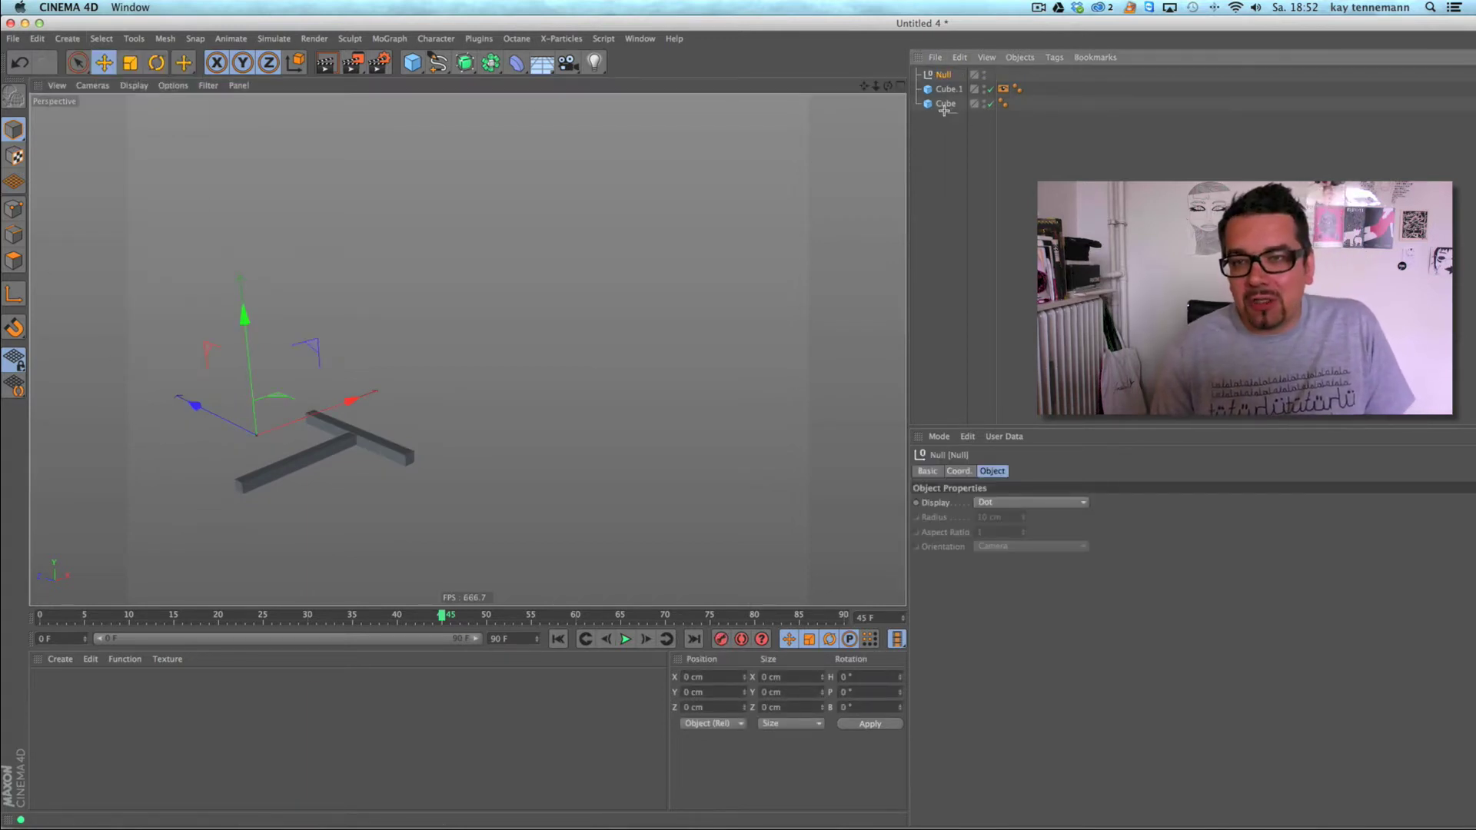
drag(942, 92, 946, 76)
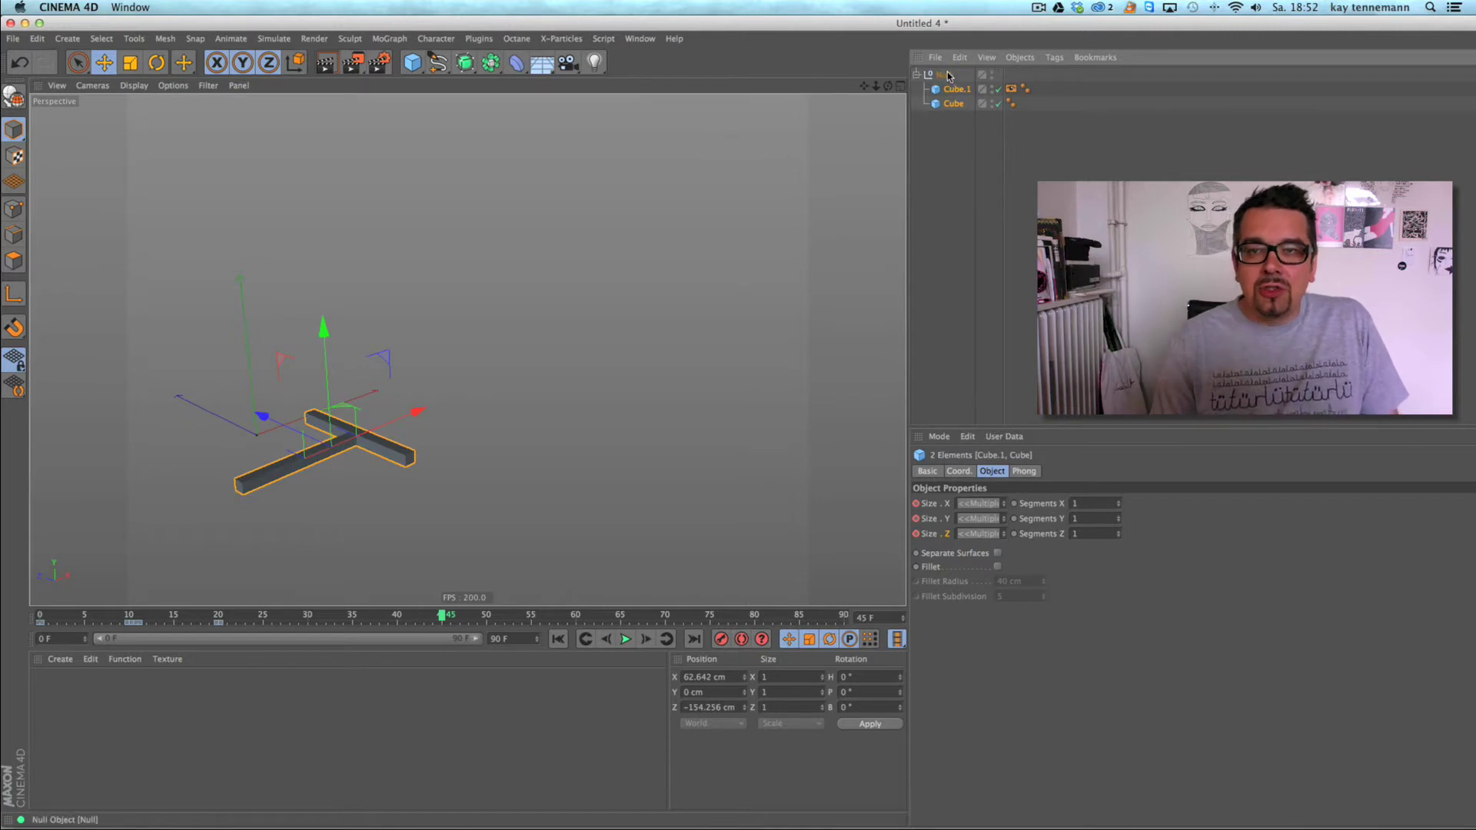
- Add a MoGraph Cloner and make the null with both cubes its child
click(945, 75)
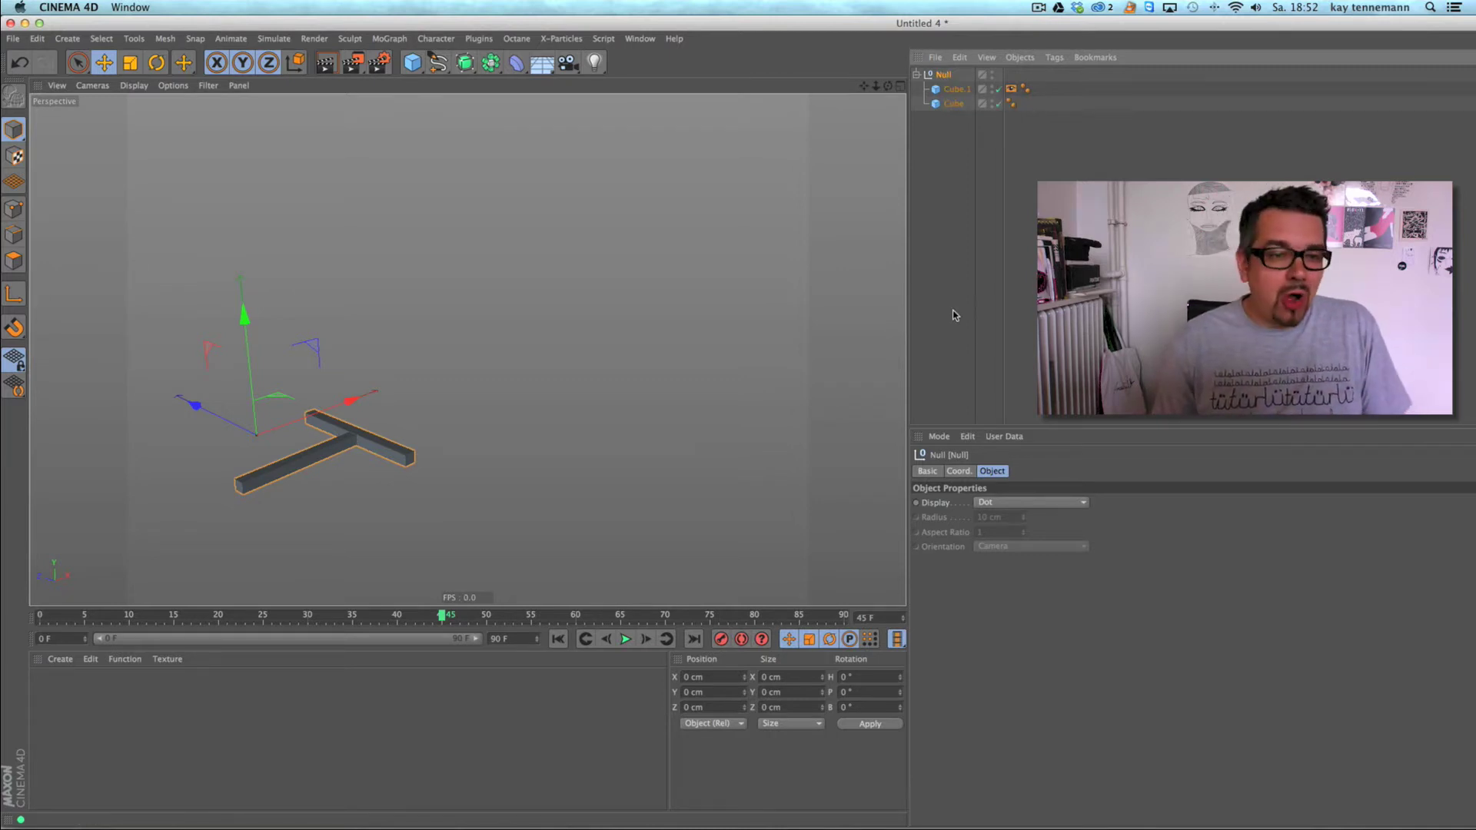
click(388, 38)
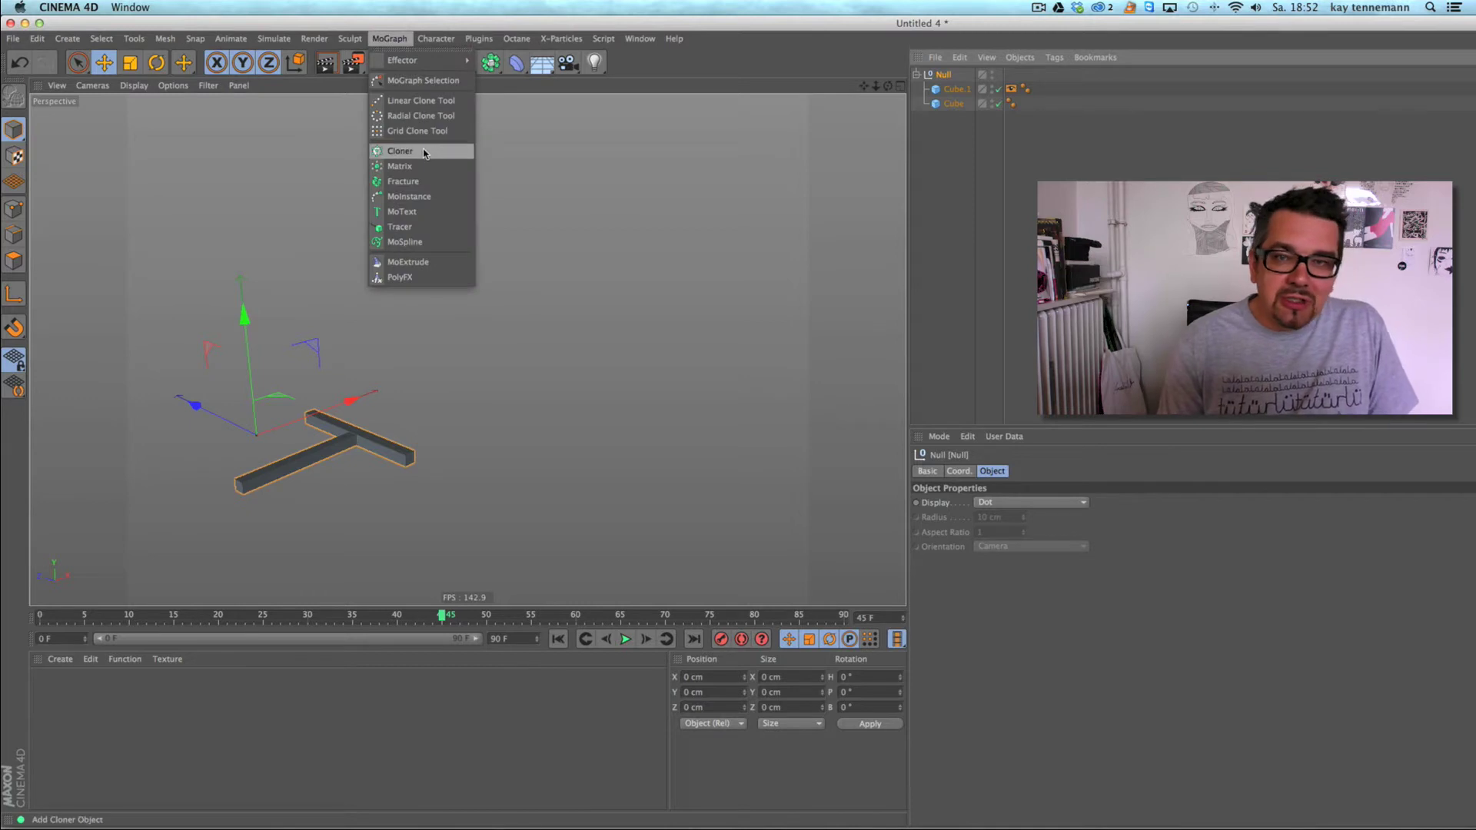
click(396, 148)
drag(948, 91, 947, 75)
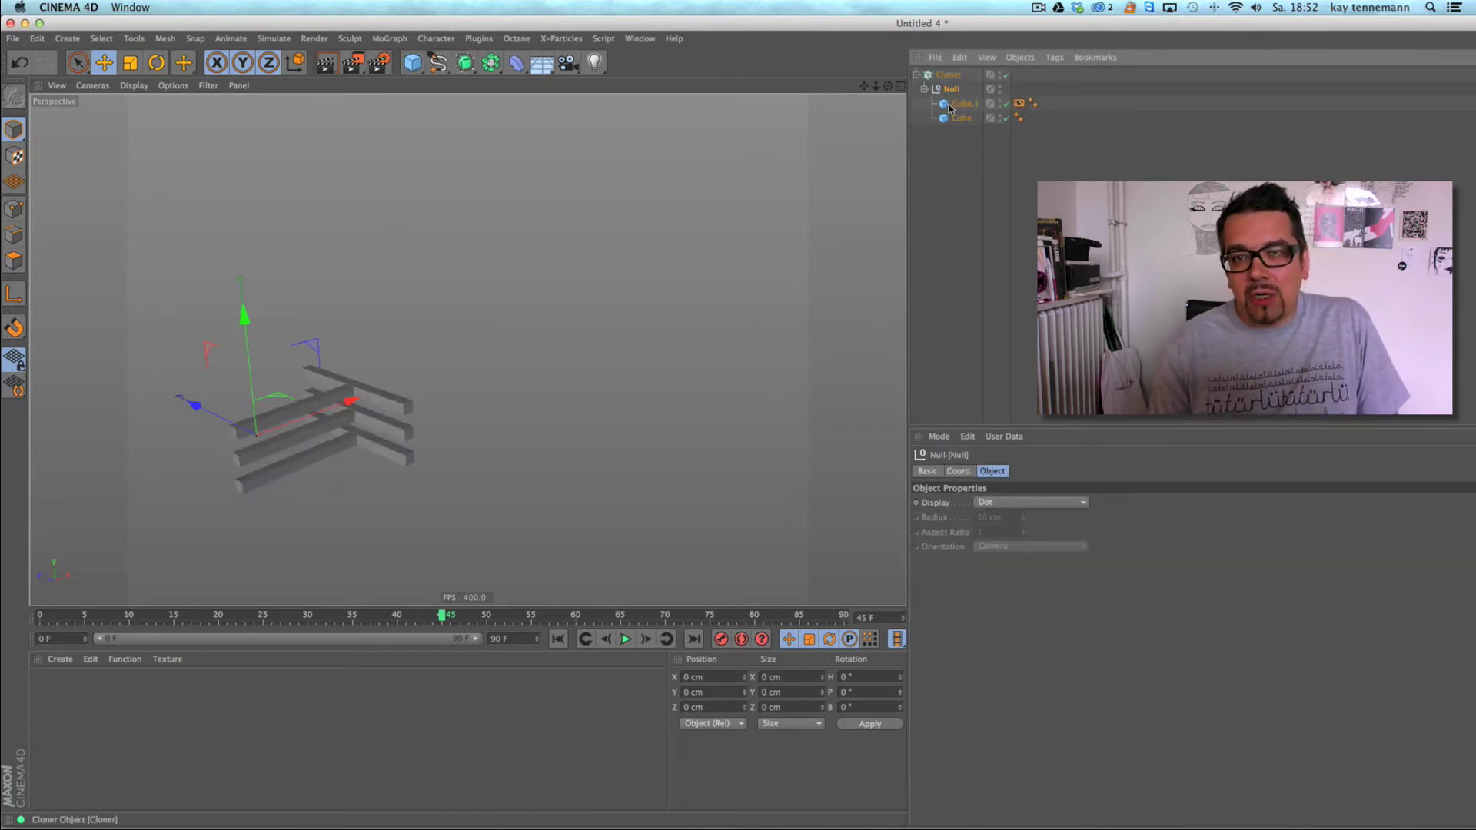
- Set the Cloner's P.Y offset to 0 cm and try out a small P.Z offset
click(947, 75)
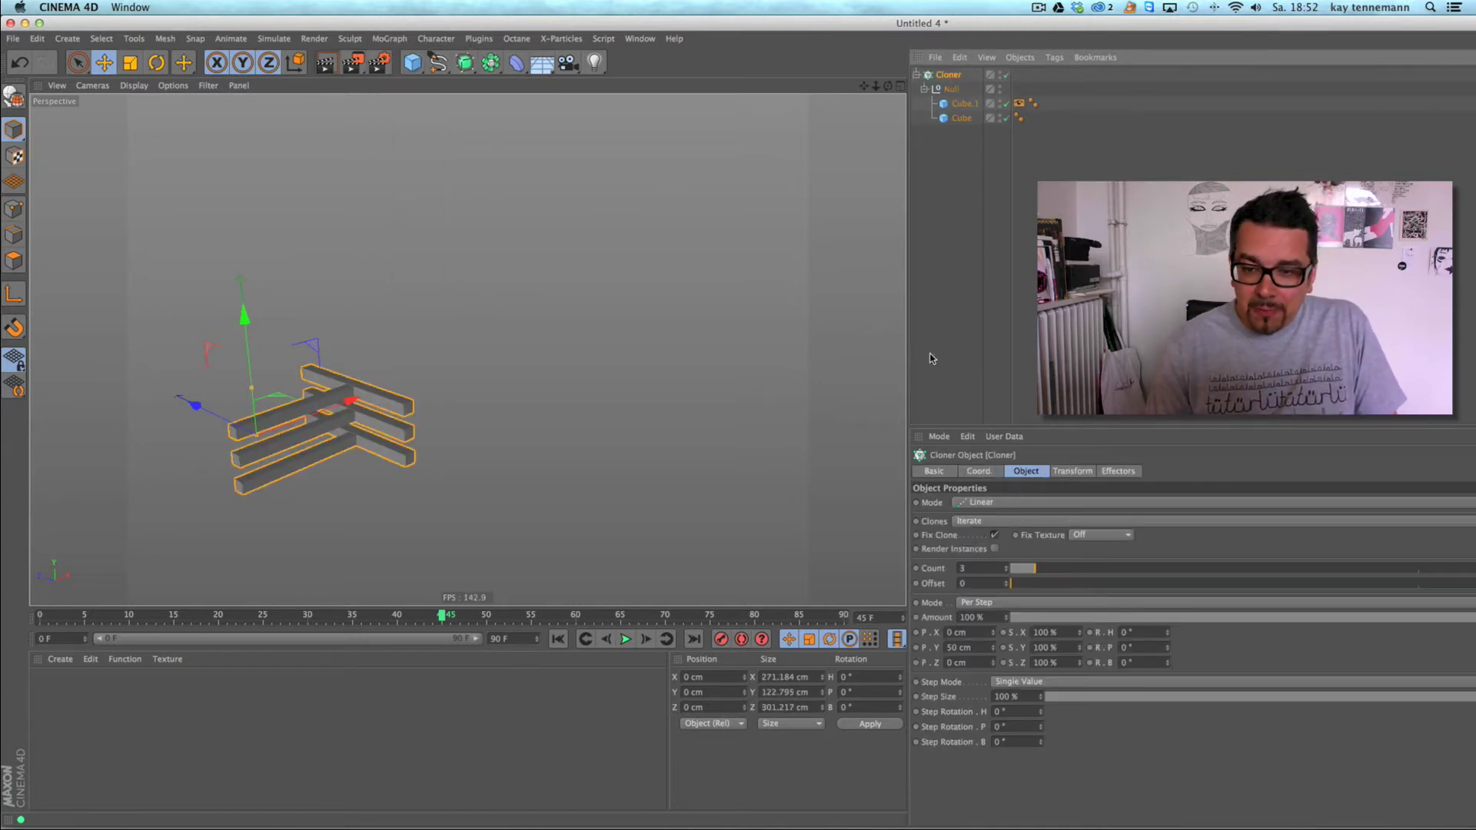
click(979, 648)
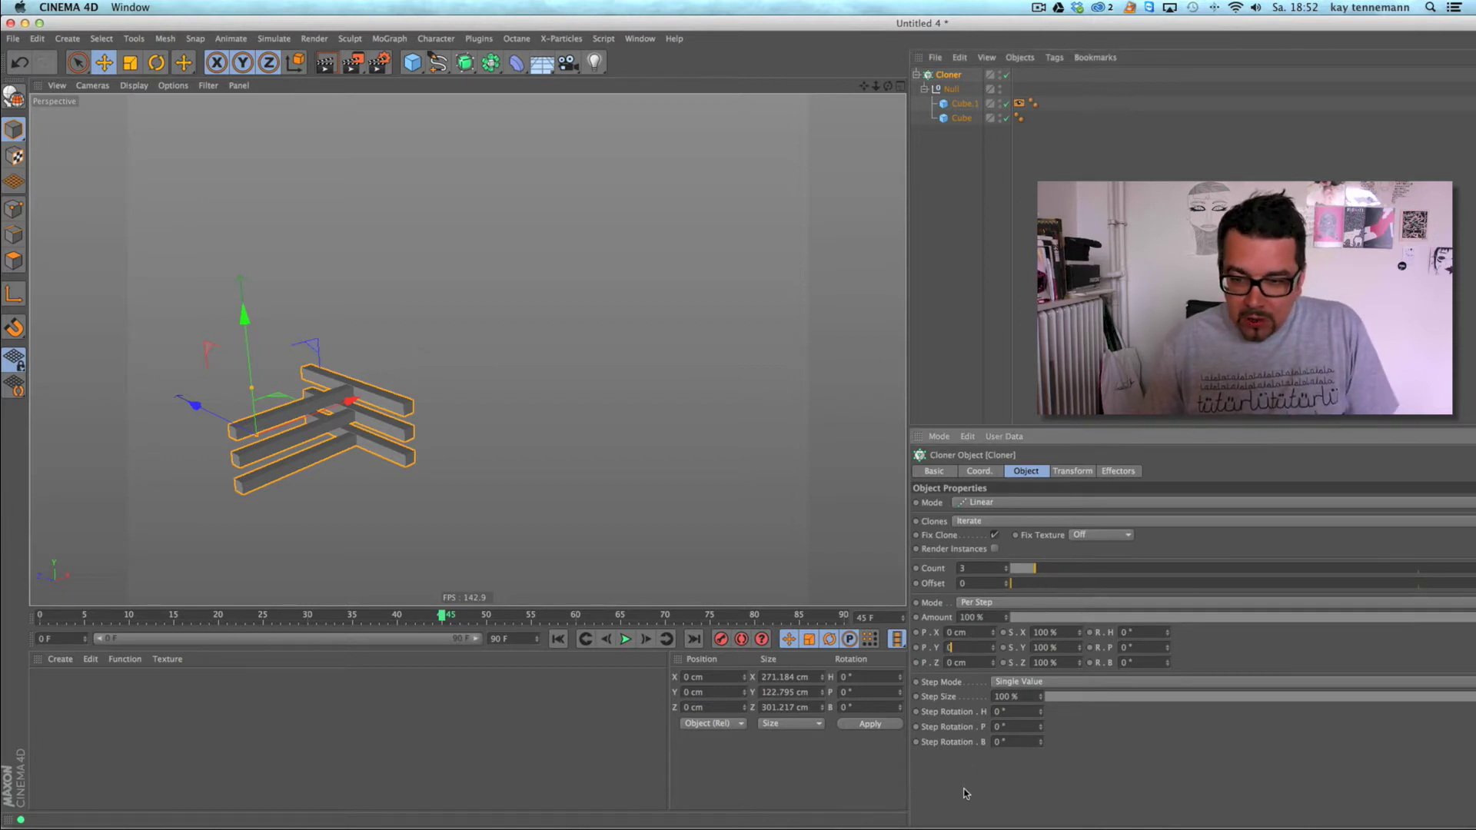
text(0)
key(Return)
mouse_move(720, 516)
alt+mouse_down()
mouse_move(567, 491)
mouse_move(712, 523)
alt+mouse_up()
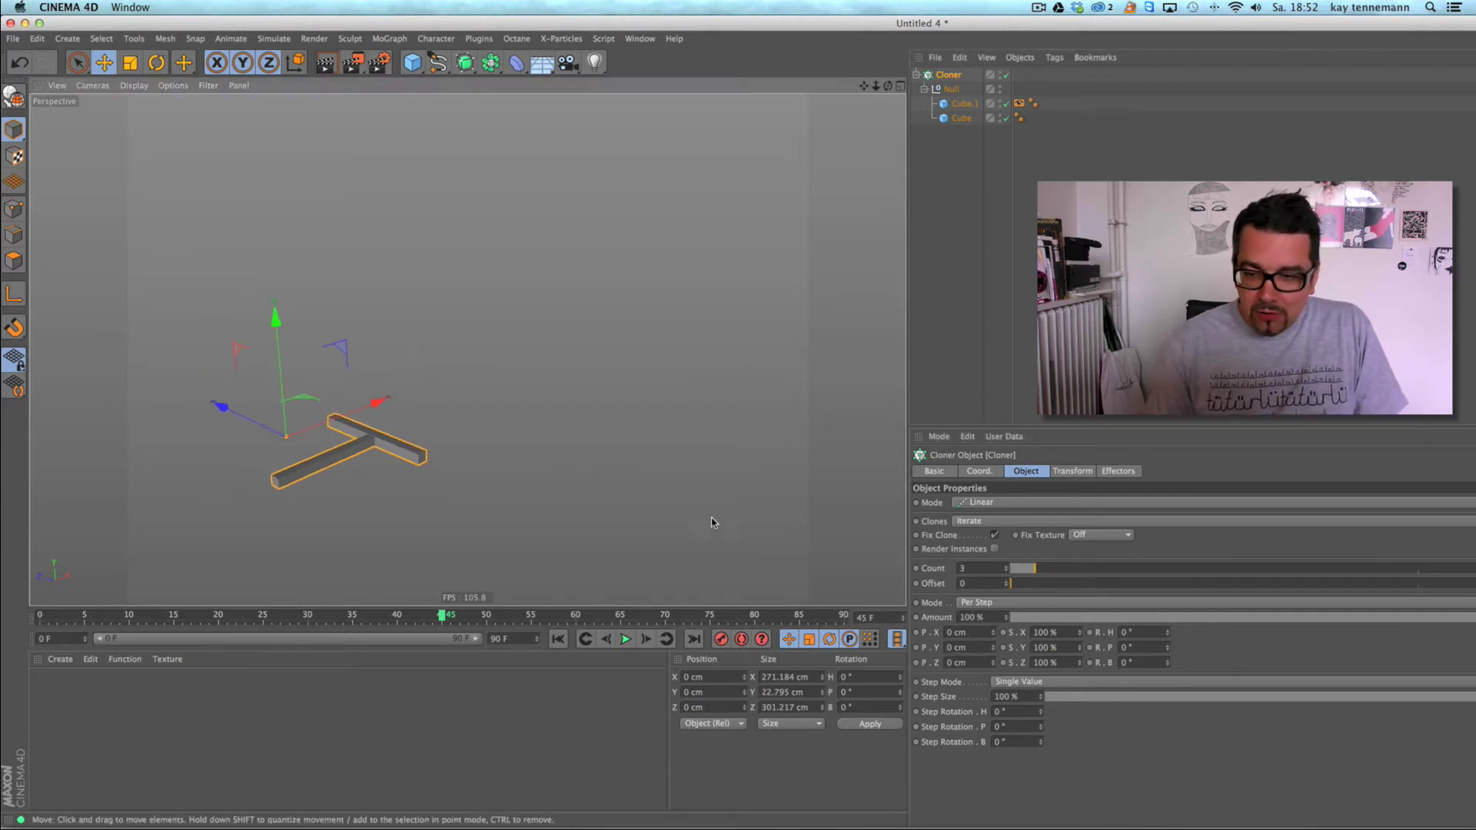
mouse_move(992, 663)
mouse_down()
mouse_move(991, 636)
mouse_move(993, 661)
mouse_up()
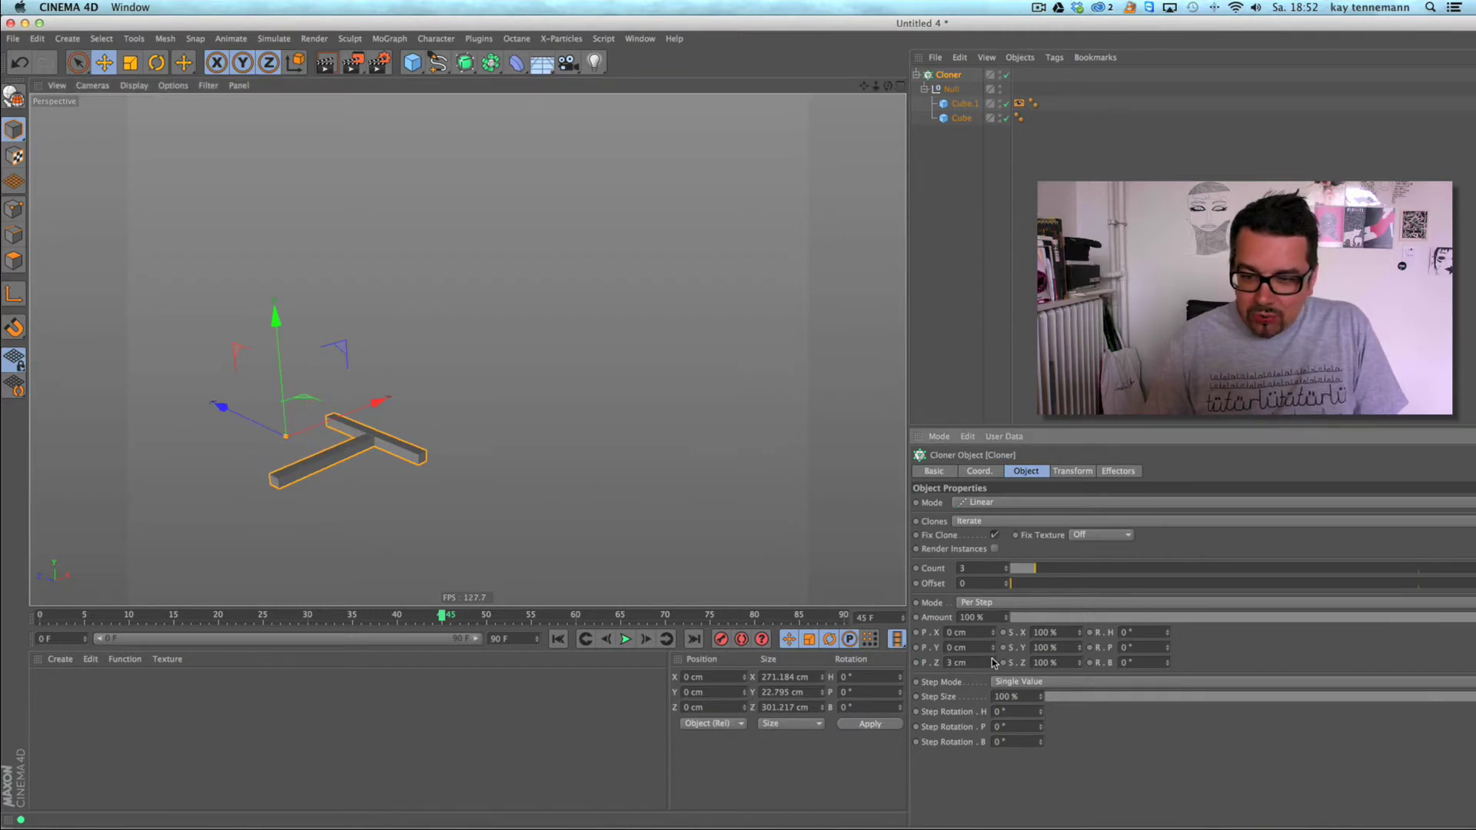
key(Return)
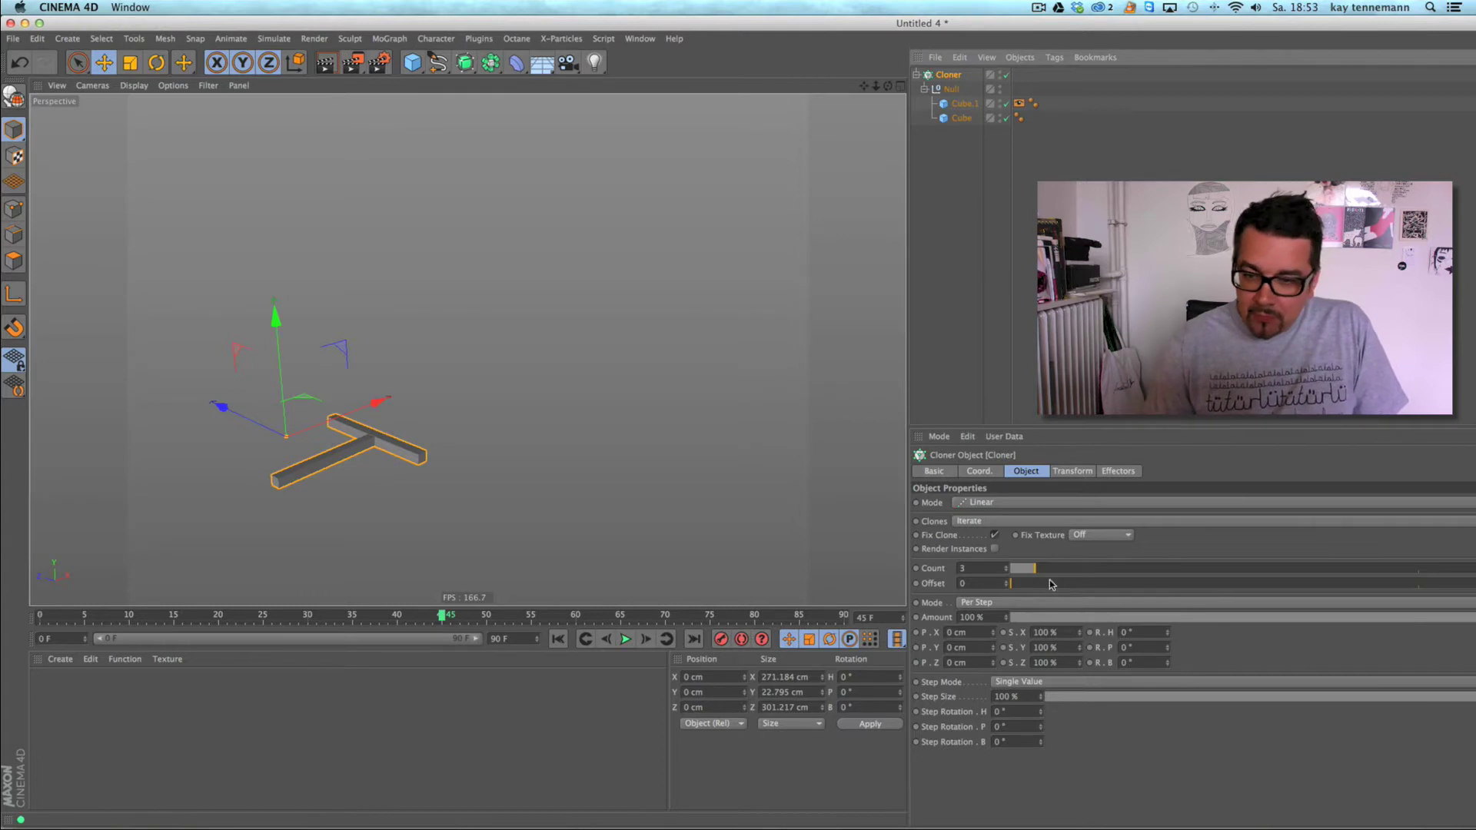
- Set the Cloner's P.X offset to 258 cm and raise its clone count to 8
mouse_move(993, 633)
mouse_down()
mouse_move(986, 374)
mouse_move(990, 449)
mouse_up()
drag(1005, 568, 1004, 538)
mouse_move(867, 487)
alt+mouse_down()
mouse_move(722, 480)
mouse_move(657, 517)
mouse_move(665, 352)
alt+mouse_up()
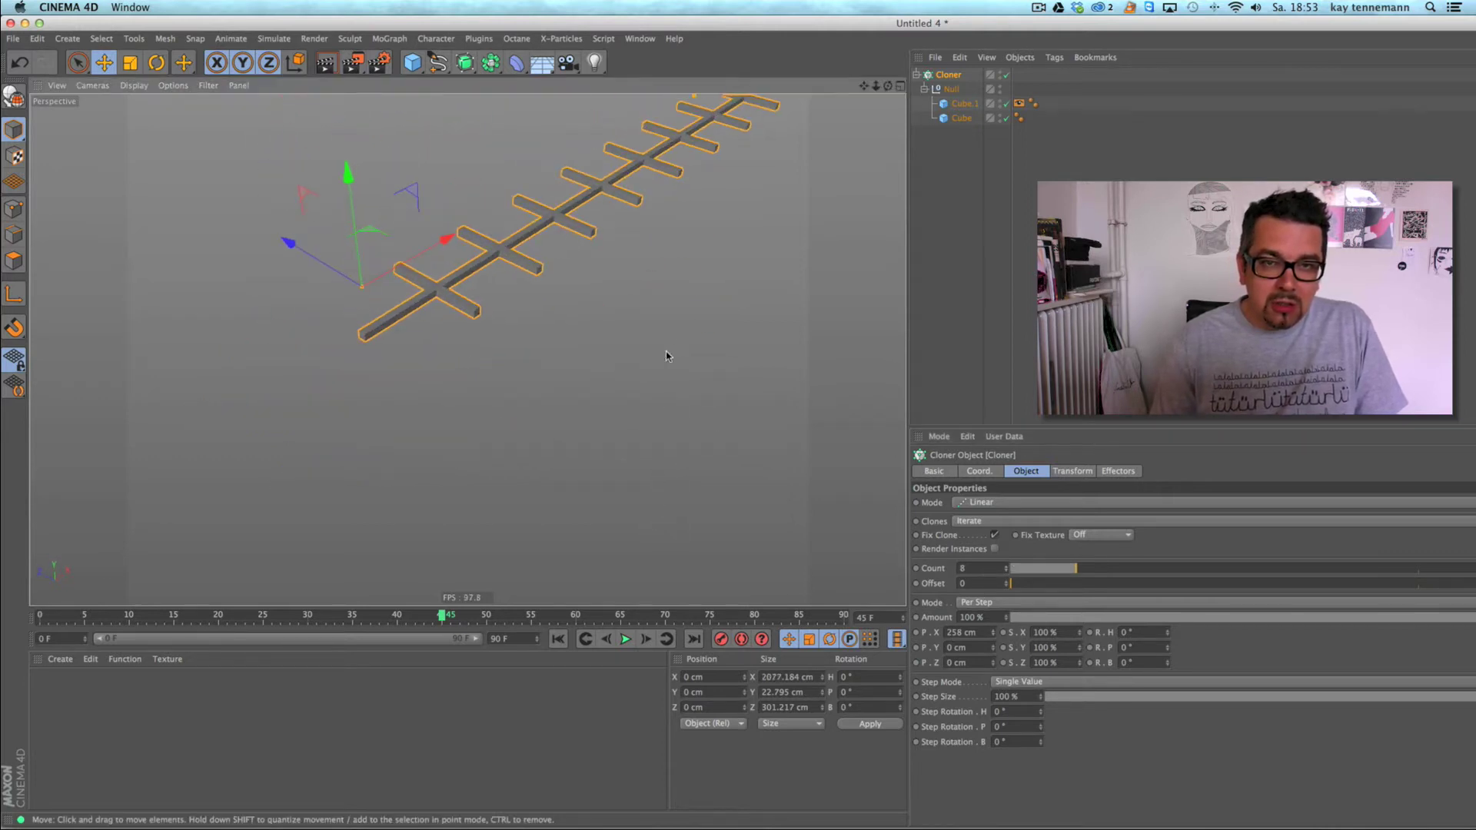
alt+middle_drag(654, 466, 507, 608)
alt+middle_drag(540, 417, 527, 425)
mouse_move(527, 425)
alt+mouse_down()
mouse_move(505, 421)
mouse_move(536, 442)
mouse_move(492, 428)
mouse_move(570, 389)
alt+mouse_up()
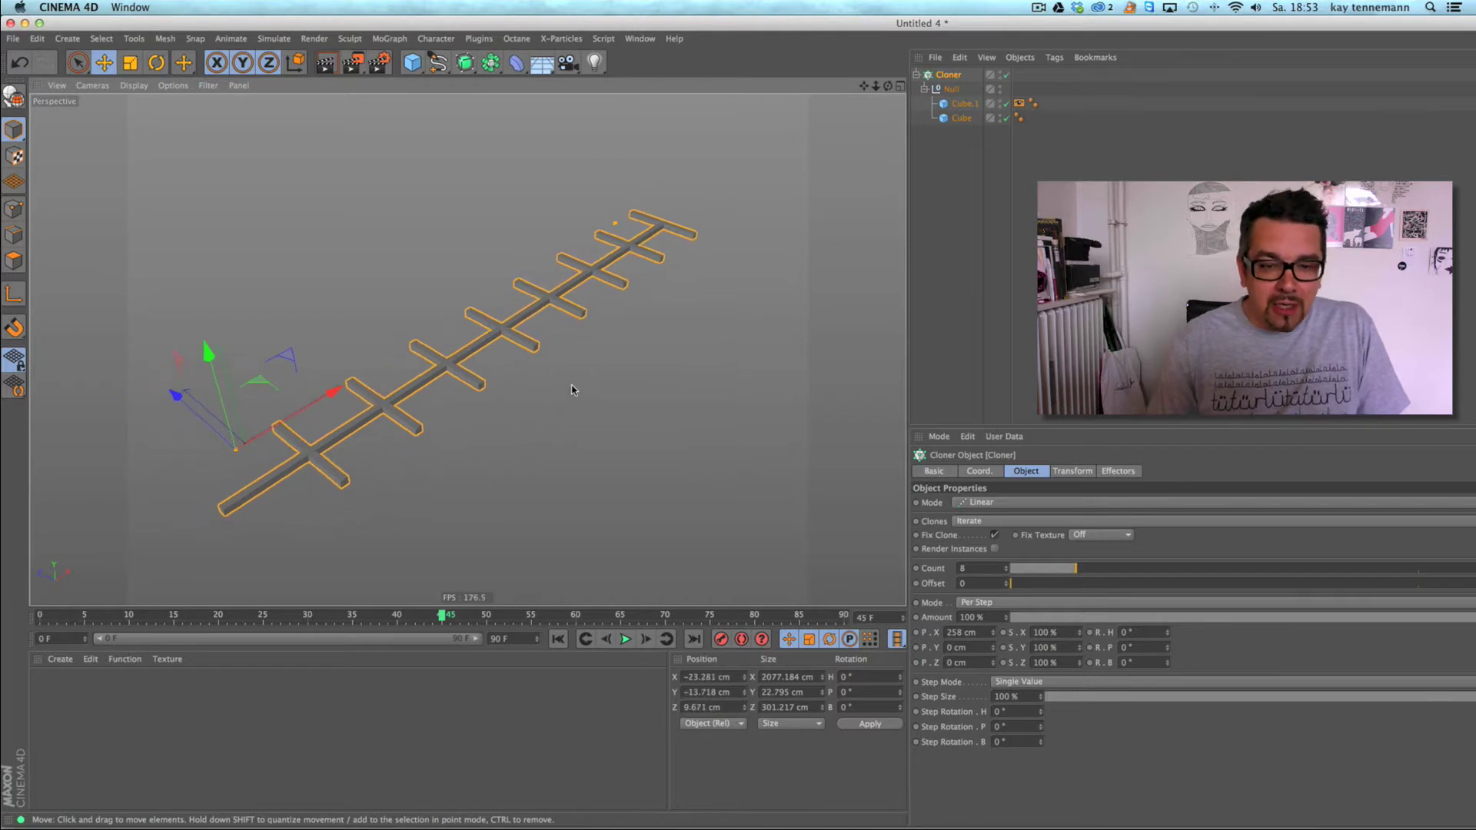
- Deselect everything, play the cloned growth animation from frame 0, stop it around frame 43 and return to the start
click(558, 639)
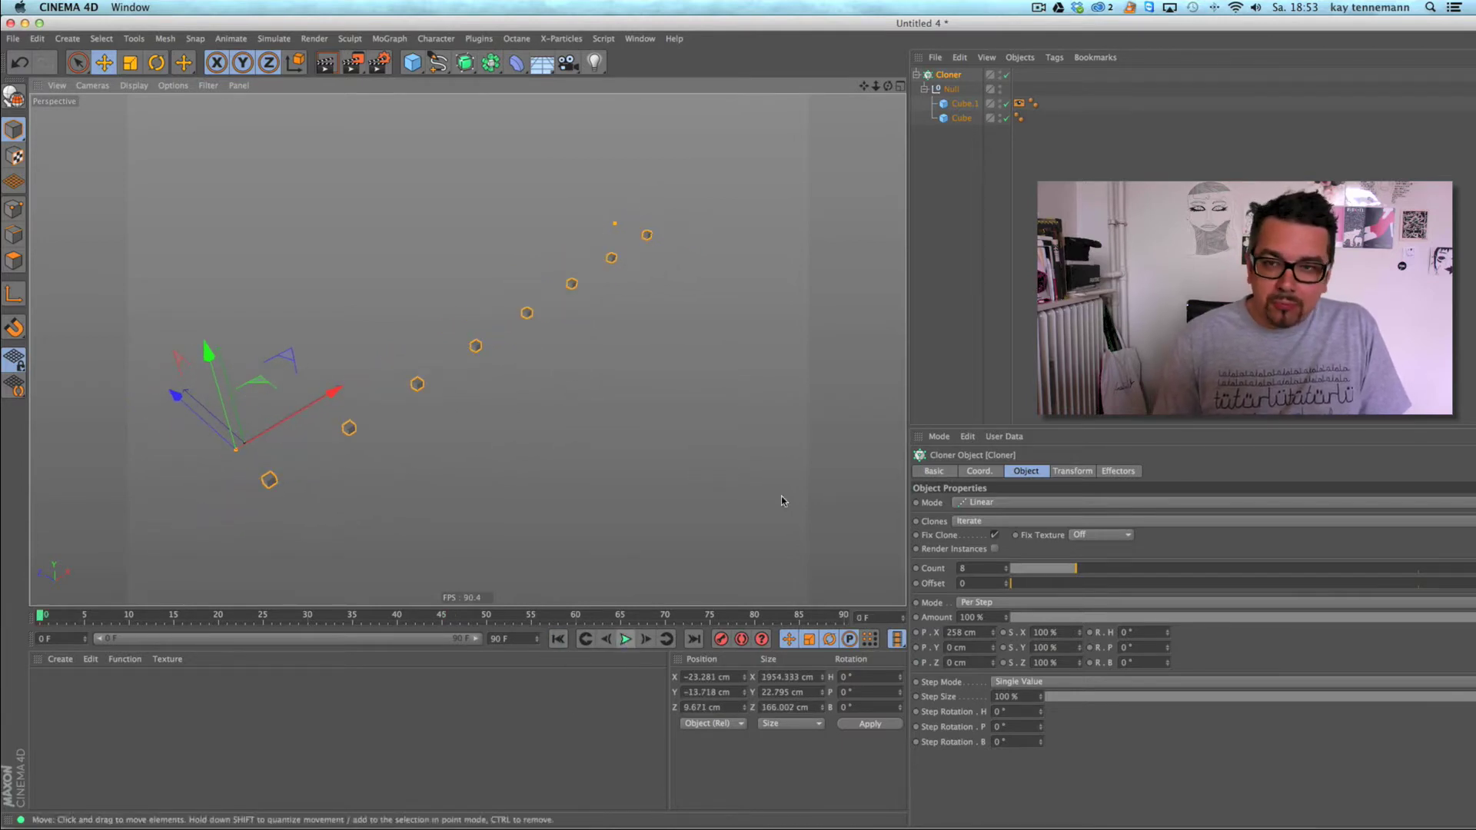
click(947, 268)
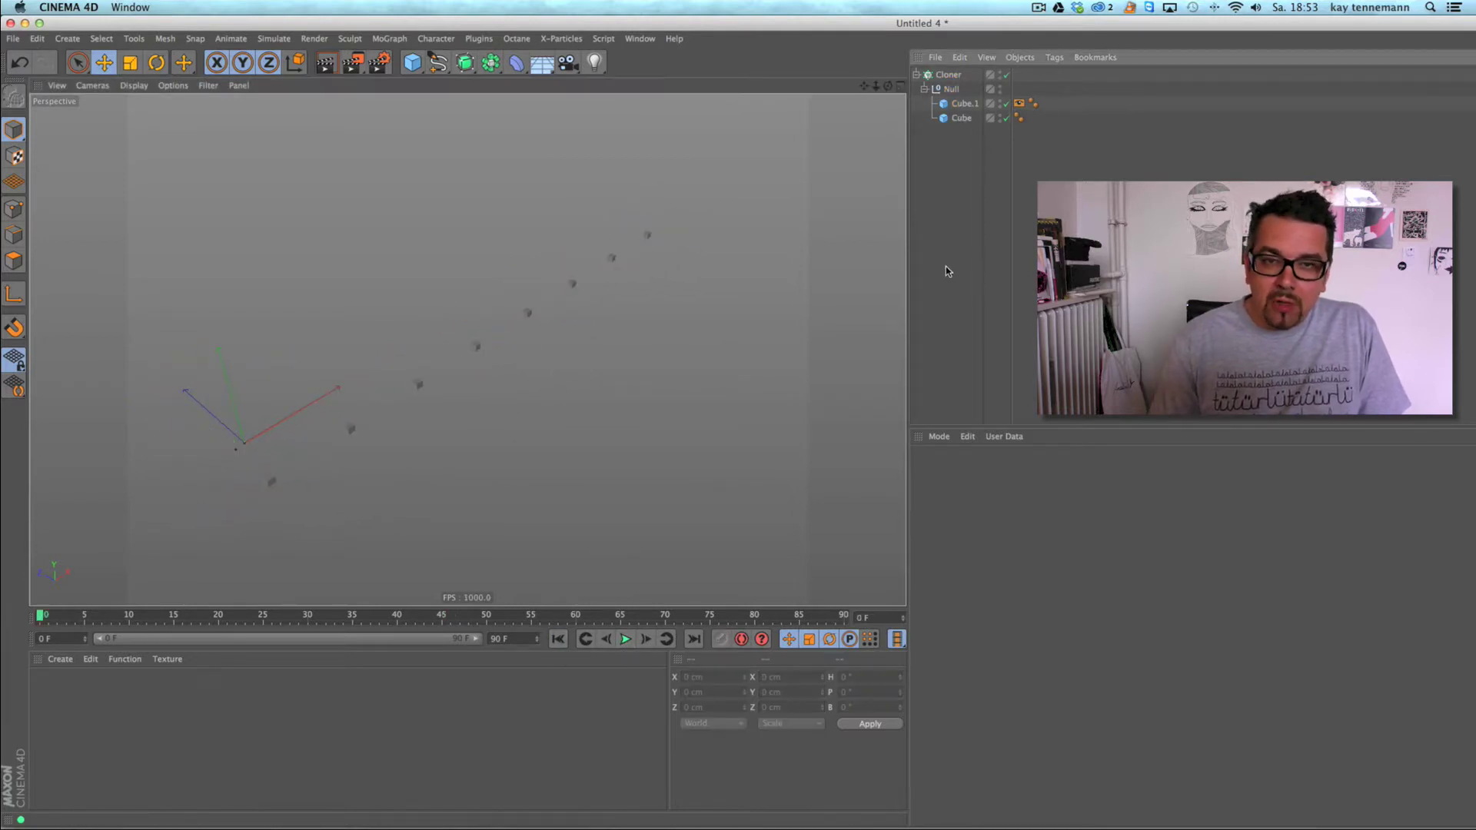
click(625, 638)
click(625, 639)
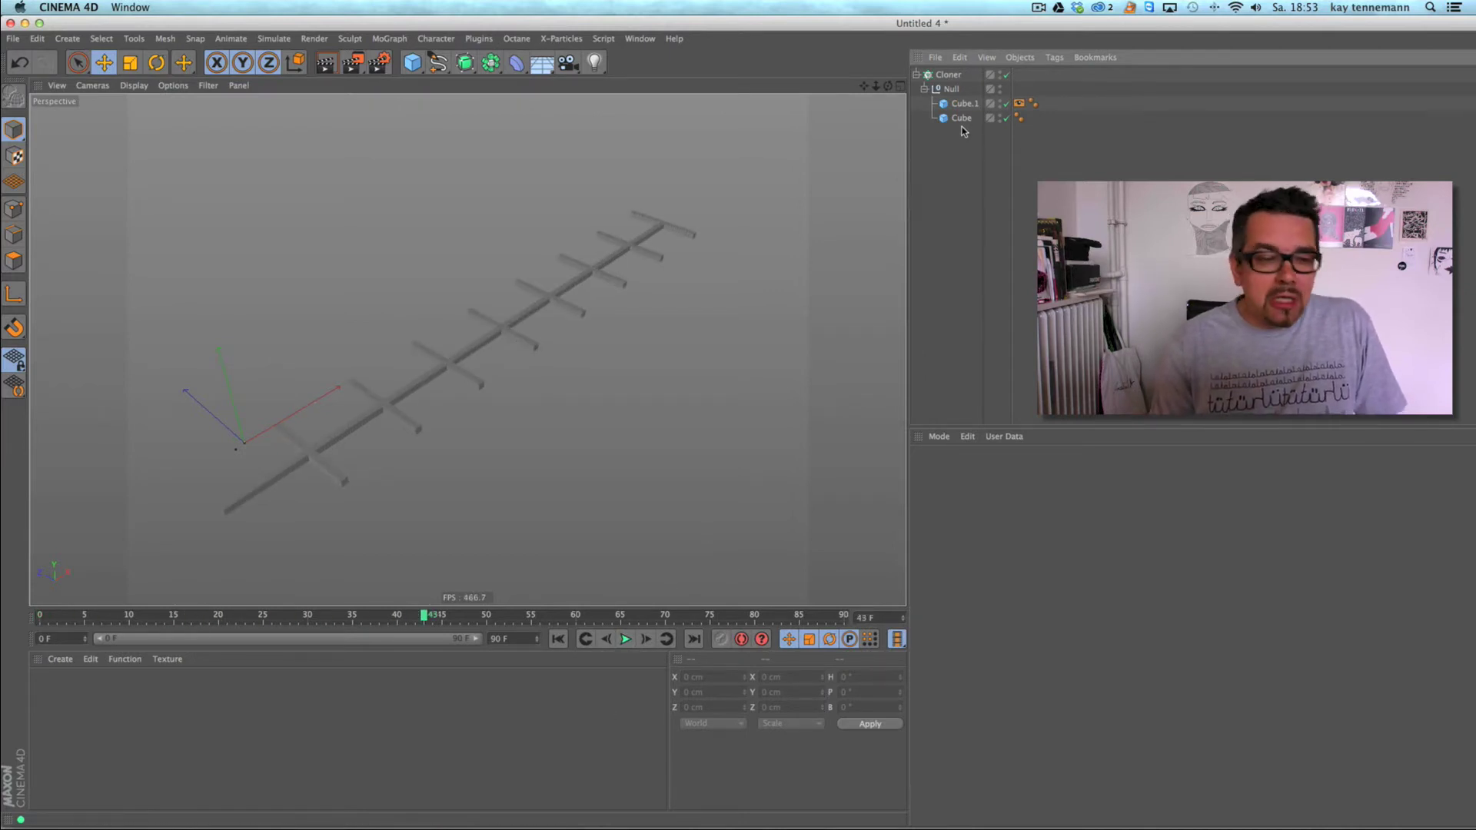
click(558, 638)
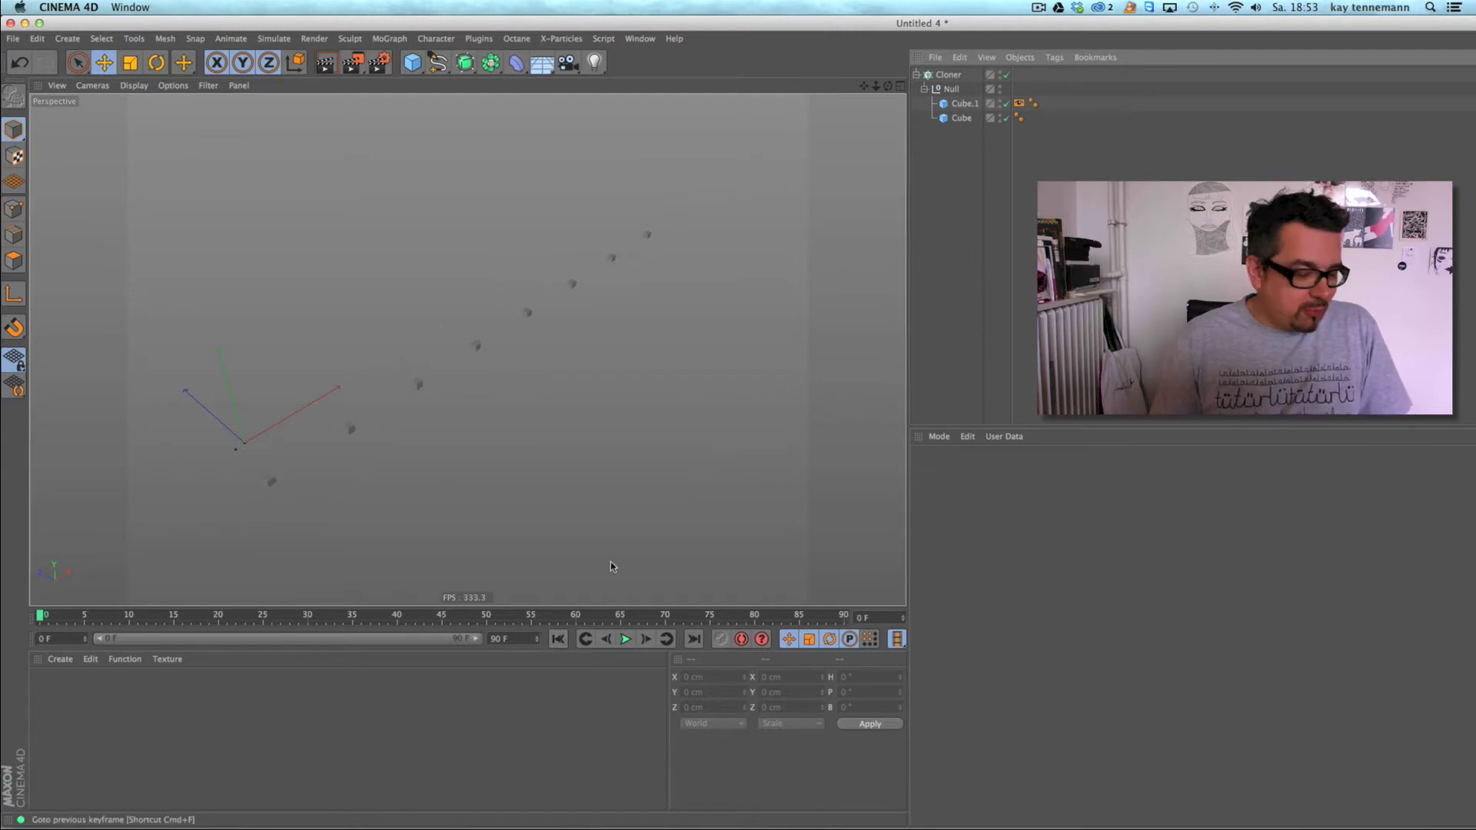
- Add a Display tag to the object named Cube inside the null
scroll(485, 430, up, 3)
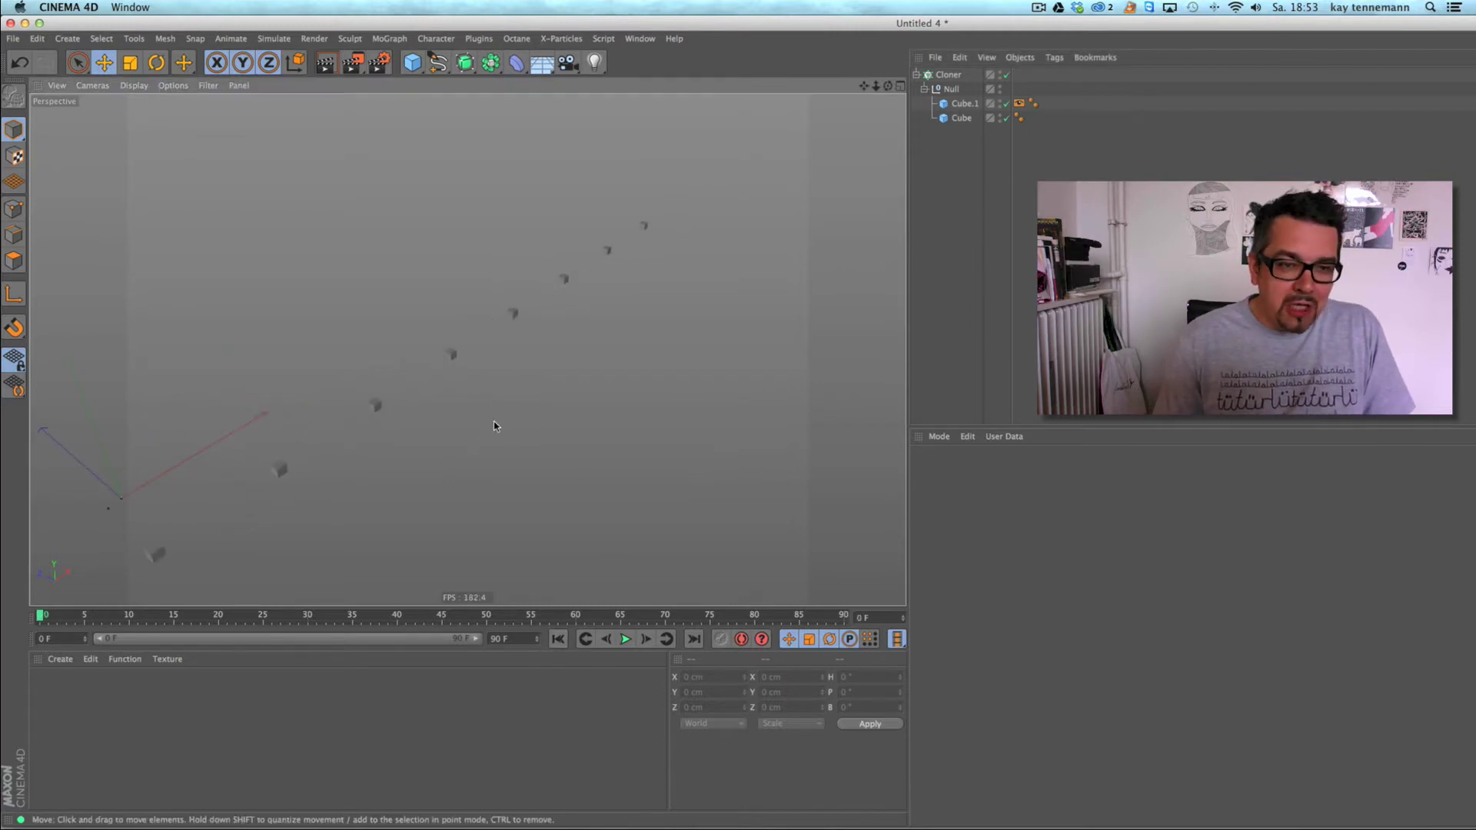
alt+middle_drag(493, 421, 551, 384)
click(959, 118)
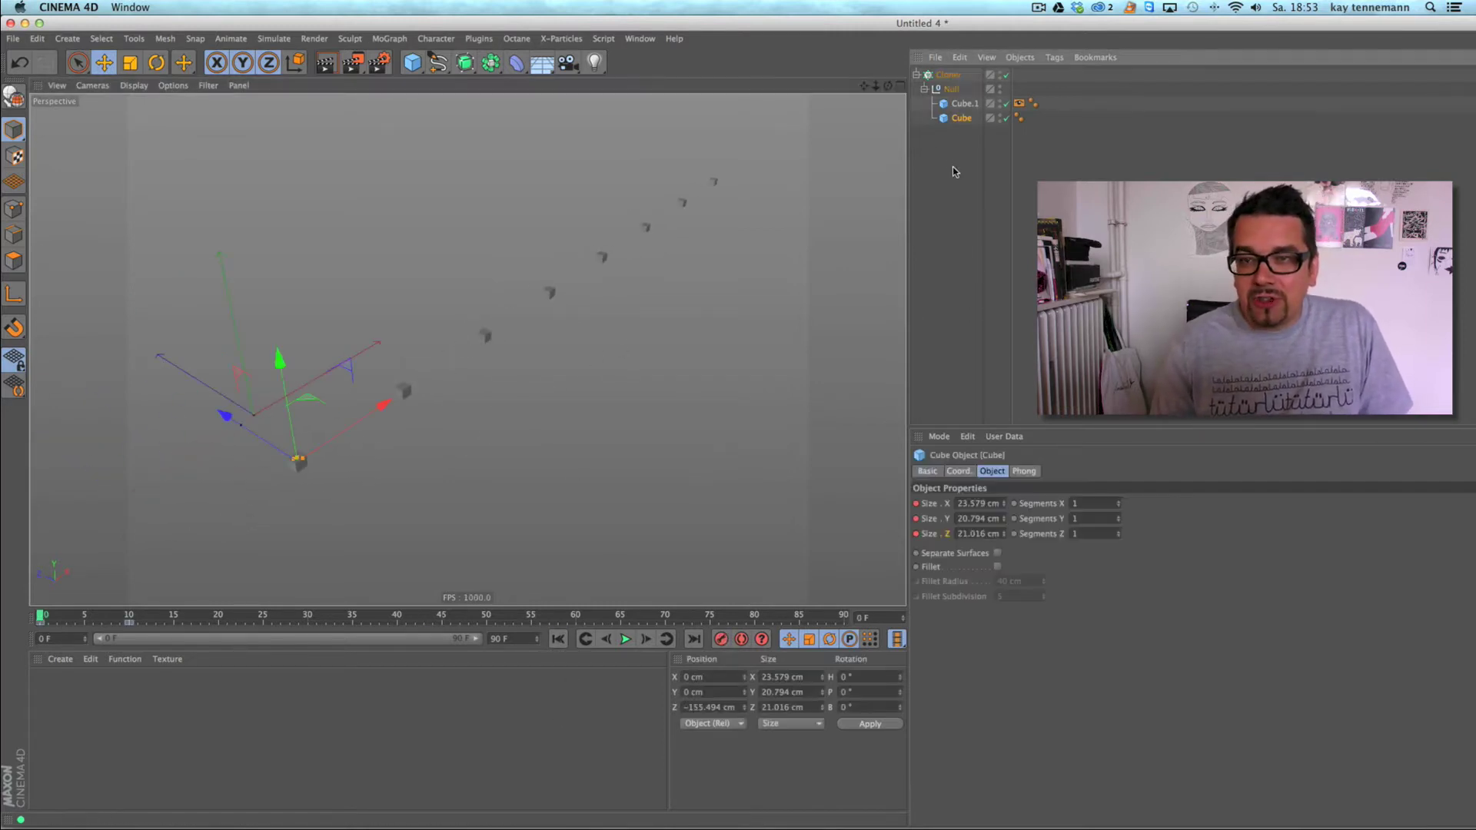
right_click(961, 118)
mouse_move(1024, 144)
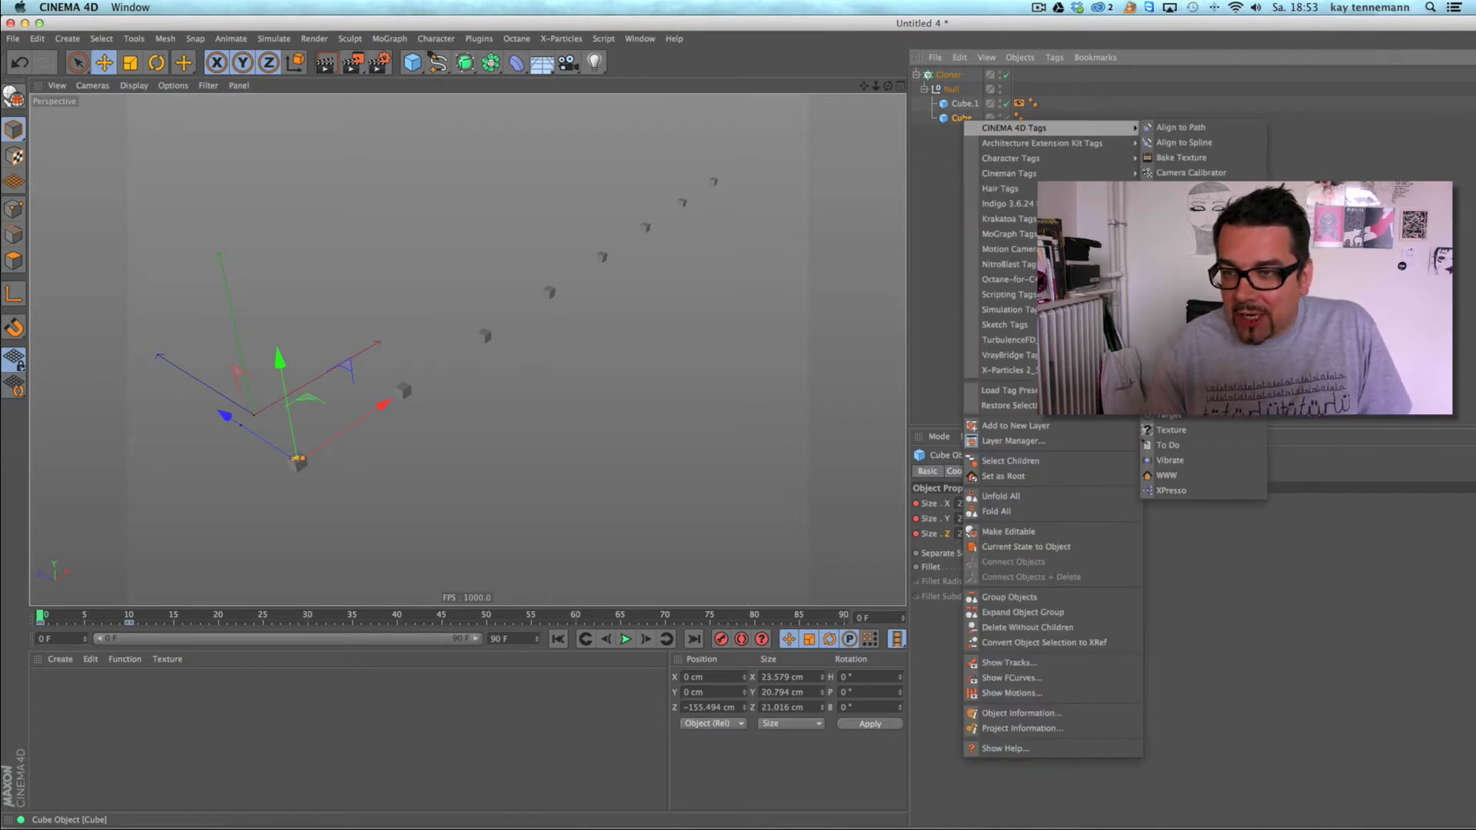
click(1176, 218)
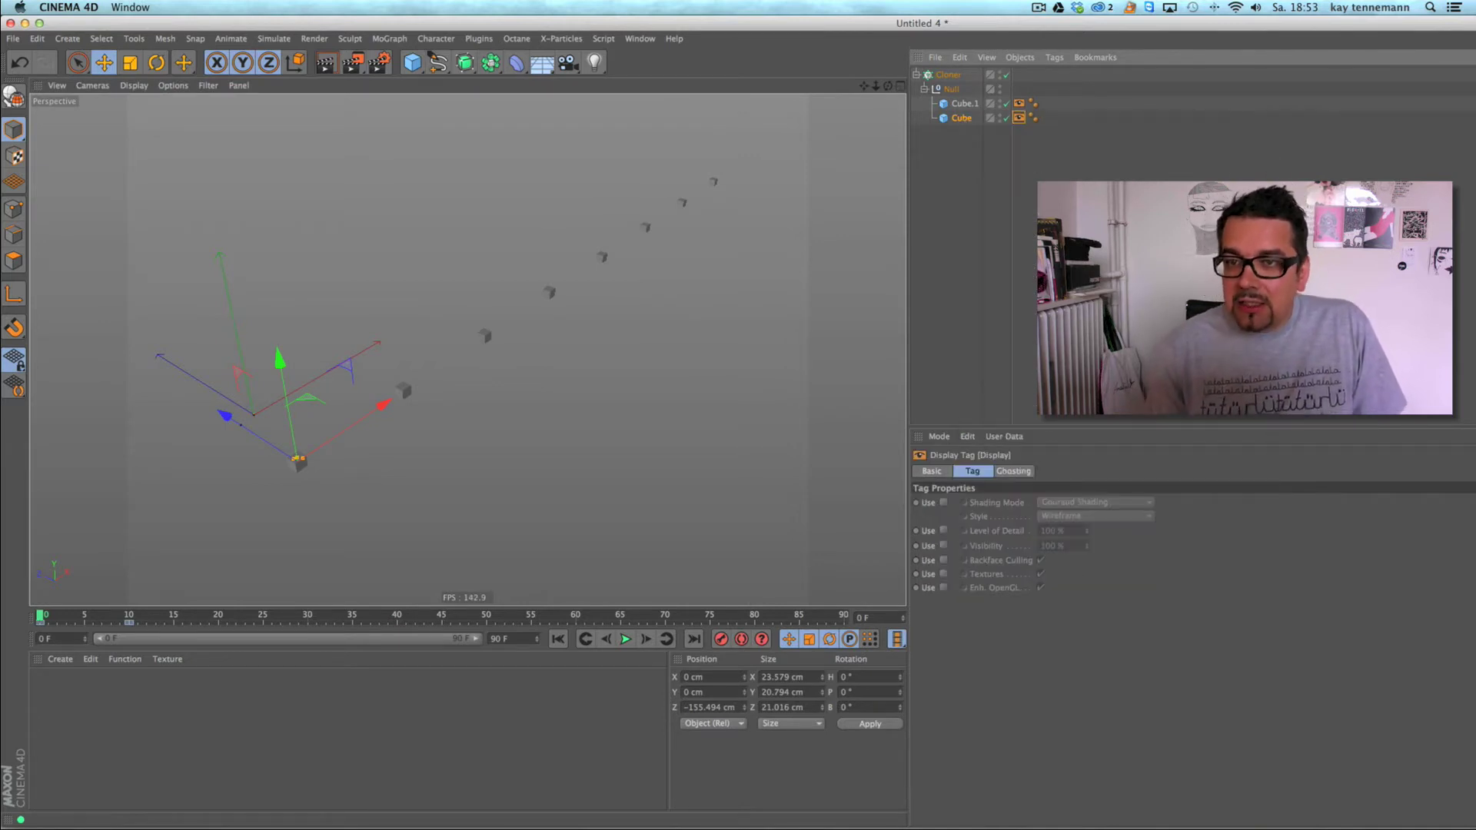
- Enable Visibility on Cube's Display tag and keyframe it at 0% on frame 0 and 100% on frame 1
click(943, 545)
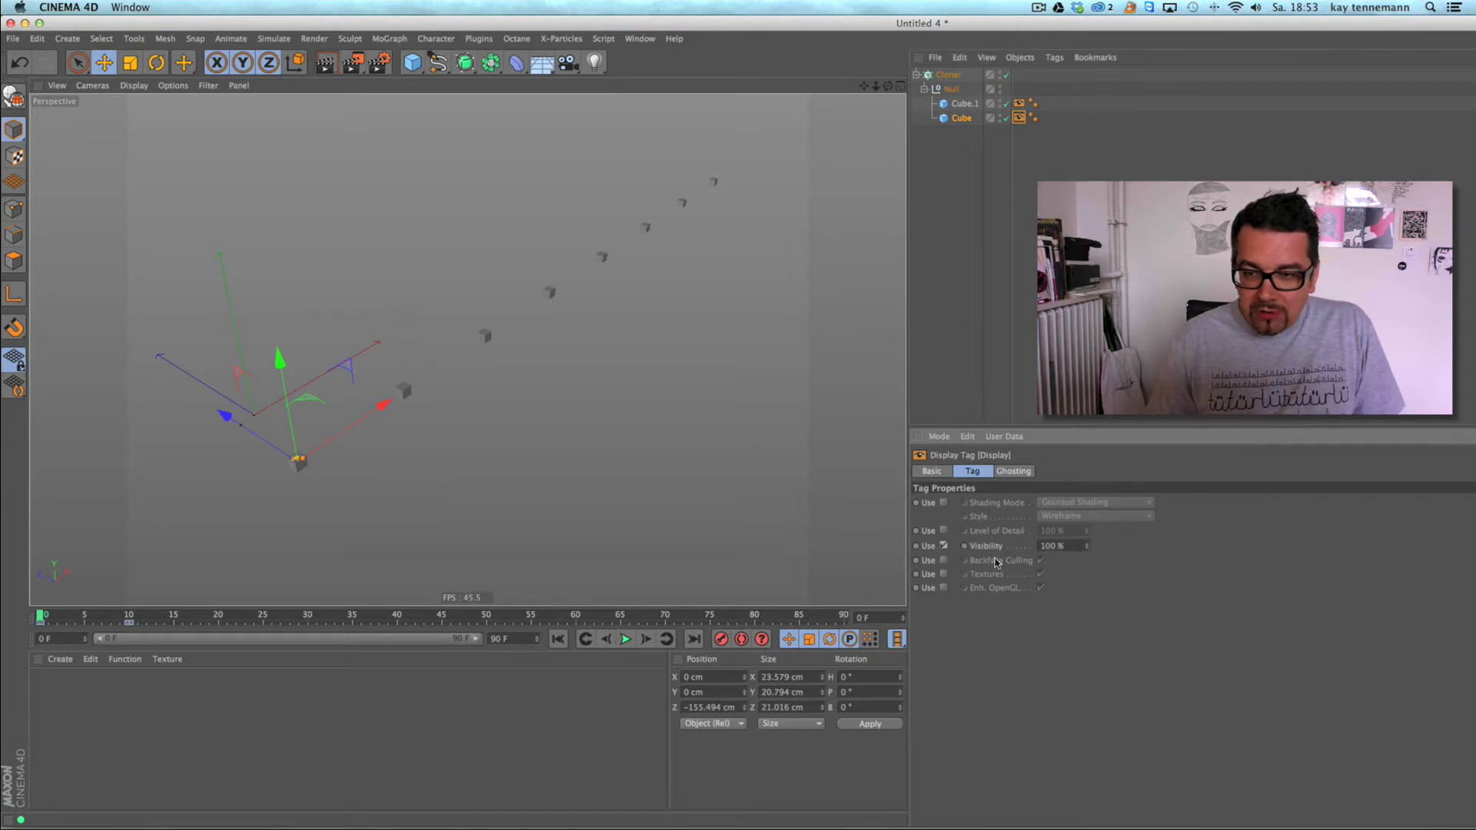
text(0)
key(Return)
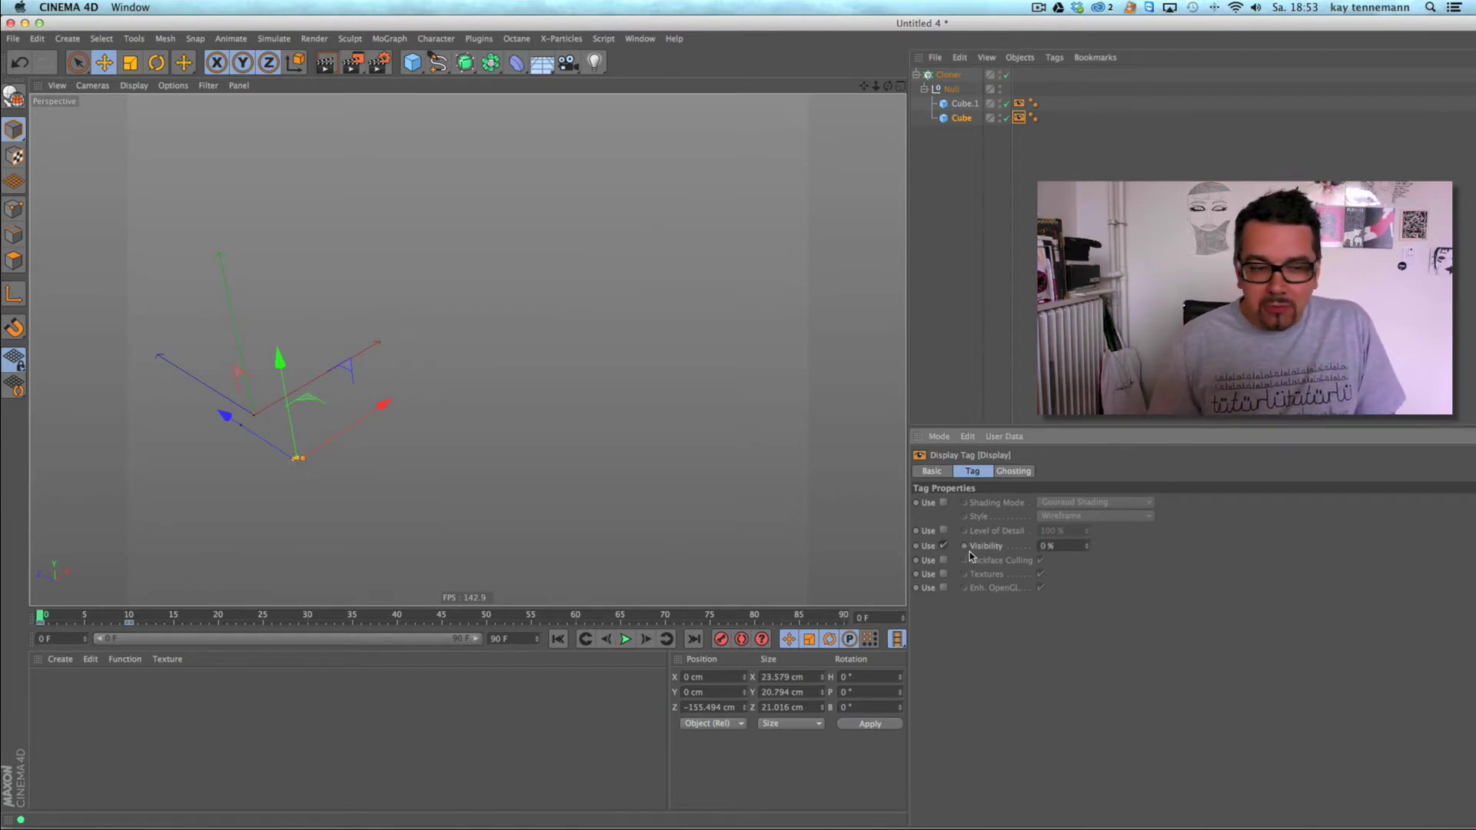
ctrl+click(964, 546)
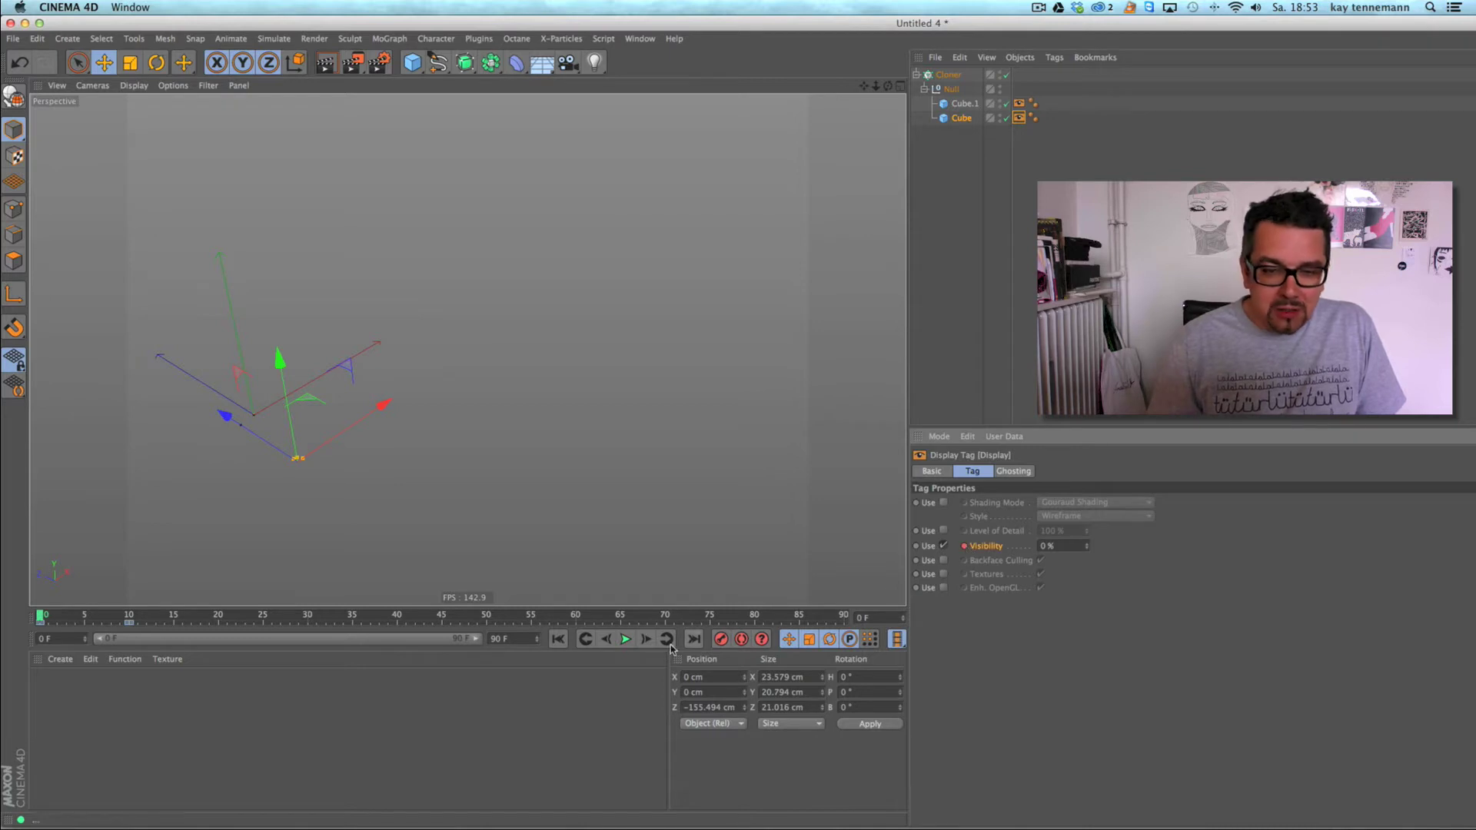
click(646, 640)
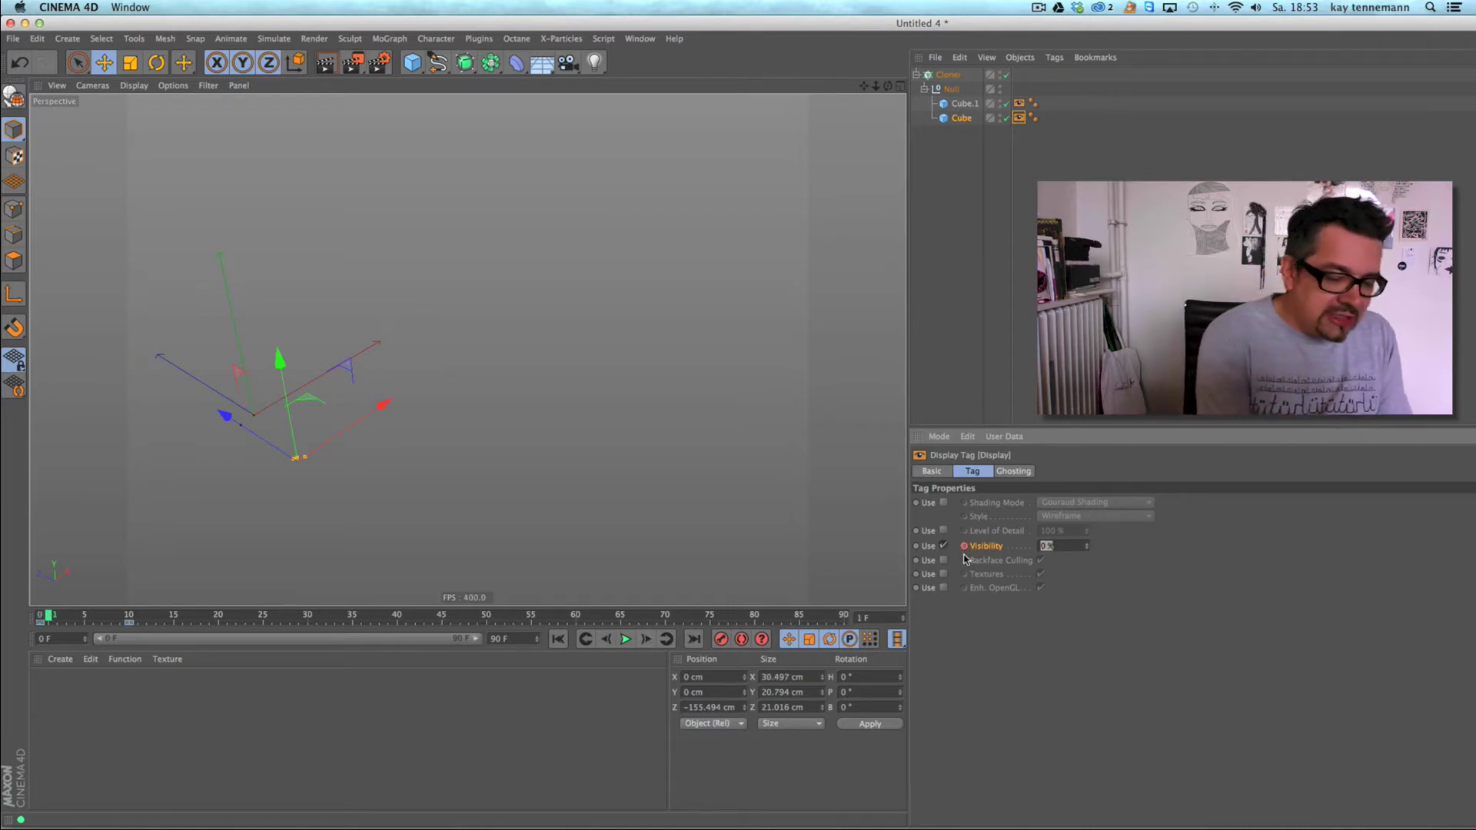
key(Return)
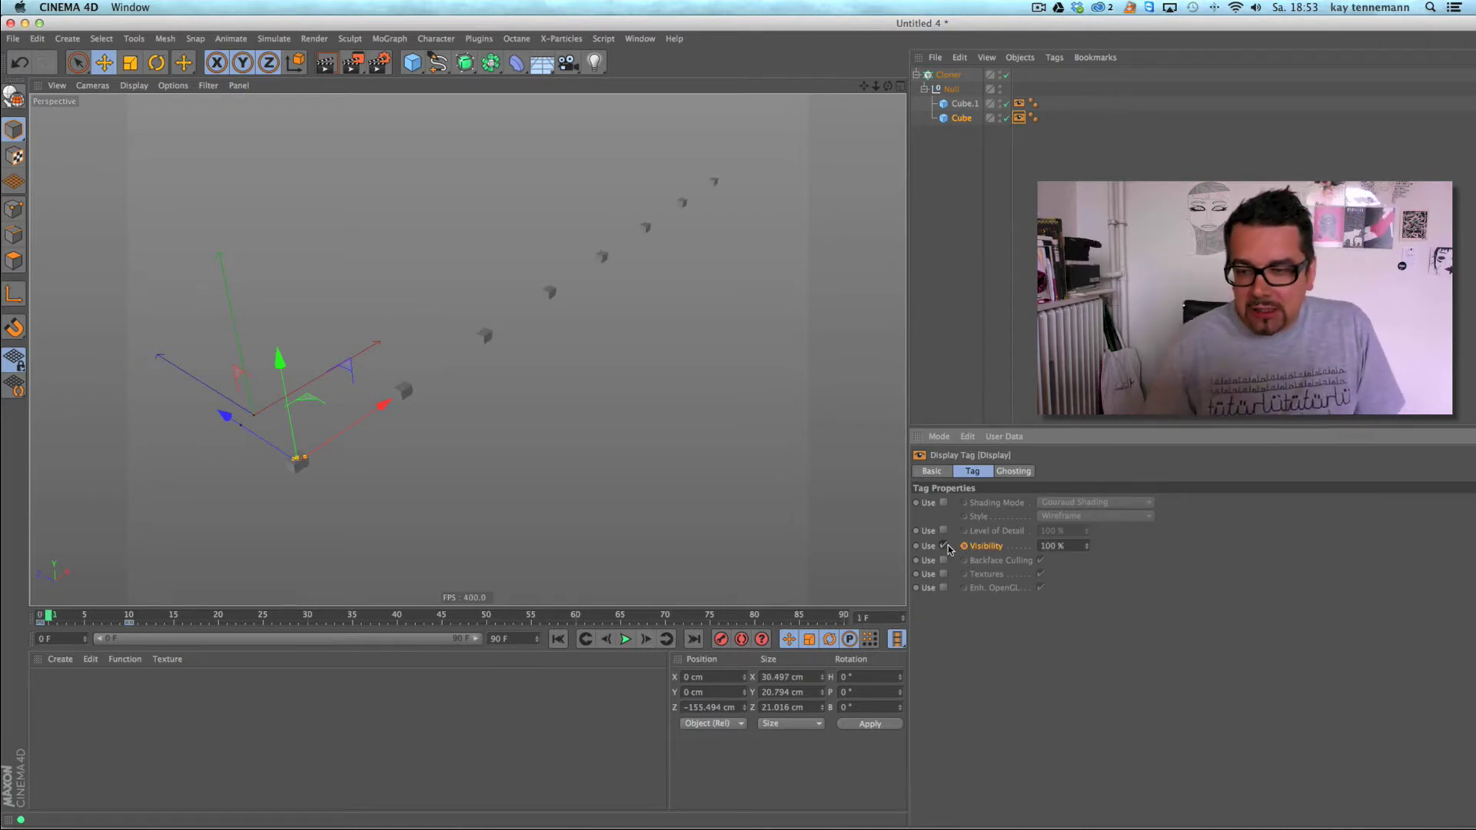
- Return to frame 0, deselect all objects, and play the animation to check the bars' visibility, stopping around frame 42
key(f)
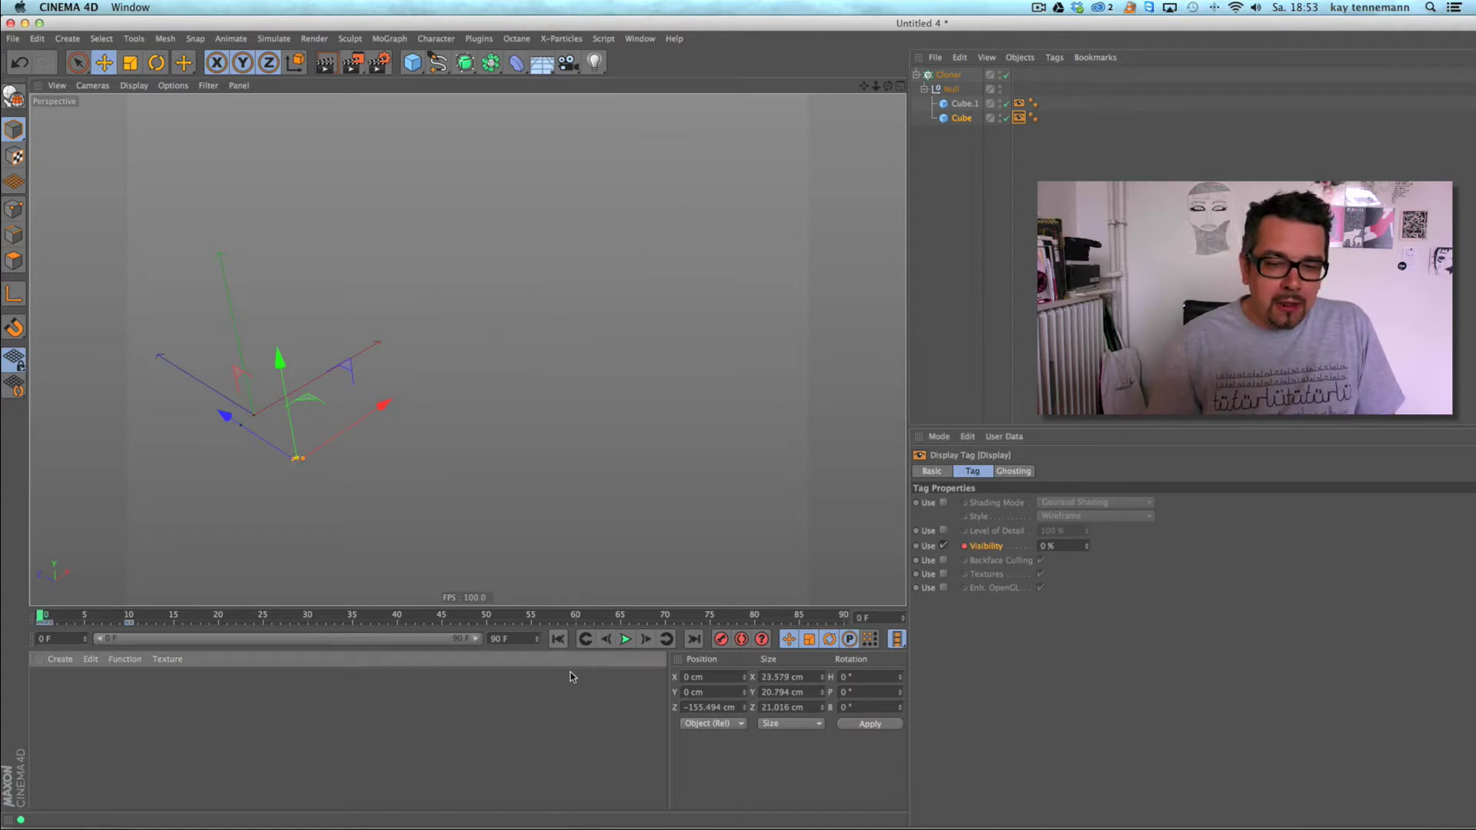
click(954, 211)
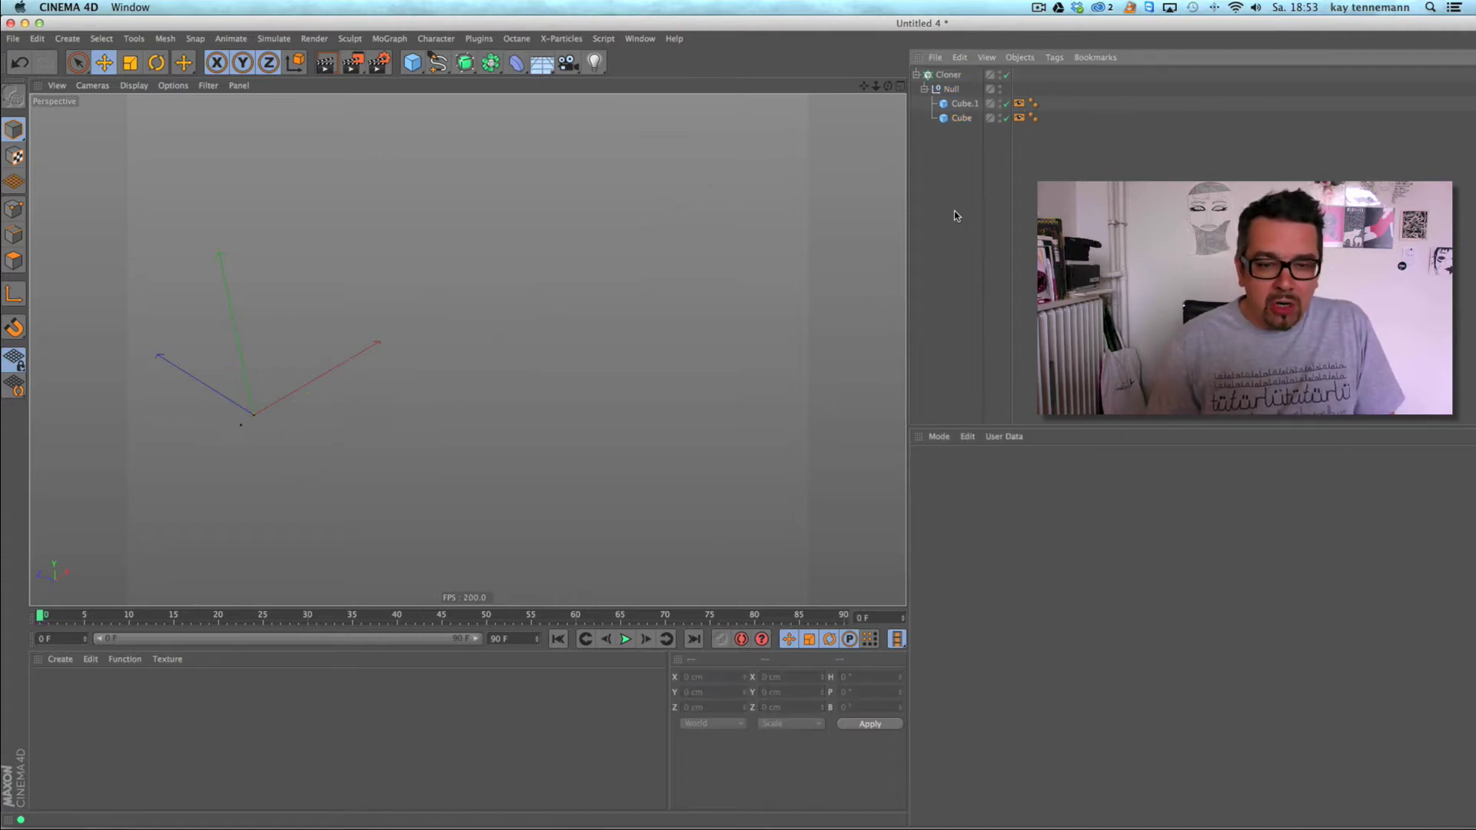
click(626, 640)
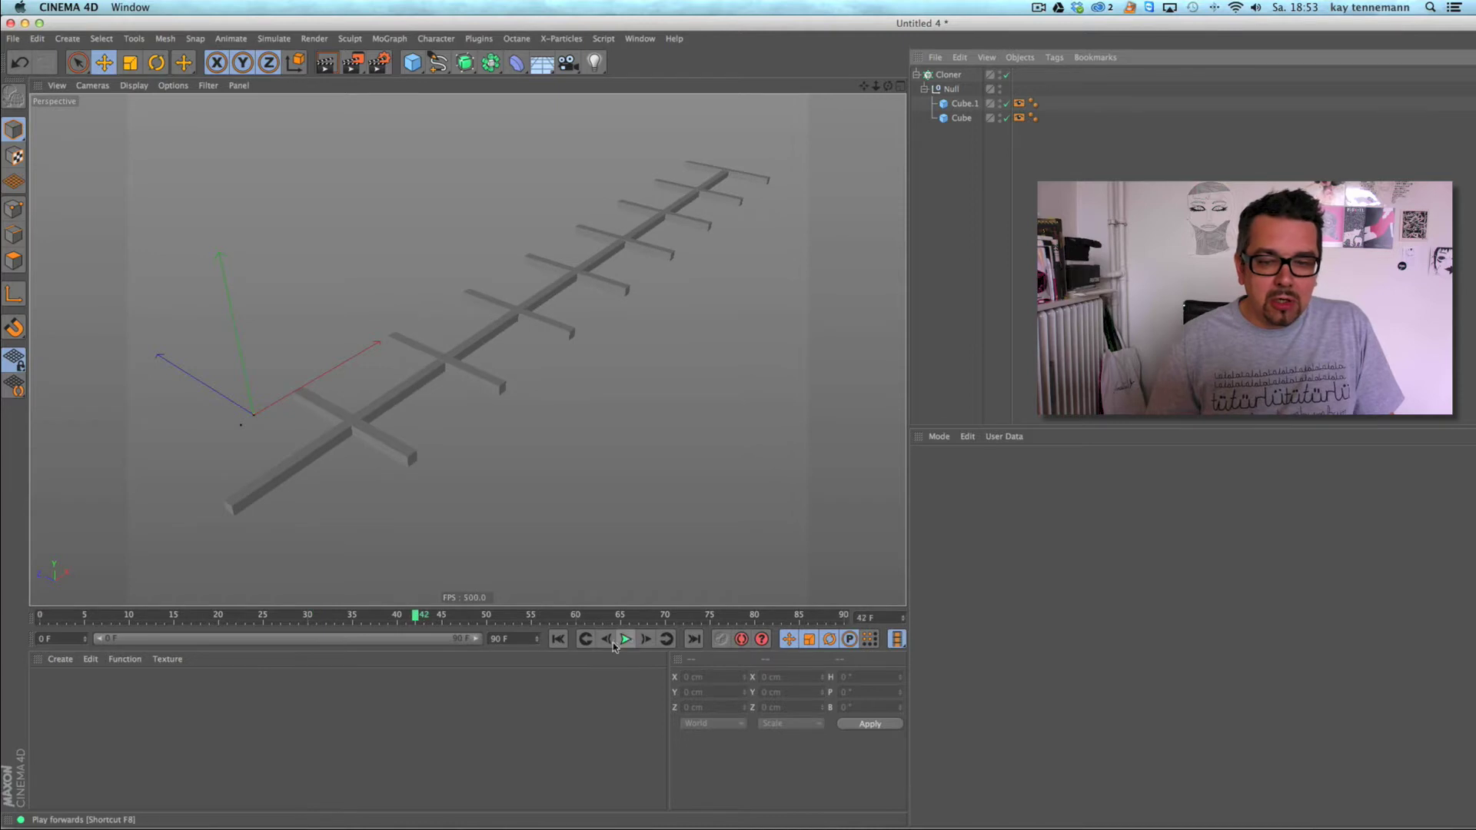
- Add a MoGraph Step effector to the Cloner
mouse_move(555, 412)
alt+mouse_down()
mouse_move(577, 394)
mouse_move(533, 428)
alt+mouse_up()
click(948, 75)
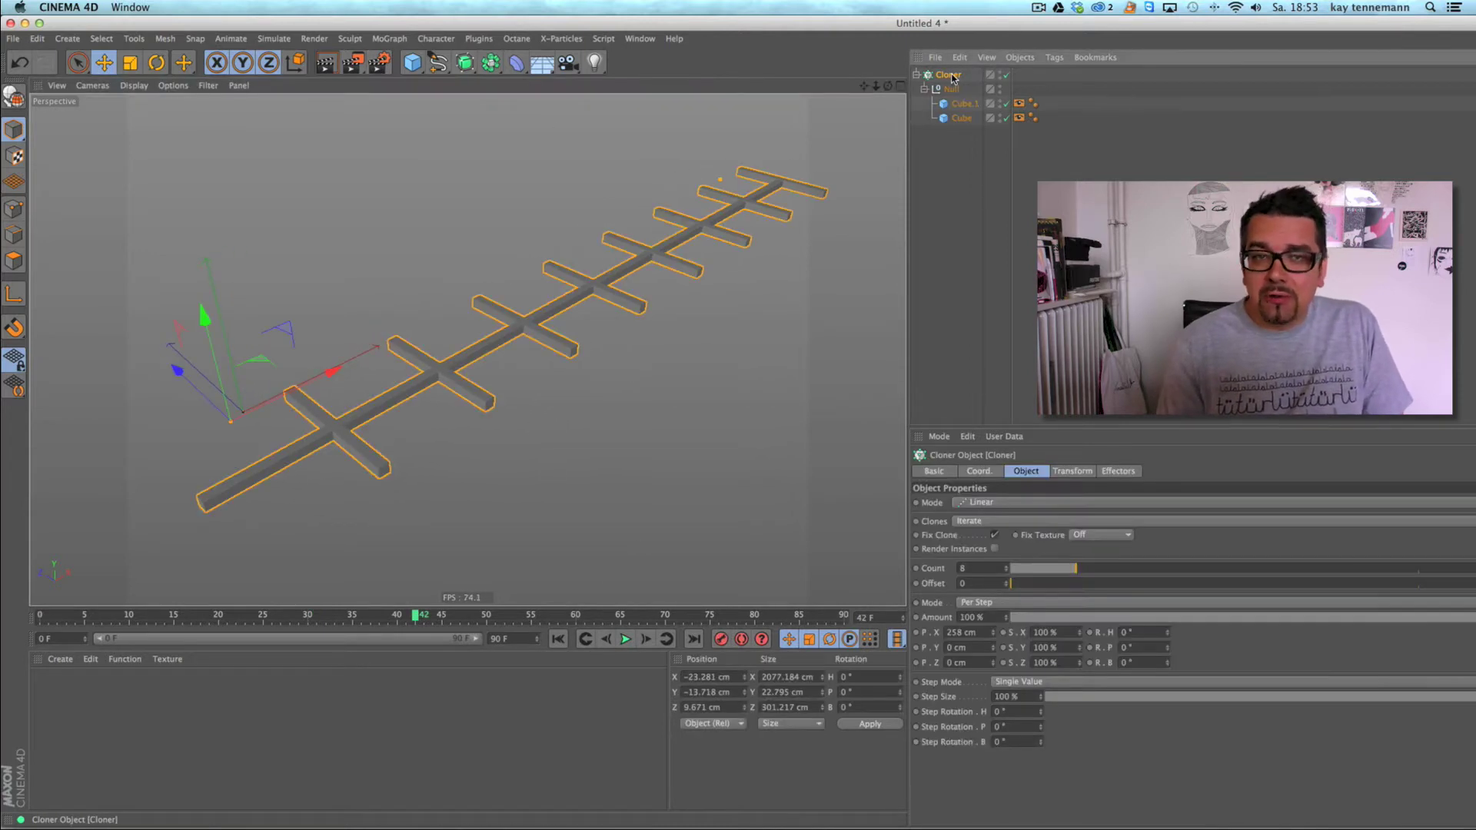
click(389, 39)
mouse_move(400, 59)
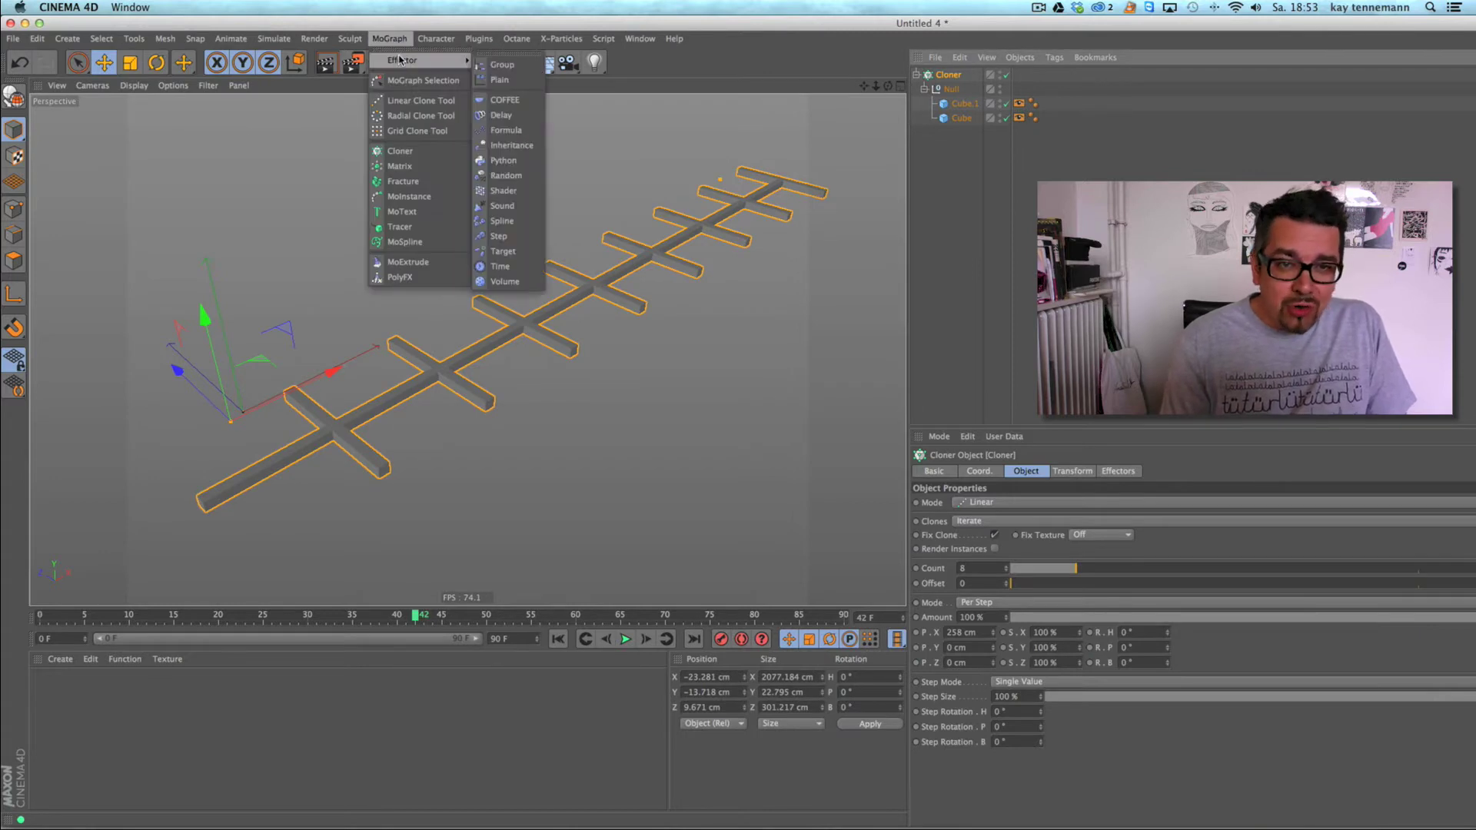
click(501, 237)
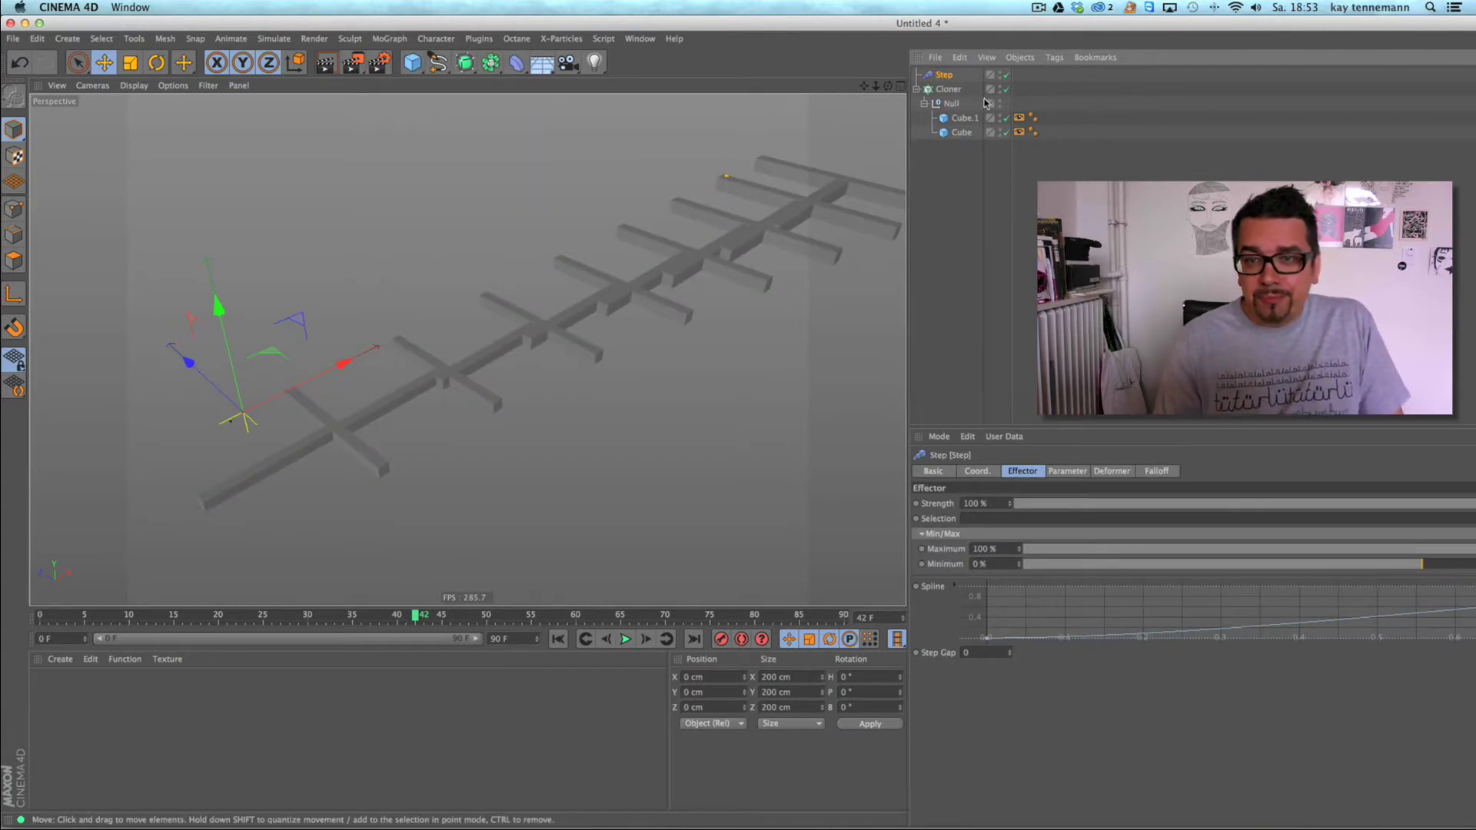
- Disable the Scale parameter on the Step effector
alt+middle_drag(725, 261, 680, 270)
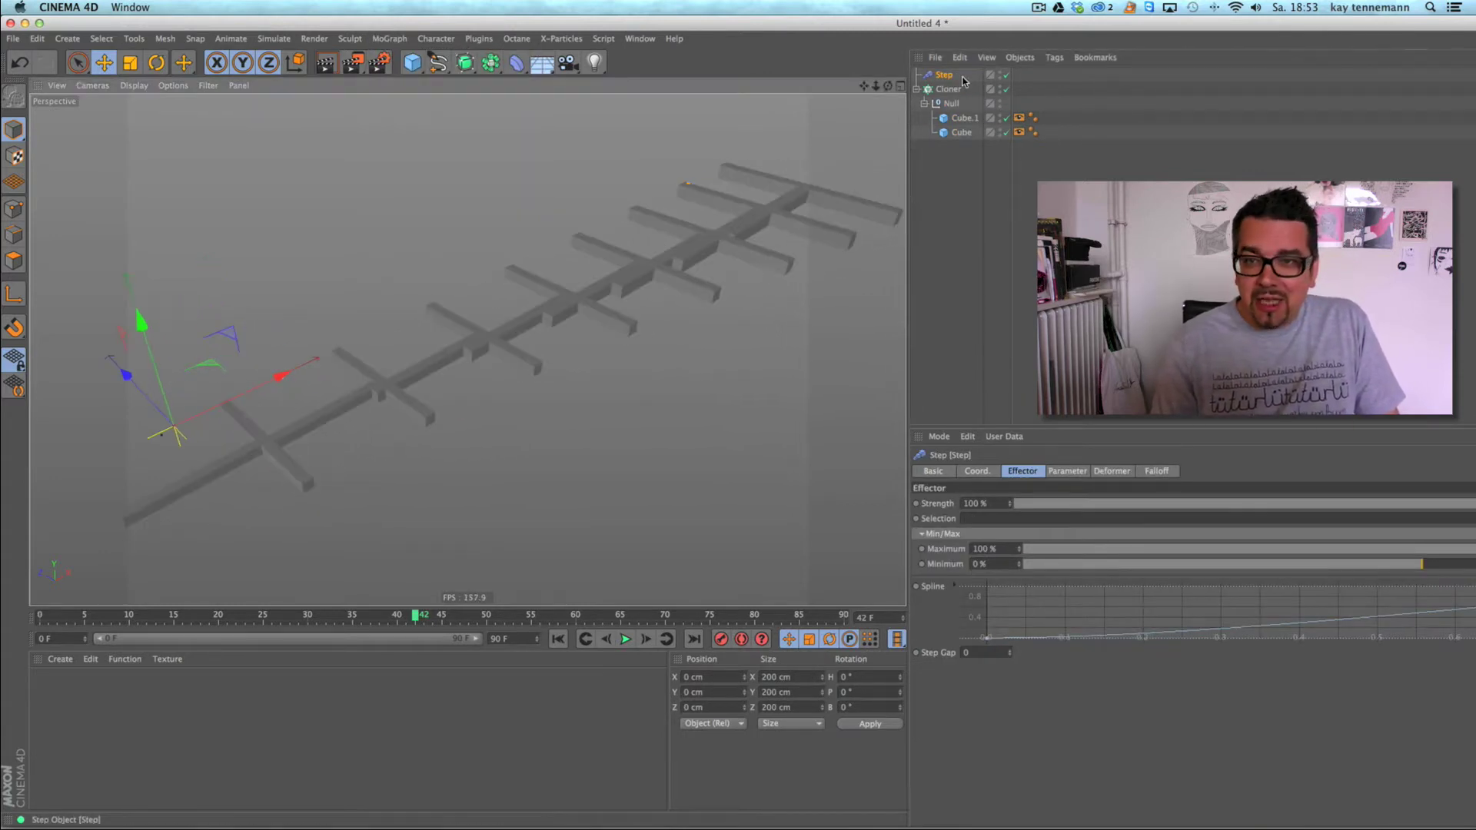
click(1066, 474)
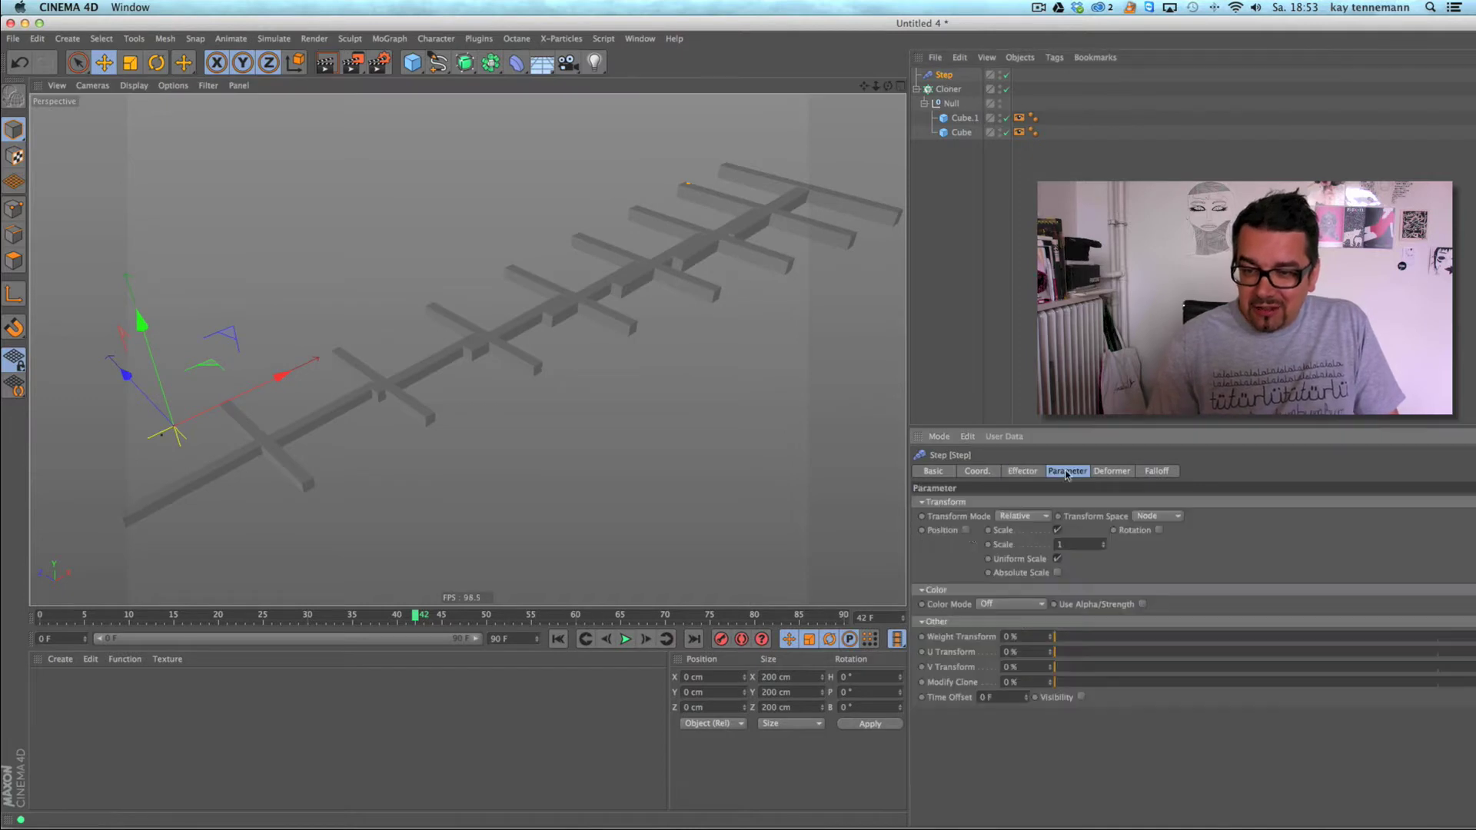
click(1056, 530)
scroll(691, 401, down, 3)
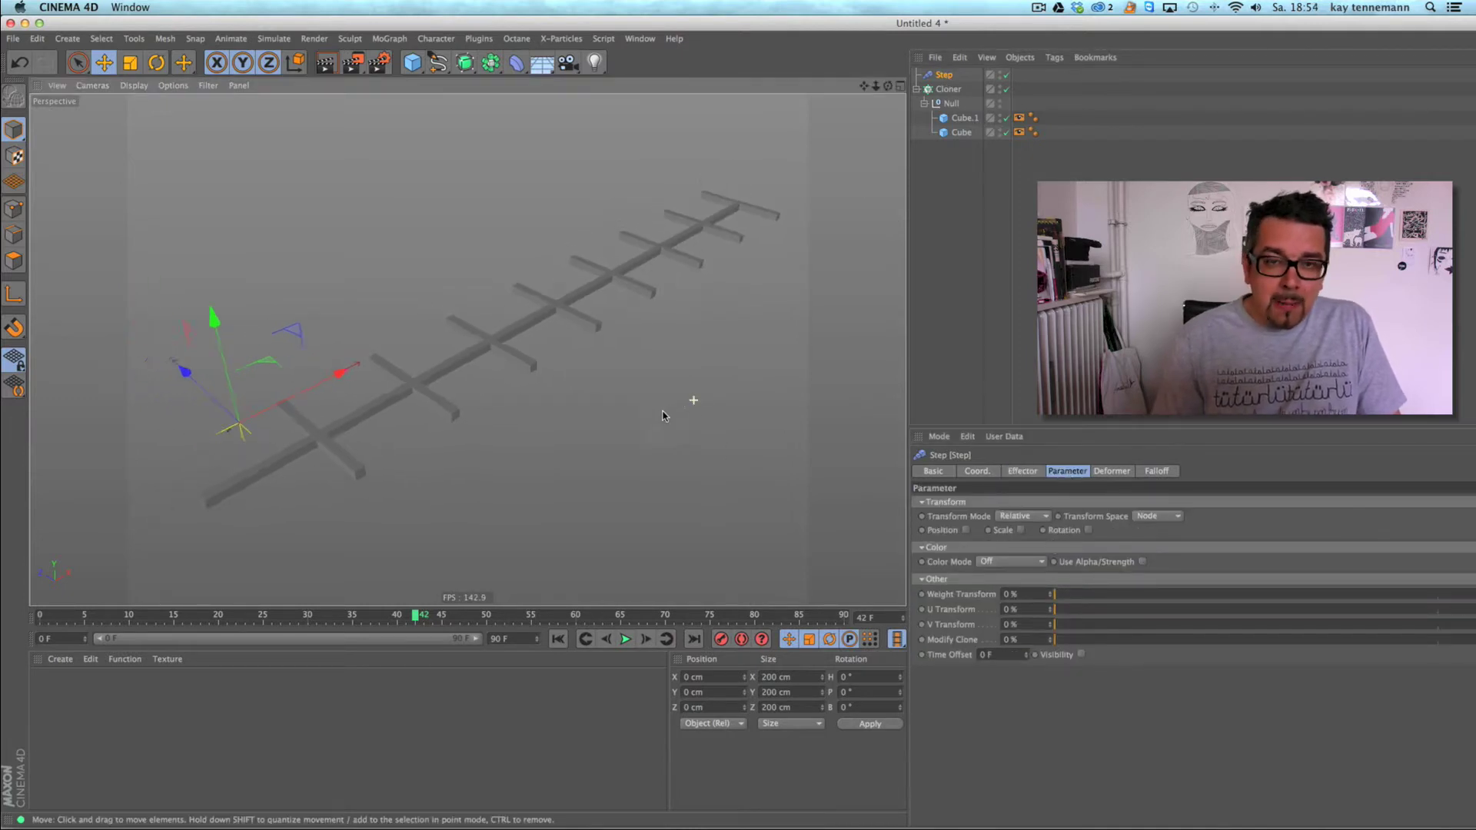
alt+middle_drag(666, 416, 596, 428)
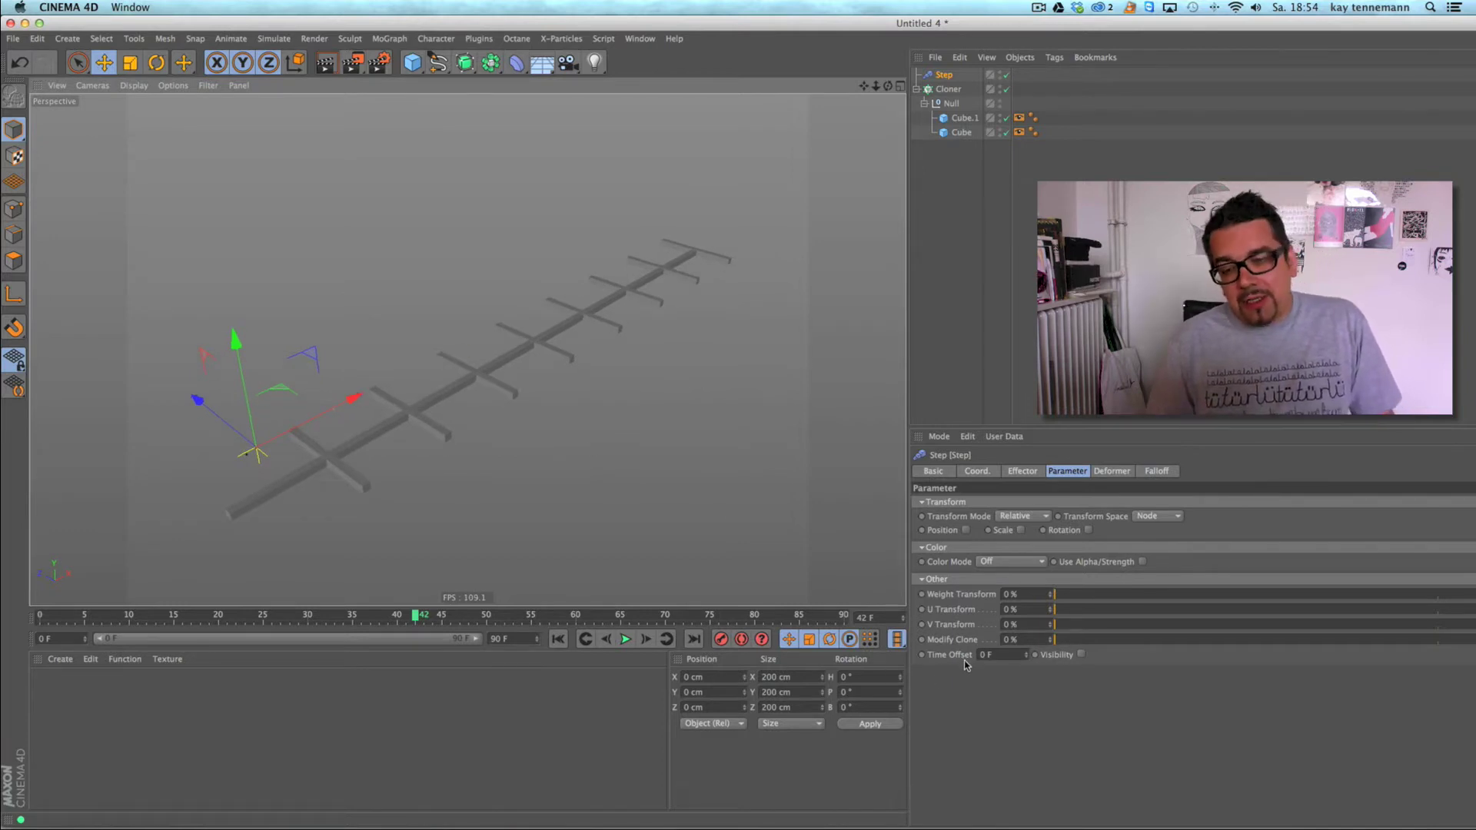
- Check in the Cloner's effector list that the Step effector is assigned
click(1005, 654)
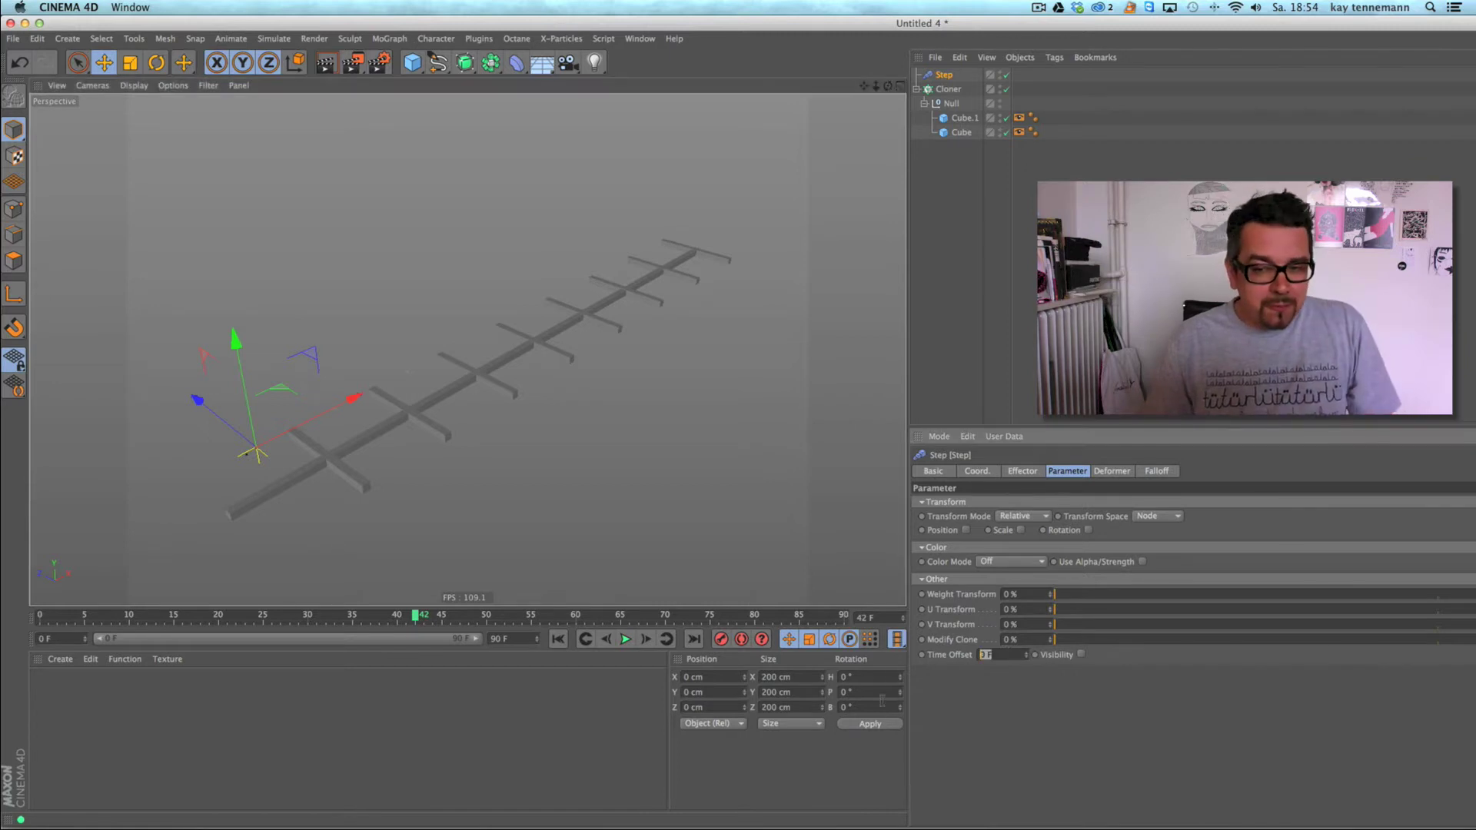
click(950, 89)
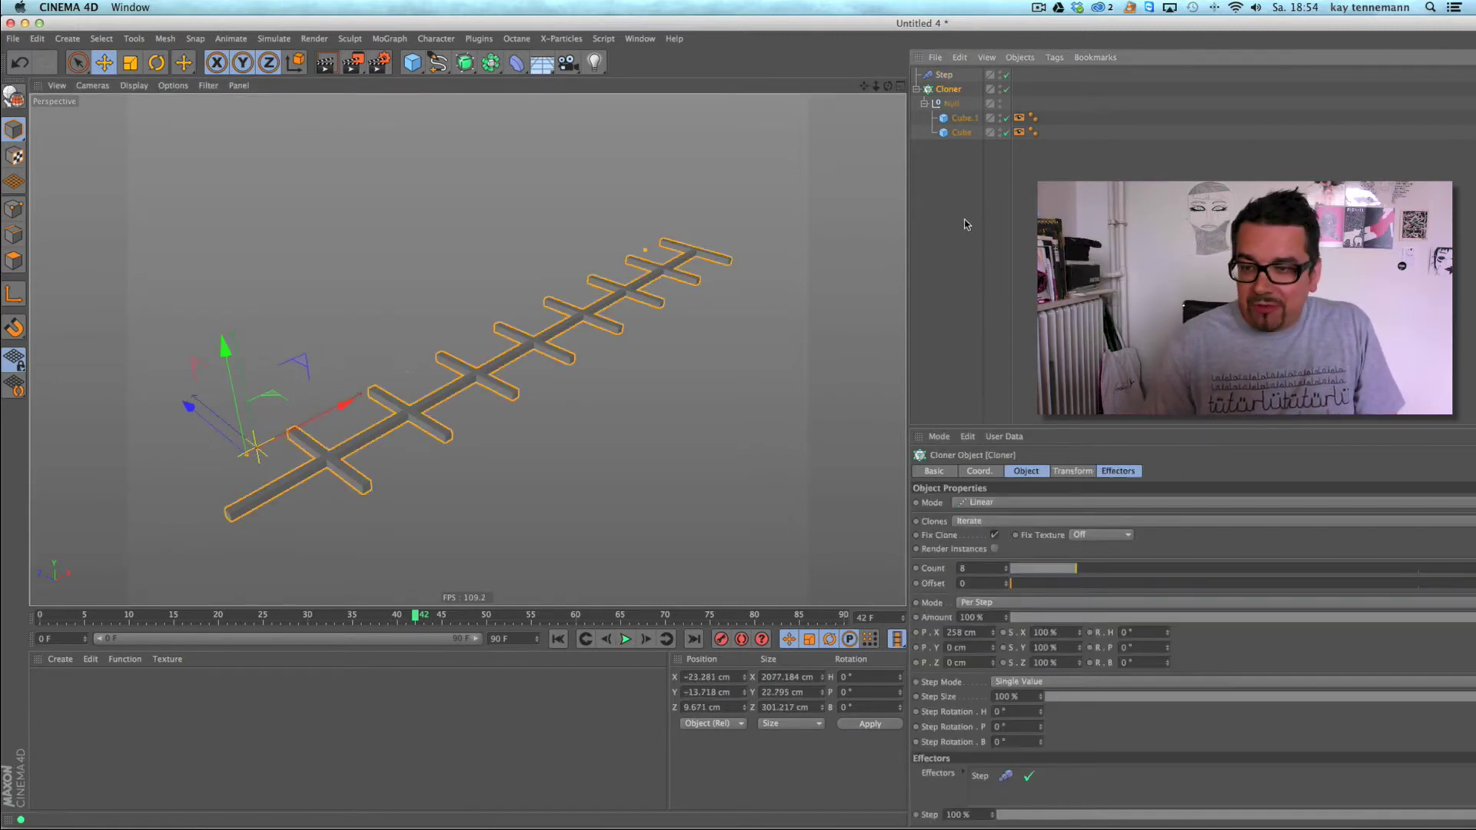
click(1129, 471)
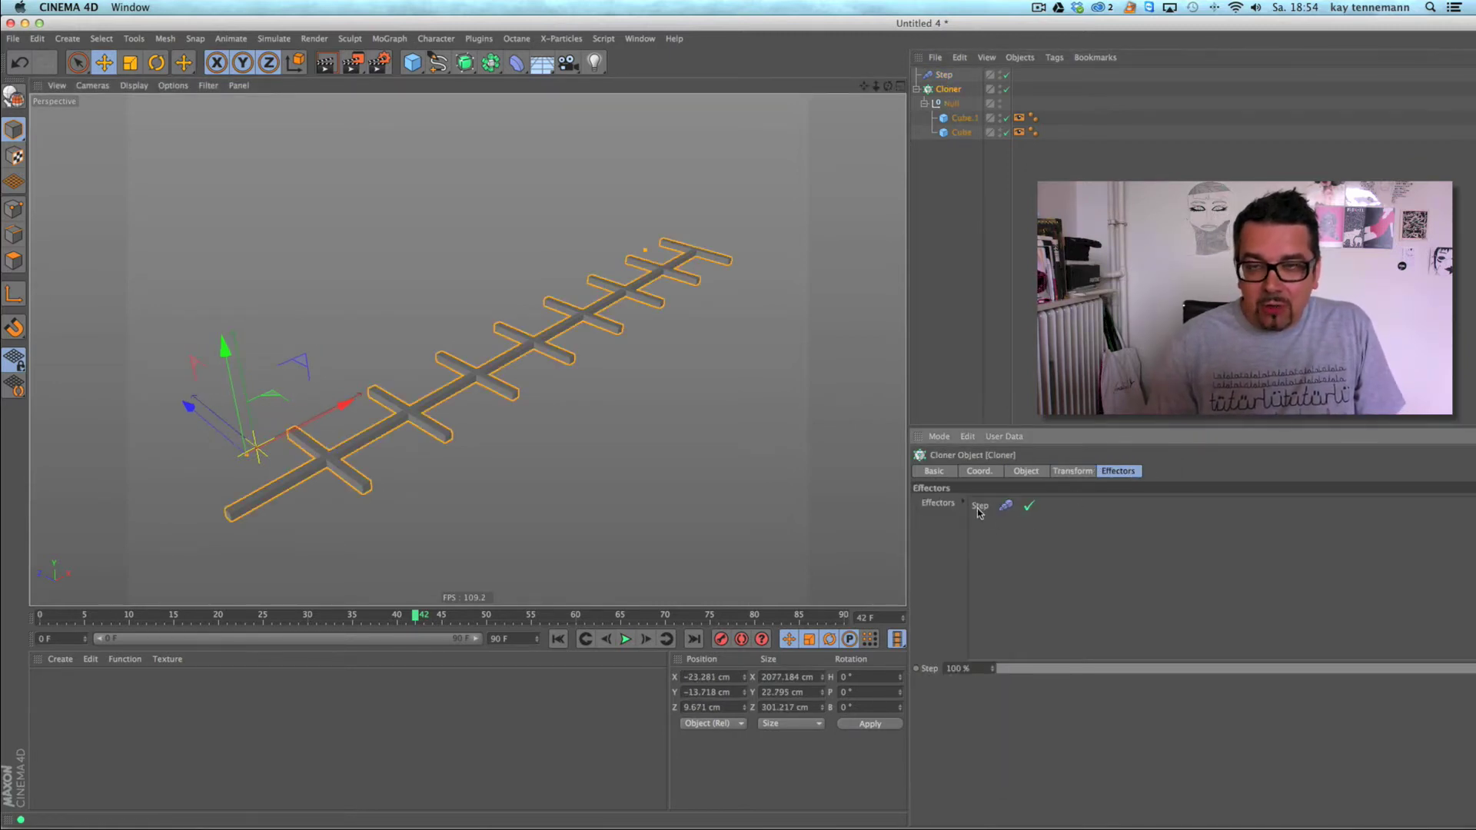
- Set the Step effector's Time Offset to 15 frames
click(943, 75)
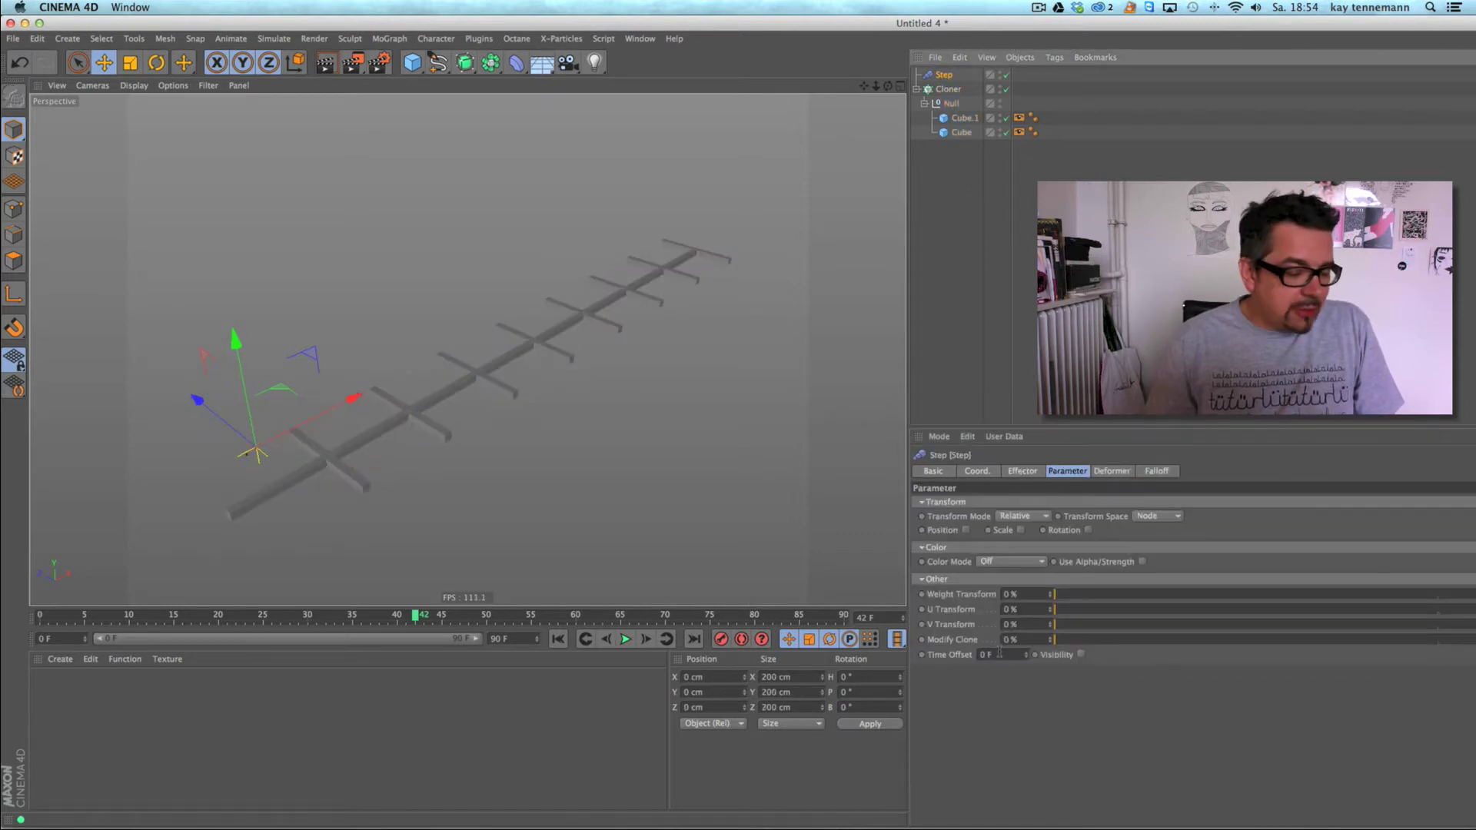
drag(1003, 654, 930, 668)
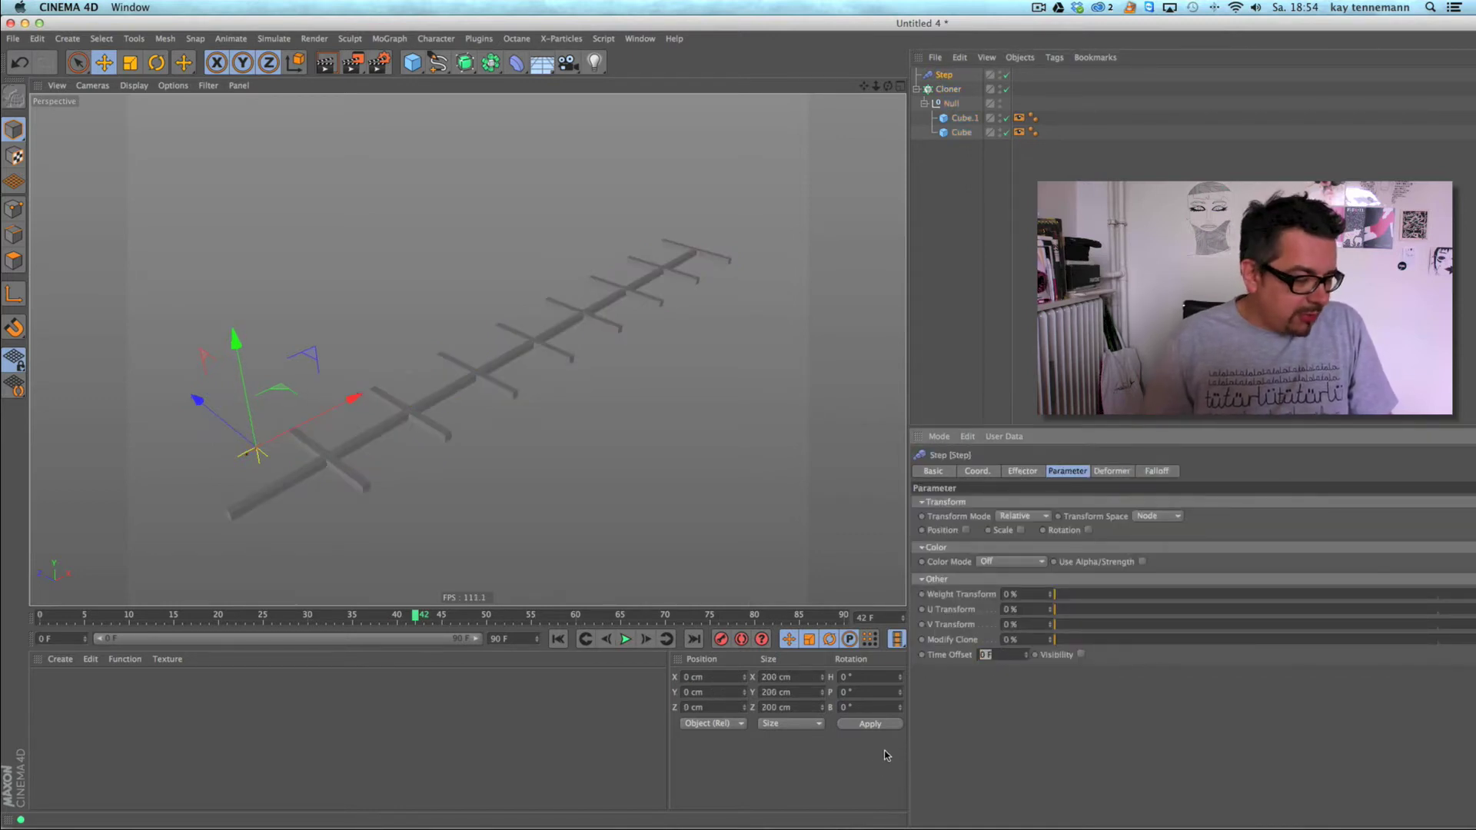
text(15)
key(Return)
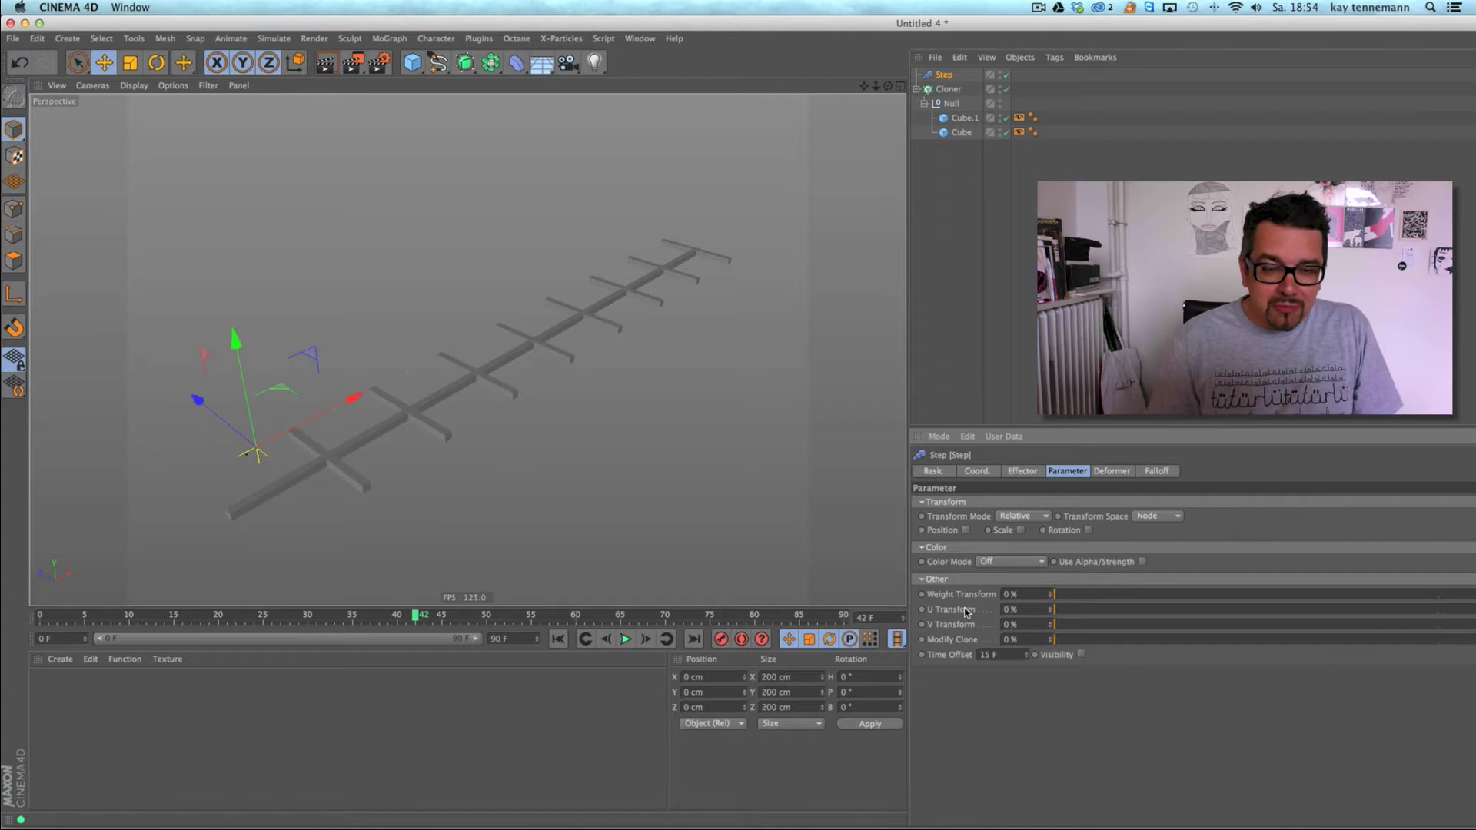
- Deselect everything, play the animation from frame 0 with the time offset applied, and stop it around frame 69
click(559, 639)
click(952, 298)
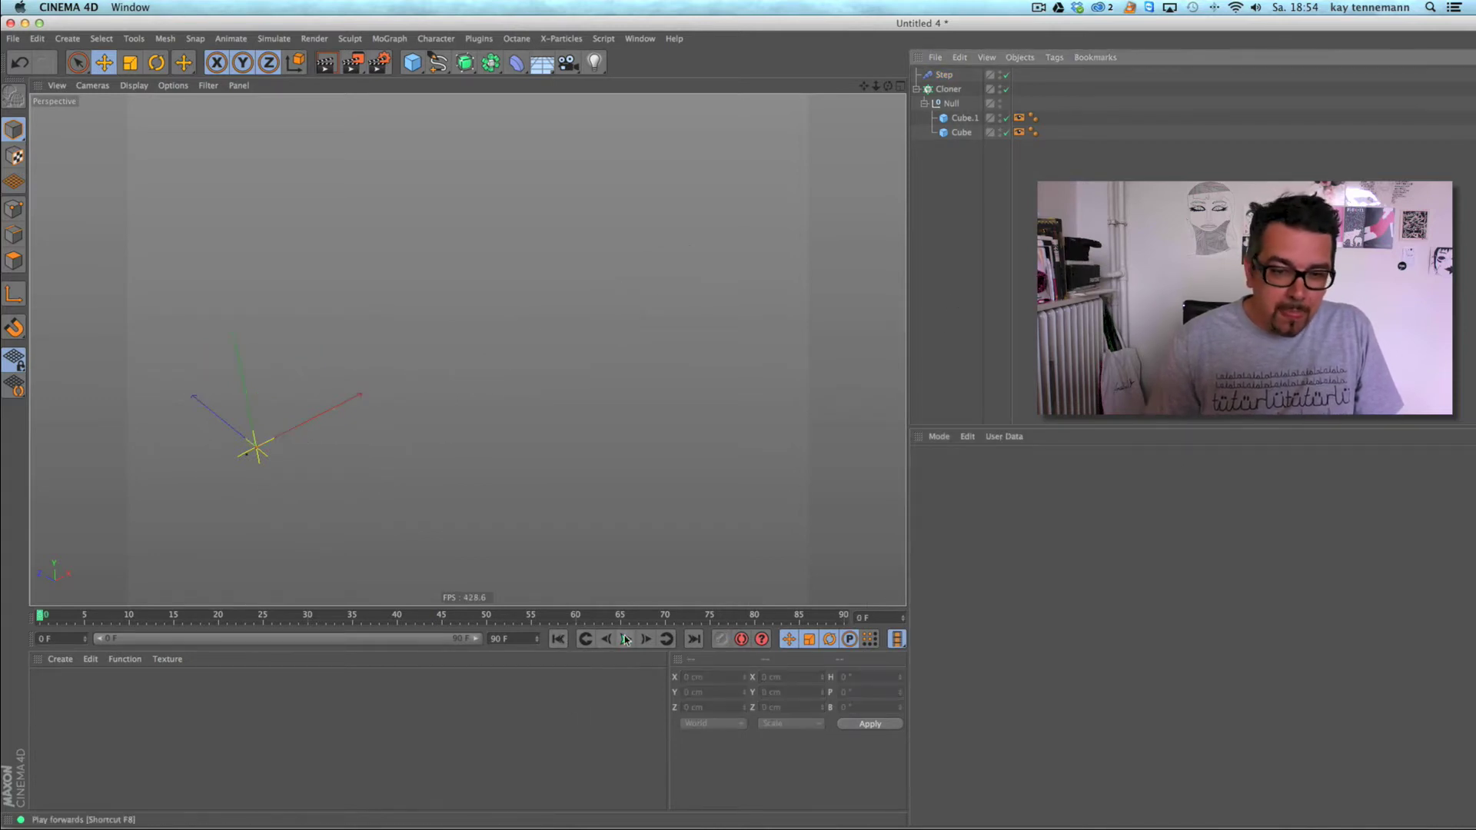
click(625, 639)
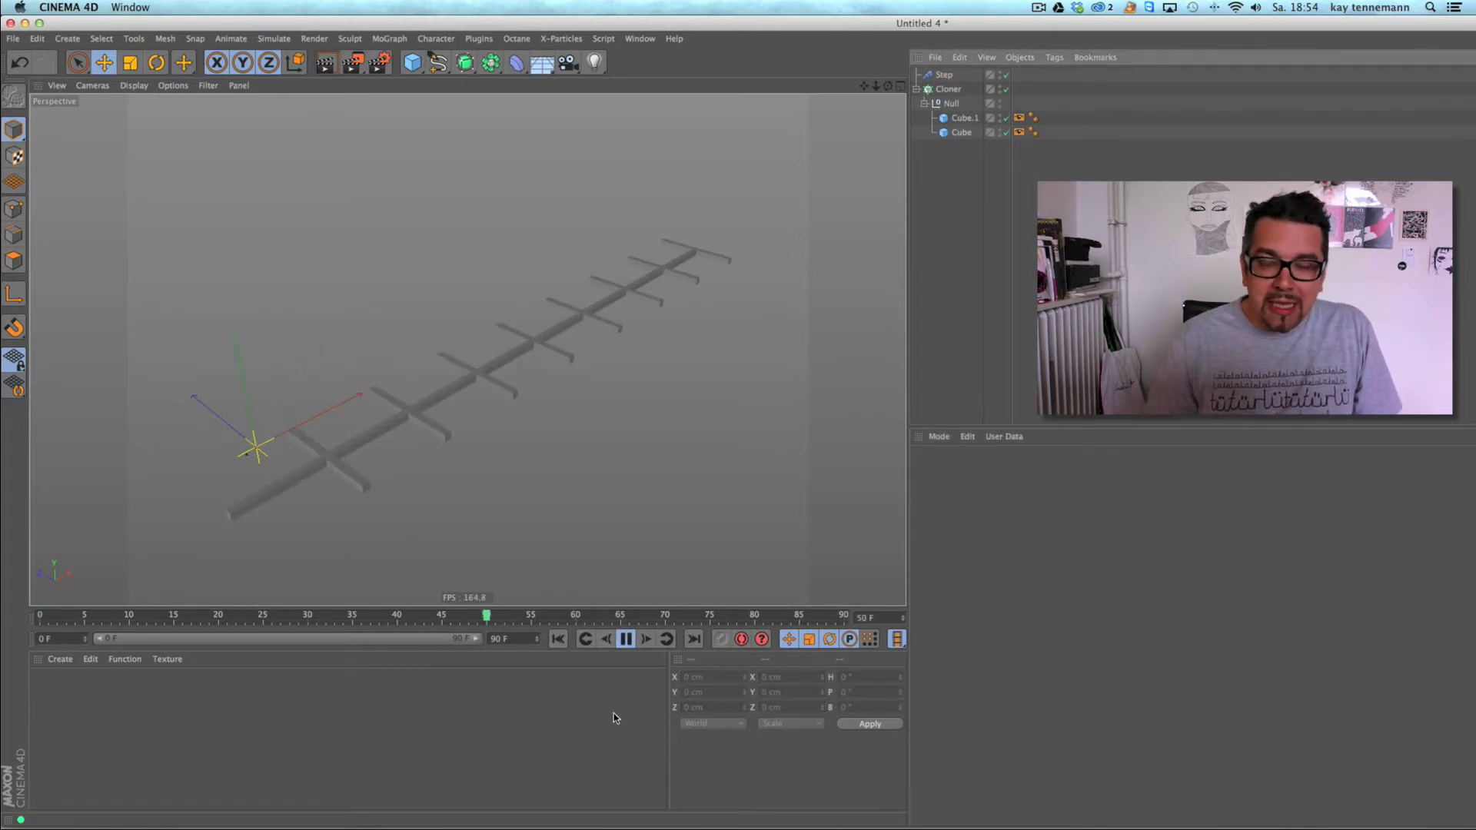
click(625, 638)
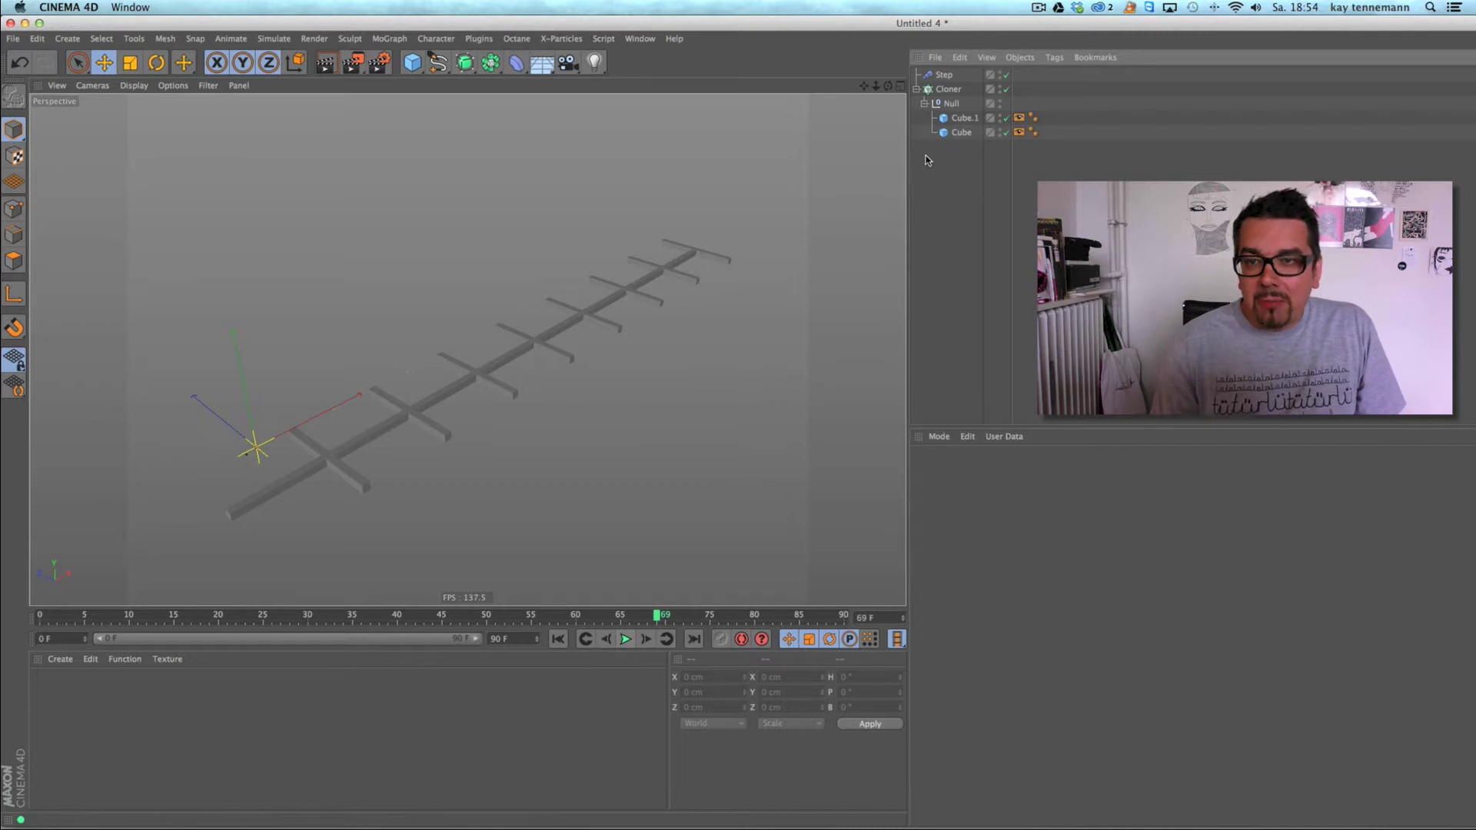
- Set the Step effector's Time Offset to 30 frames
click(944, 75)
click(992, 655)
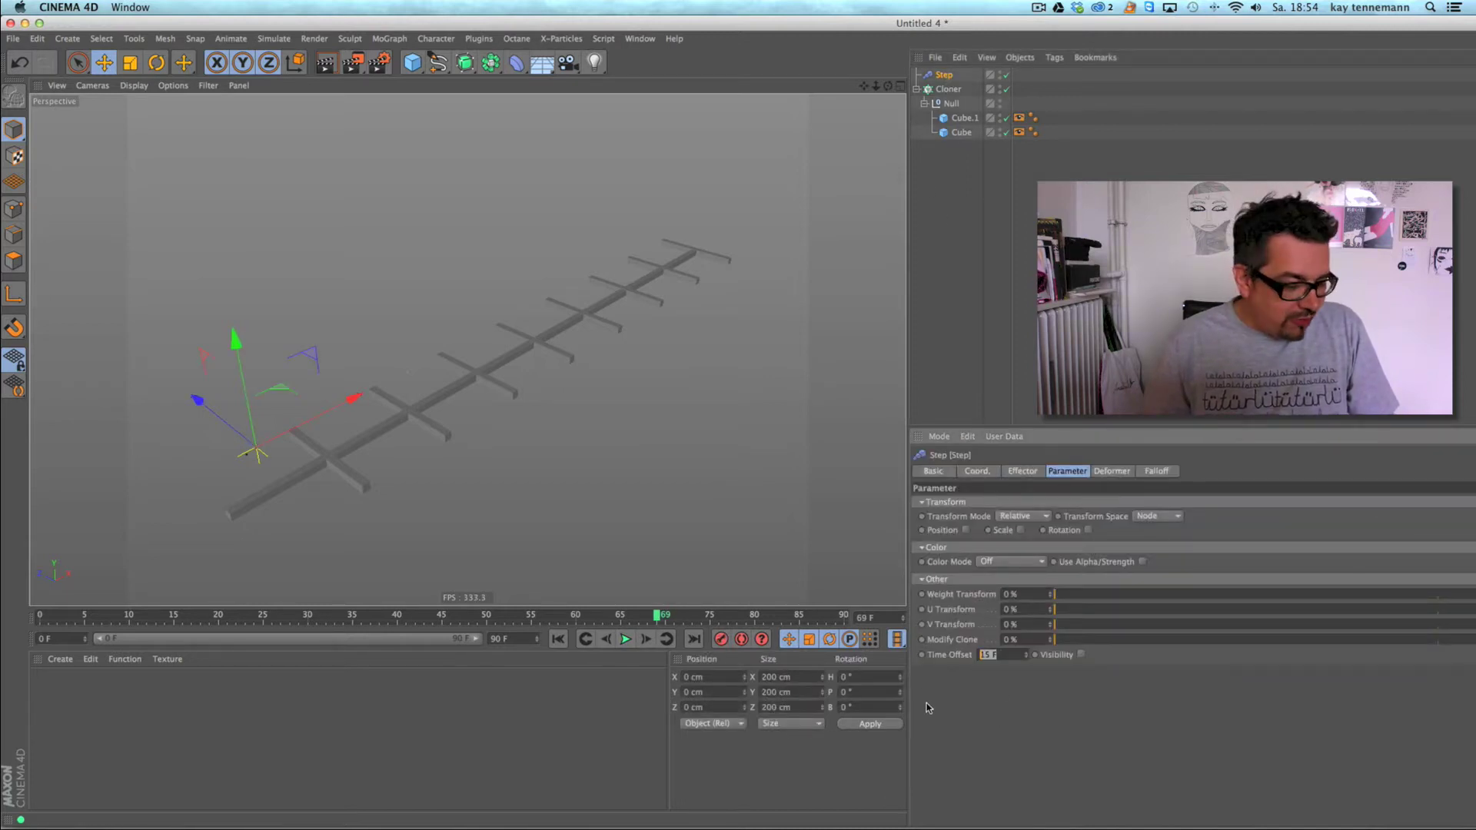
text(30)
key(Return)
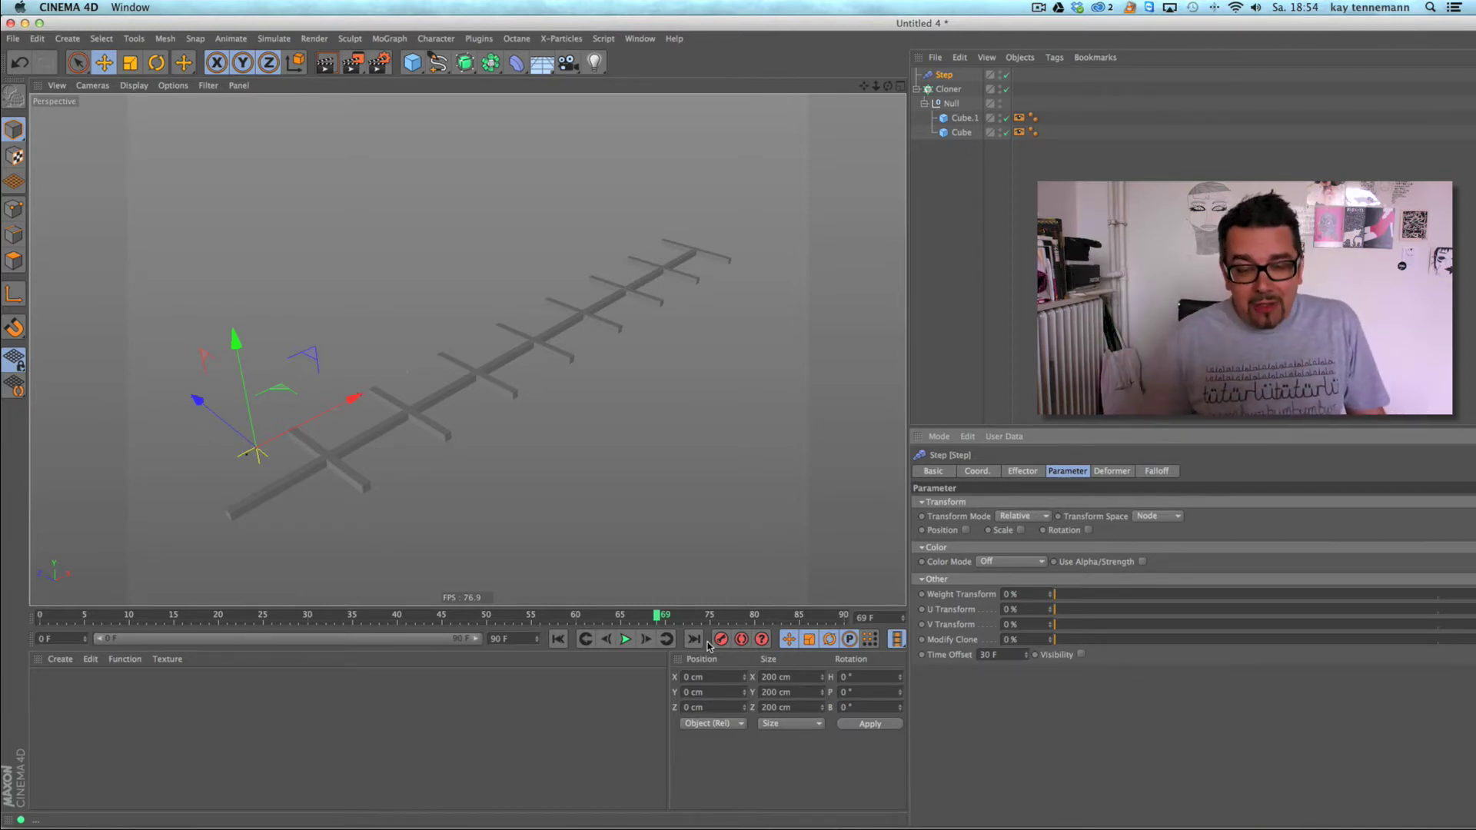
- Play the animation from frame 0 with the longer time offset and stop it around frame 53
click(558, 638)
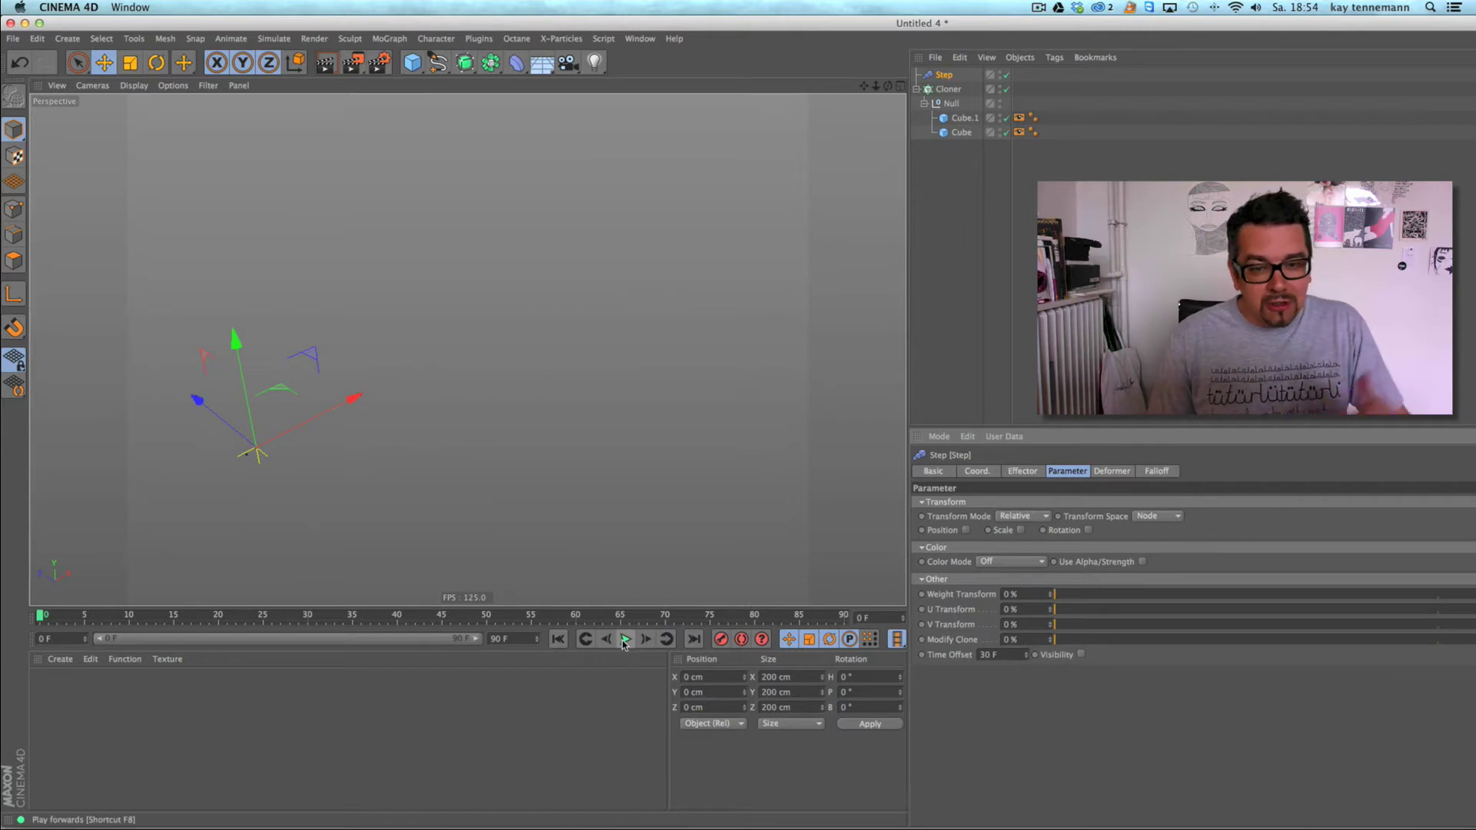
click(624, 638)
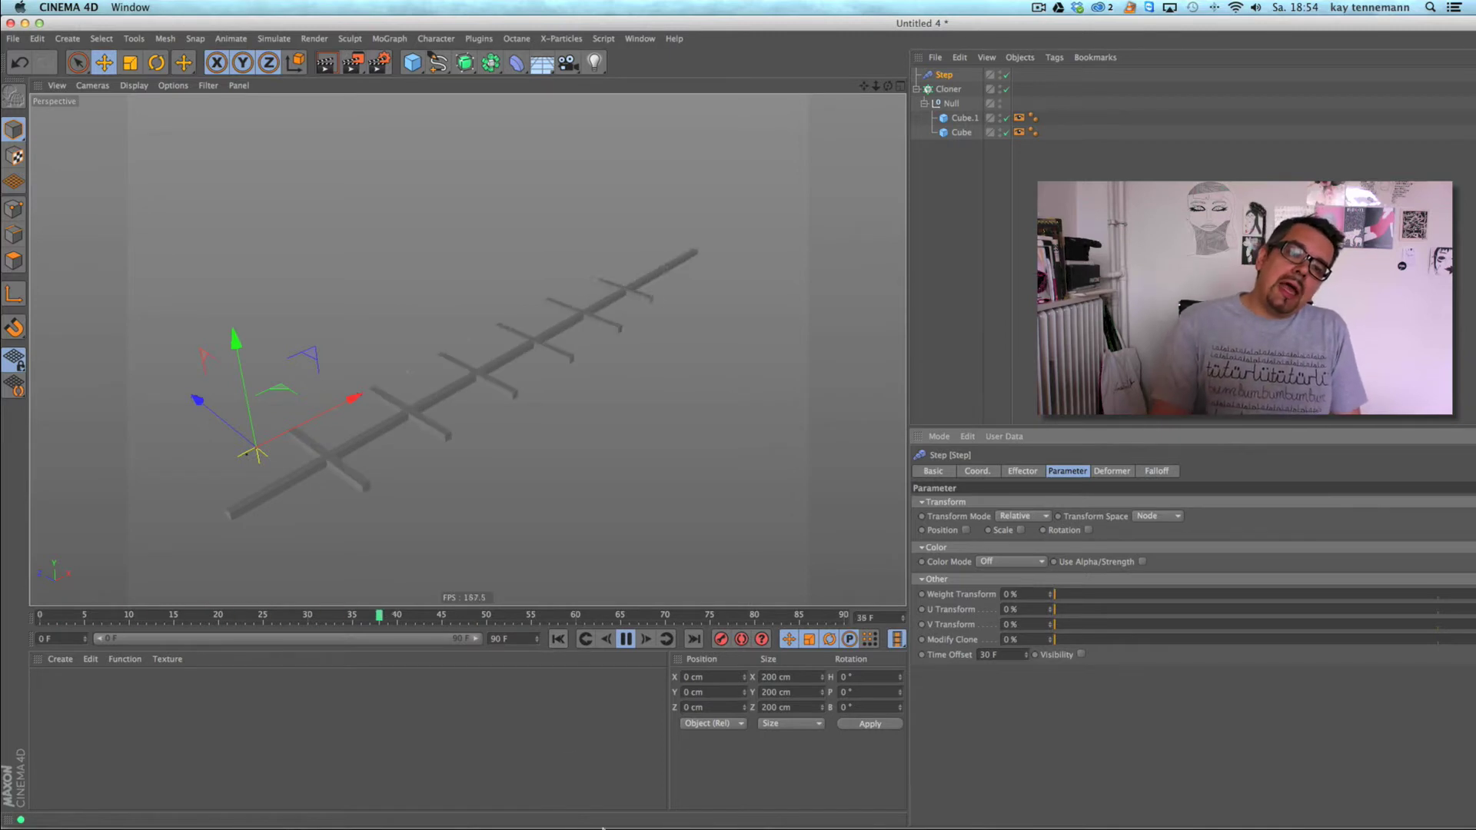
mouse_move(606, 825)
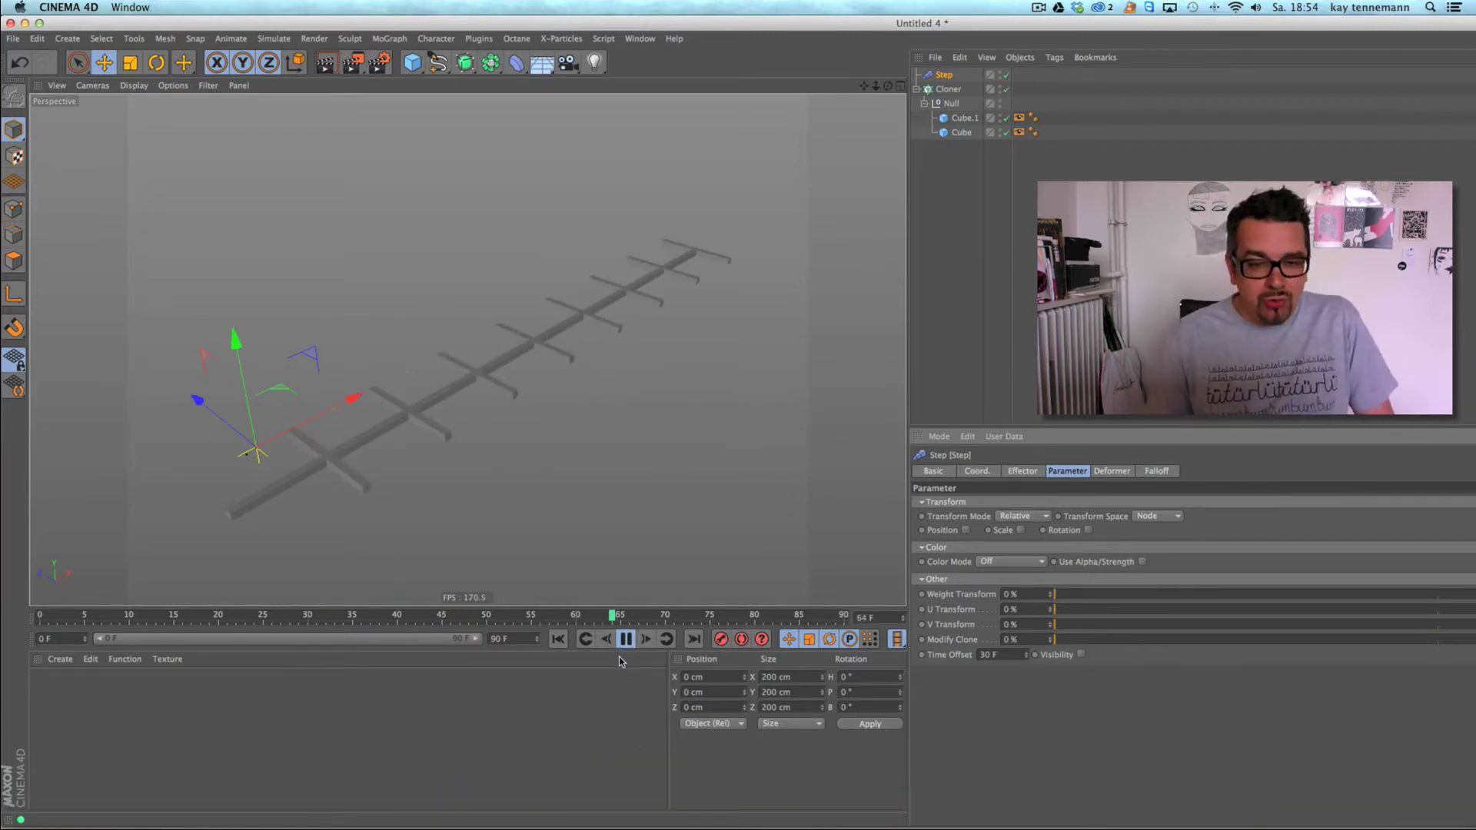
click(558, 638)
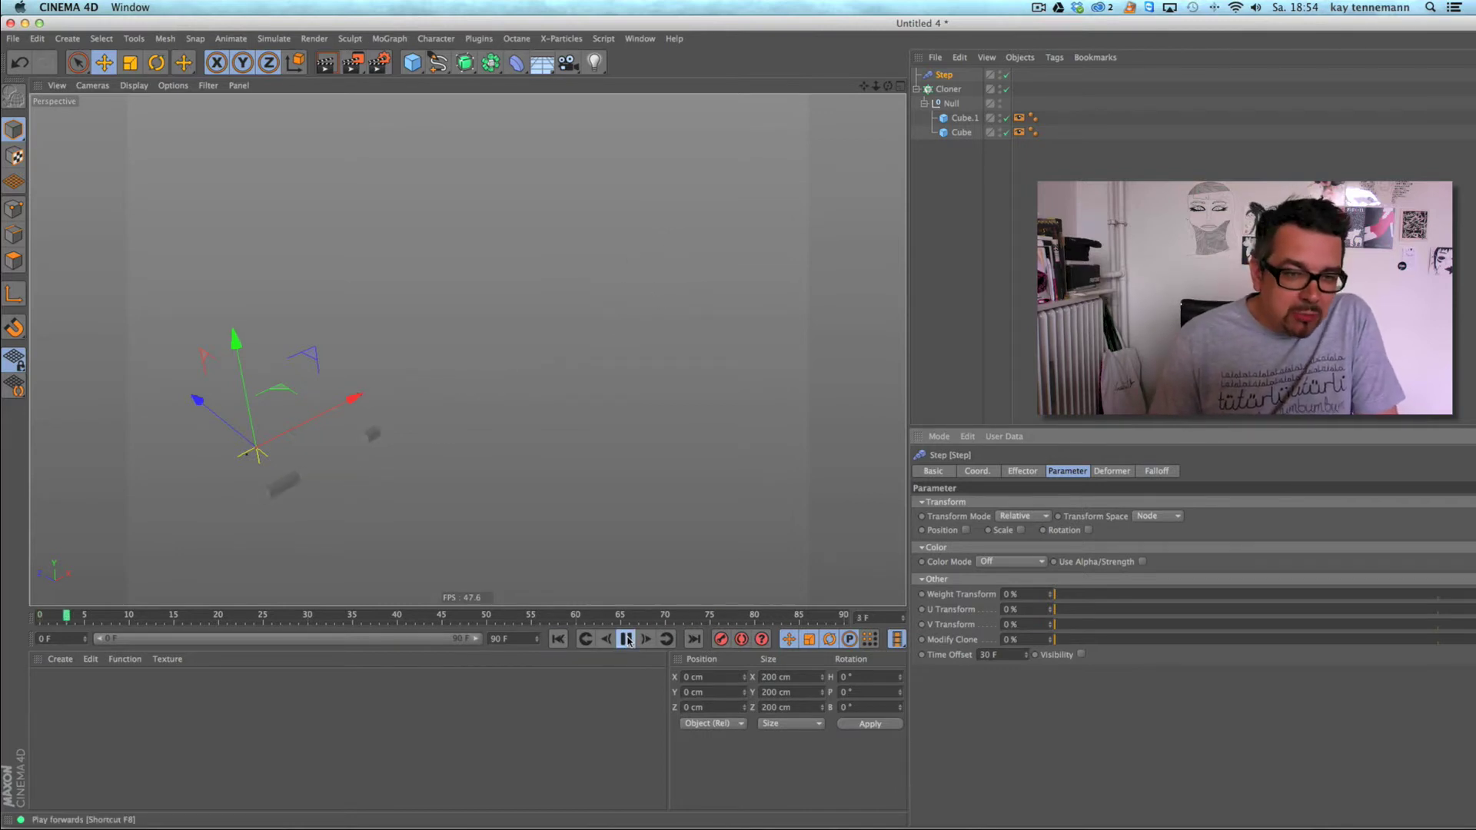
click(629, 639)
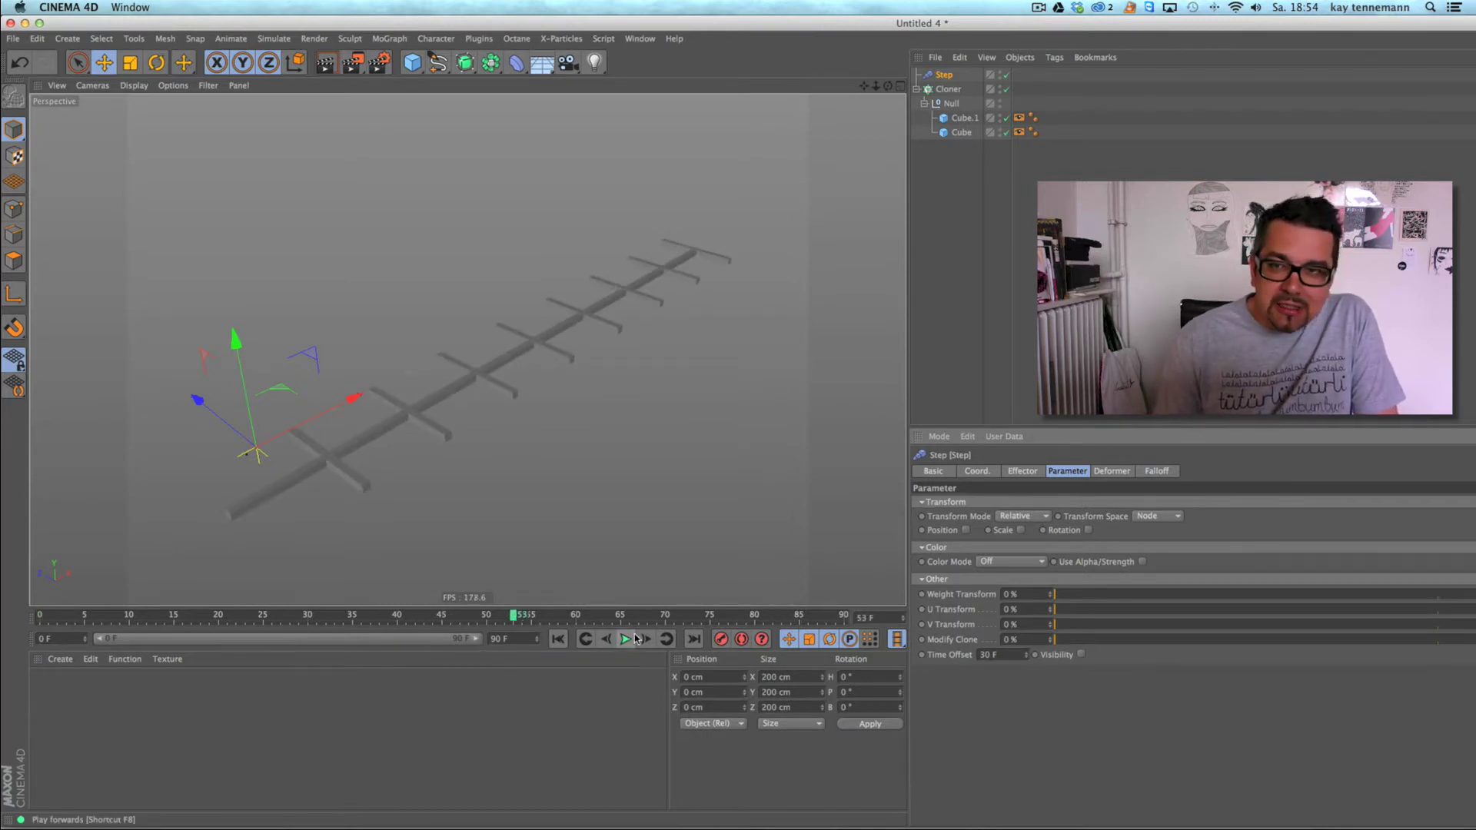
scroll(774, 129, down, 3)
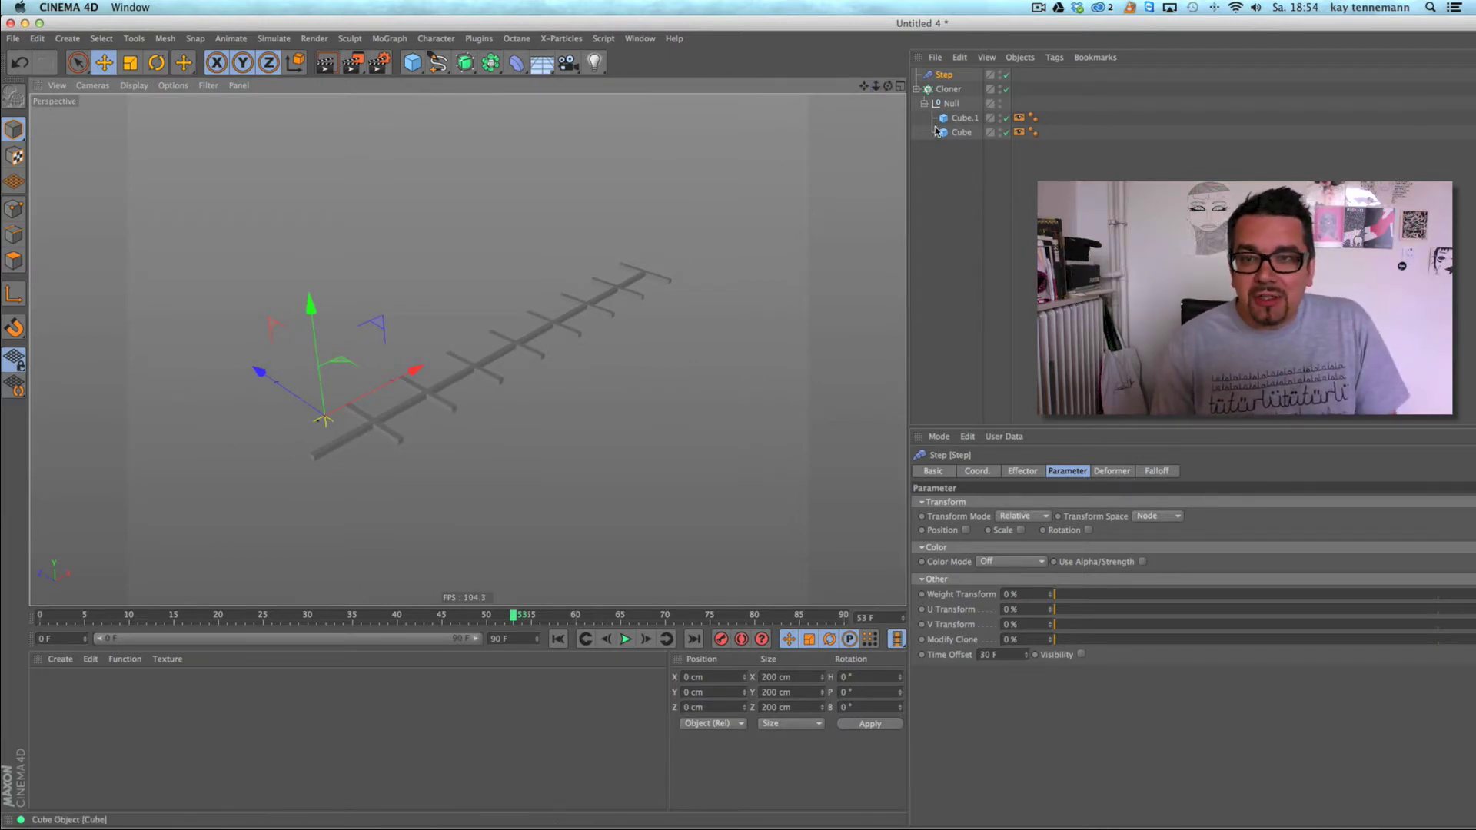
- Add a second MoGraph Cloner and make the existing Cloner its child
click(411, 39)
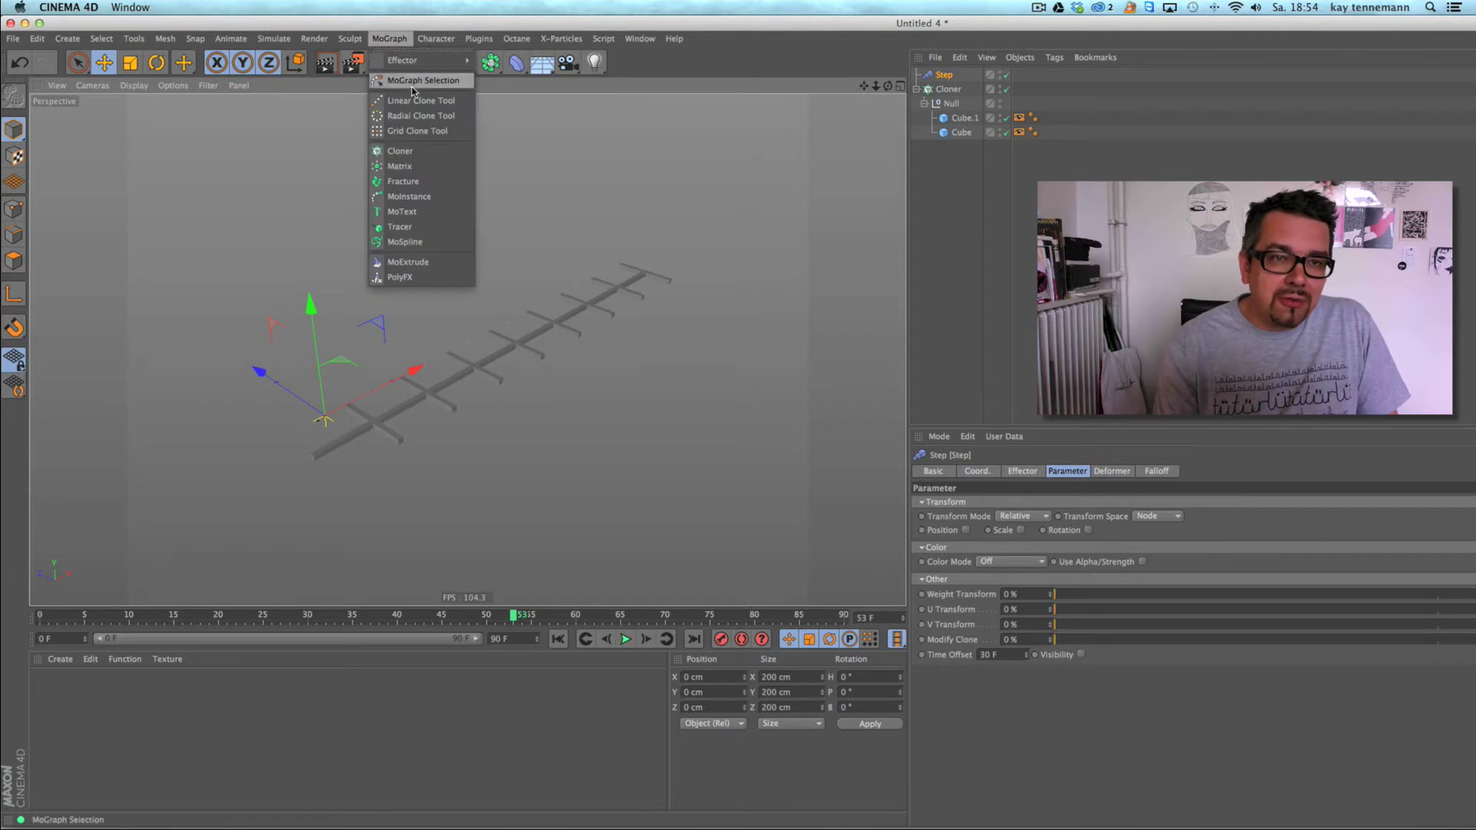
click(408, 143)
drag(949, 102, 950, 75)
click(1028, 471)
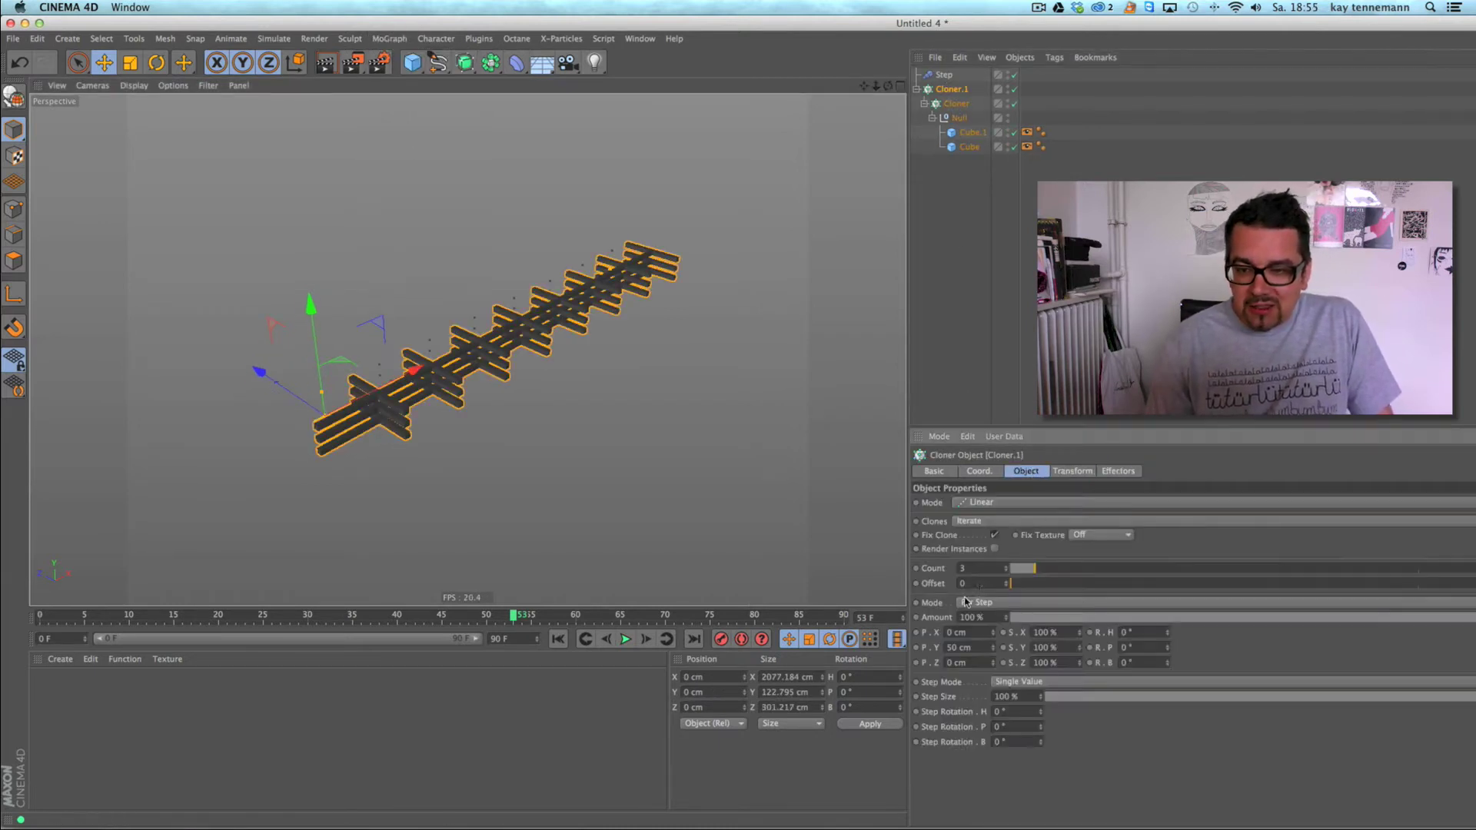
- Switch the outer Cloner to Radial mode and set its count to 17
click(984, 503)
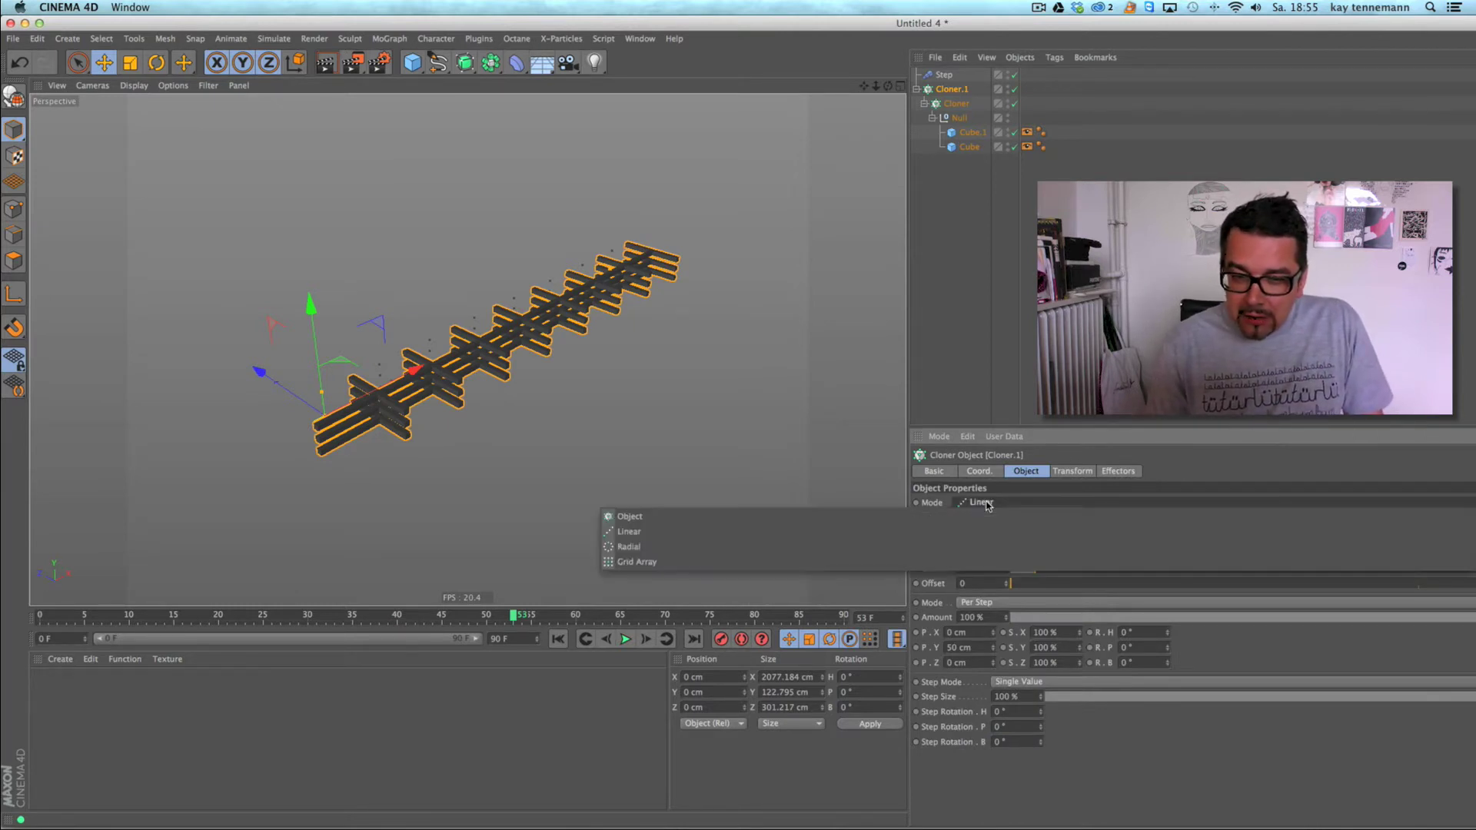
click(939, 546)
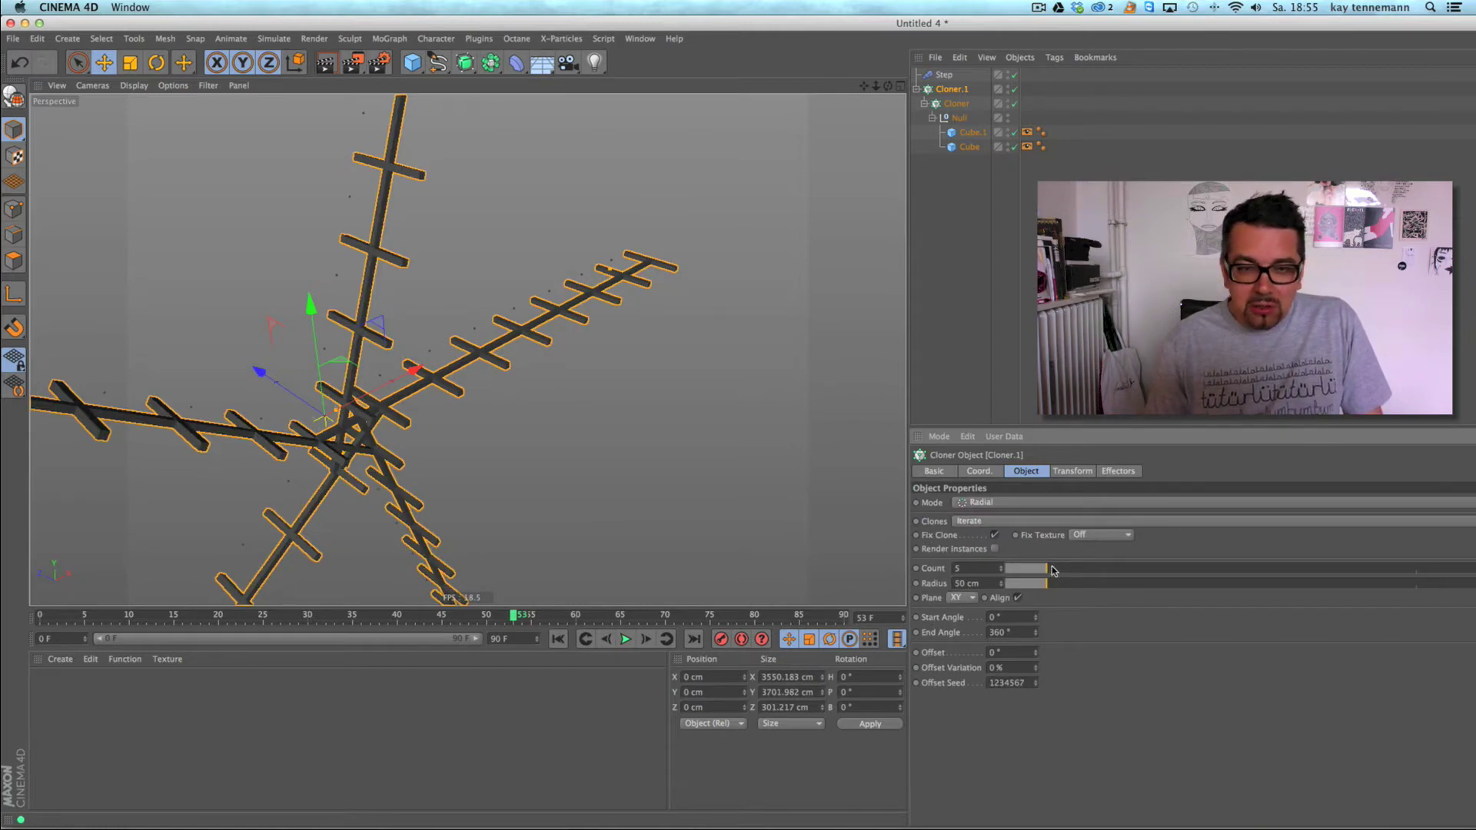
drag(1052, 570, 1145, 570)
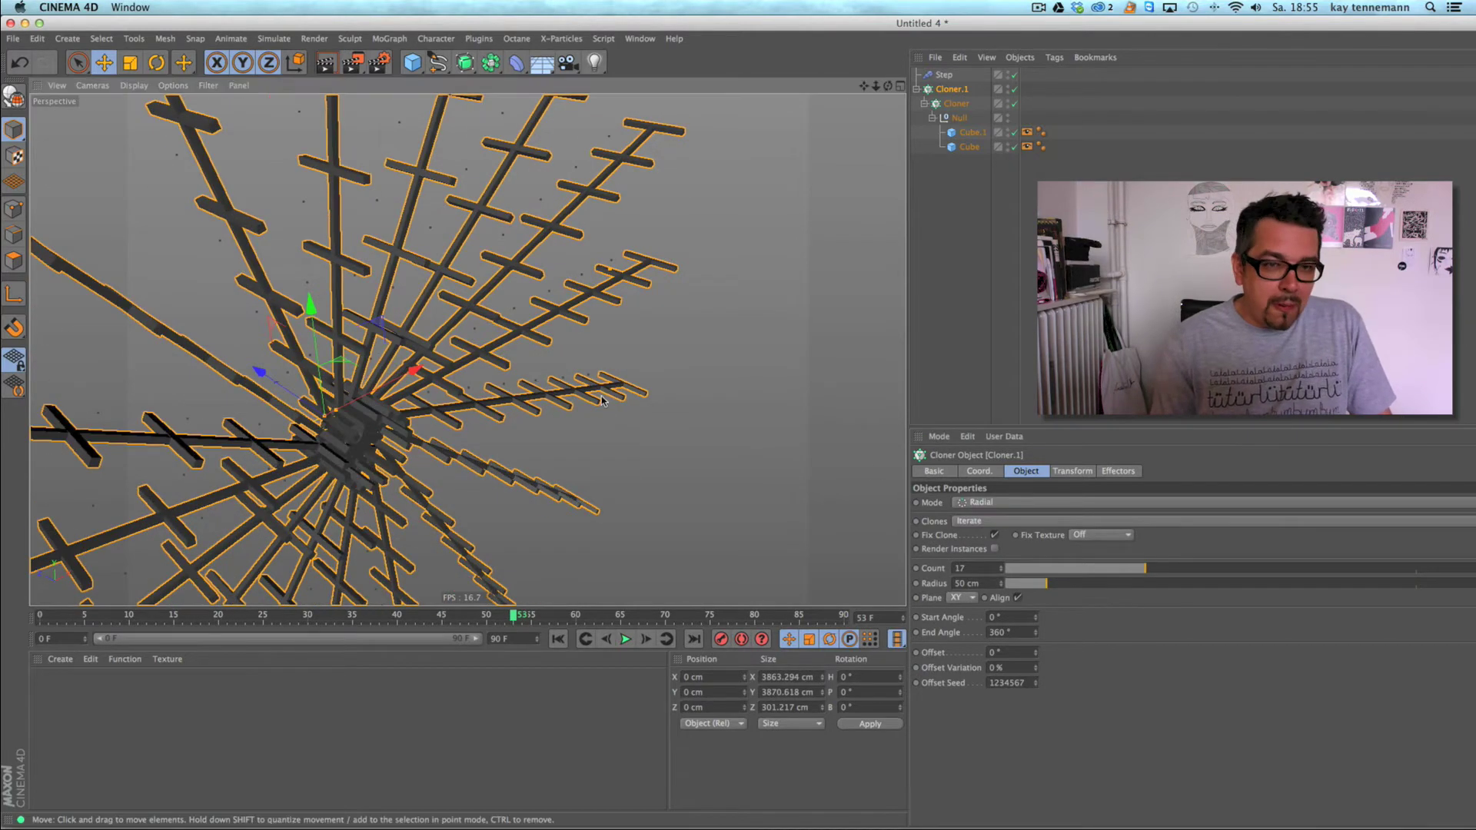
alt+right_drag(605, 396, 458, 469)
alt+drag(530, 444, 359, 103)
- Try rotating the radial clones in heading and bank through the outer Cloner's transform, and reset both angles to 0°
click(1071, 470)
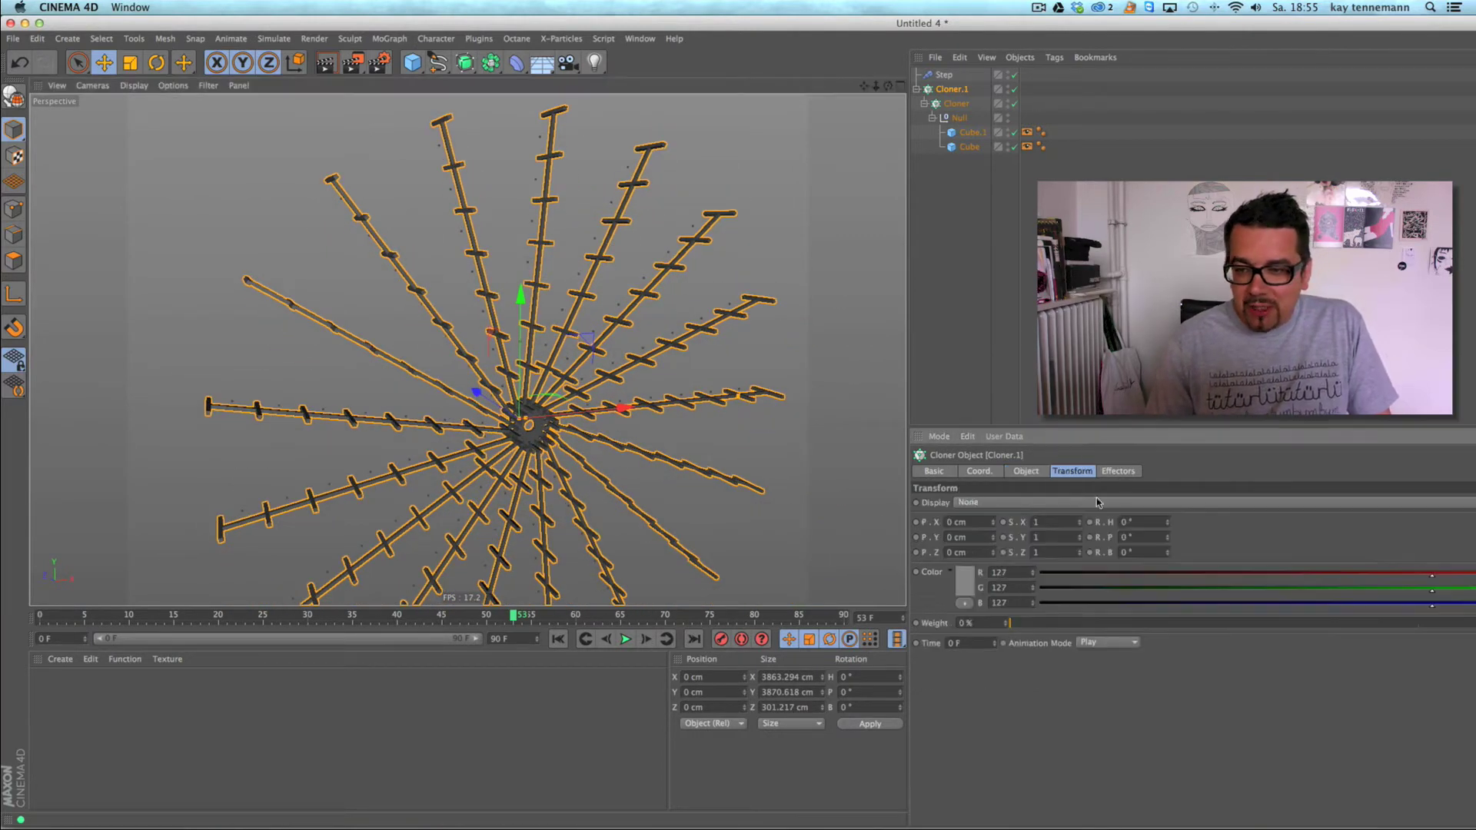
mouse_move(1169, 525)
mouse_down()
mouse_move(1170, 550)
mouse_move(1165, 461)
mouse_up()
text(0)
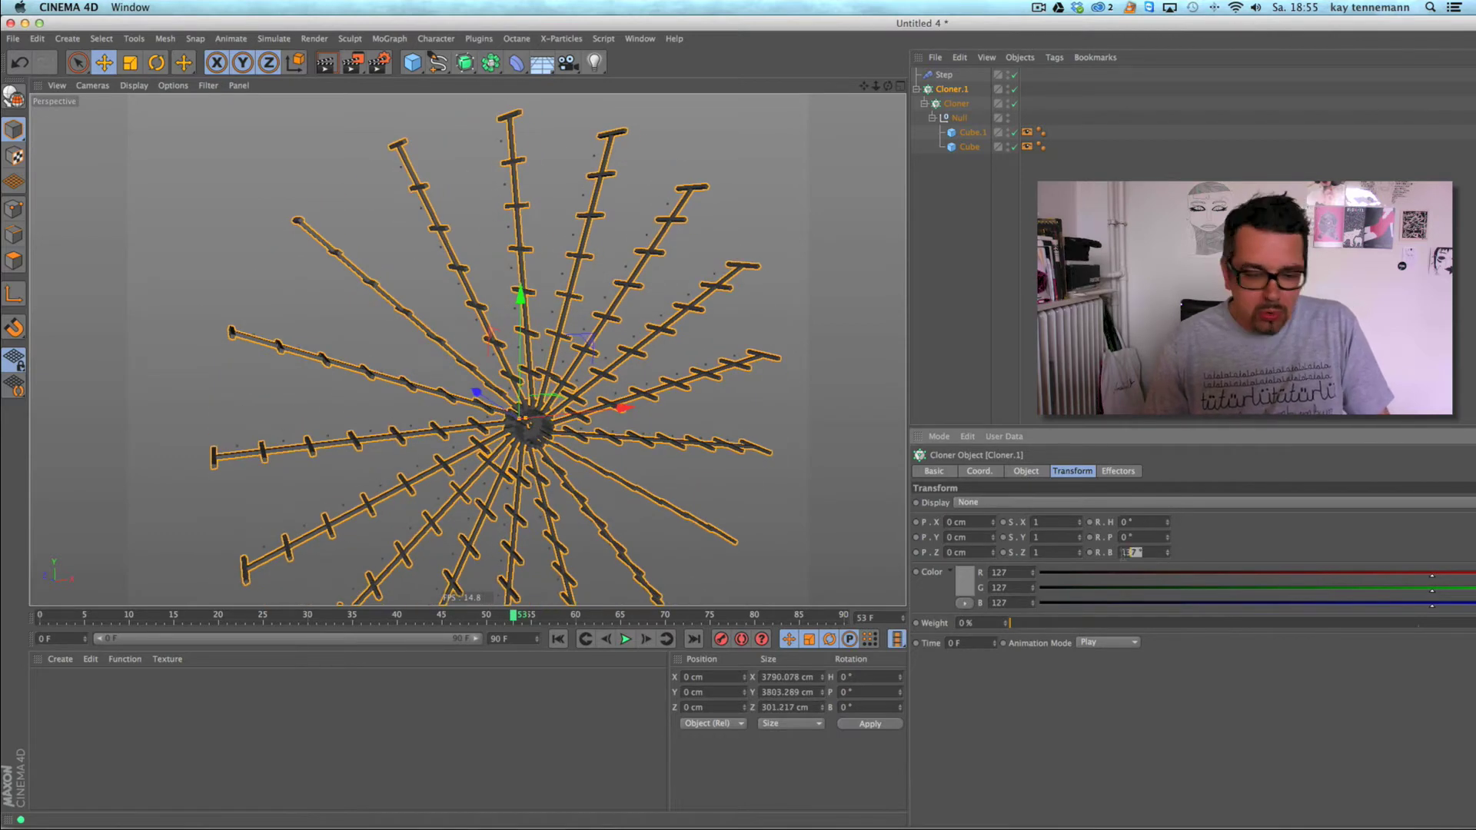
click(1122, 554)
text(0)
key(Return)
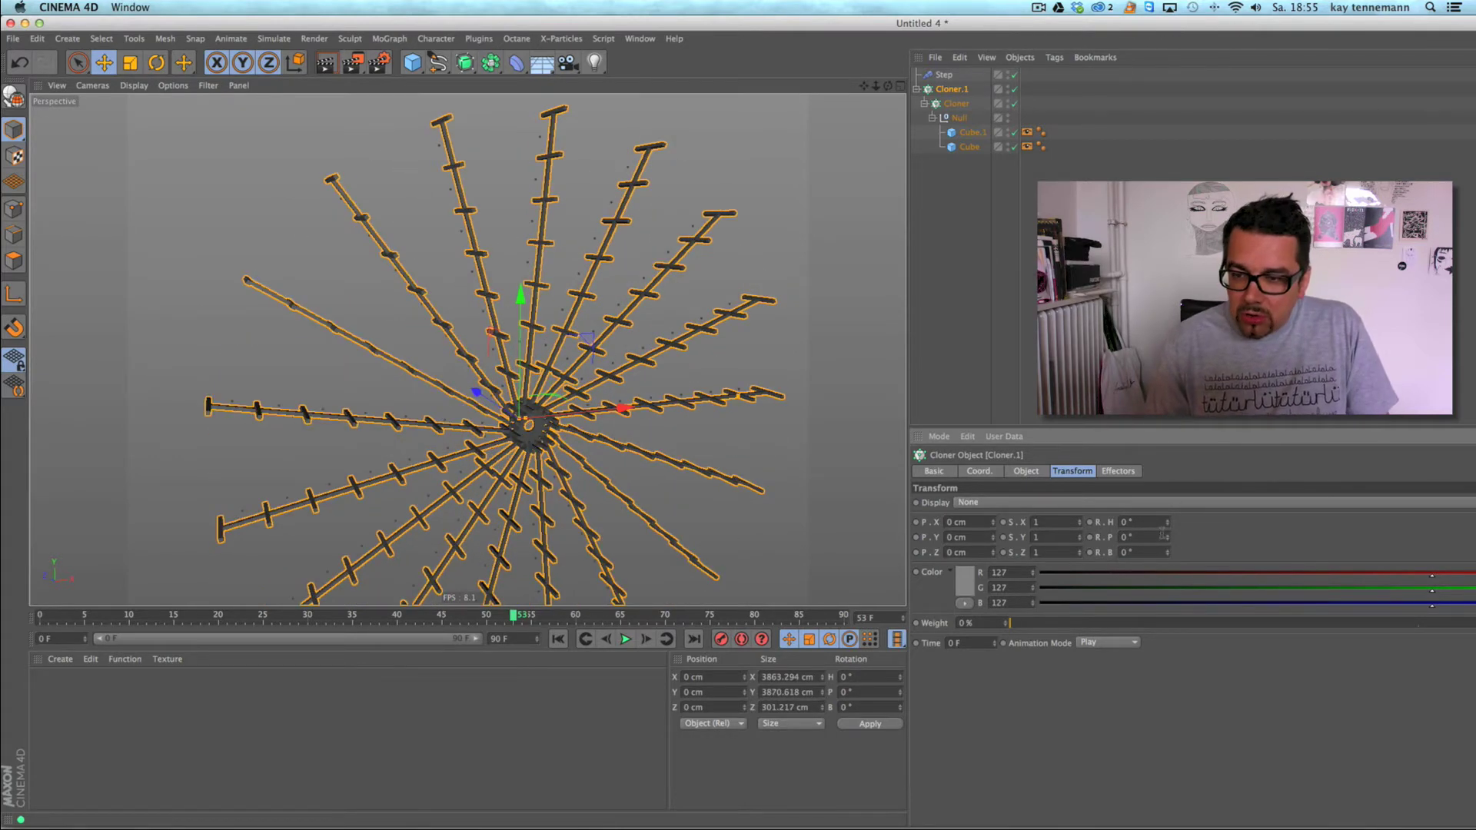
- Set the outer Cloner's transform pitch rotation to 81° so the radial arms turn flat
mouse_move(1168, 537)
mouse_down()
mouse_move(1164, 455)
mouse_move(1165, 472)
mouse_up()
alt+drag(546, 312, 513, 281)
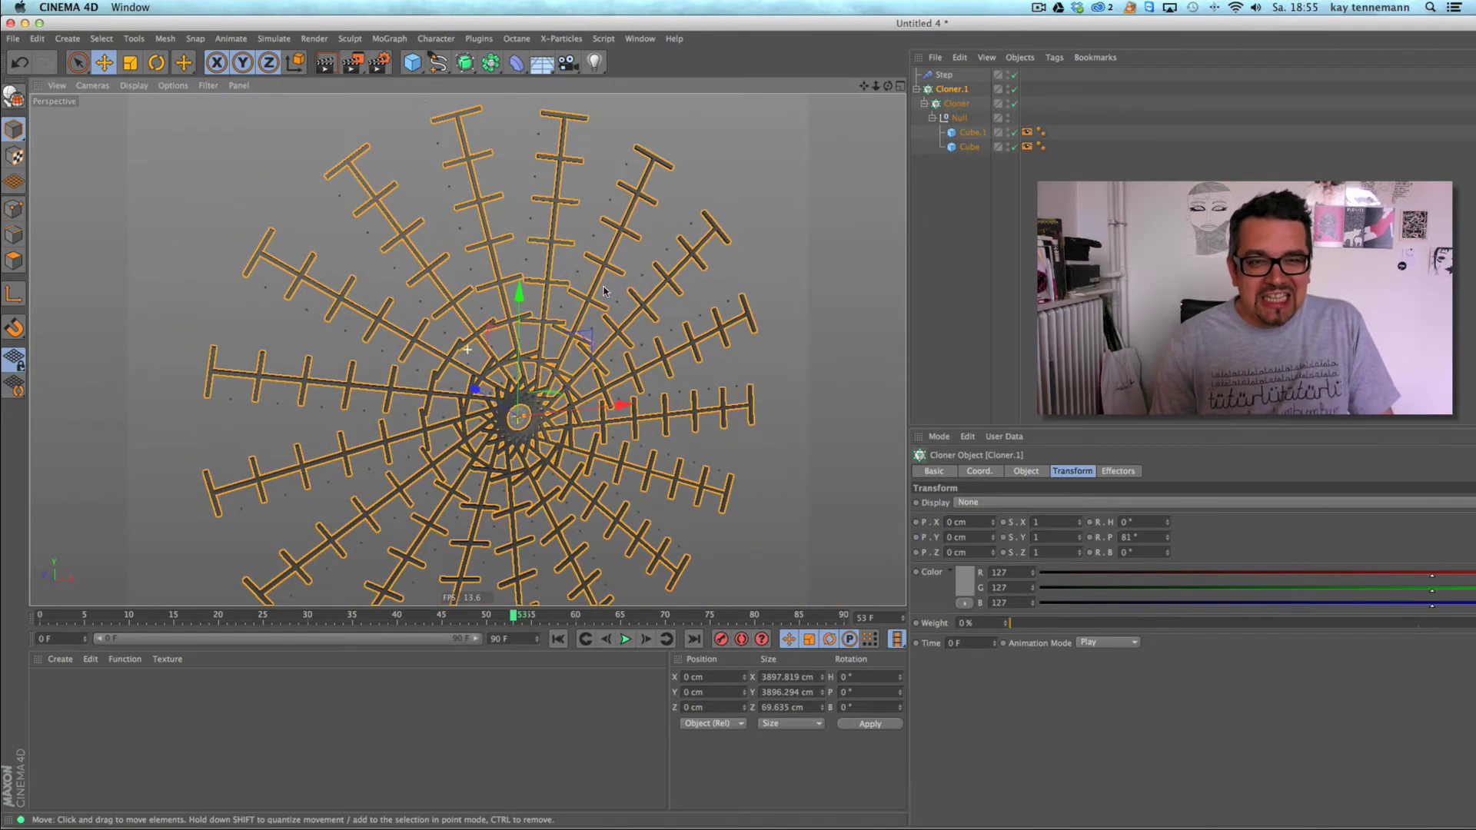
alt+right_drag(571, 302, 604, 343)
alt+middle_drag(652, 407, 611, 403)
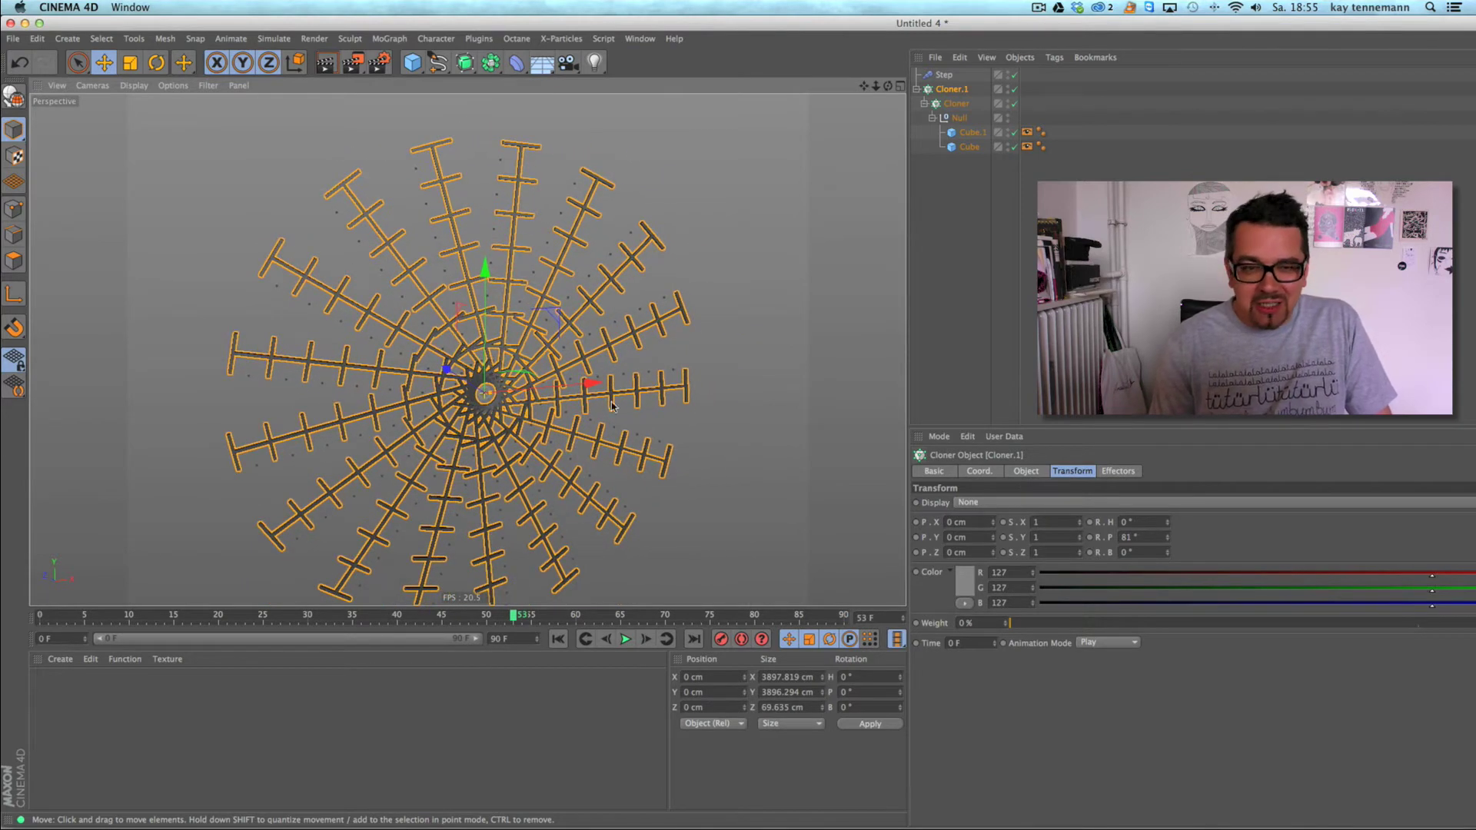
alt+right_drag(468, 350, 533, 381)
alt+middle_drag(534, 381, 525, 360)
- Deselect everything, play the radial structure's growth from frame 0, and stop it around frame 51
click(558, 638)
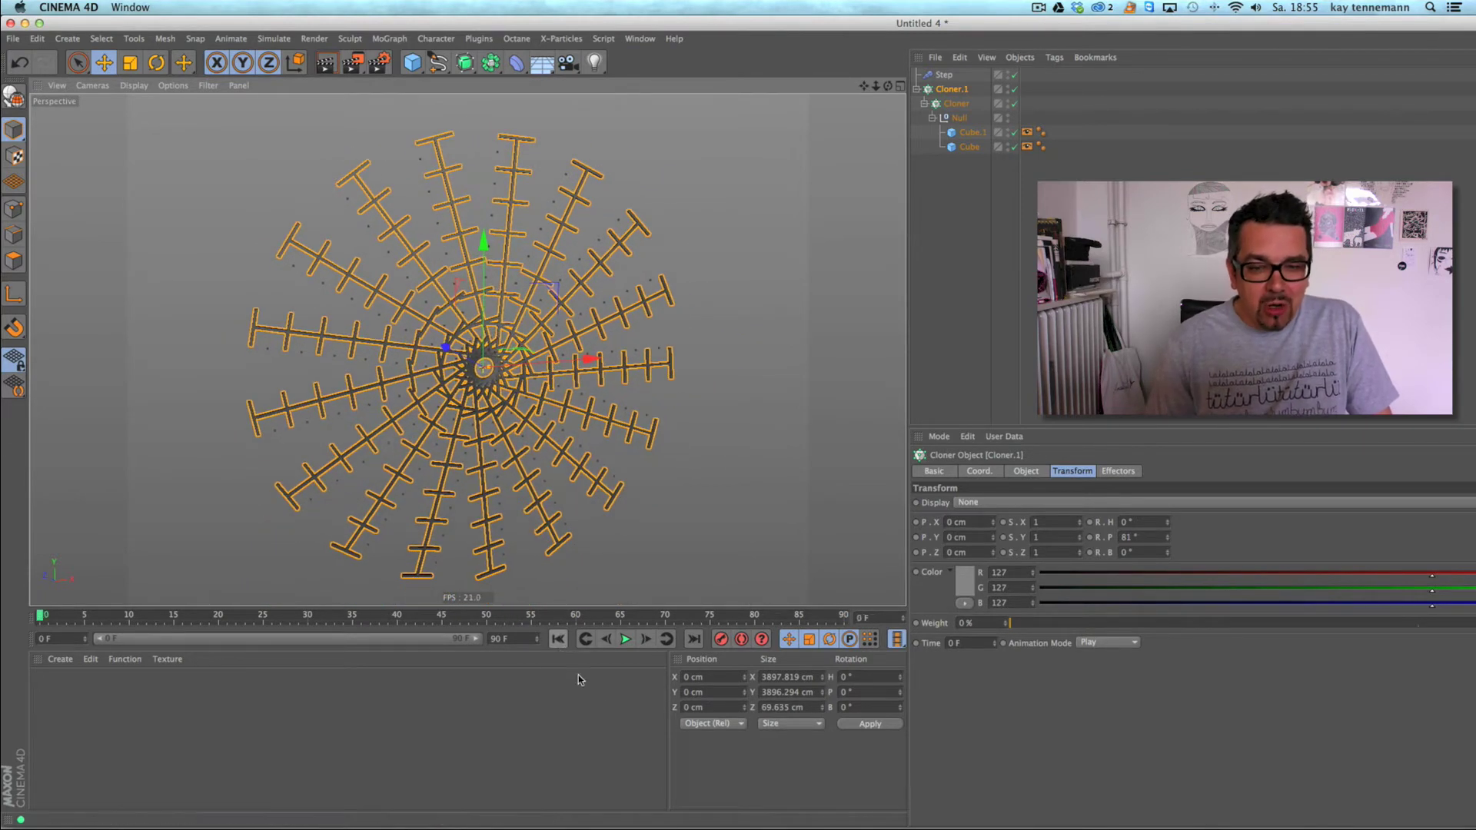
click(818, 410)
click(626, 638)
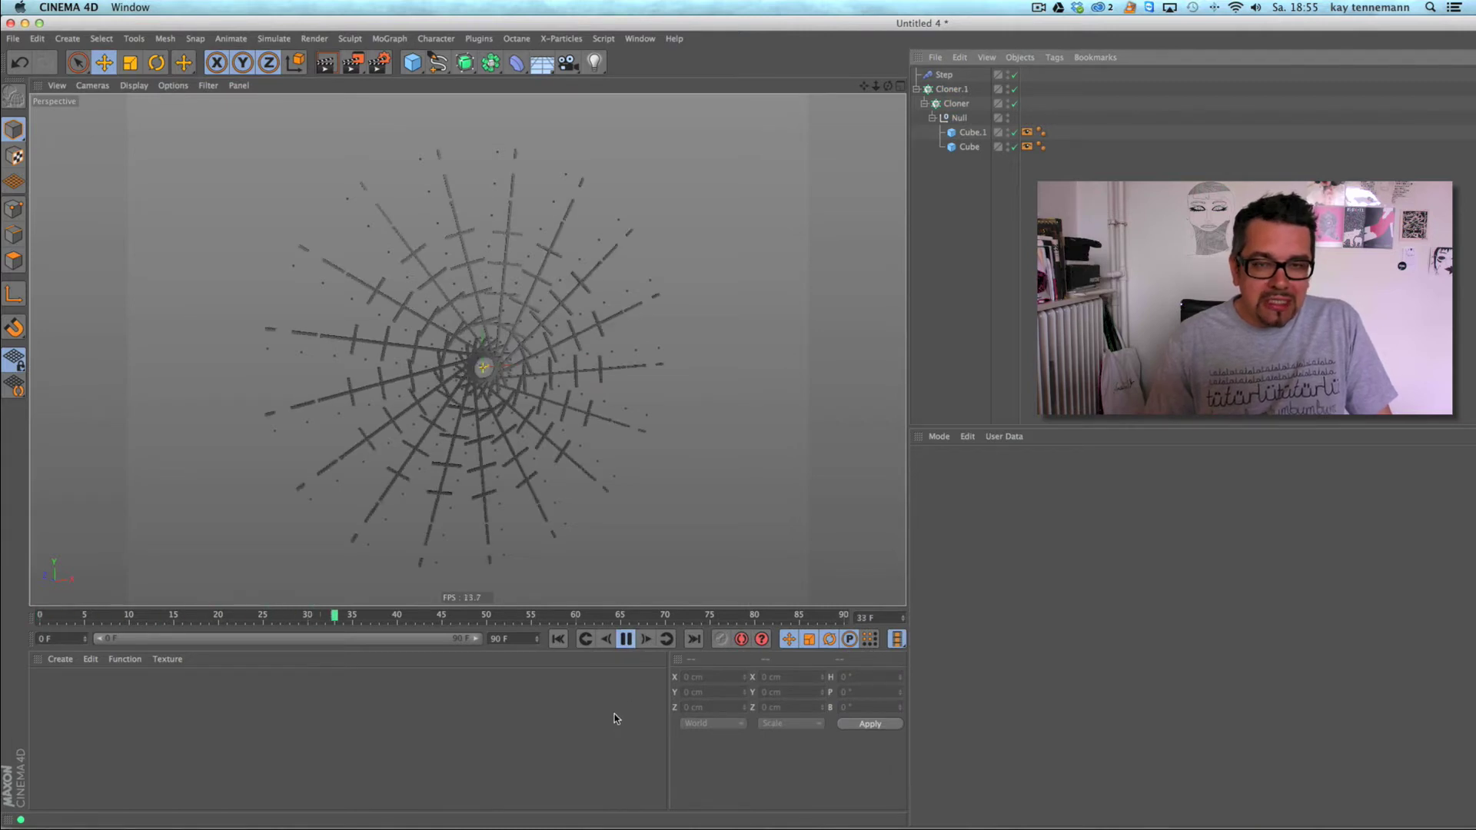
click(626, 639)
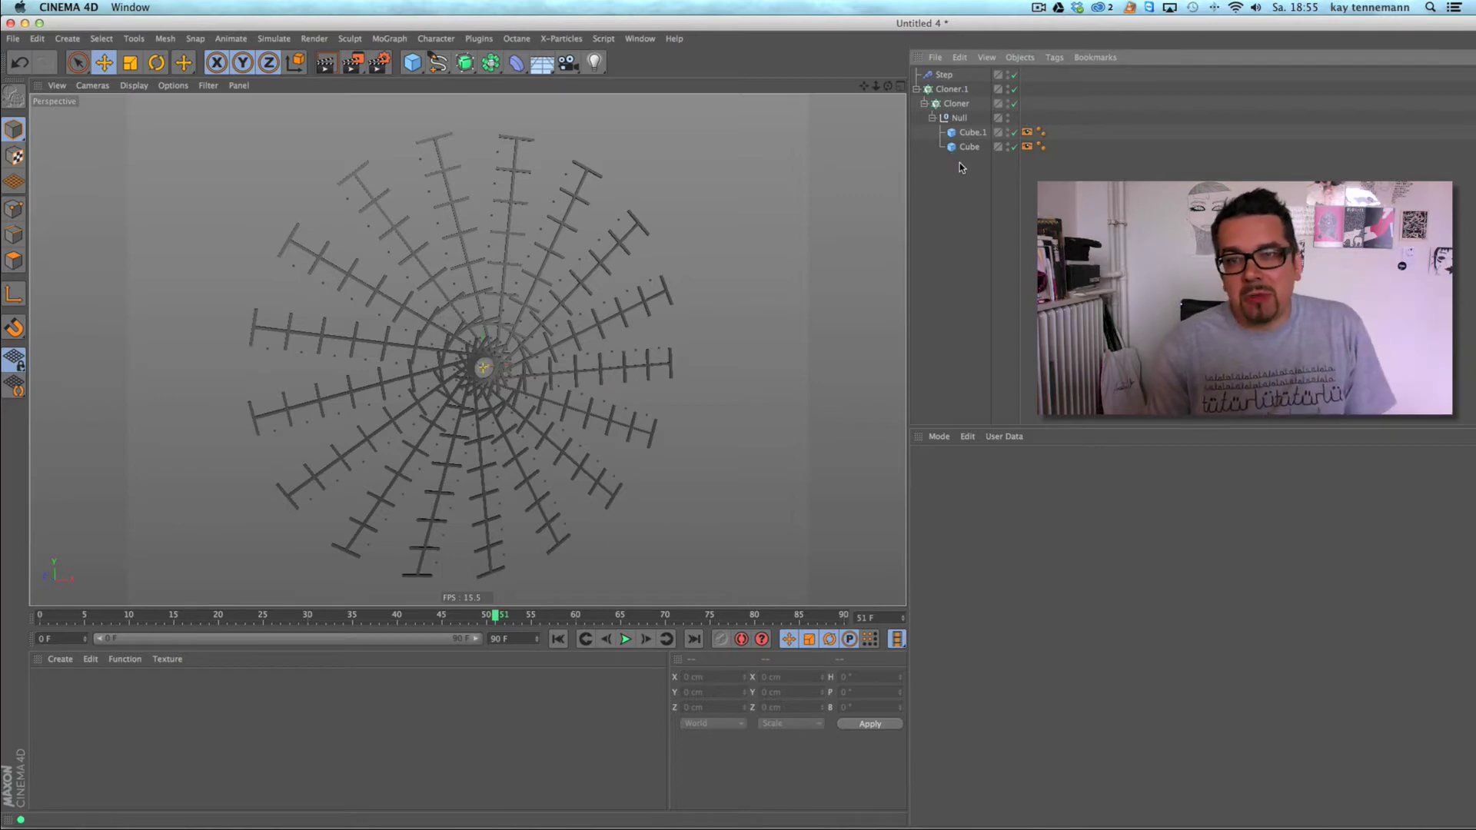
- Set the Step effector's Time Offset to 15 frames
click(956, 104)
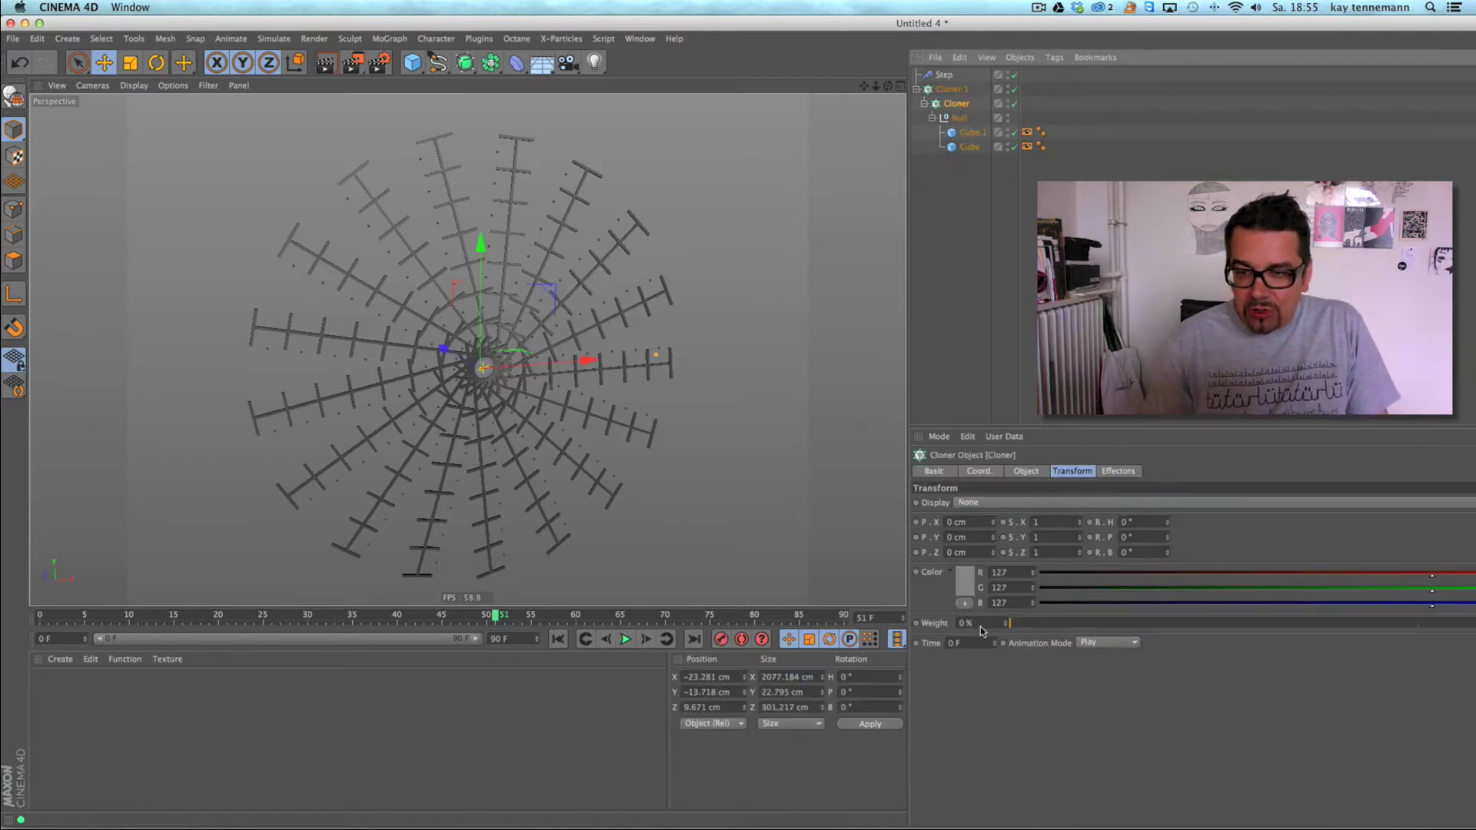
click(1027, 472)
click(944, 75)
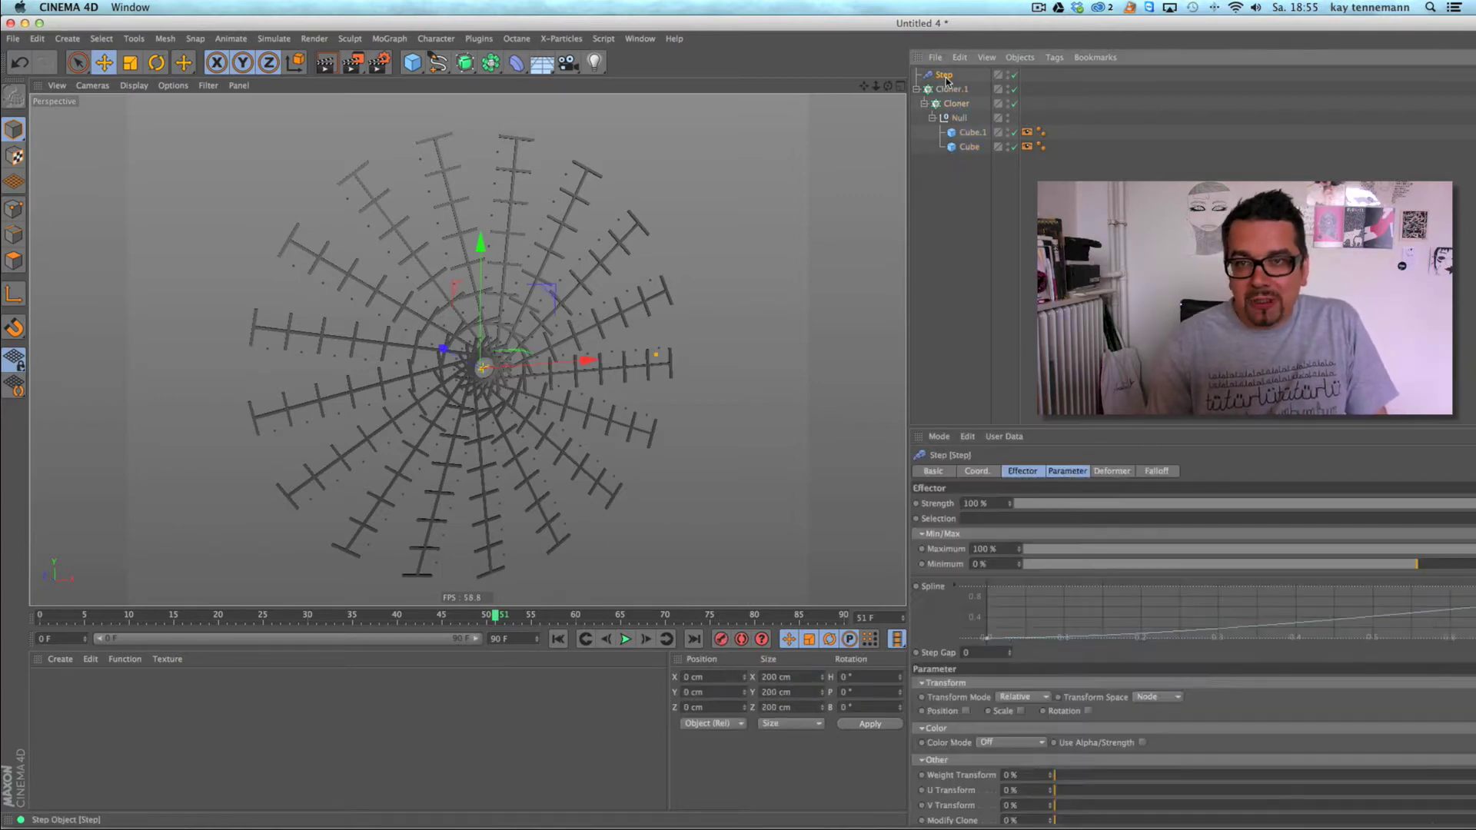
click(1062, 472)
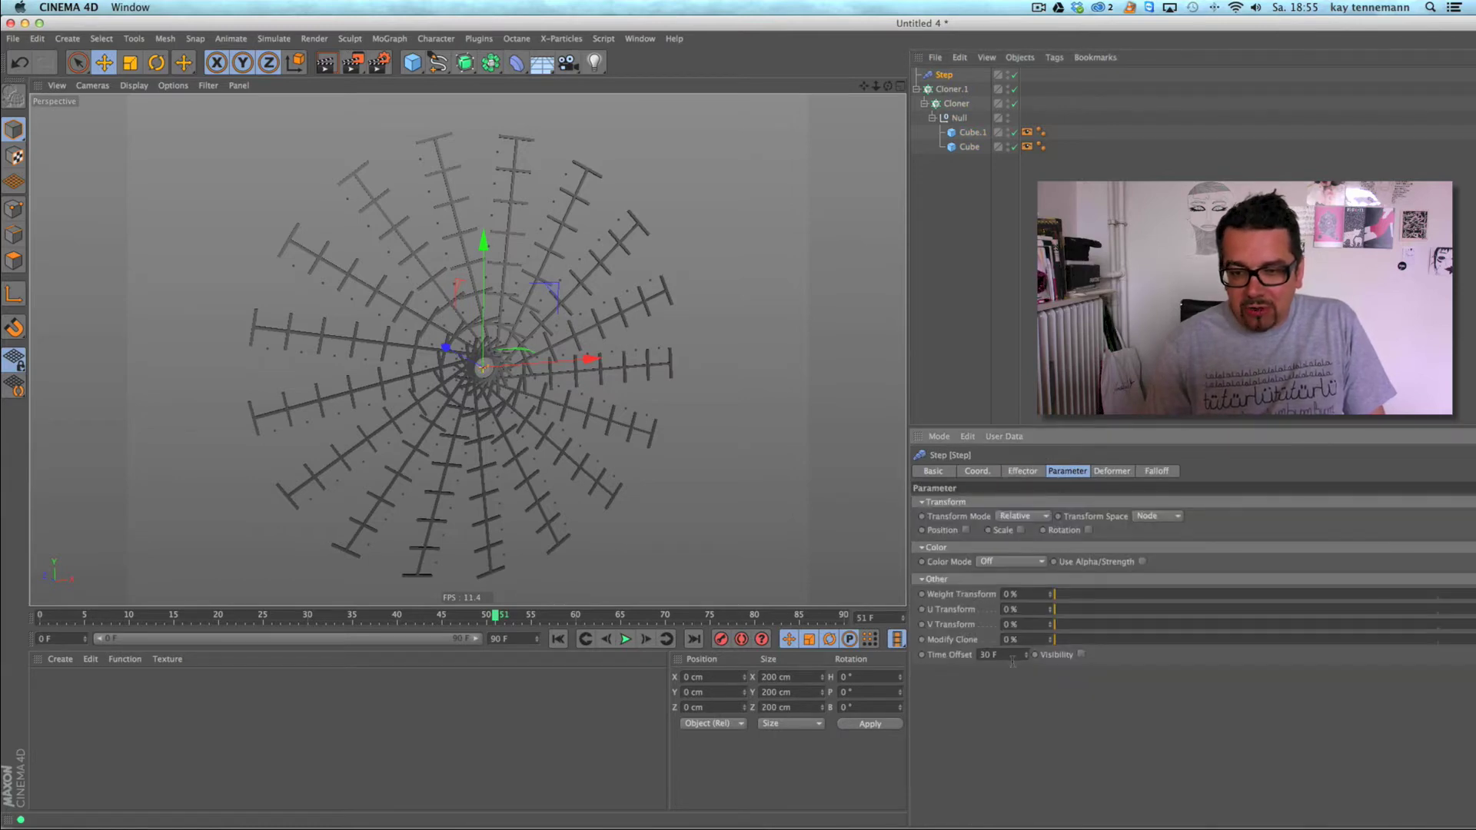
text(15)
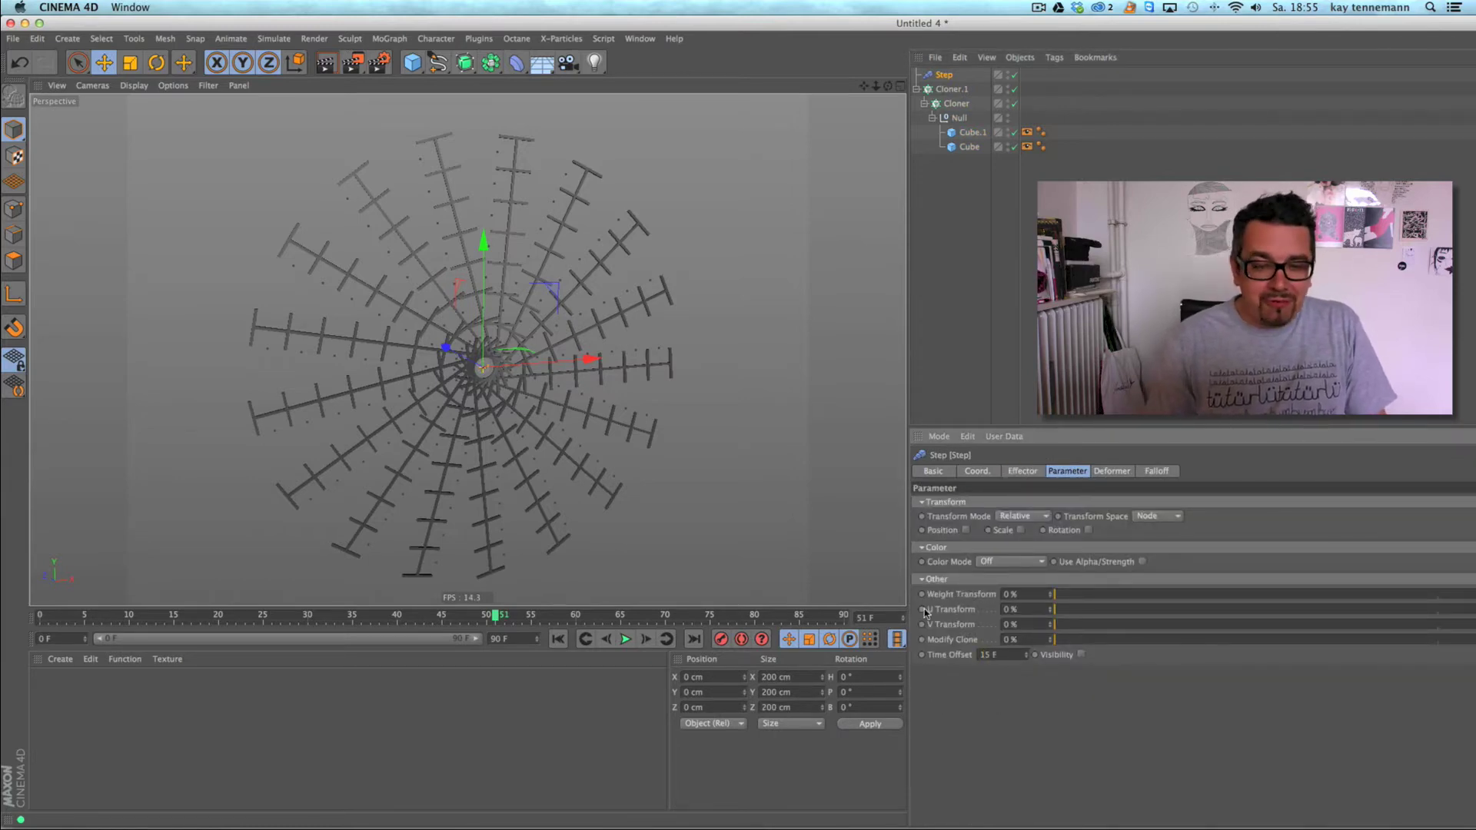
- Play the radial animation from frame 0 with the shorter offset and stop it around frame 46
click(557, 638)
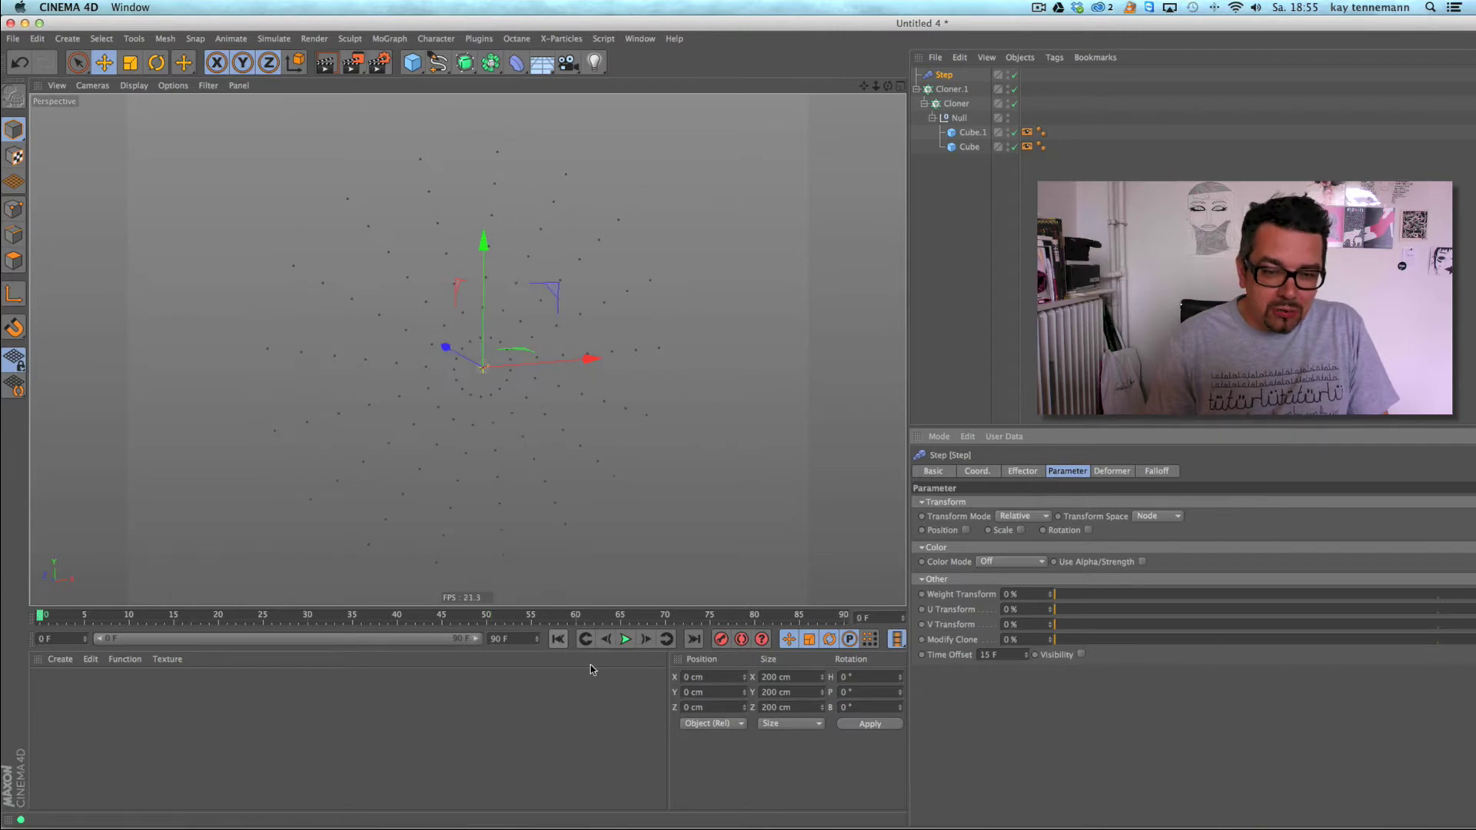
click(624, 638)
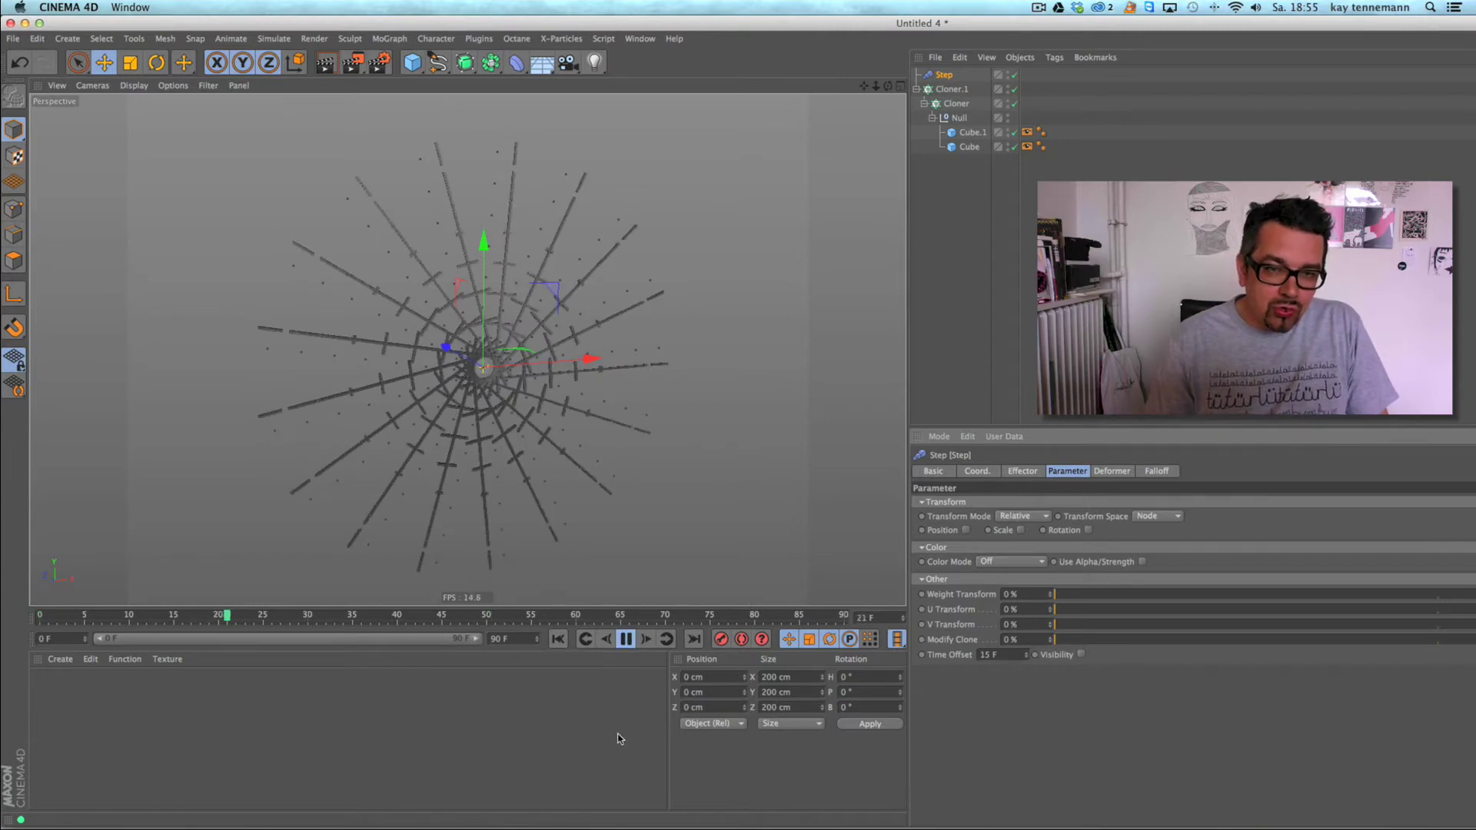
click(626, 640)
mouse_move(543, 488)
alt+mouse_down()
mouse_move(558, 456)
mouse_move(538, 486)
mouse_move(608, 455)
alt+mouse_up()
- Try Object mode on the outer Cloner
click(949, 88)
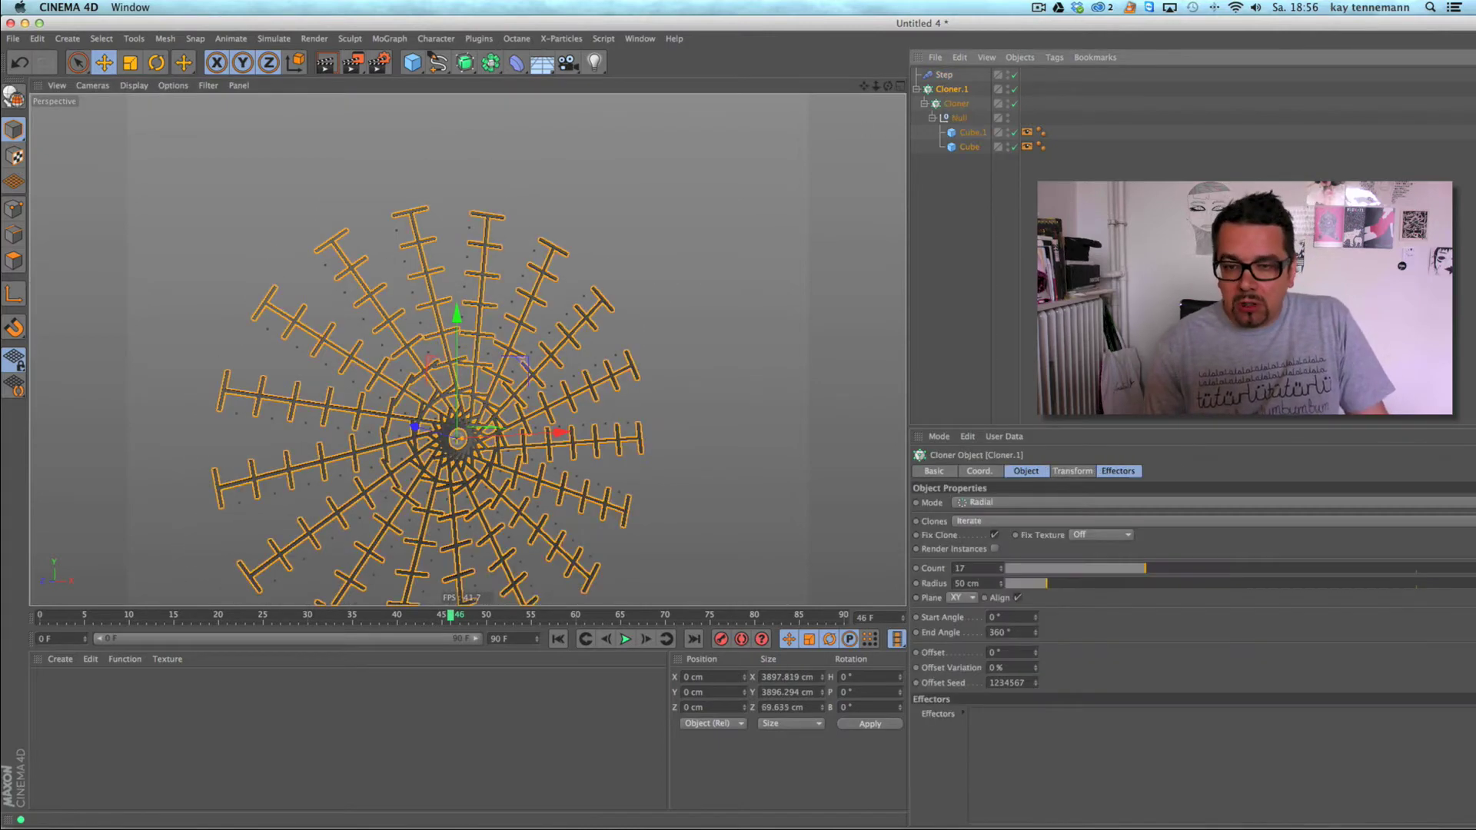
click(994, 503)
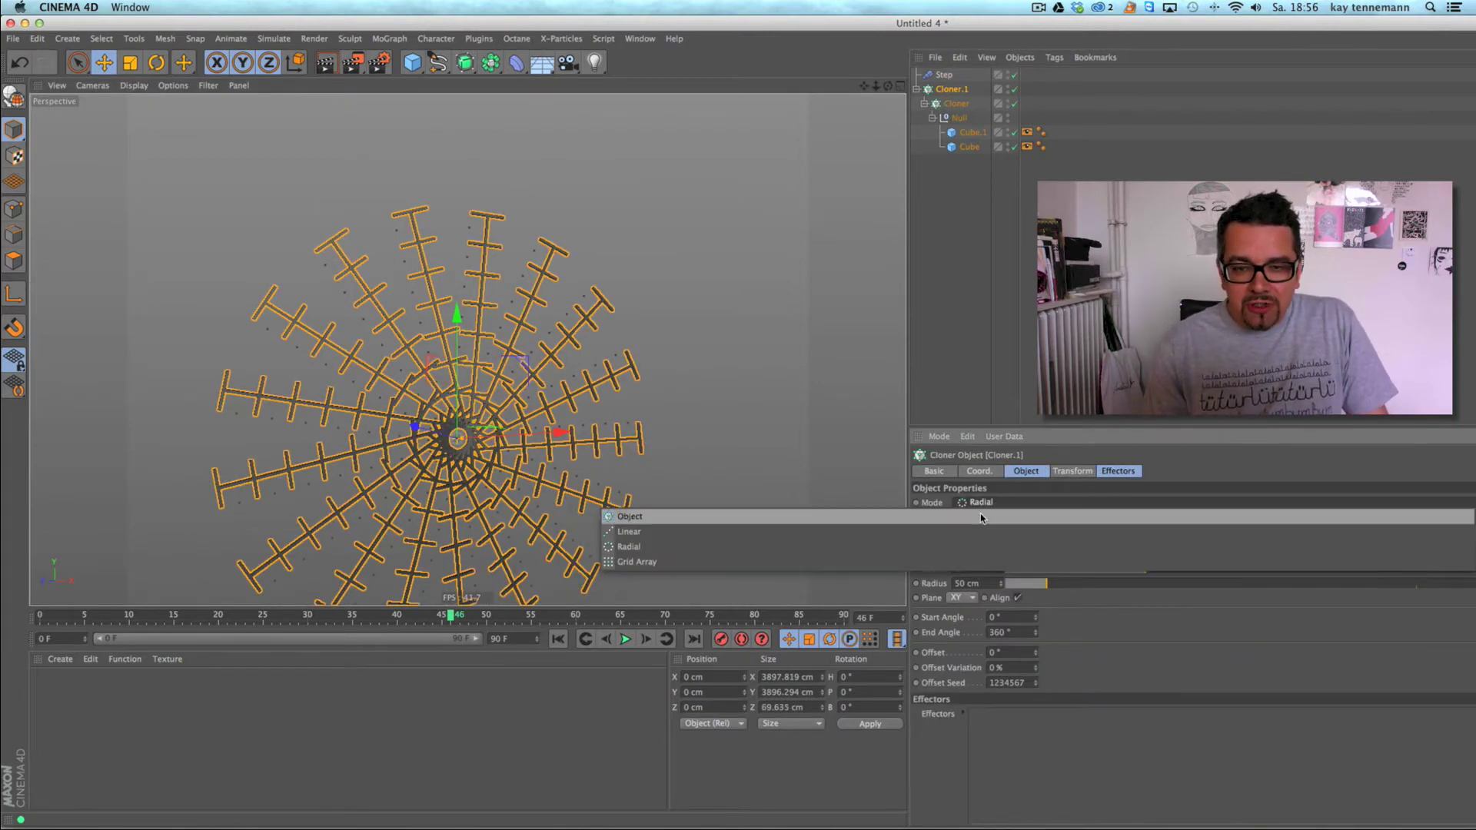
click(981, 517)
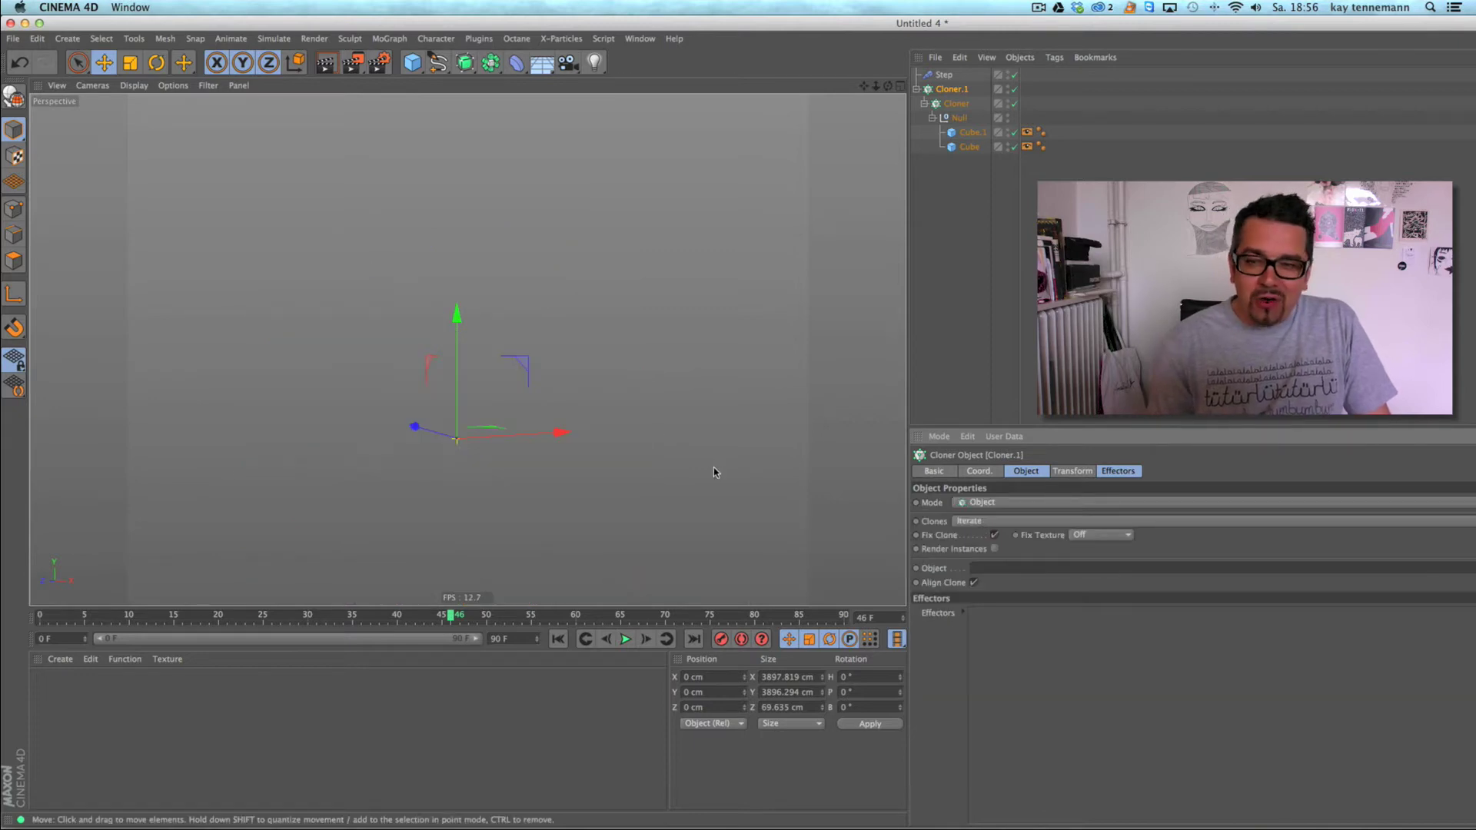
- Set the outer Cloner to Linear mode and increase the vertical spacing between its three clones
click(980, 505)
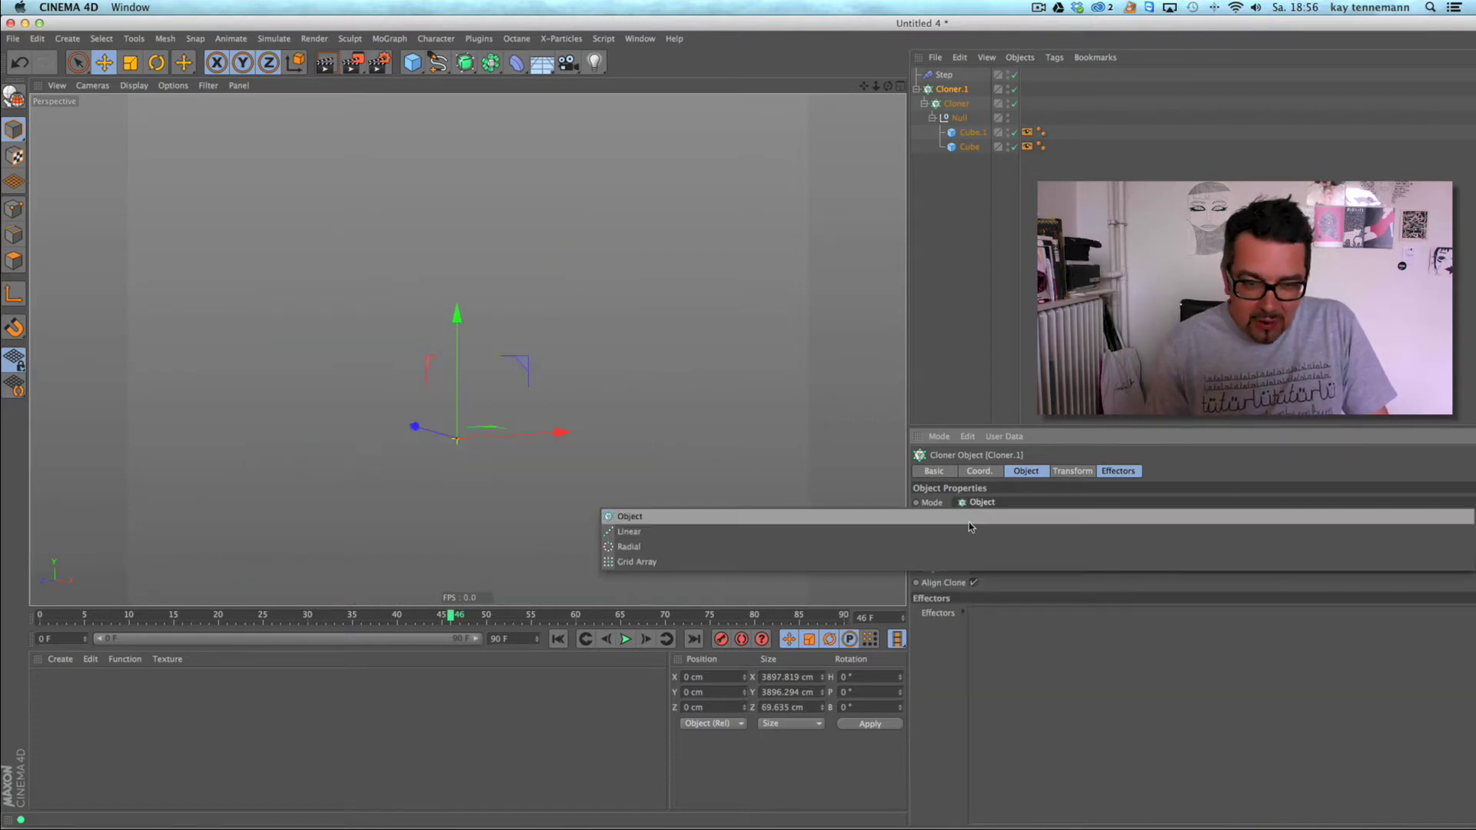
click(969, 522)
alt+drag(631, 501, 529, 444)
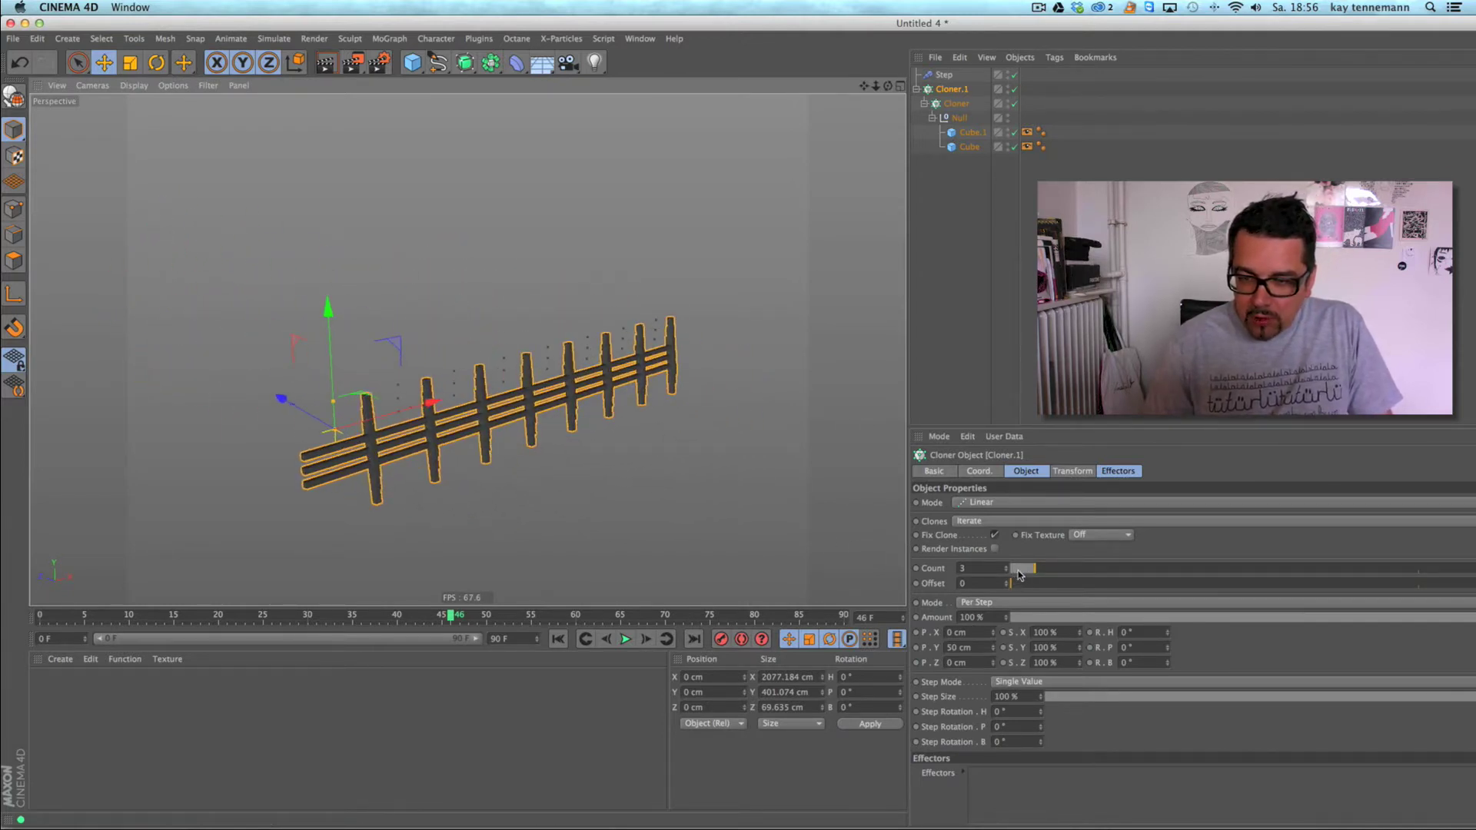
drag(995, 646, 971, 678)
mouse_move(593, 452)
alt+mouse_down()
mouse_move(726, 420)
mouse_move(600, 442)
alt+mouse_up()
- Reset the outer Cloner's transform pitch rotation to 0°
click(1076, 472)
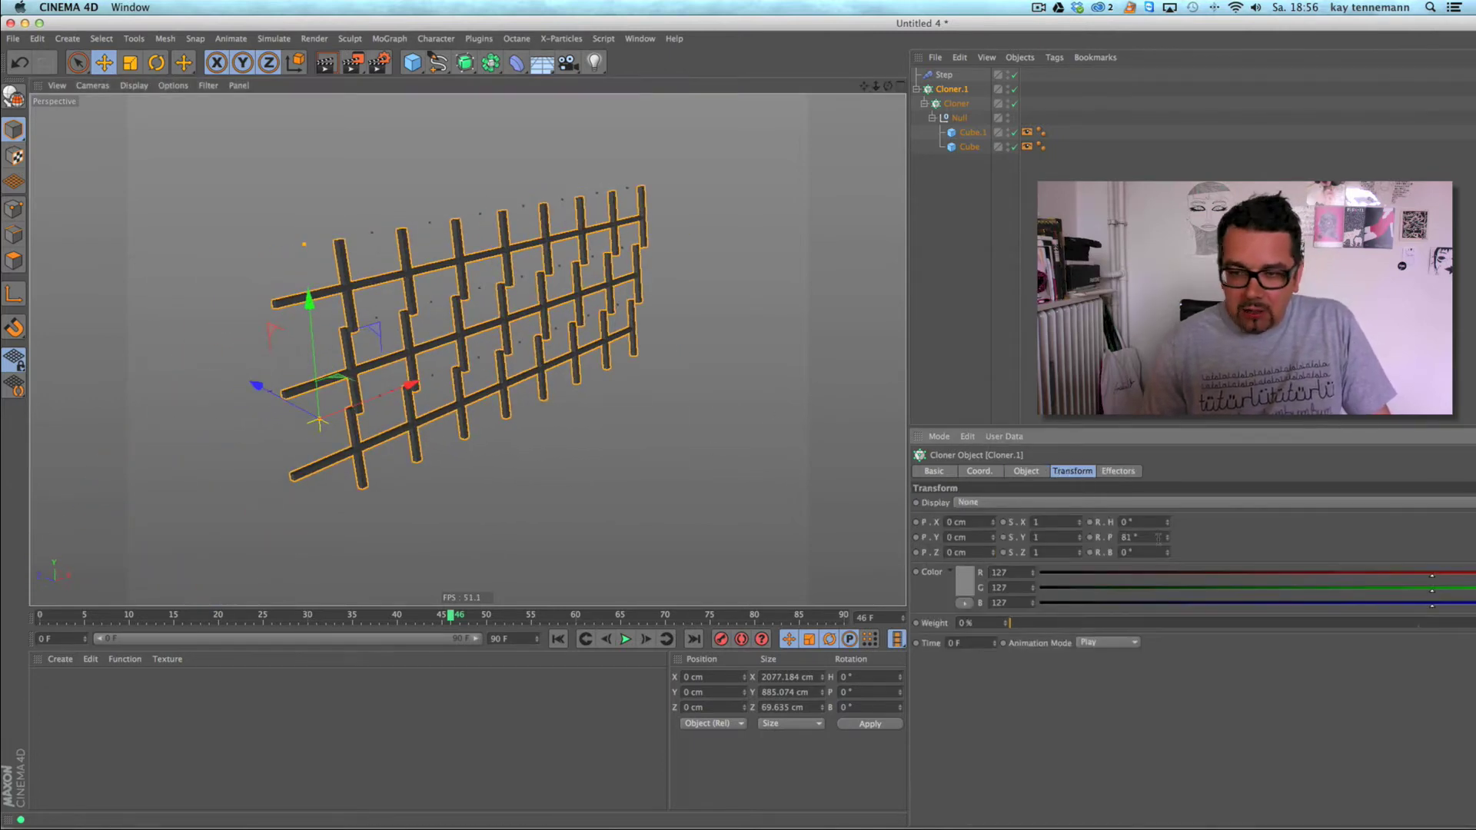
key(Return)
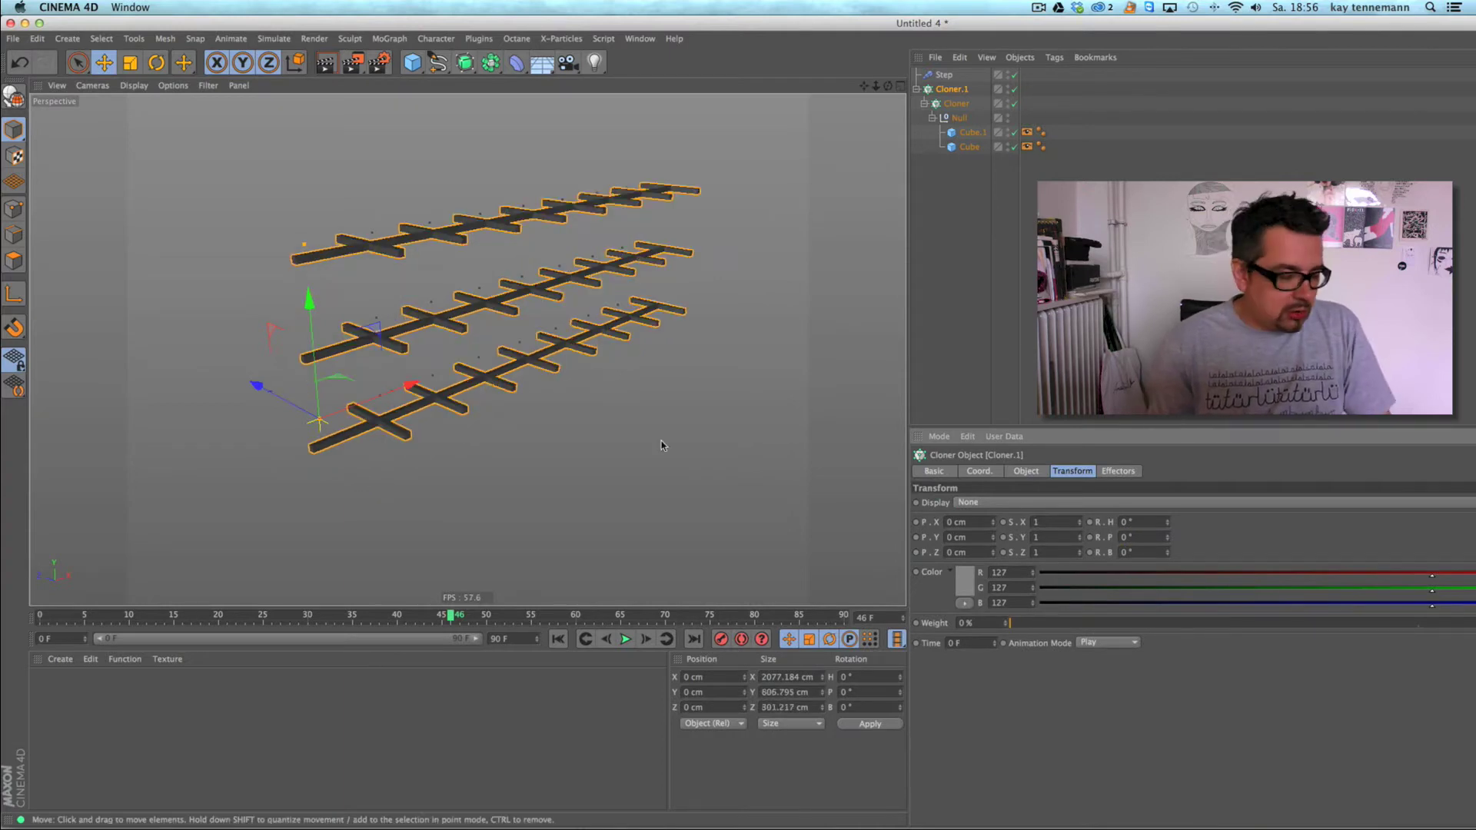
mouse_move(508, 347)
alt+mouse_down()
mouse_move(467, 349)
mouse_move(504, 438)
mouse_move(504, 414)
mouse_move(667, 401)
alt+mouse_up()
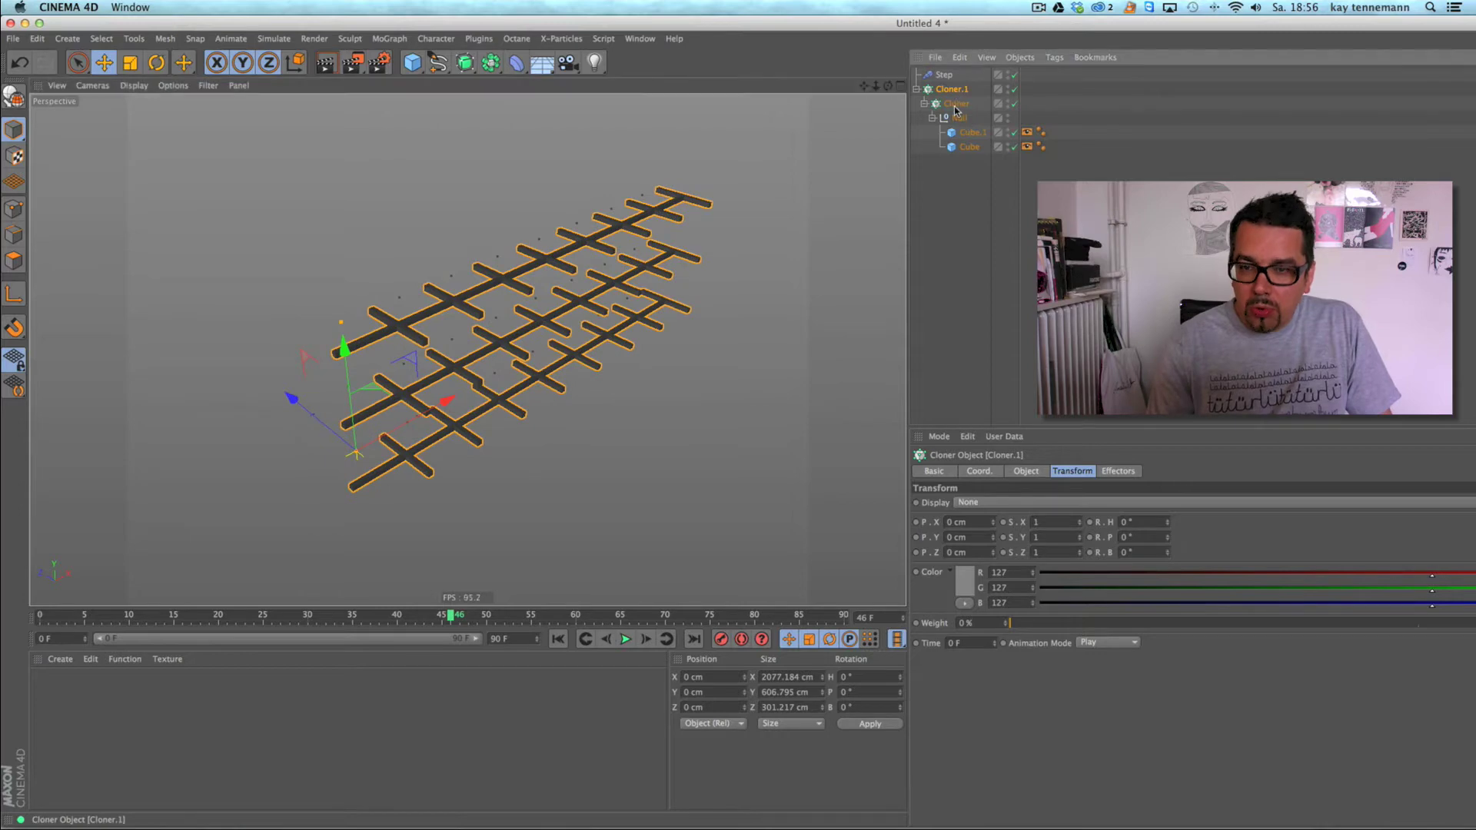
- Space the outer Cloner's linear clones 292 cm apart in Z with 0 cm in X and Y, and set its count to 7
click(1027, 471)
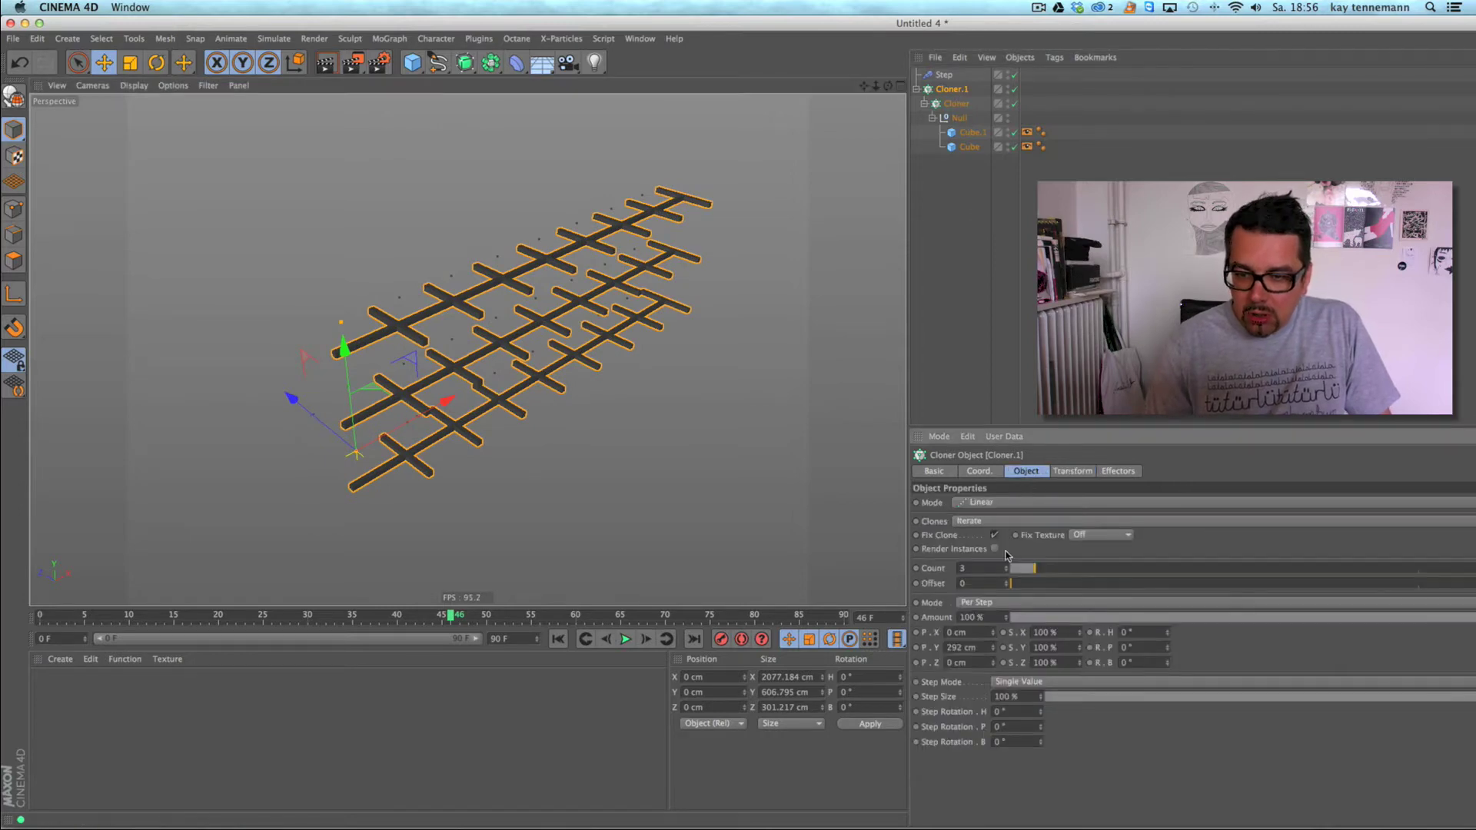
click(982, 647)
key(Return)
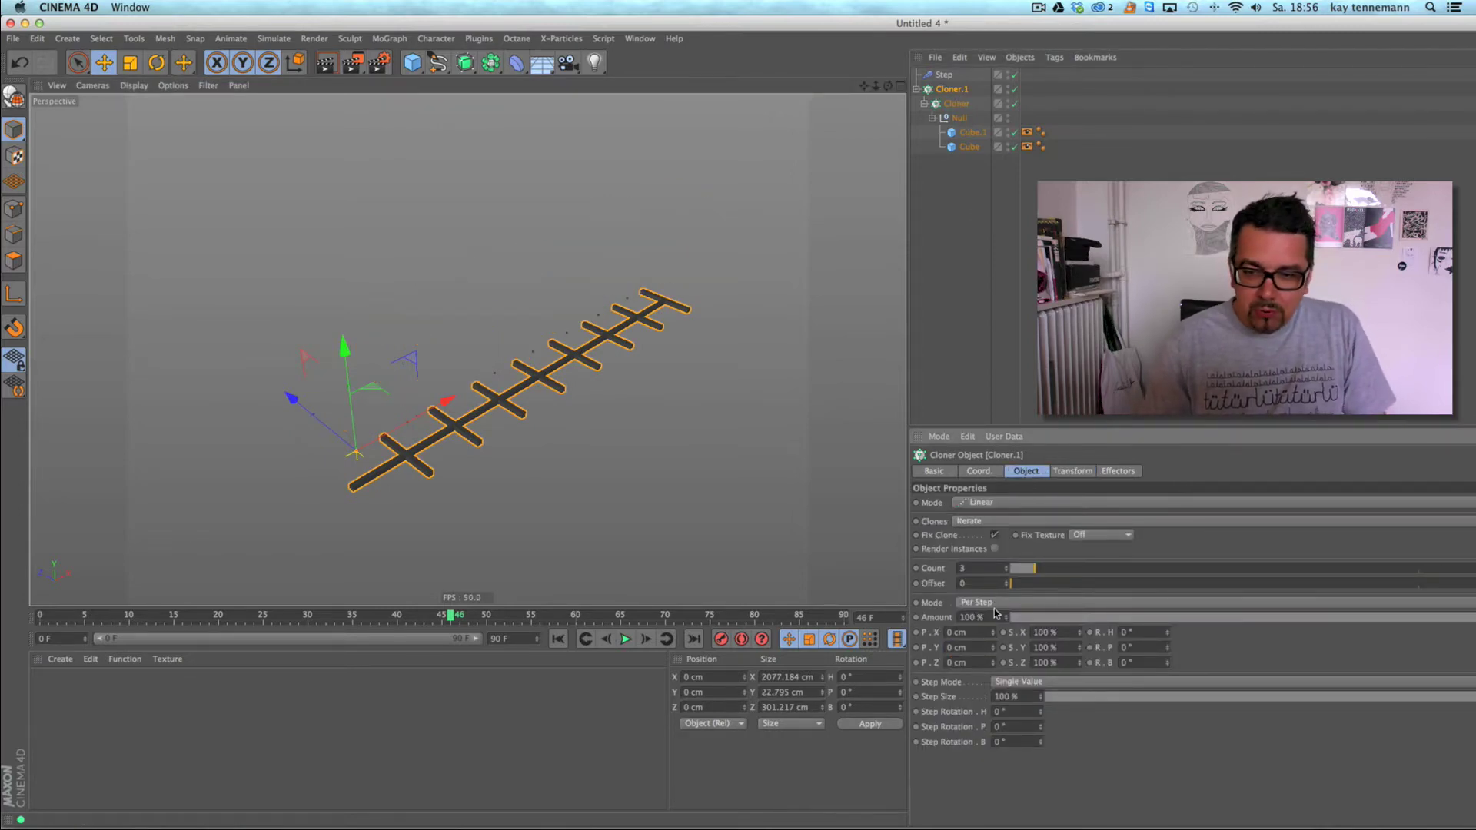
drag(992, 628, 947, 653)
text(0)
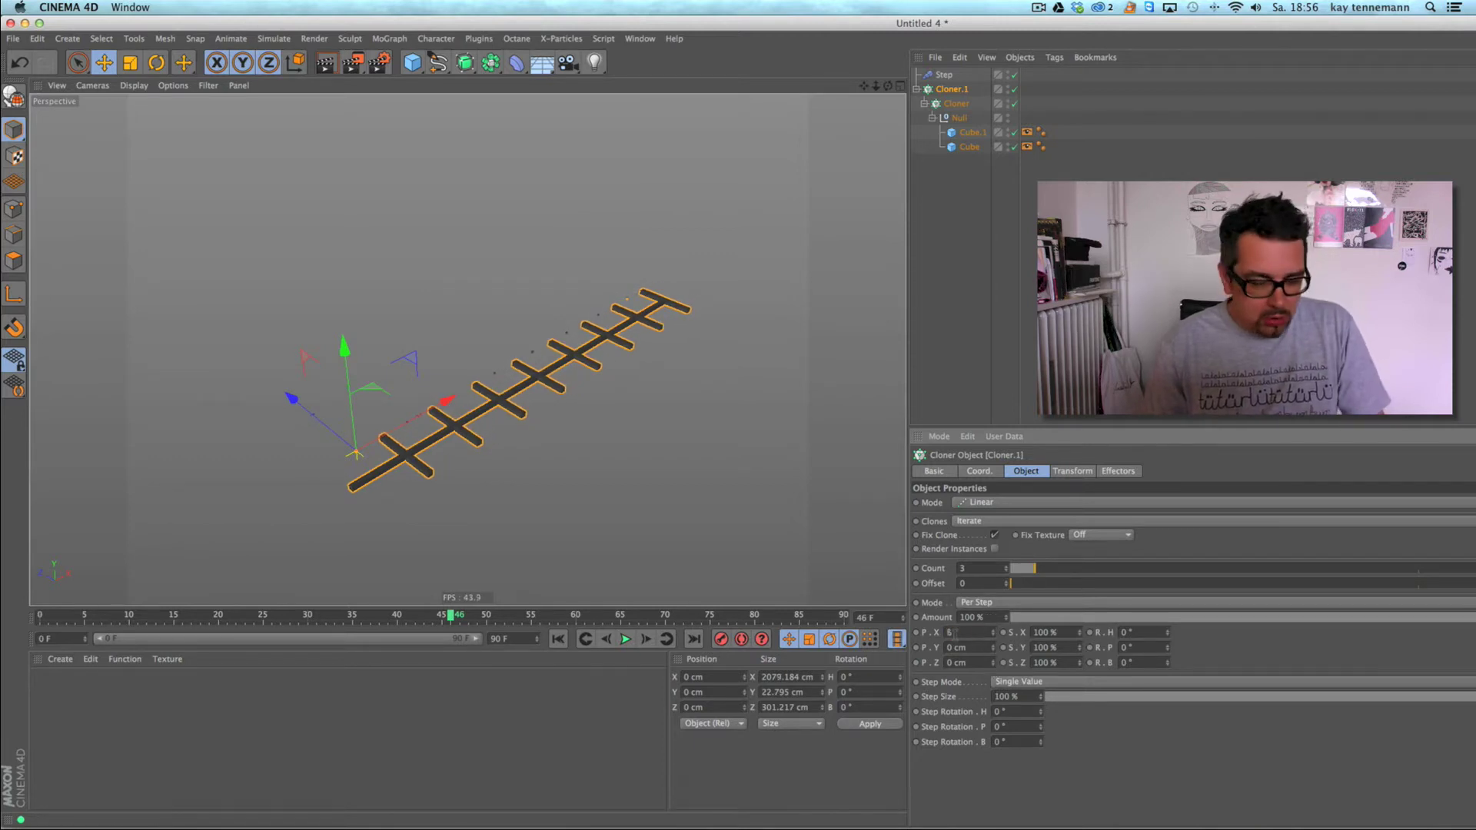
drag(993, 666, 933, 453)
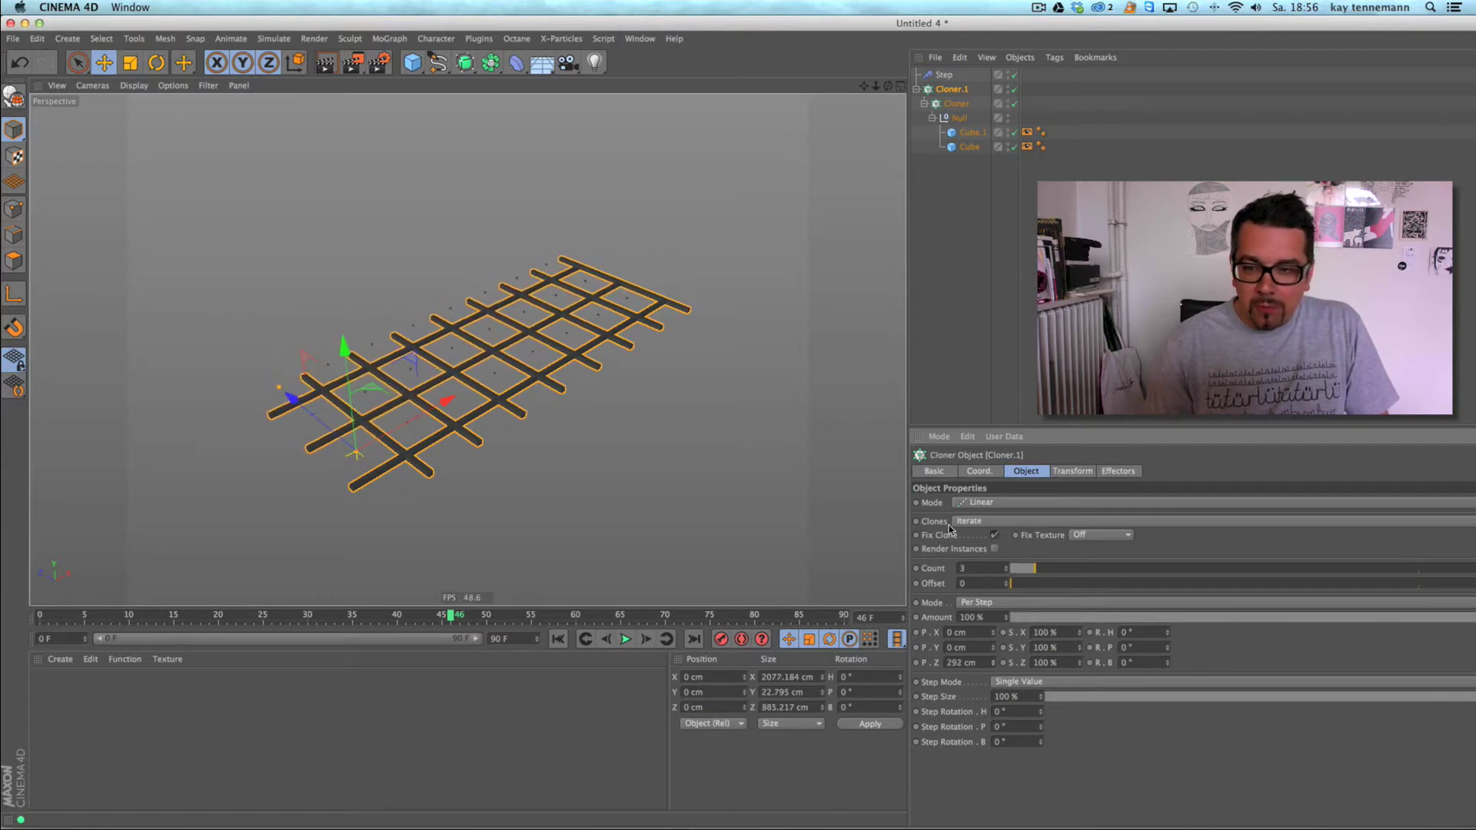
drag(1006, 568, 1005, 564)
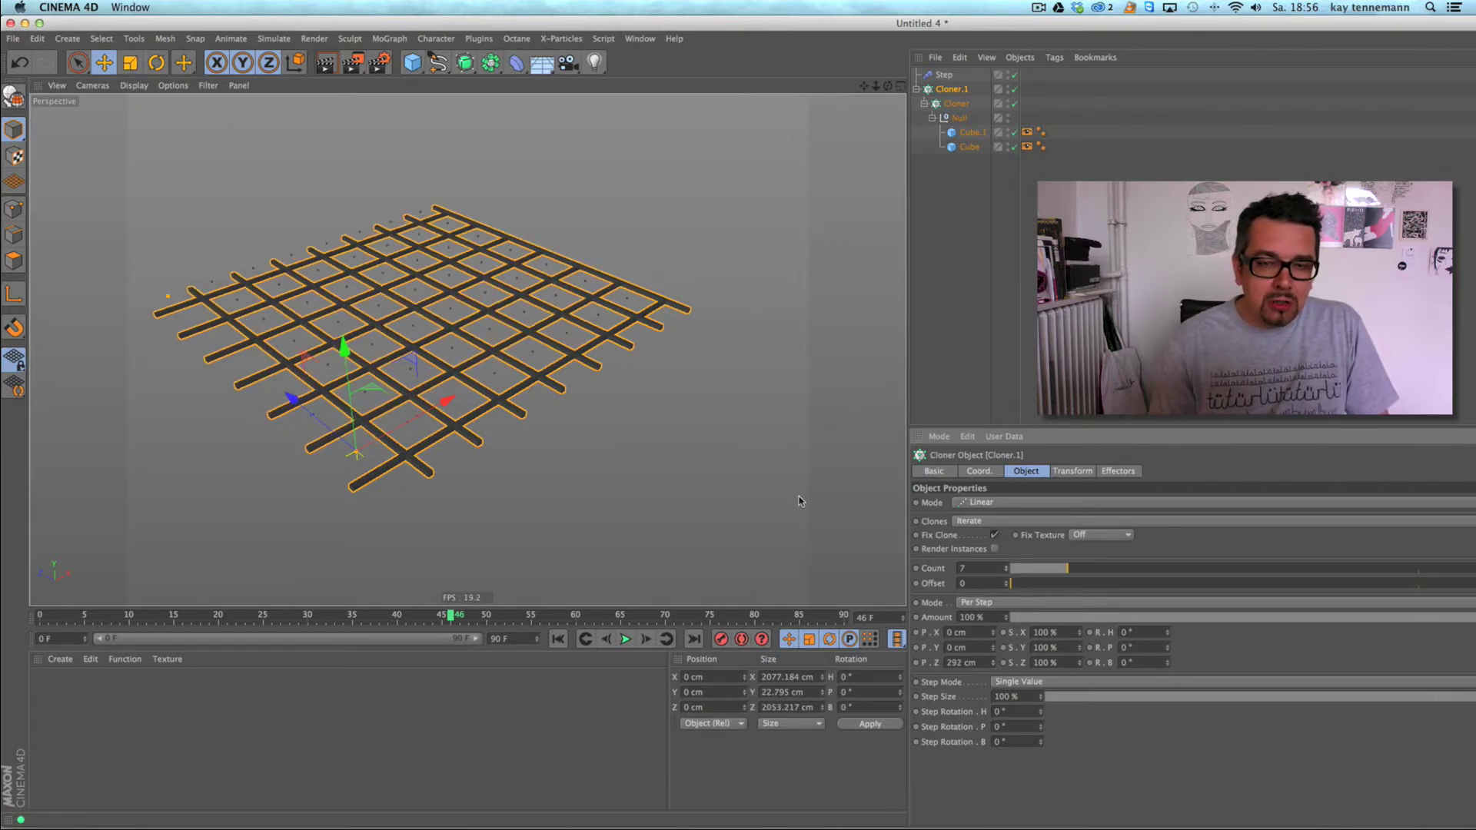
- Play the flat grid's growth animation from frame 0 and stop it around frame 46
alt+middle_drag(638, 438, 892, 453)
click(558, 639)
click(625, 639)
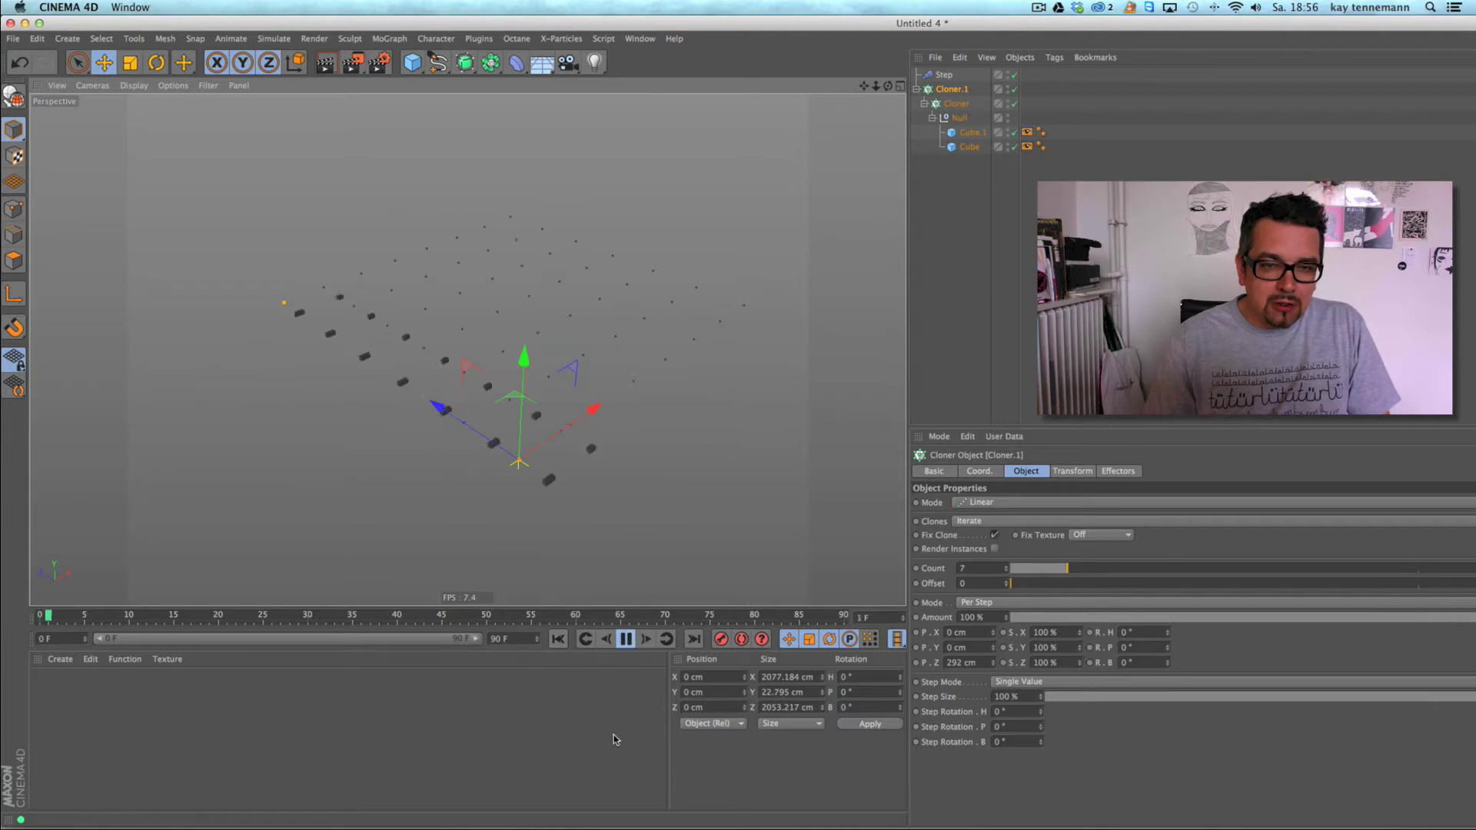
click(625, 639)
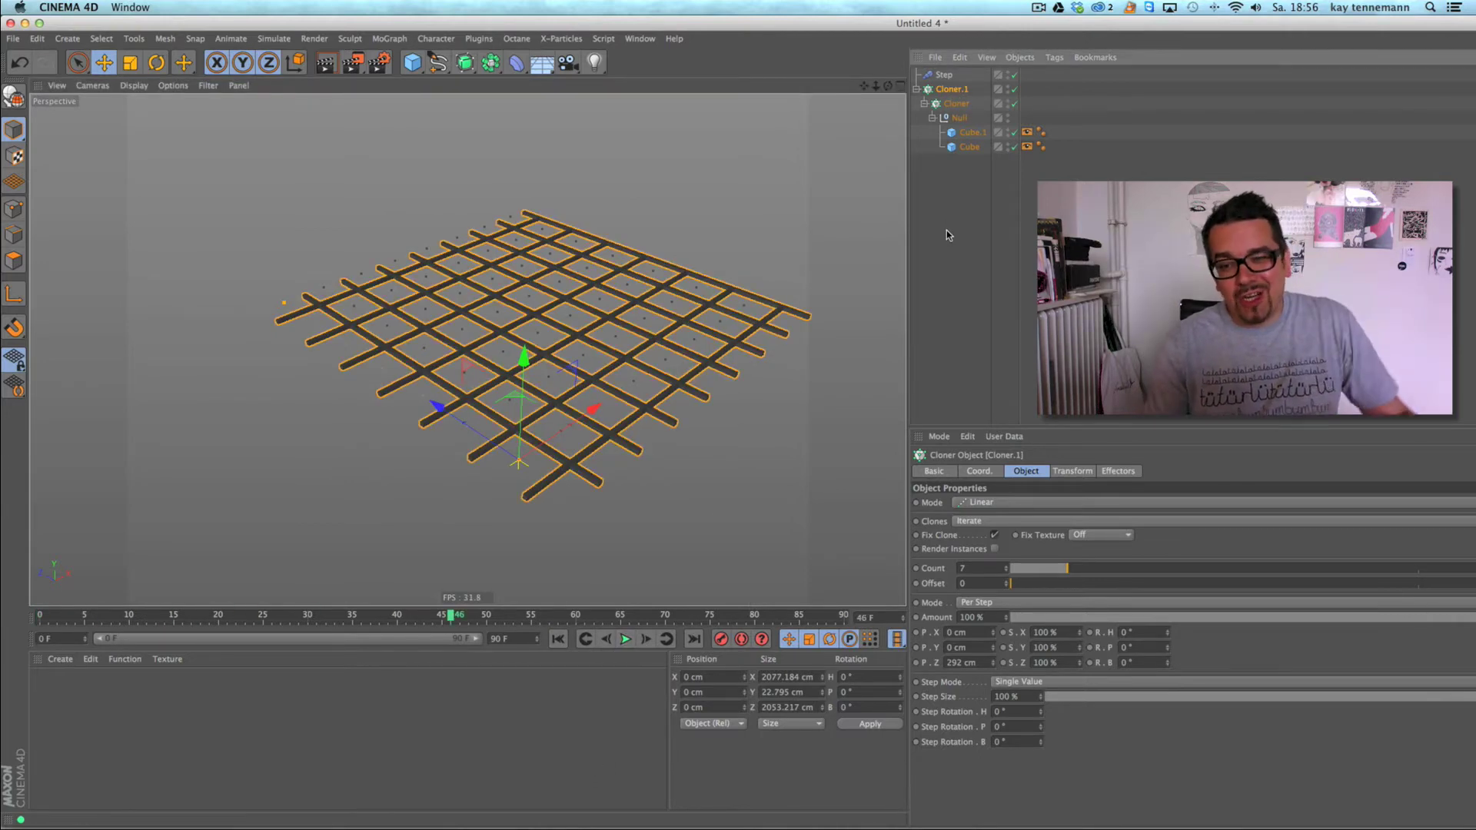
- Assign the Step effector to the outer Cloner and play the grid animation from frame 0 to around frame 46
click(1123, 466)
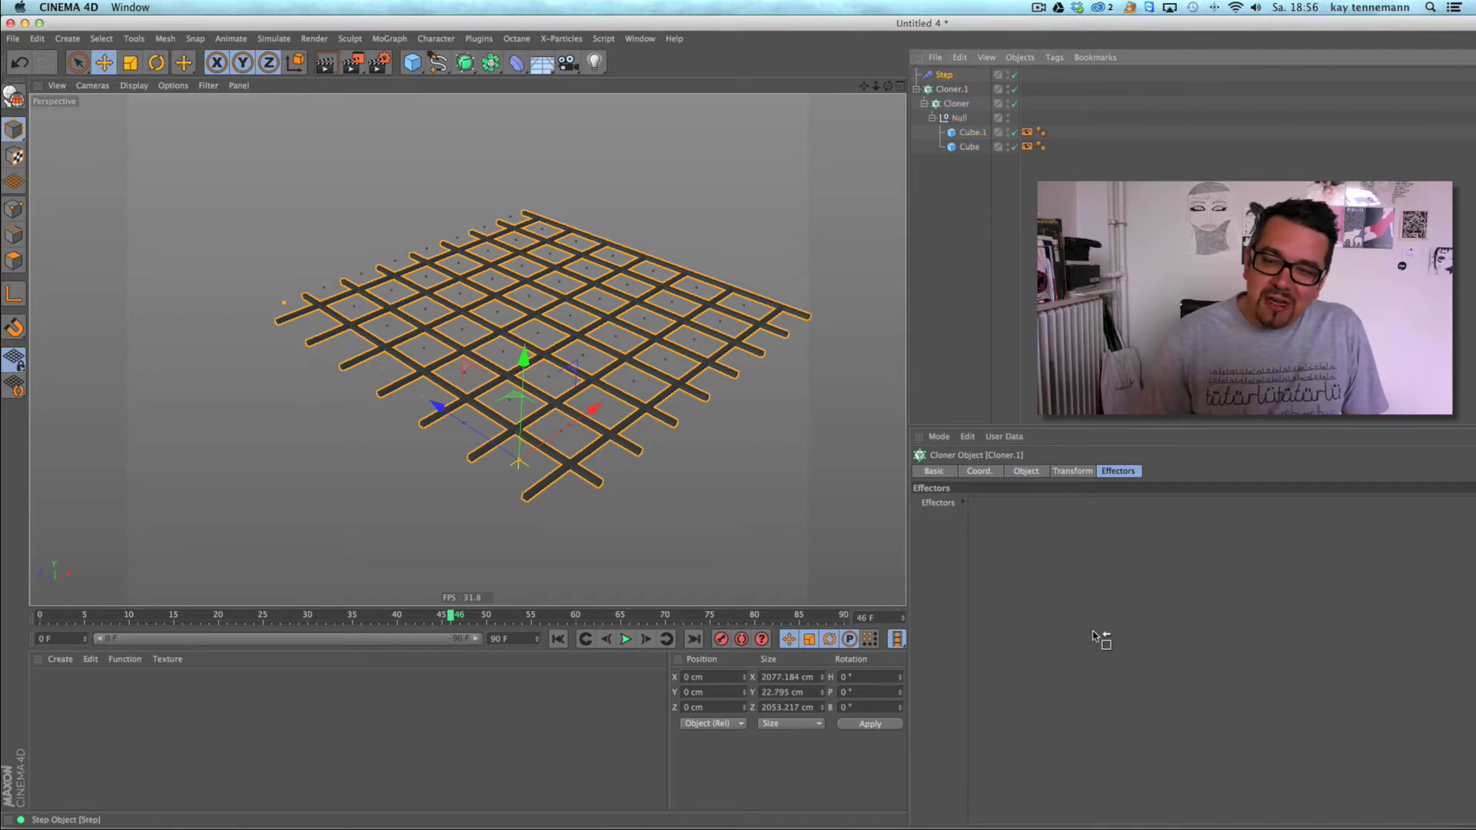
drag(1092, 630, 1091, 631)
click(558, 639)
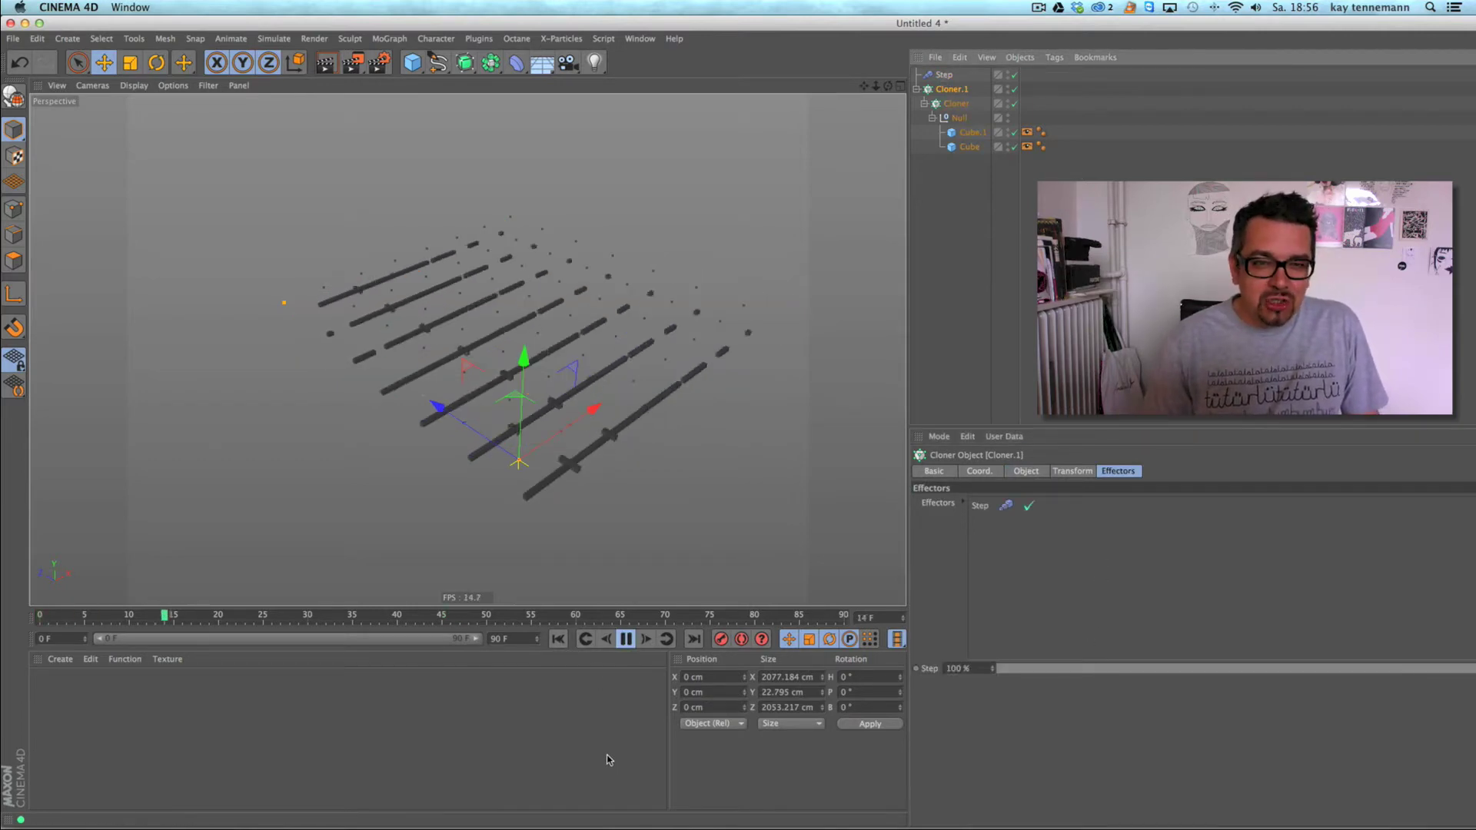
click(625, 641)
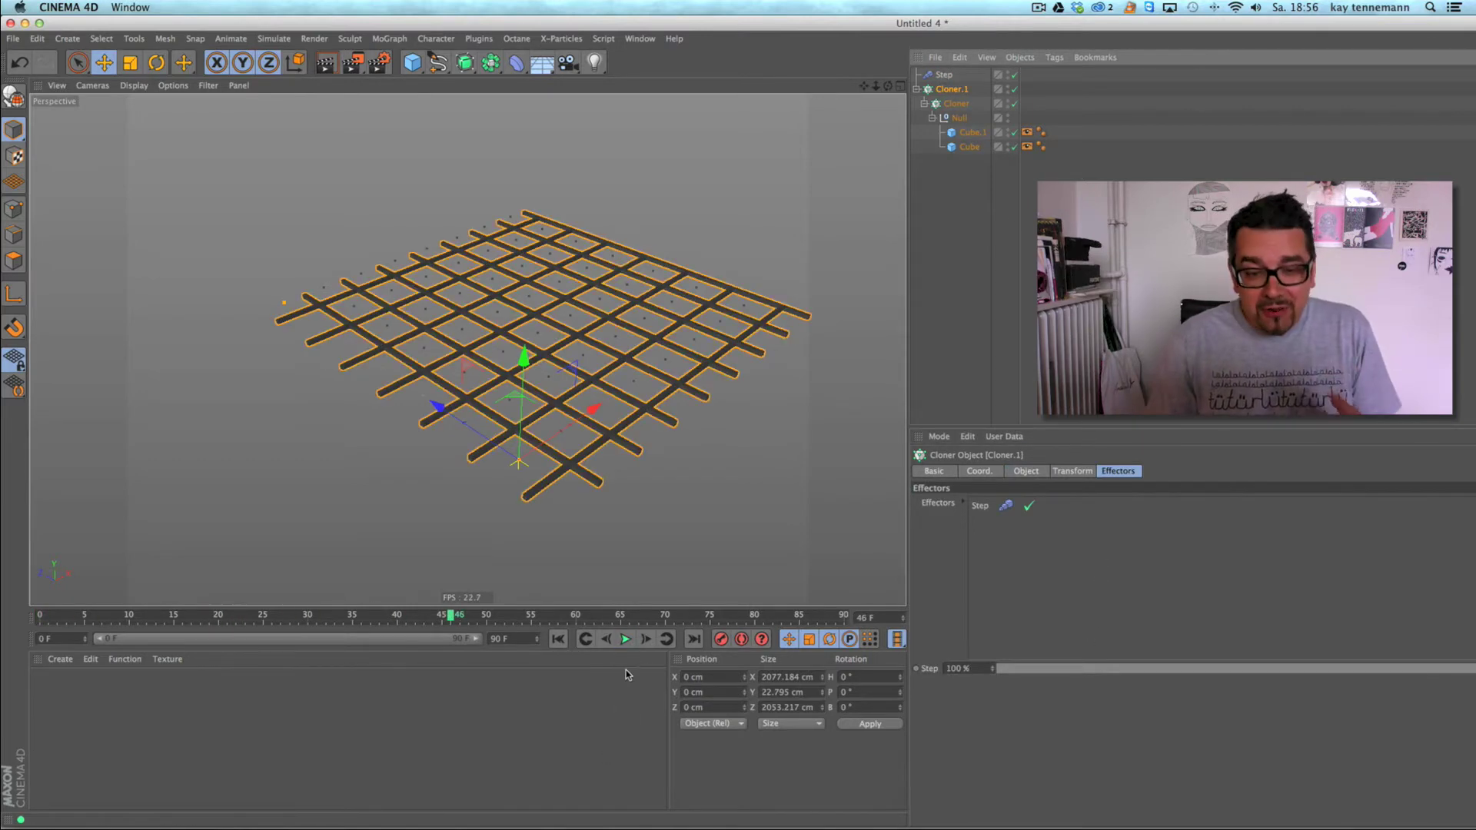
- Show the Step effector's settings and fit the program window to the screen so the whole spline graph is accessible
click(944, 76)
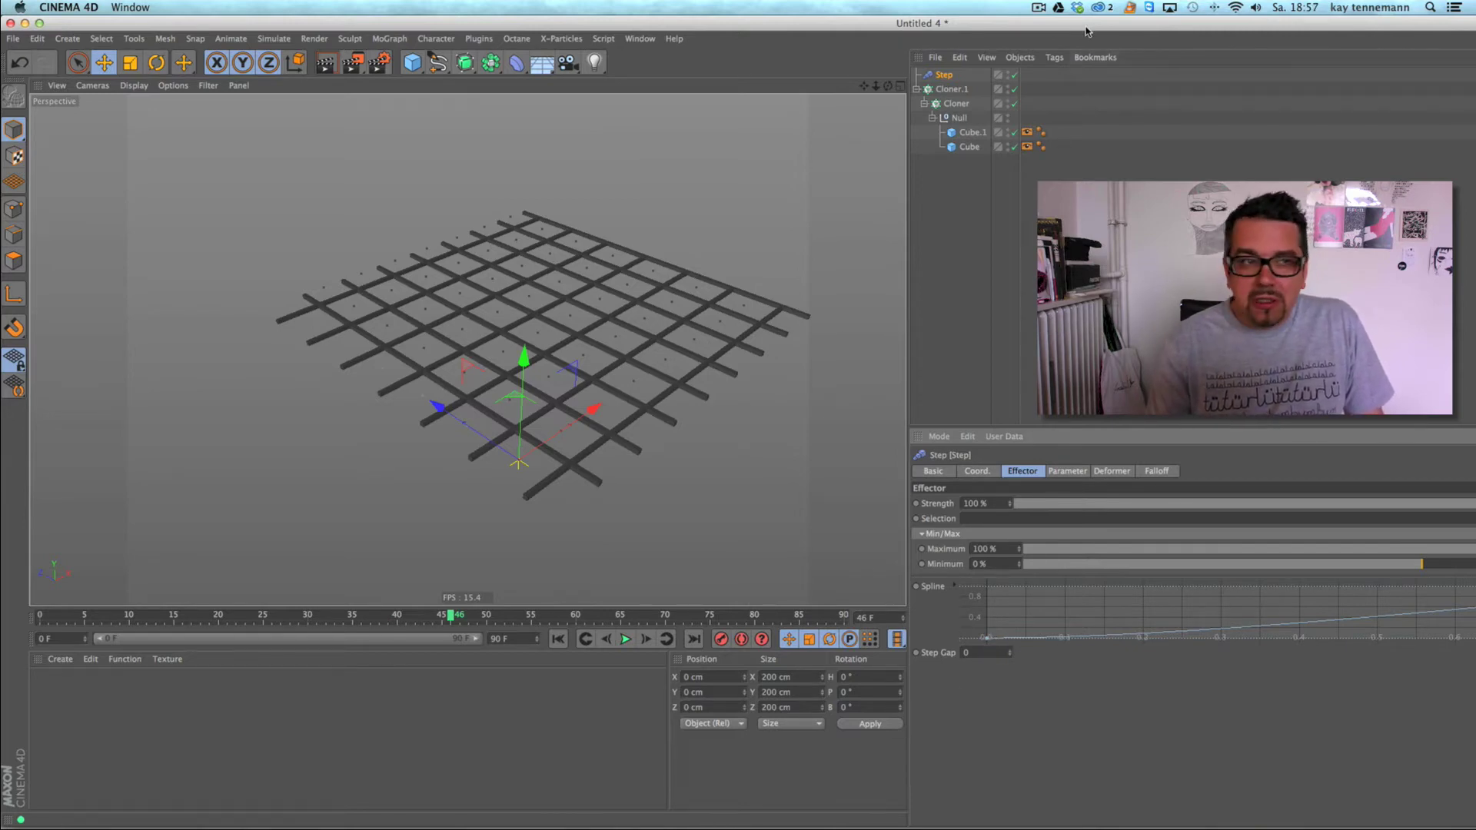
drag(1086, 23, 1106, 27)
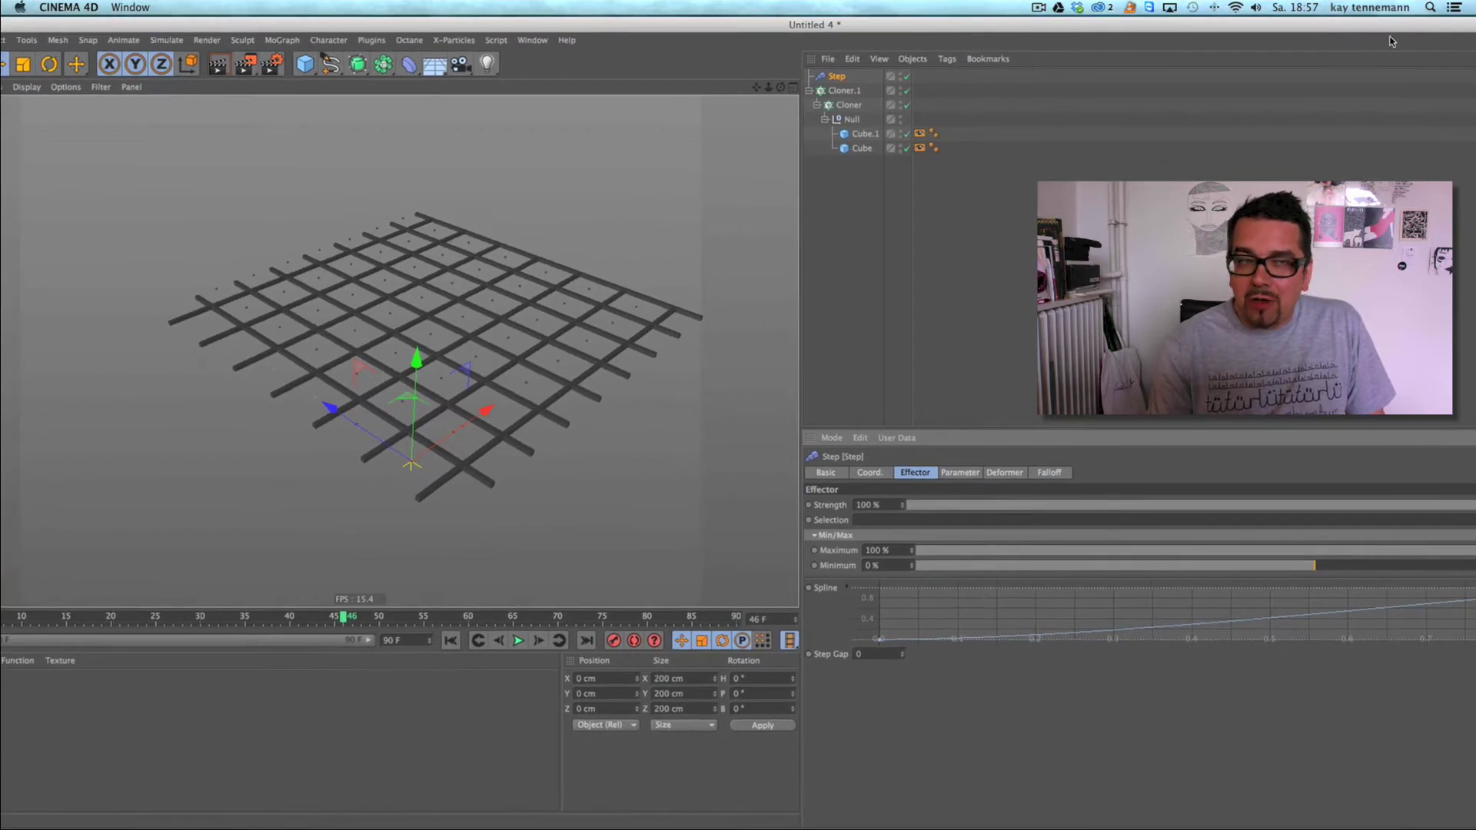
drag(23, 24, 138, 22)
click(44, 22)
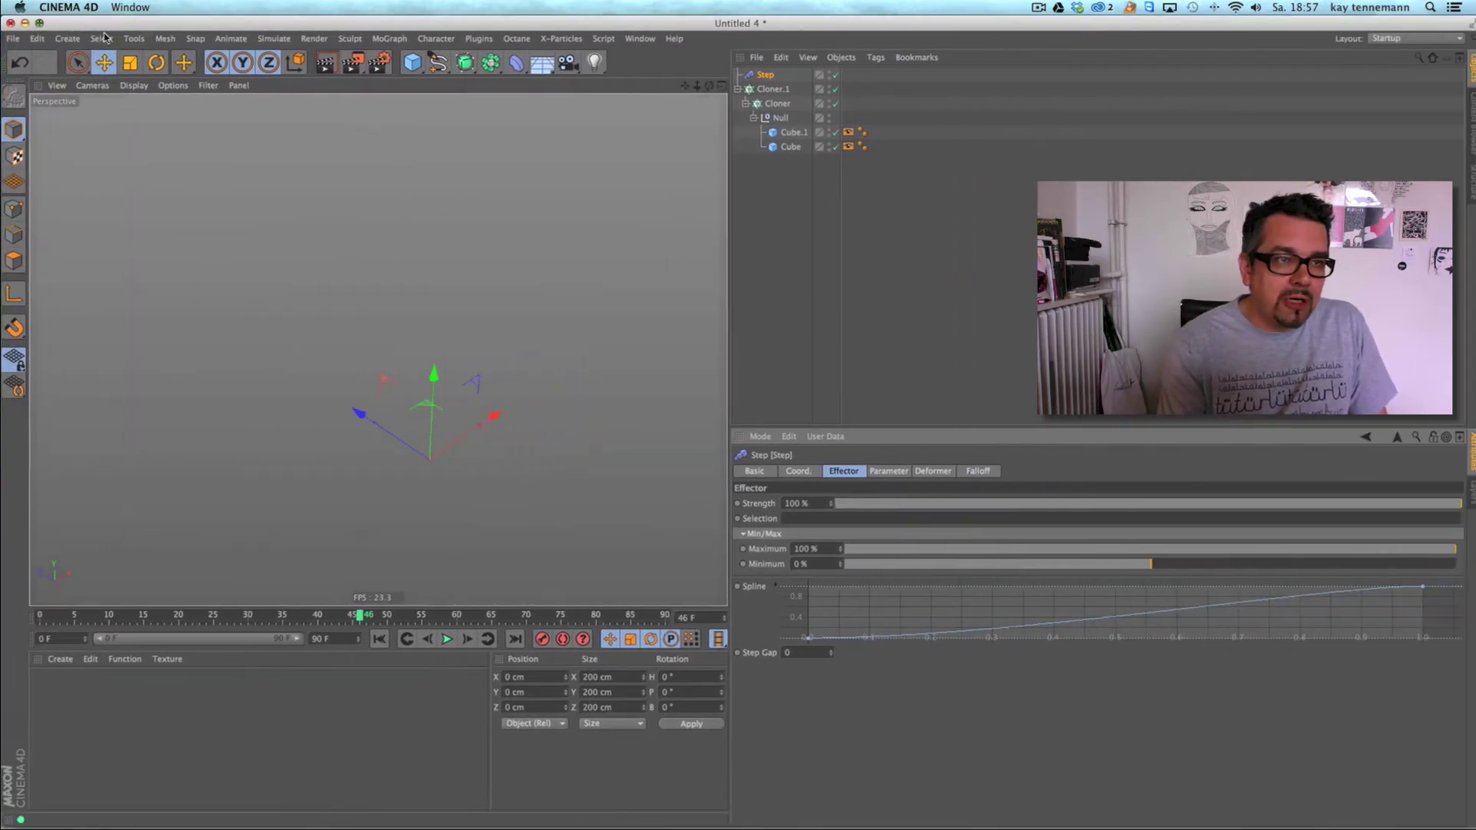
- Add eight alternating high and low points along the Step effector's spline to shape a gradually rising wave
click(866, 624)
ctrl+click(868, 620)
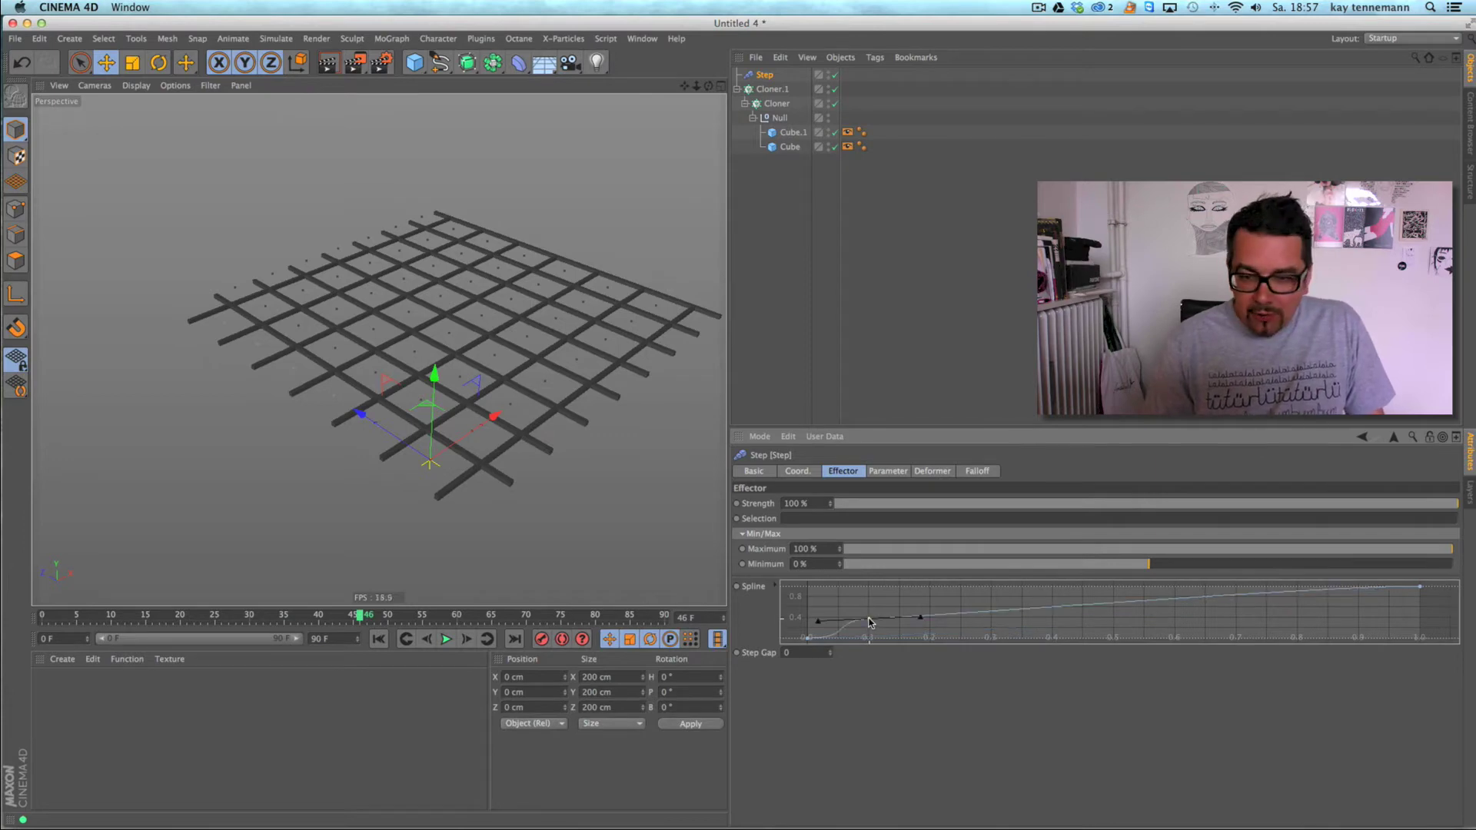
ctrl+click(931, 629)
ctrl+click(974, 615)
ctrl+click(1055, 621)
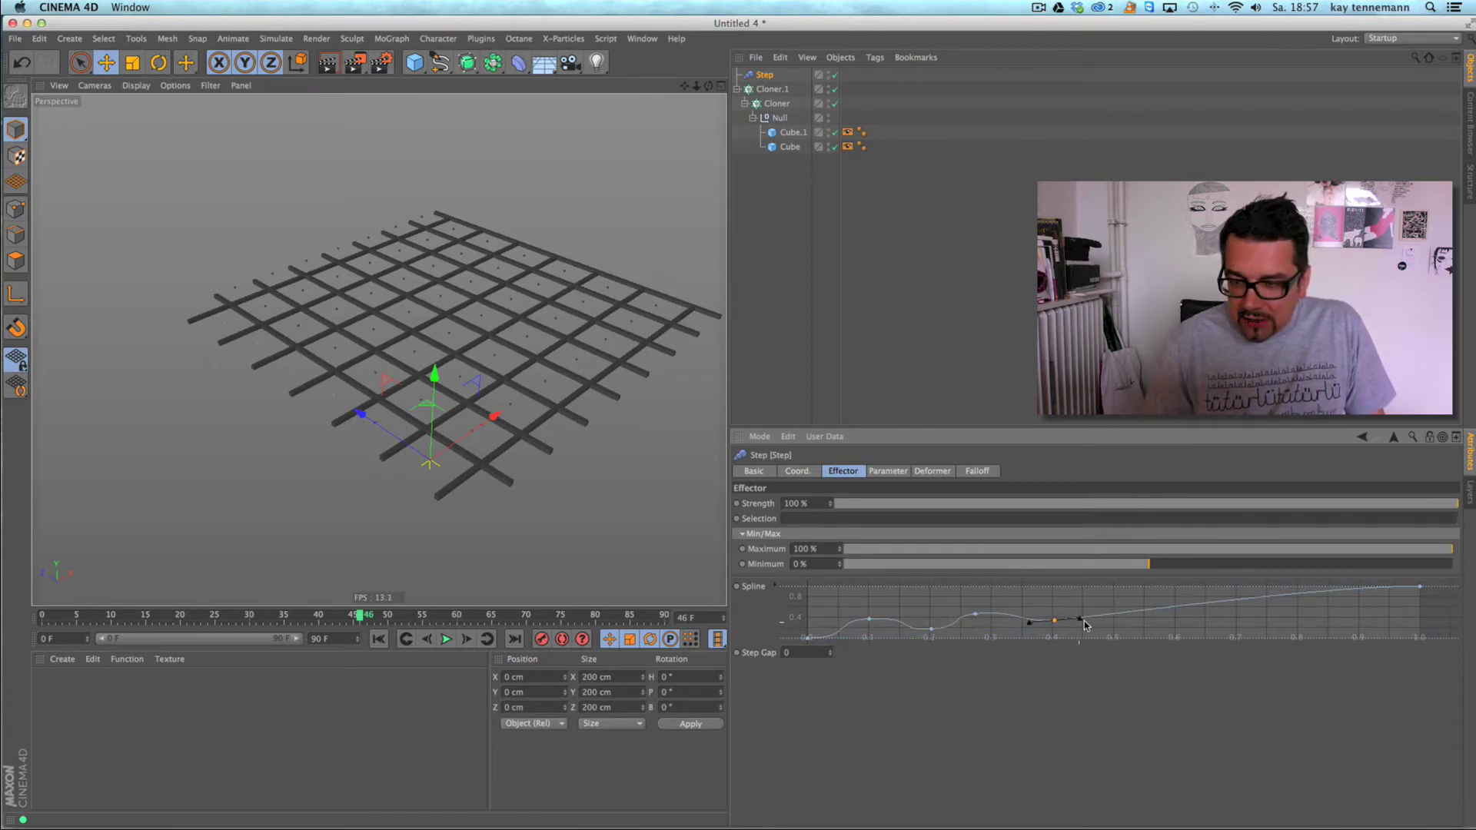
ctrl+click(1104, 608)
ctrl+click(1160, 617)
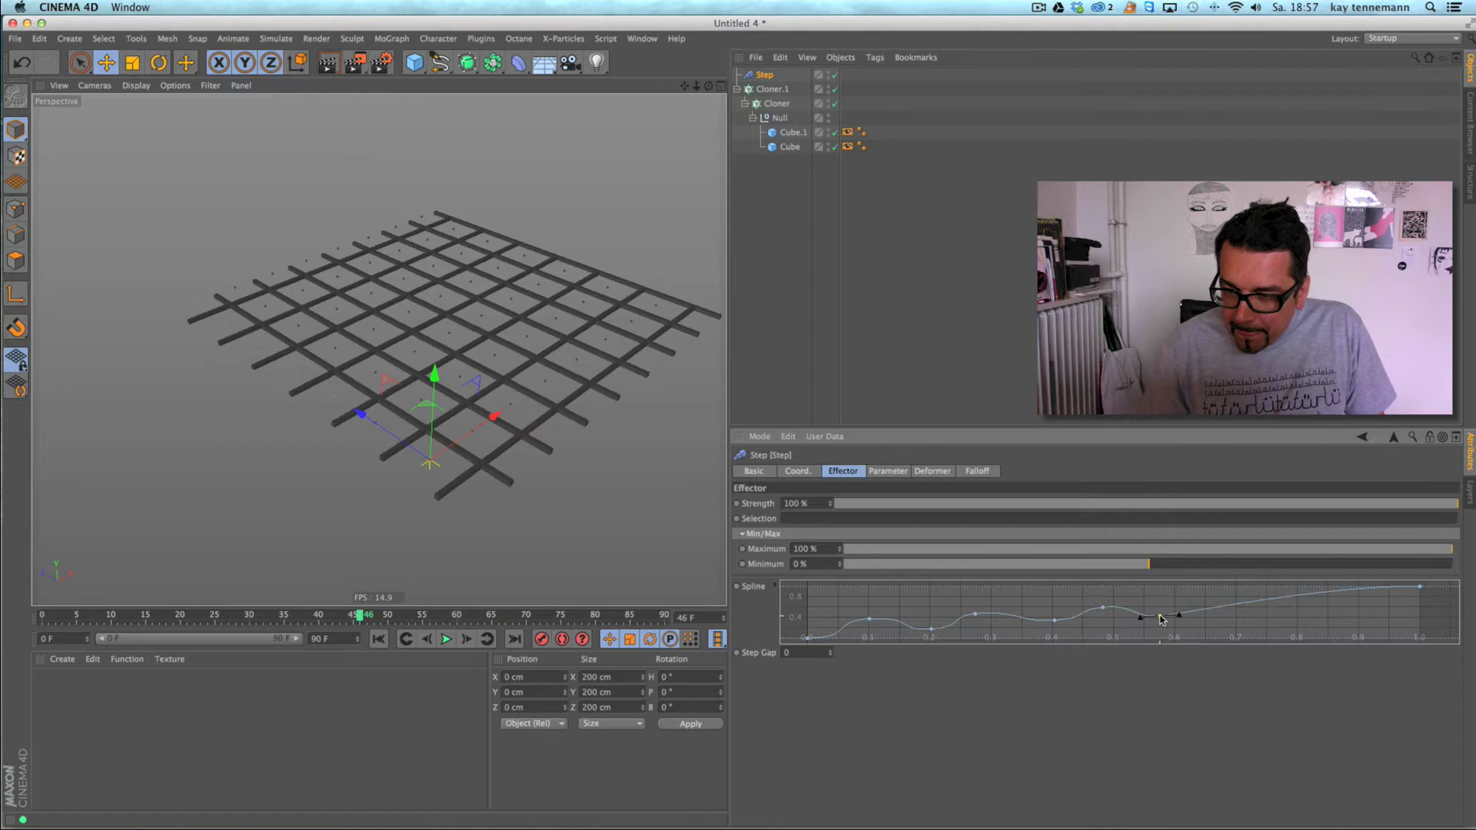
ctrl+click(1208, 601)
ctrl+click(1269, 609)
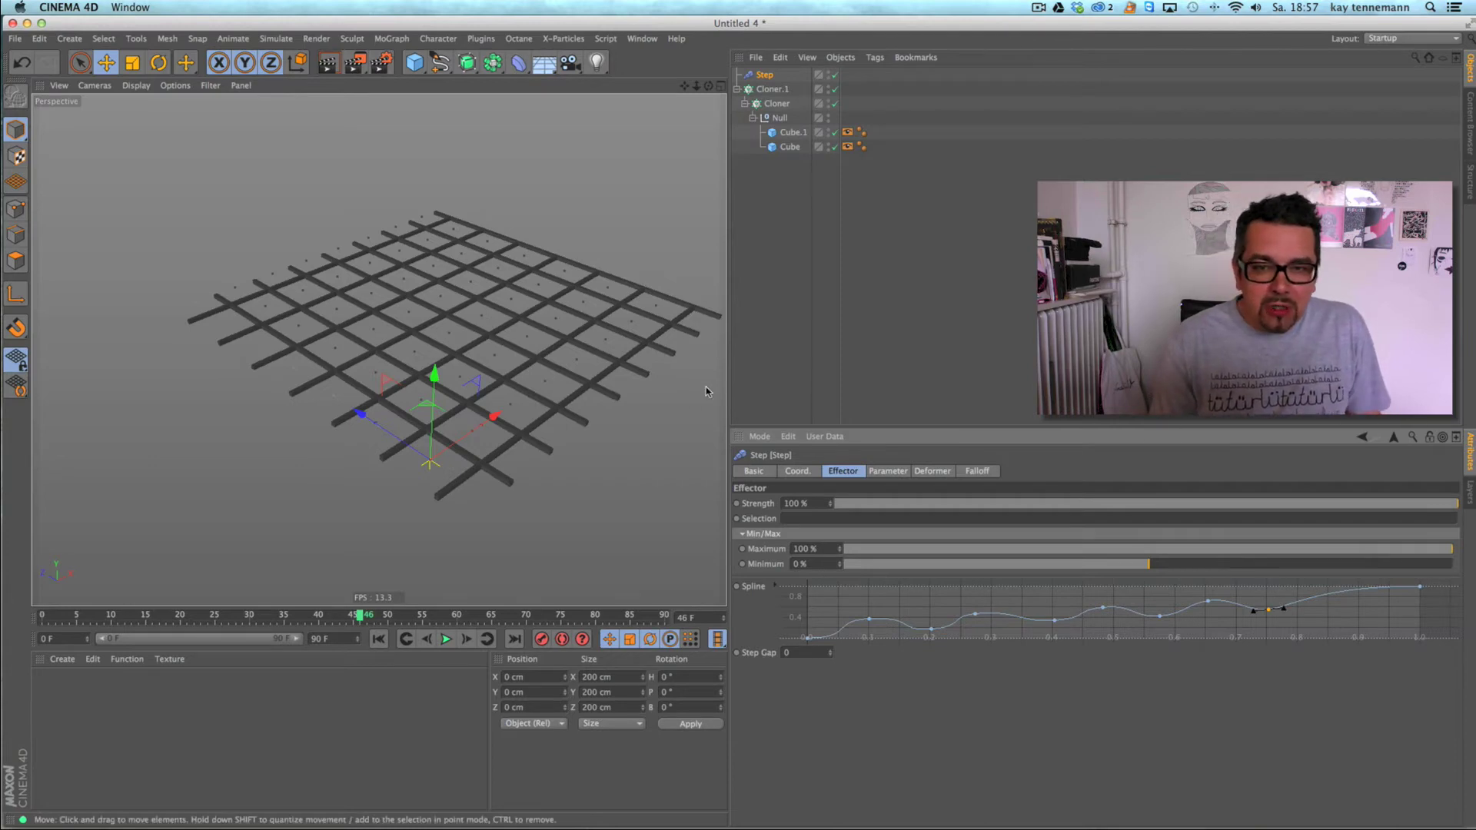
- Widen the viewport and play the grid animation from frame 0 to around frame 87 with the wavy spline
click(731, 375)
drag(728, 374, 1049, 375)
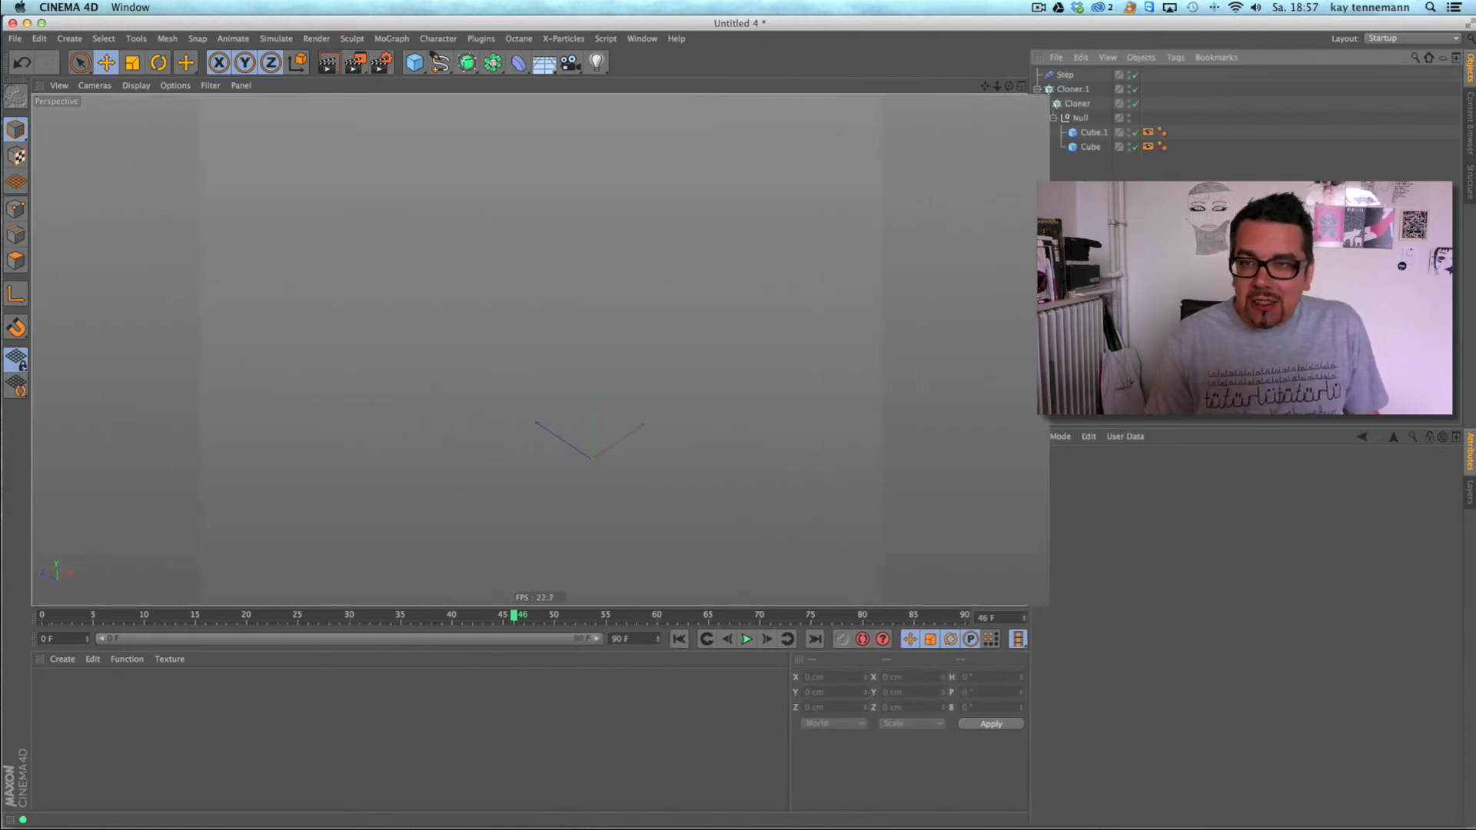
click(1084, 75)
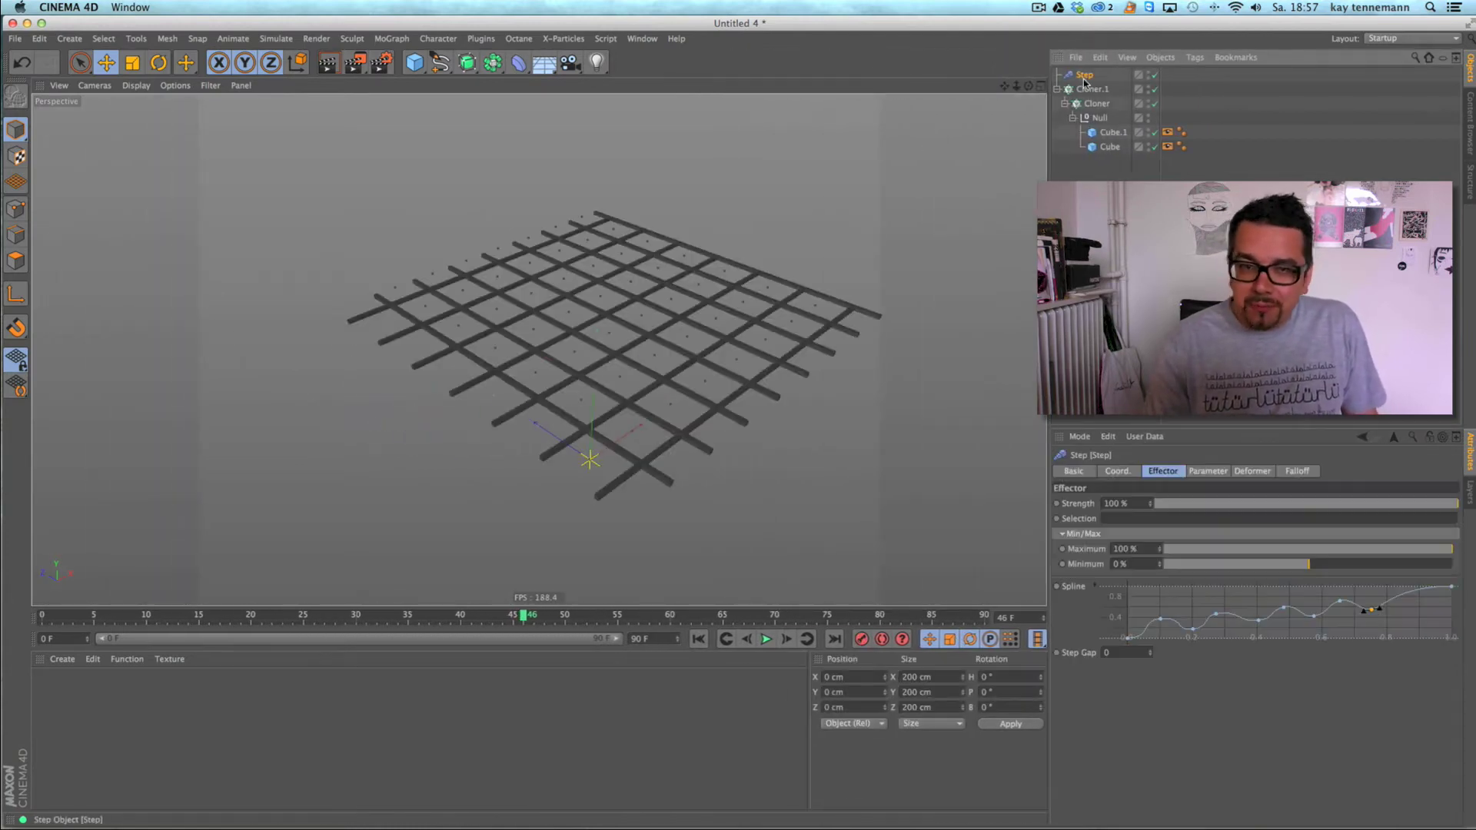
click(697, 639)
click(1099, 169)
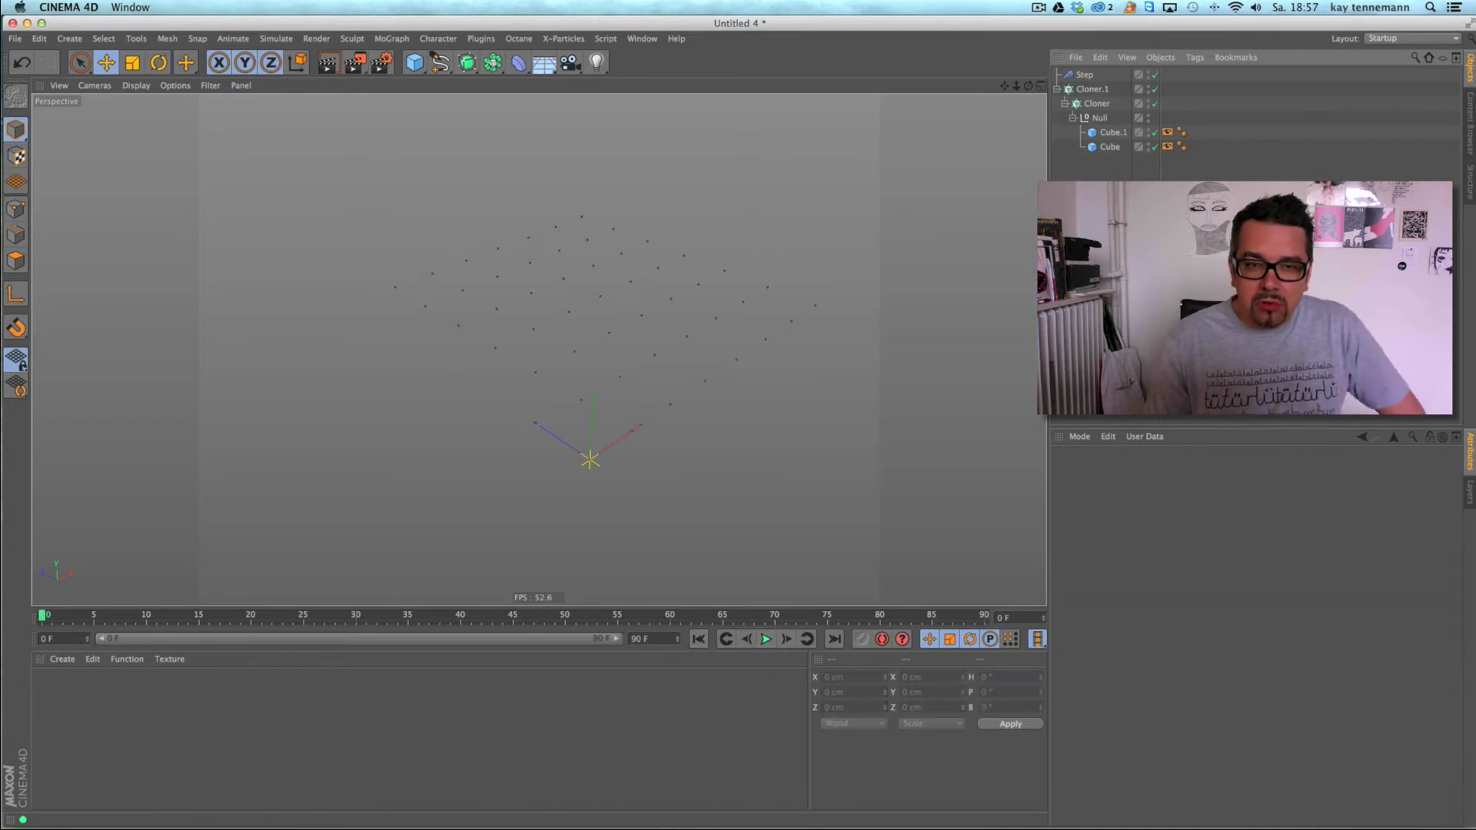
click(767, 639)
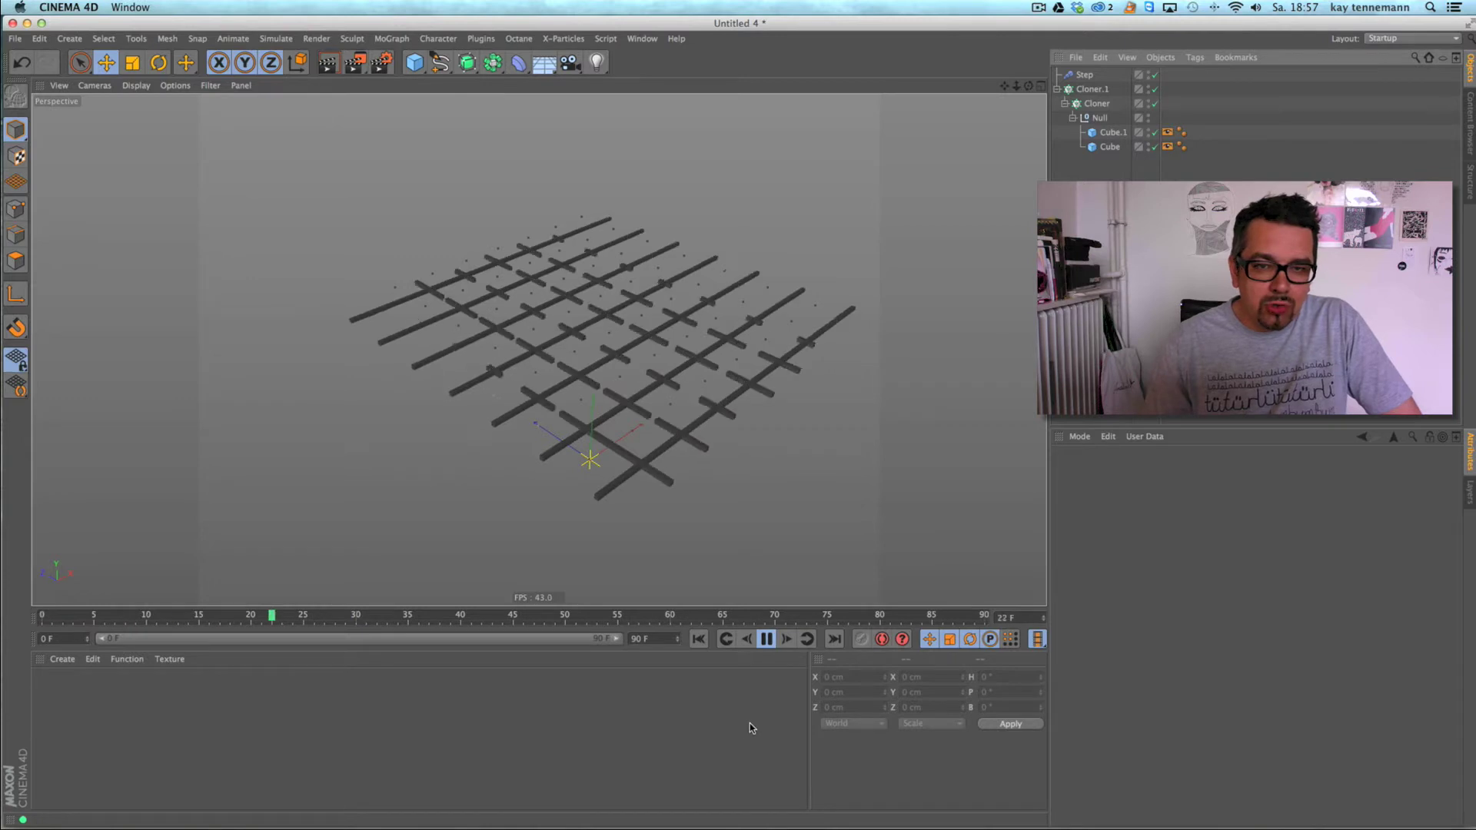
click(767, 639)
- Check the outer Cloner's assigned effectors and replay the animation from frame 0, then return the timeline to frame 0
click(1092, 89)
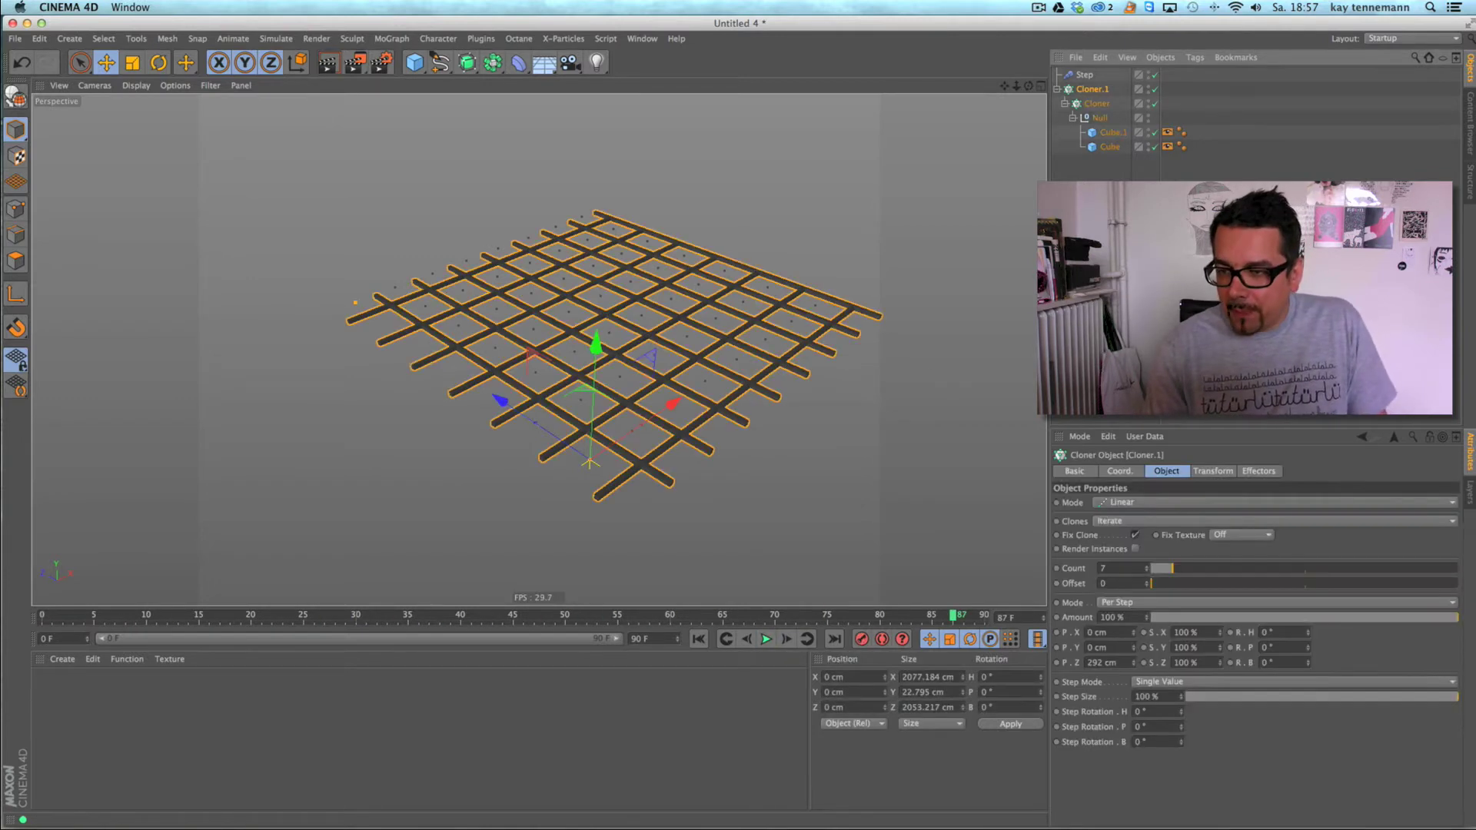
click(1255, 472)
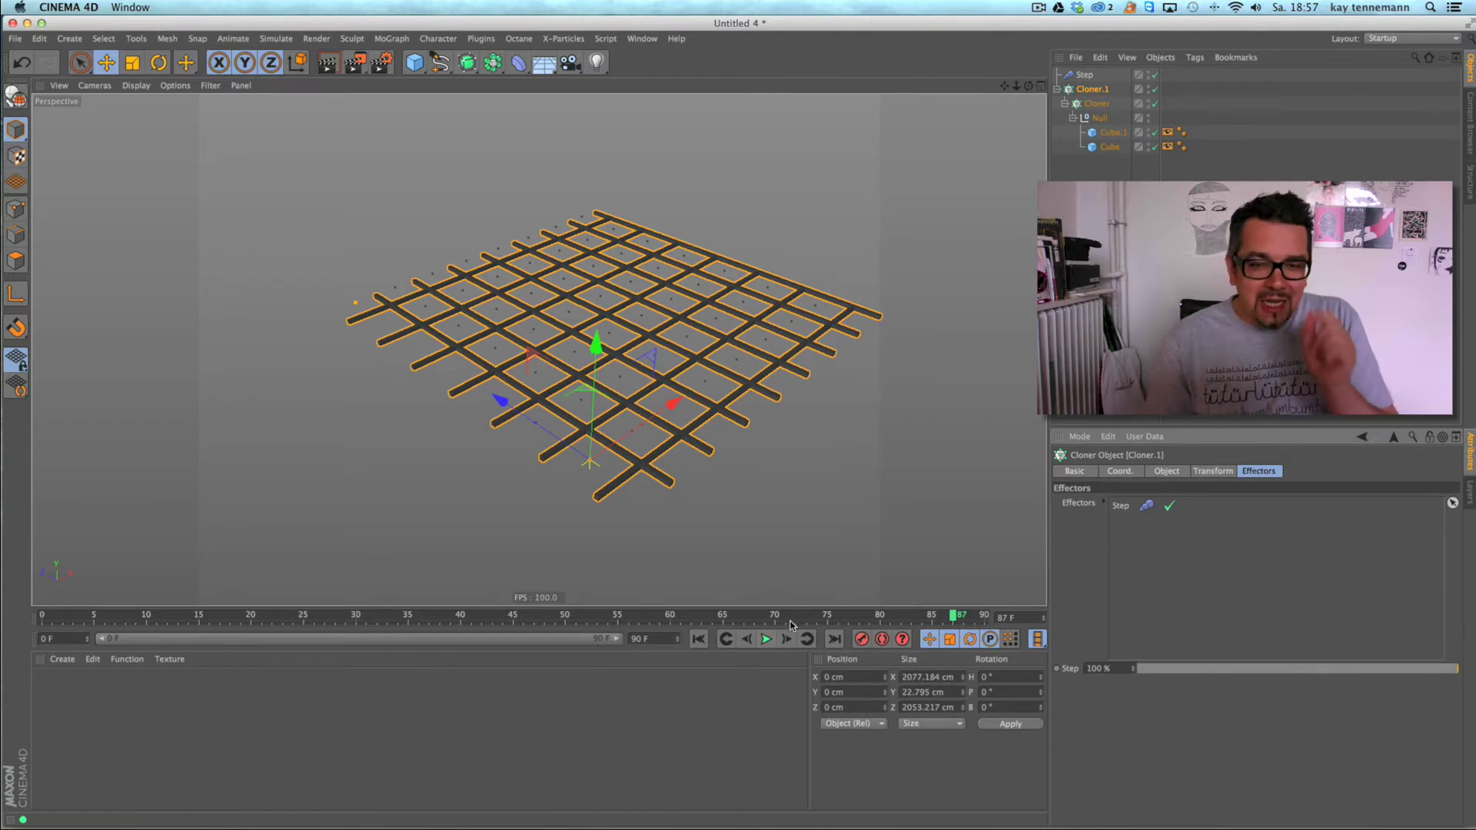
click(699, 639)
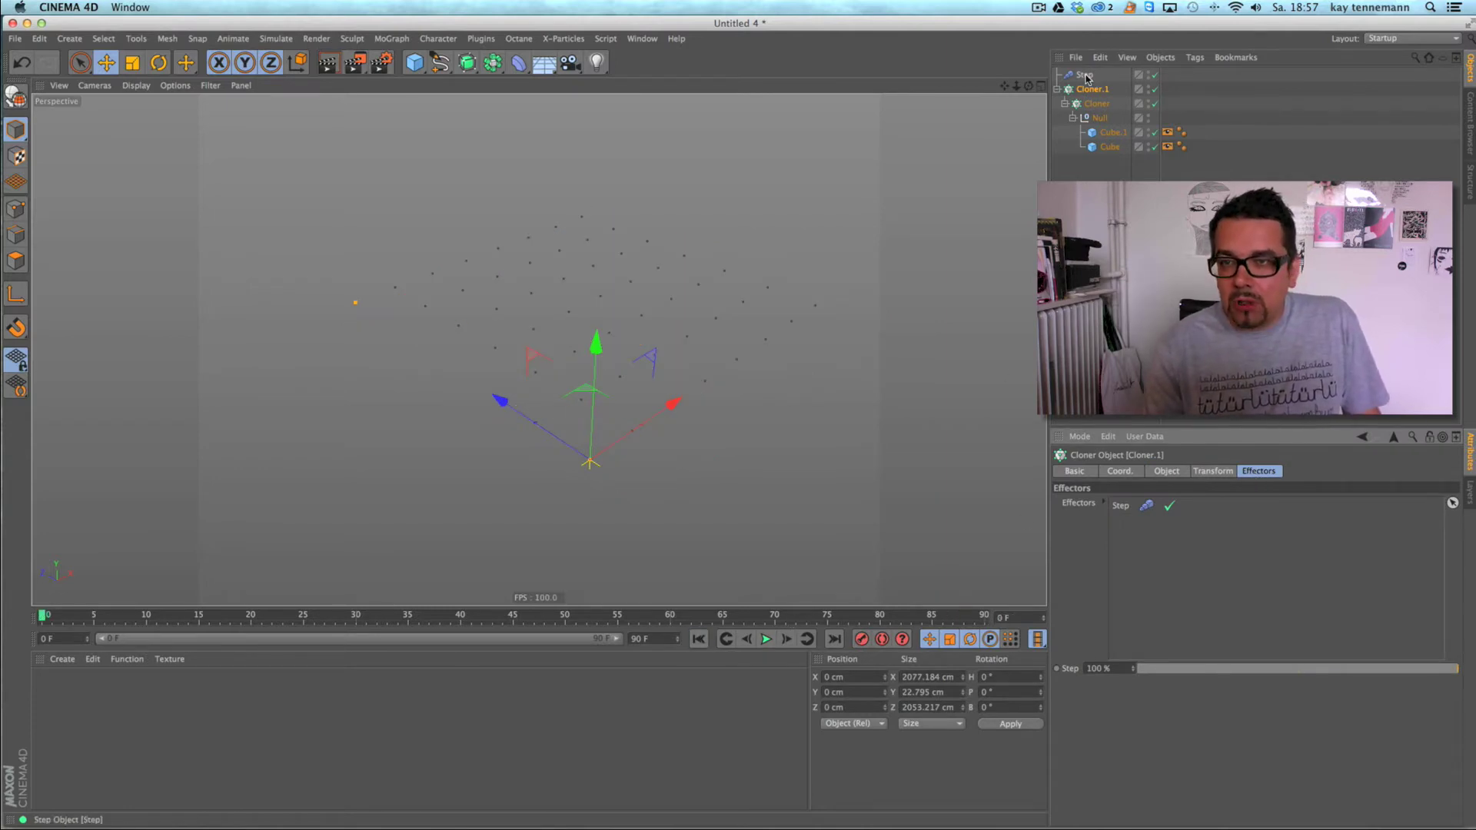
click(1085, 75)
click(766, 639)
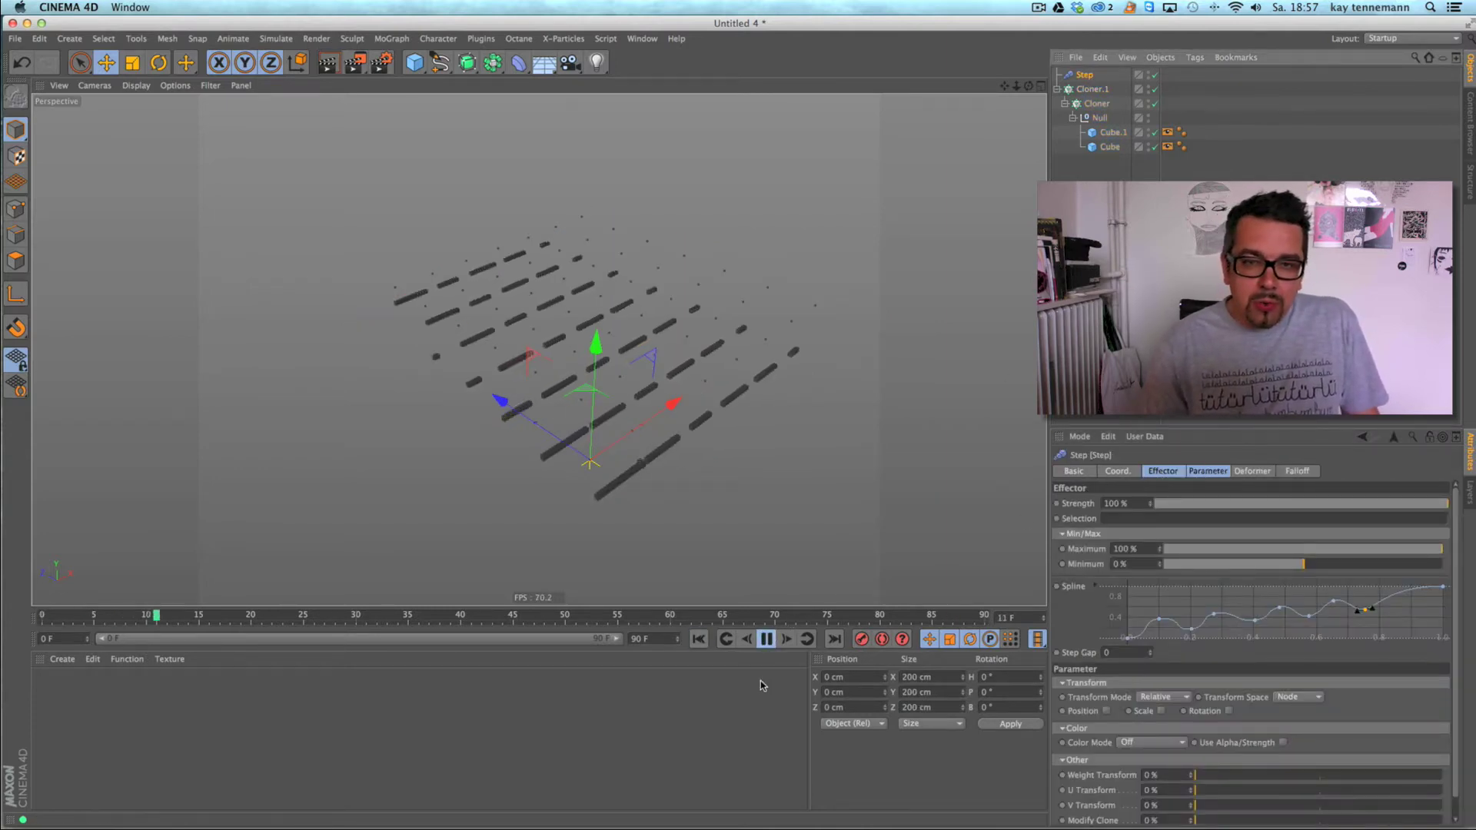
click(766, 638)
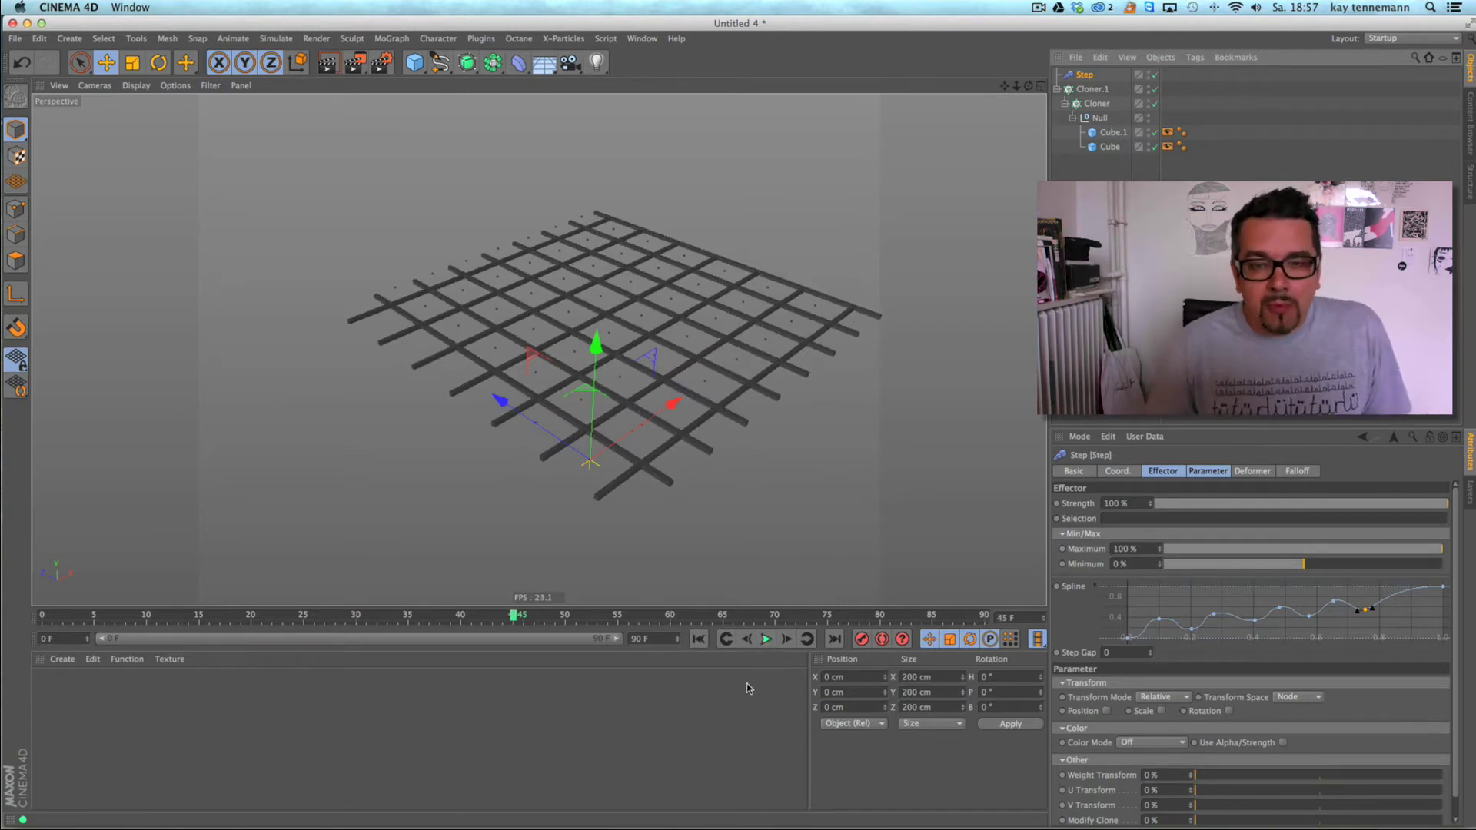
mouse_move(512, 617)
mouse_down()
mouse_move(135, 616)
mouse_move(719, 607)
mouse_move(41, 615)
mouse_up()
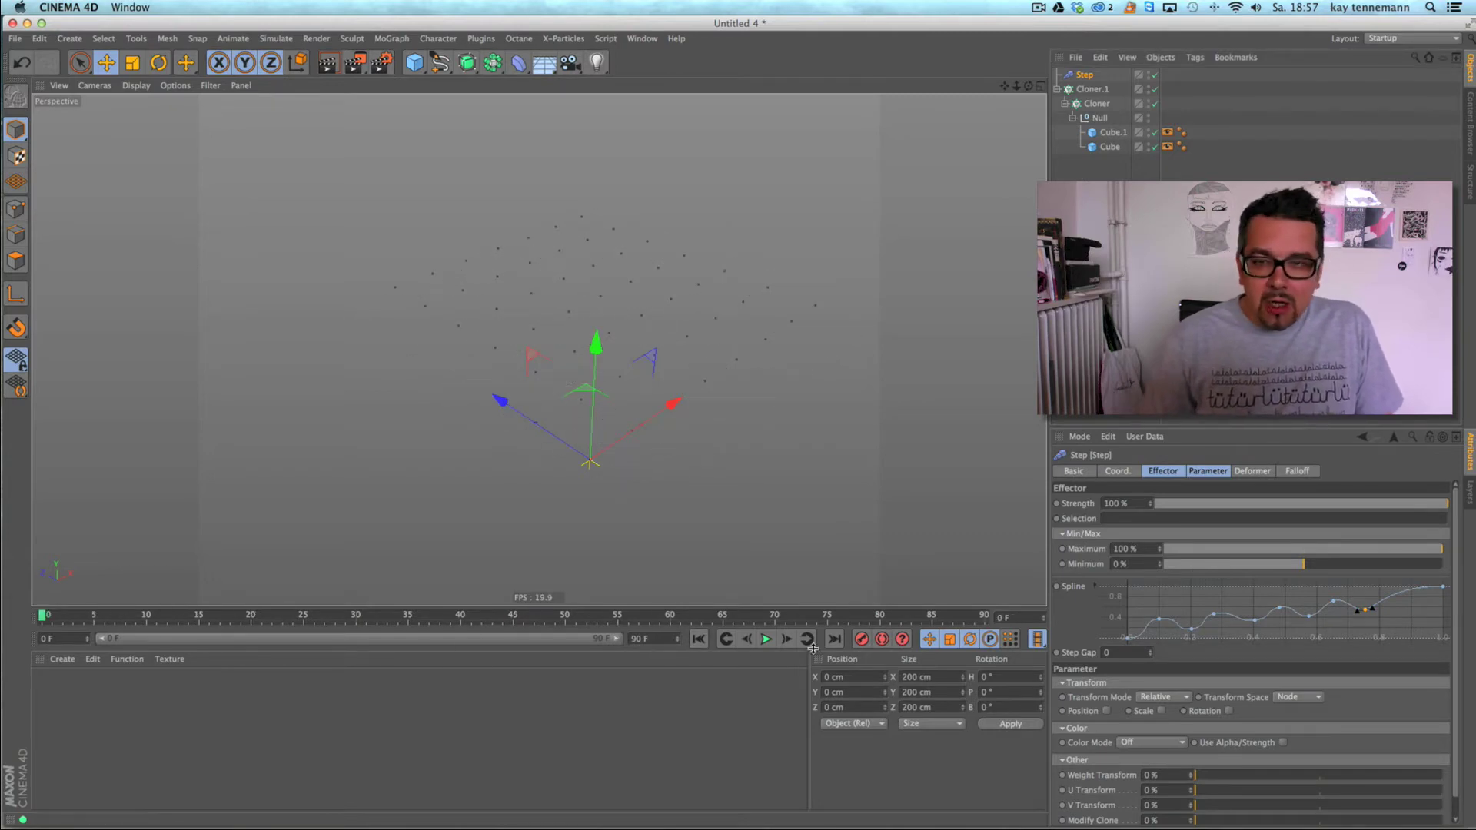
- Switch to the bug_10_06_kaefer.c4d scene and scrub its animation to frame 39
click(642, 38)
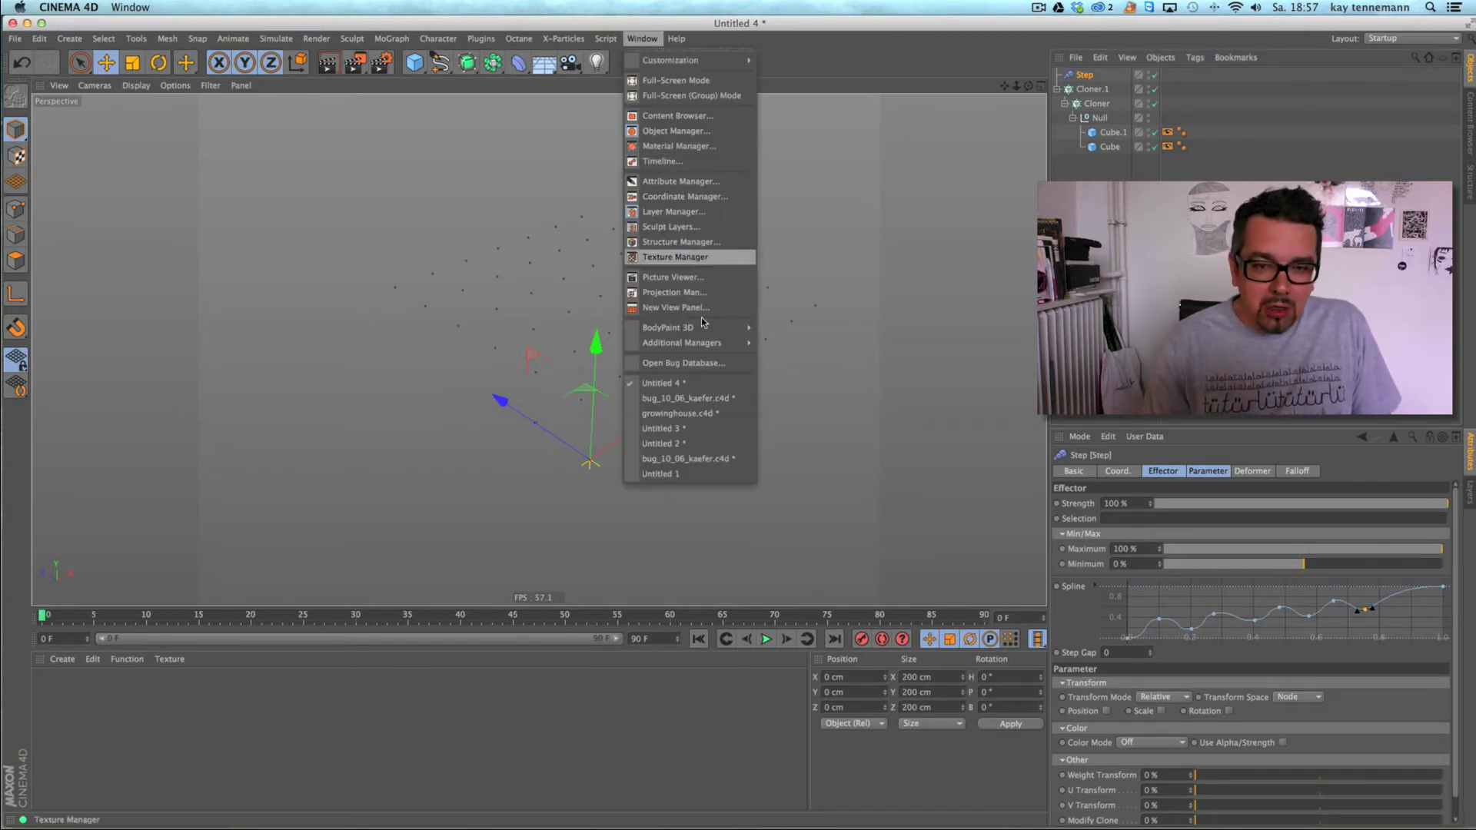
click(712, 399)
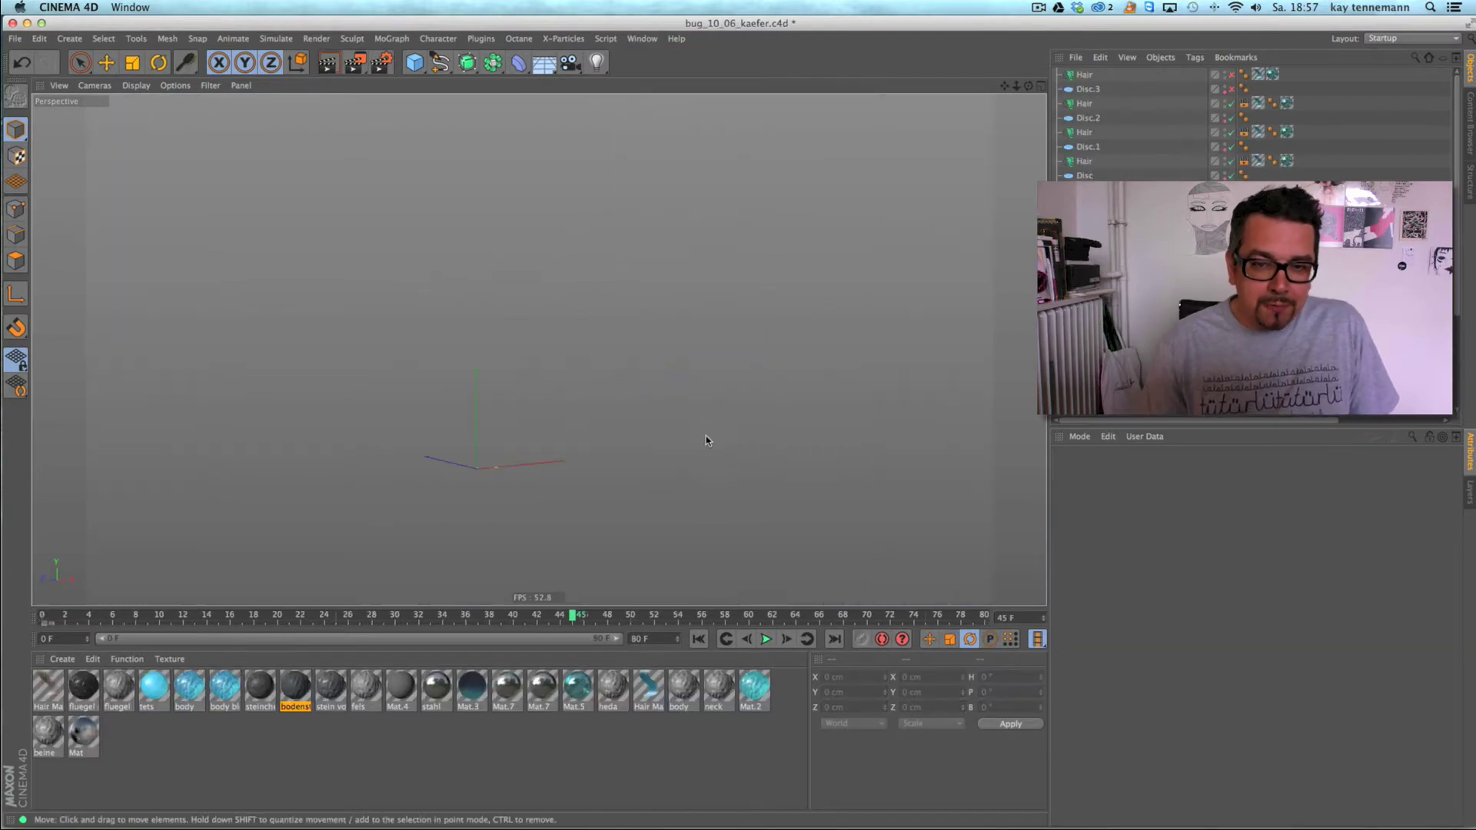
drag(50, 617, 539, 590)
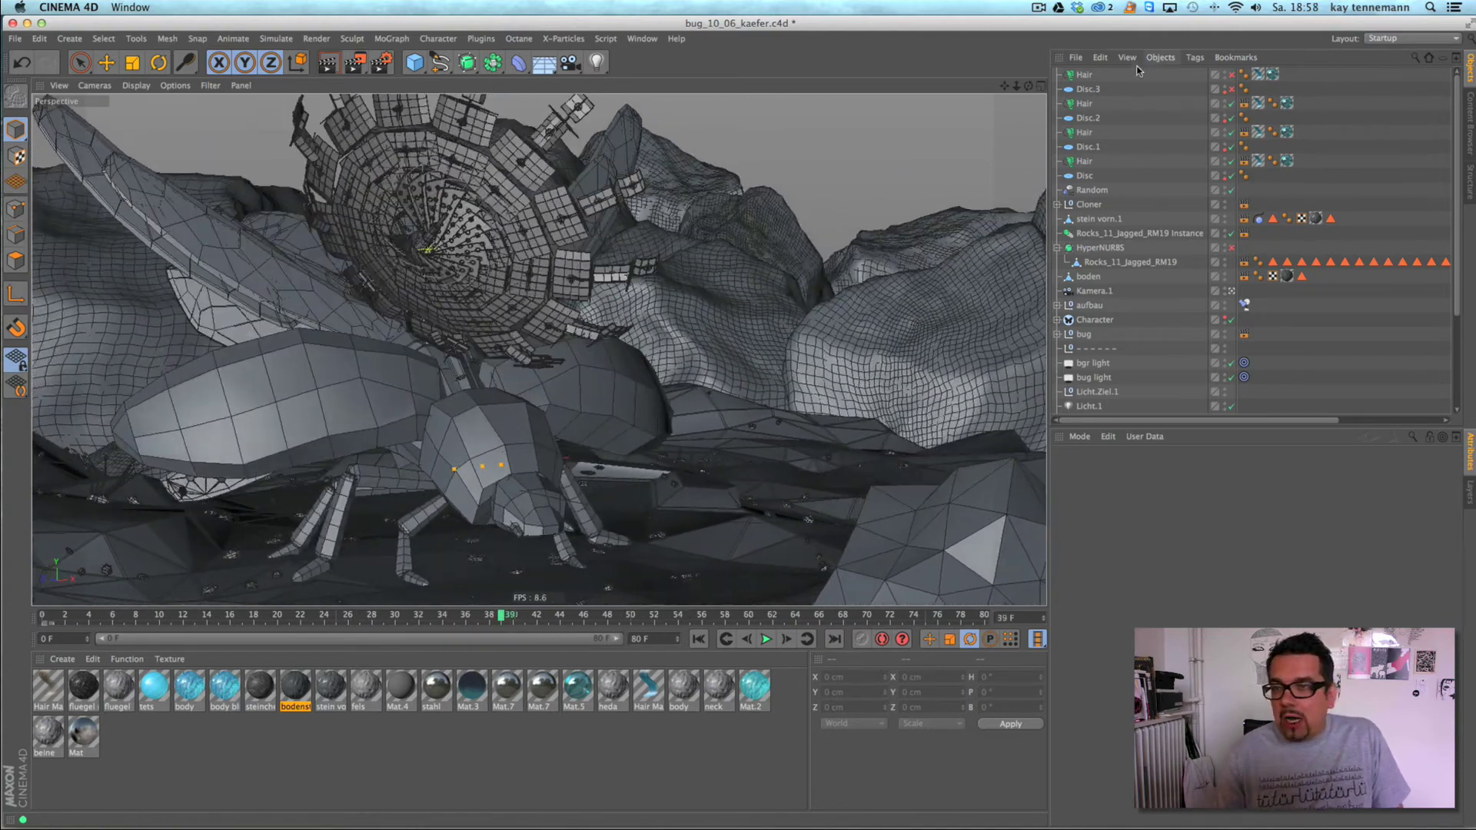
- Delete the upper Hair, Disc, Random and Cloner objects, together with stein vorn.1 and the Rocks_11_Jagged_RM19 Instance
drag(1124, 74, 1068, 205)
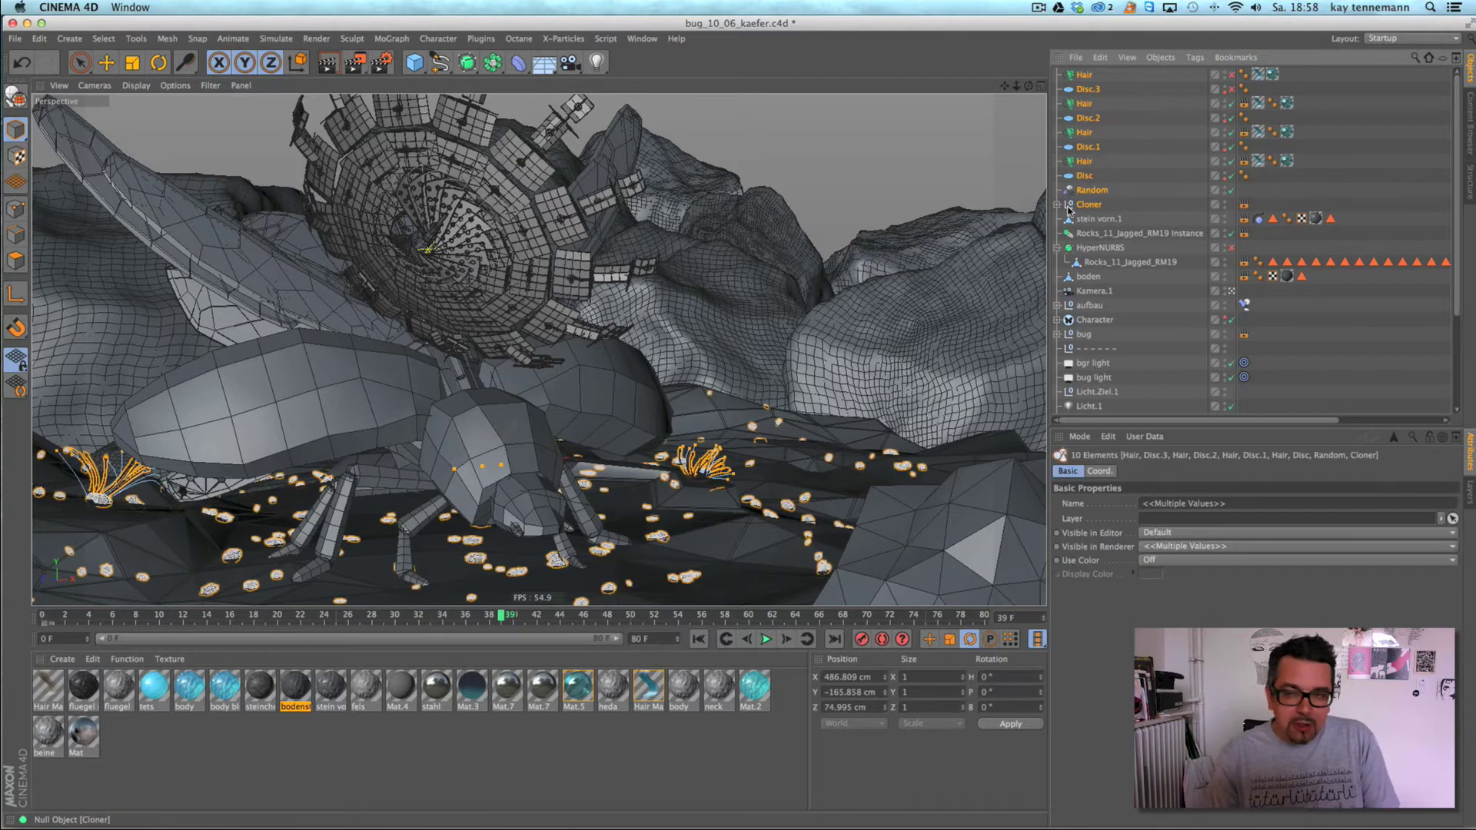
key(Delete)
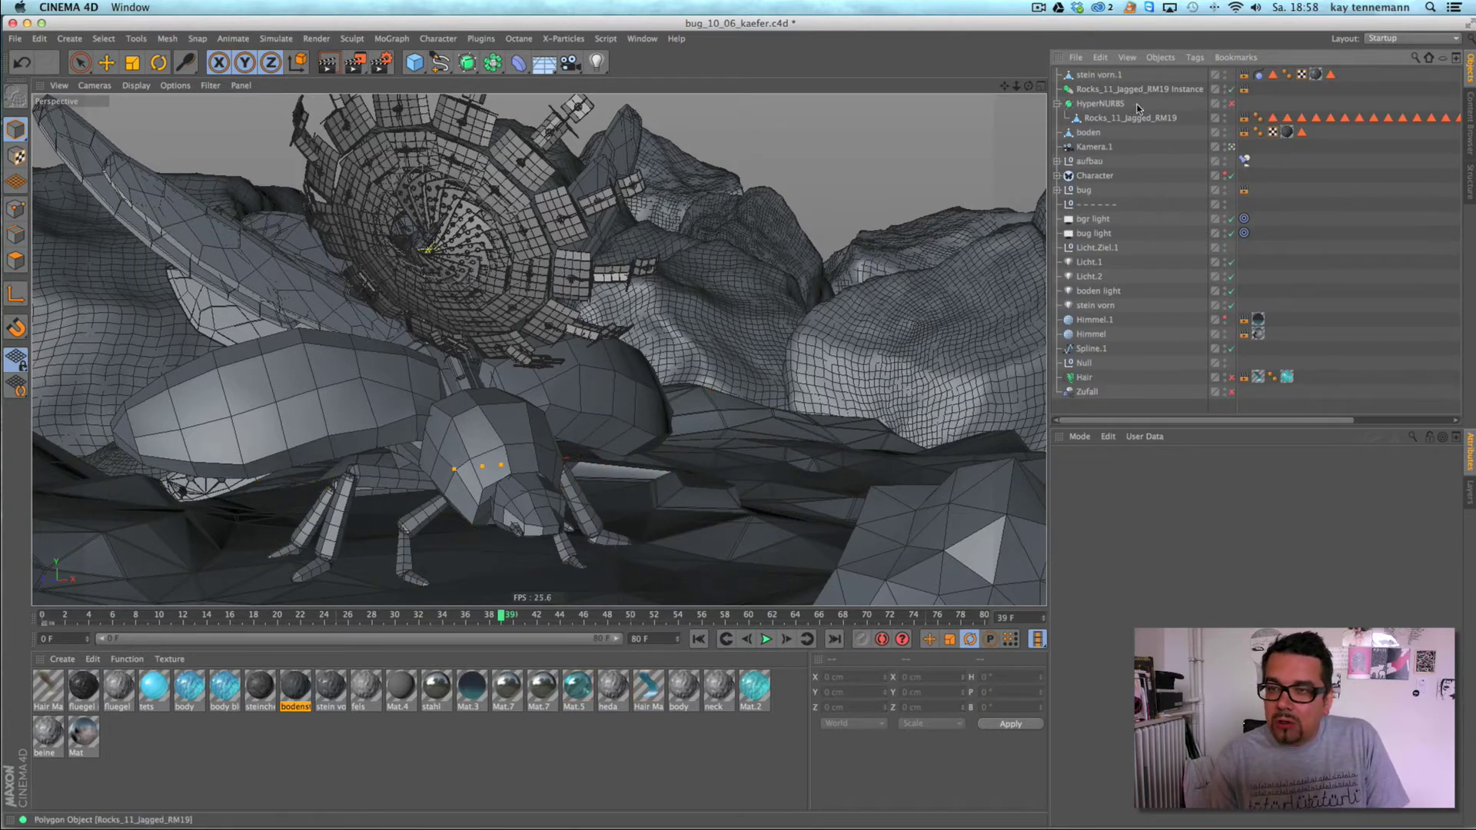
click(1119, 76)
key(Delete)
click(1130, 77)
key(Delete)
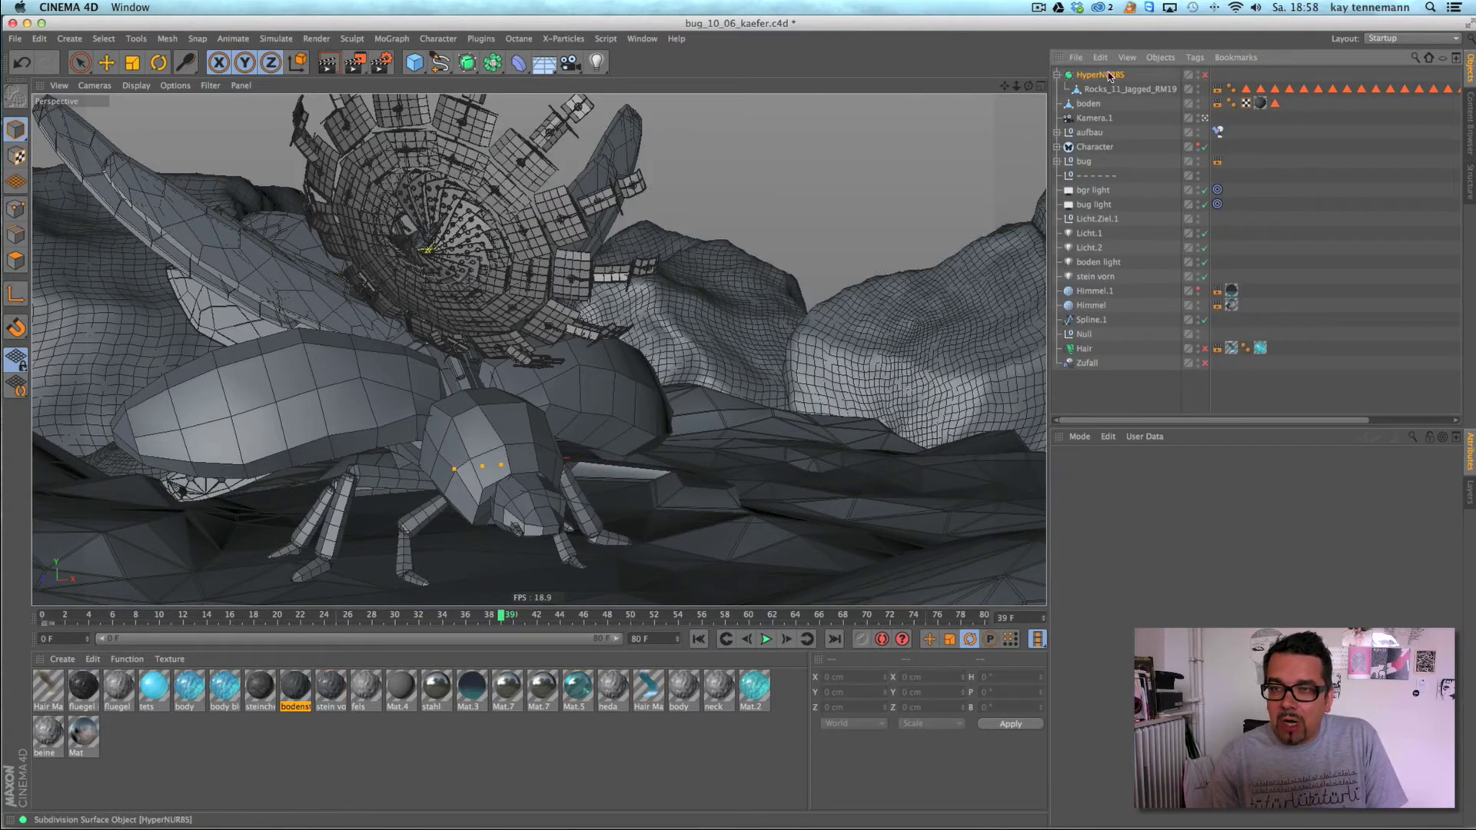
- Delete the HyperNURBS object with its Rocks_11_Jagged_RM19 child and the boden ground object
click(1108, 74)
key(Delete)
click(1090, 75)
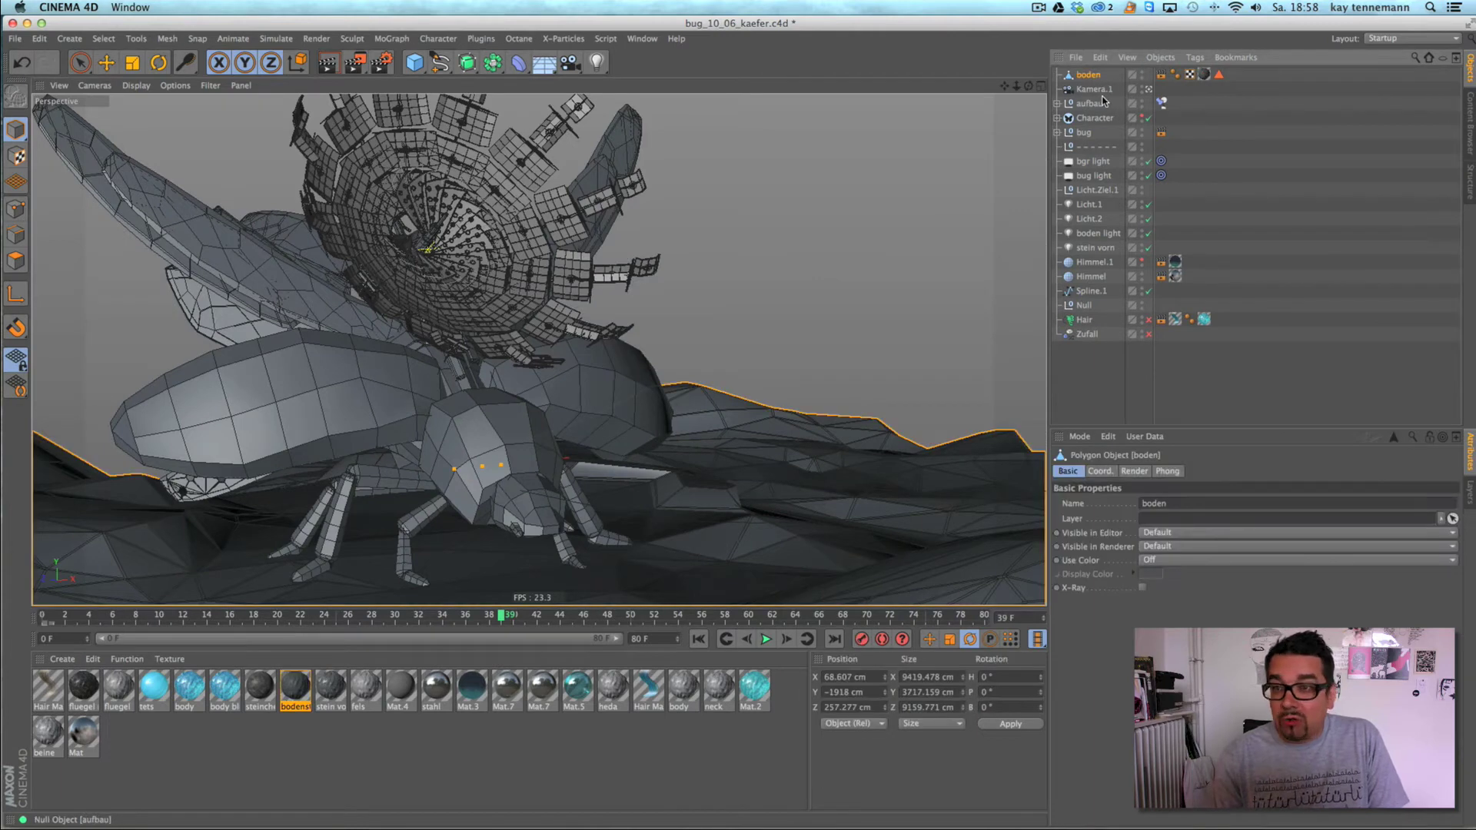
key(Delete)
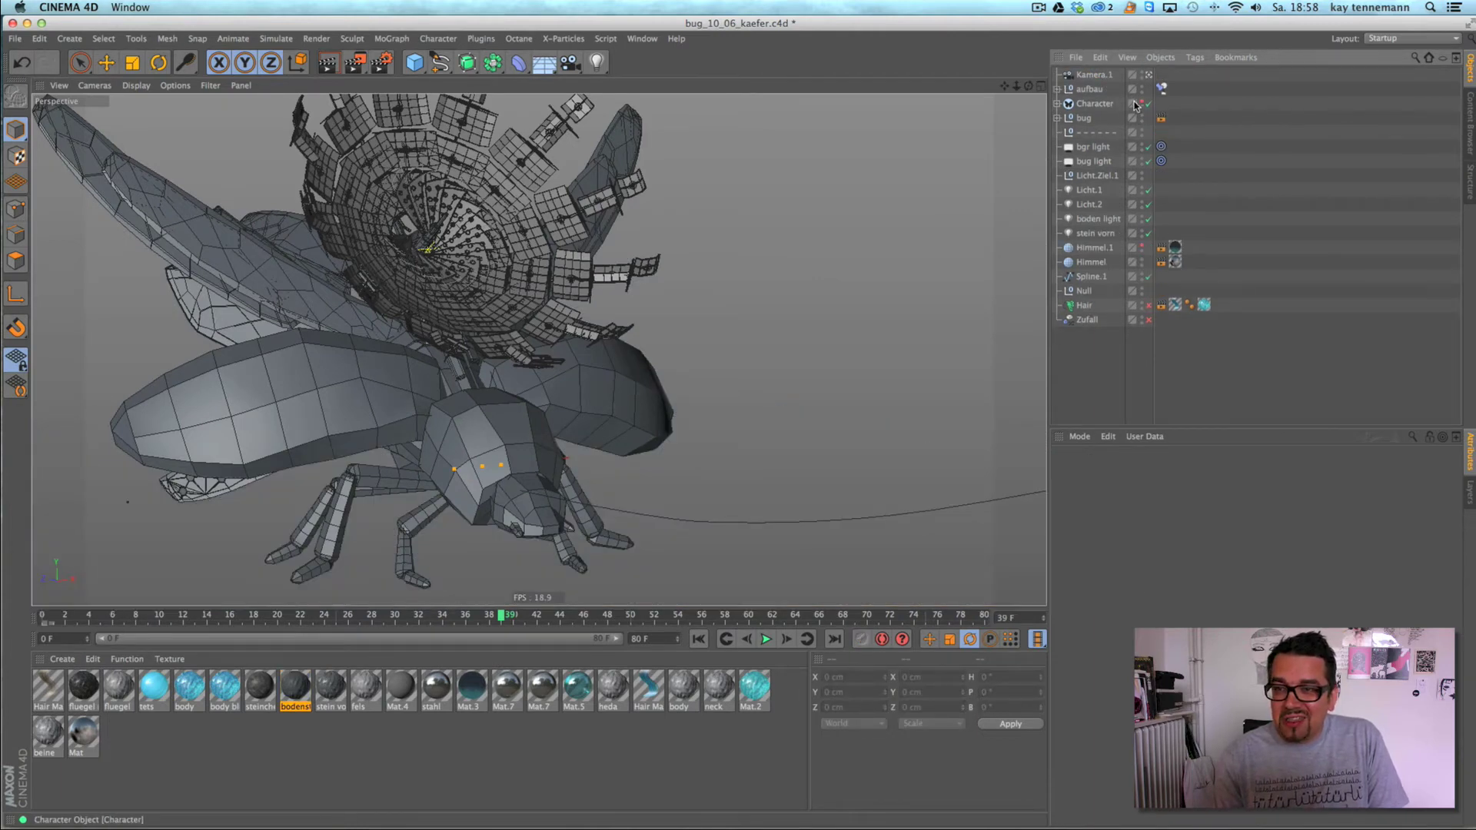
- Make the Character rig visible in the viewport and hide the bug mesh
click(1142, 101)
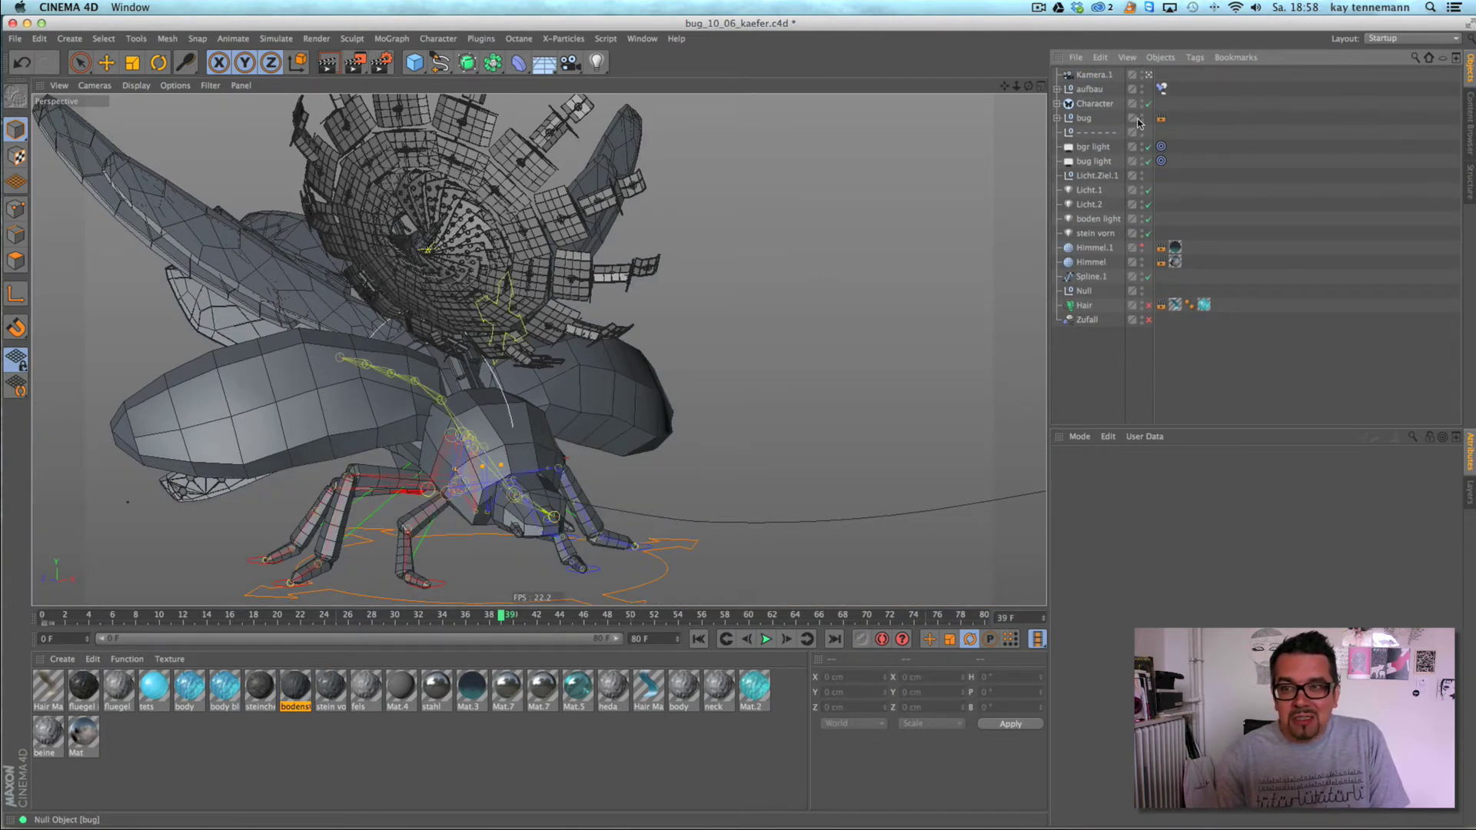
click(1142, 116)
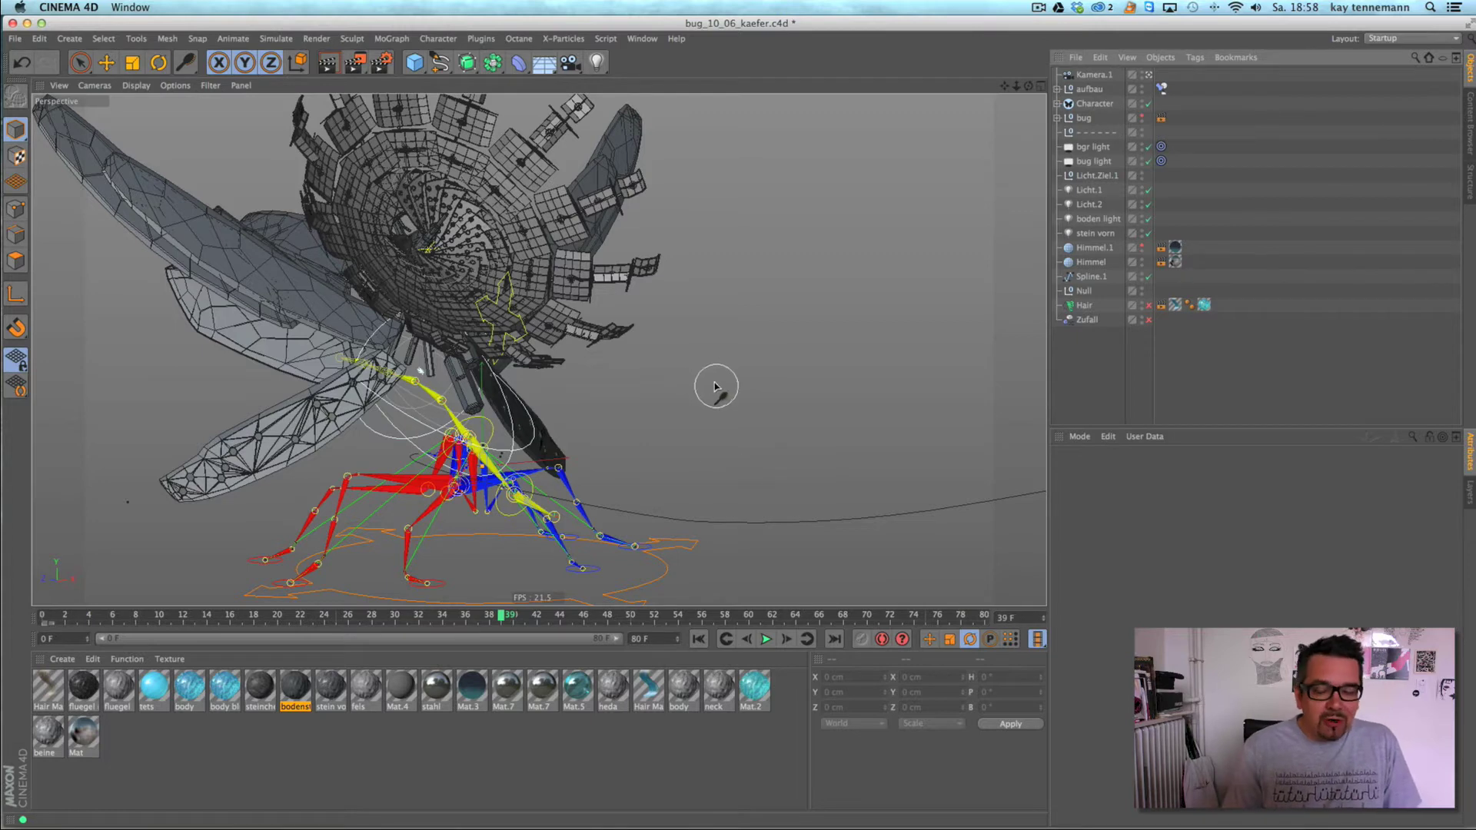
- Switch the viewport from Kamera.1 to the default camera and examine the exposed rig and dish structure up close
alt+right_drag(711, 362, 130, 112)
click(96, 86)
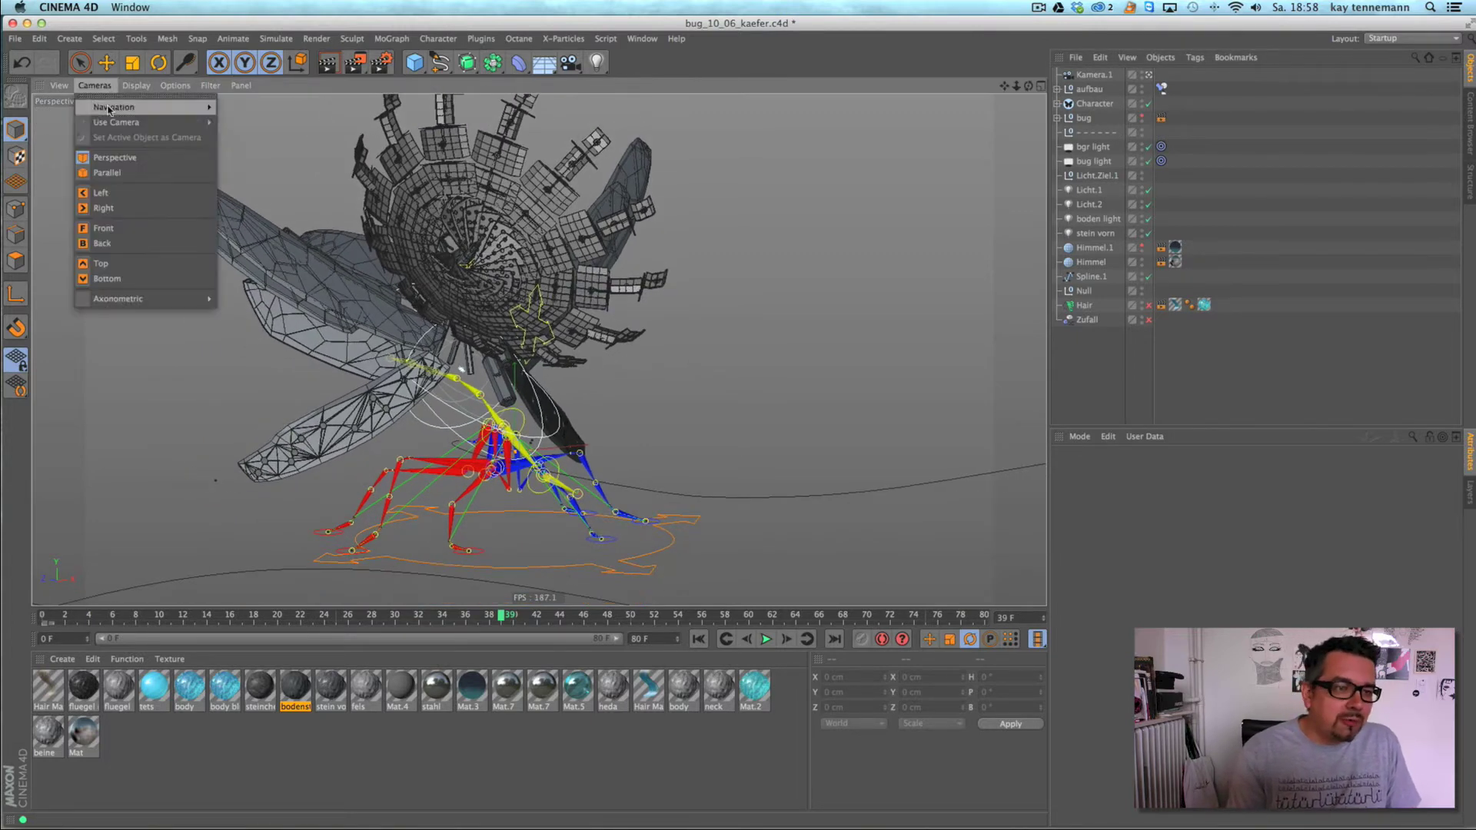
click(246, 127)
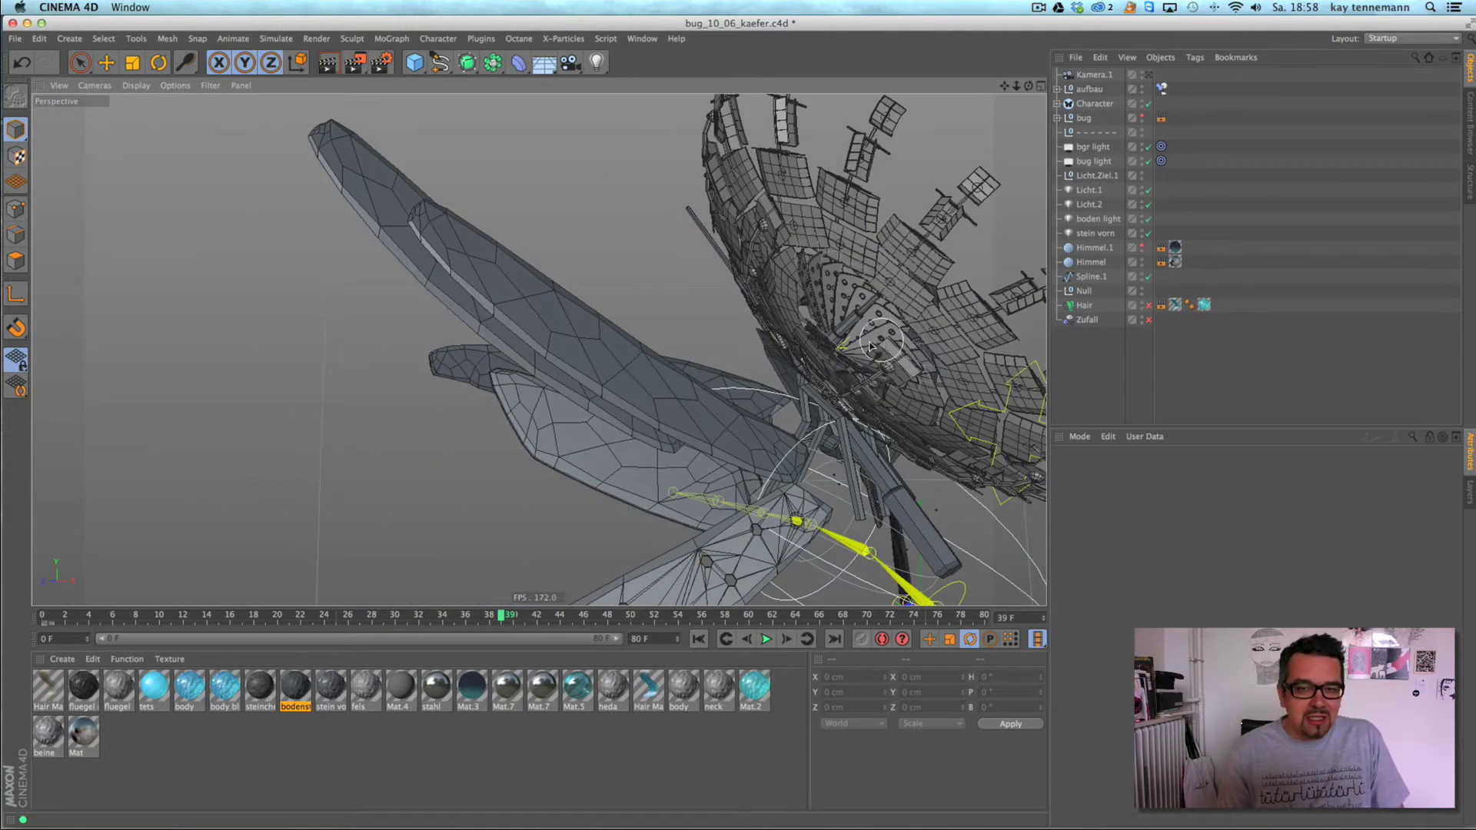
alt+right_drag(878, 339, 738, 372)
alt+drag(737, 372, 390, 391)
alt+right_drag(390, 392, 490, 361)
alt+drag(490, 361, 499, 388)
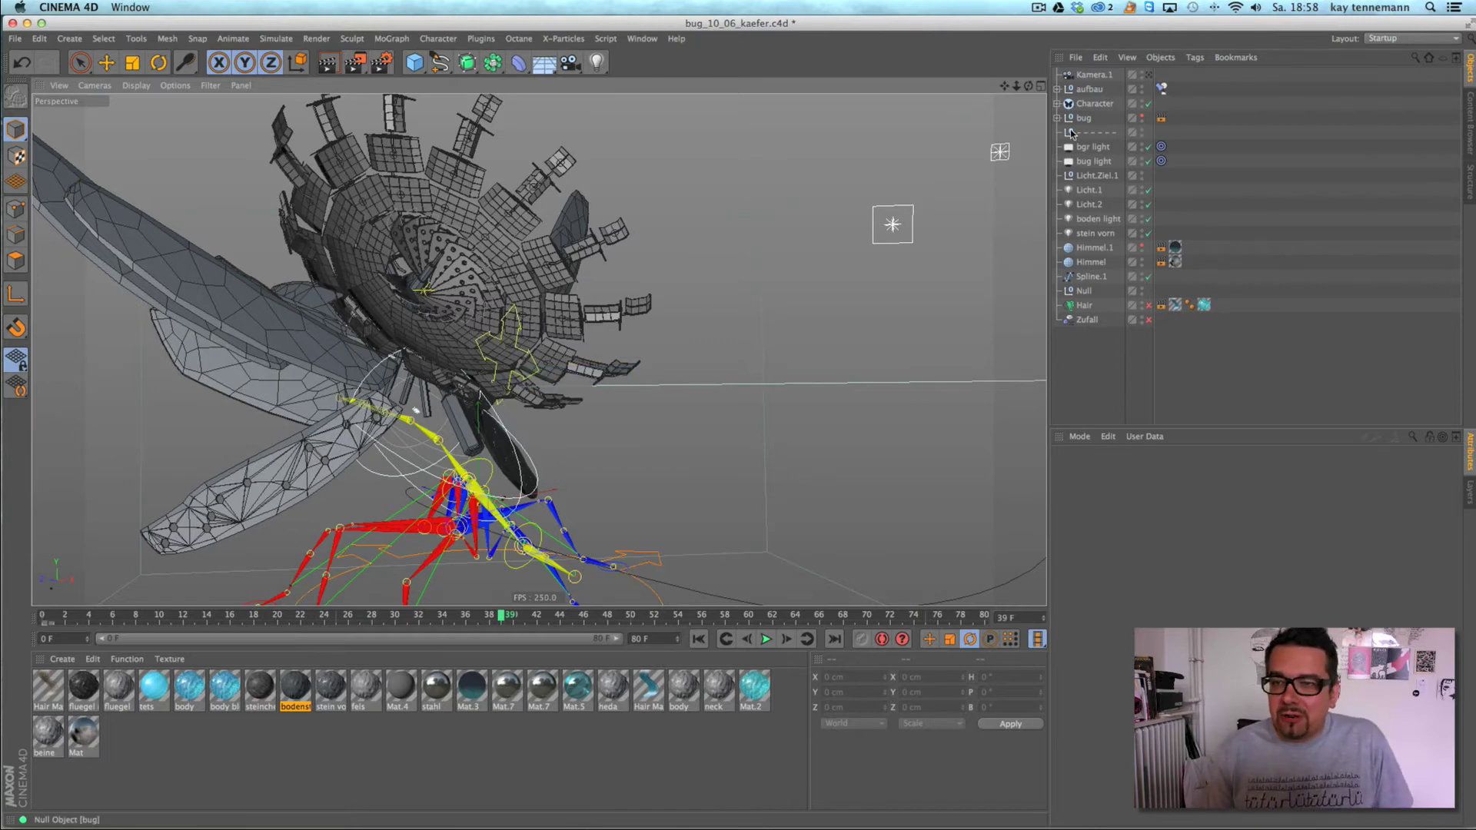
- Hide the parabol null inside aufbau in the viewport and show the bug mesh again
click(1058, 90)
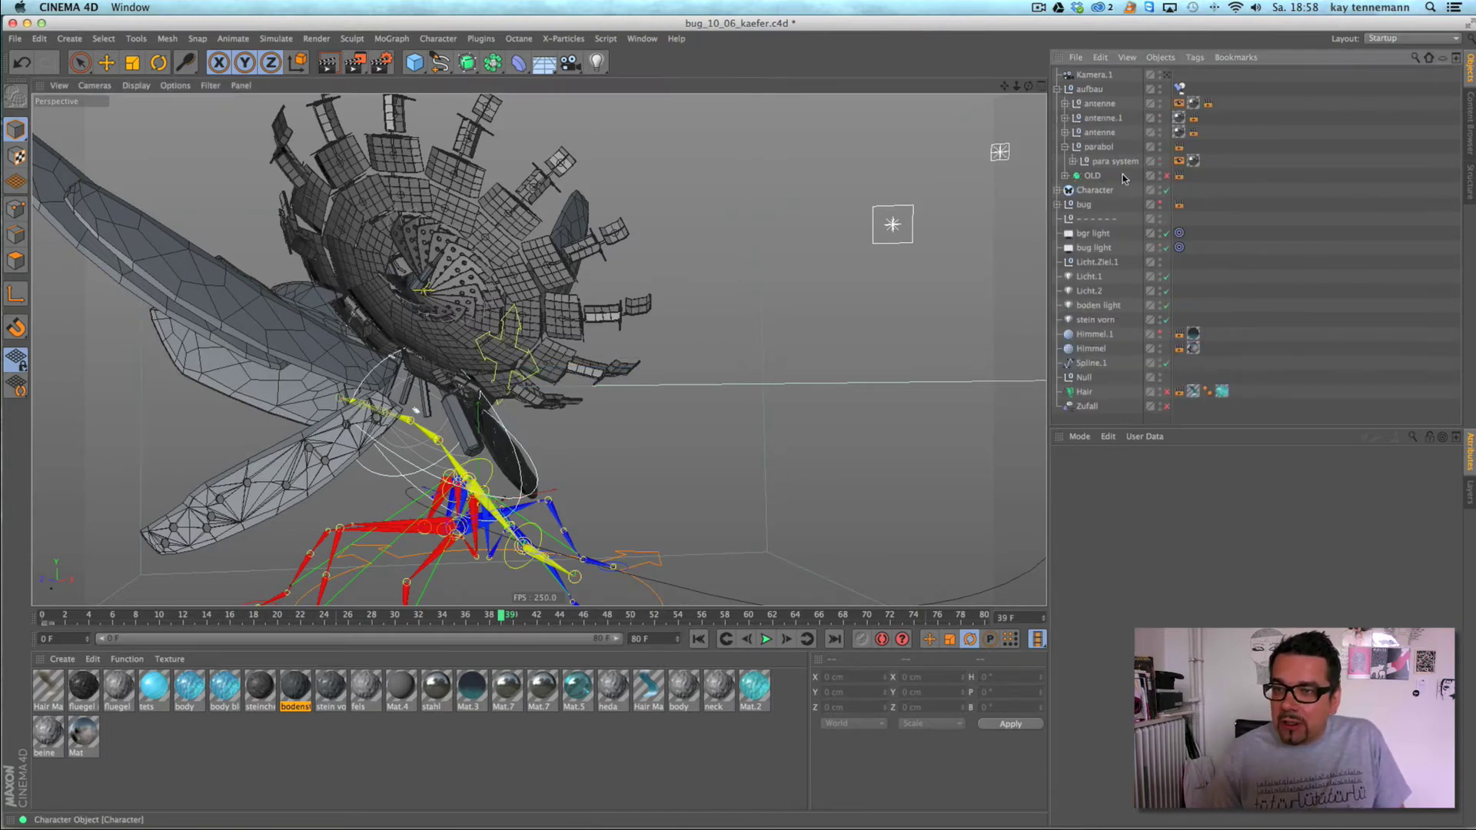
click(1104, 148)
click(1158, 145)
click(1158, 145)
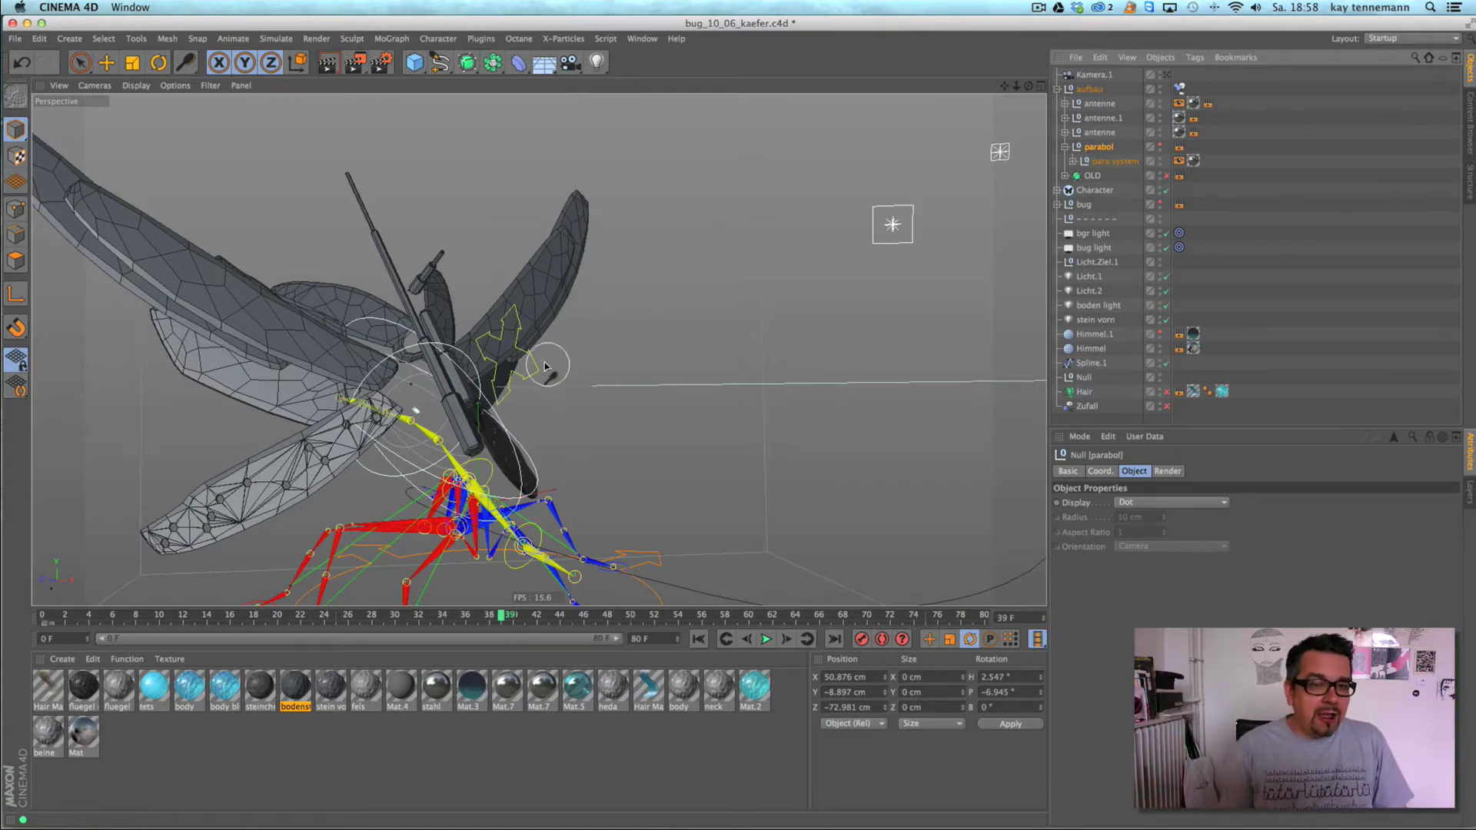
alt+drag(544, 362, 499, 391)
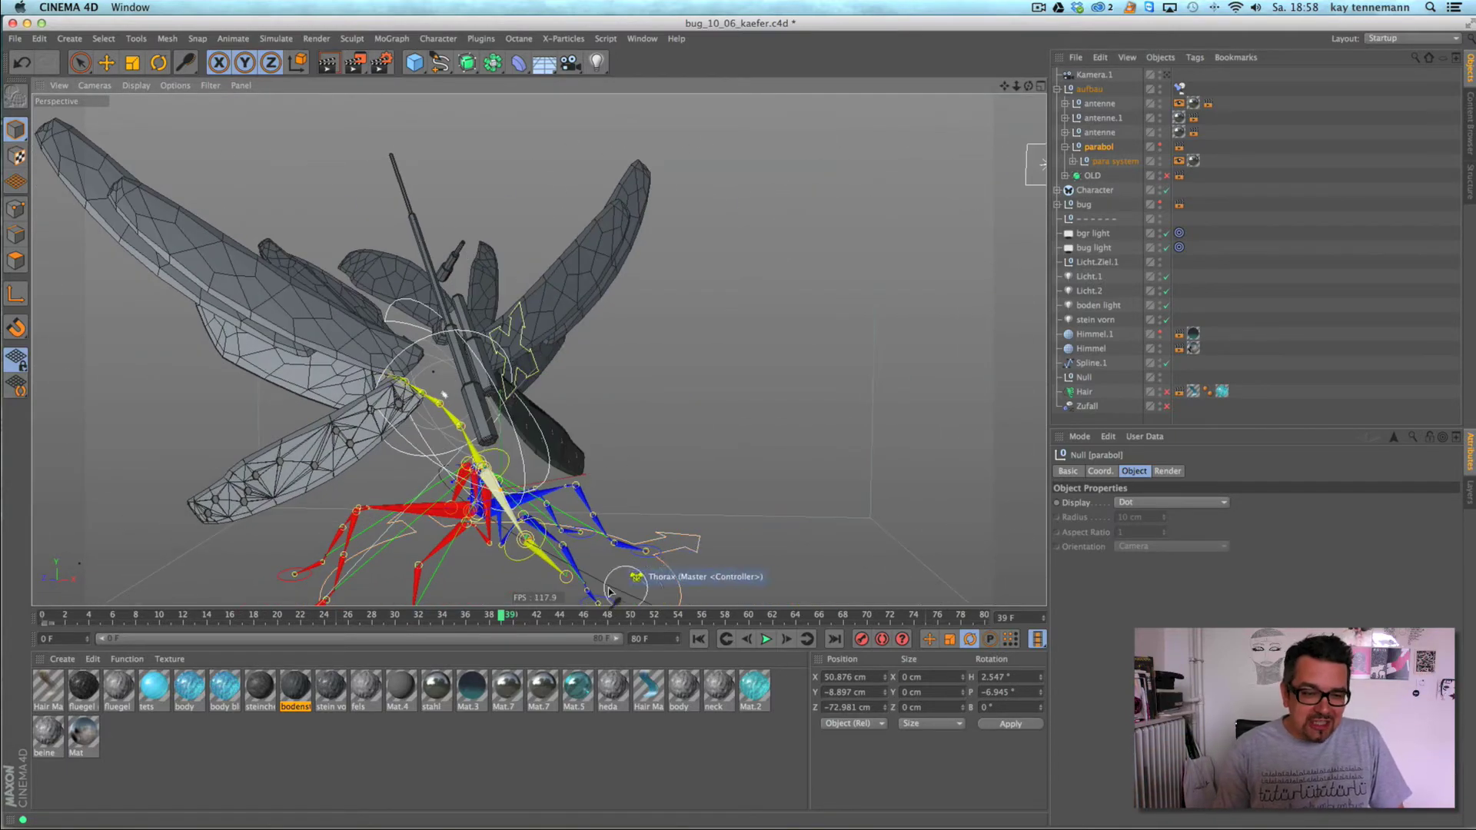
click(1159, 203)
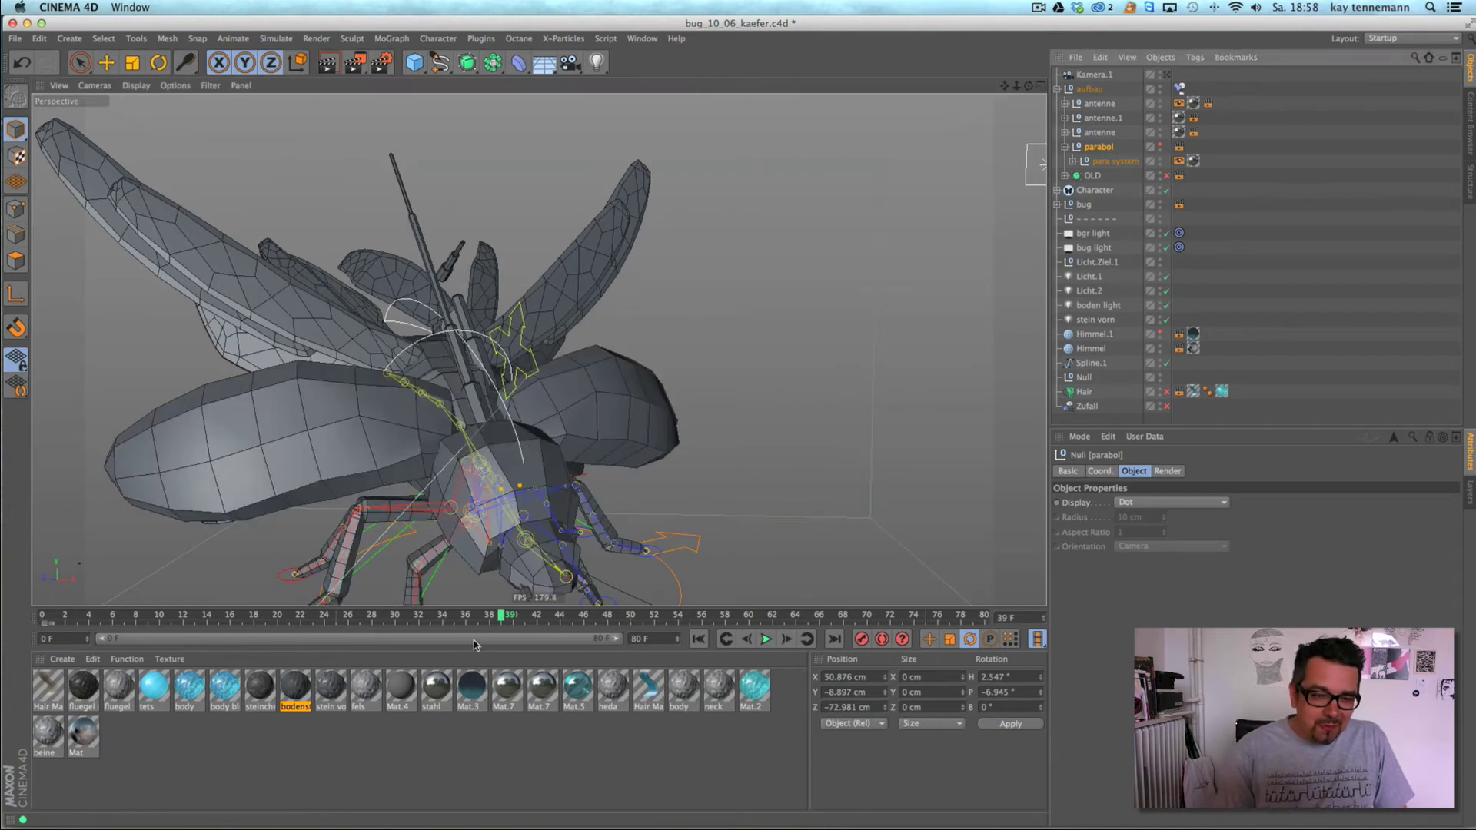
- Examine the parts folded inside the beetle in Lines display, scrubbing from frame 14 to frame 47
drag(503, 618, 206, 625)
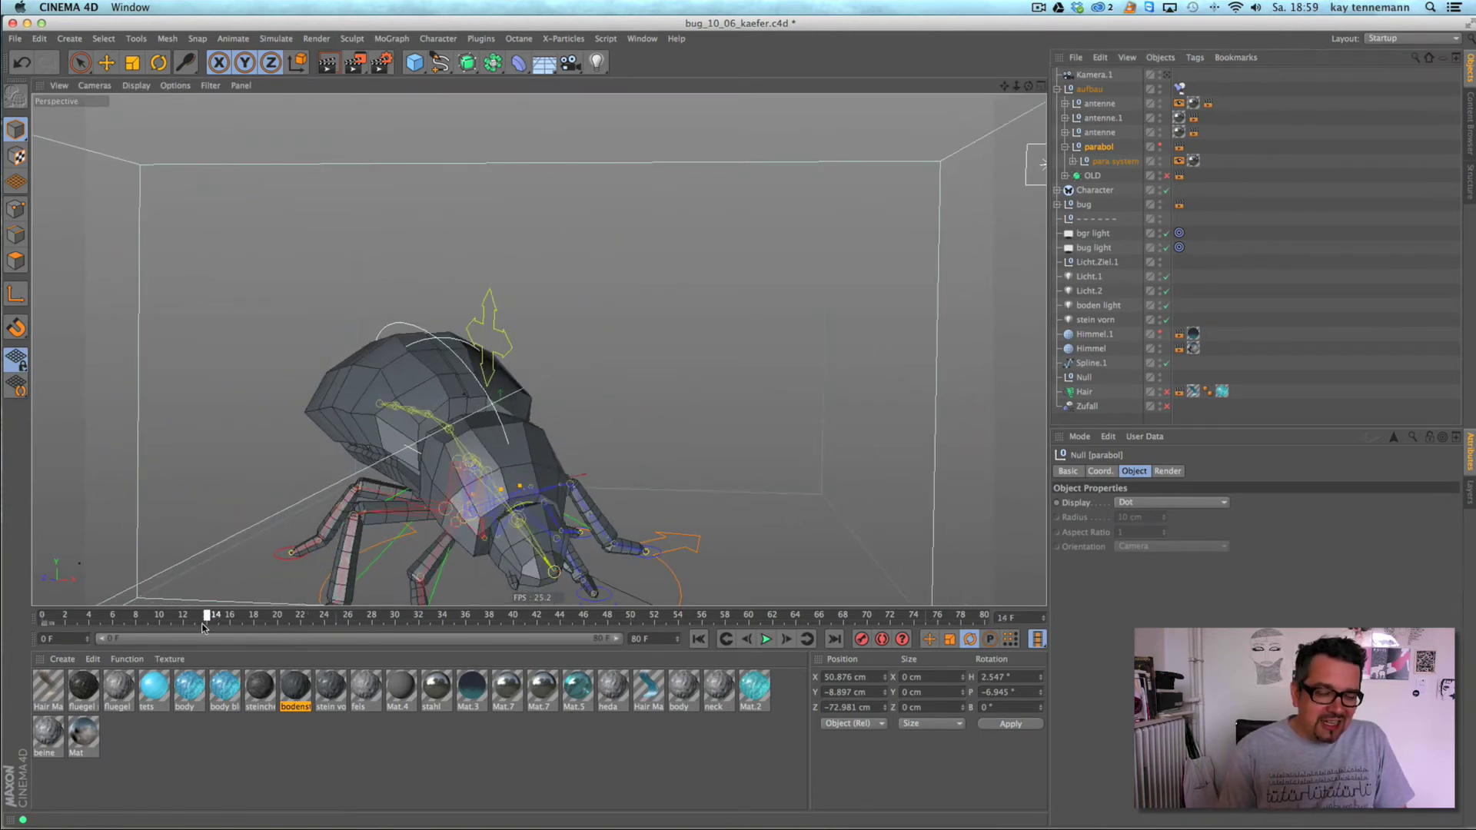
alt+drag(329, 454, 519, 421)
click(137, 85)
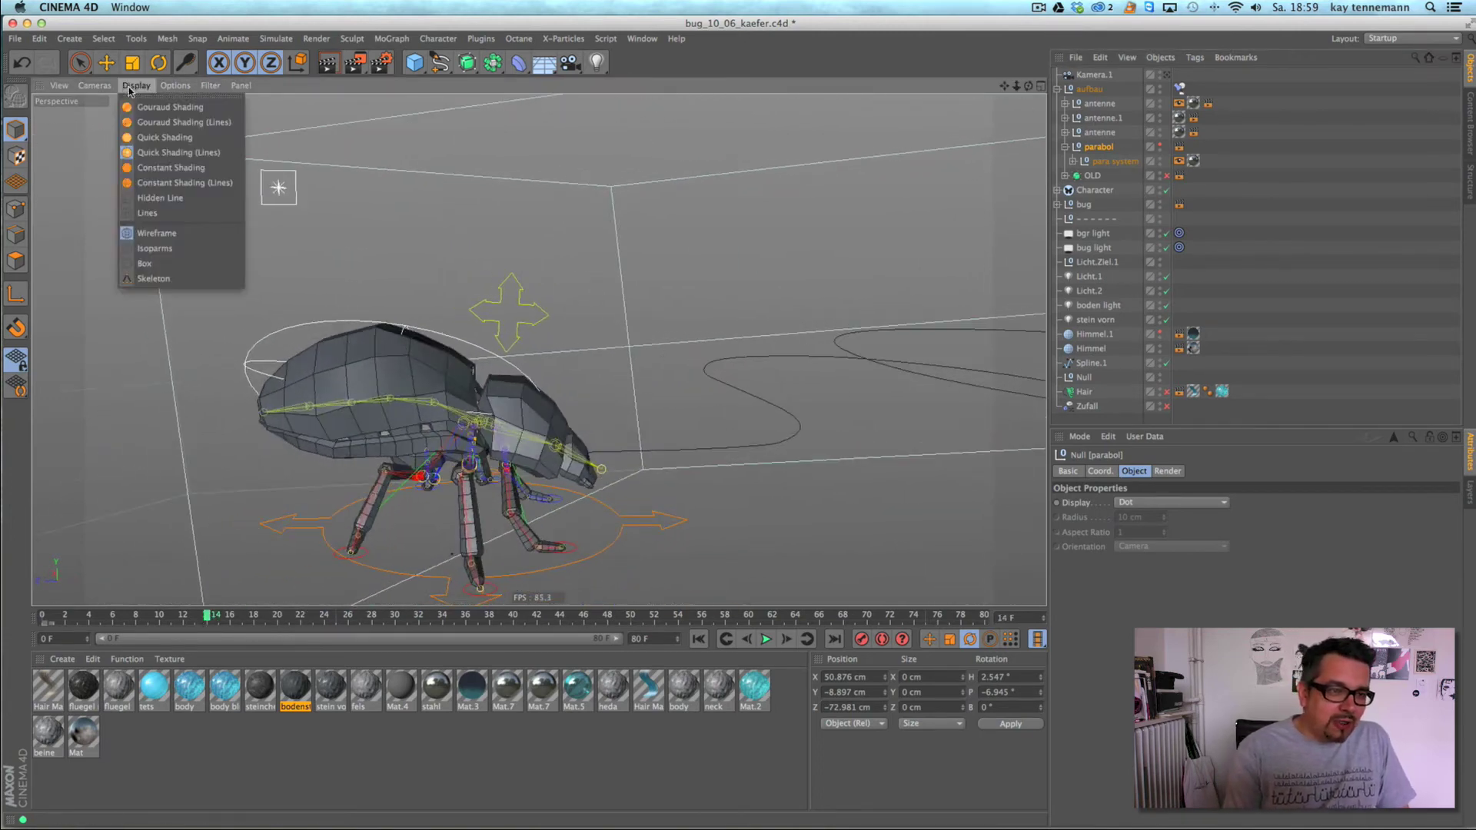
click(166, 230)
alt+right_drag(363, 415, 472, 368)
alt+drag(510, 368, 553, 415)
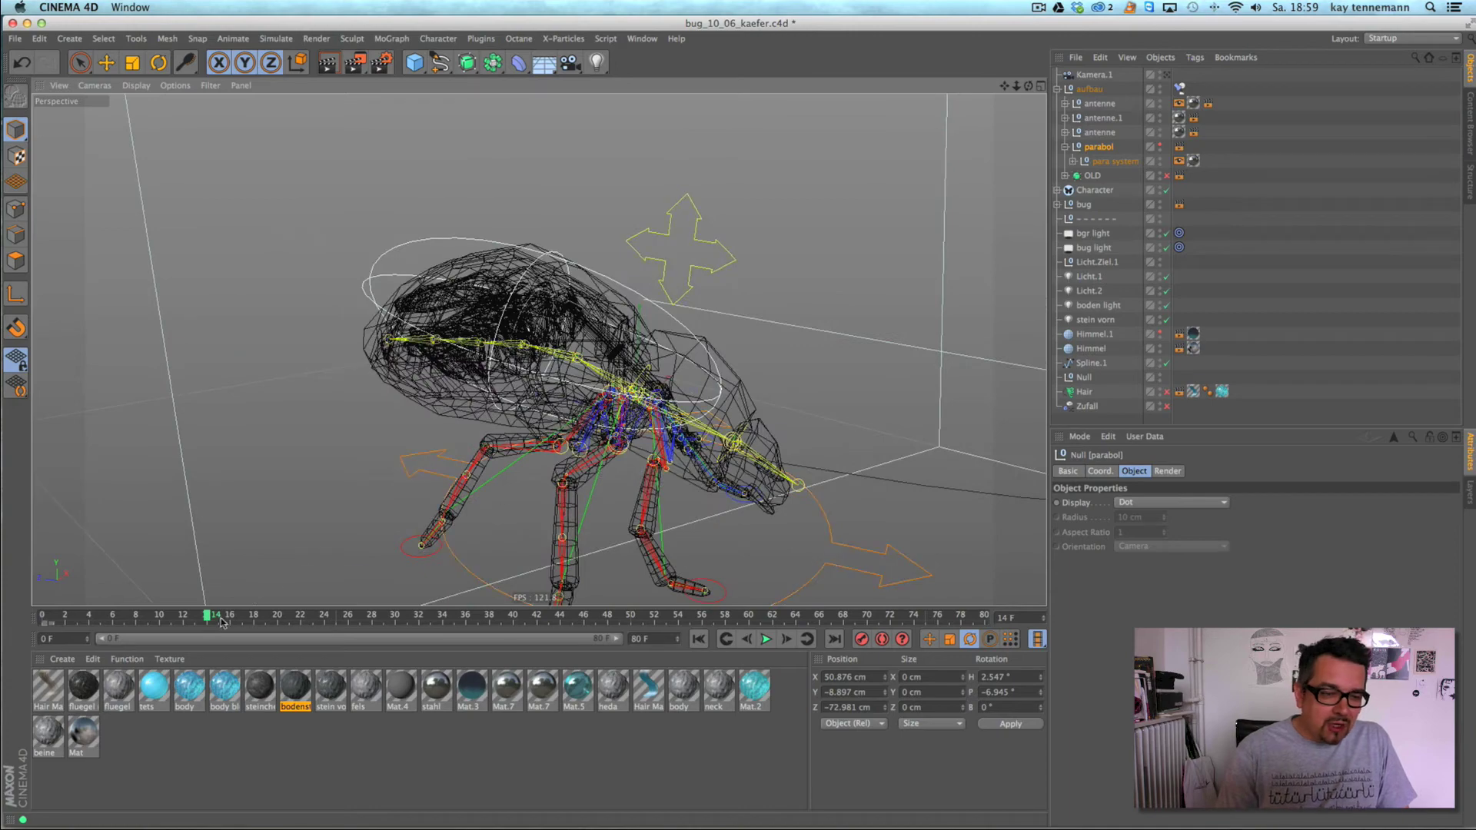
drag(206, 617, 600, 635)
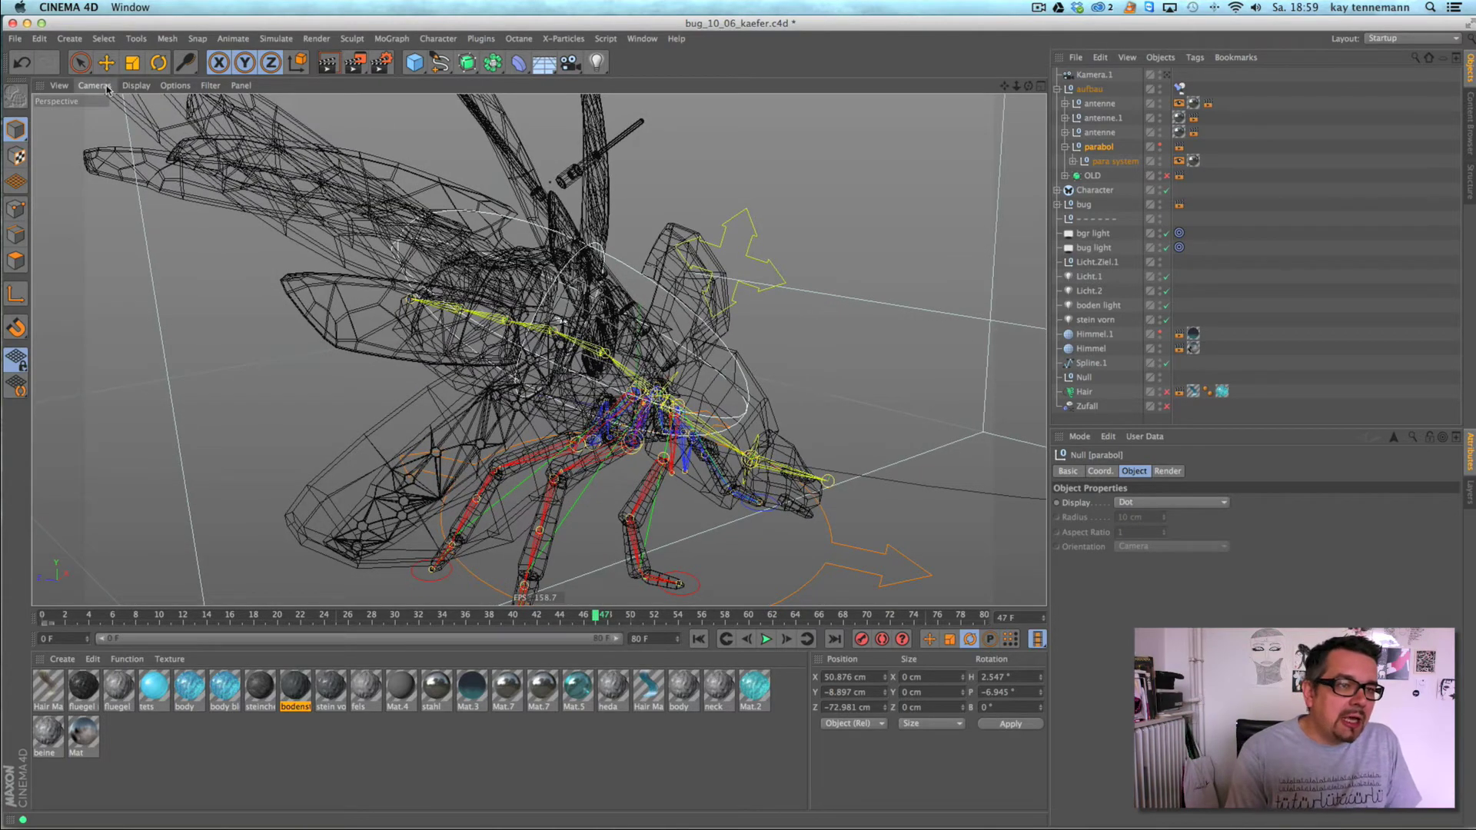
- Return the viewport to the Kamera.1 view and set its display to Quick Shading
click(136, 86)
click(150, 123)
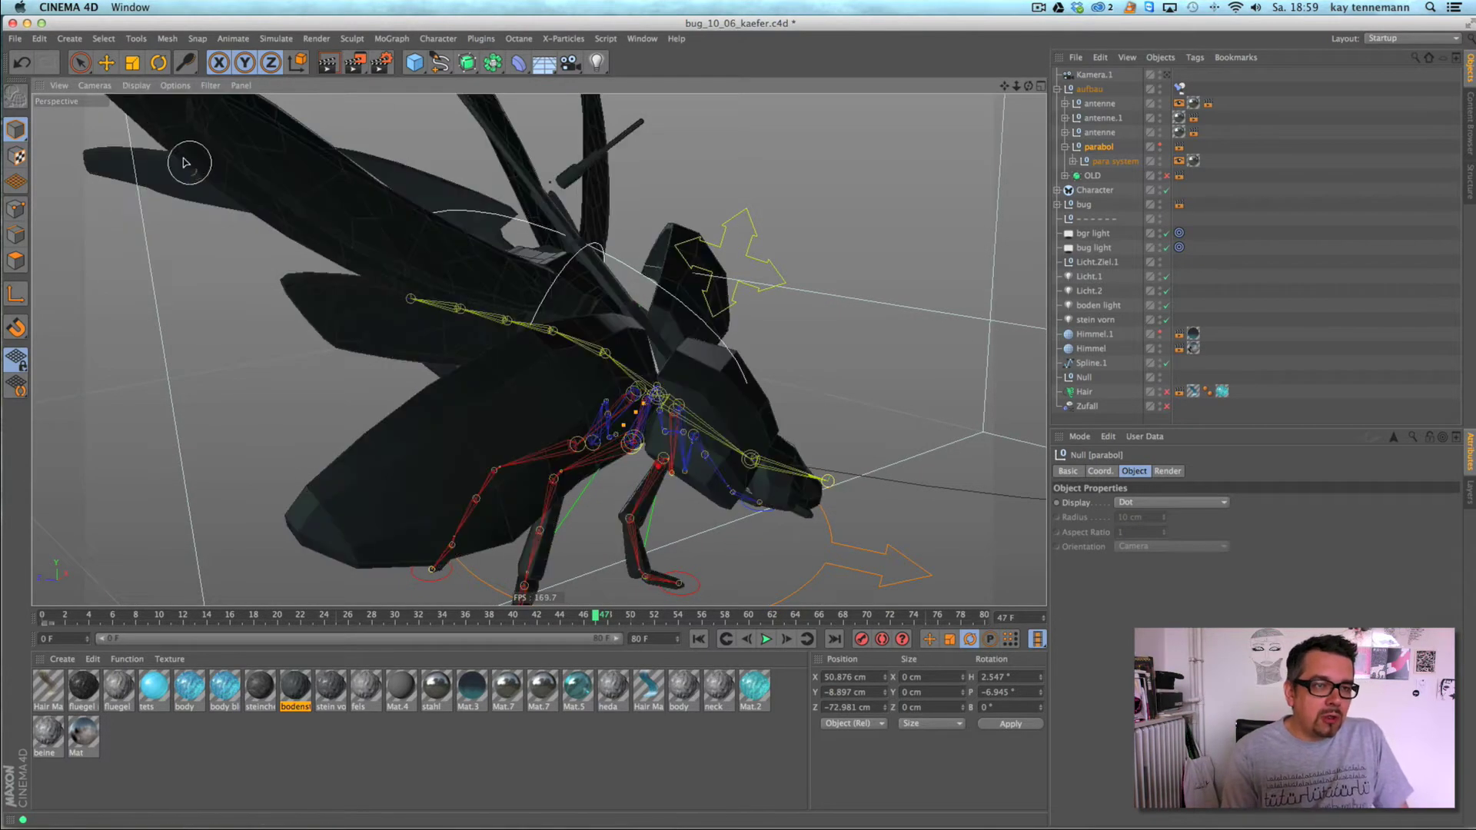
click(95, 85)
click(258, 147)
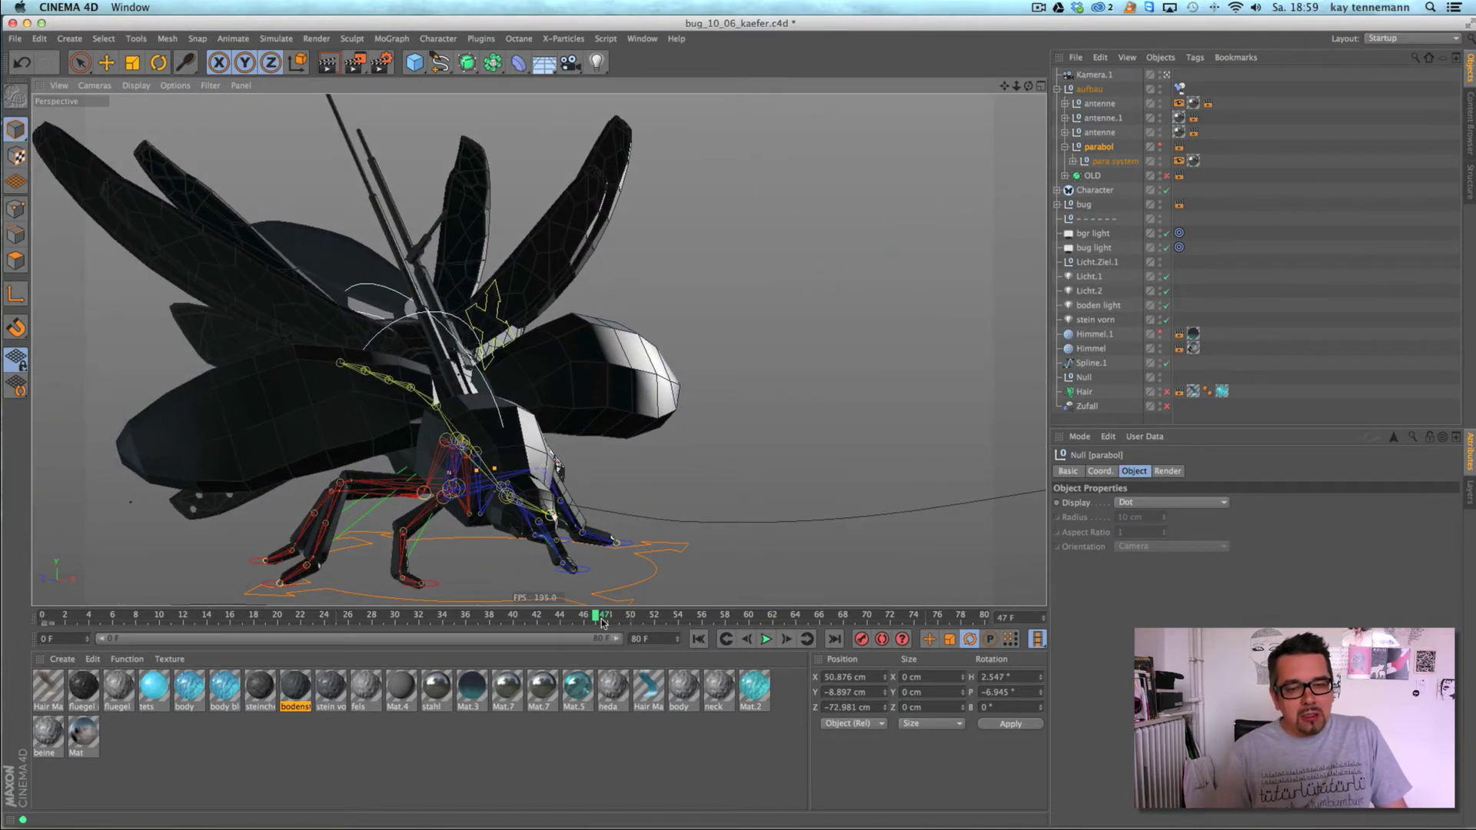
click(136, 85)
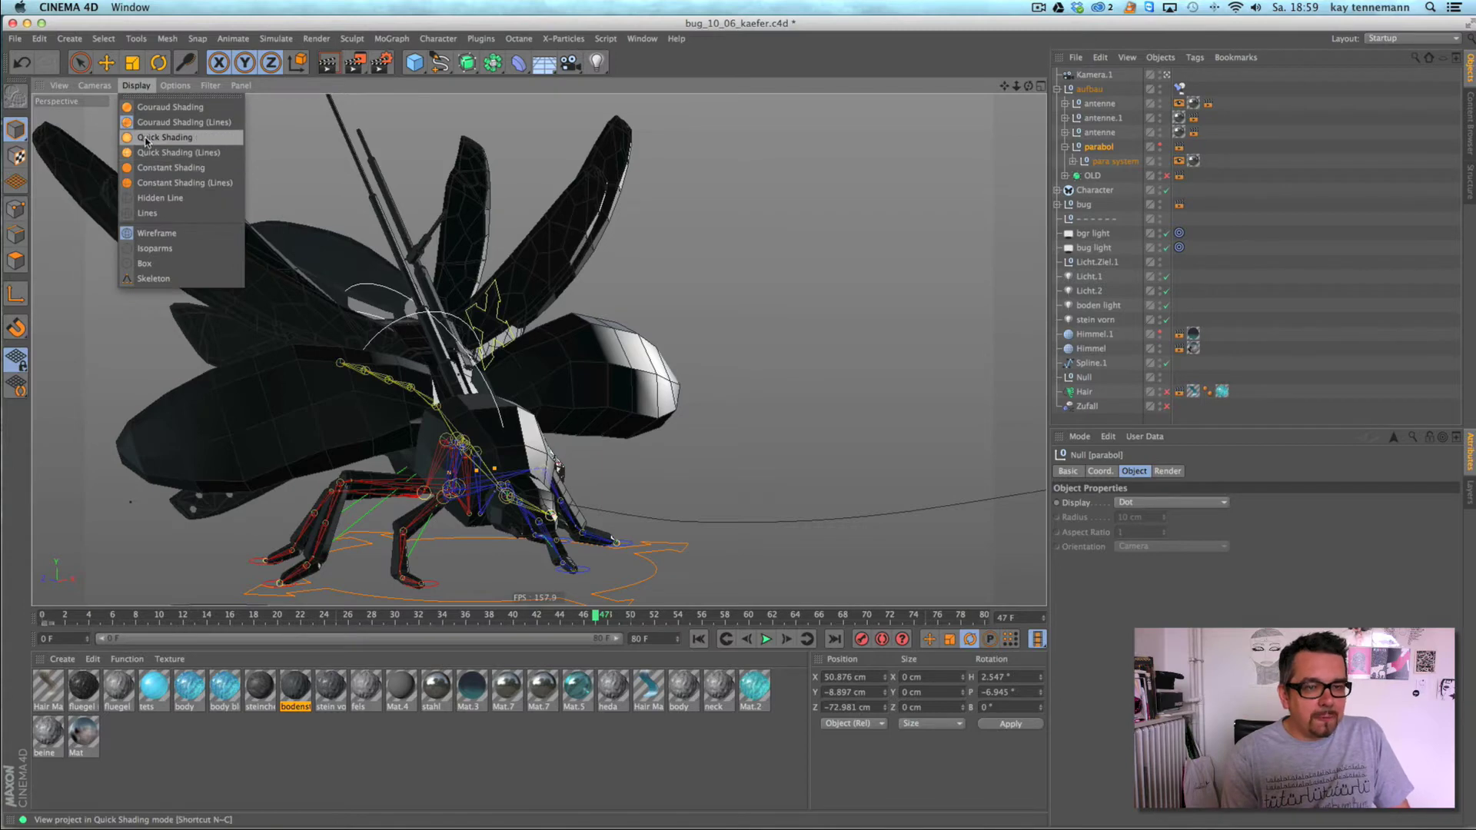
click(151, 137)
- Scrub the animation back from frame 47 to frame 4 to examine how the wings and antenne parts fold in
drag(596, 615, 319, 628)
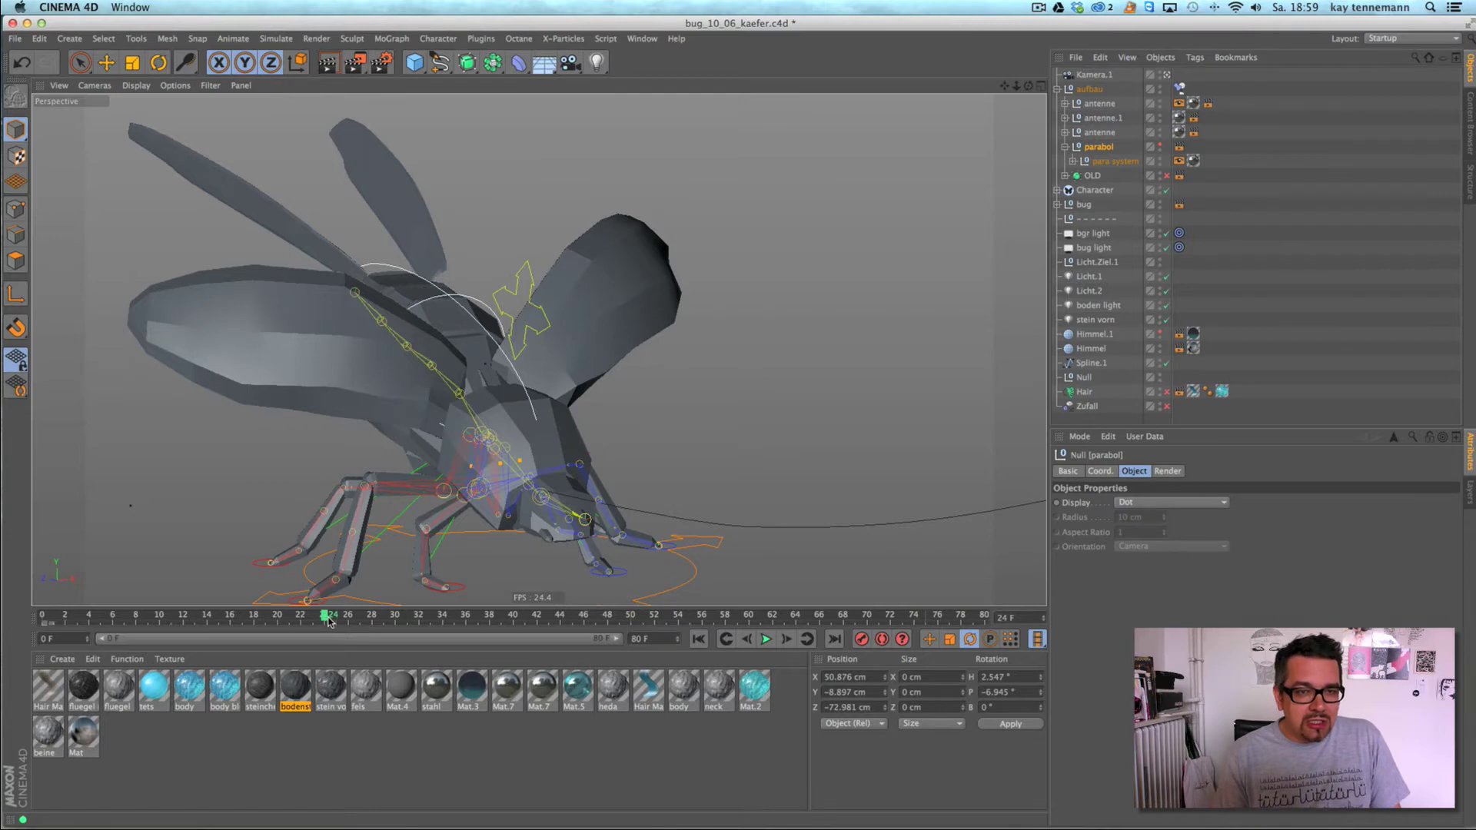
drag(329, 621, 246, 630)
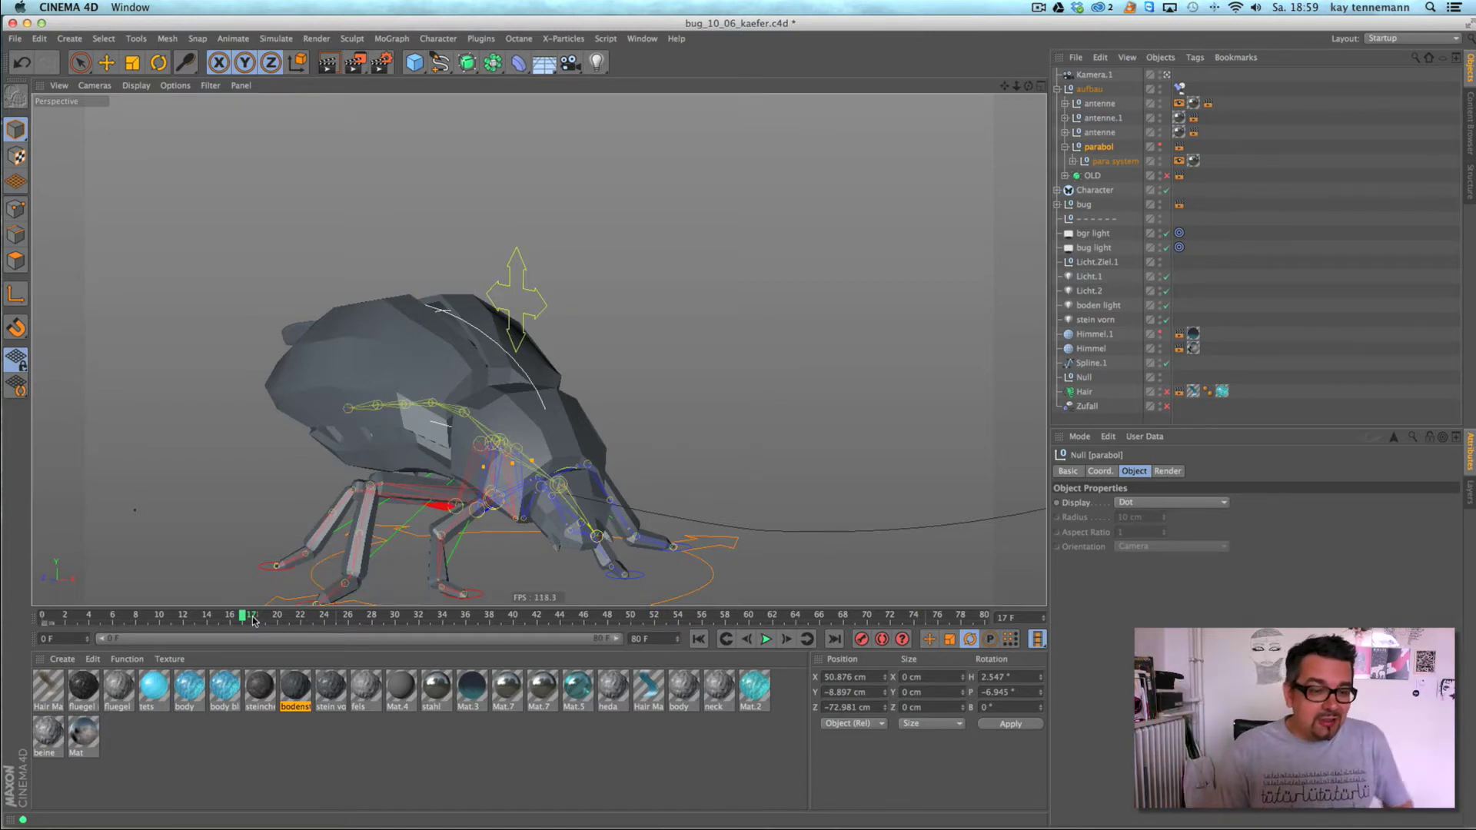
mouse_move(243, 618)
mouse_down()
mouse_move(636, 624)
mouse_move(253, 639)
mouse_up()
click(1107, 103)
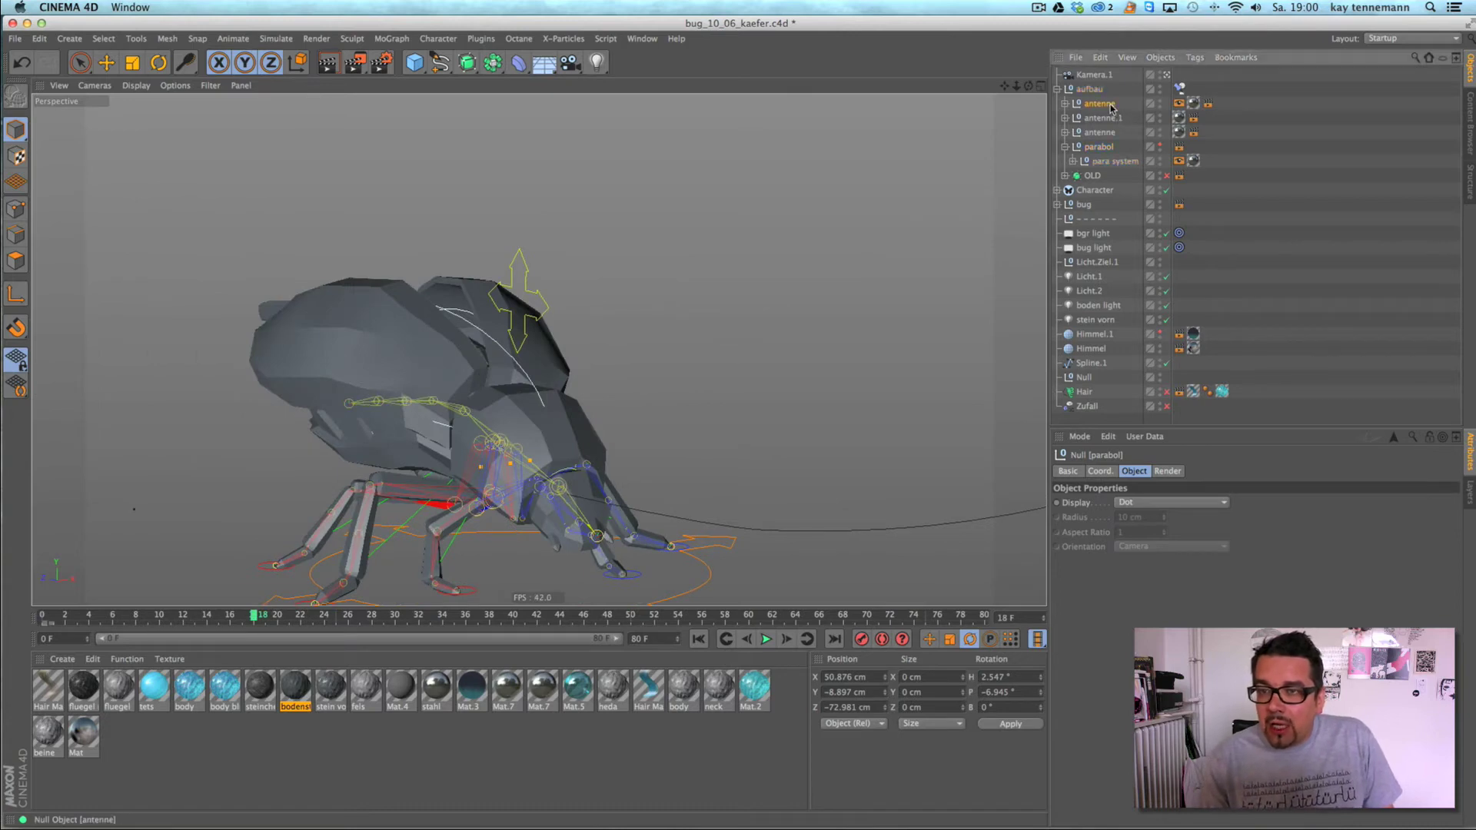
drag(254, 619, 88, 626)
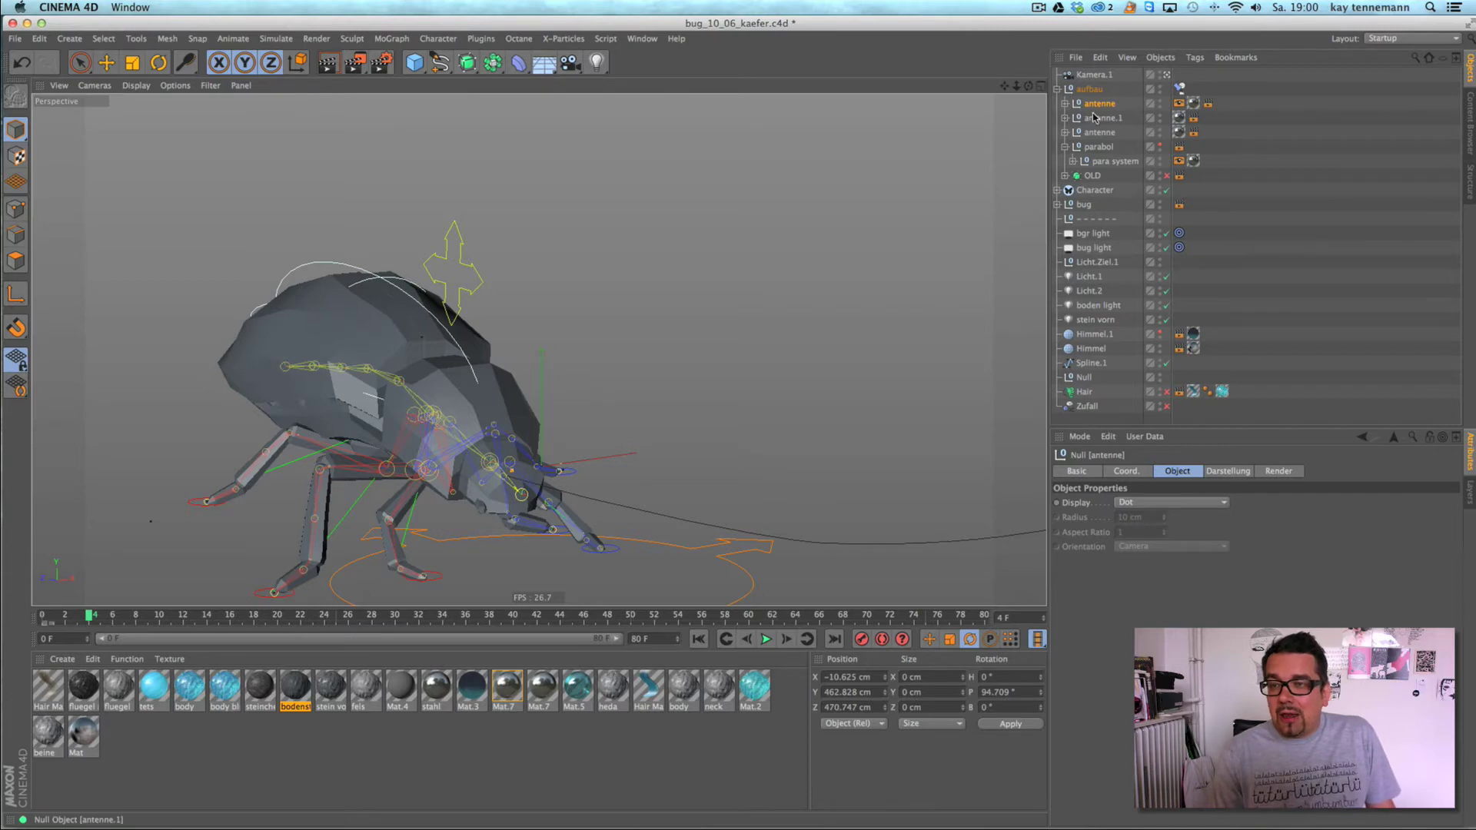
- Inspect the Constraint tag on the aufbau null and the hierarchy inside its OLD object
click(1180, 89)
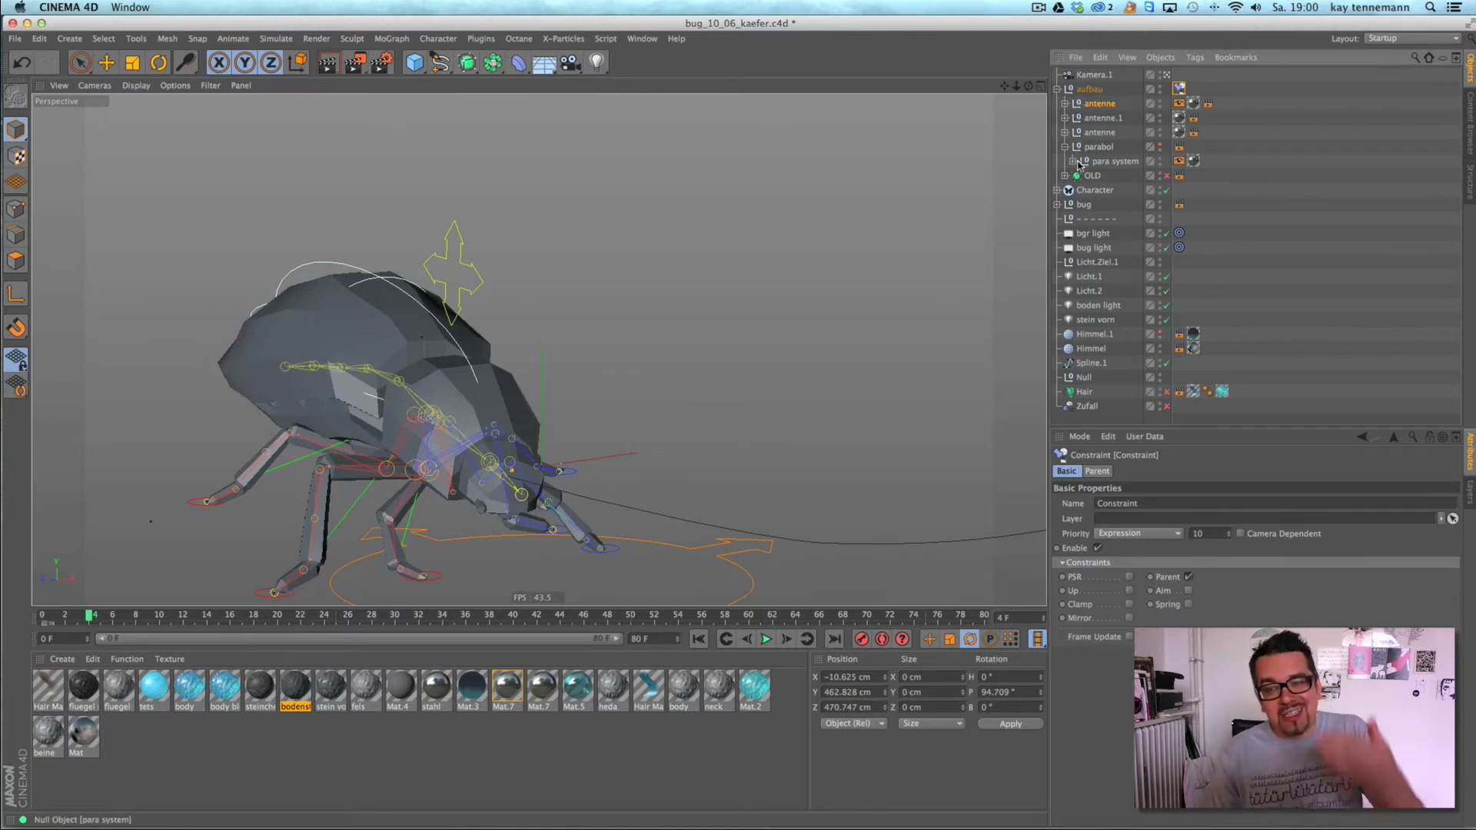
click(1097, 90)
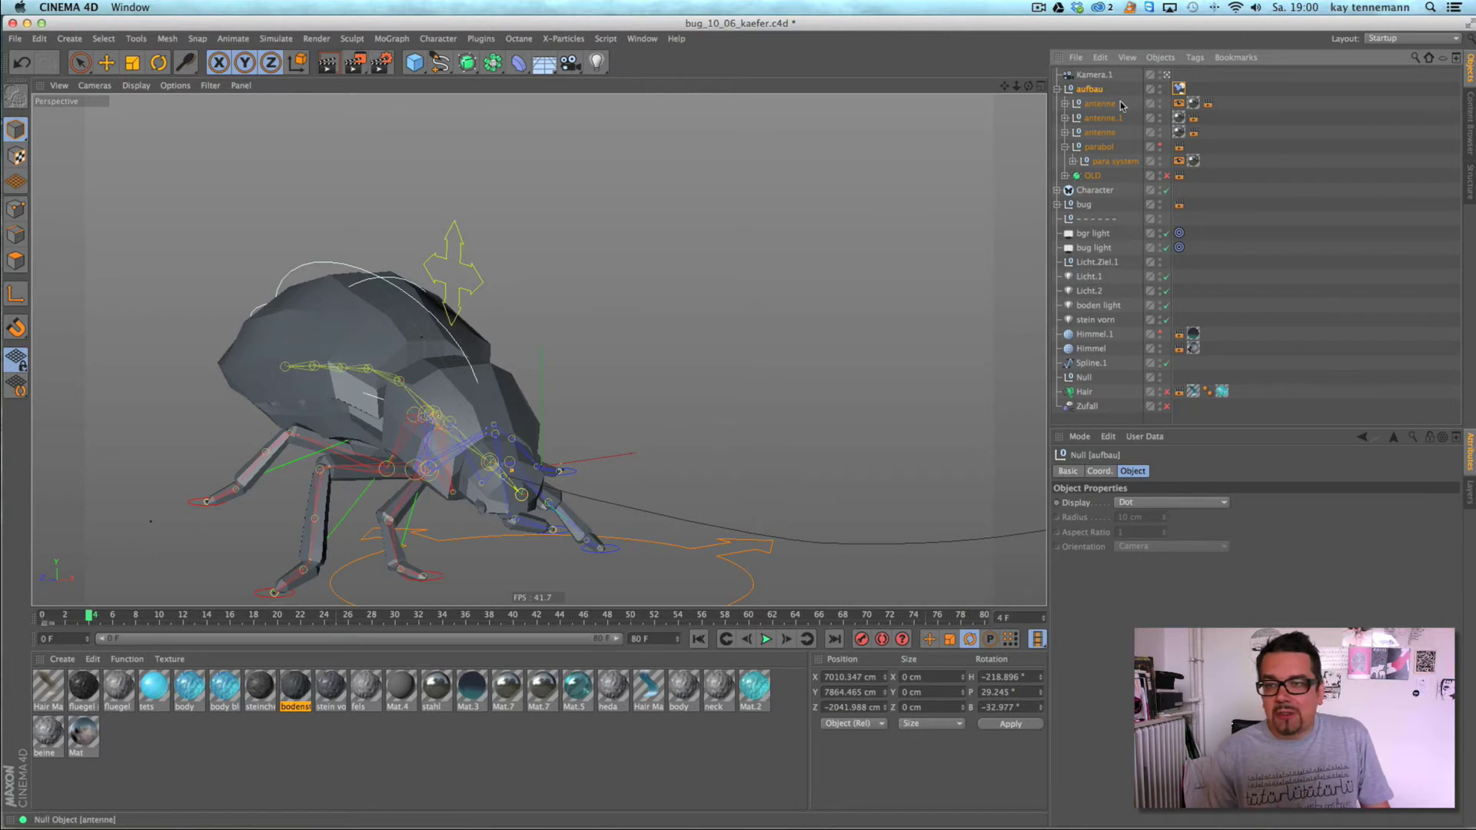
click(1065, 177)
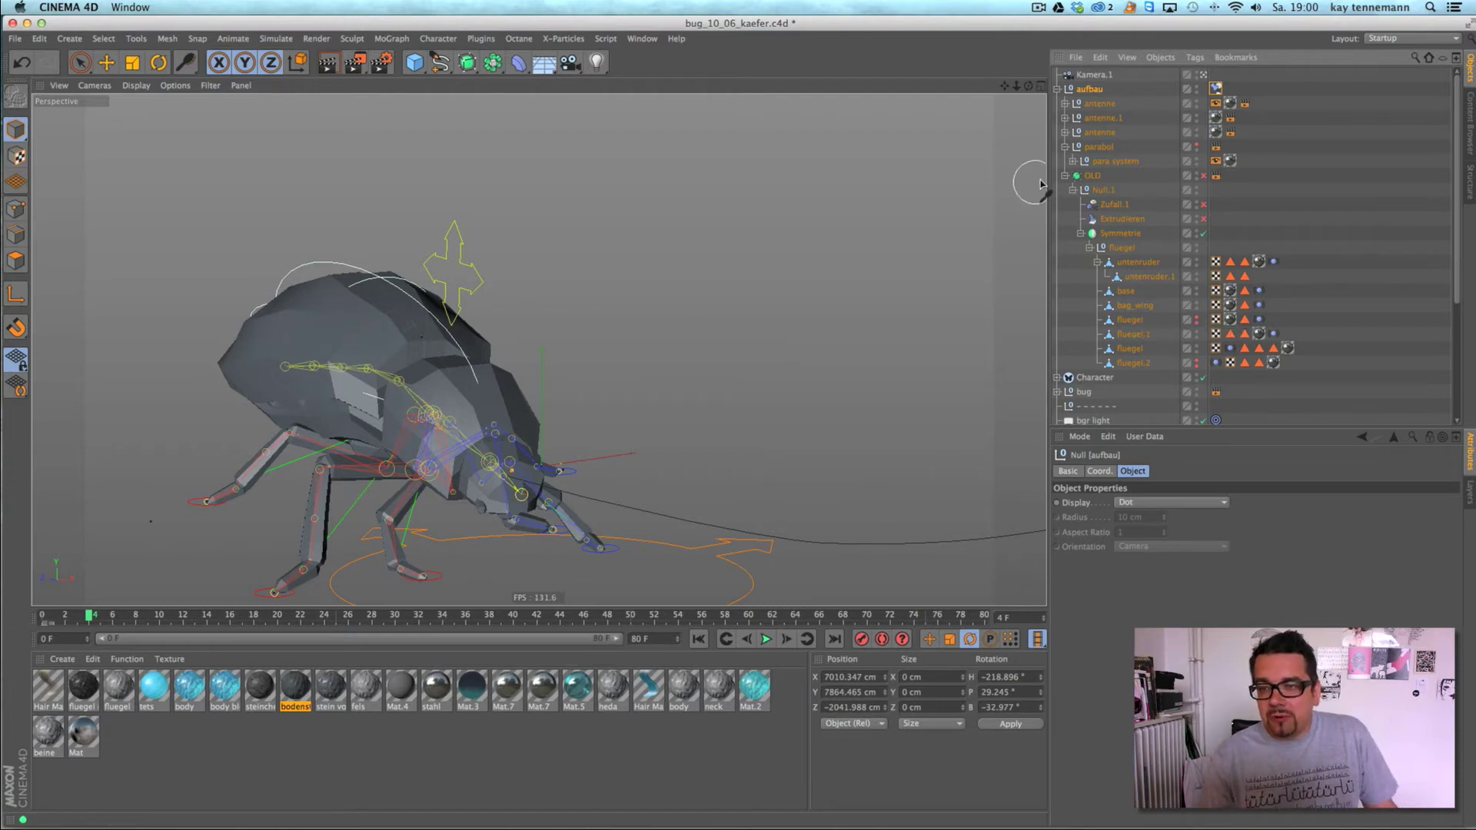
click(1080, 233)
click(1064, 175)
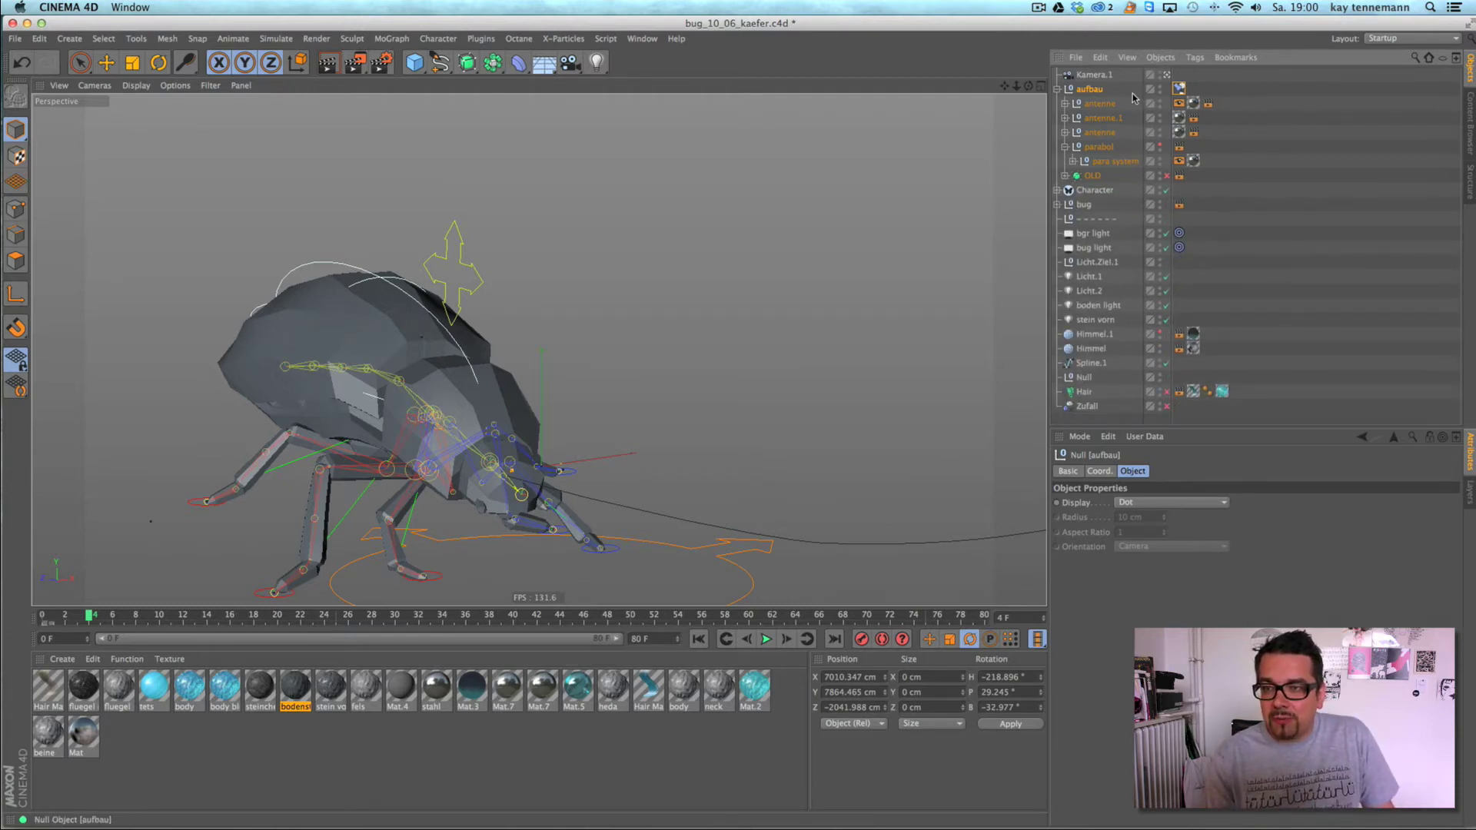
click(1179, 105)
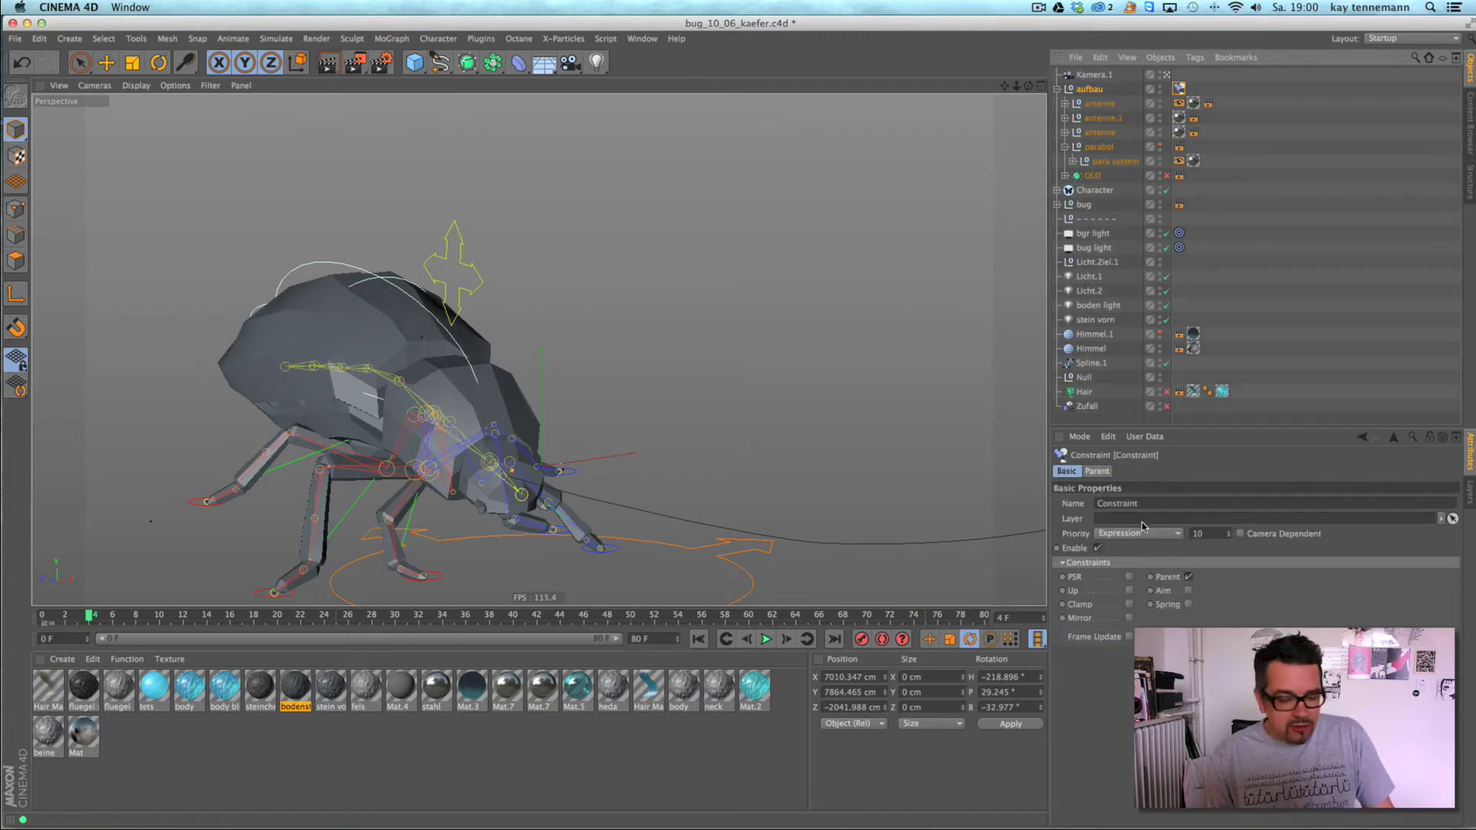
key(Delete)
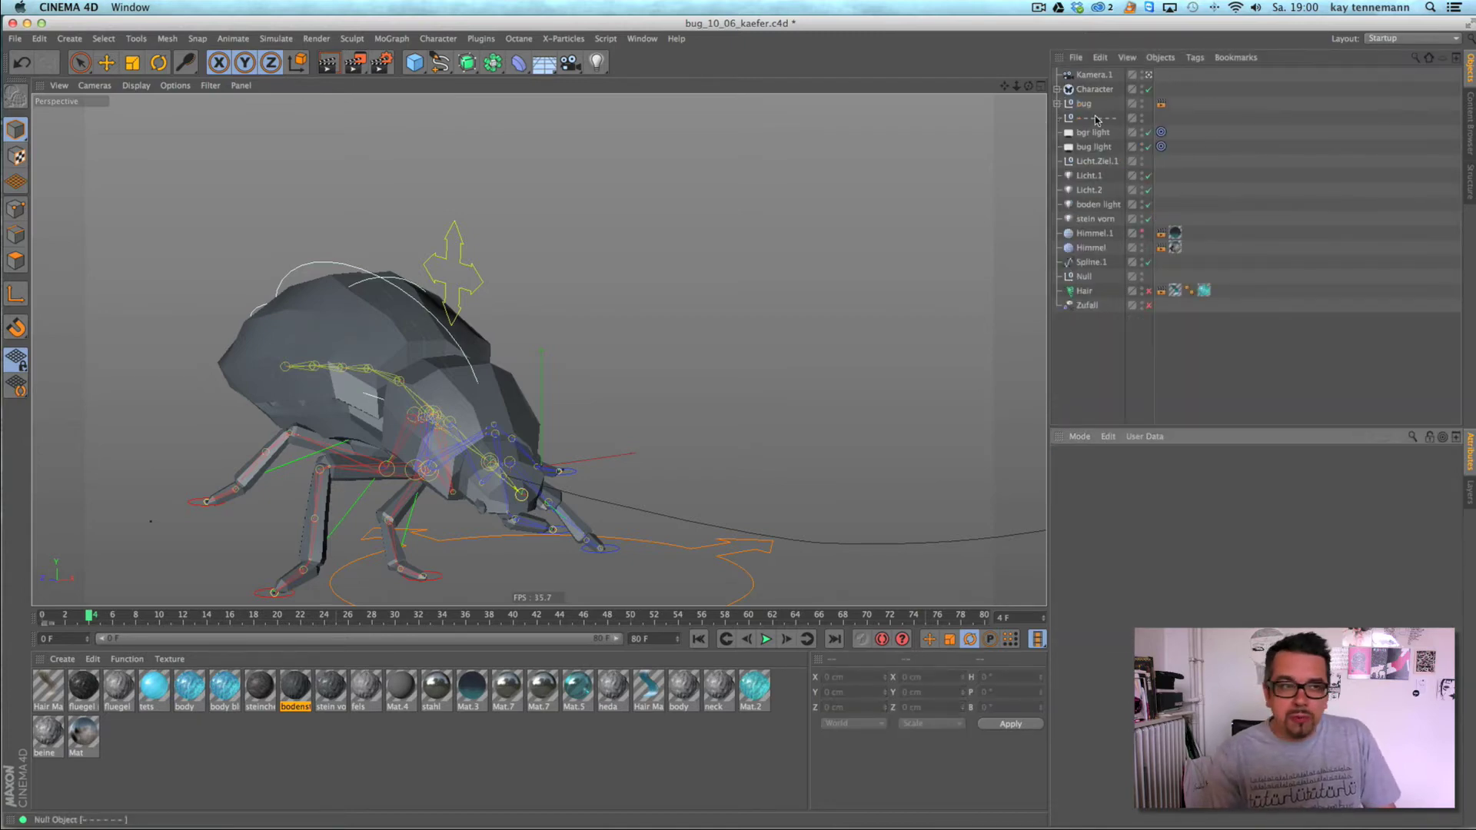
click(22, 61)
- Delete the aufbau null's Constraint tag and move the null clear of the beetle to about X 7823, Y 7604, Z -1116 cm
key(Delete)
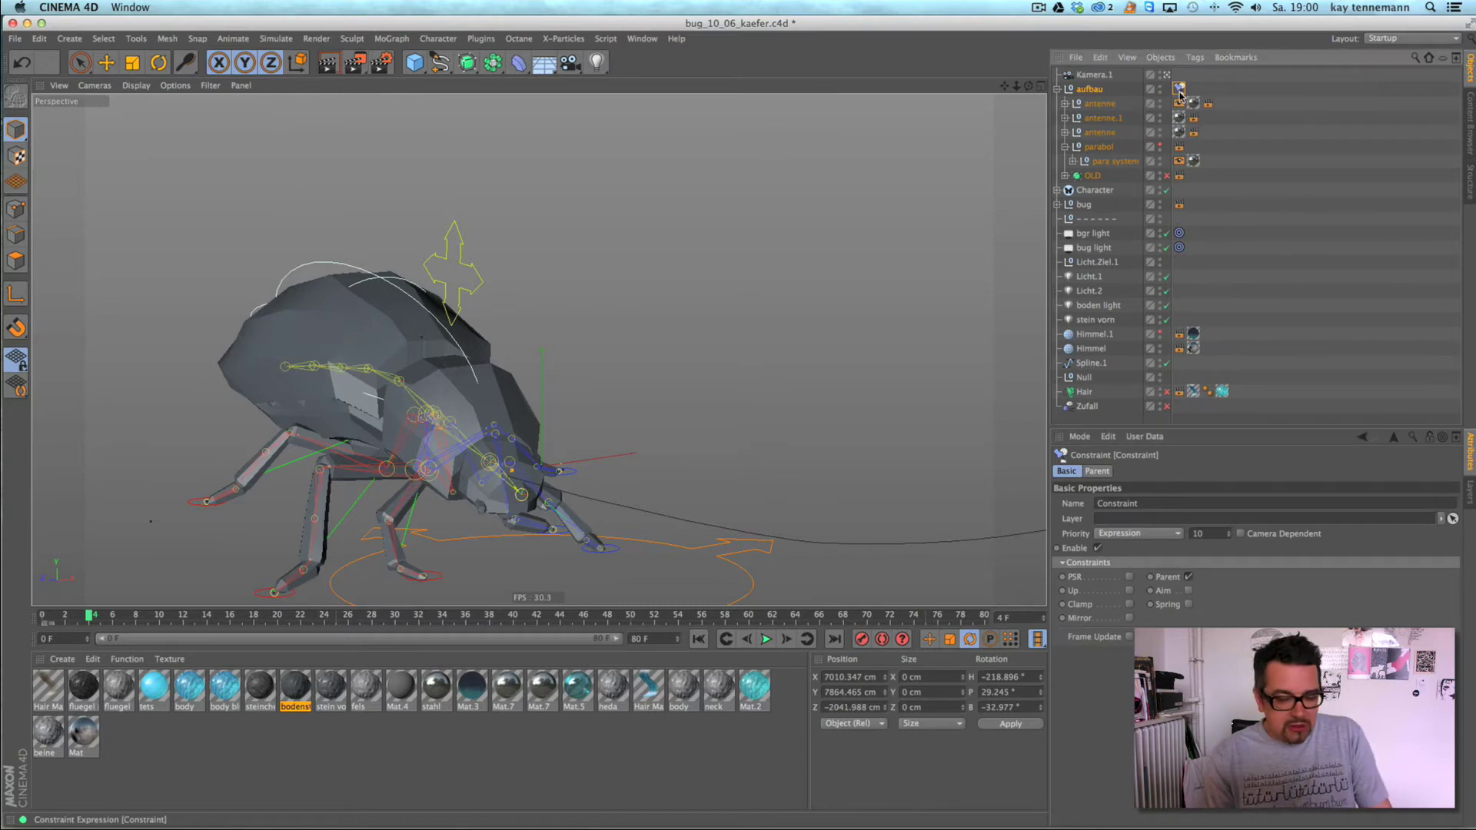
click(1088, 90)
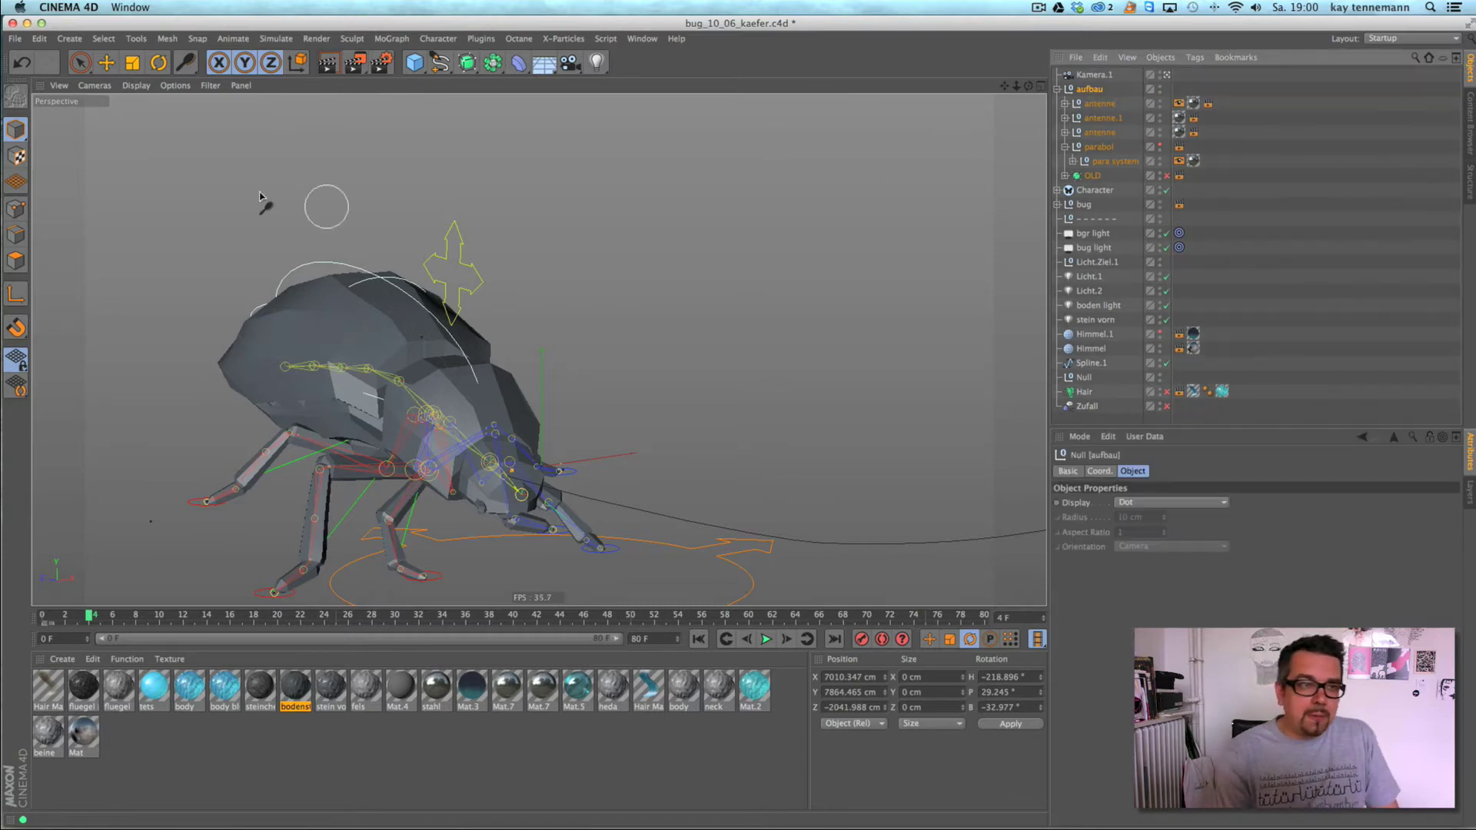
click(106, 63)
drag(327, 196, 661, 284)
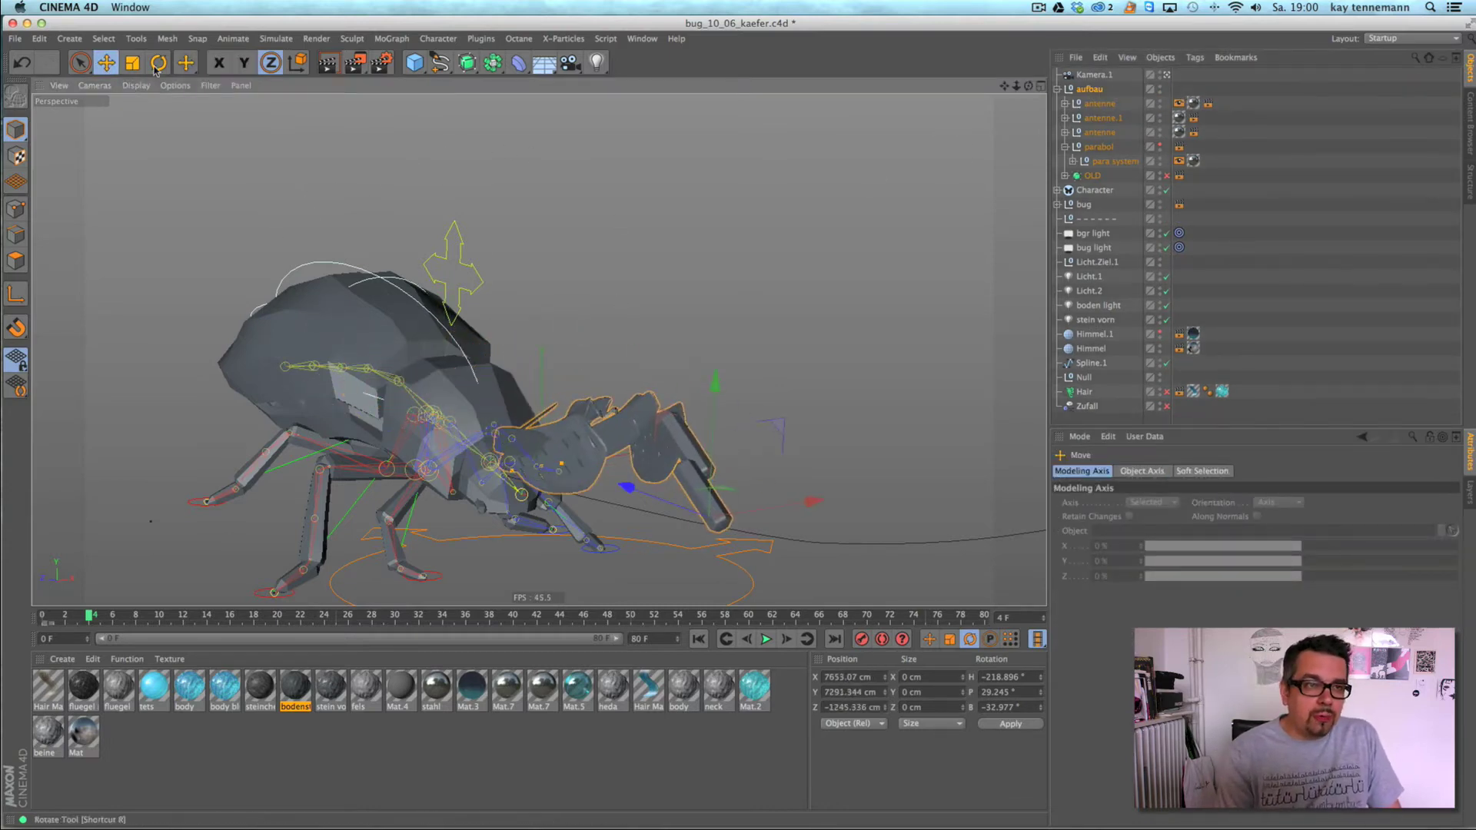
click(243, 63)
drag(734, 346, 807, 194)
alt+drag(694, 266, 810, 283)
alt+right_drag(810, 283, 512, 338)
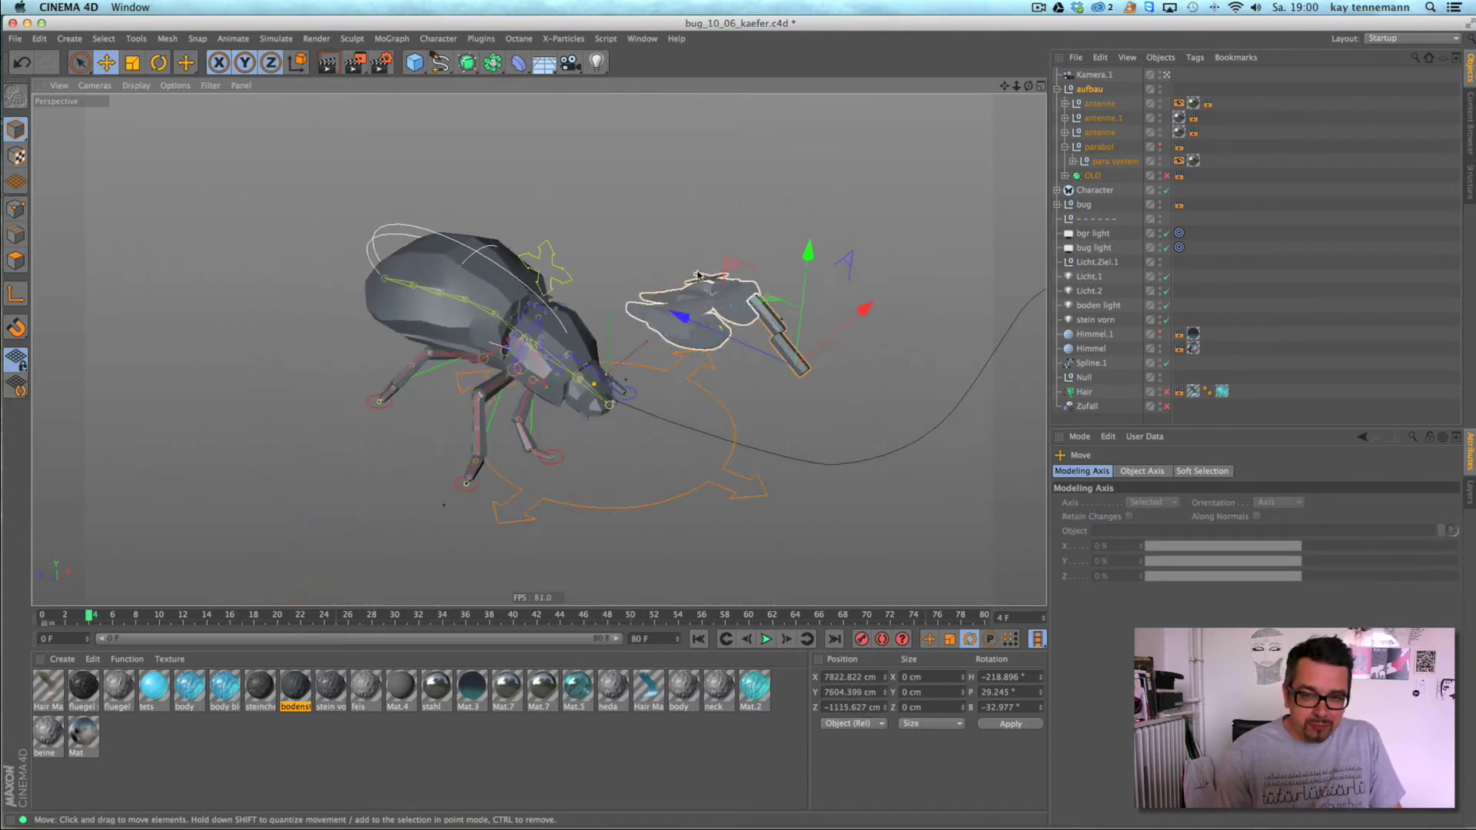
alt+middle_drag(513, 339, 321, 362)
- Go to frame 48, select through the child objects of aufbau and delete its OLD Subdivision Surface object
drag(89, 619, 607, 615)
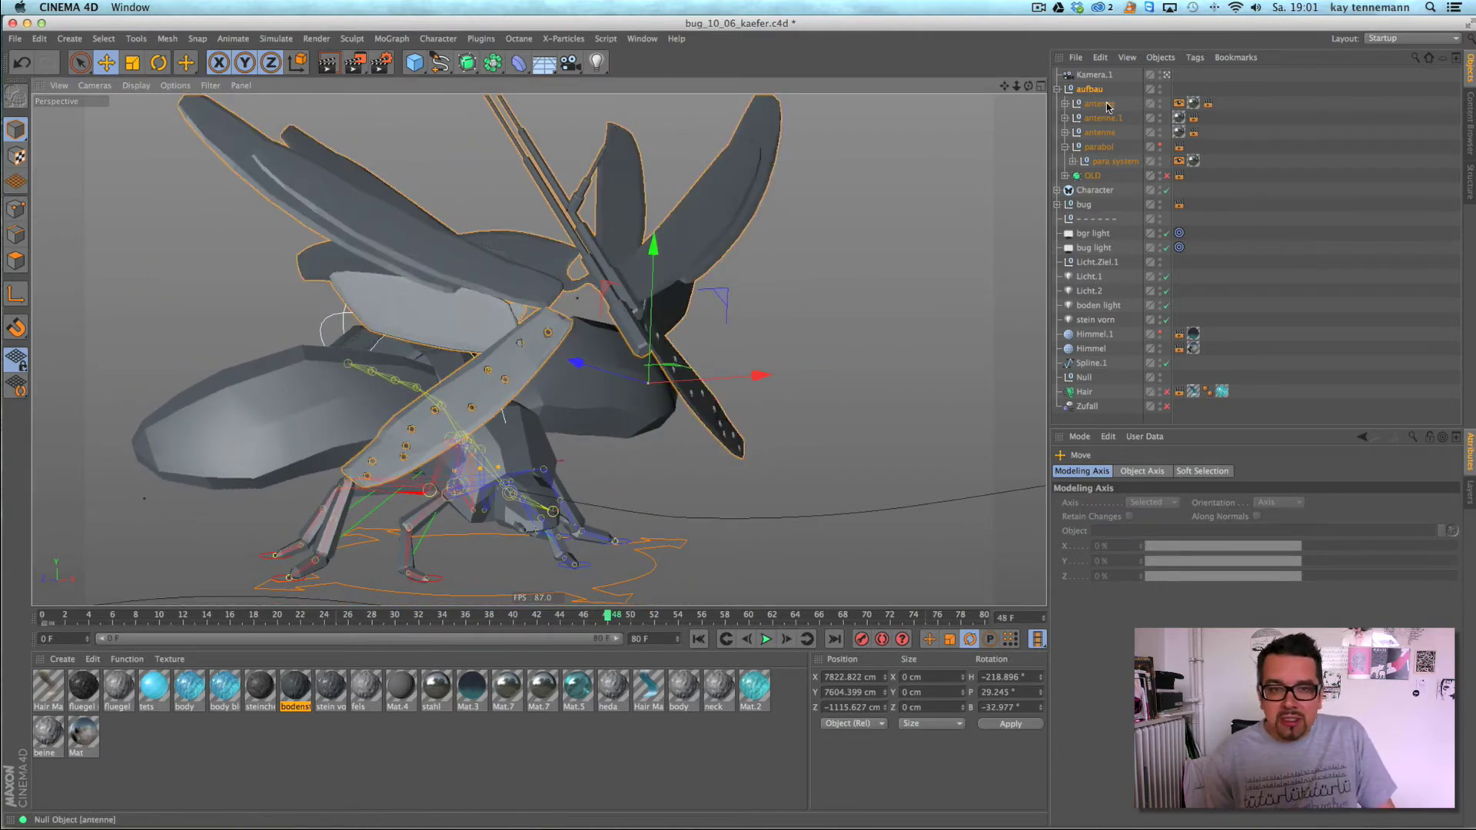
click(1105, 104)
click(1107, 132)
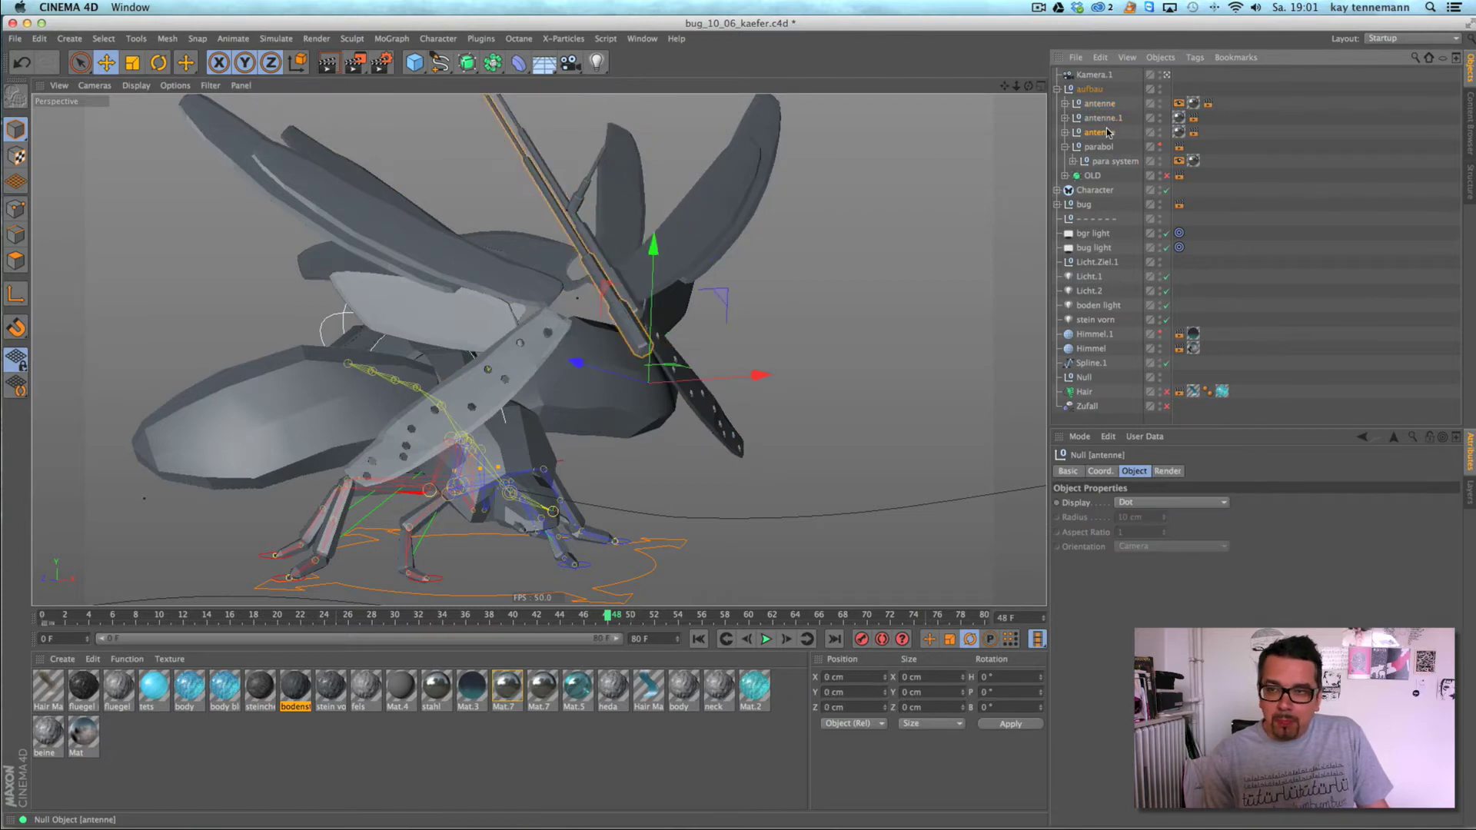
click(1109, 147)
click(1093, 176)
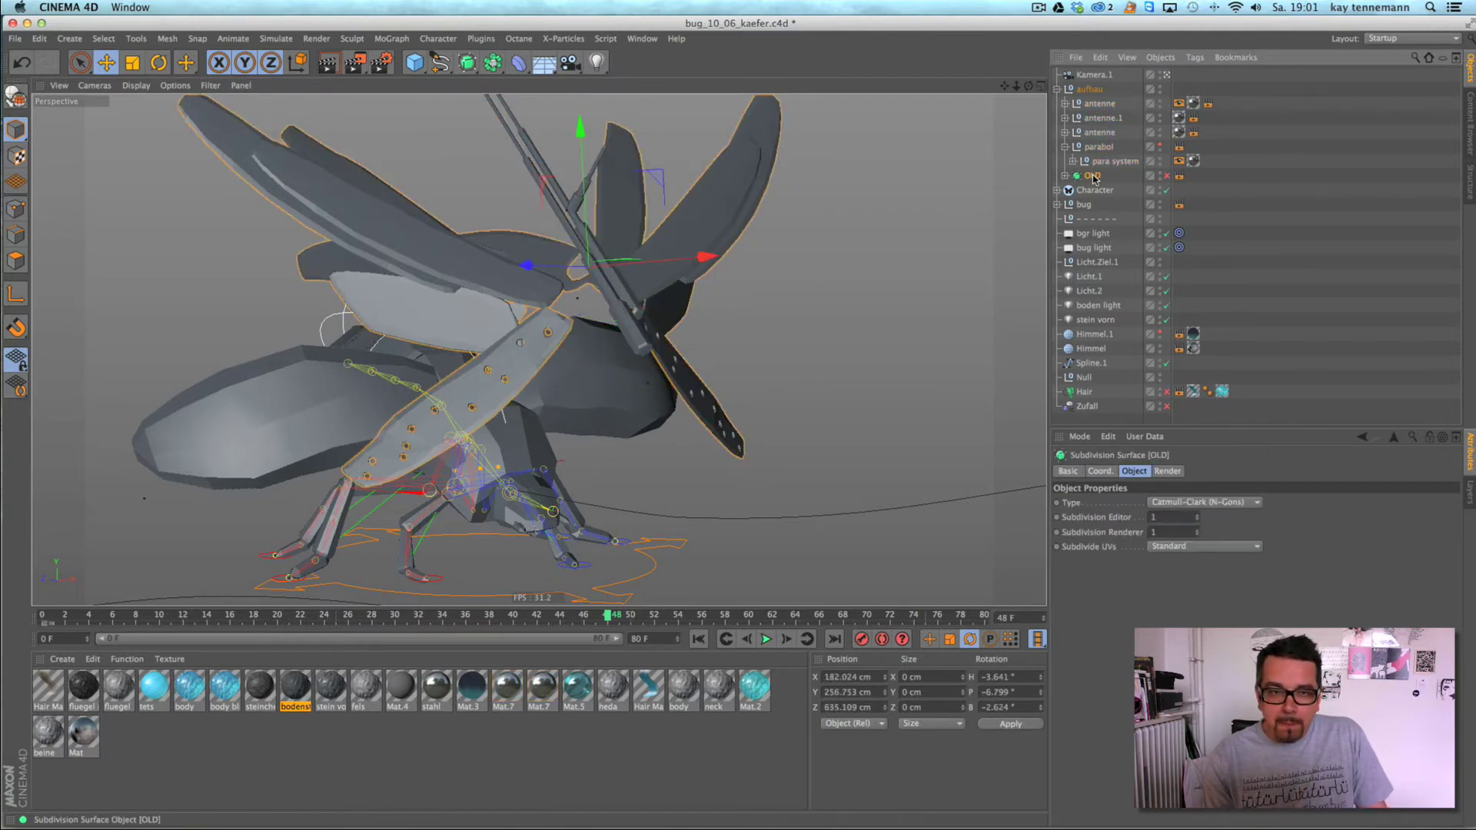
key(Delete)
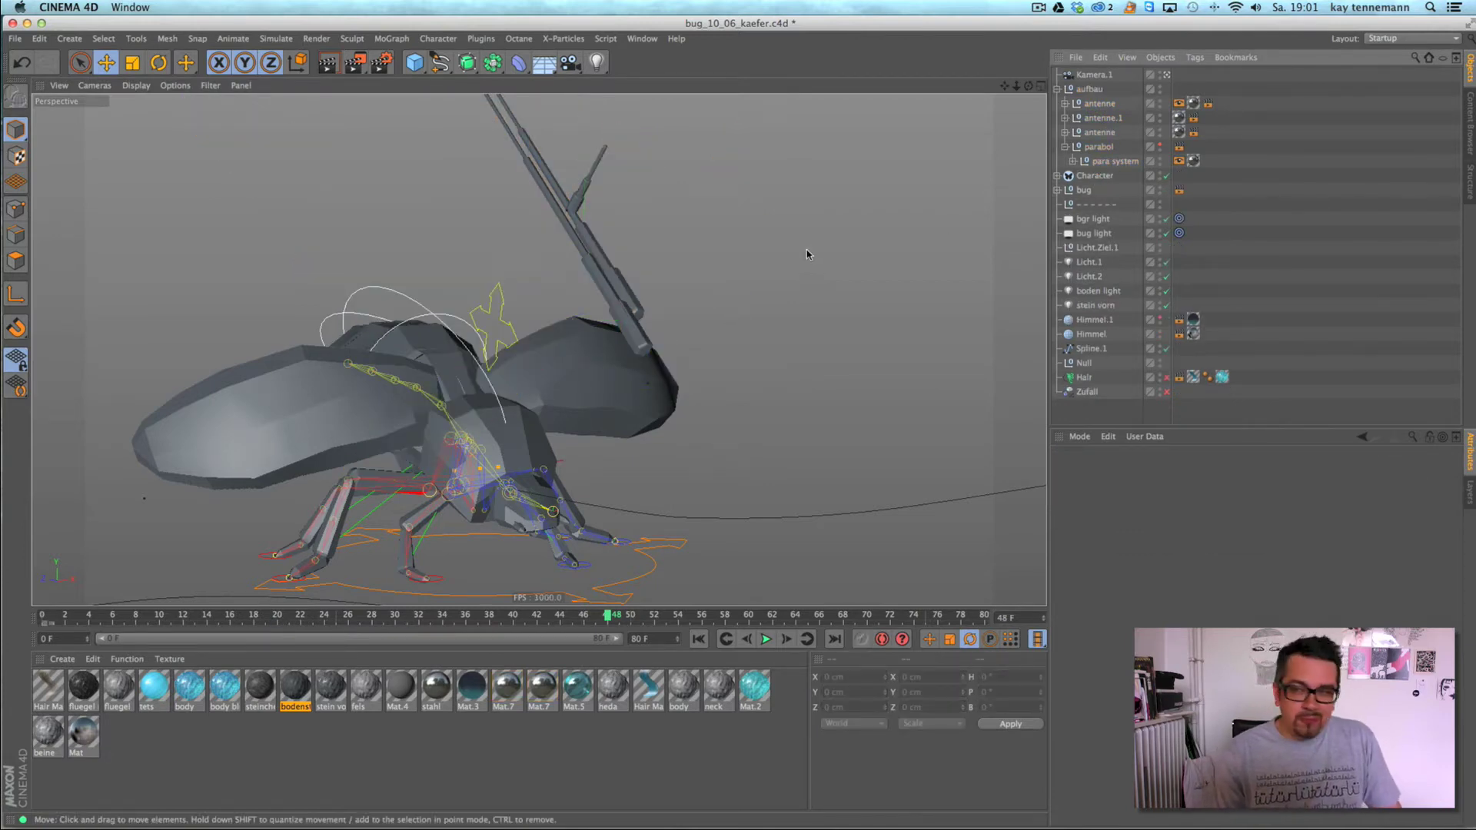
alt+right_drag(856, 214, 776, 214)
mouse_move(619, 339)
alt+middle_down()
mouse_move(509, 417)
mouse_move(608, 350)
alt+middle_up()
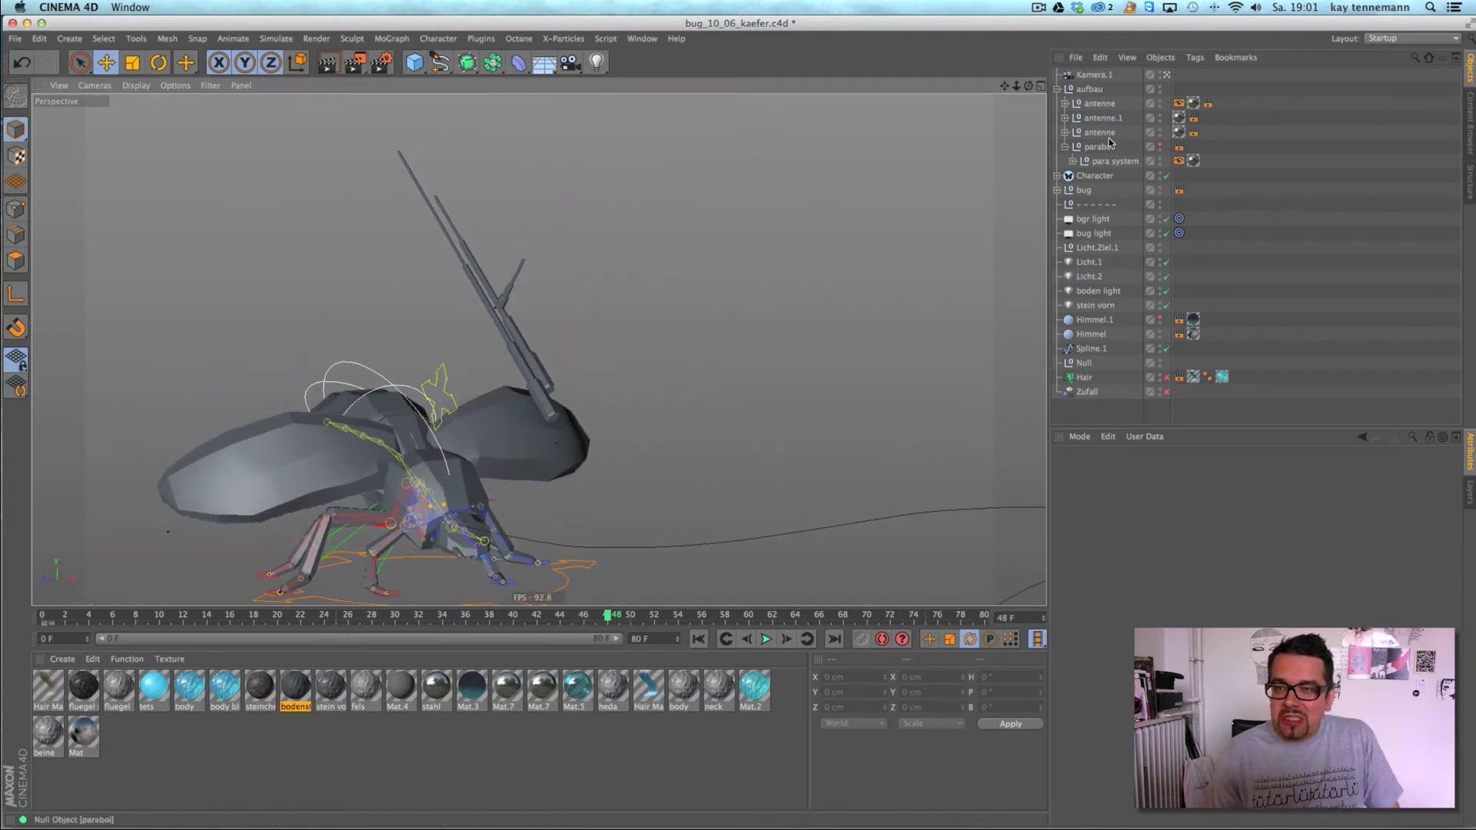
- Examine the nested Zylinder objects inside antenne.1 one by one, and scrub the animation to frame 57
alt+right_drag(724, 310, 1019, 236)
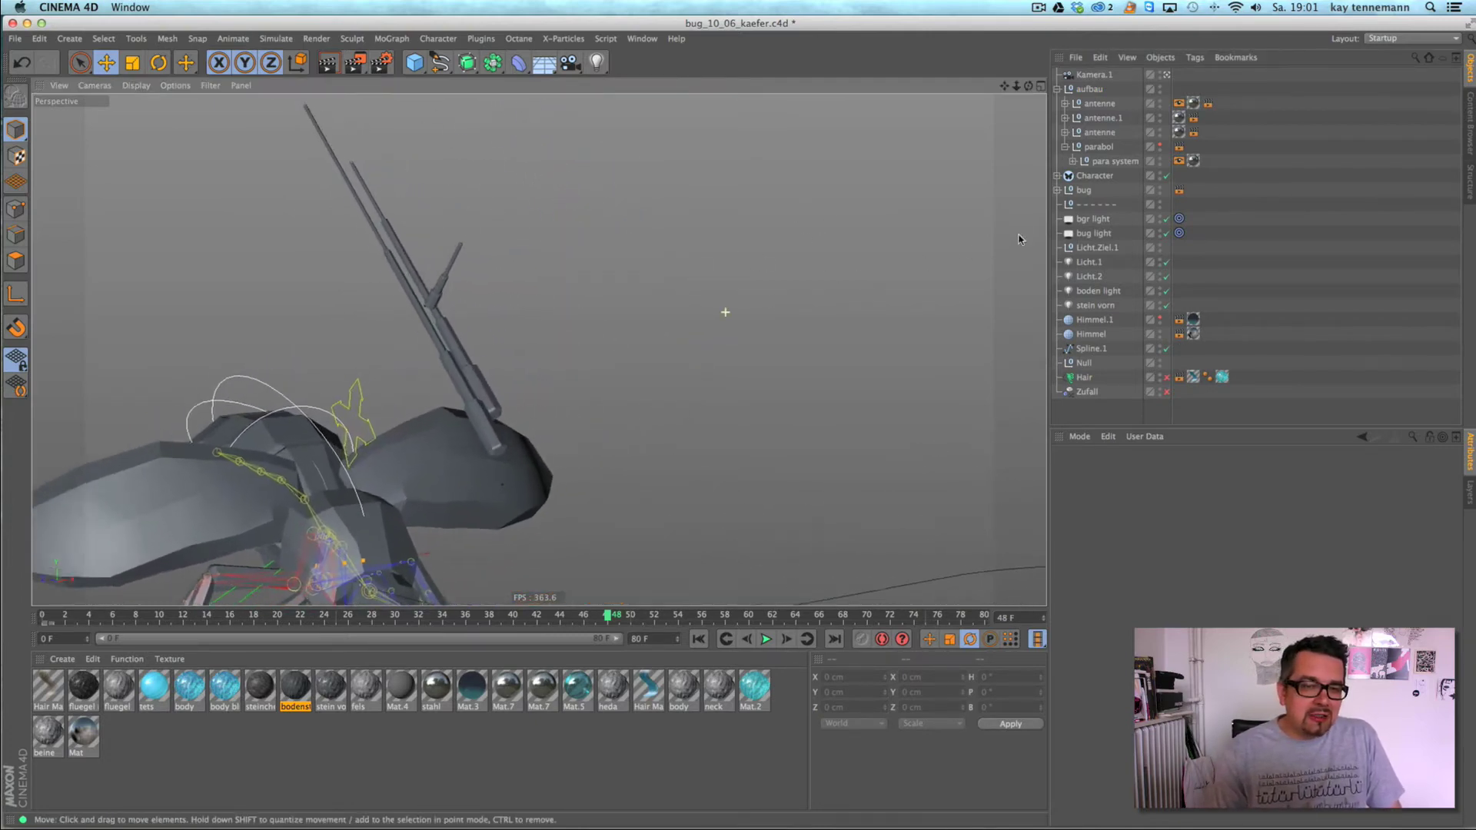
alt+drag(538, 349, 486, 250)
mouse_move(769, 318)
alt+mouse_down()
mouse_move(677, 333)
mouse_move(773, 298)
alt+mouse_up()
click(1064, 118)
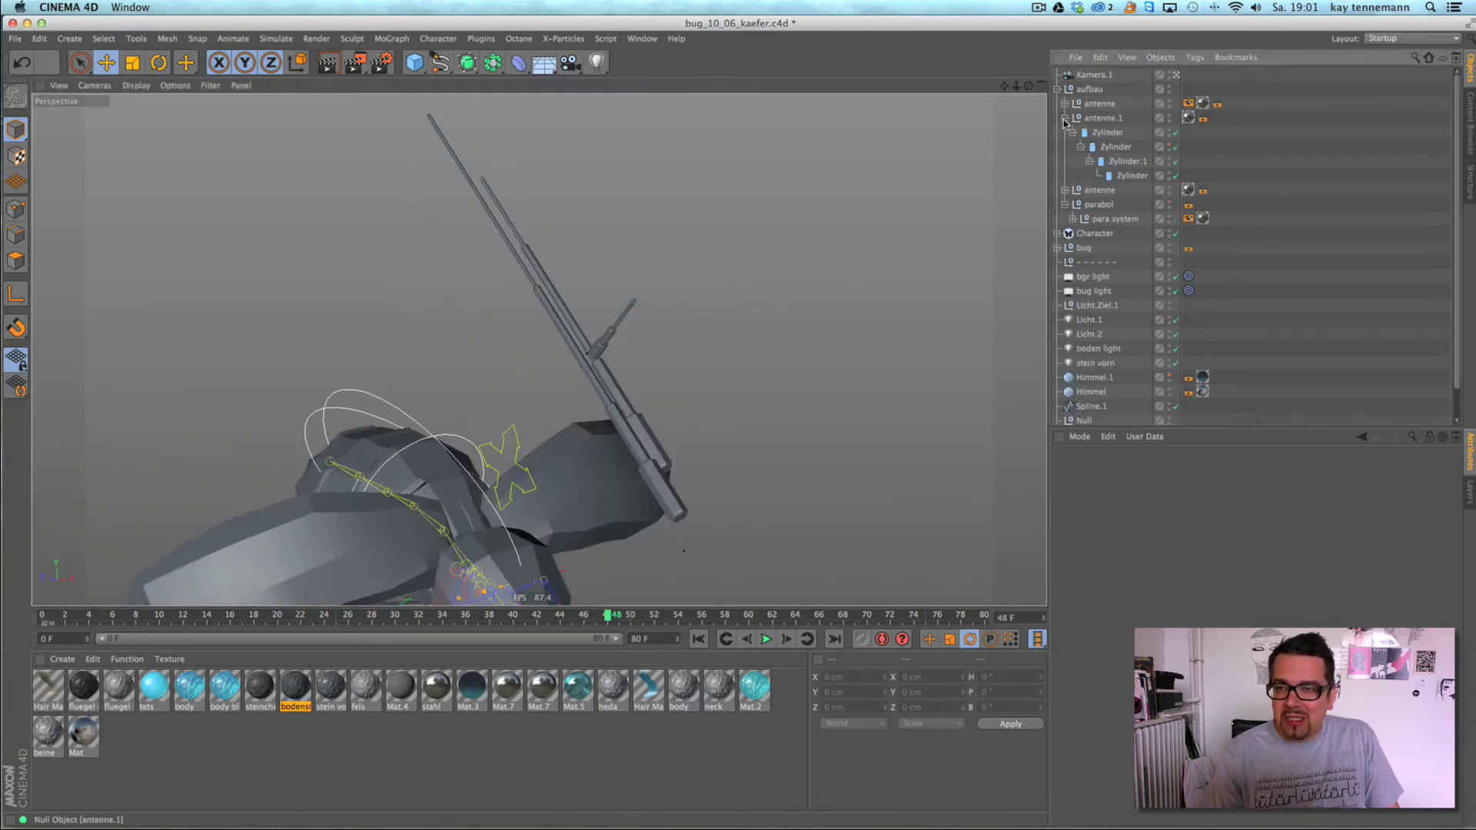
click(1105, 138)
click(1116, 147)
click(1127, 161)
click(1128, 176)
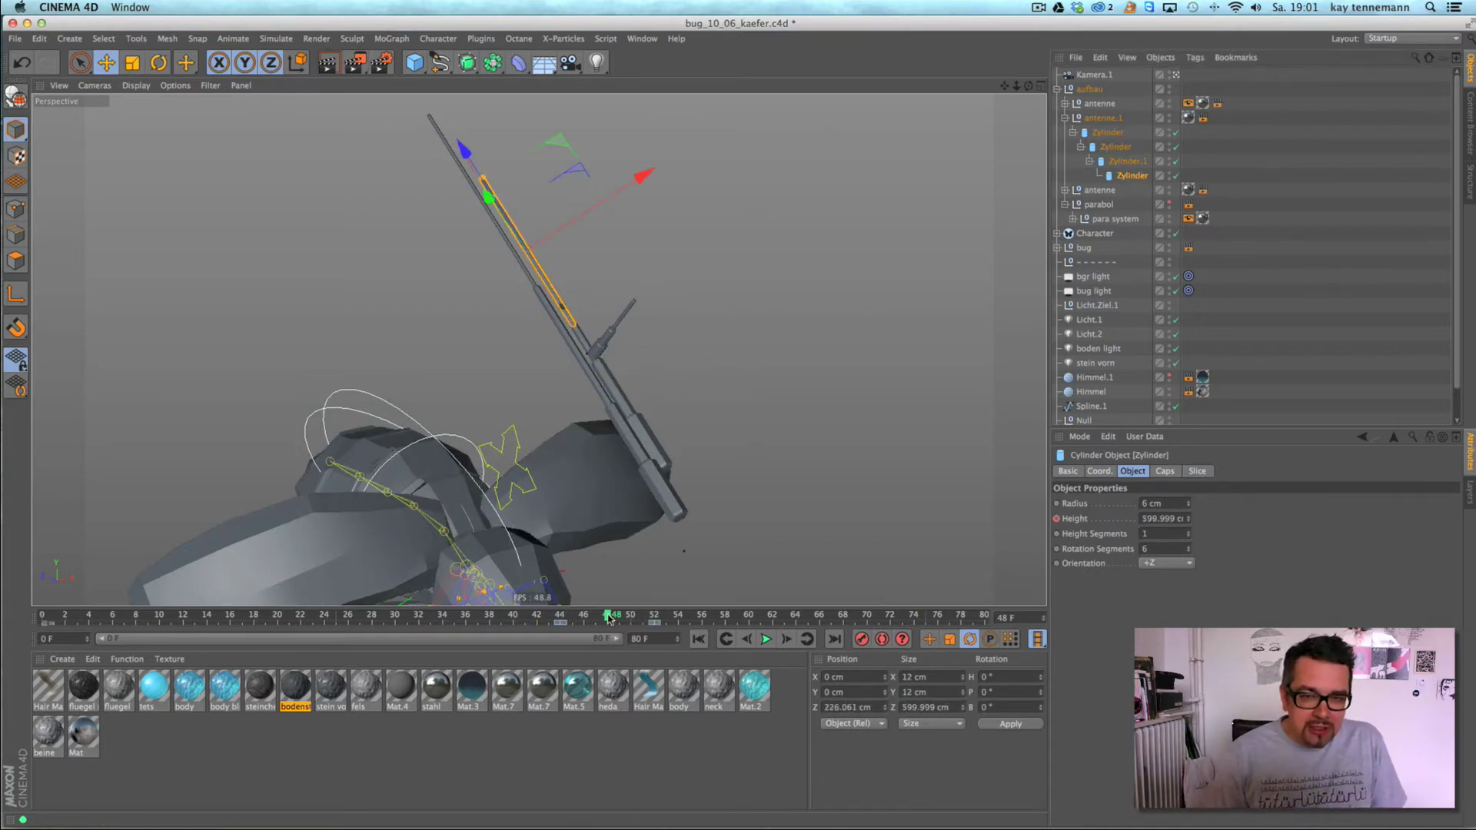
drag(607, 617, 713, 627)
- Delete antenne.1 and both antenne nulls from the aufbau hierarchy, and make the parabol null visible in the viewport
click(1108, 119)
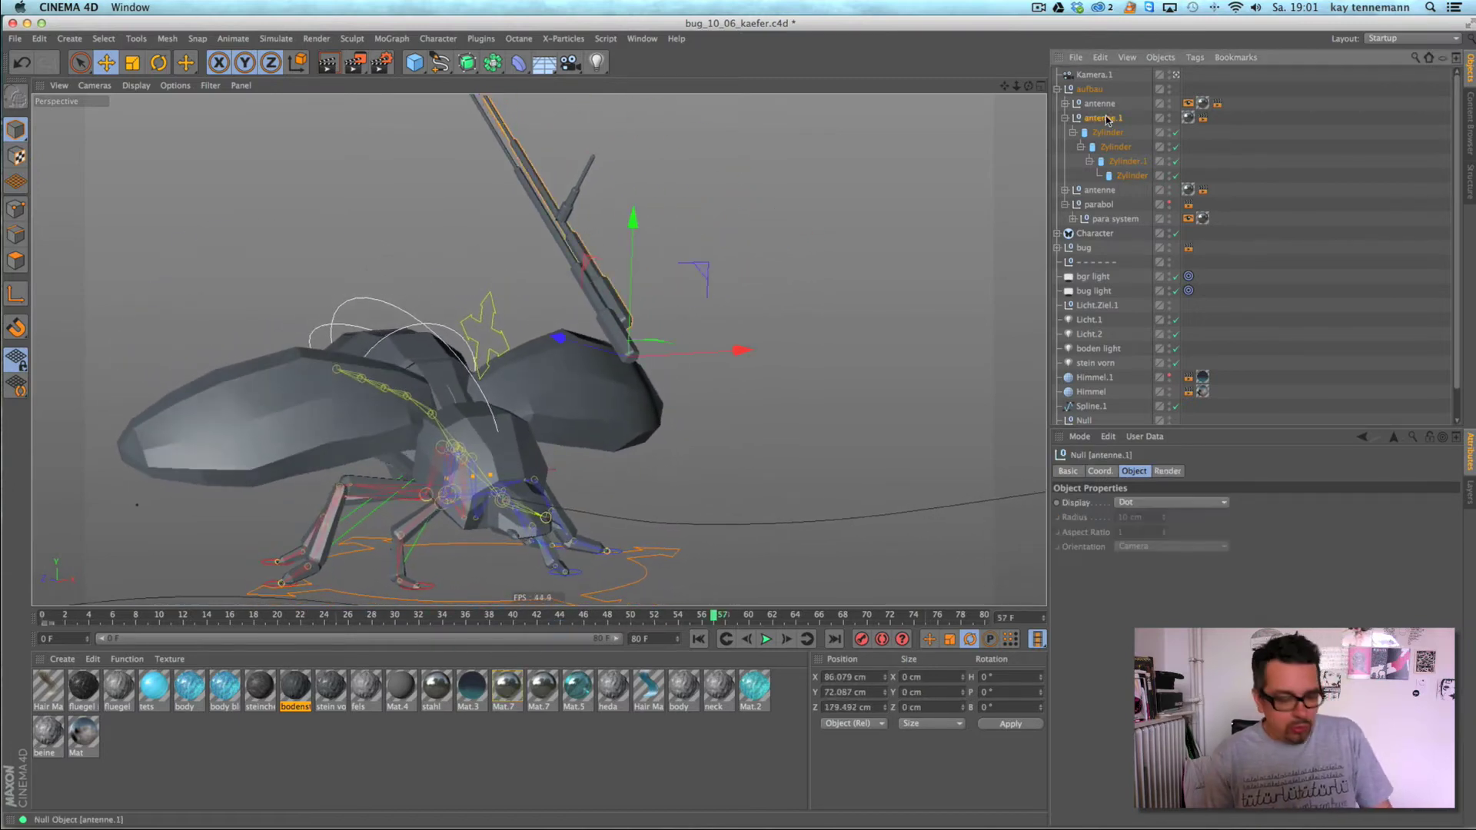
key(Delete)
click(1101, 107)
key(Delete)
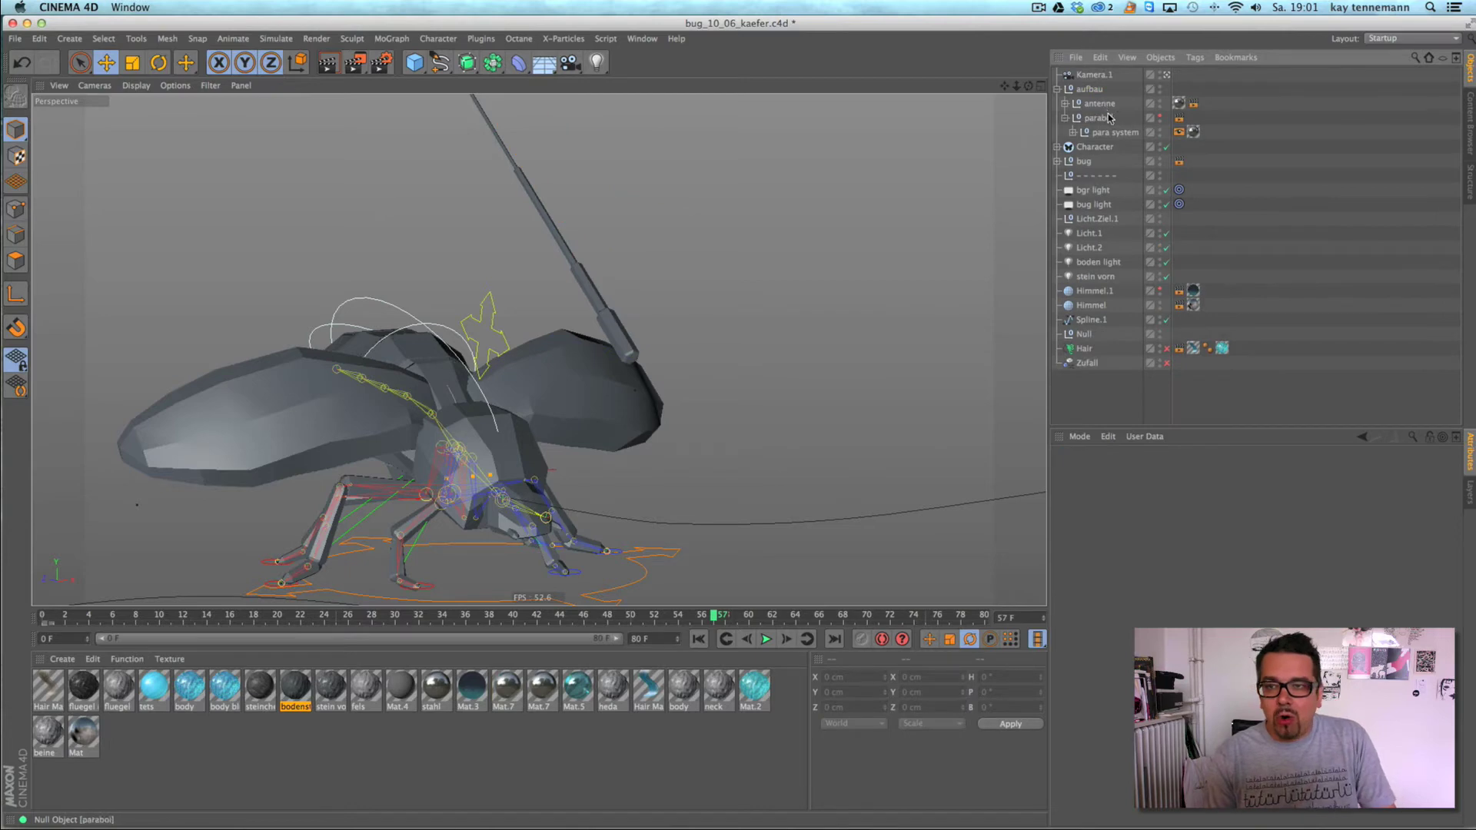
click(1103, 104)
key(Delete)
click(1159, 103)
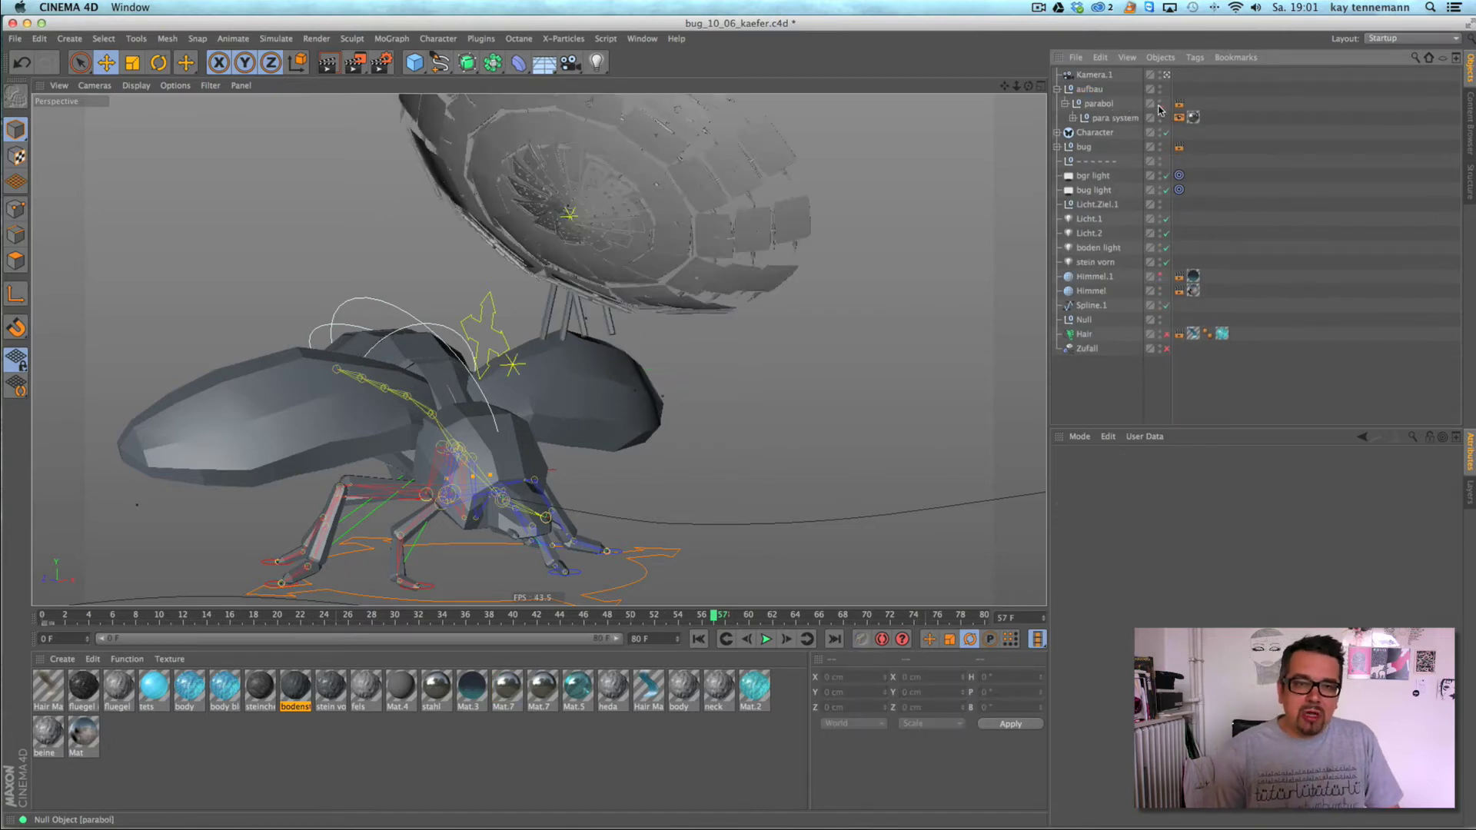
- Delete the bug null and the Character object from the scene
click(1085, 147)
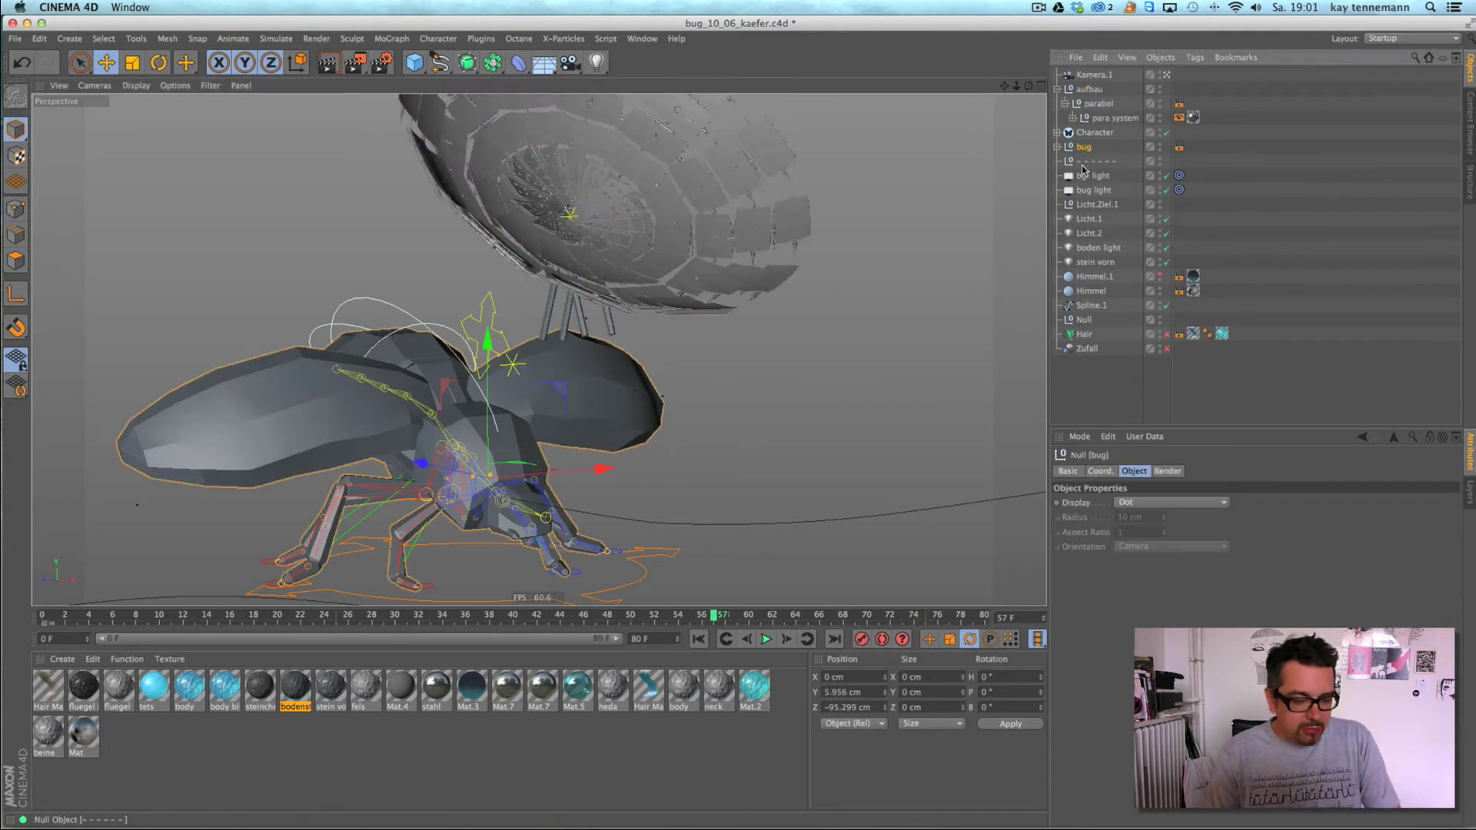
key(Delete)
click(1090, 133)
key(Delete)
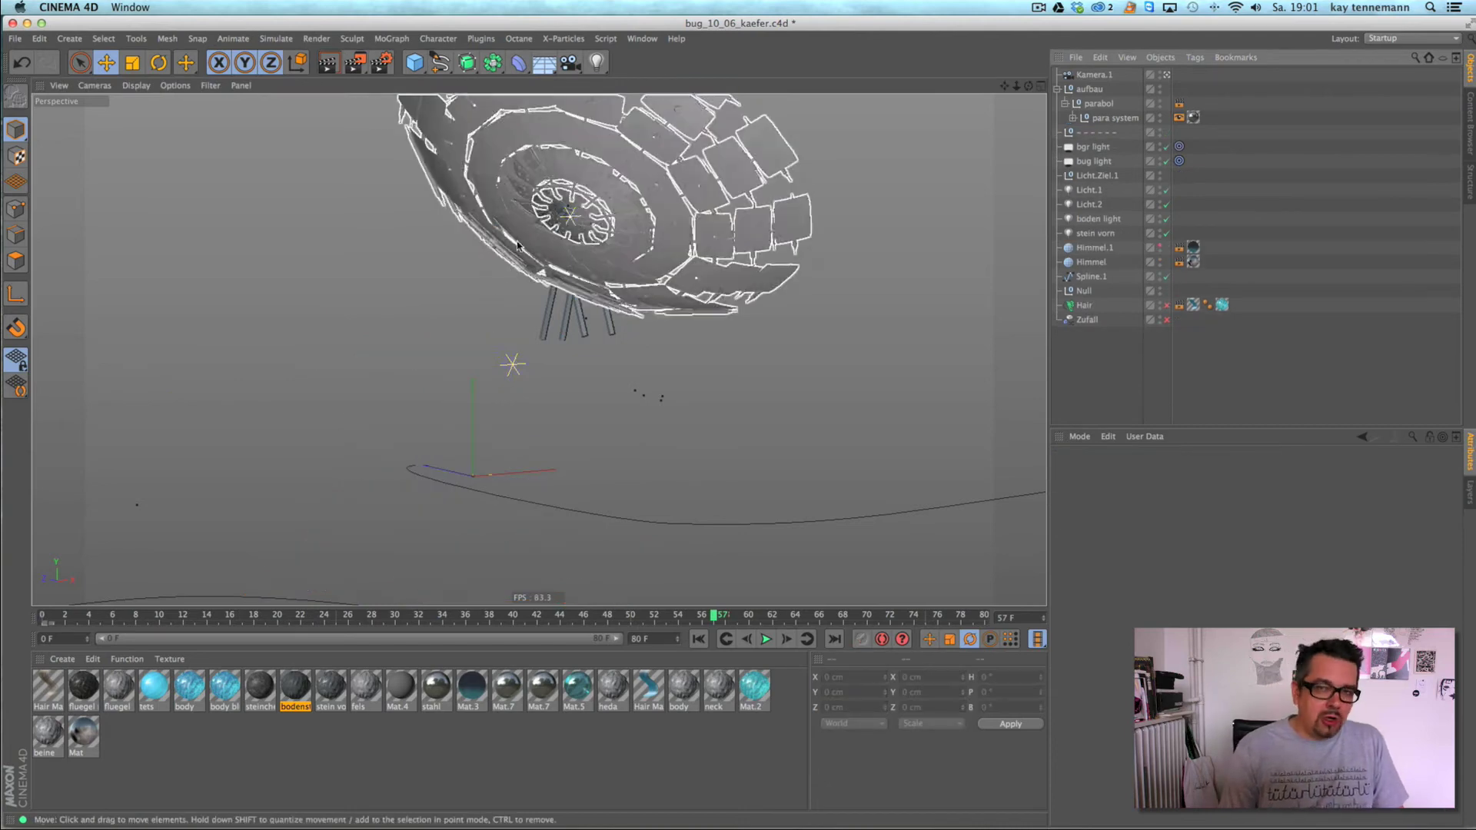
- Scrub back and forth through the animation to frame 52 to examine how the dish unfolds
alt+middle_drag(488, 258, 427, 397)
mouse_move(492, 394)
alt+mouse_down()
mouse_move(971, 330)
mouse_move(834, 428)
mouse_move(505, 416)
alt+mouse_up()
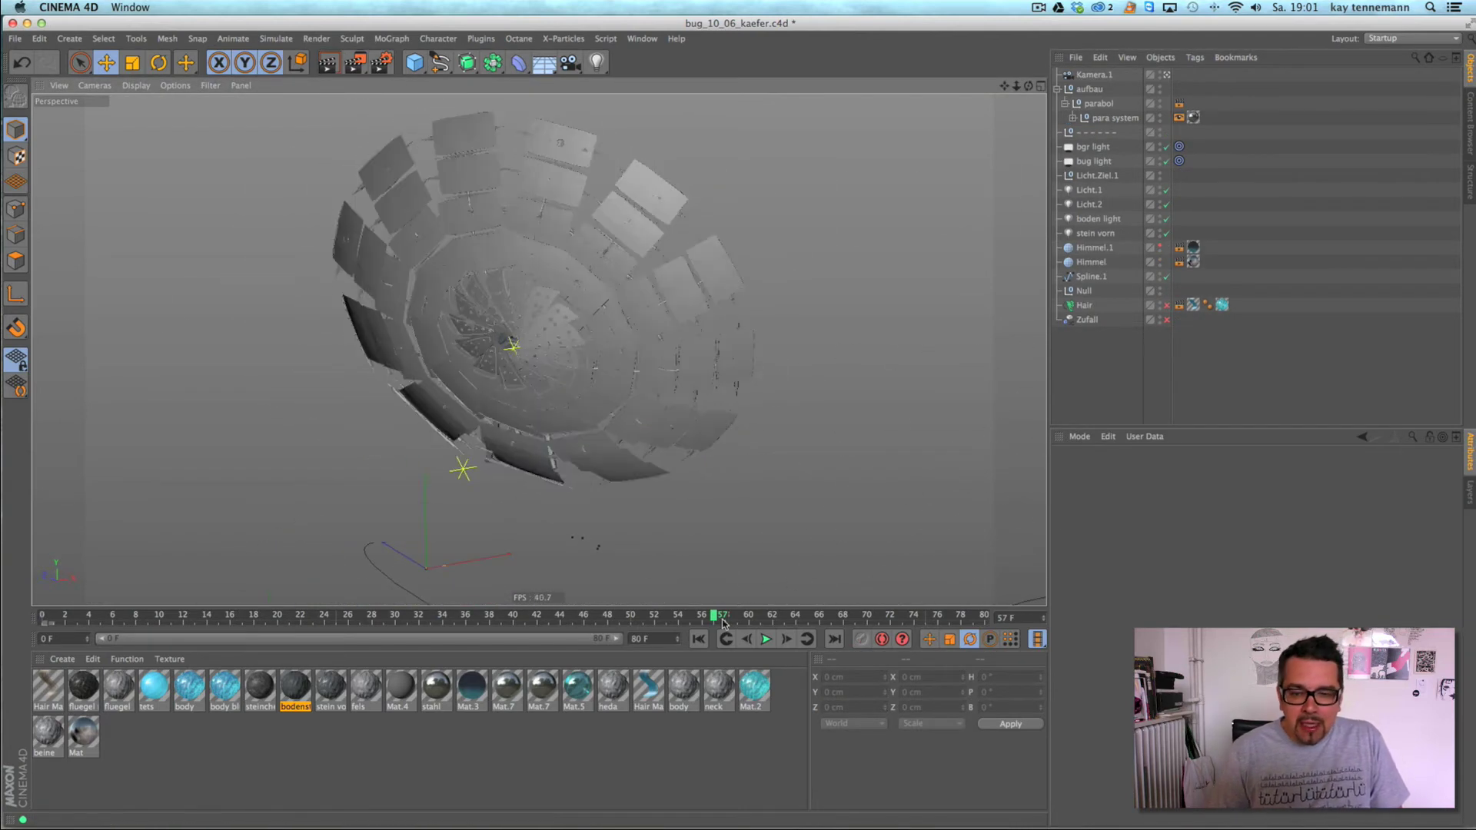
drag(715, 619, 210, 633)
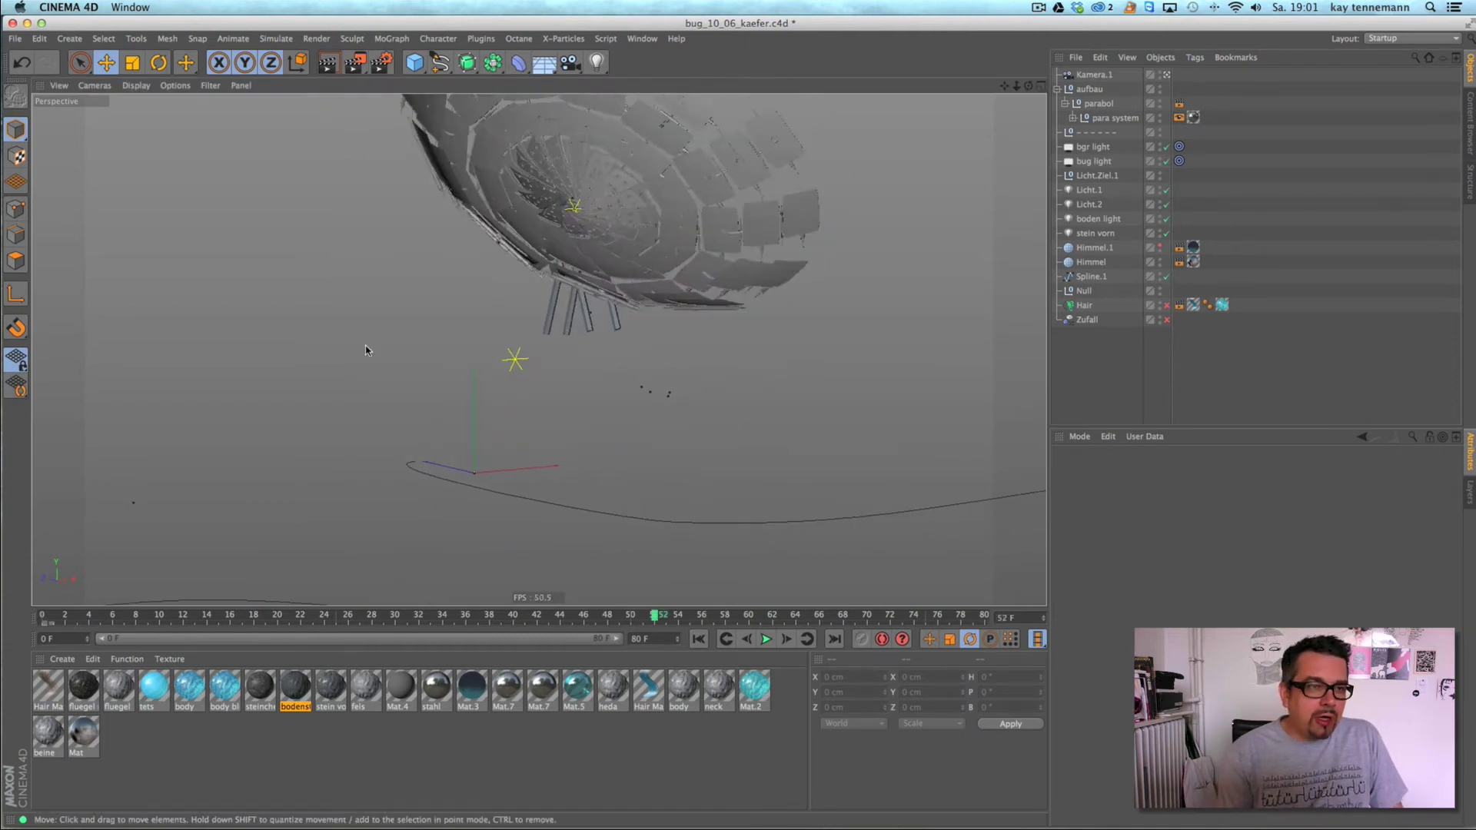
- Undo the deletion of the Character object and the bug null
click(21, 63)
click(21, 62)
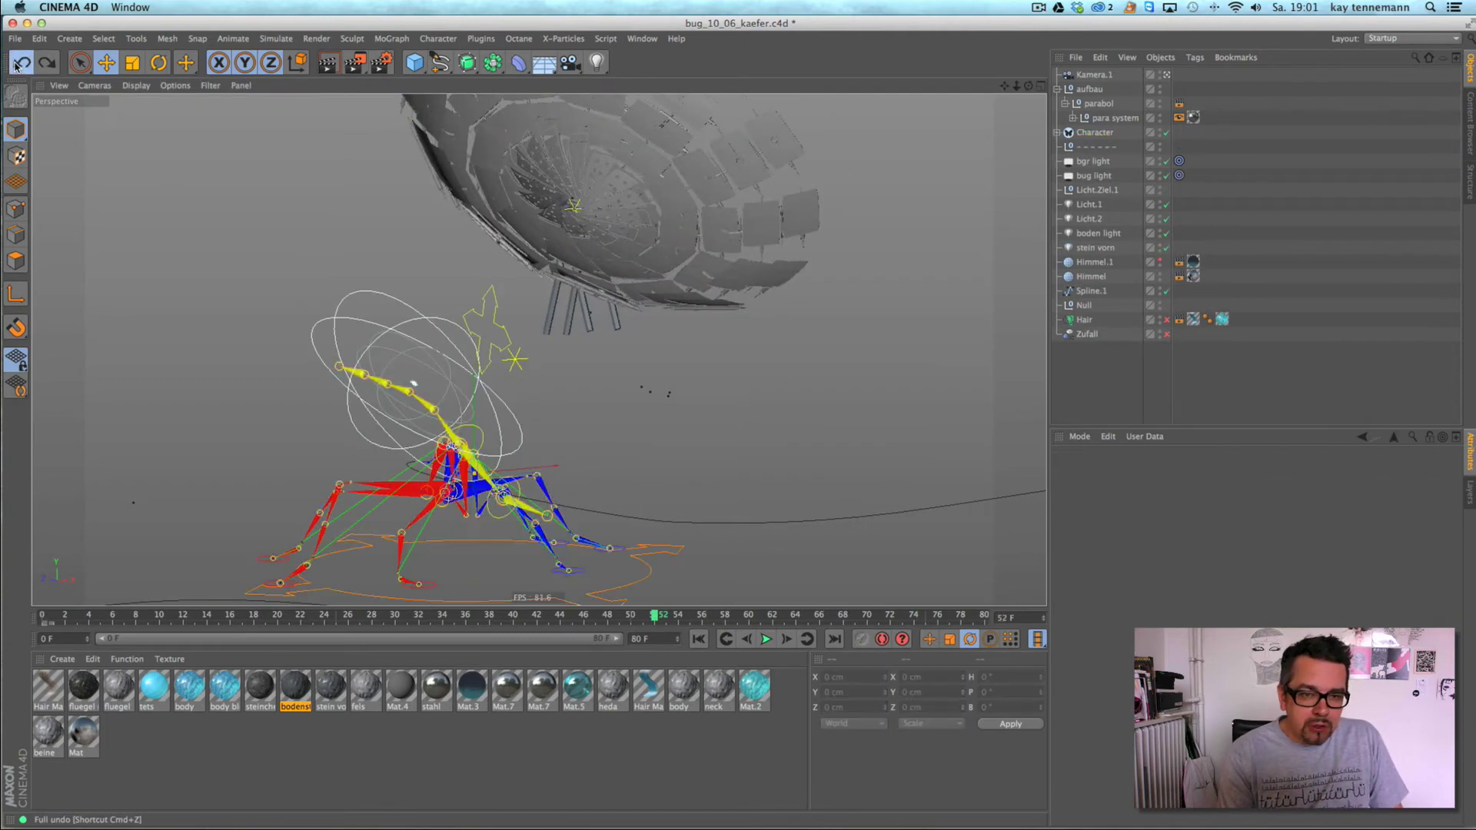
click(21, 63)
alt+drag(803, 382, 761, 395)
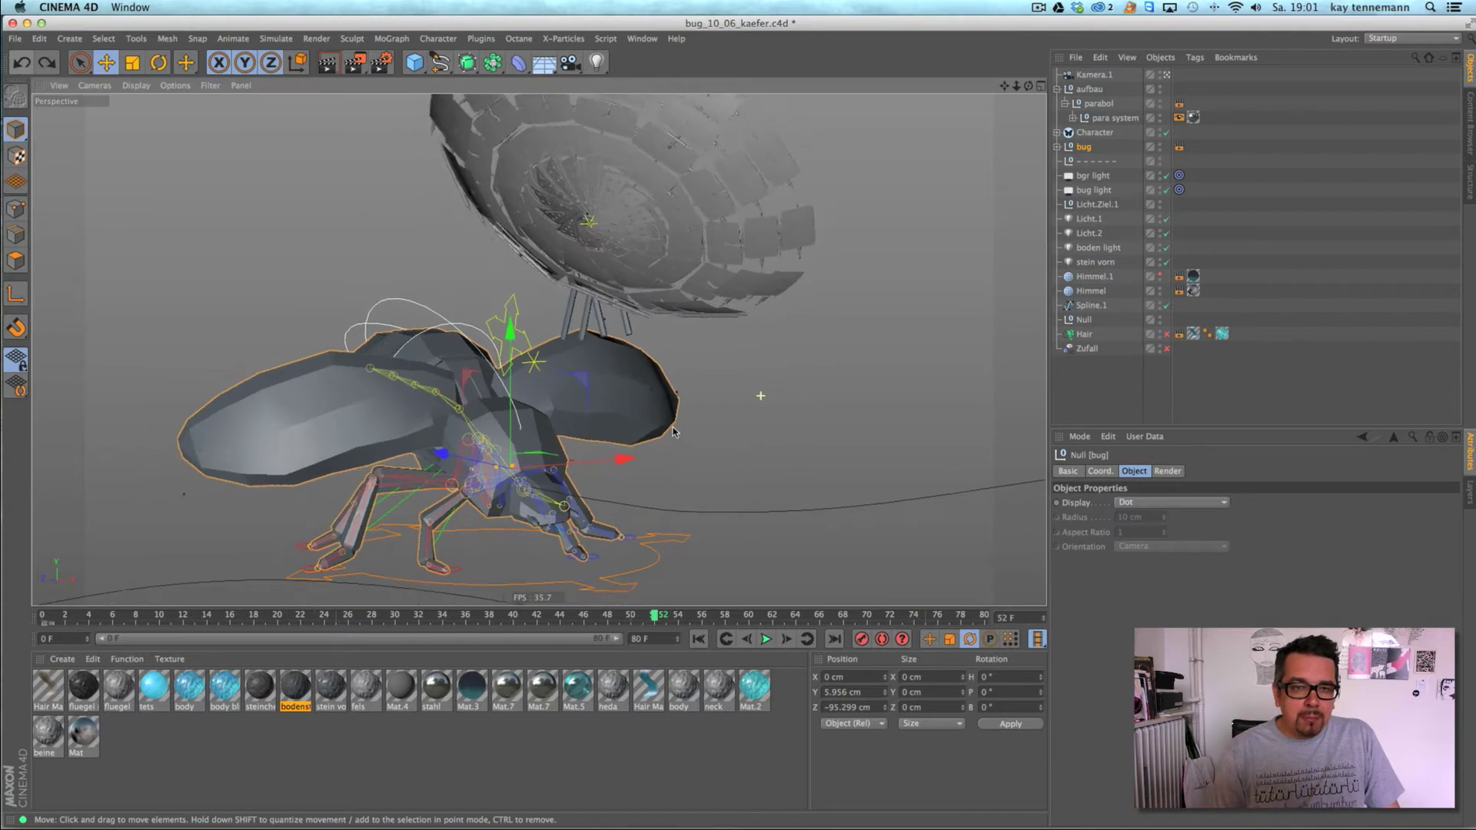
alt+drag(382, 251, 649, 290)
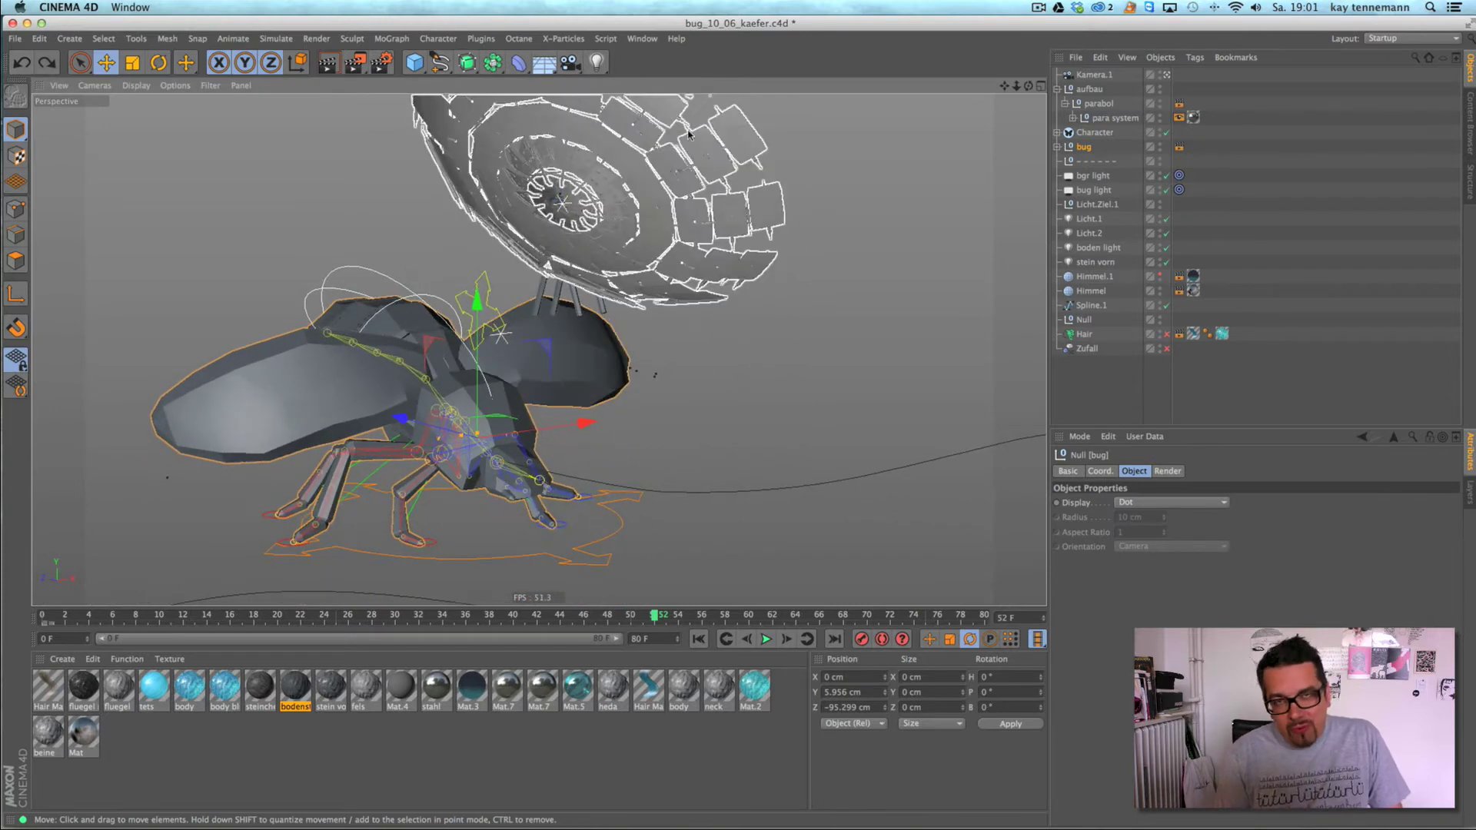
- Turn on texture display in the viewport and play the animation twice from the start, stopping at frame 34
click(136, 86)
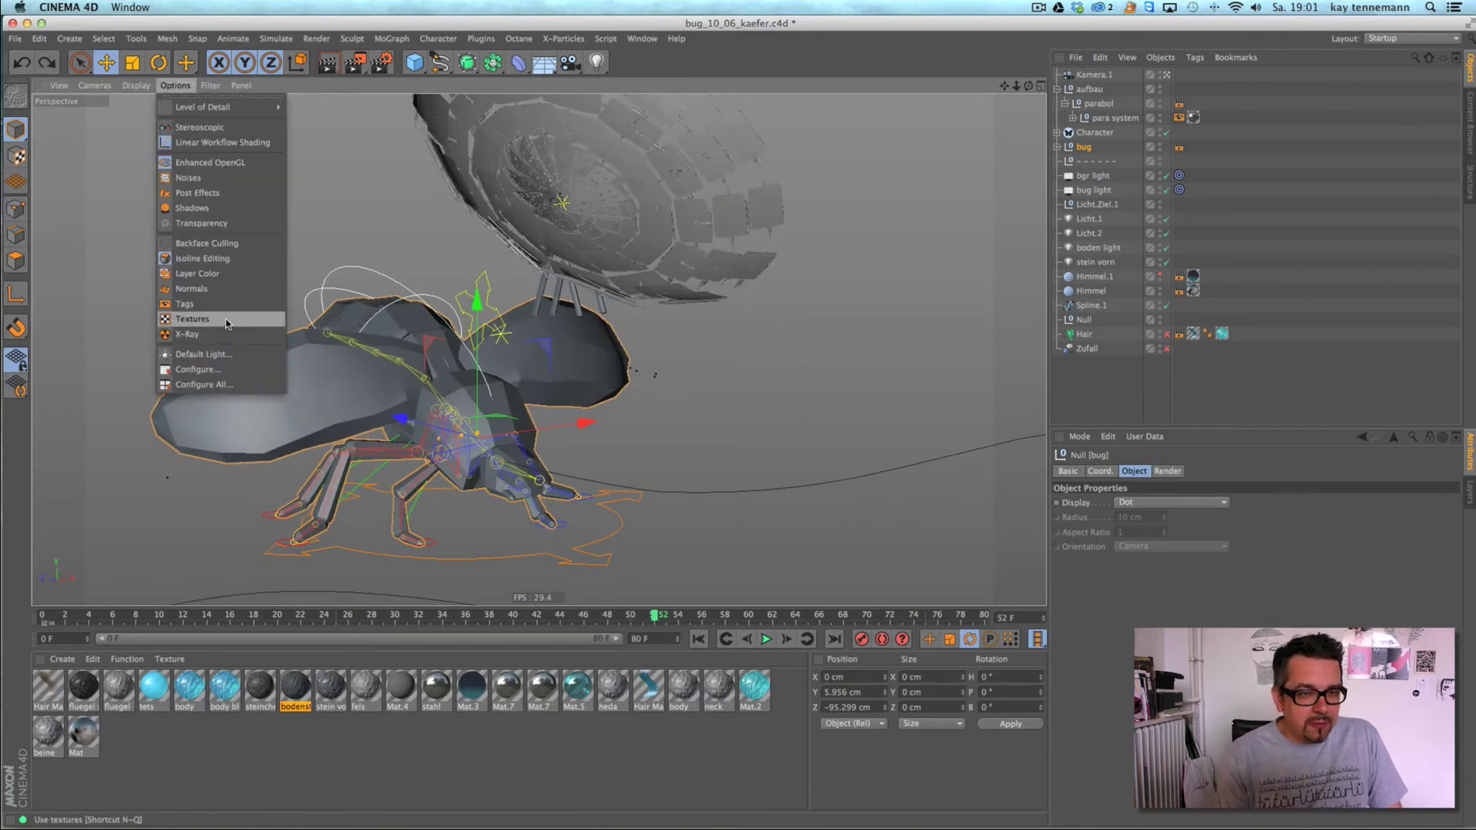
click(227, 323)
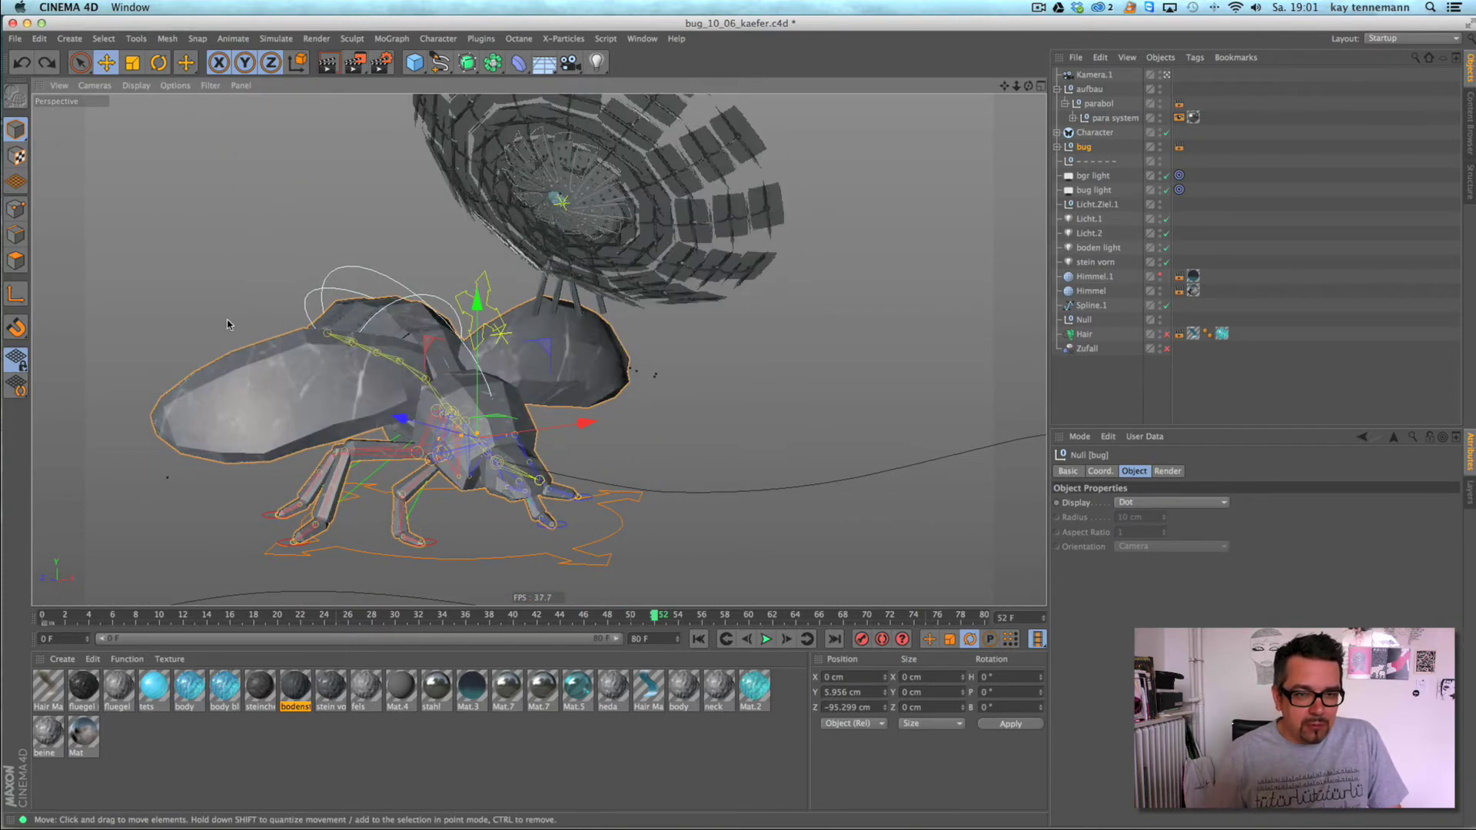
click(697, 638)
click(765, 639)
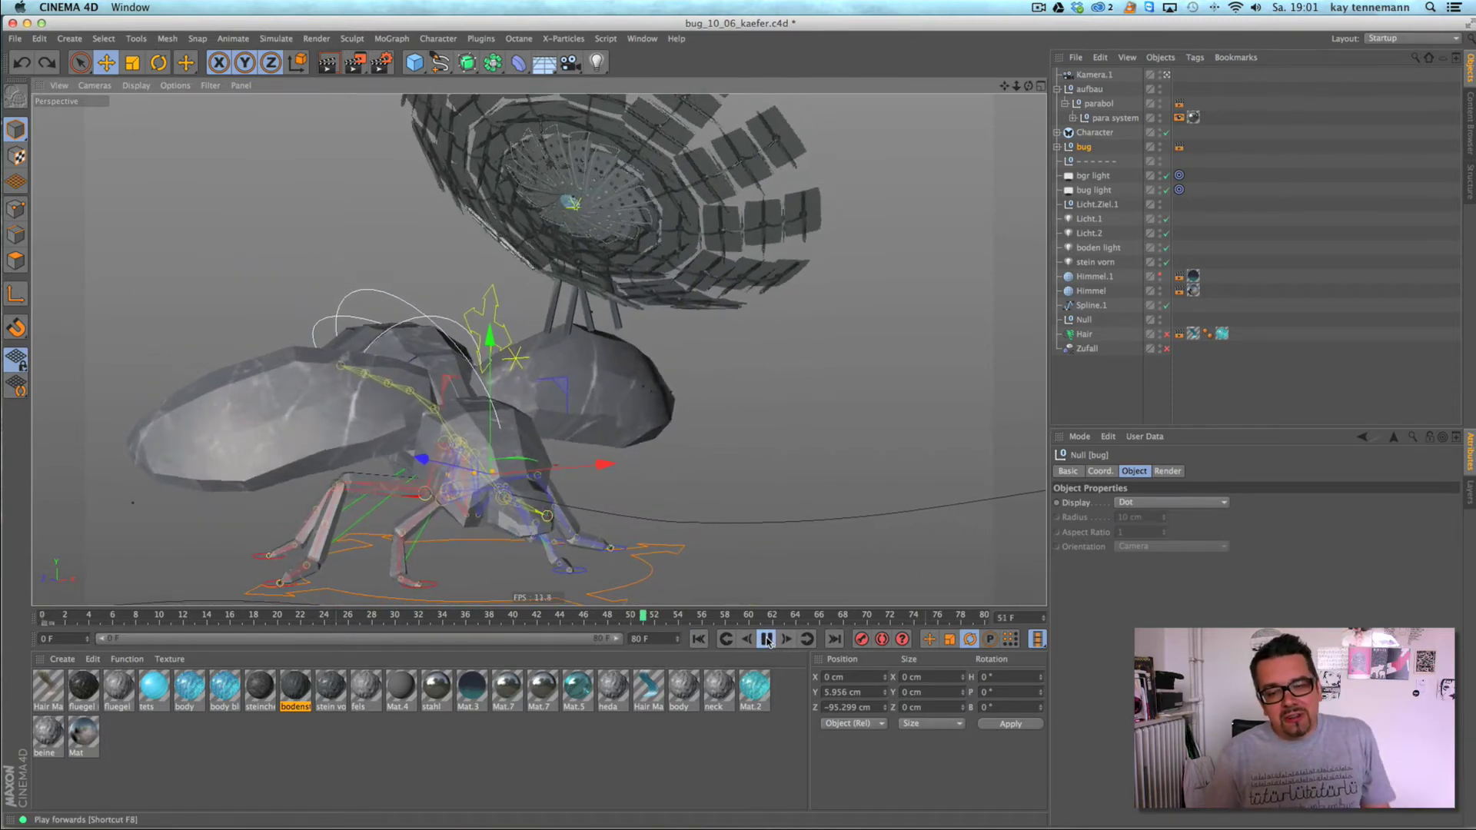
click(766, 638)
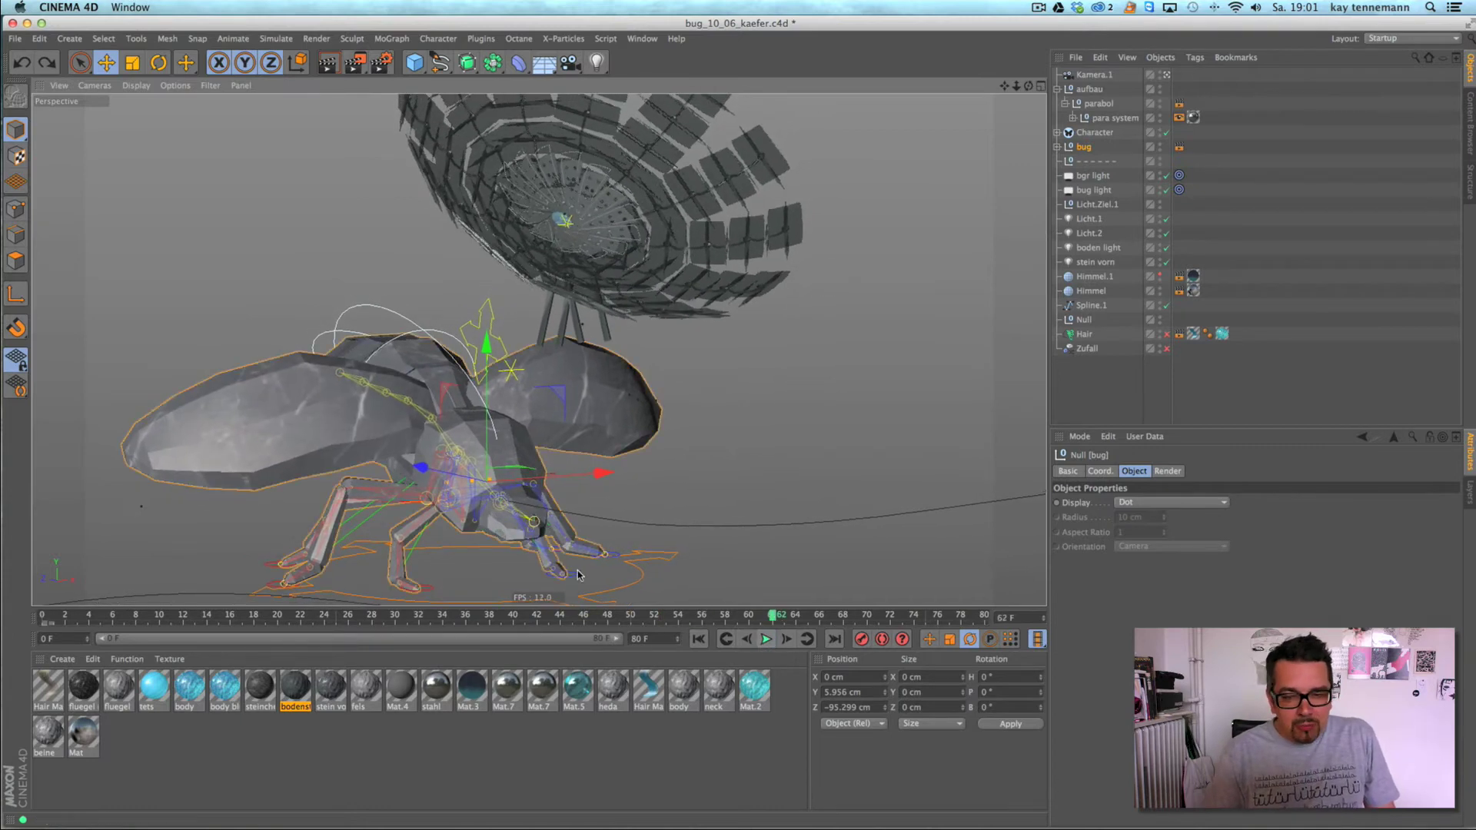
click(779, 639)
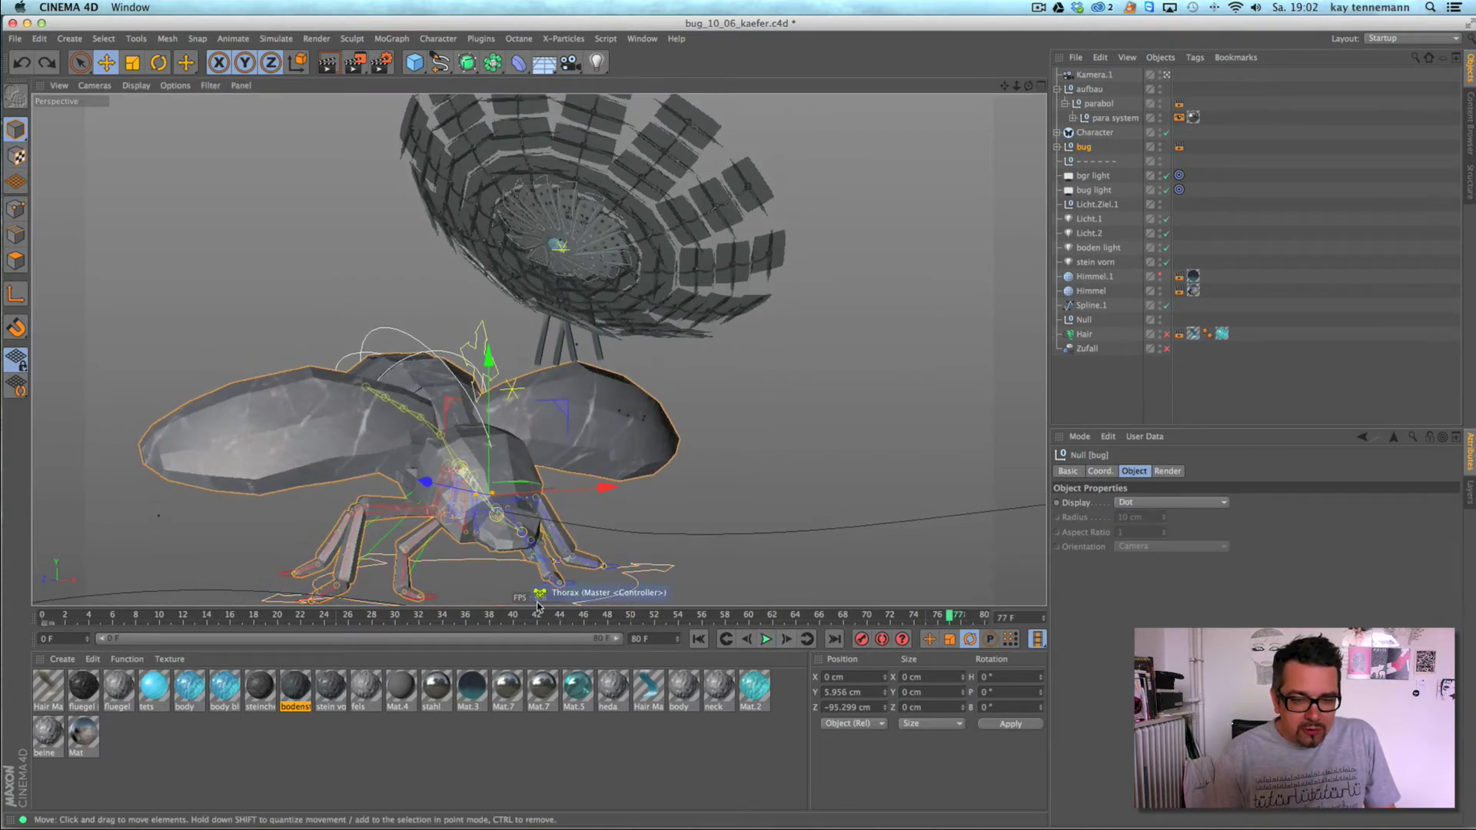
click(699, 639)
click(767, 639)
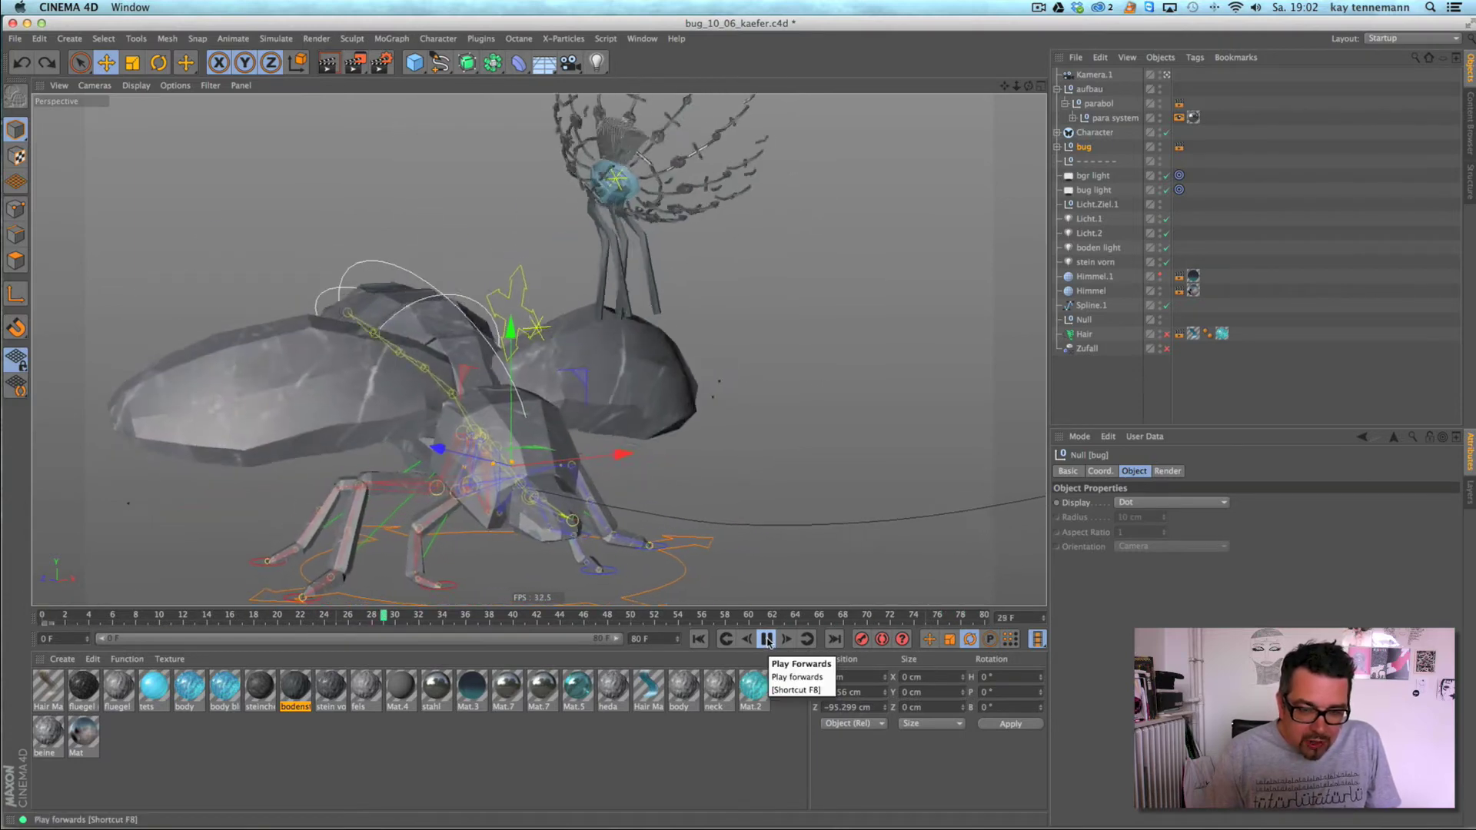
click(767, 640)
- Turn off texture display and play the animation from the start to frame 71
click(175, 86)
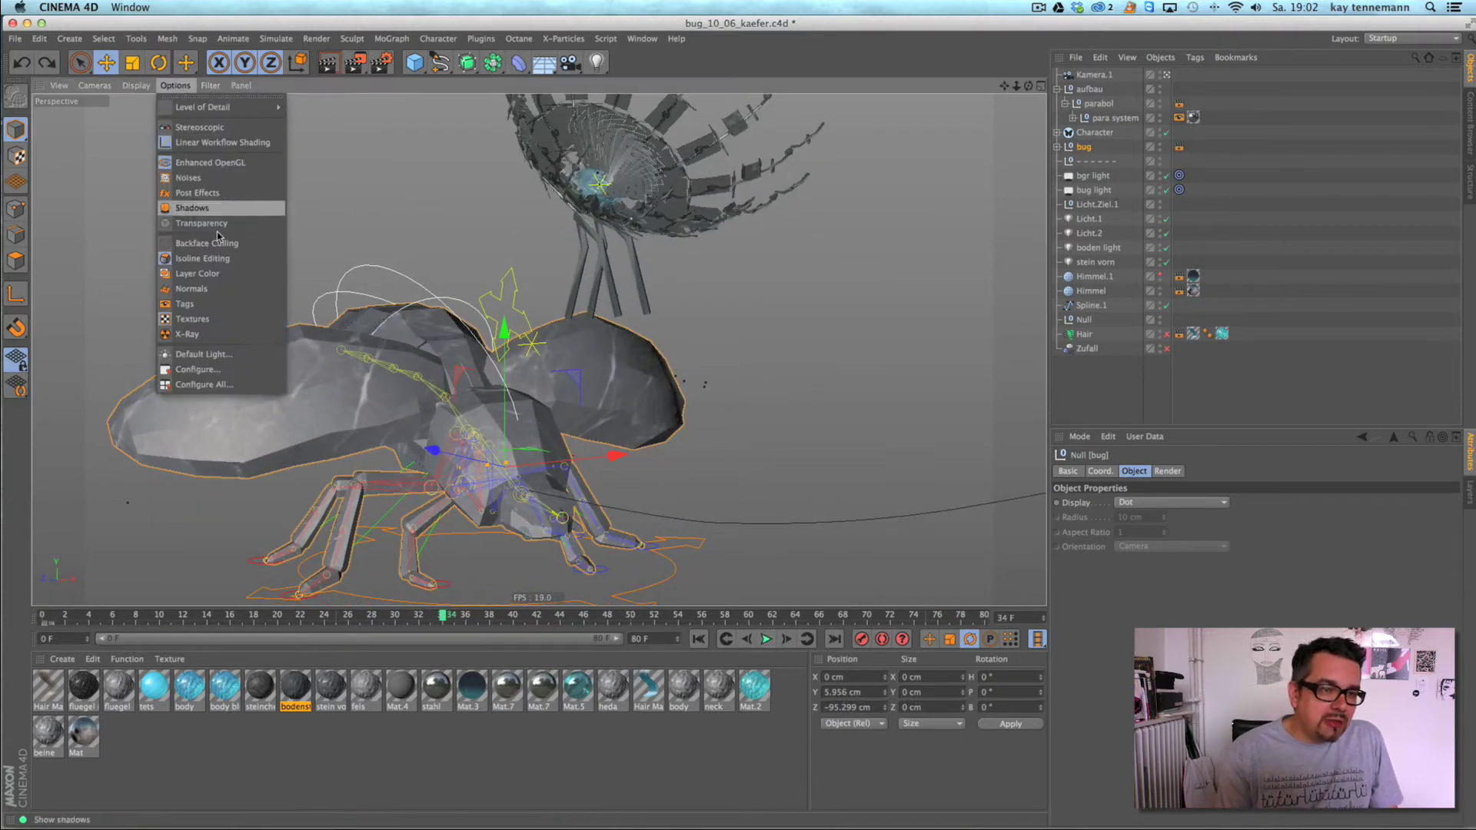
click(219, 321)
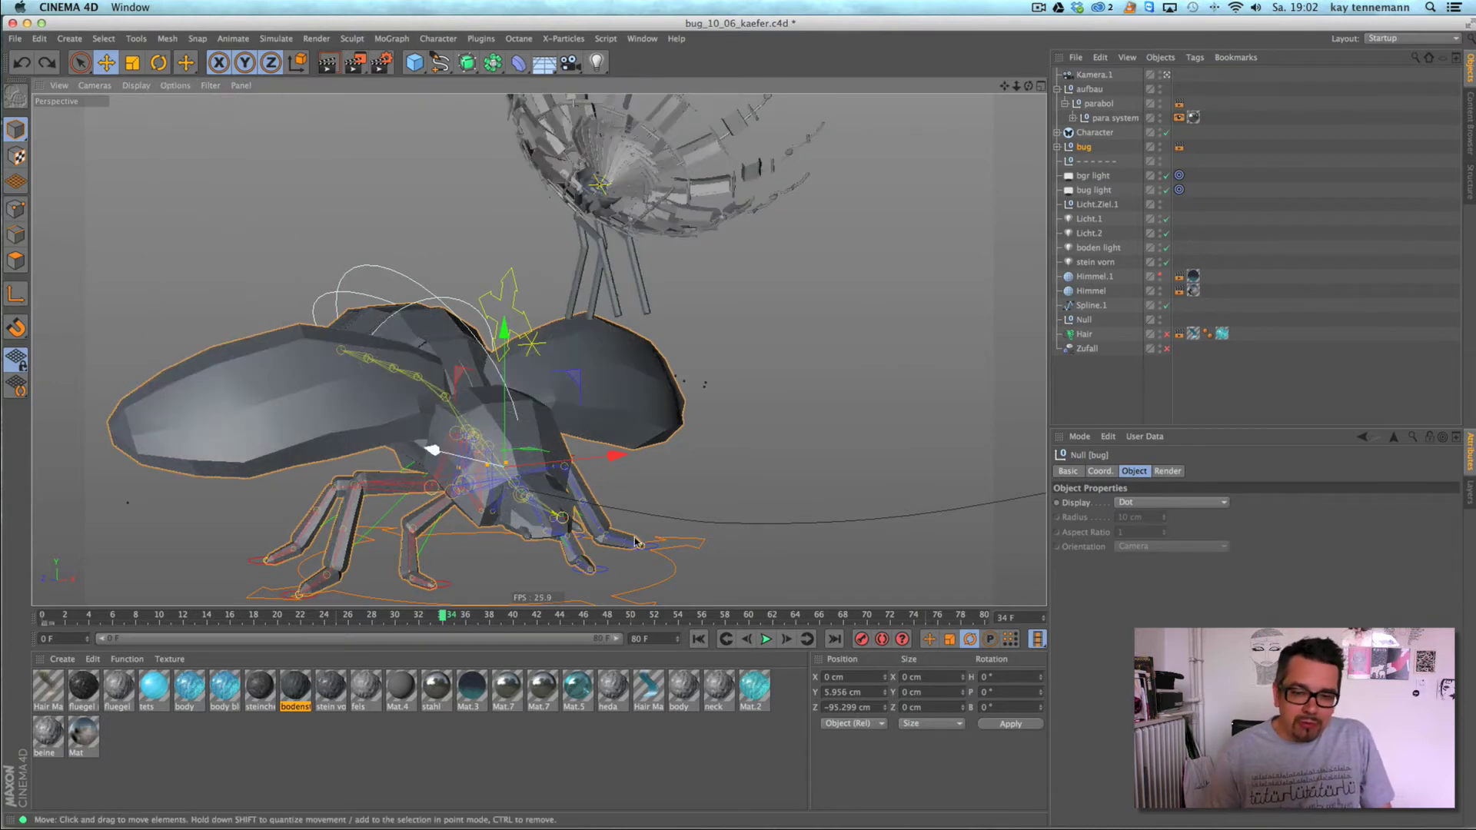
click(698, 639)
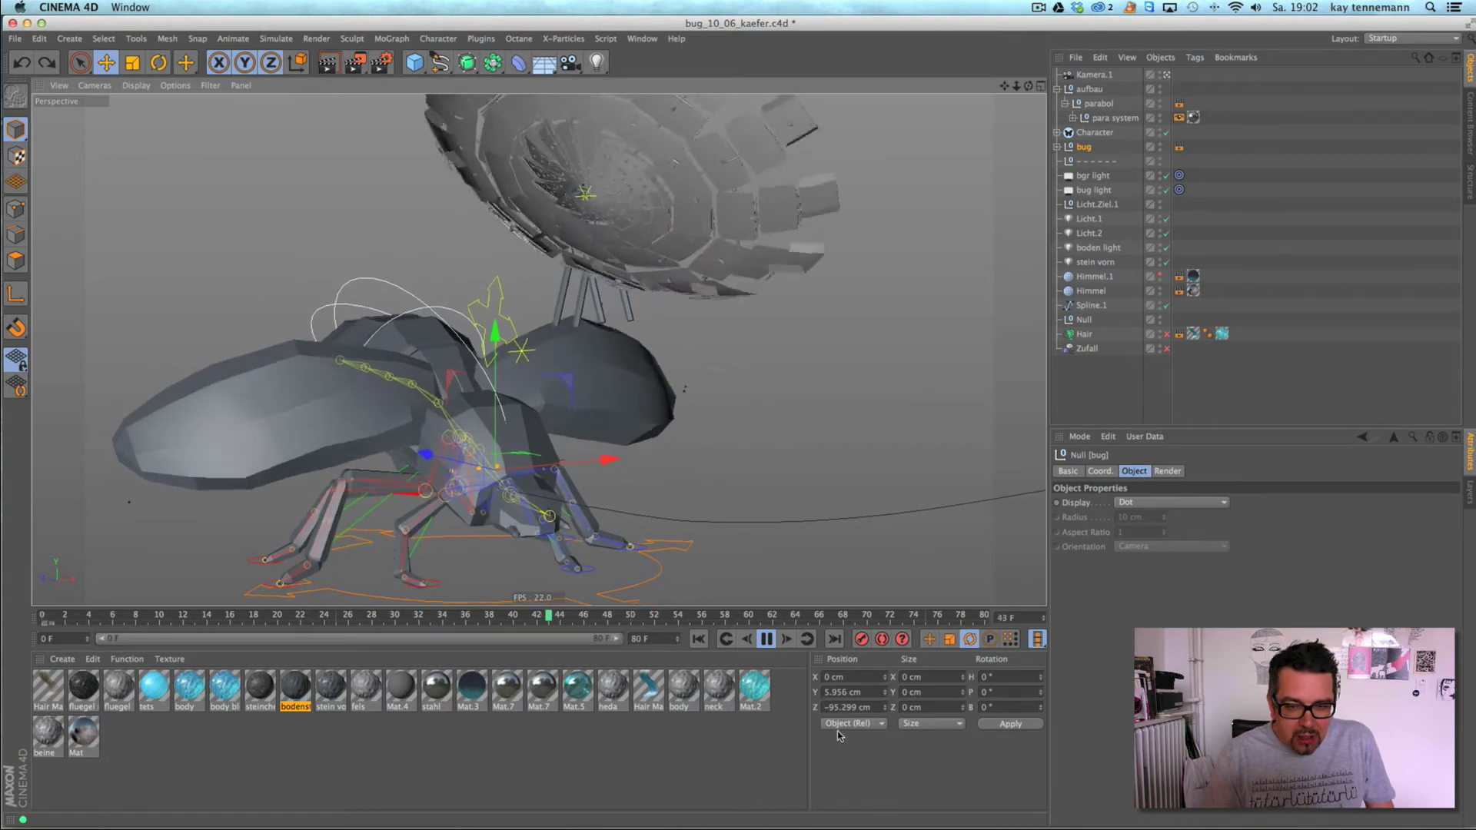
click(766, 638)
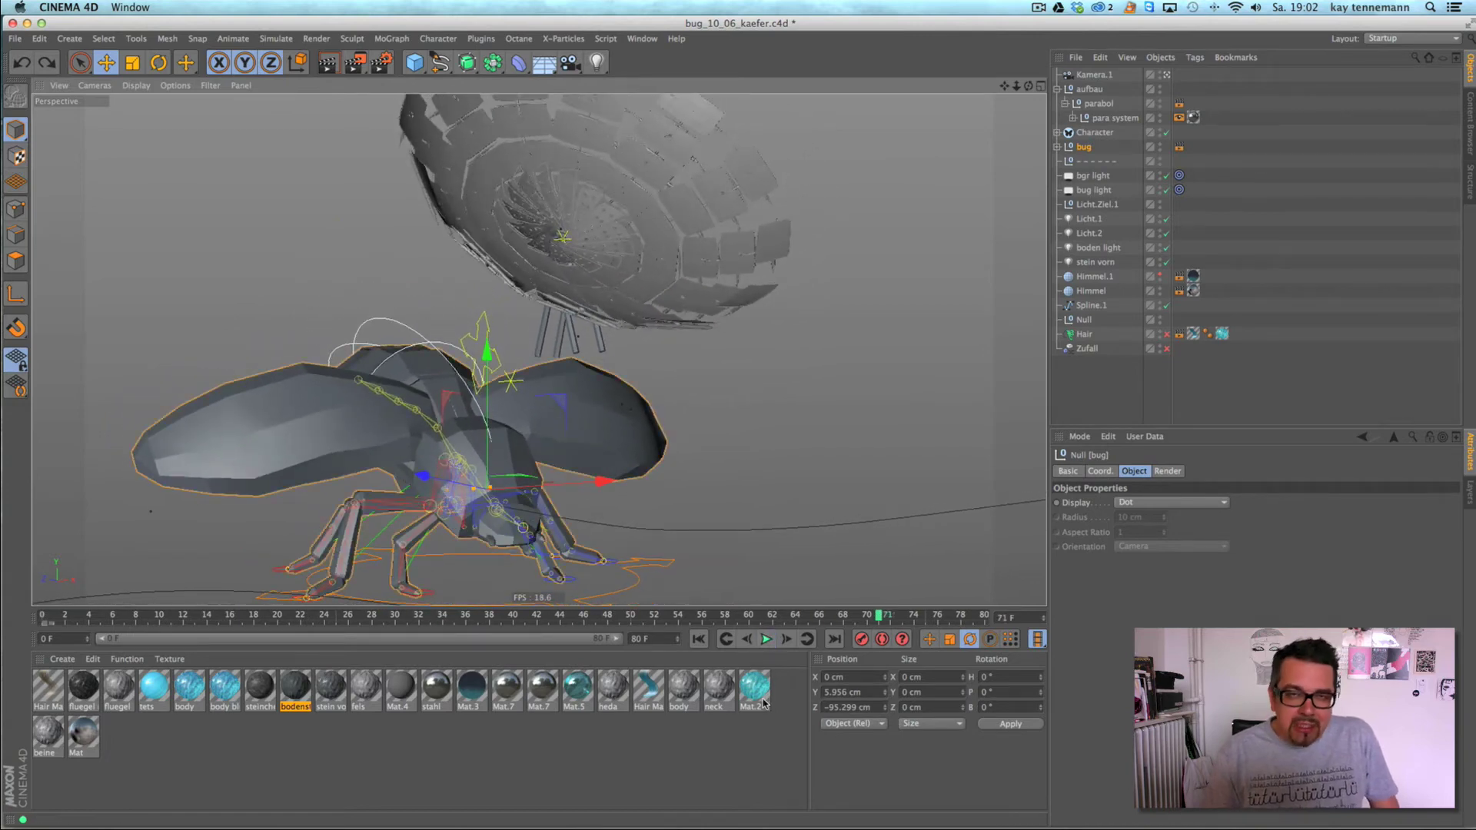
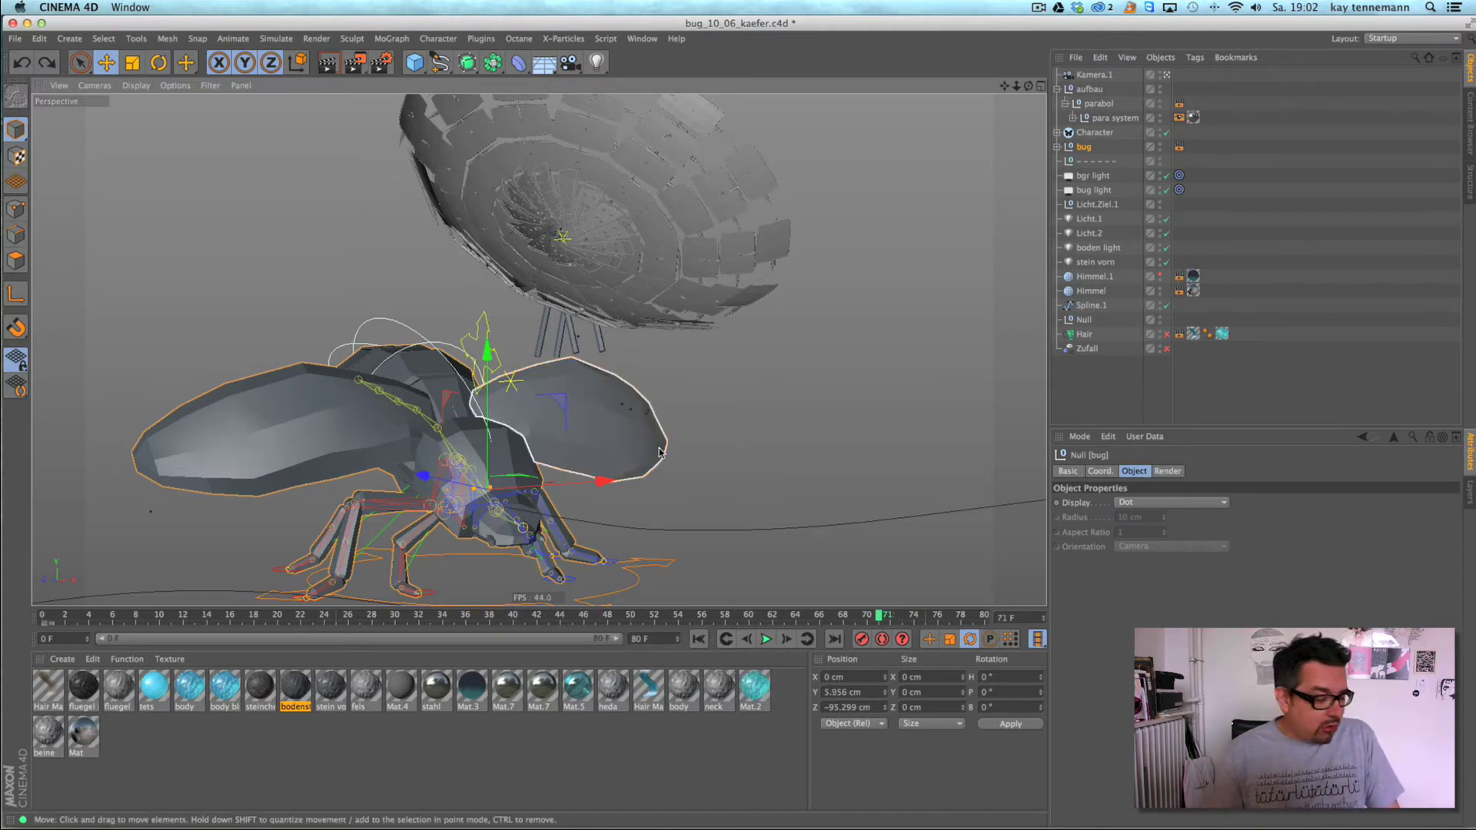
- Select the Character object and the bug null together and delete them, leaving the dish in the scene
mouse_move(630, 439)
alt+mouse_down()
mouse_move(576, 435)
mouse_move(652, 438)
alt+mouse_up()
drag(1117, 131, 1080, 148)
key(Delete)
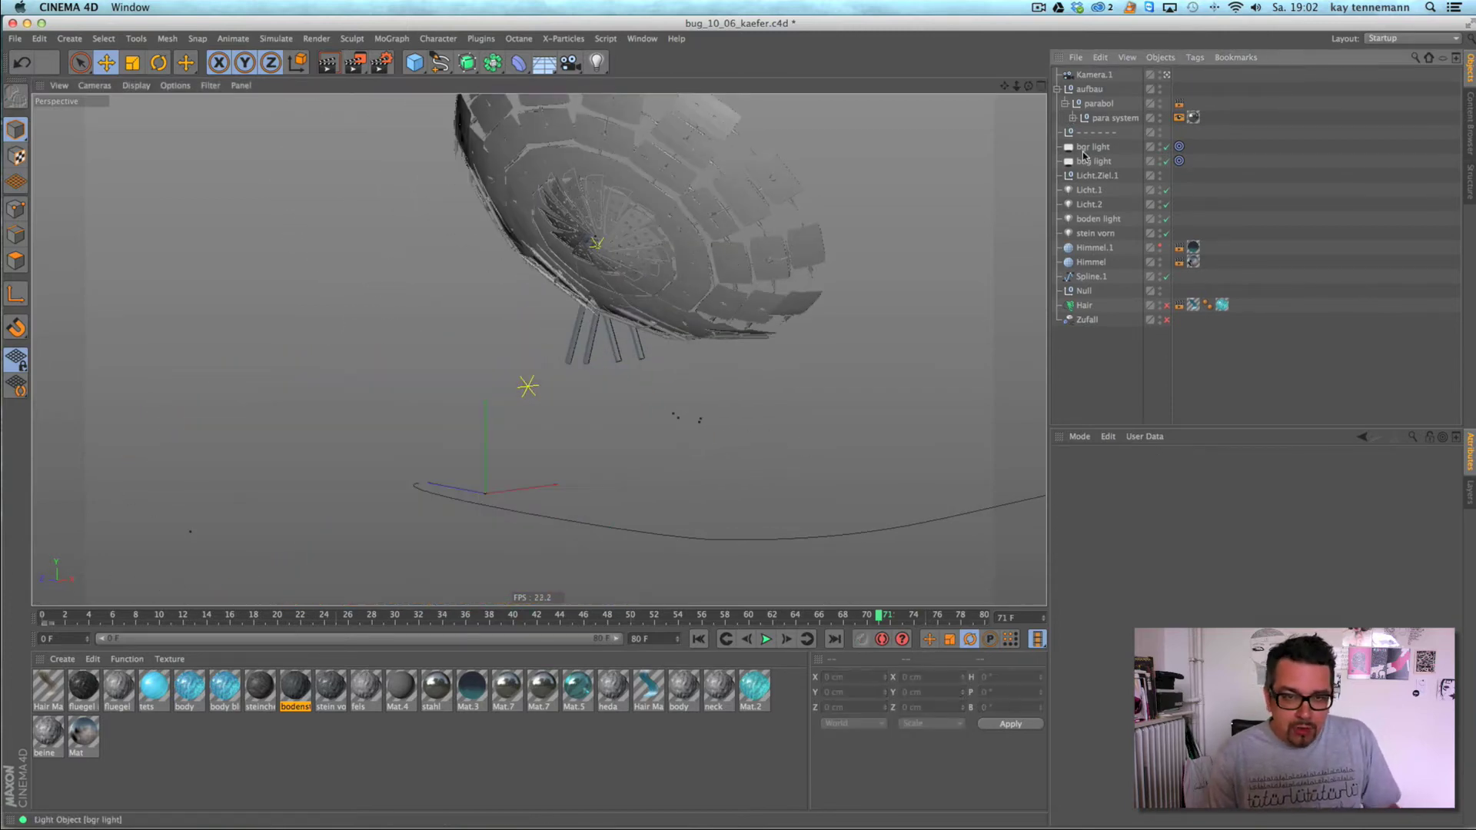
- Examine the dish's unfolding by scrubbing from the start of the animation to frame 33 and on to frame 51
alt+middle_drag(627, 292, 505, 467)
alt+right_drag(504, 466, 837, 408)
alt+drag(837, 408, 896, 182)
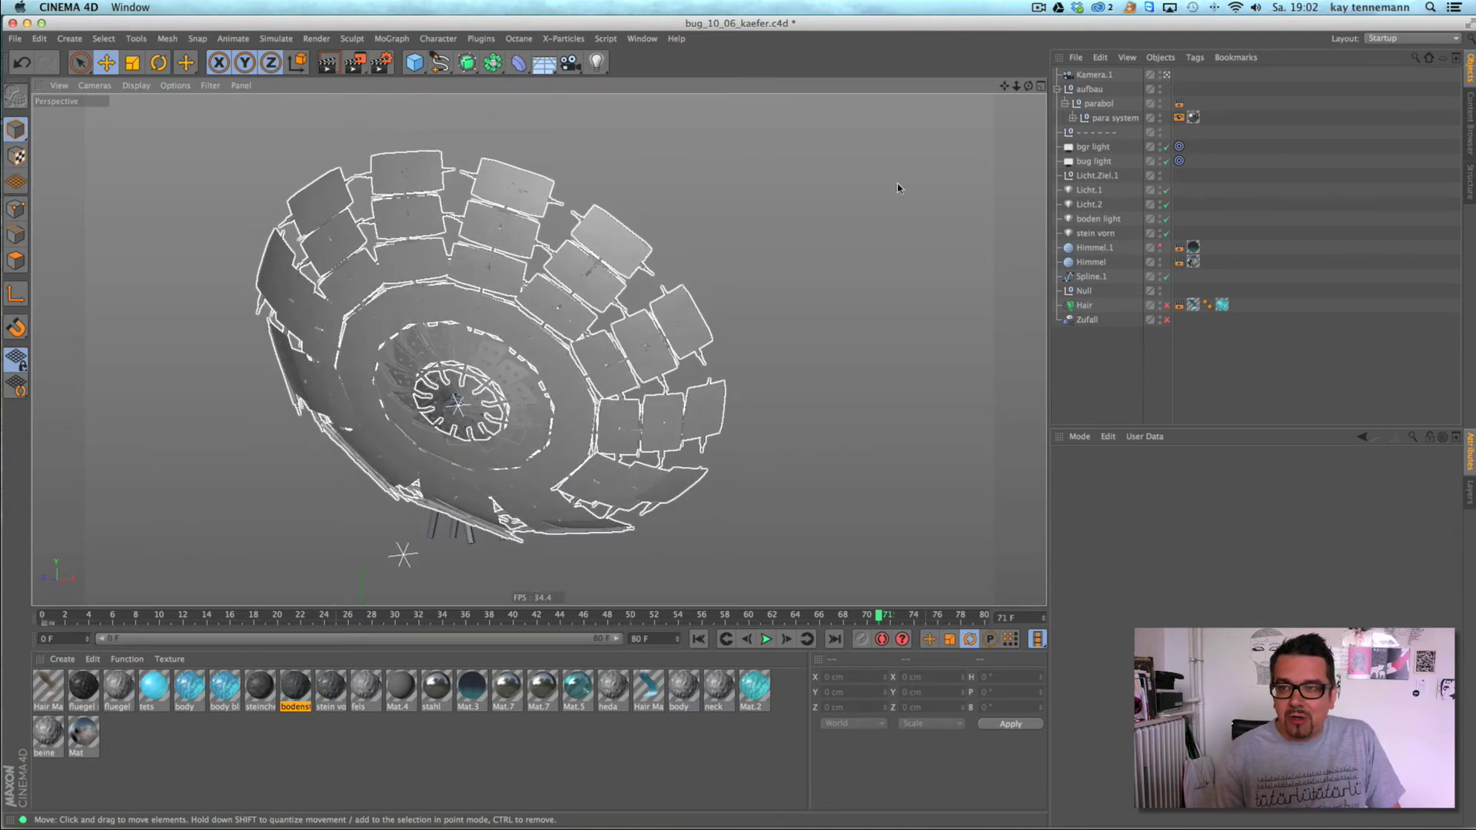
drag(42, 616, 431, 641)
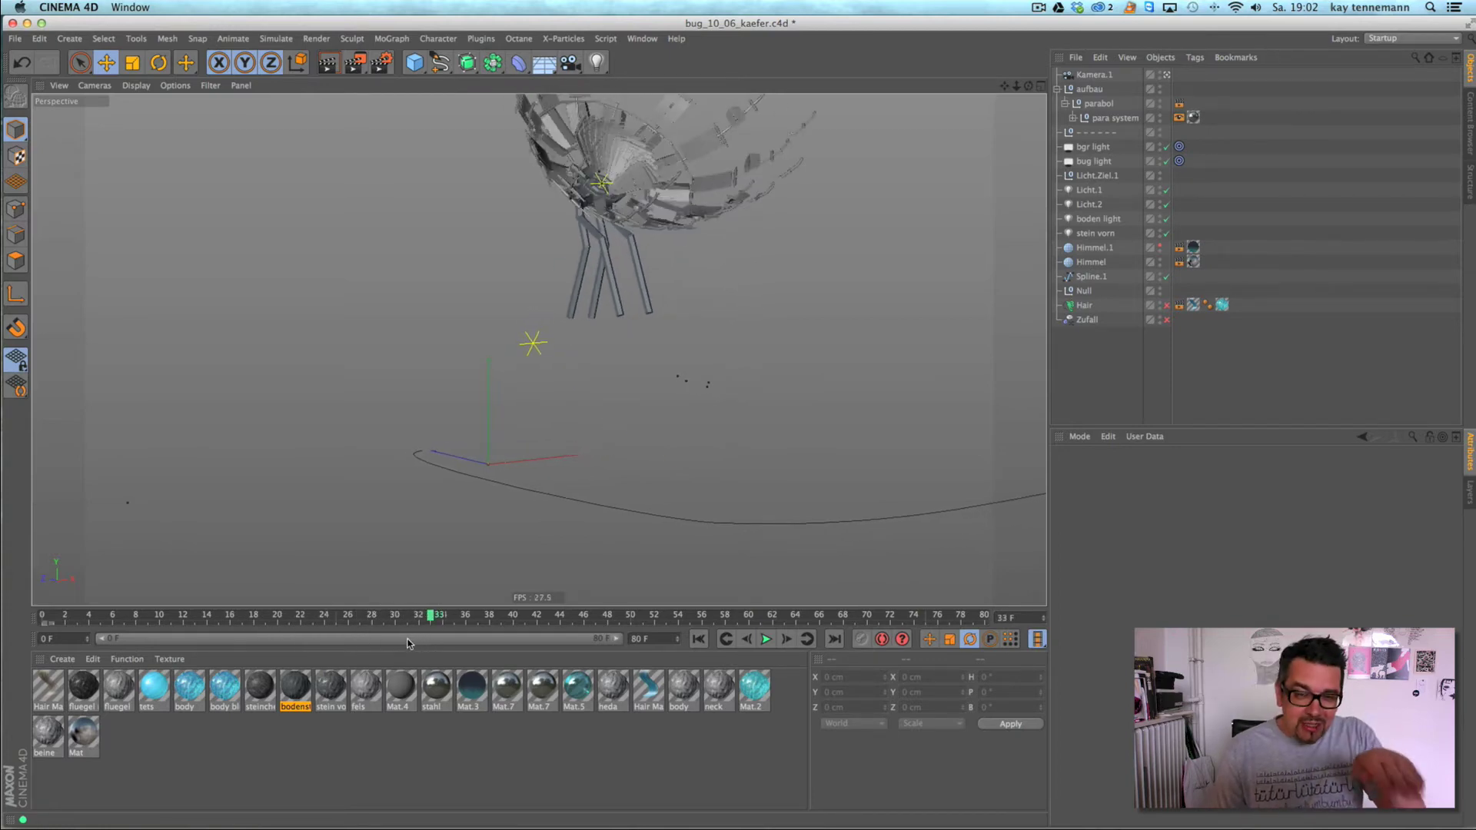
alt+middle_drag(458, 369, 378, 439)
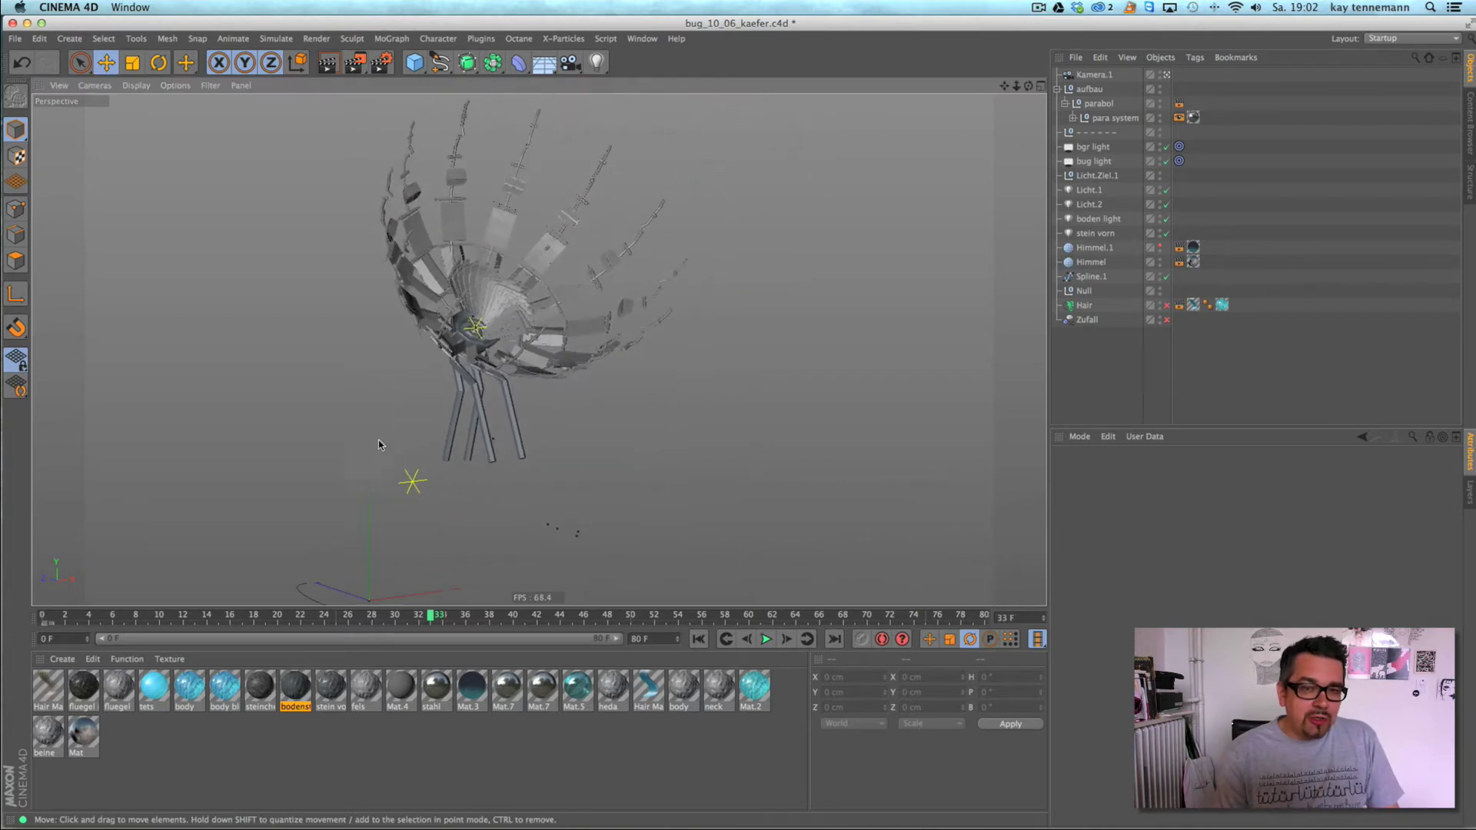
alt+drag(379, 440, 391, 466)
click(447, 619)
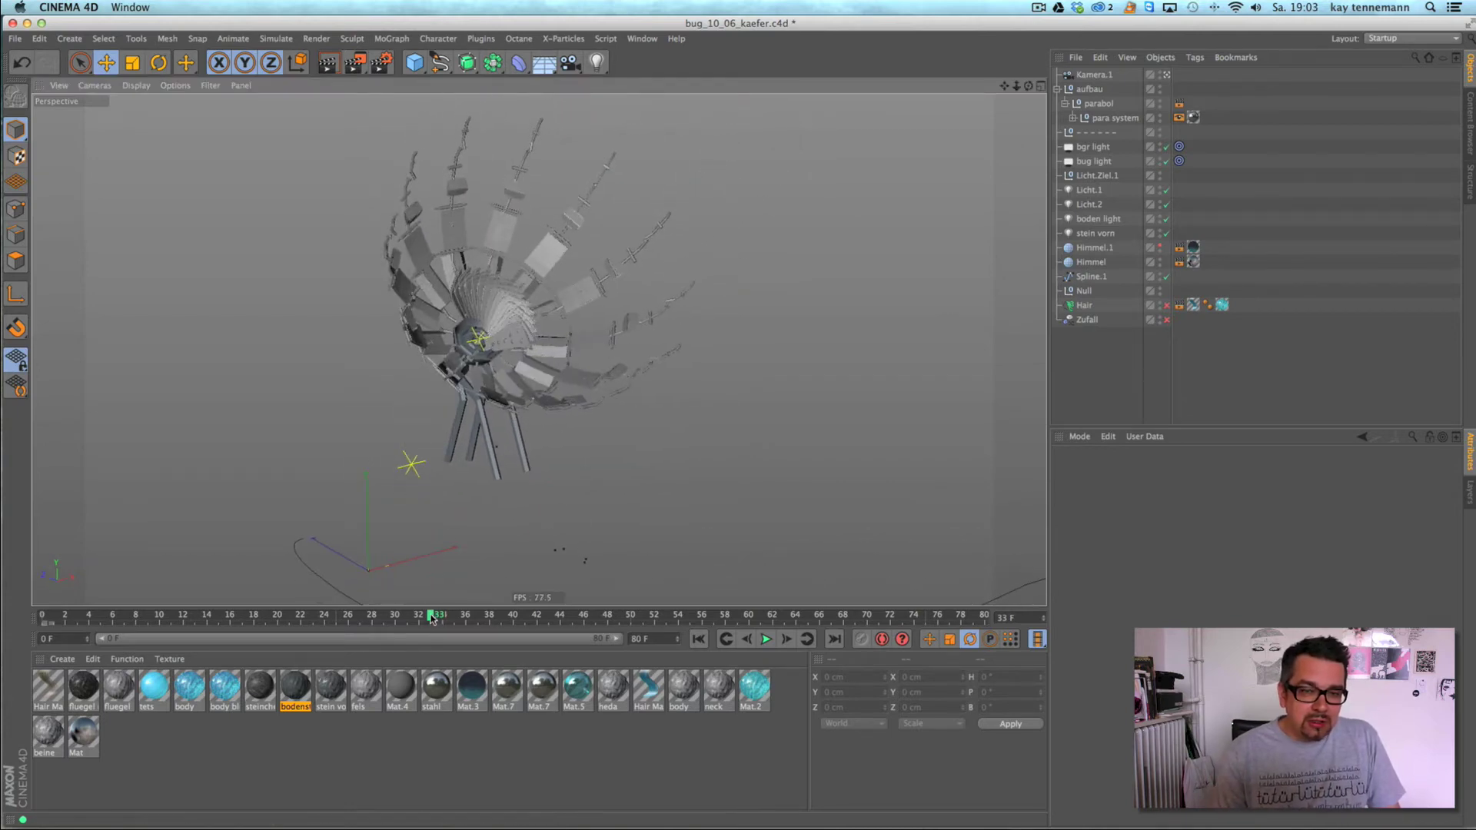
drag(447, 620, 649, 631)
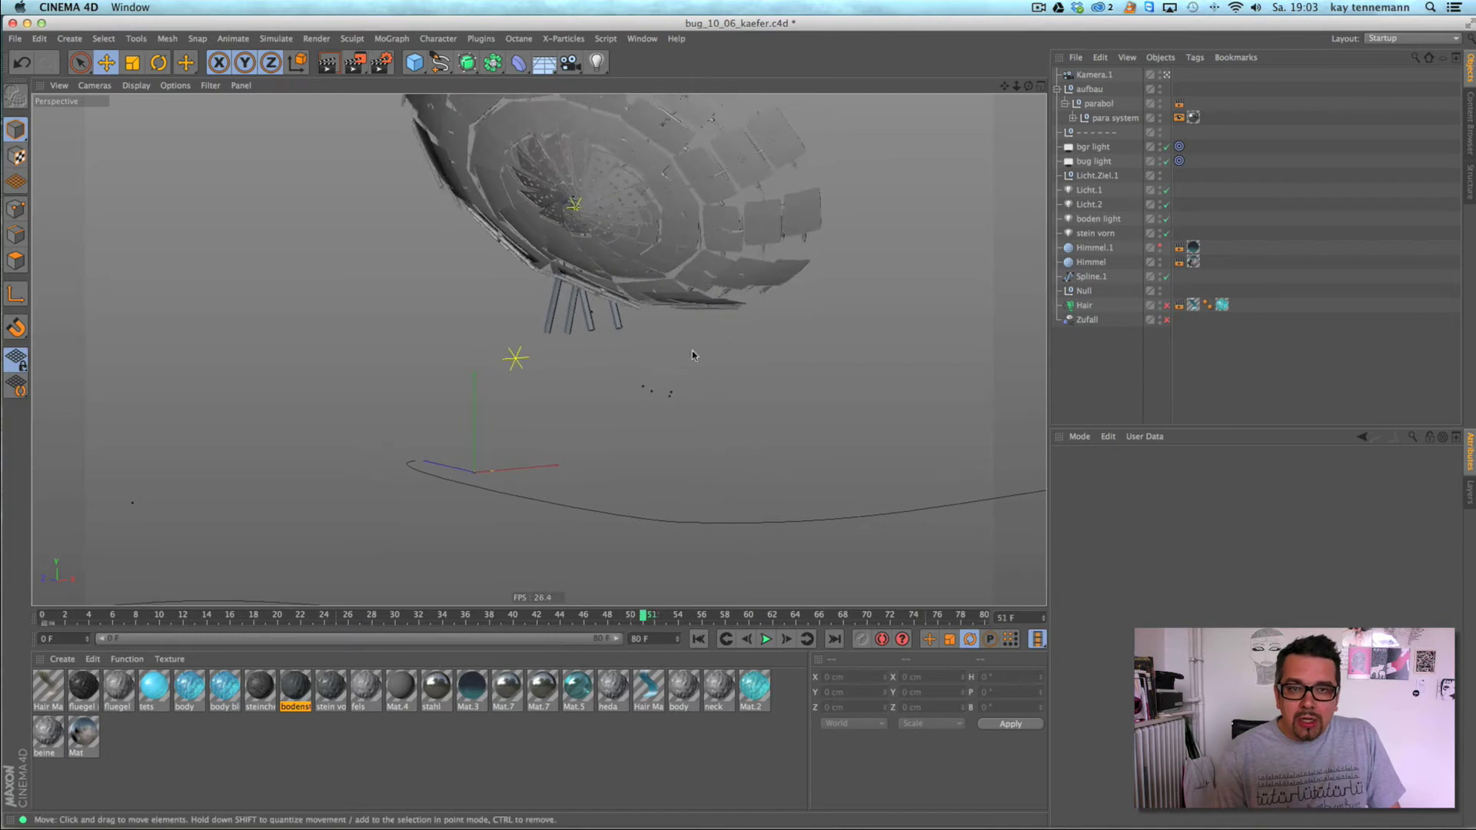
- Switch the viewport to the Default Camera and view the dish from the front
click(95, 85)
mouse_move(153, 121)
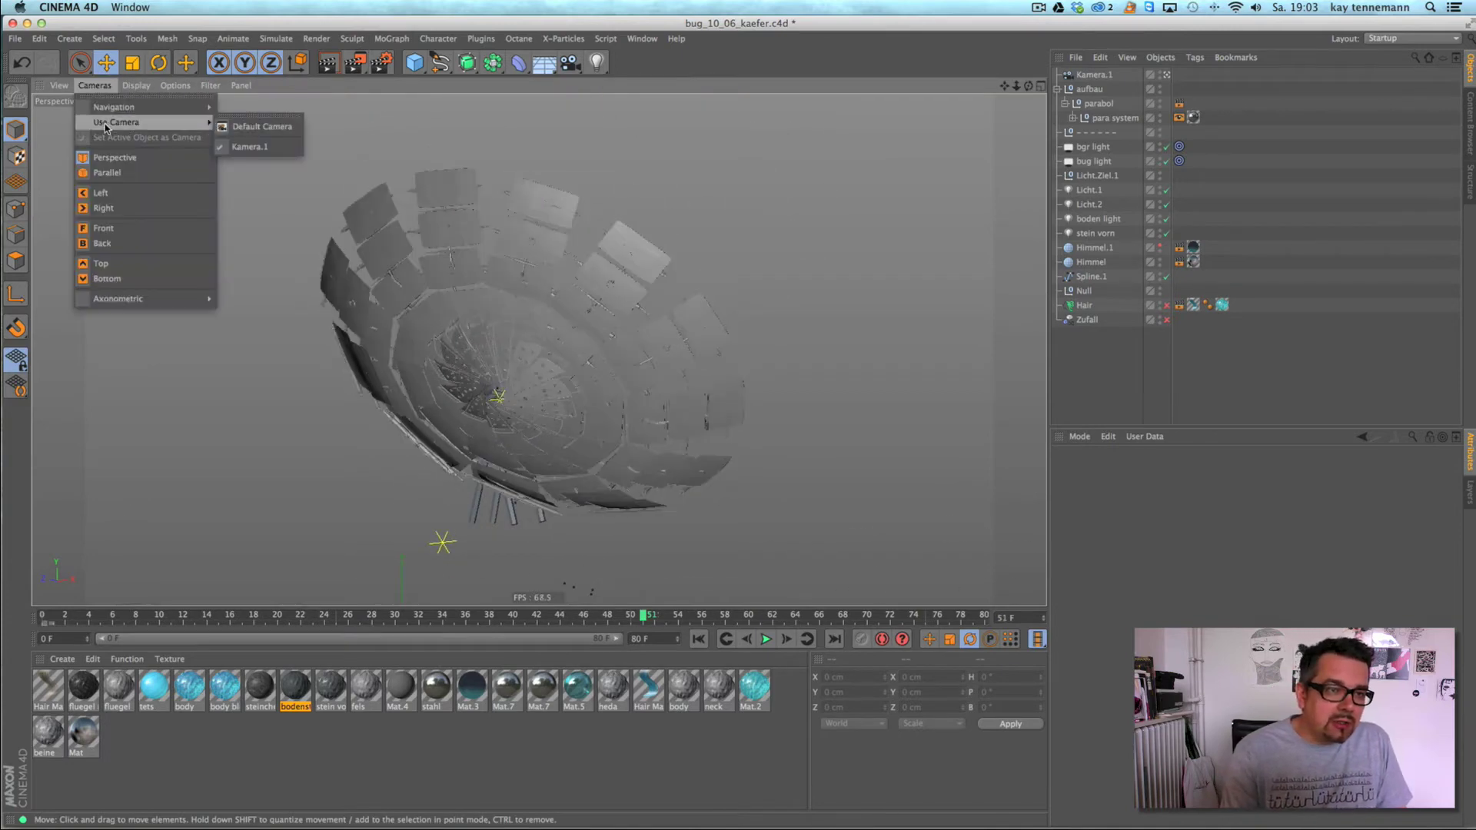
click(257, 127)
alt+drag(595, 248, 745, 230)
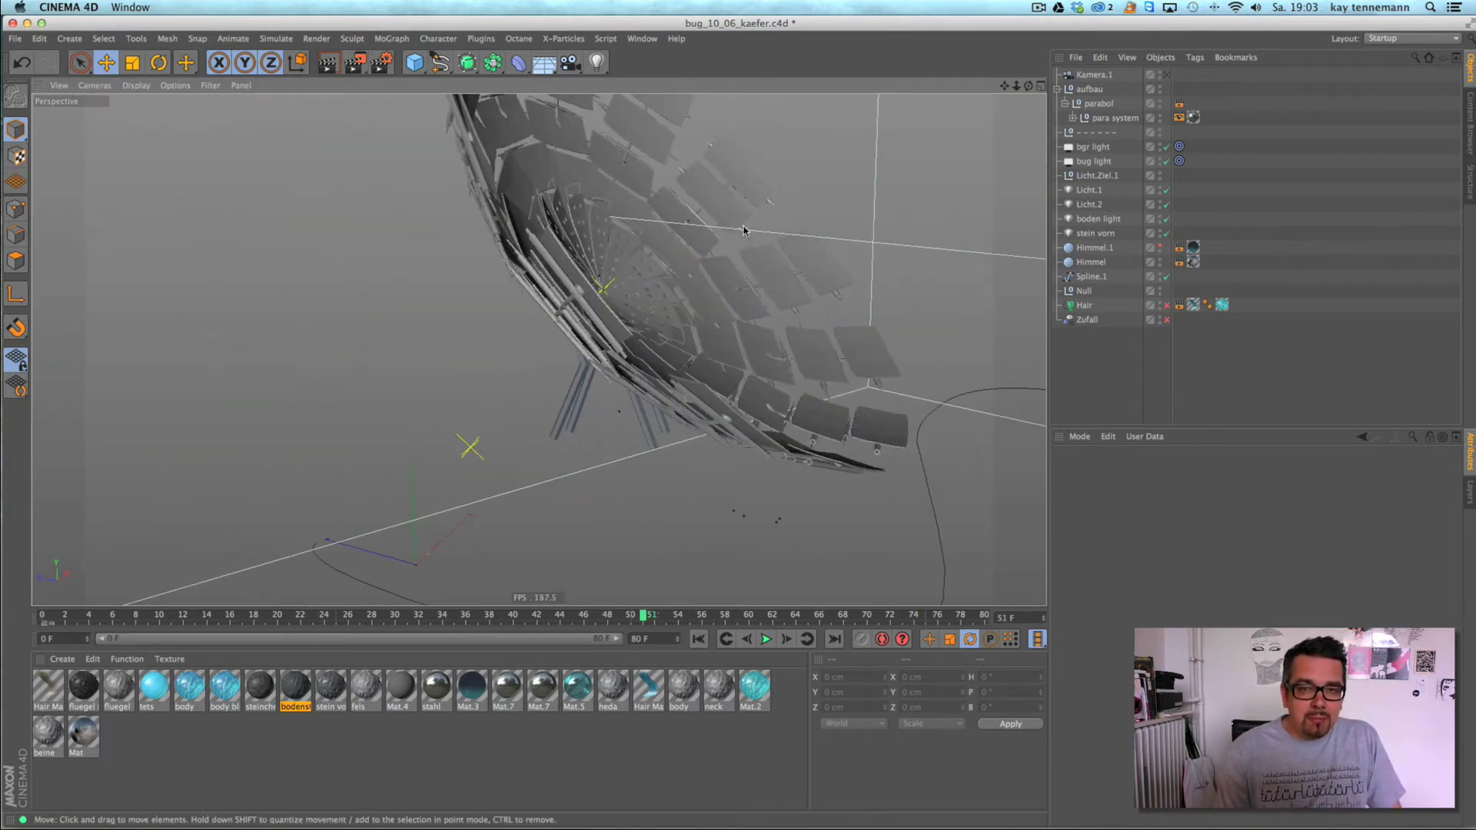
alt+drag(592, 393, 690, 326)
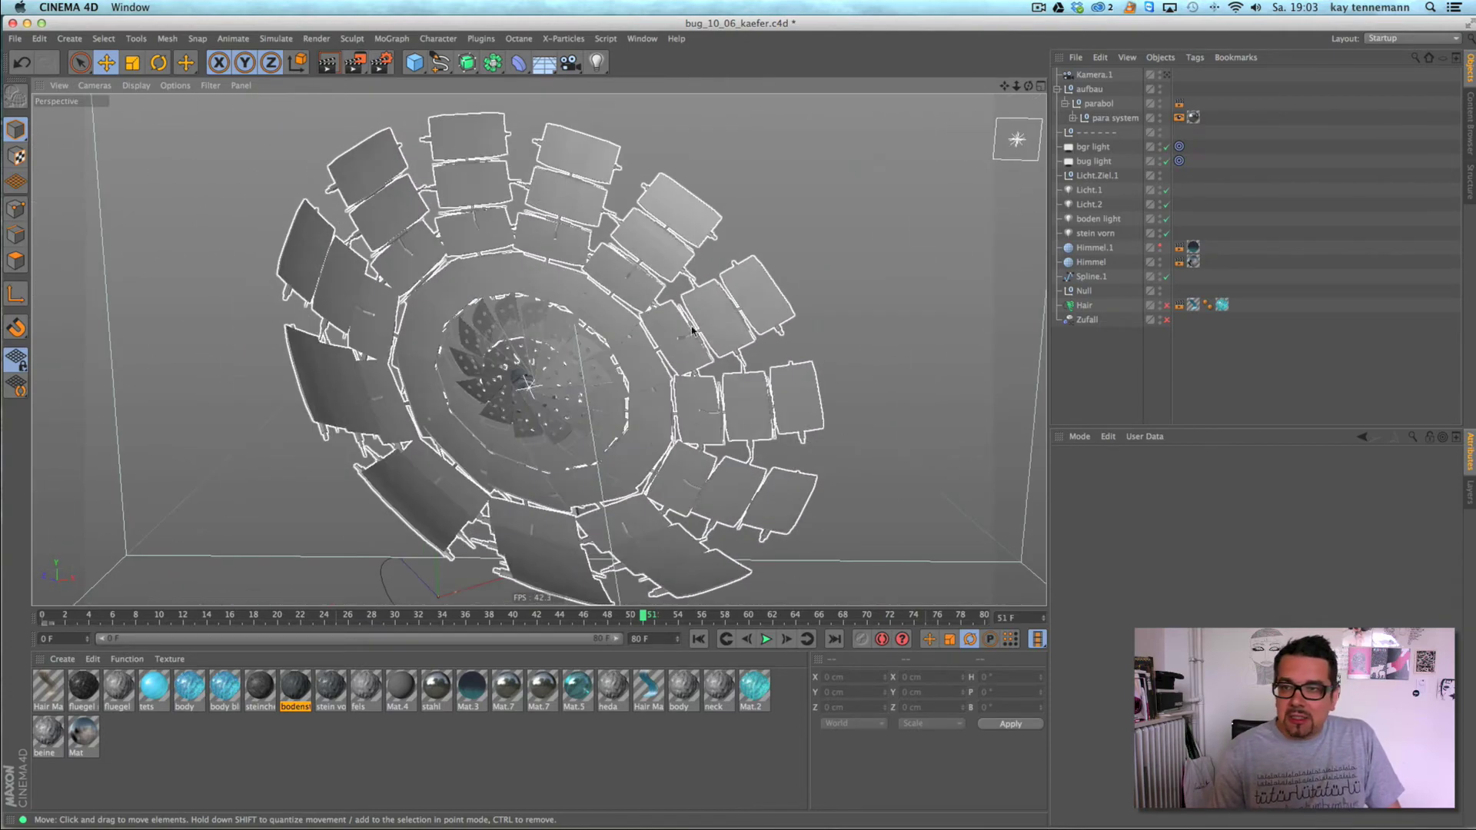
- Expand the para system null and its Kapsel.1 object to inspect the dish's inner hierarchy
click(1072, 119)
click(1080, 248)
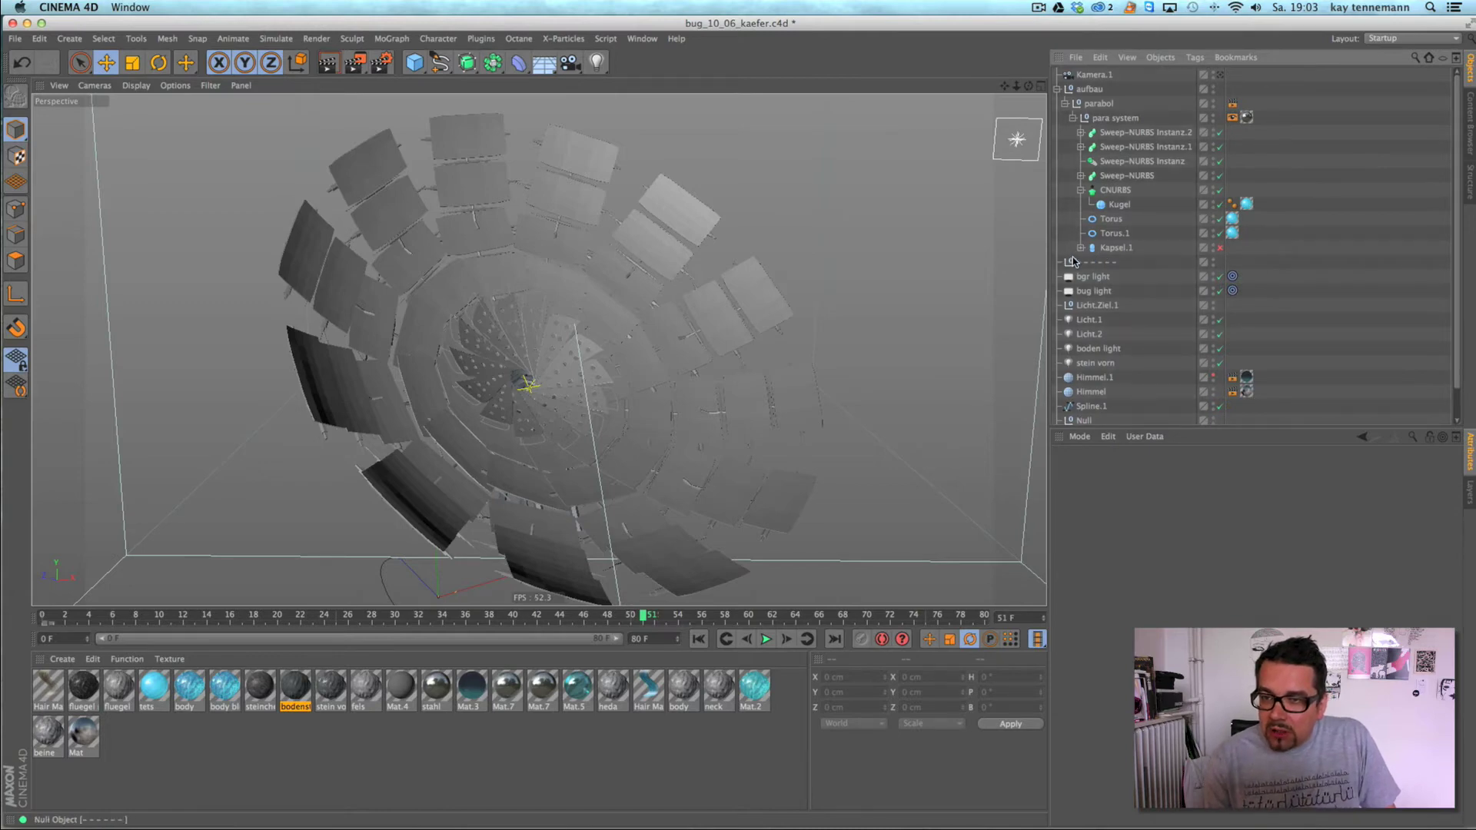
click(1080, 249)
click(1096, 277)
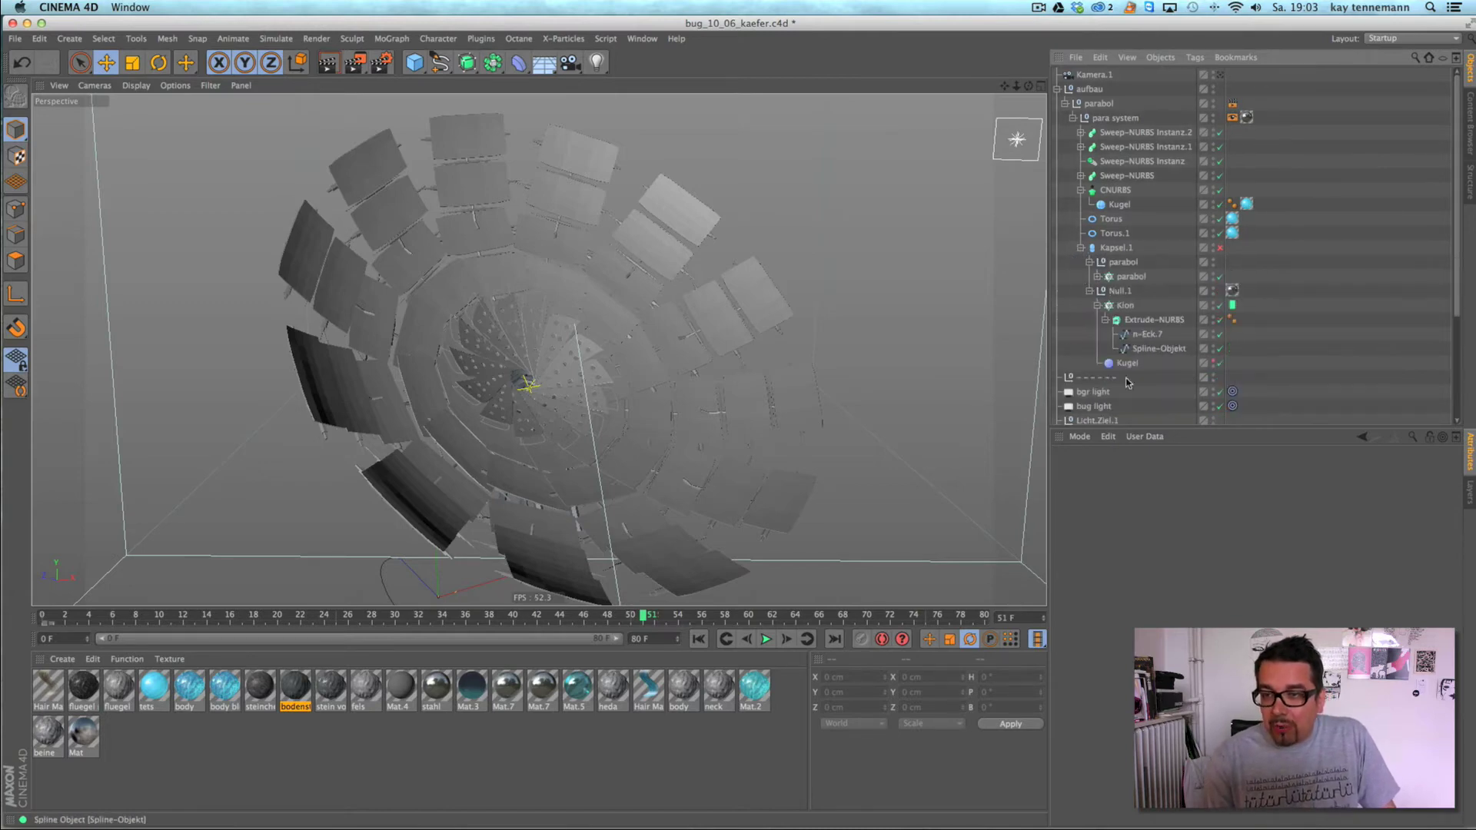
- Hide the Kapsel.1 hierarchy in the viewport and scrub the animation to frame 57 to examine the remaining parts
click(1213, 246)
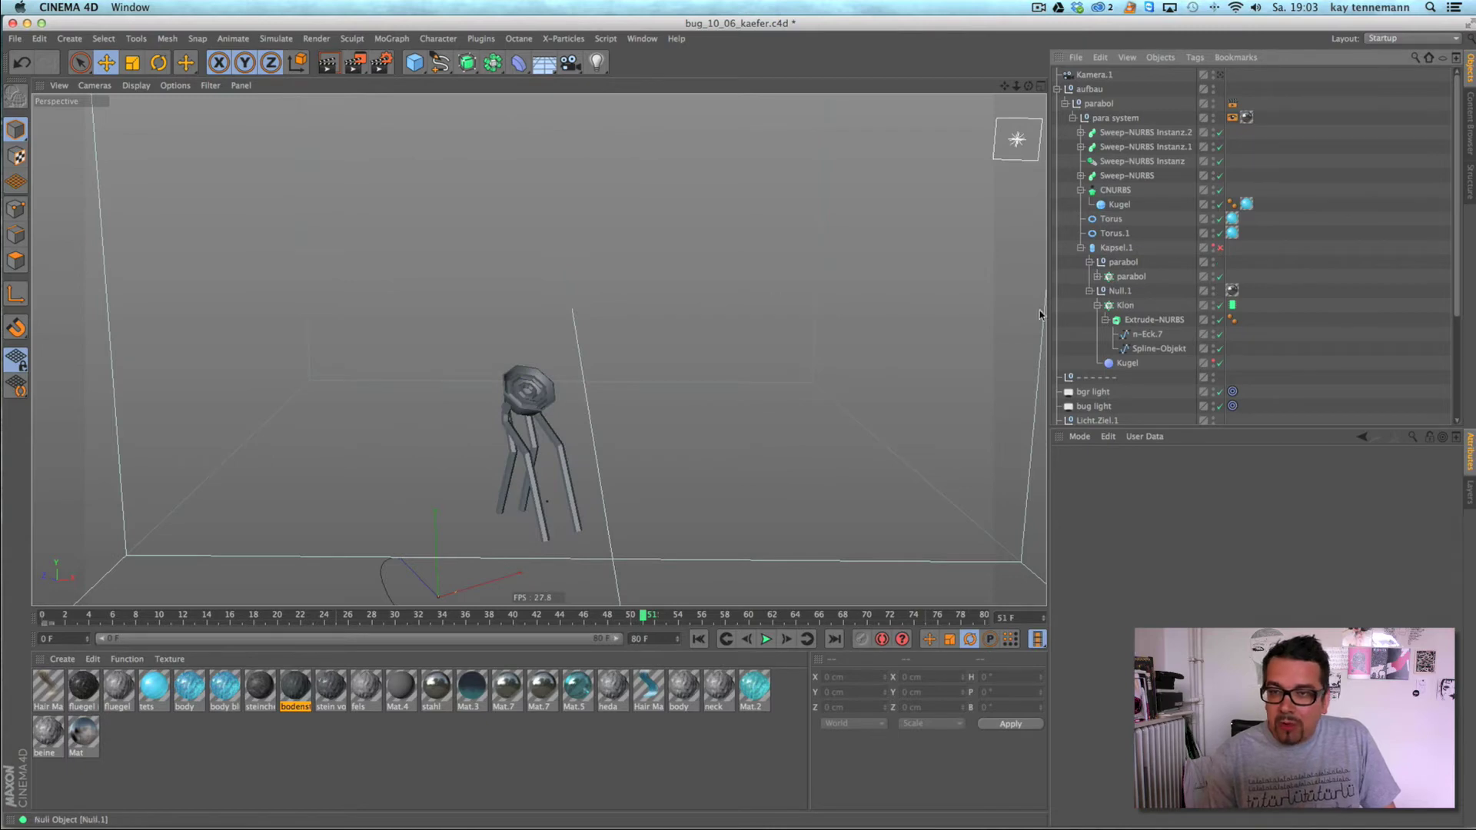
alt+middle_drag(847, 300, 844, 243)
mouse_move(679, 346)
alt+mouse_down()
mouse_move(728, 342)
mouse_move(683, 350)
alt+mouse_up()
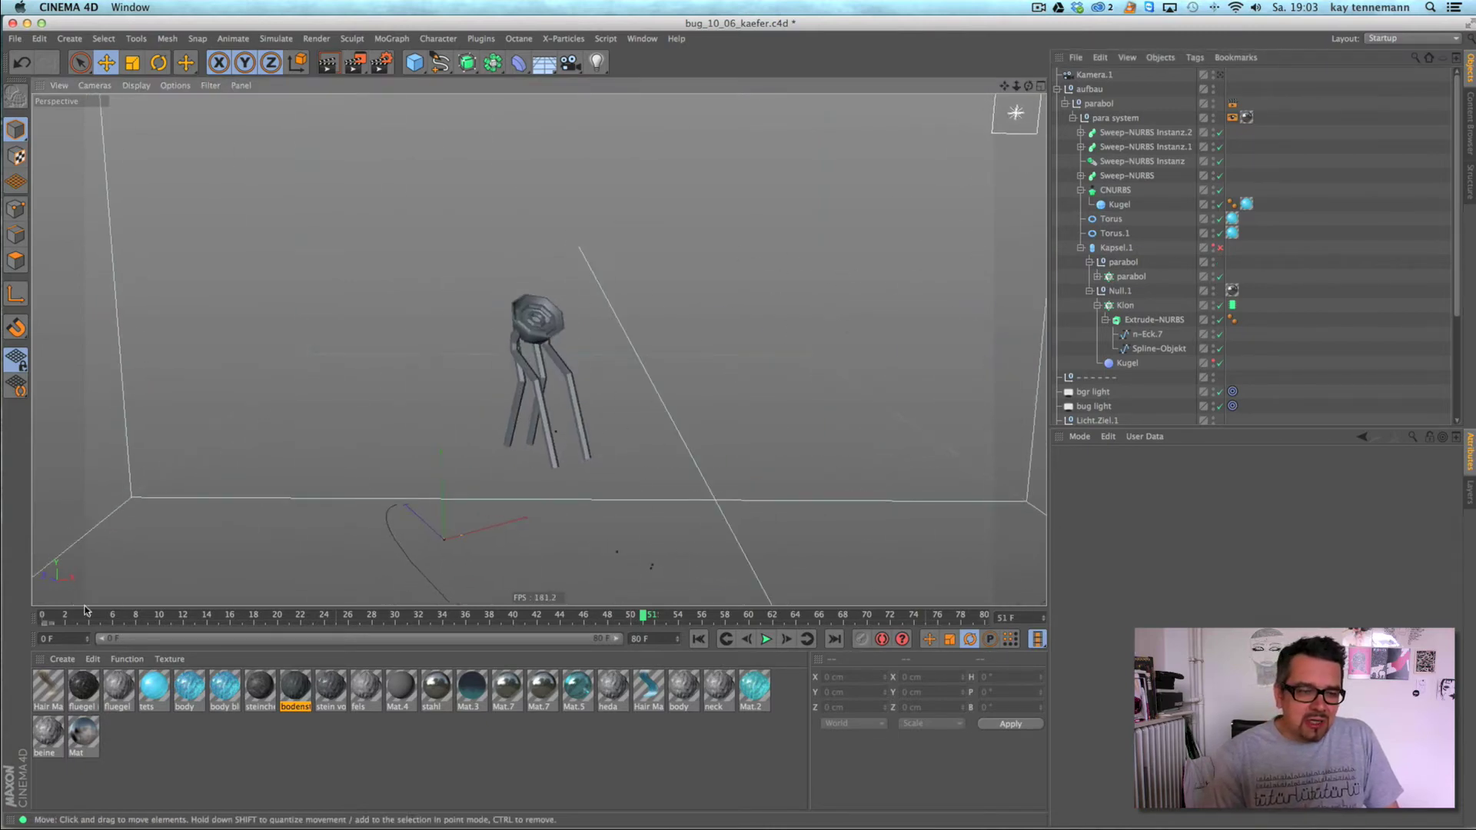
drag(86, 613, 494, 628)
drag(613, 624, 713, 619)
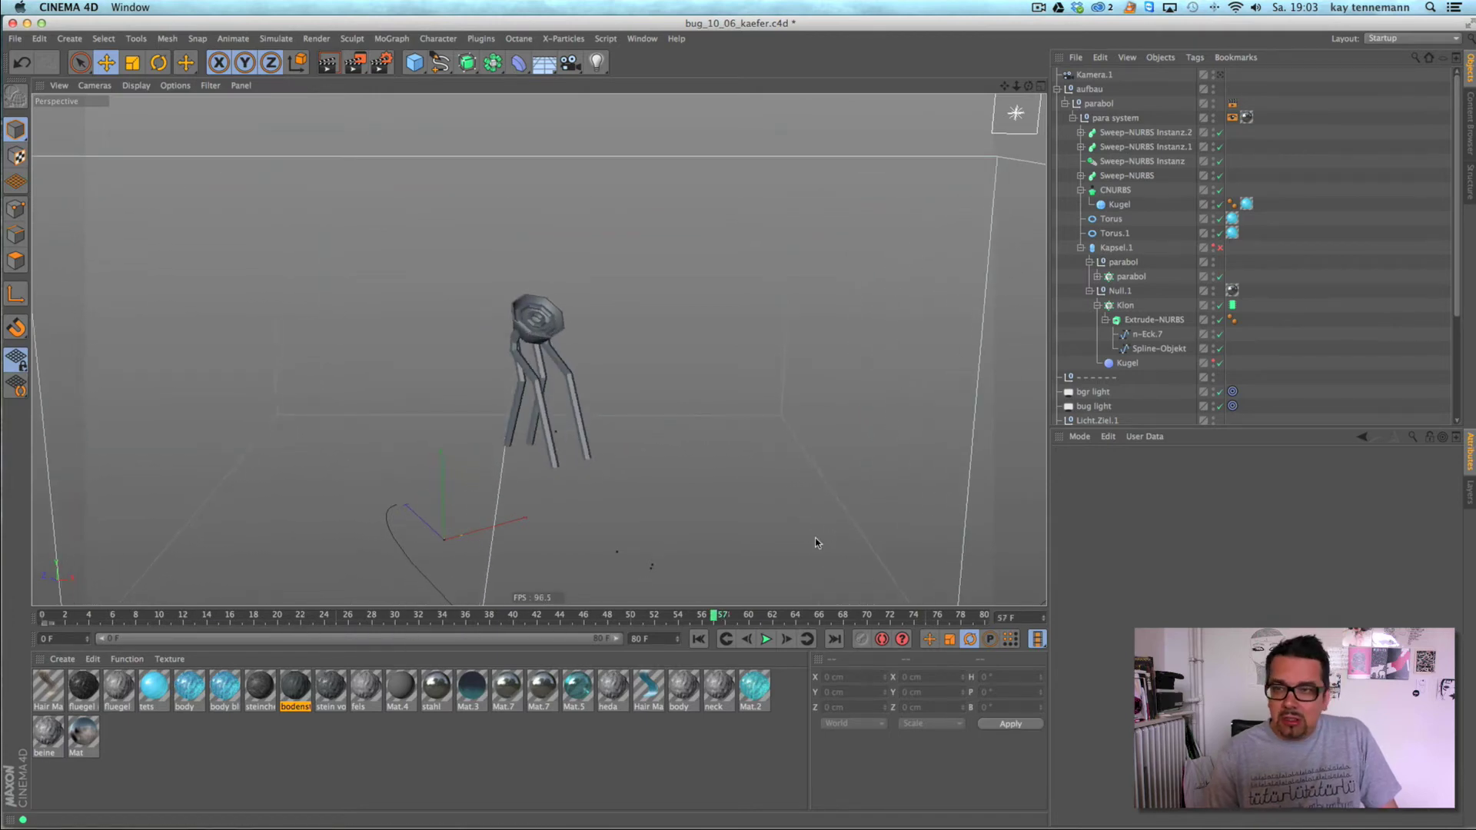
- Delete all the Sweep-NURBS objects and their instances that form the stand's legs from the para system null
click(1145, 132)
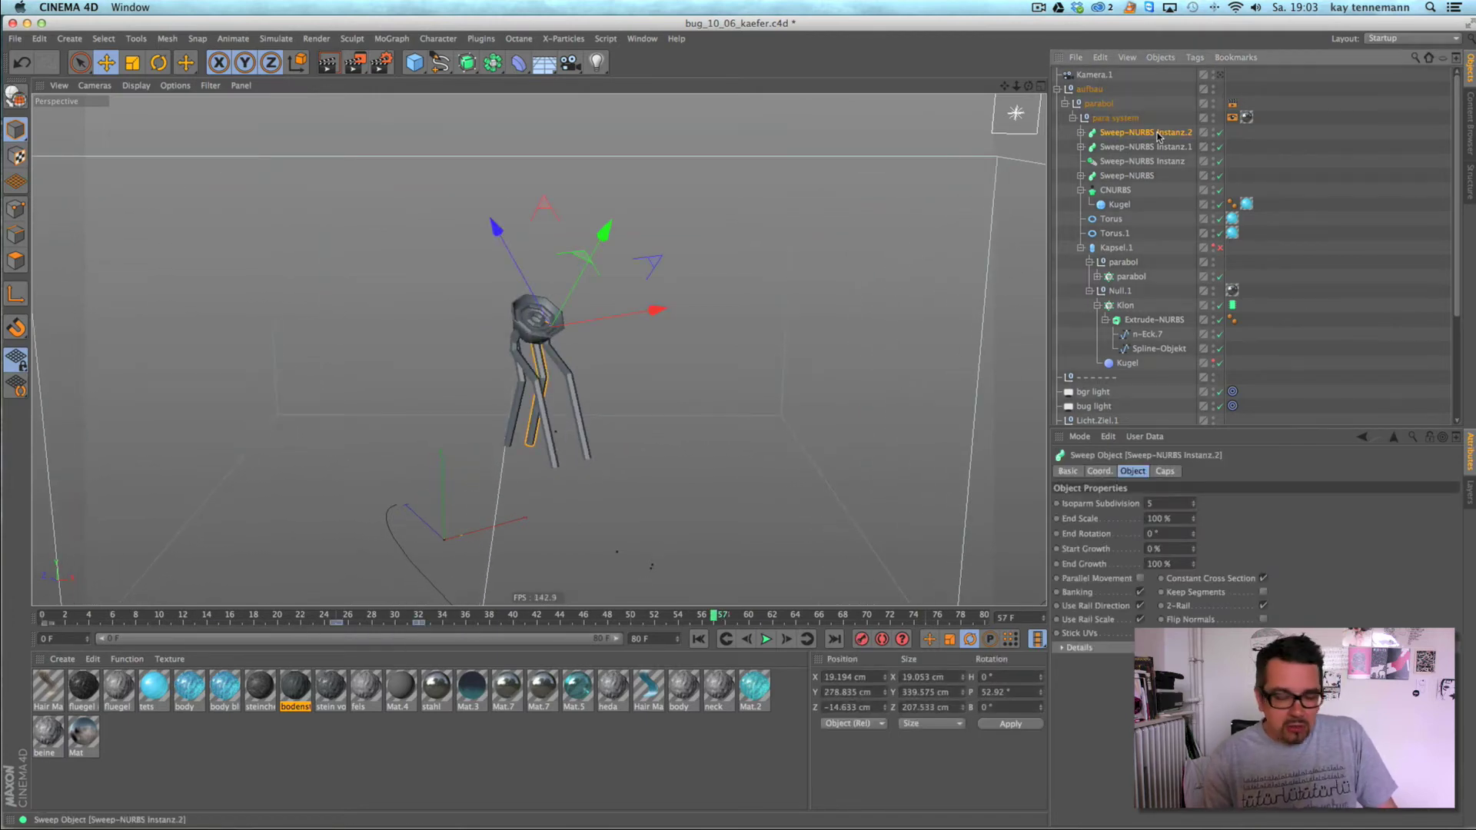
click(1080, 133)
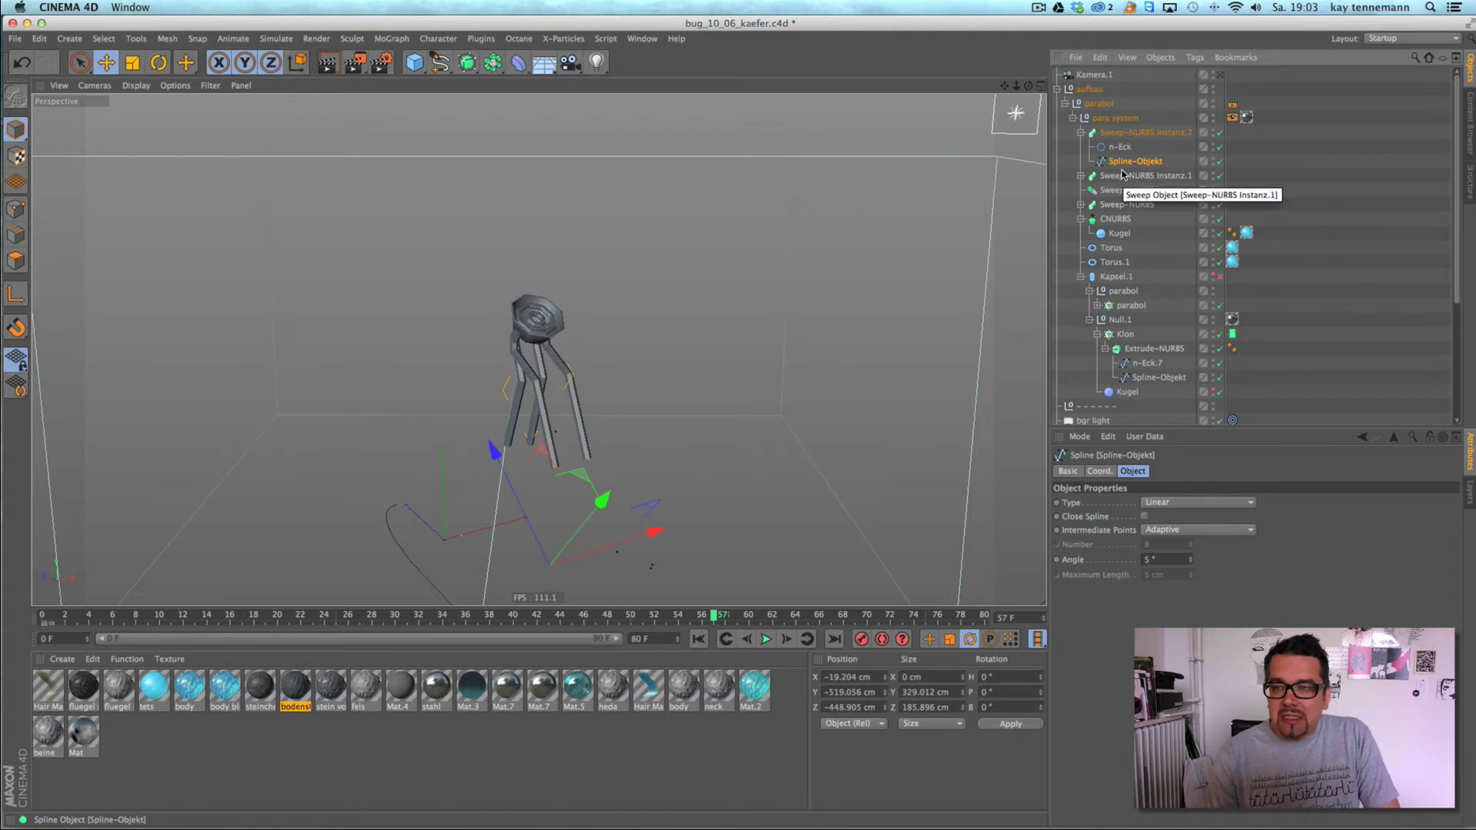
key(Delete)
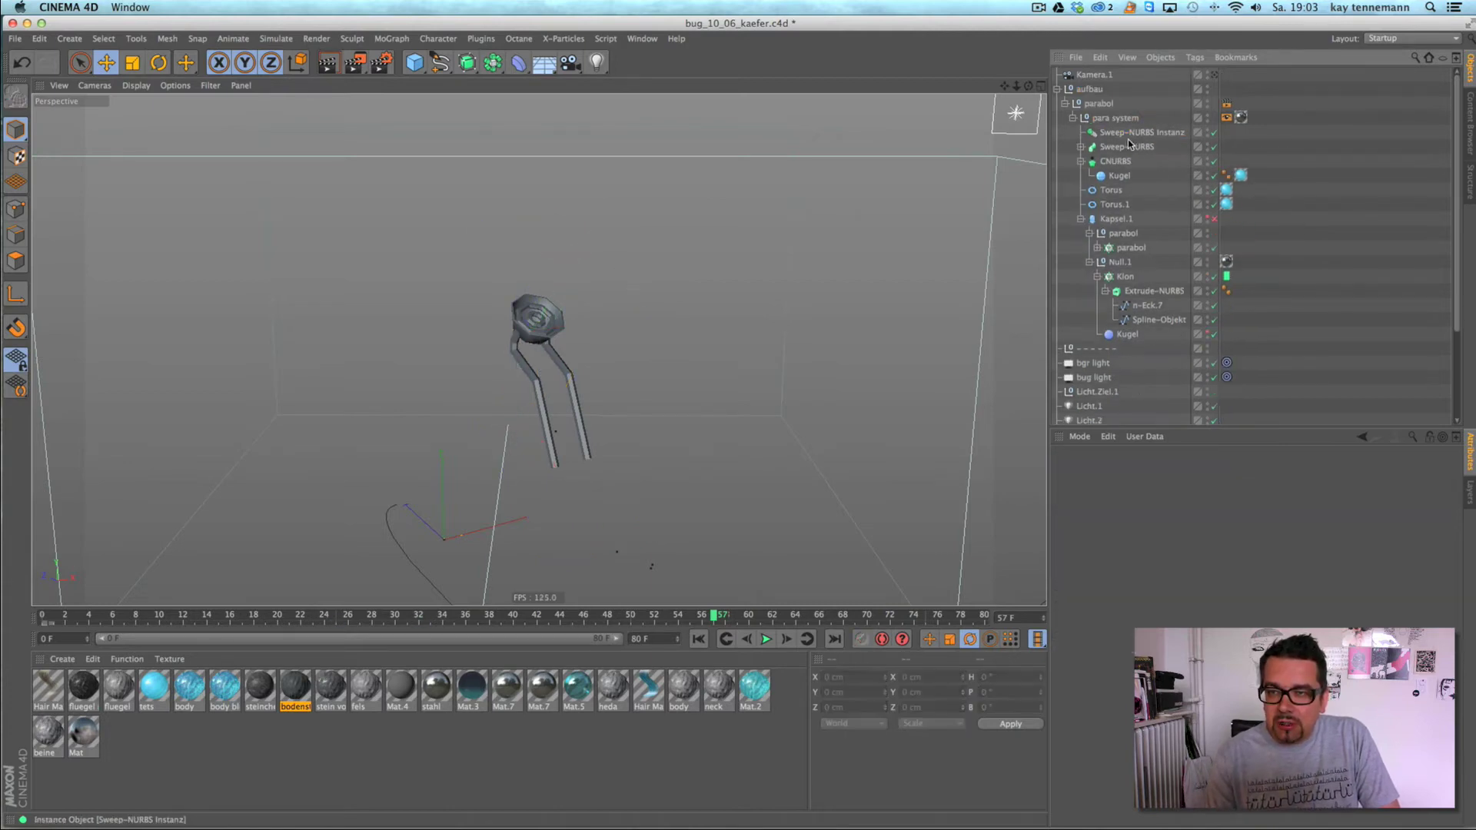
key(Delete)
click(1131, 132)
key(Delete)
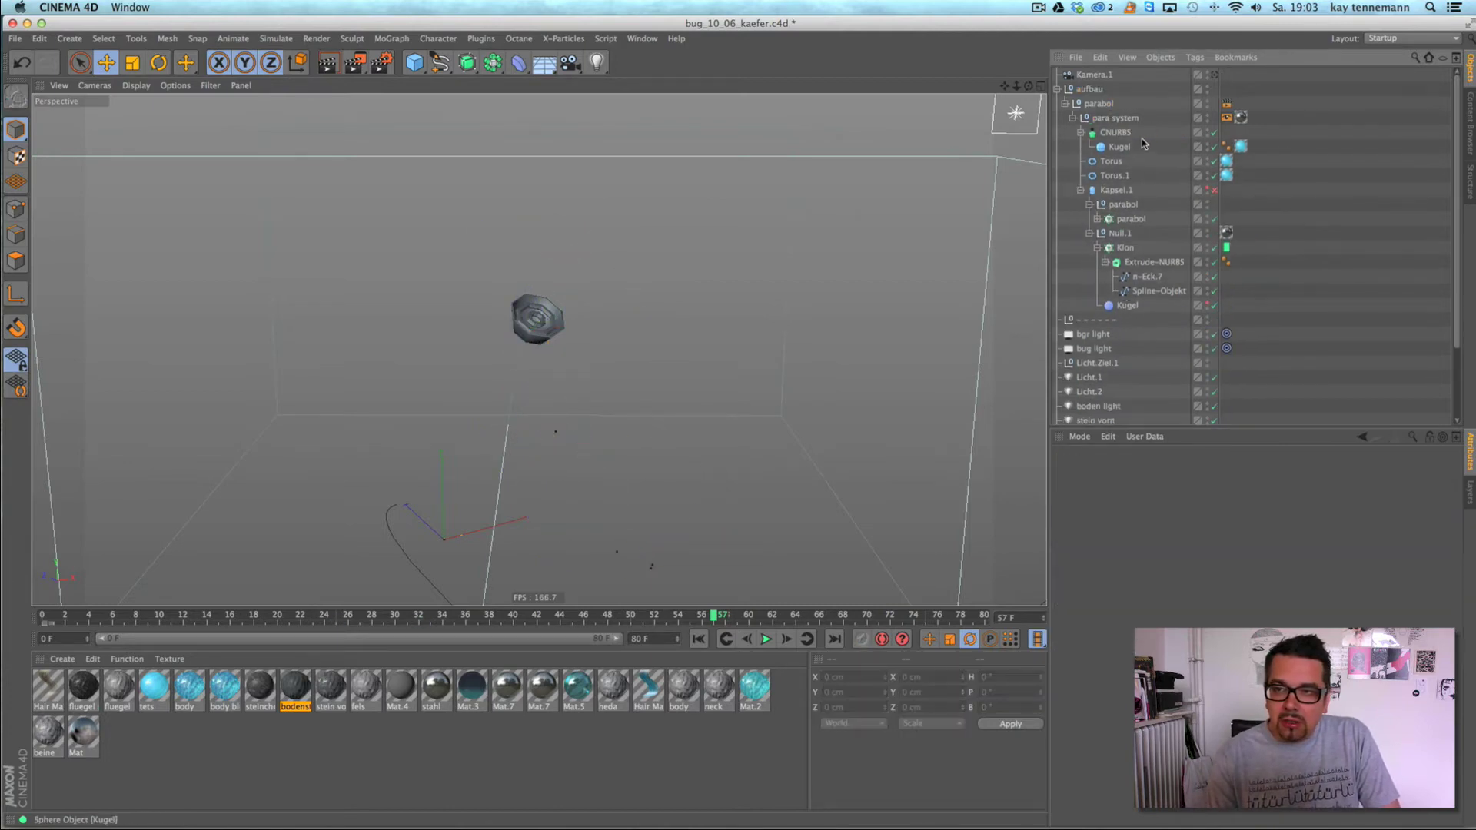
- Delete the CNURBS object with its Kugel and both Torus objects, leaving only Kapsel.1 in para system
key(Delete)
click(1132, 147)
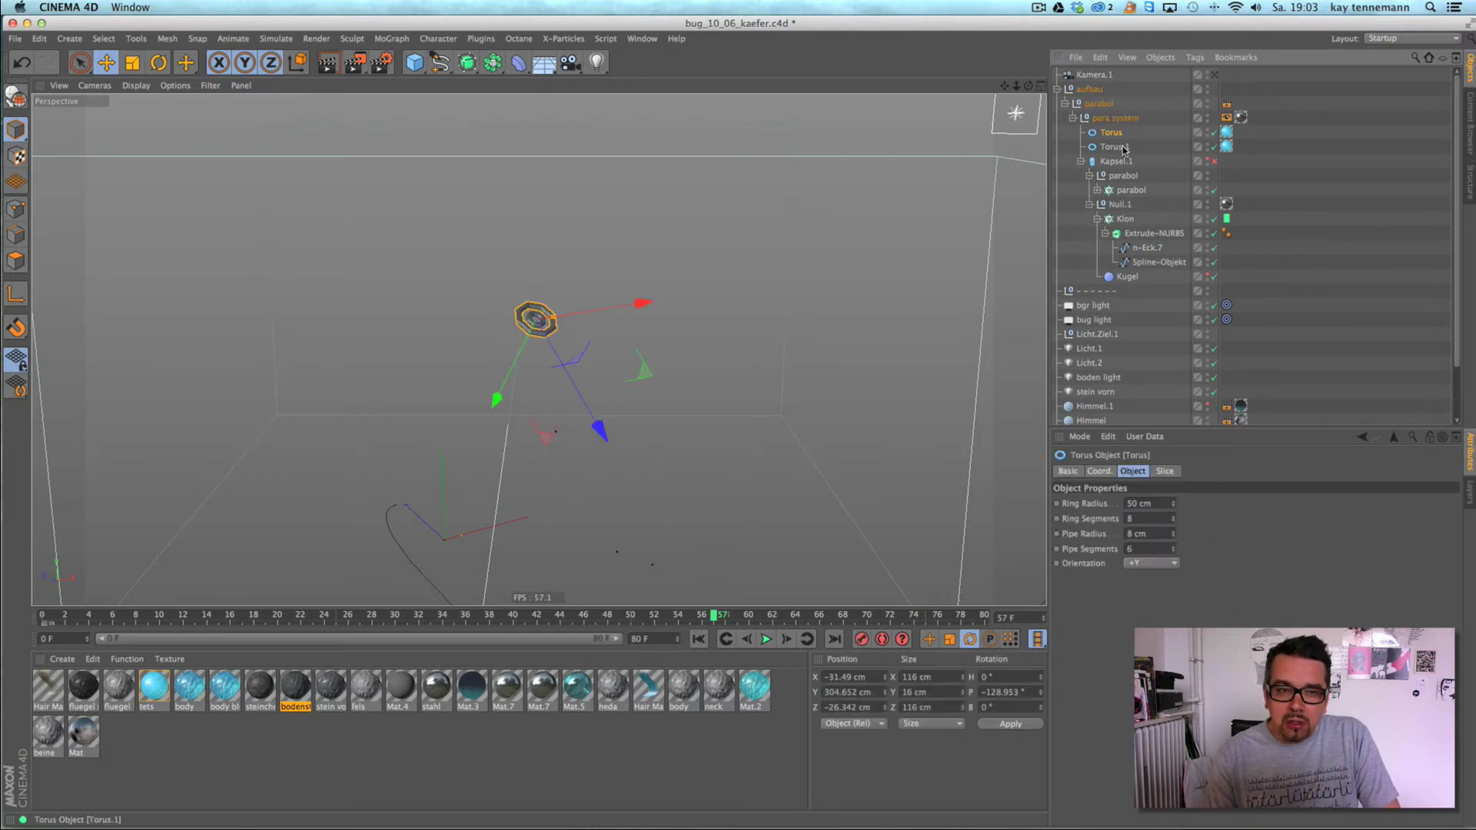
key(Delete)
click(1117, 132)
key(Delete)
- Move Kapsel.1 with its children out of the para system null to the top level, directly above aufbau
click(1124, 133)
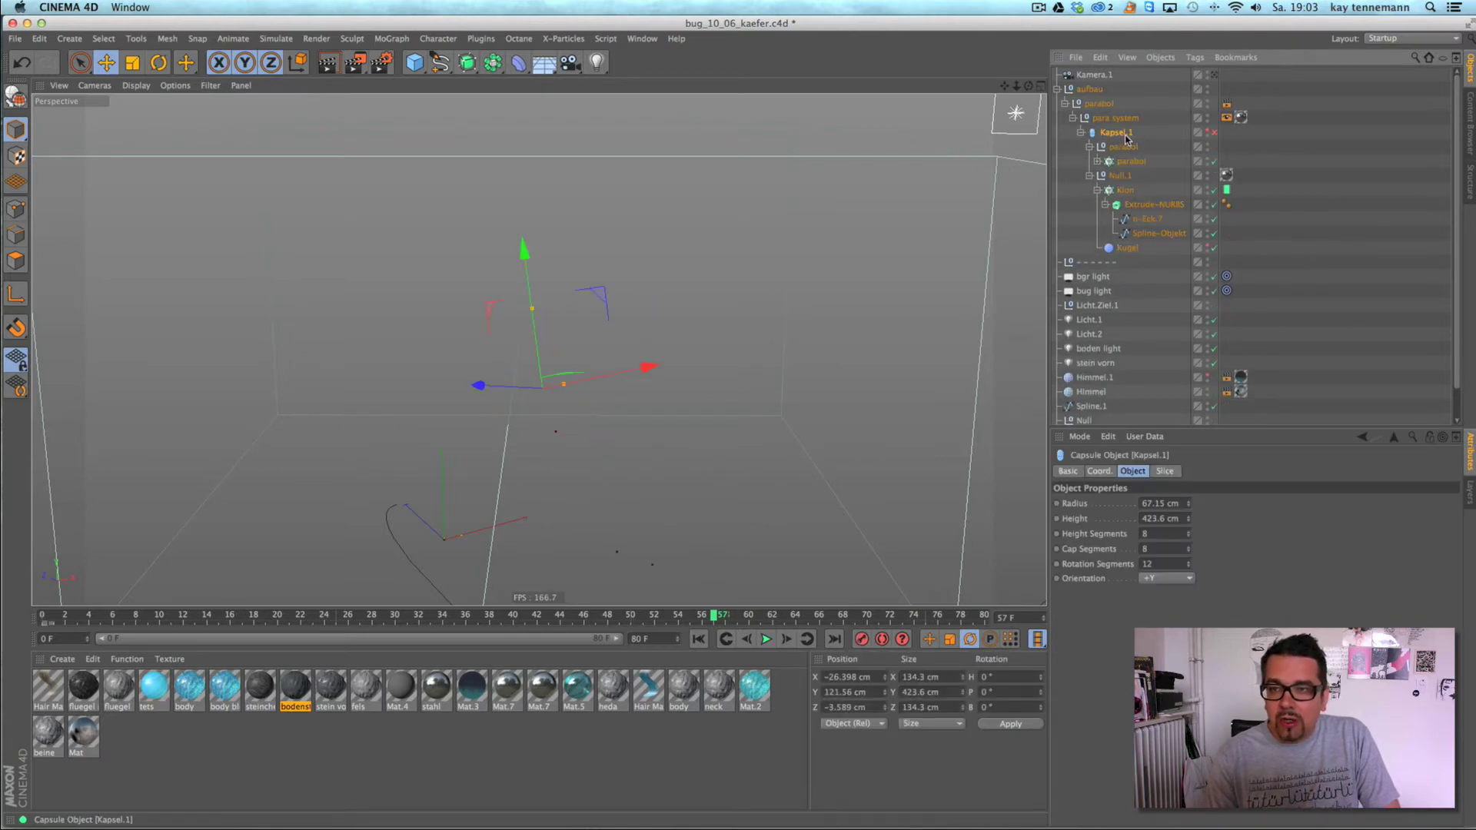
drag(1117, 77, 1118, 91)
click(1108, 107)
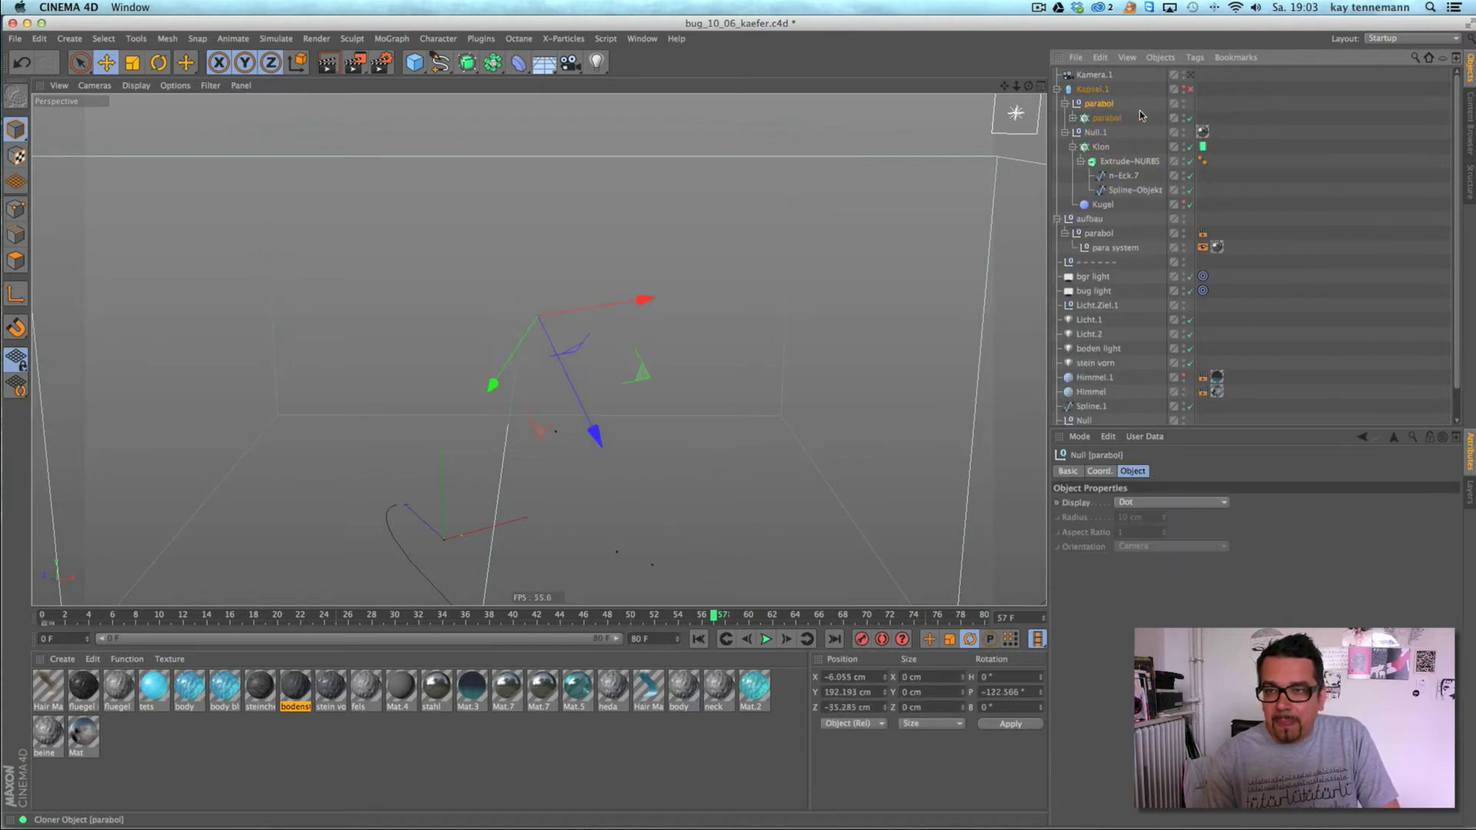
- Make the Kapsel.1 hierarchy visible in the viewport again and scrub the dish's unfolding to frame 60
click(1109, 91)
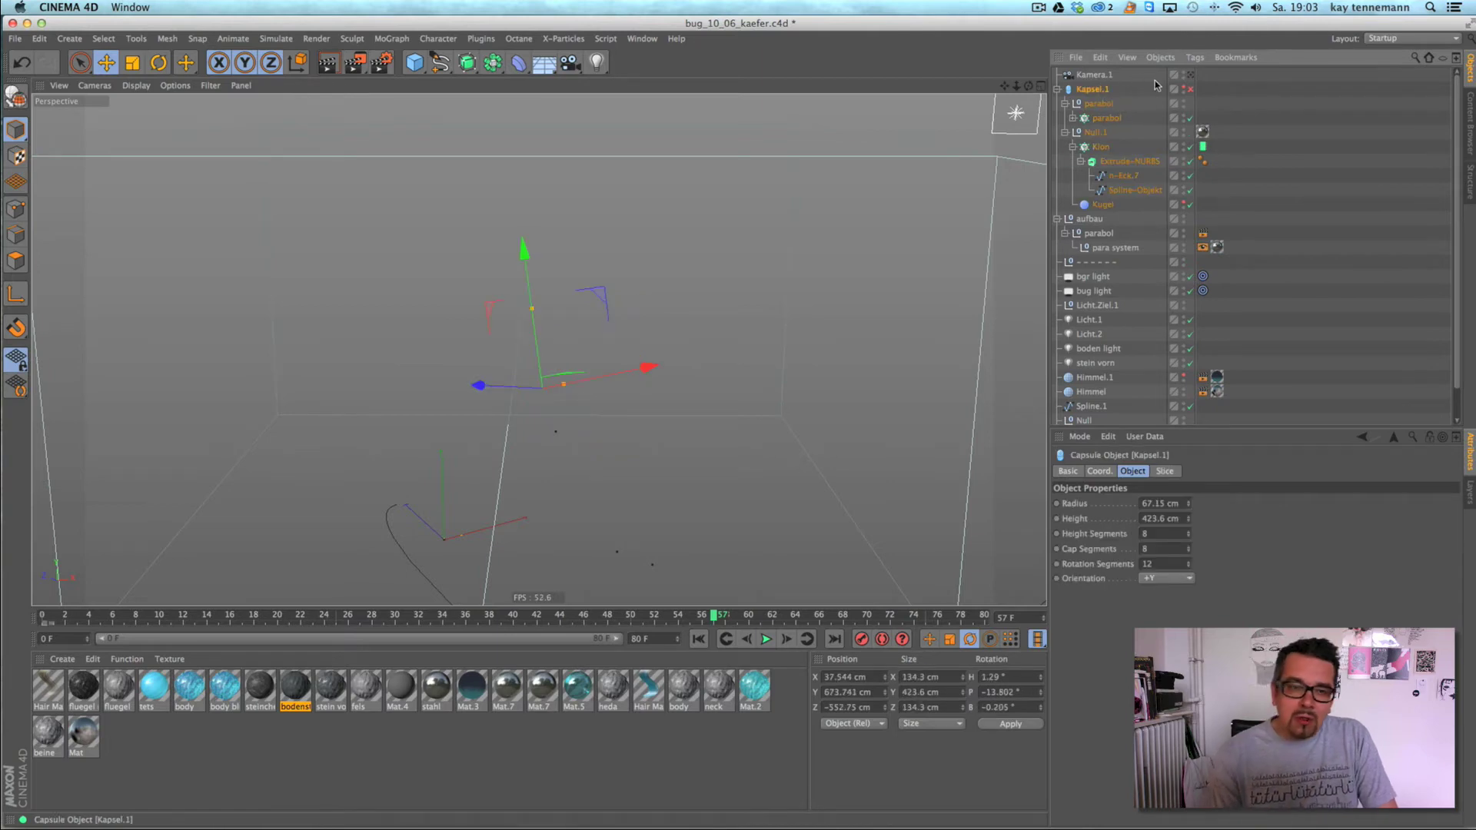
click(1182, 86)
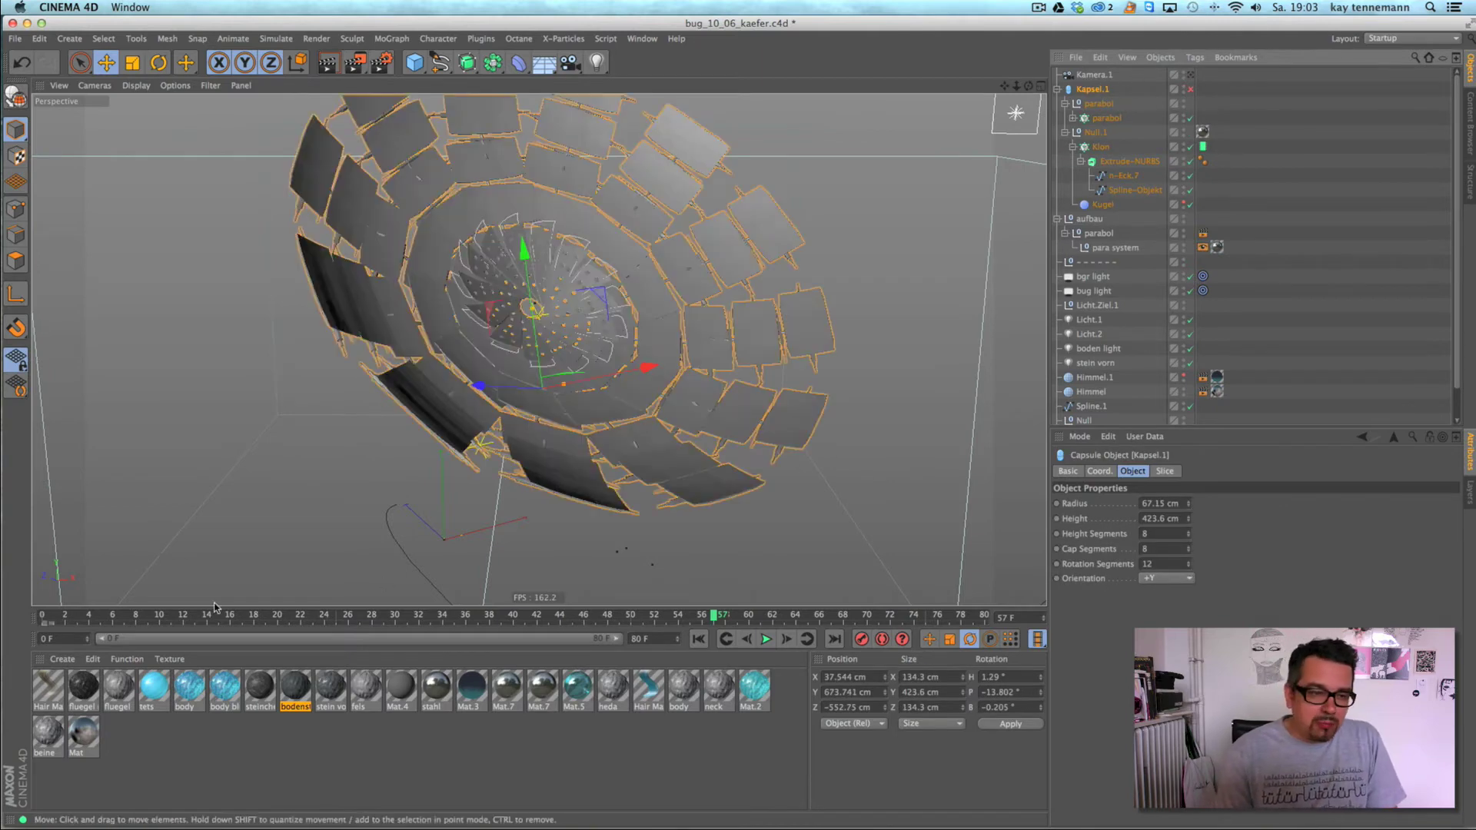
drag(89, 617, 749, 638)
mouse_move(527, 269)
alt+mouse_down()
mouse_move(487, 563)
mouse_move(566, 307)
mouse_move(569, 325)
alt+mouse_up()
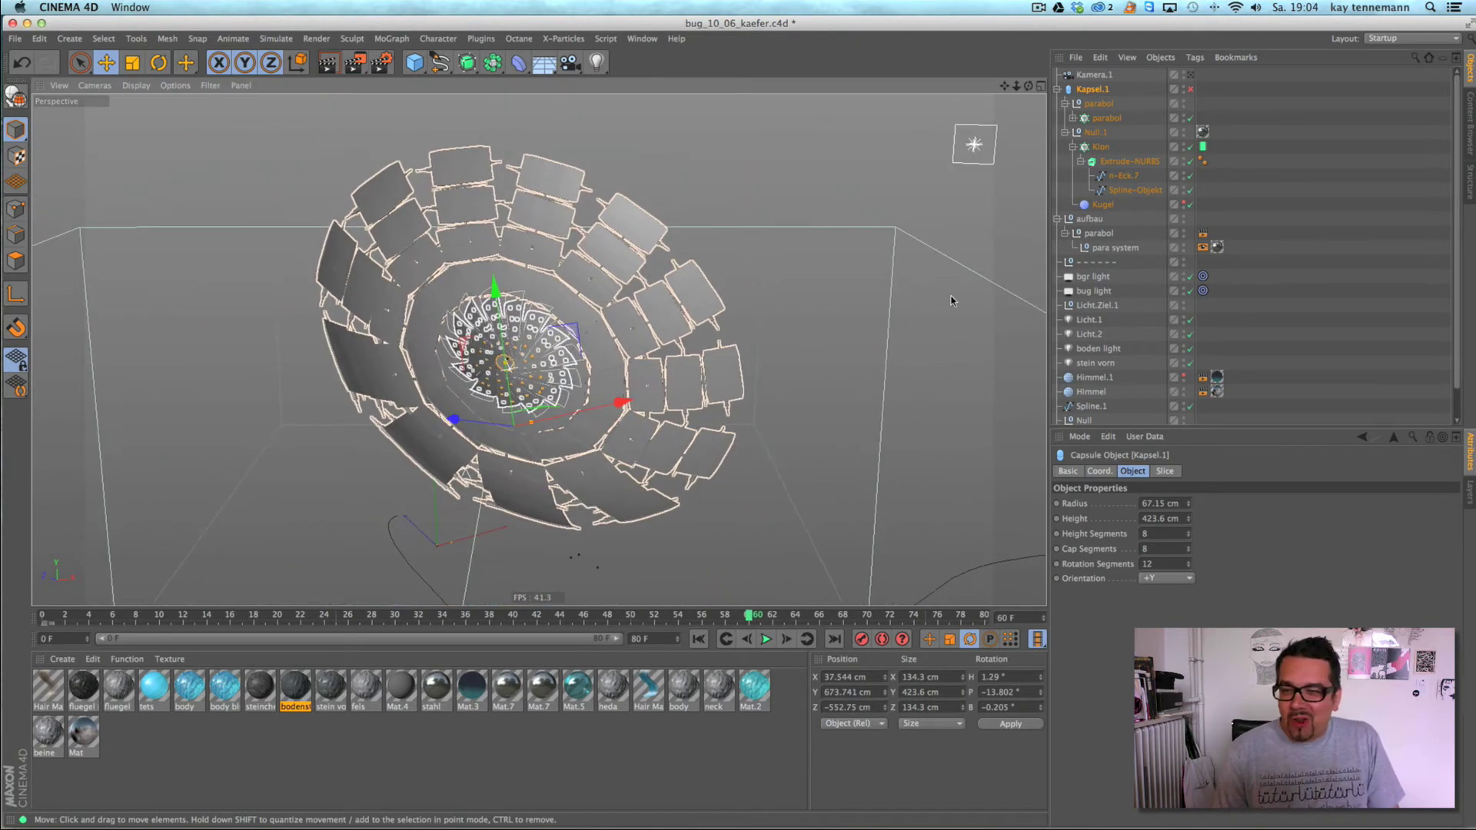
- Select all lights, sky objects, the spline and nulls below the dashed separator null and delete them
mouse_move(1135, 274)
mouse_down()
mouse_move(1077, 411)
mouse_move(1076, 467)
mouse_move(1079, 434)
mouse_up()
key(Delete)
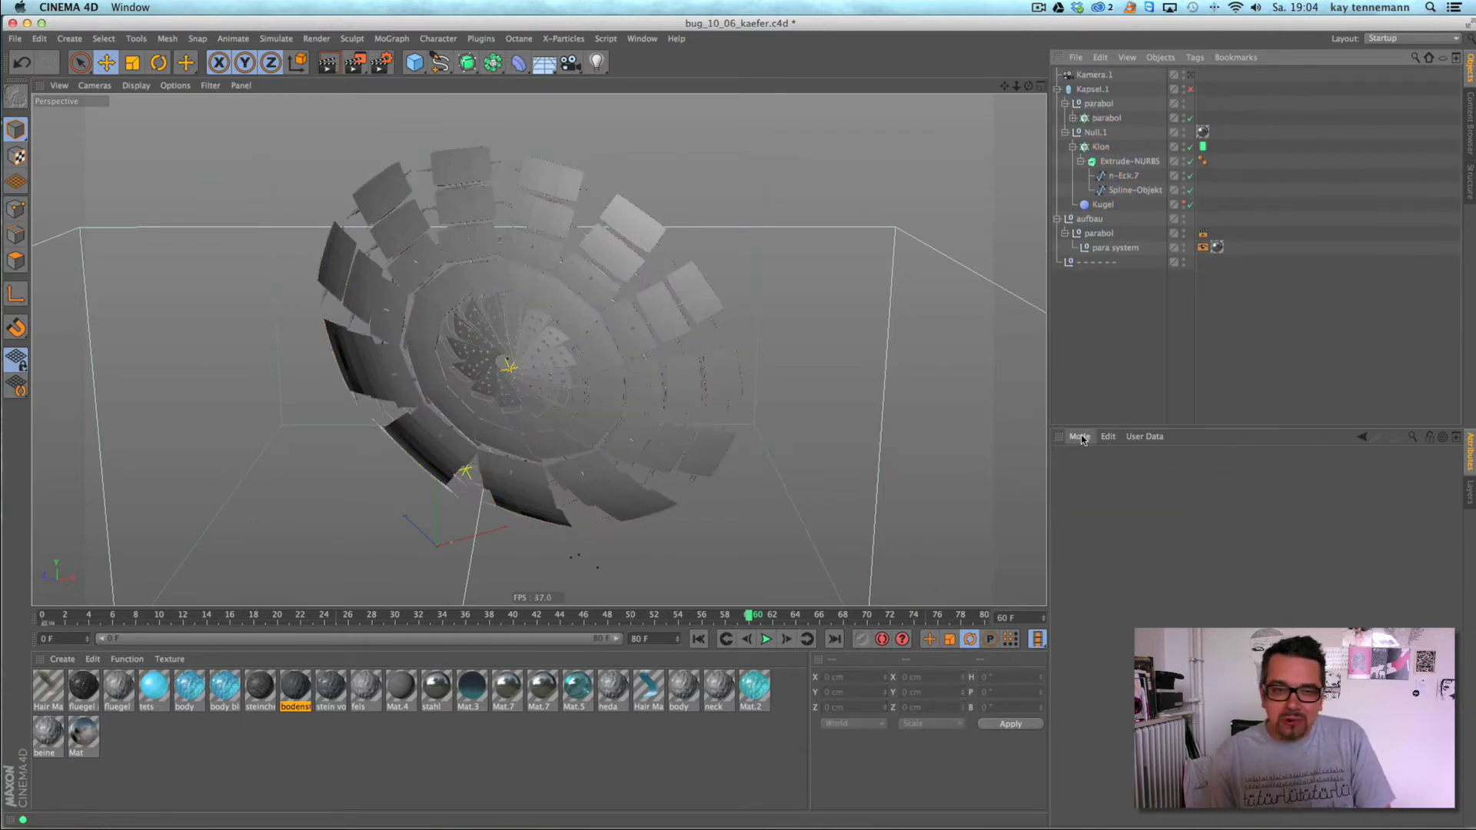
- Delete the Kamera.1 camera from the scene
click(896, 253)
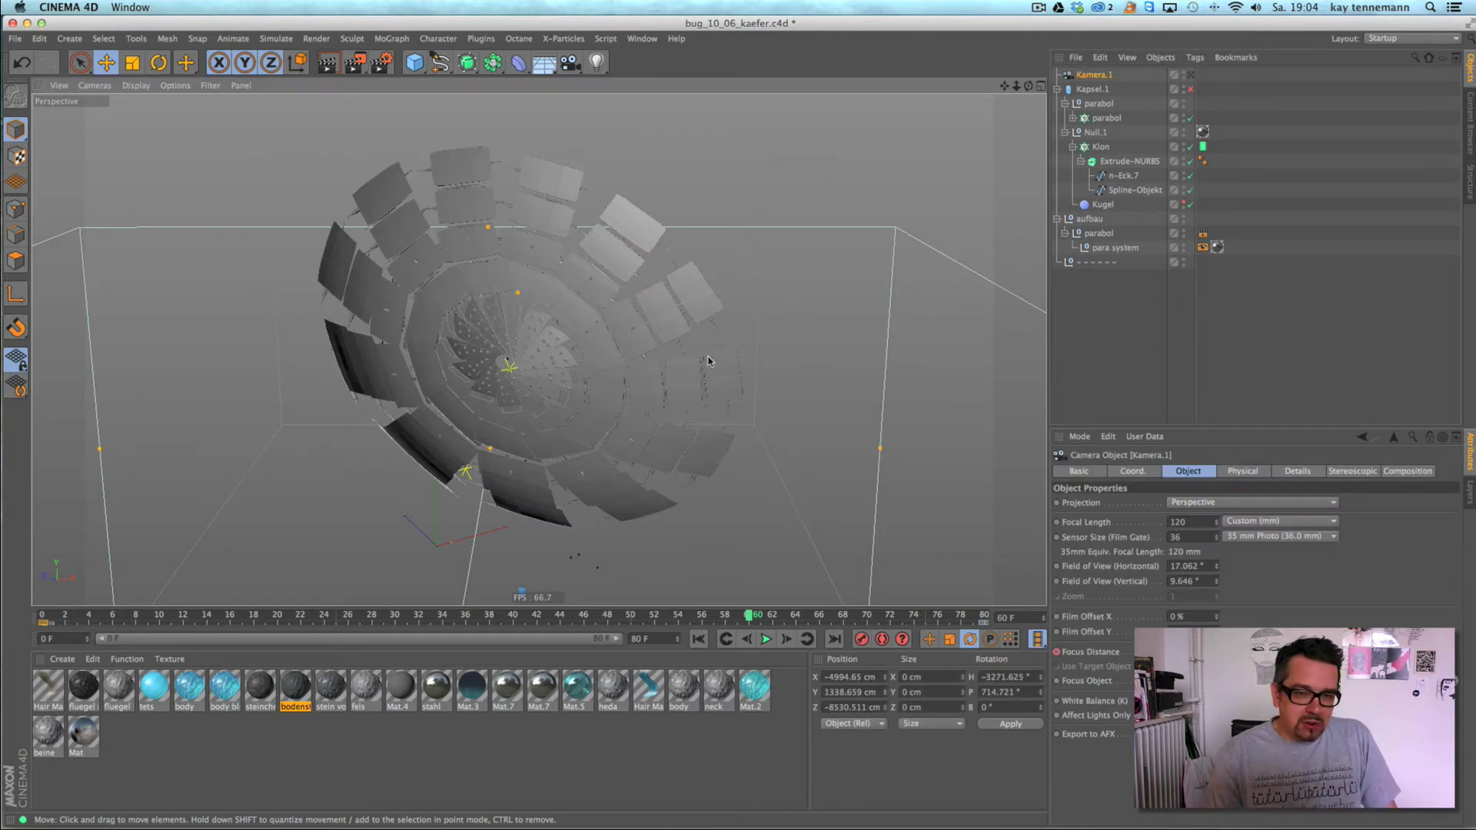
scroll(681, 368, down, 8)
scroll(681, 368, up, 3)
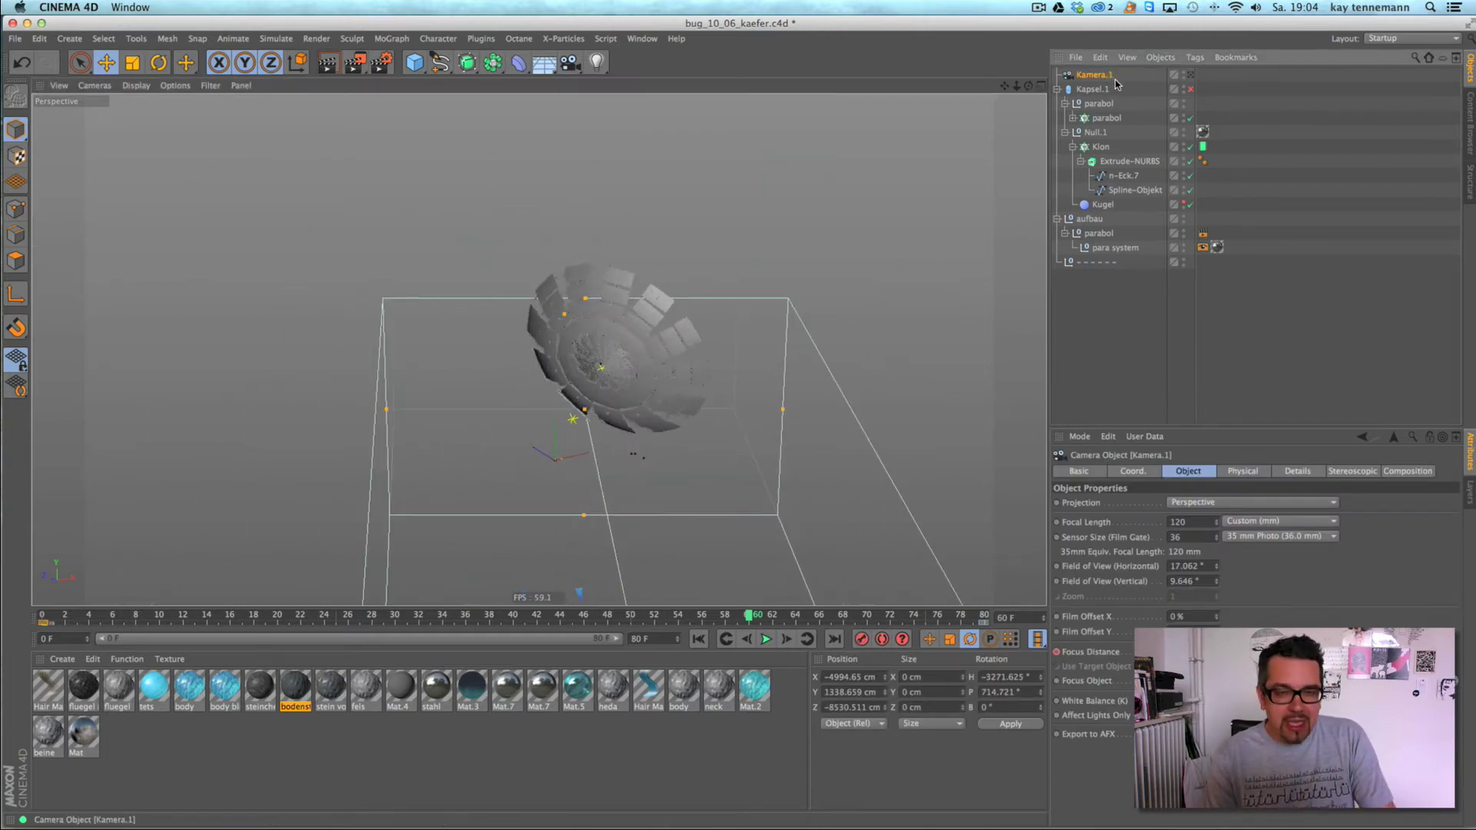
key(Delete)
- Scrub the animation from about frame 5 to frame 51, then switch the Klon cloner off and on to compare the inner blade ring
scroll(877, 302, up, 5)
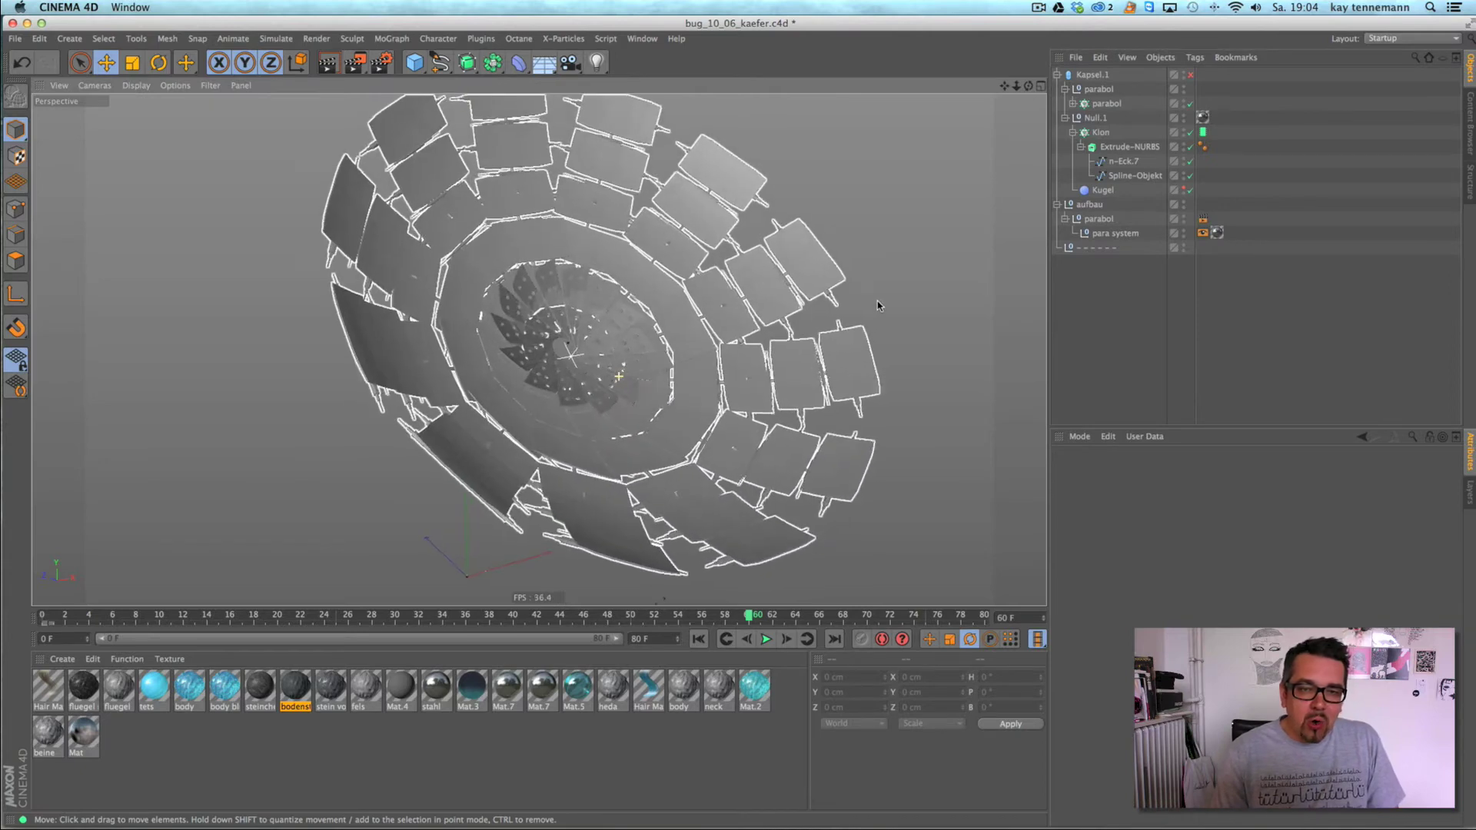
scroll(809, 315, down, 3)
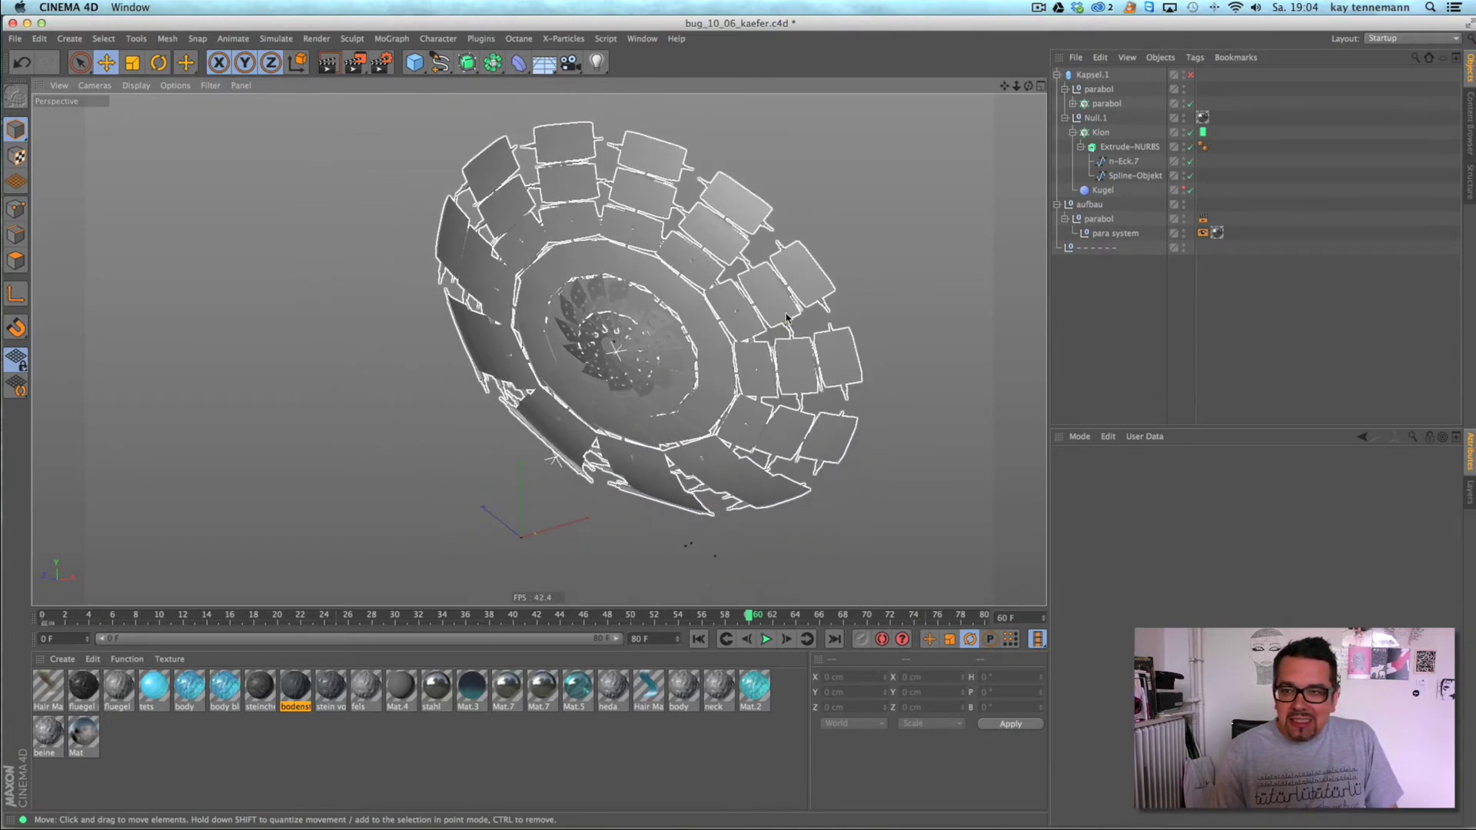
alt+middle_drag(786, 318, 711, 368)
click(1101, 134)
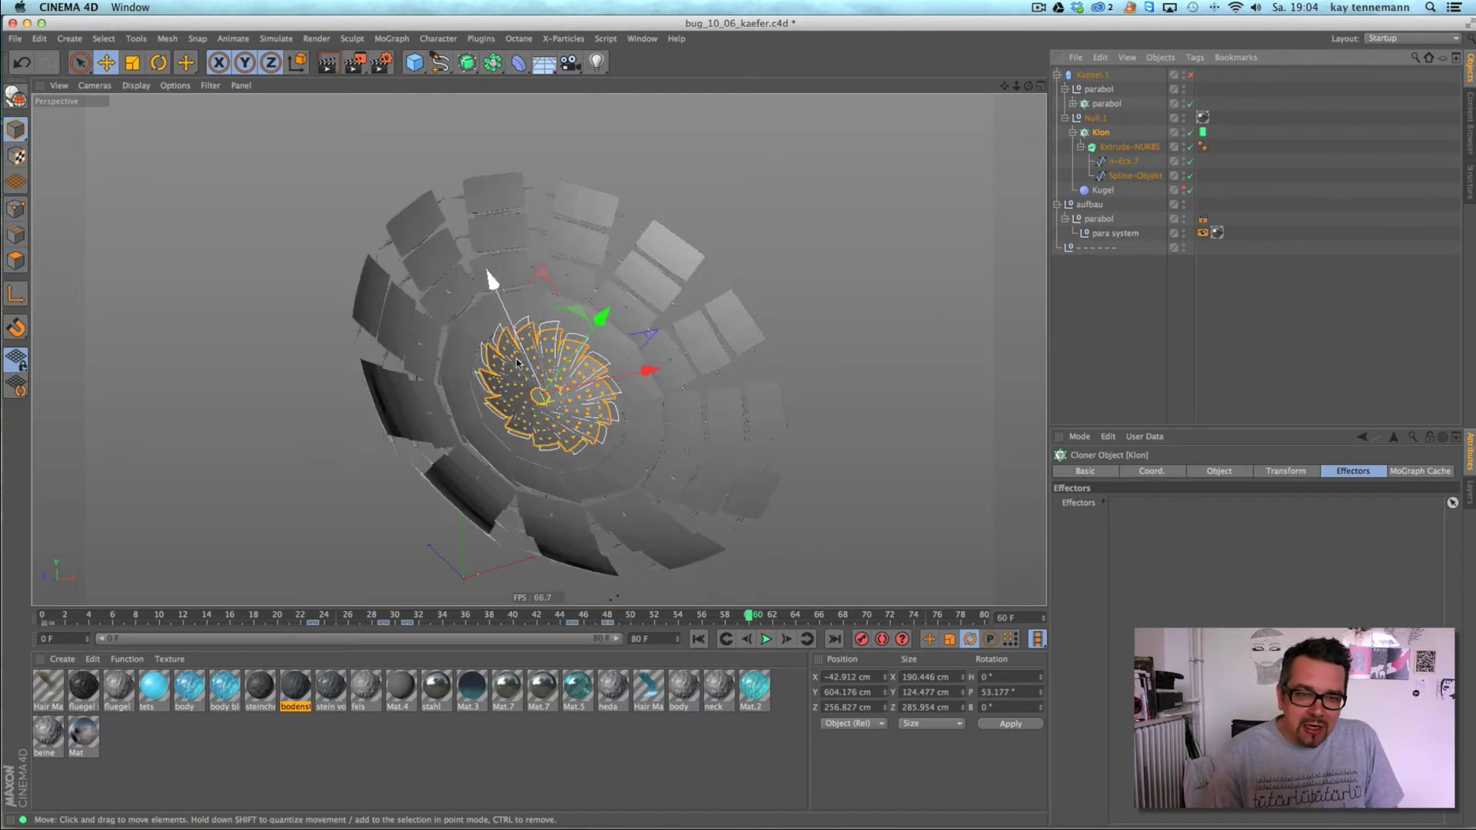
click(100, 615)
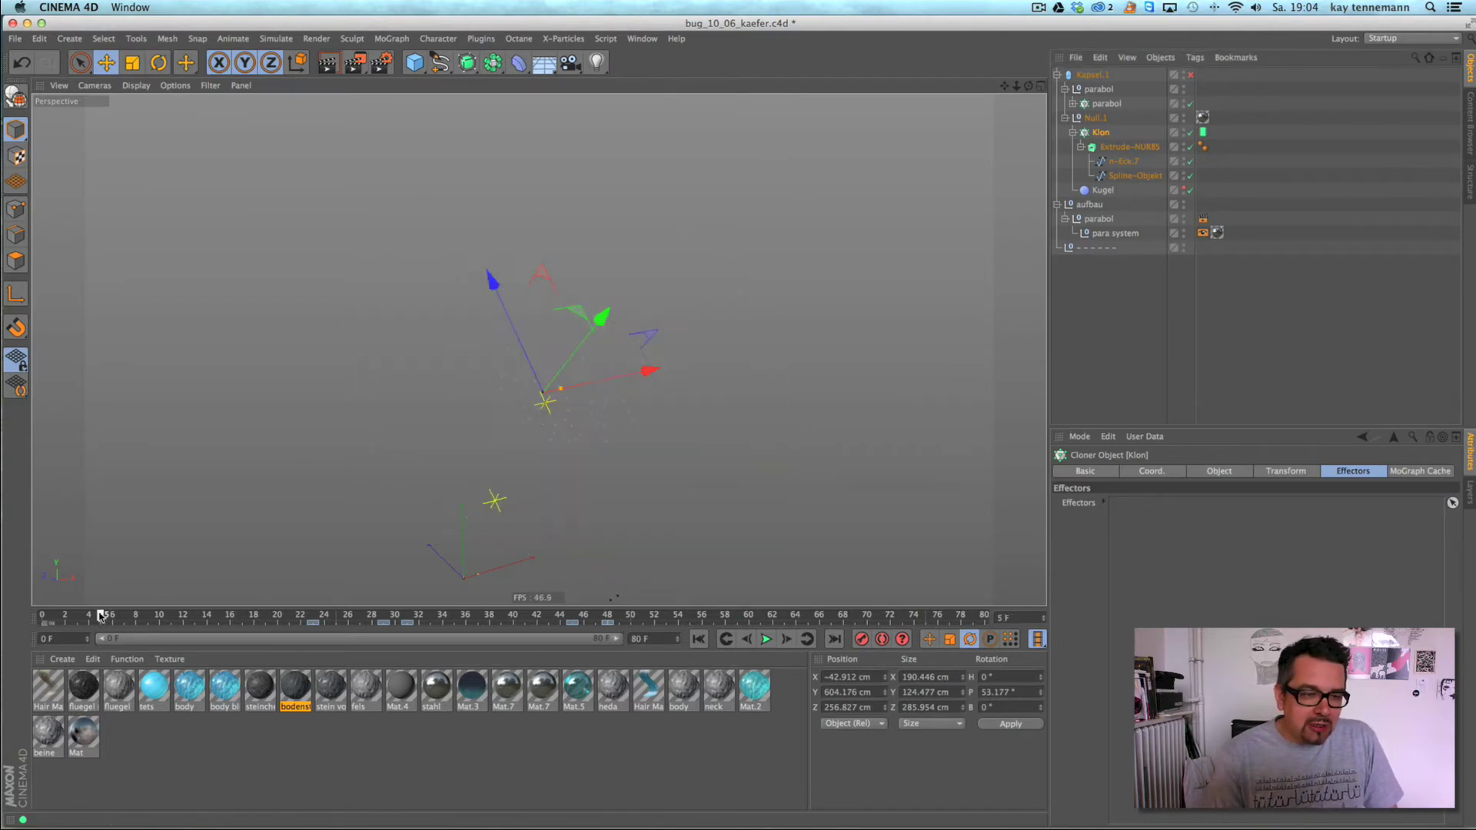
mouse_move(314, 626)
mouse_down()
mouse_move(764, 641)
mouse_move(362, 631)
mouse_move(645, 639)
mouse_up()
click(1189, 132)
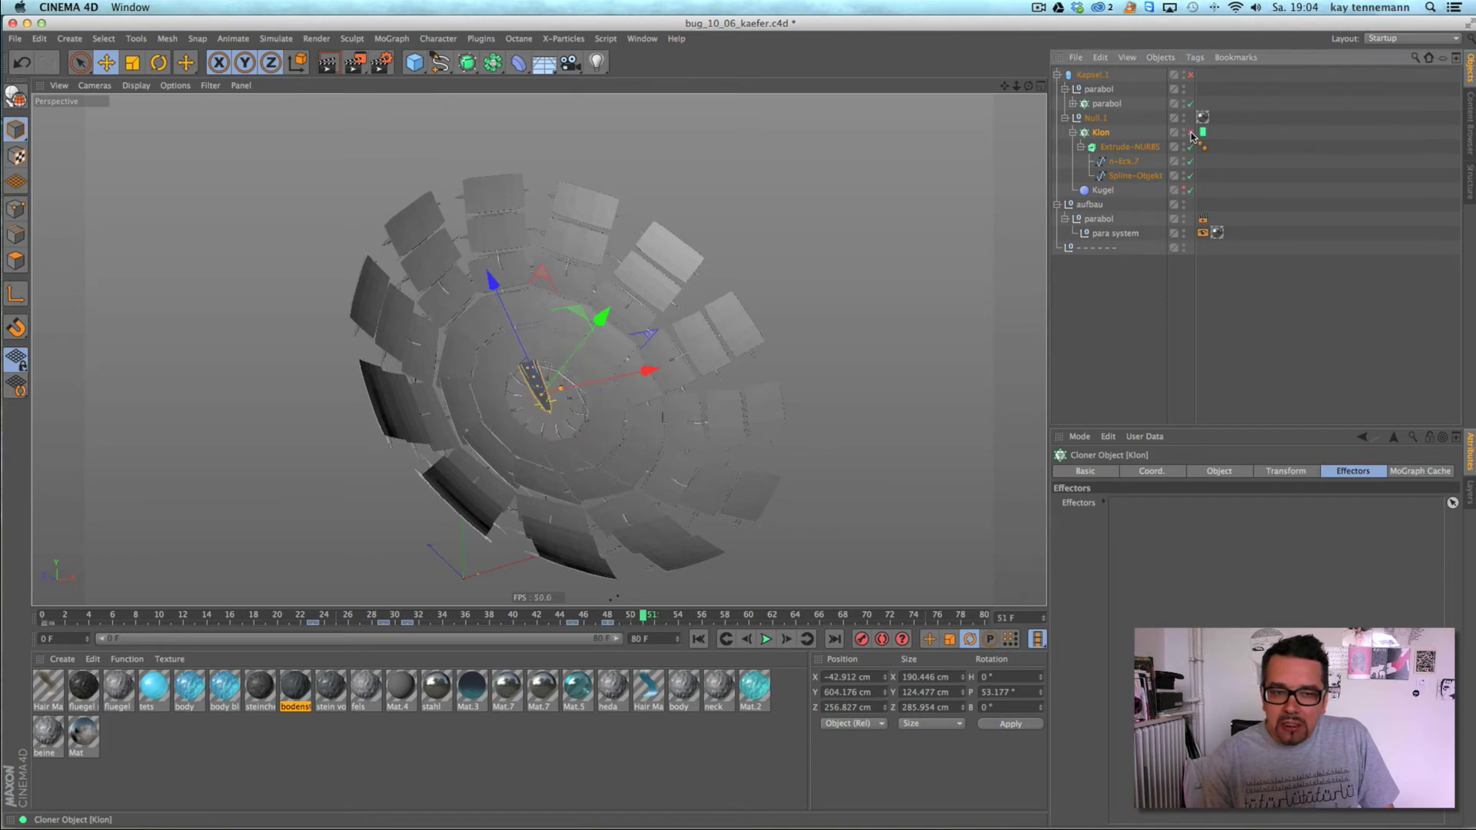
click(1190, 132)
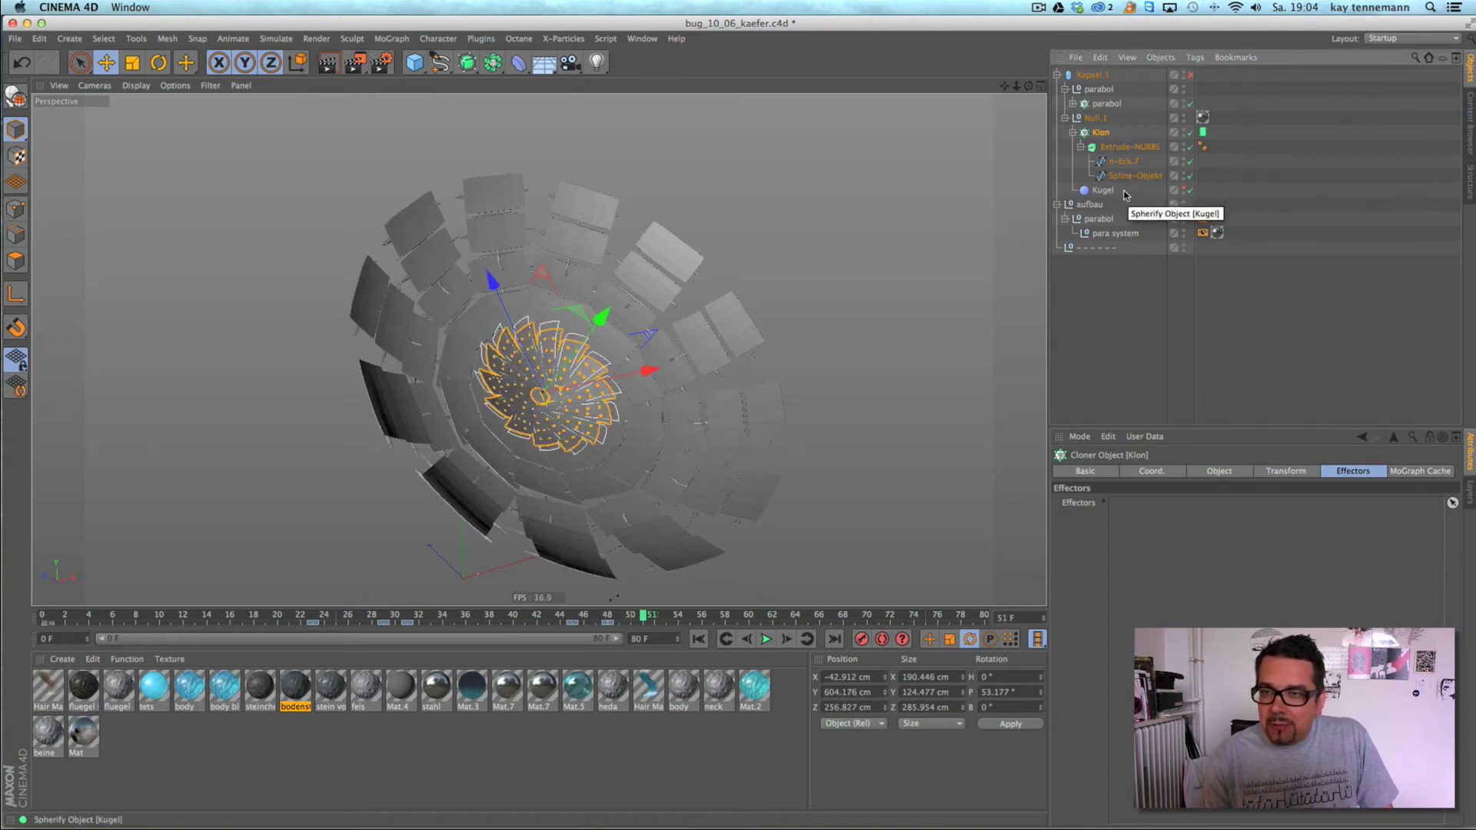
- Delete the aufbau null together with its child objects
click(1095, 206)
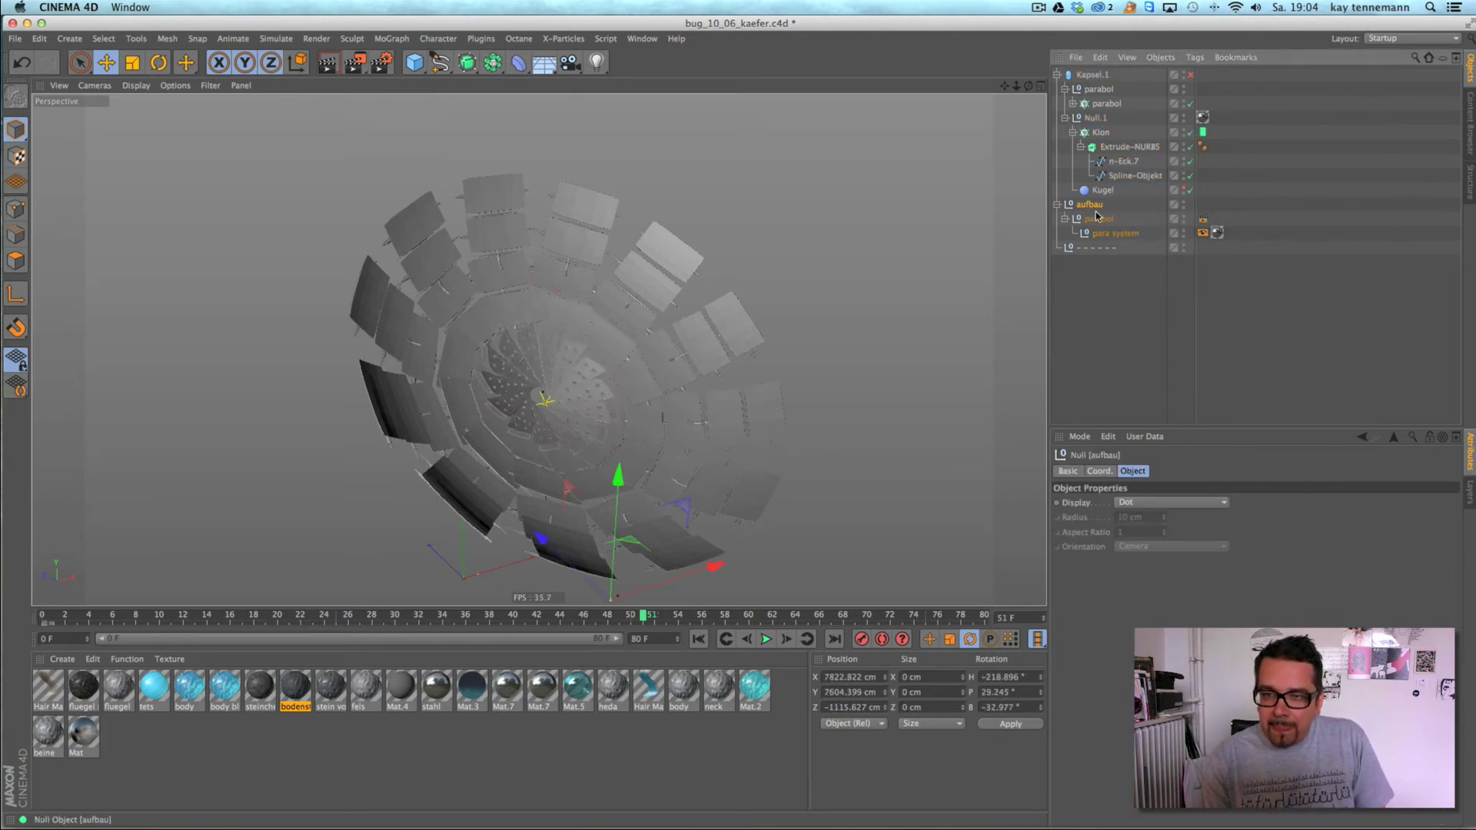
key(Delete)
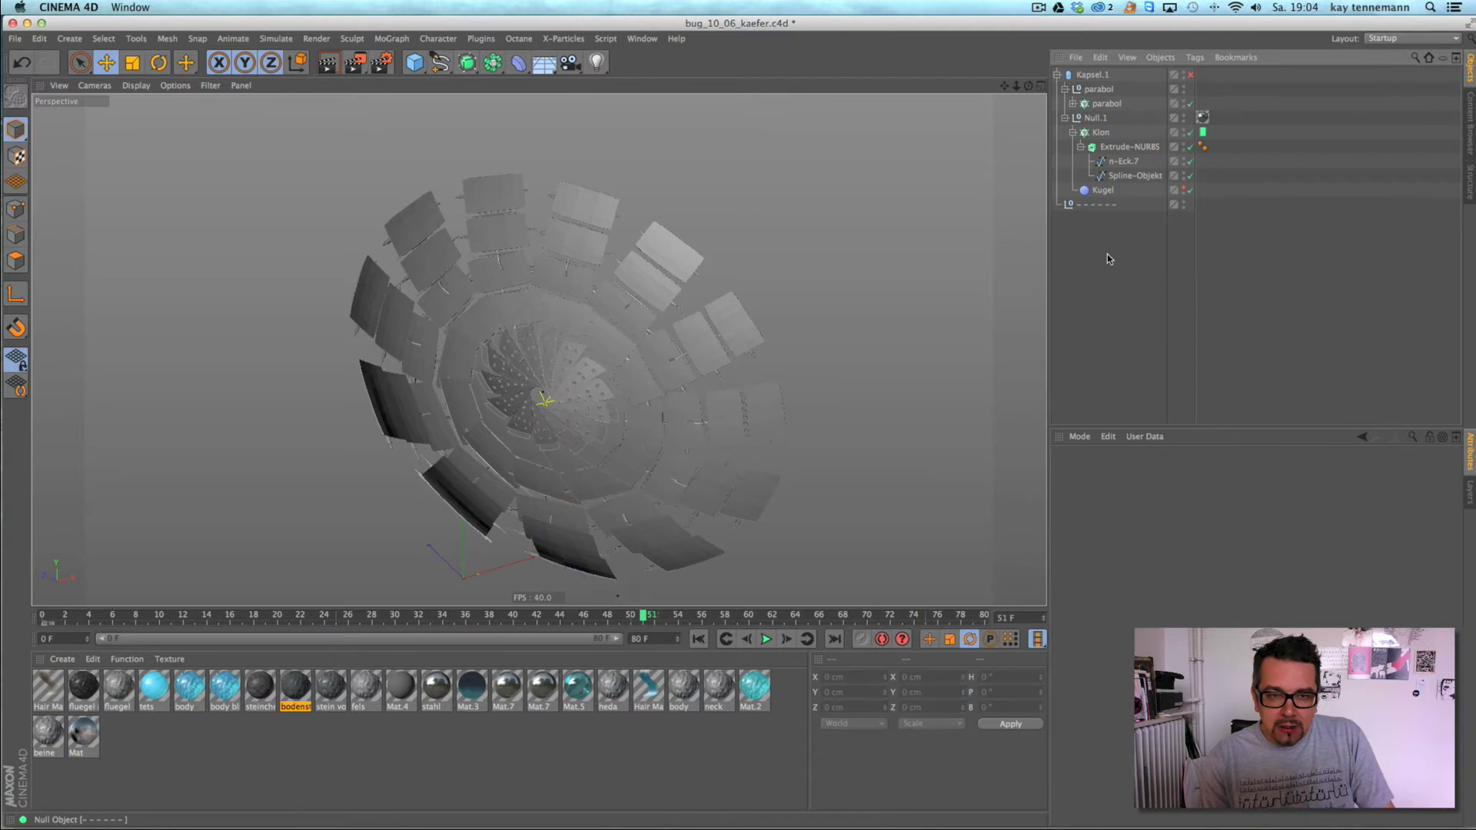
- Hide the outer parabol group in the viewport to isolate the inner blade ring generated by Klon
click(1110, 105)
click(1094, 118)
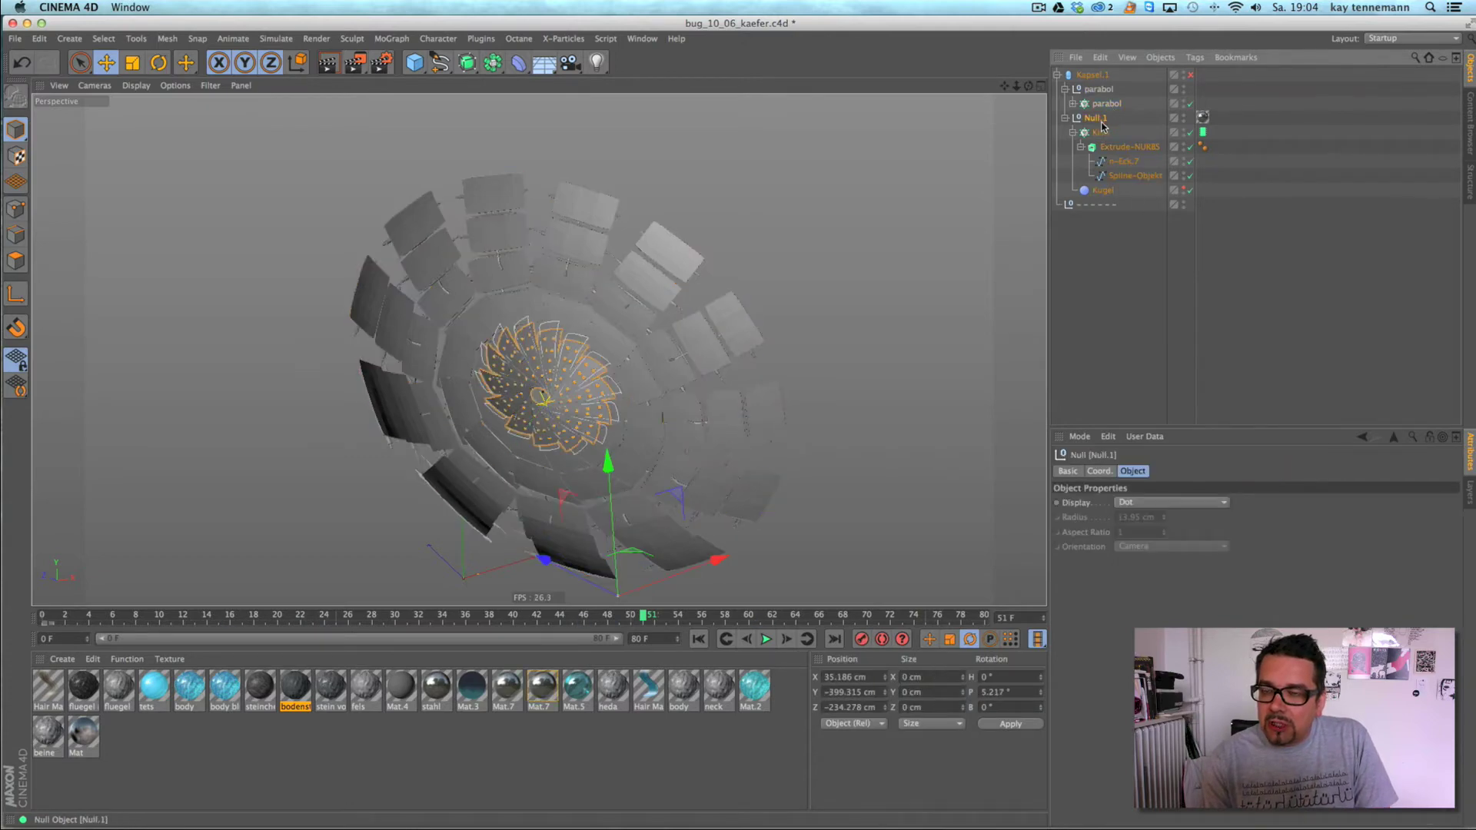
click(1081, 146)
click(1118, 147)
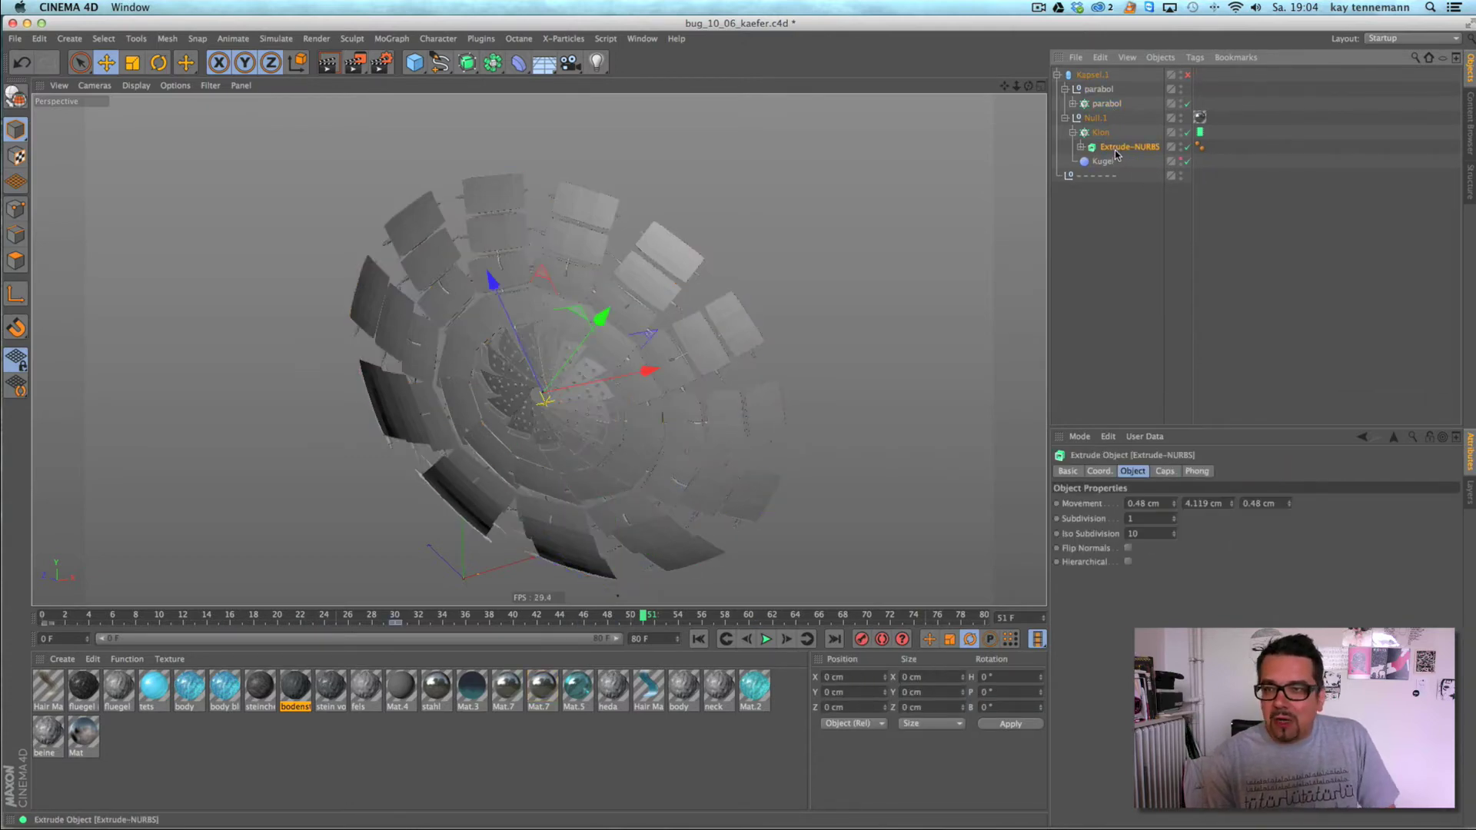
click(1182, 89)
scroll(634, 395, up, 5)
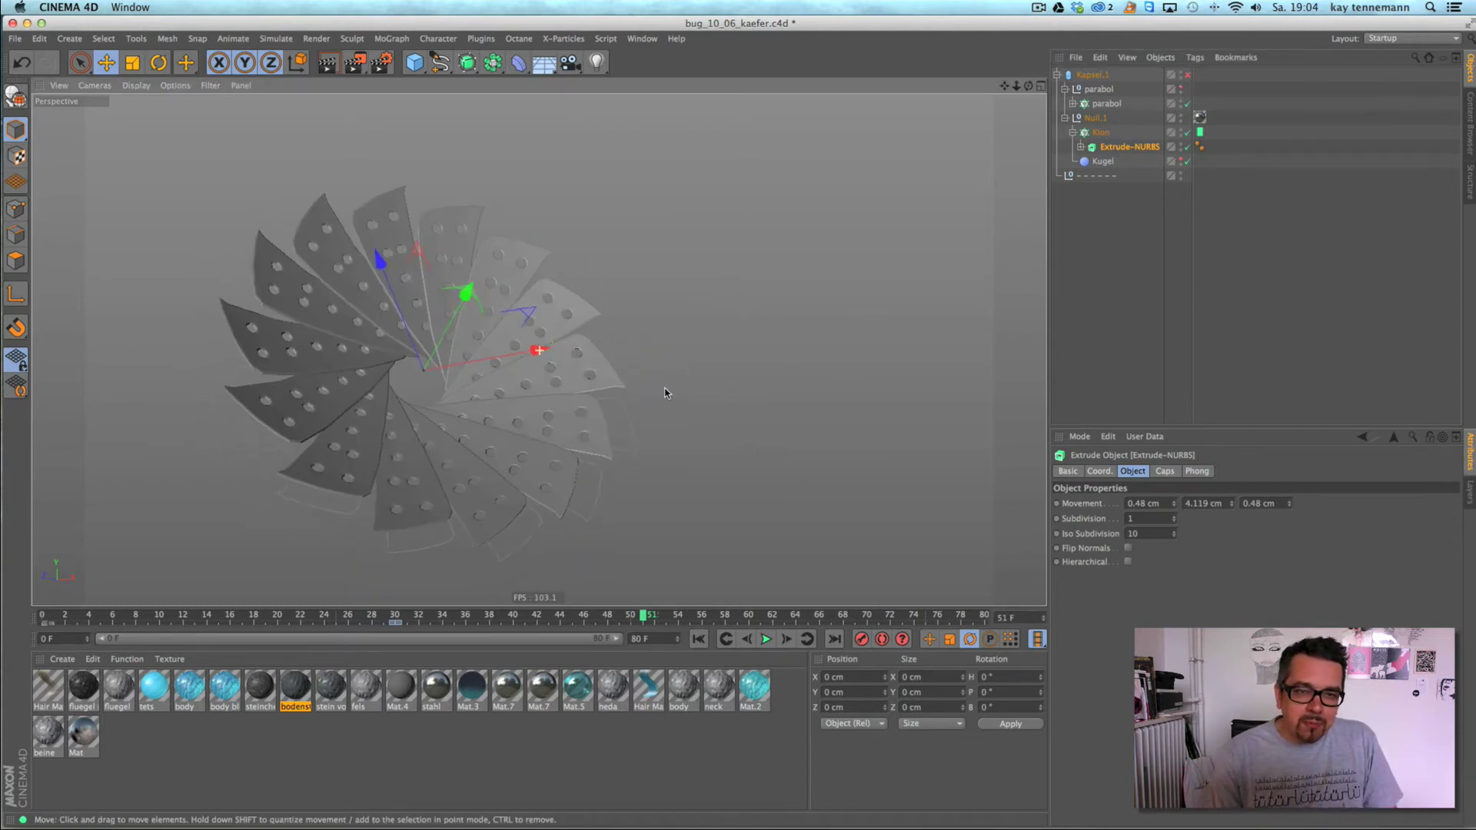
alt+middle_drag(665, 393, 748, 359)
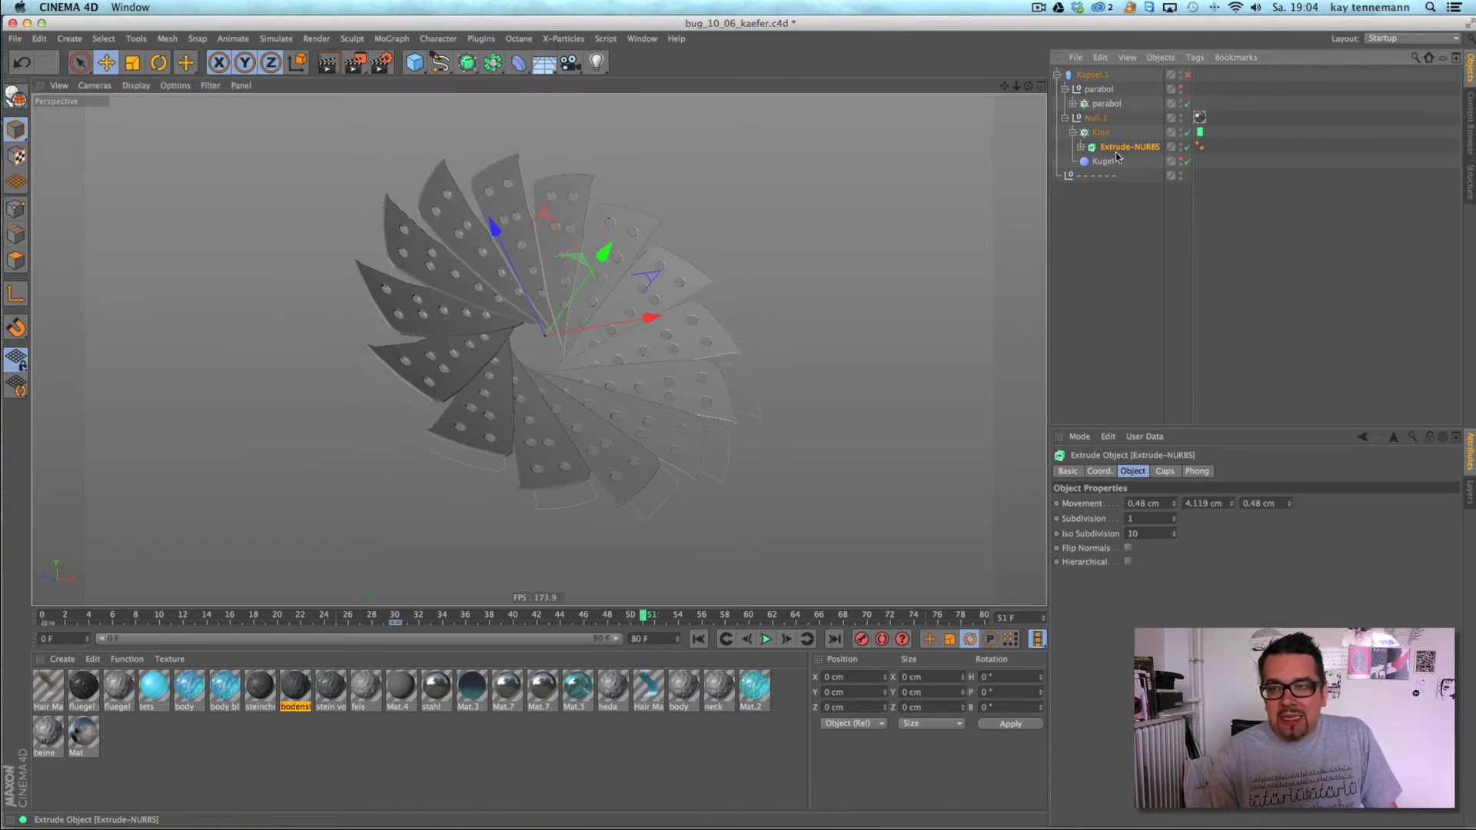
- Disable the Klon cloner to examine the single extruded blade up close
click(1187, 133)
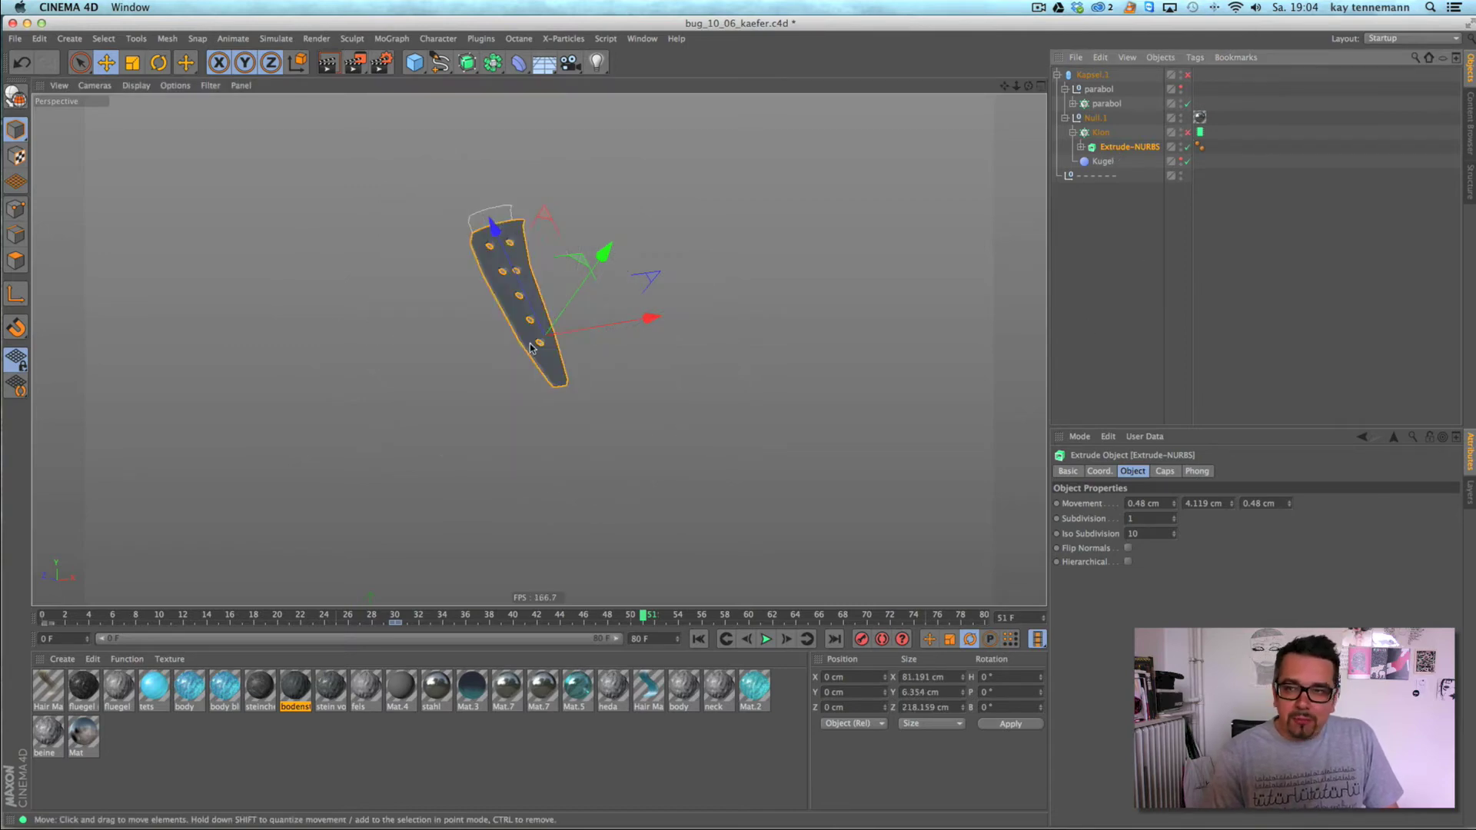
alt+right_drag(520, 355, 609, 336)
alt+middle_drag(542, 292, 597, 363)
alt+right_drag(553, 354, 605, 338)
scroll(605, 342, up, 1)
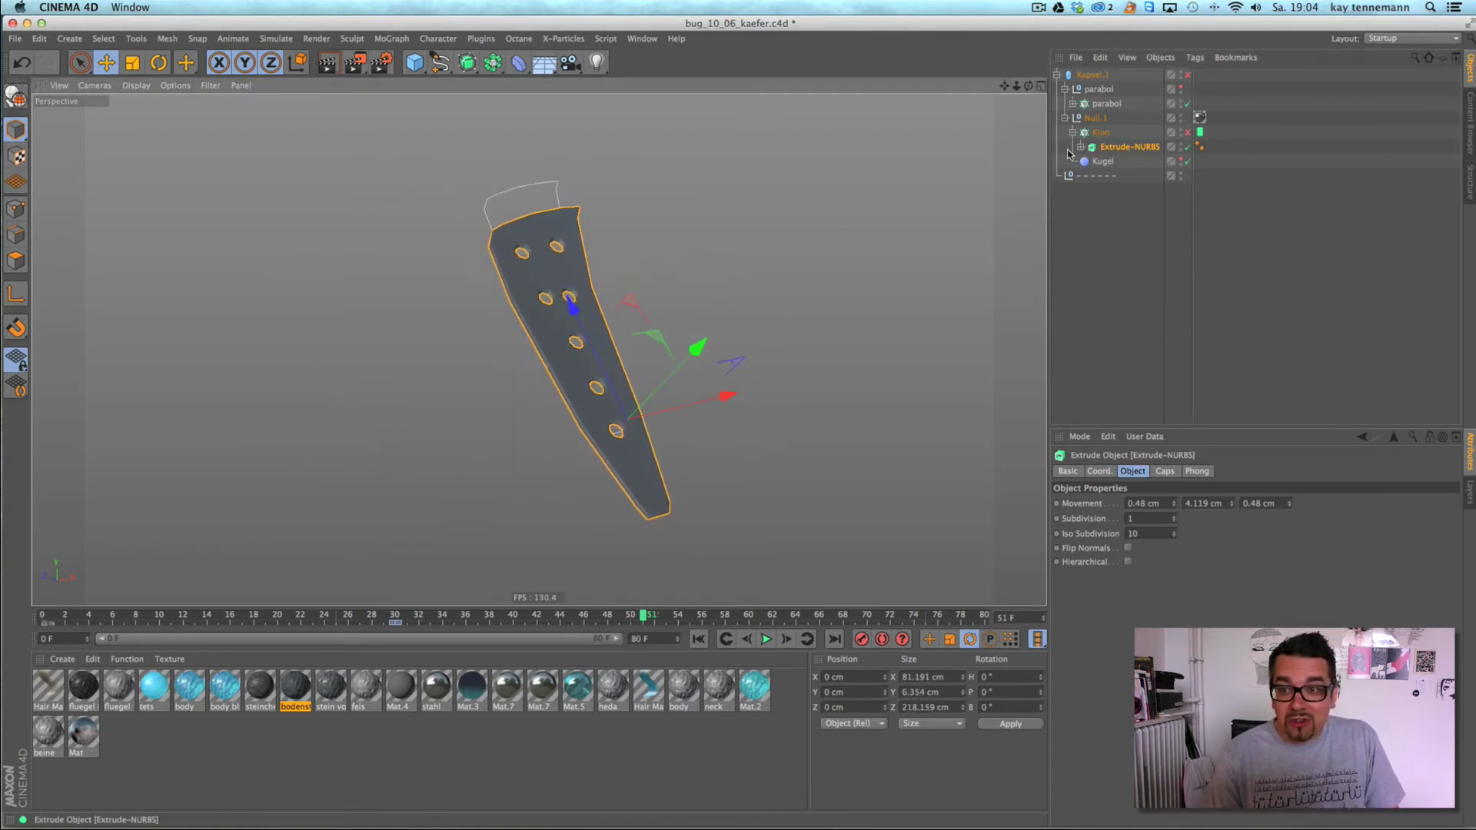
- Examine the points of Spline-Objekt with the Extrude-NURBS temporarily disabled, then enable the extrusion again
click(1081, 147)
click(1189, 147)
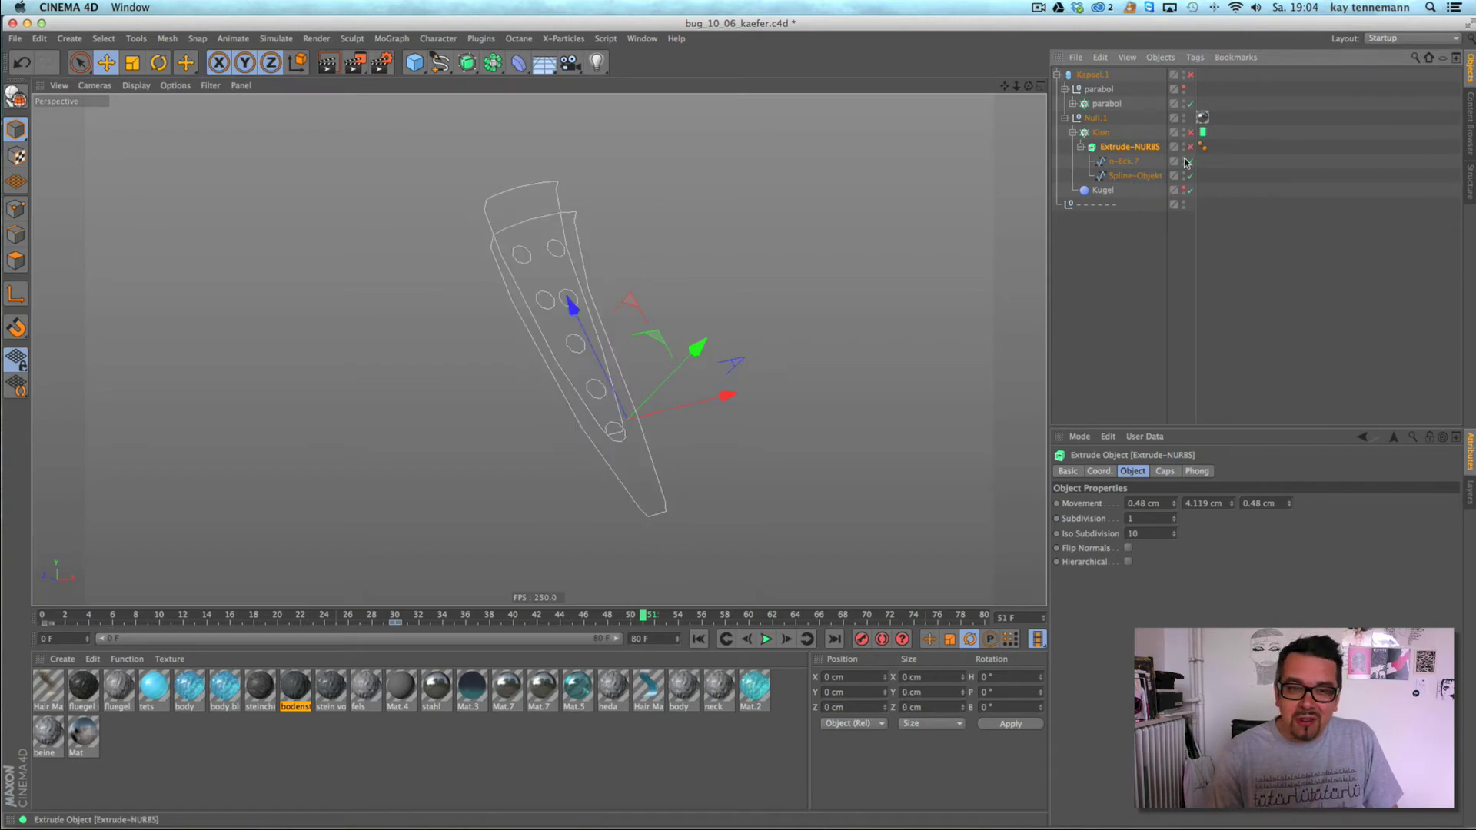
alt+drag(769, 292, 841, 266)
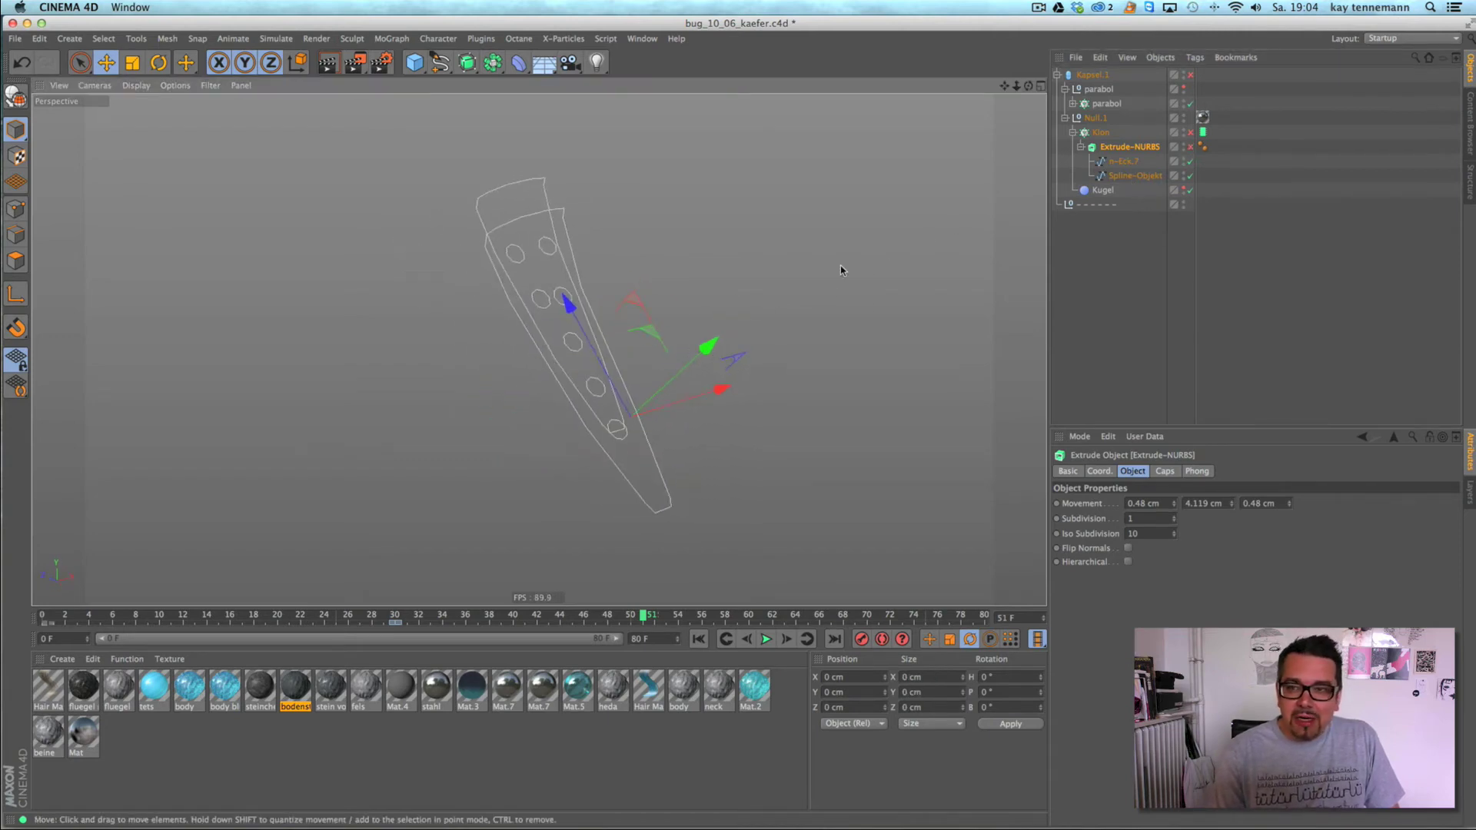
click(1134, 175)
click(16, 206)
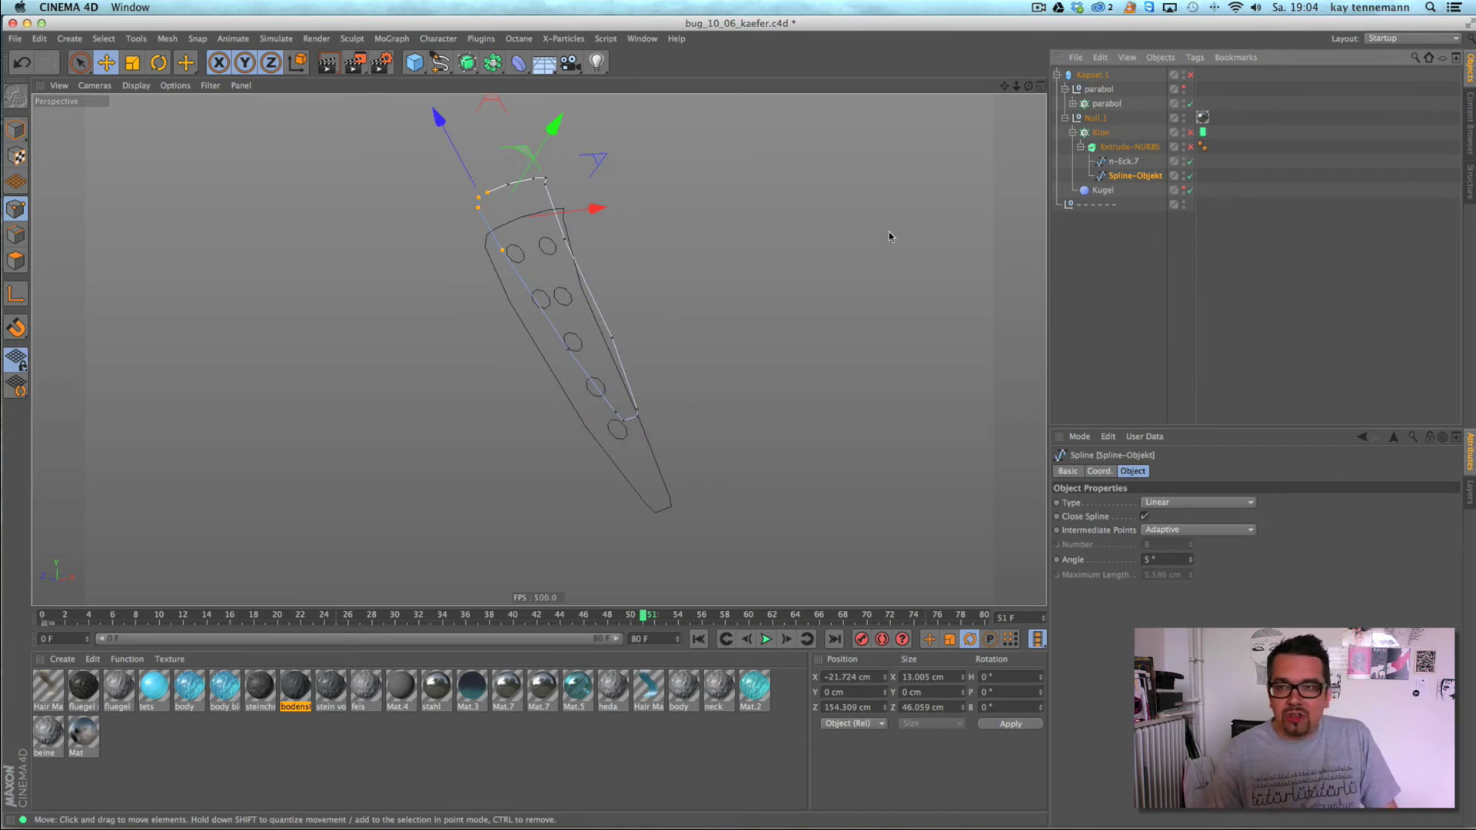
click(1129, 146)
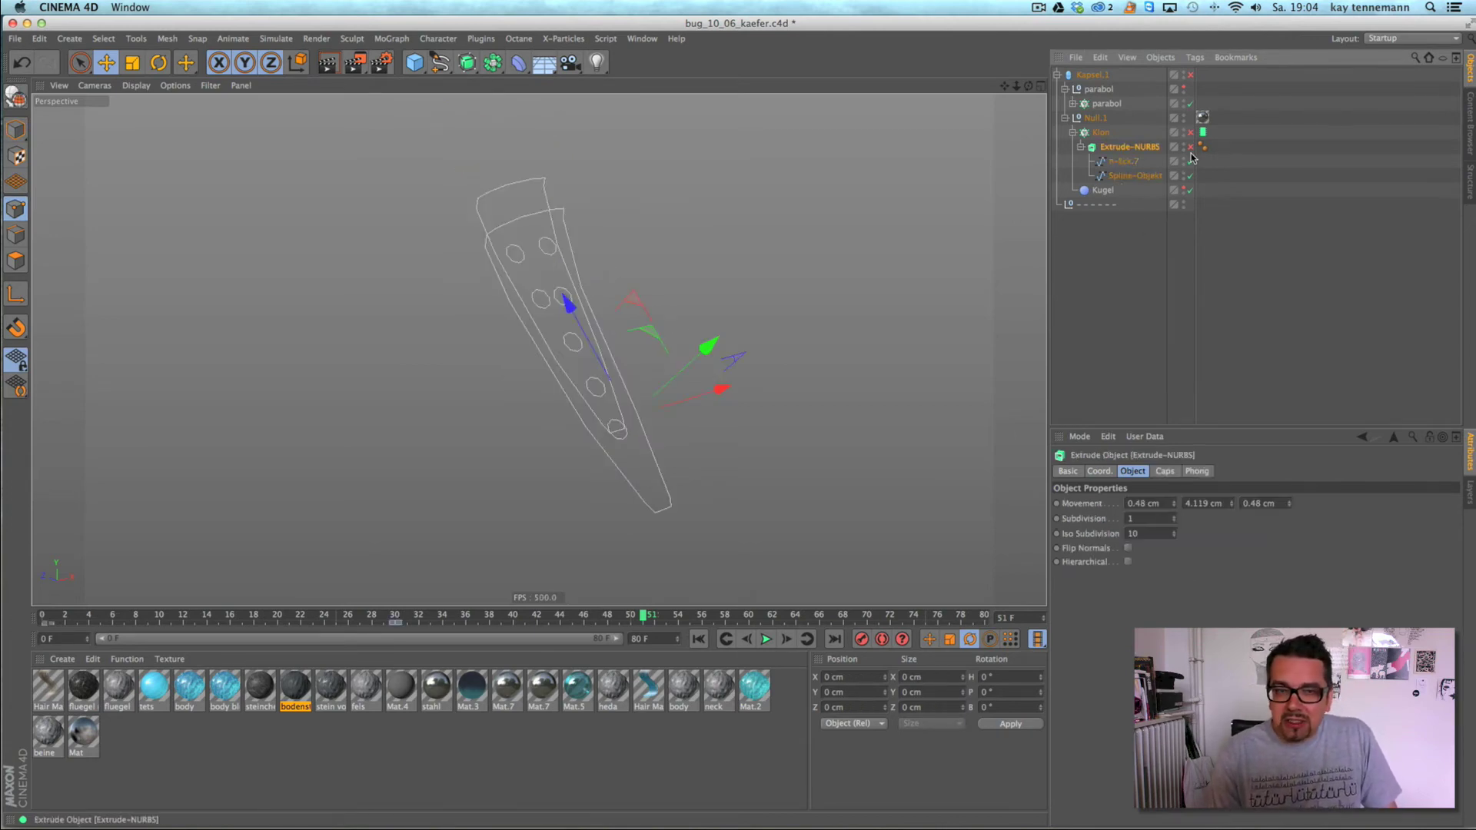
click(1189, 146)
click(1091, 248)
alt+drag(740, 341, 736, 298)
- Show the Klon cloner's radial object properties in an enlarged attribute area and enable the cloner again
click(1107, 134)
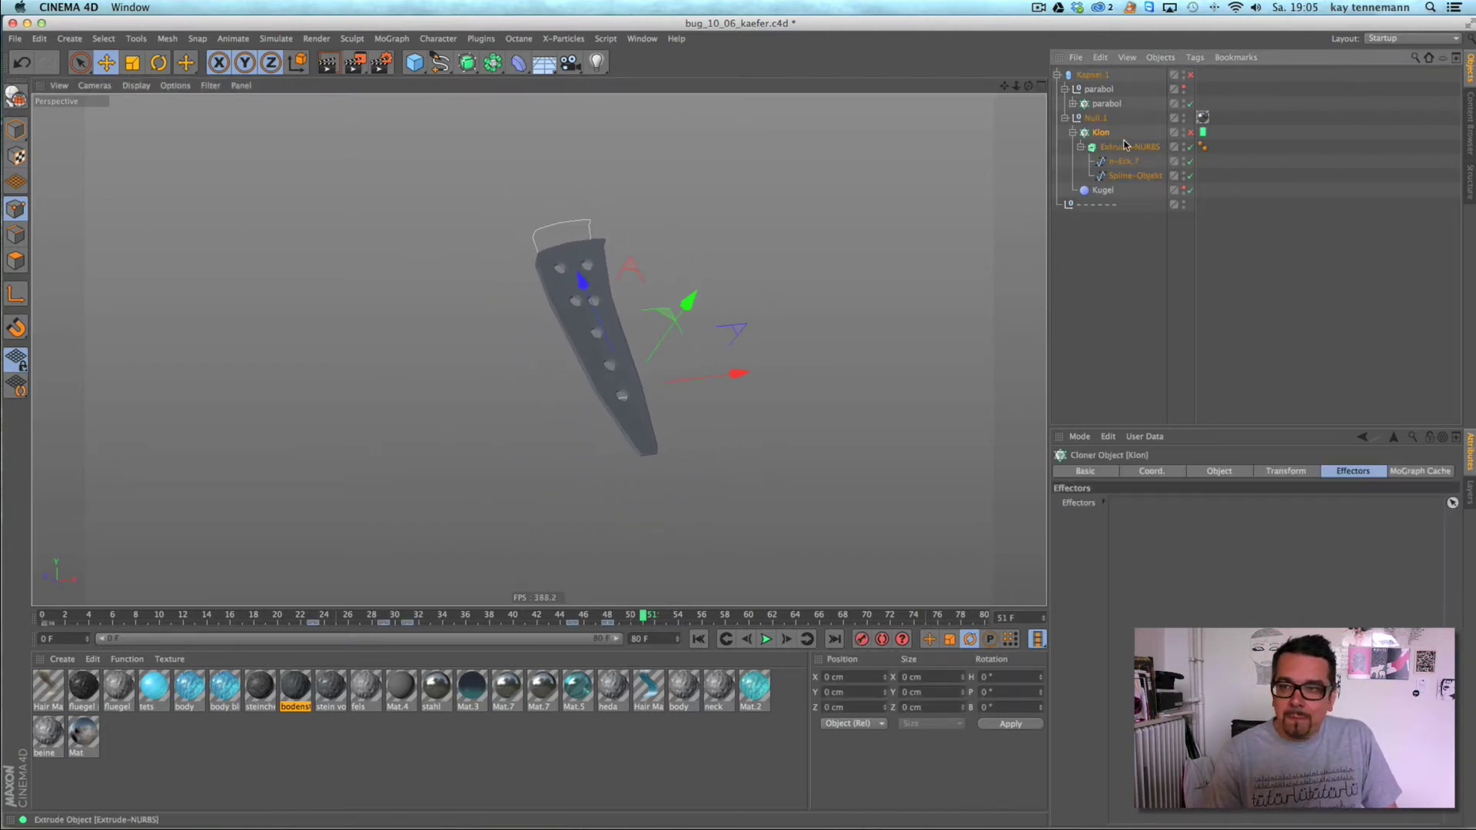
click(1216, 469)
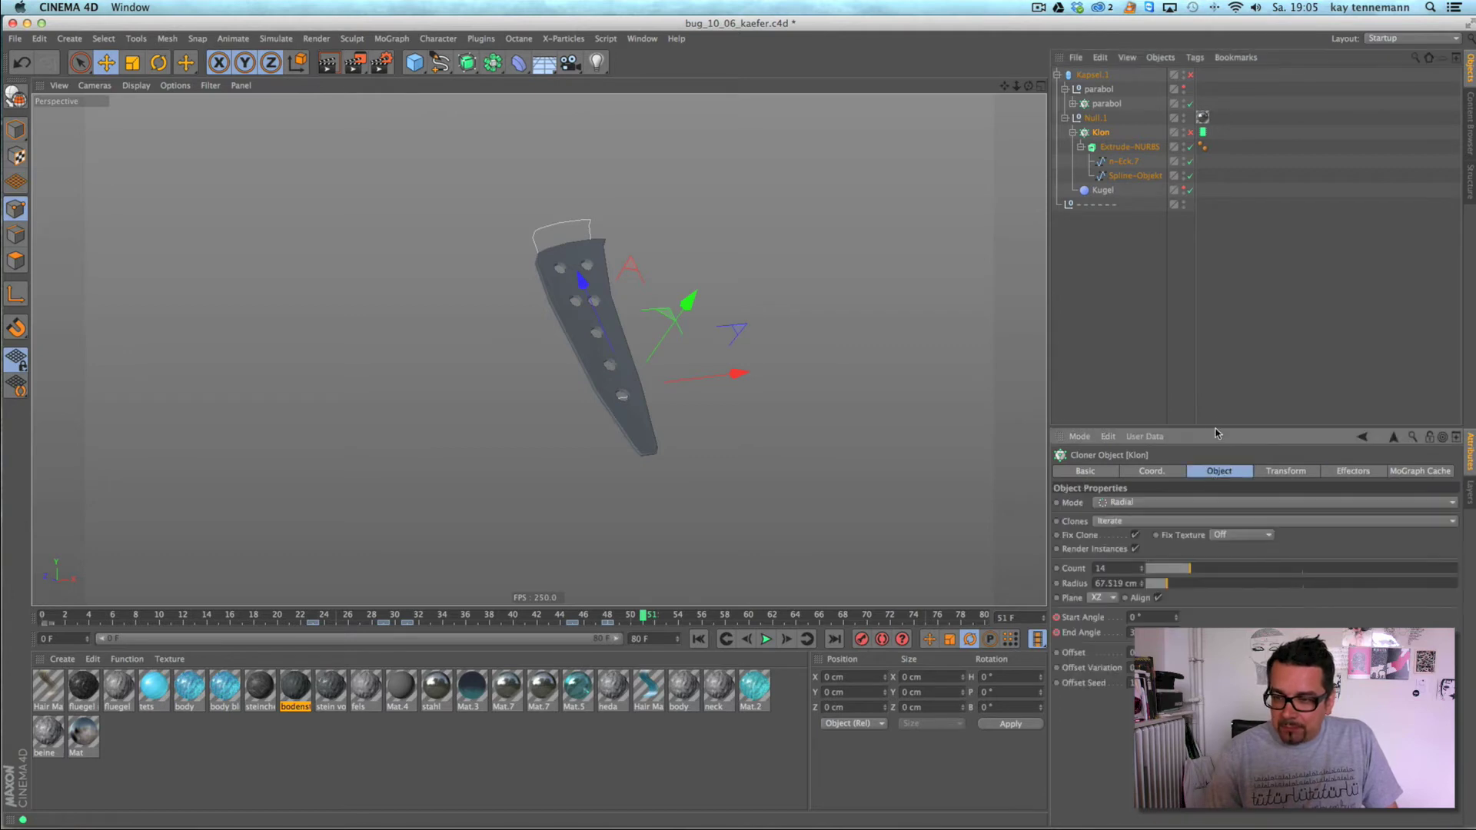
drag(1215, 433, 1187, 224)
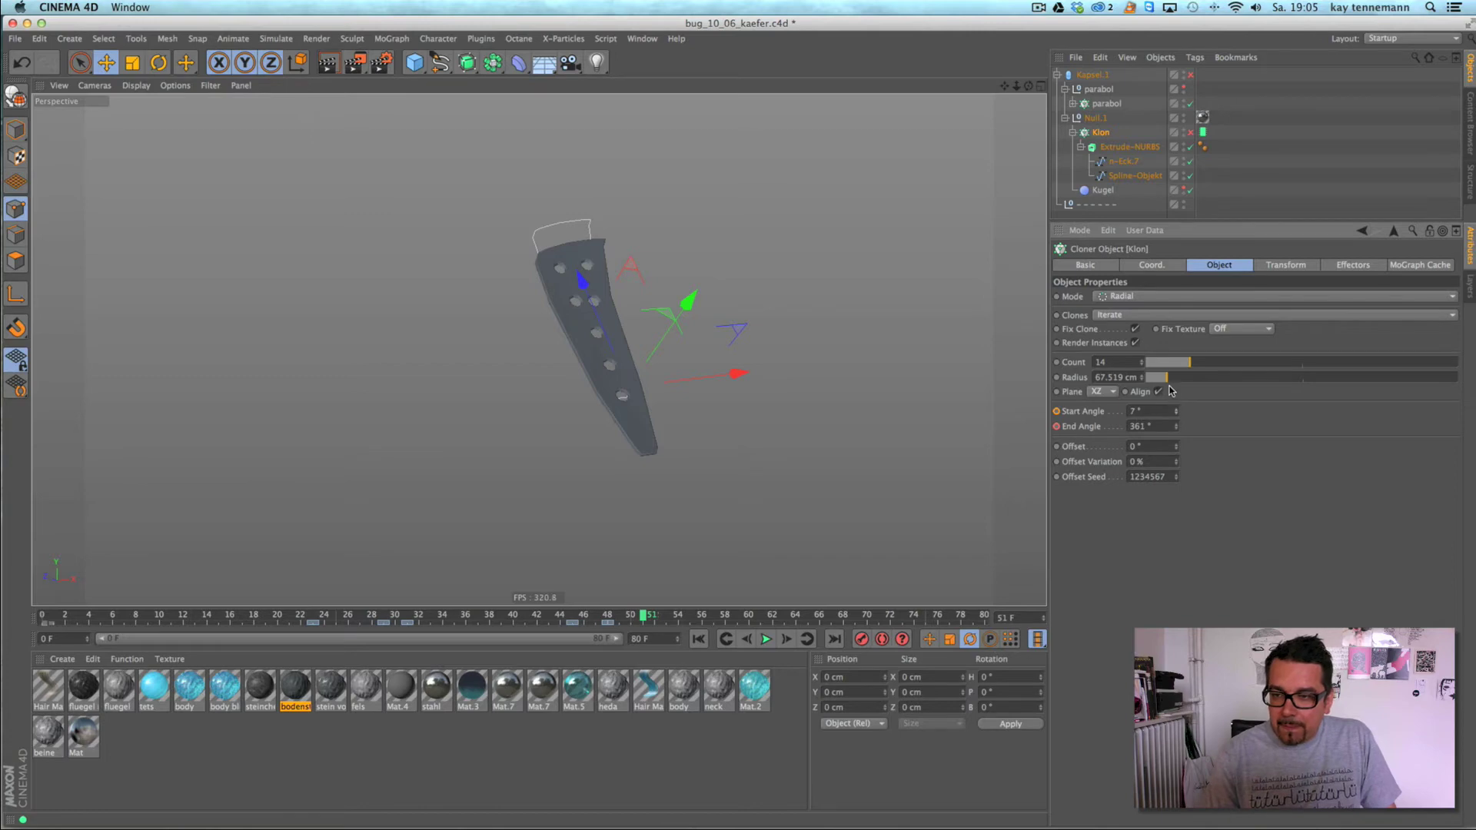
click(1189, 133)
scroll(922, 440, down, 2)
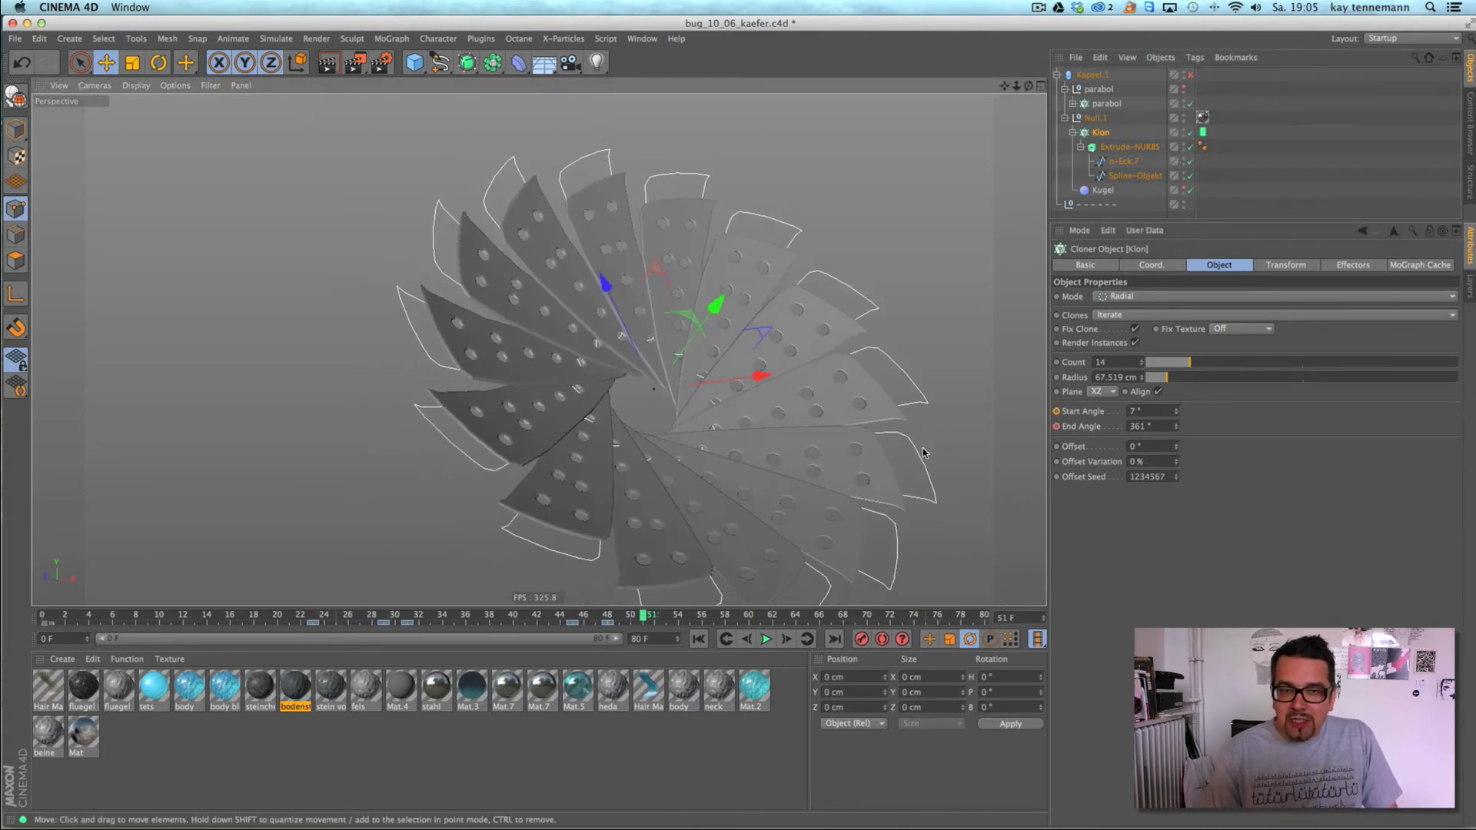
mouse_move(916, 438)
alt+middle_down()
mouse_move(785, 382)
mouse_move(804, 408)
alt+middle_up()
scroll(784, 382, down, 3)
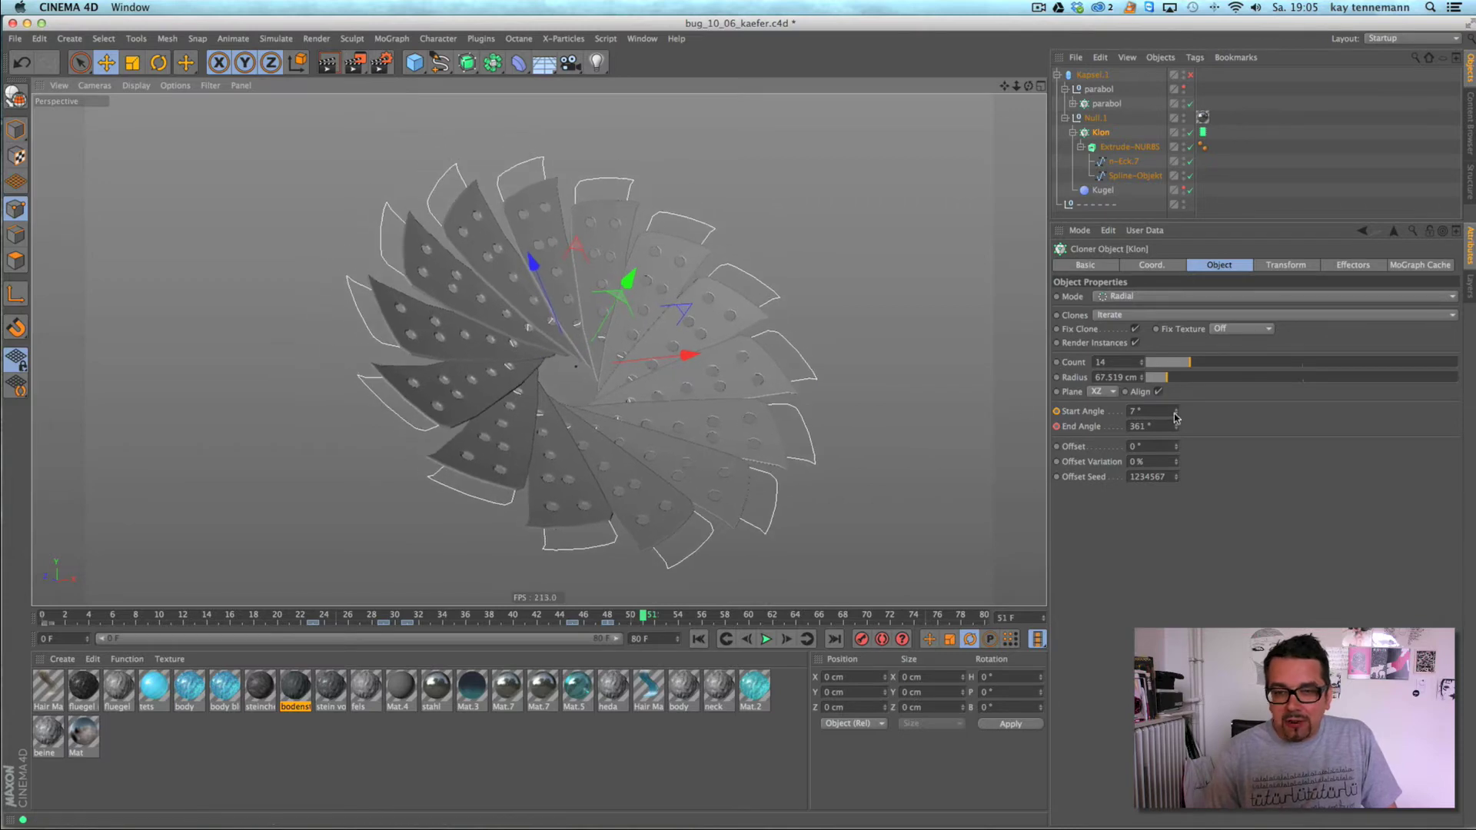
- Try a Start Angle of -57° on the Klon cloner and scrub the animation from about frame 24 to frame 44
drag(1173, 415, 1173, 449)
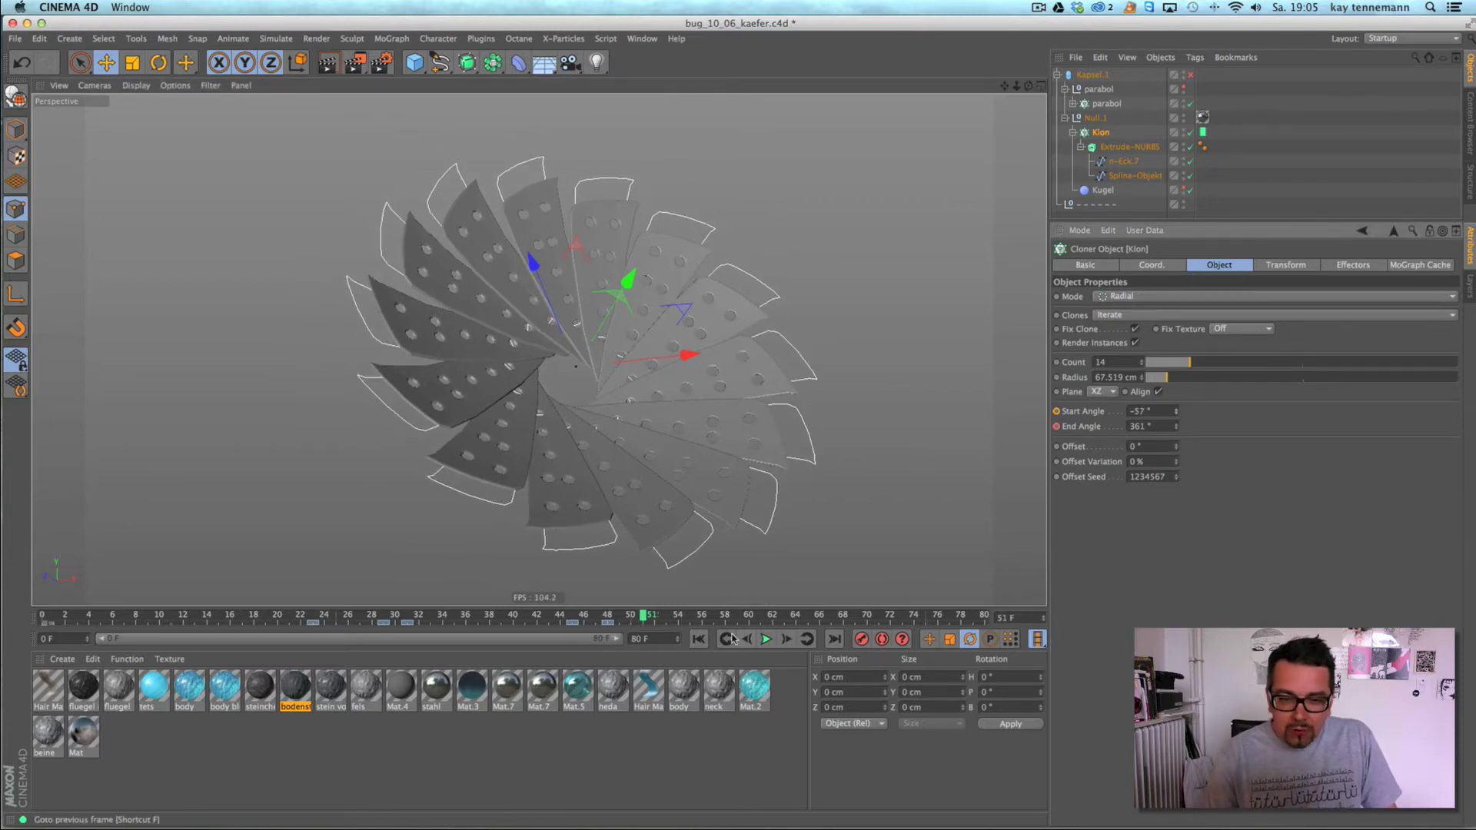
click(326, 618)
drag(323, 617, 561, 625)
- Show the Klon cloner's transform settings and scrub back to about frame 26 to examine the keyframed scale and rotation
click(1123, 160)
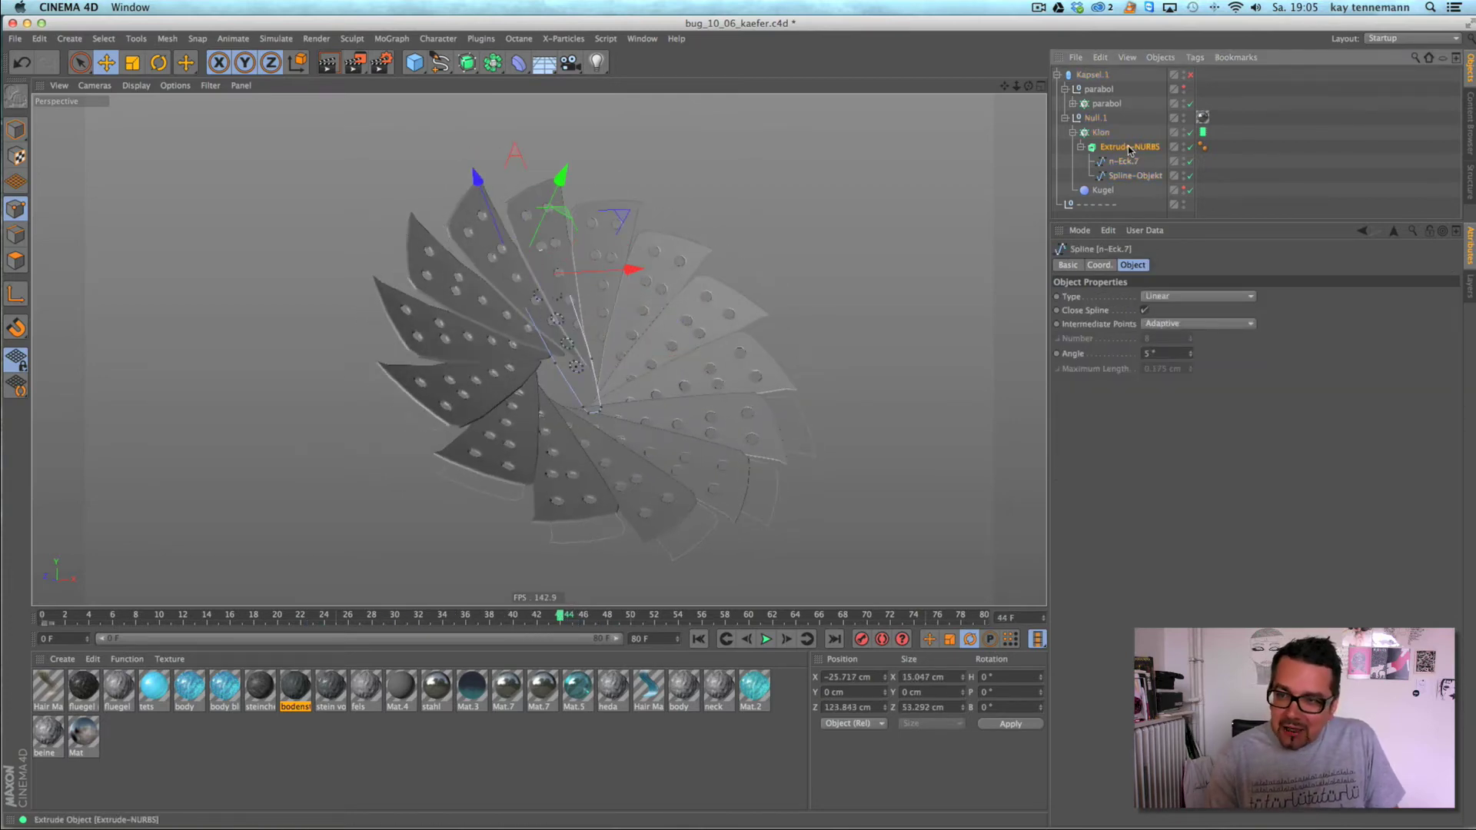
click(1129, 147)
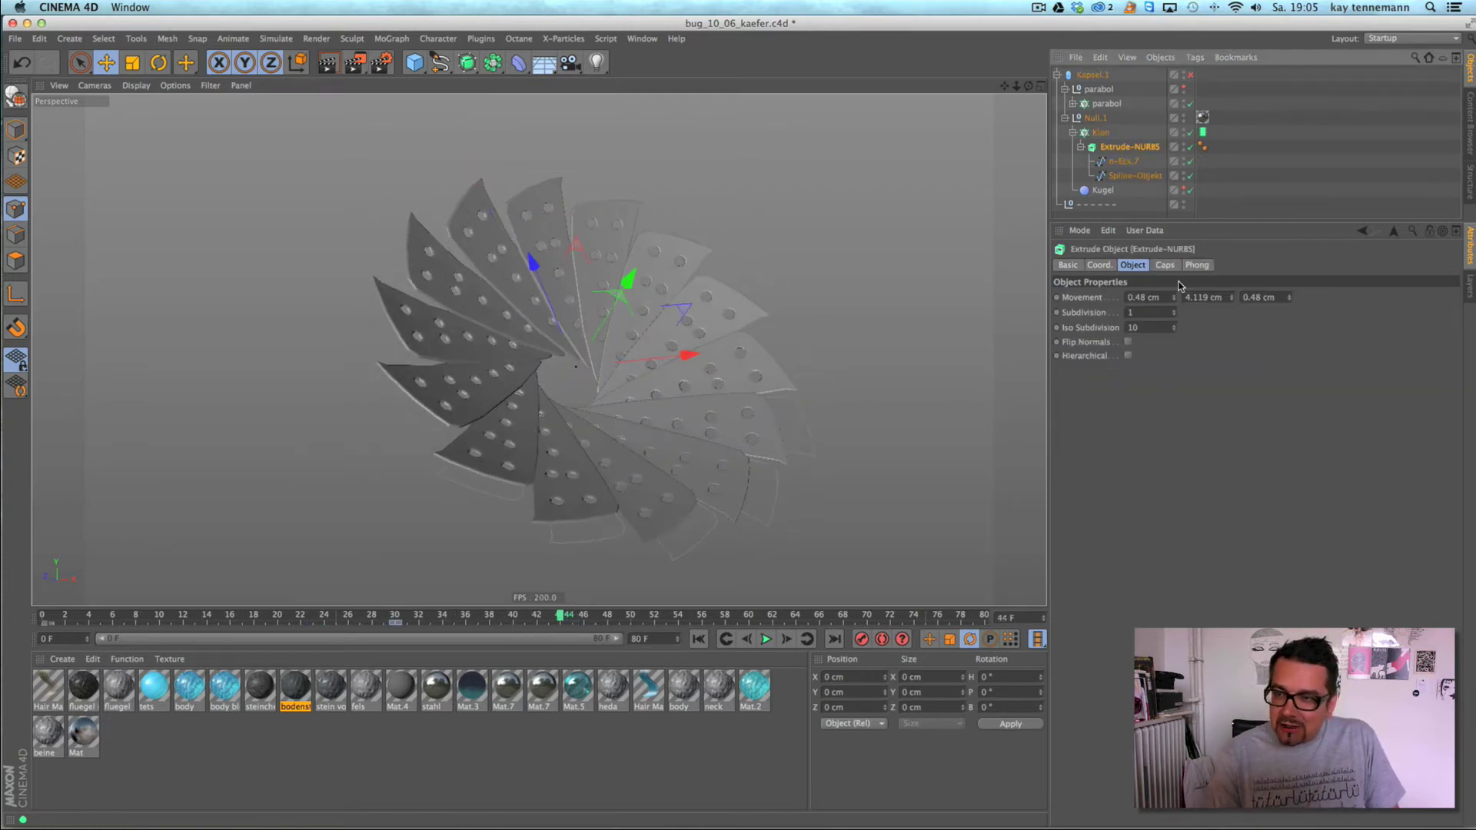
click(1107, 135)
click(1280, 266)
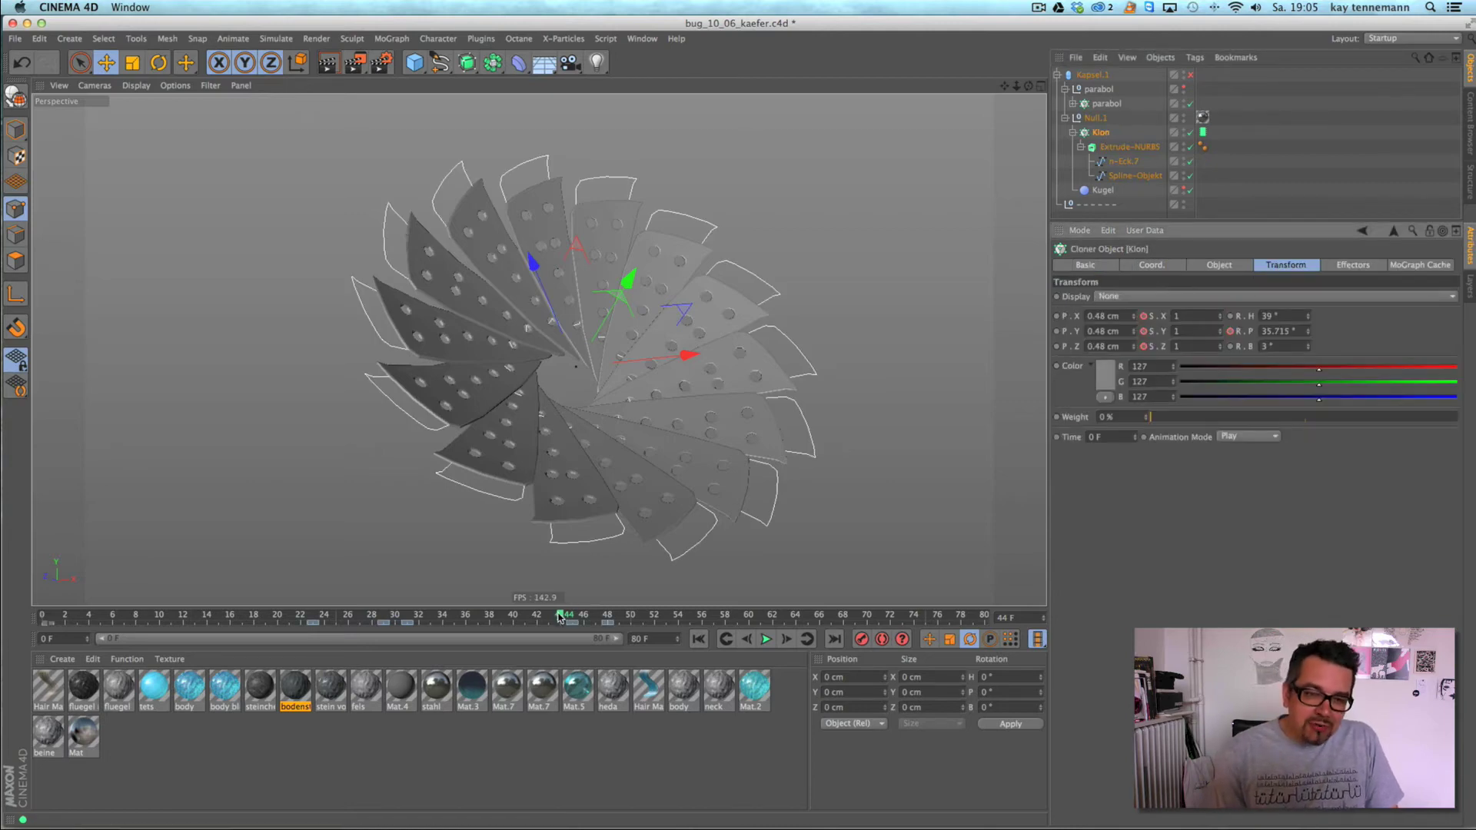
drag(559, 615, 348, 615)
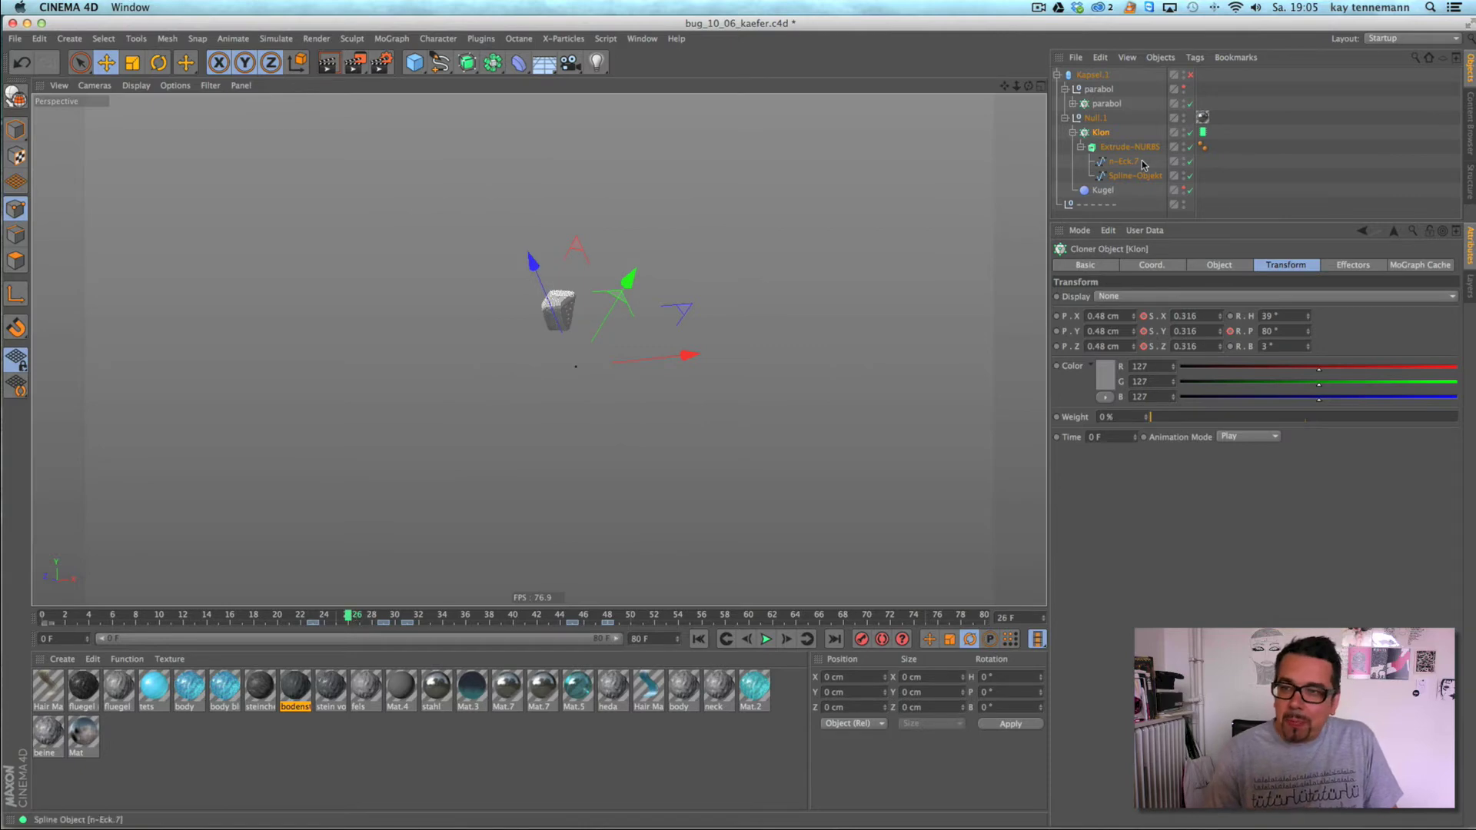
- Show Klon's object properties and scrub through frame 37 to frame 47 to examine the animated Start and End Angle
click(1220, 266)
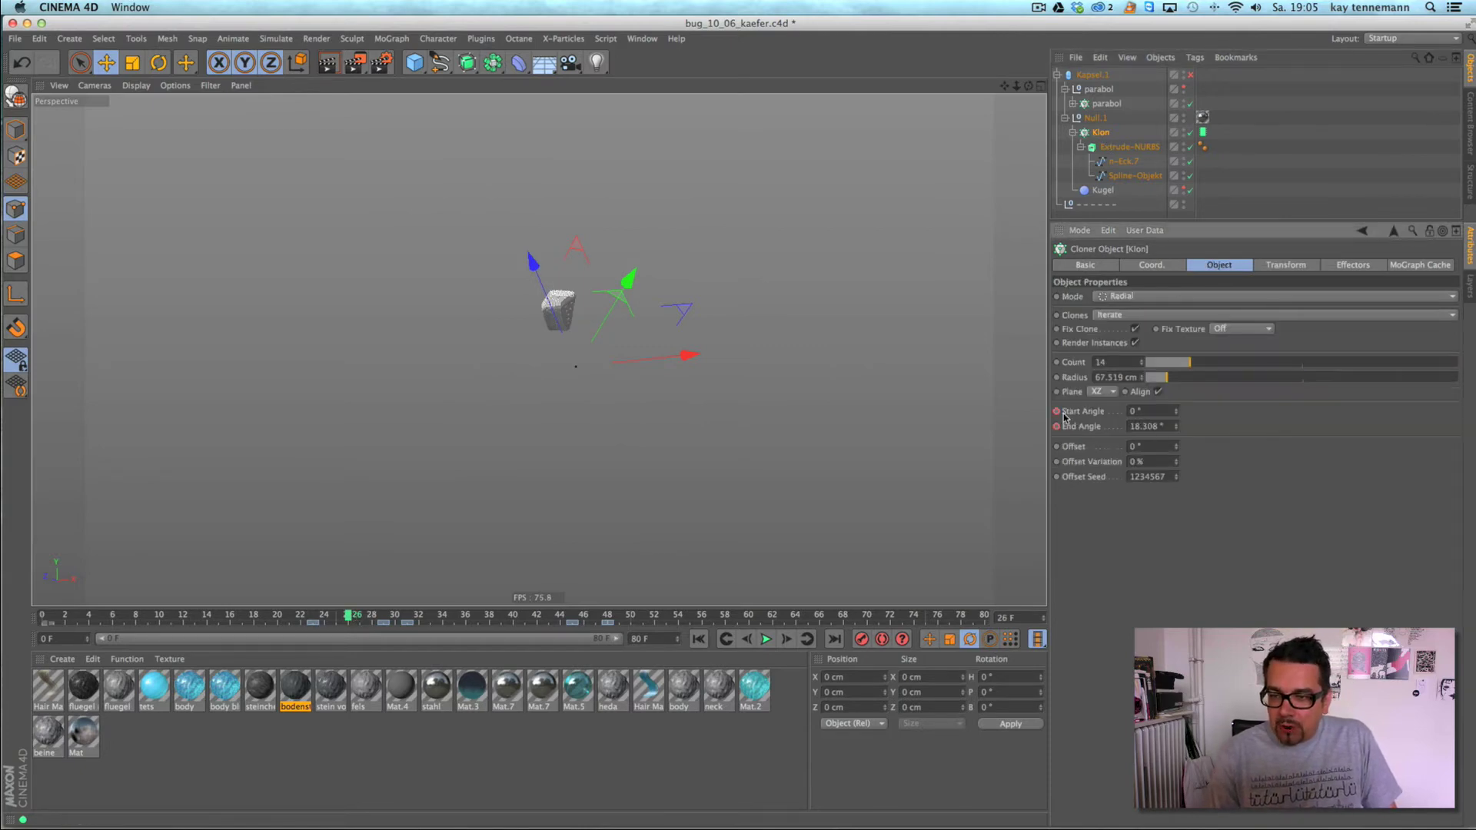
drag(346, 617, 478, 618)
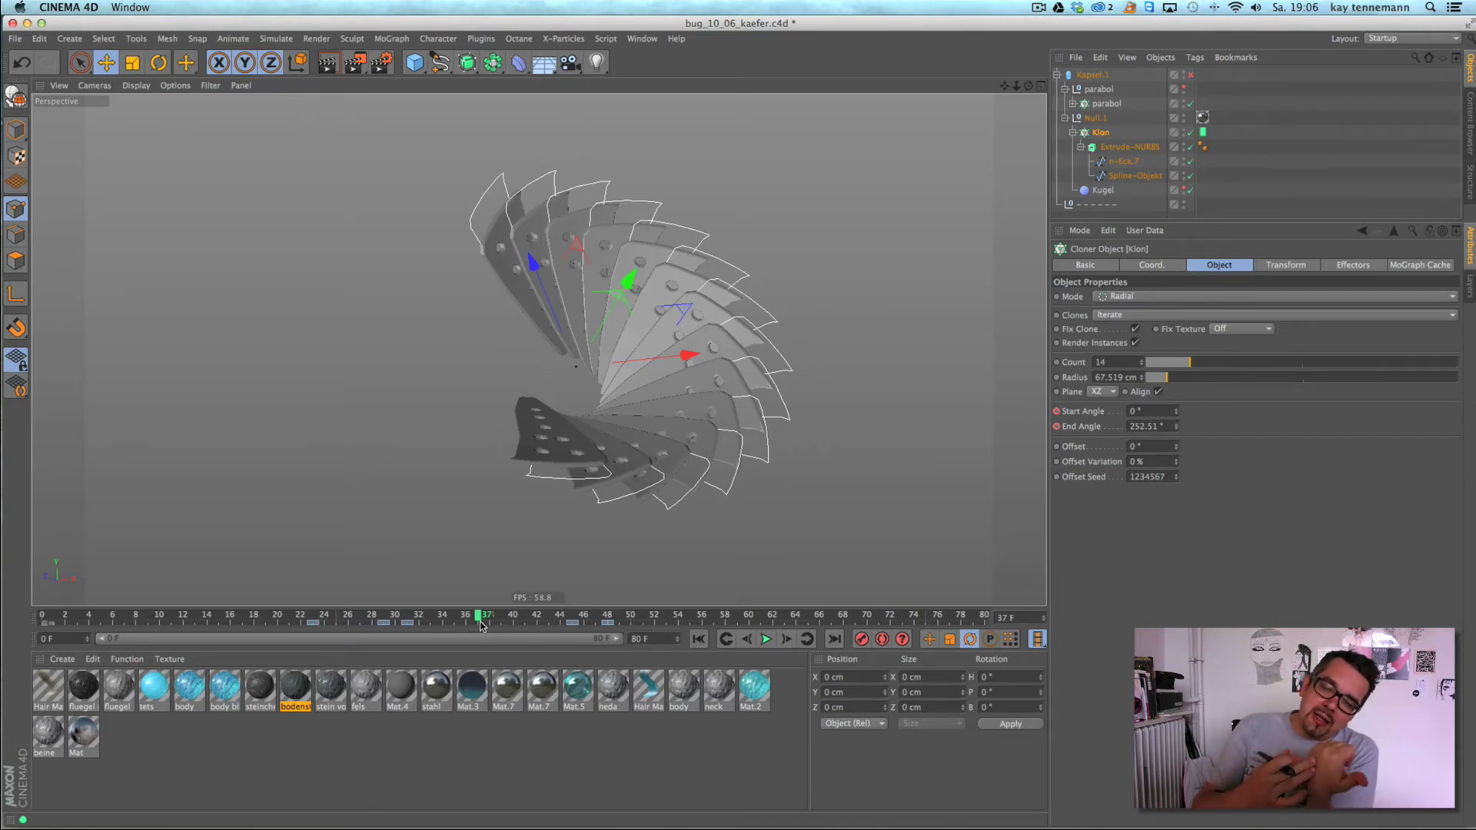
drag(481, 617, 623, 629)
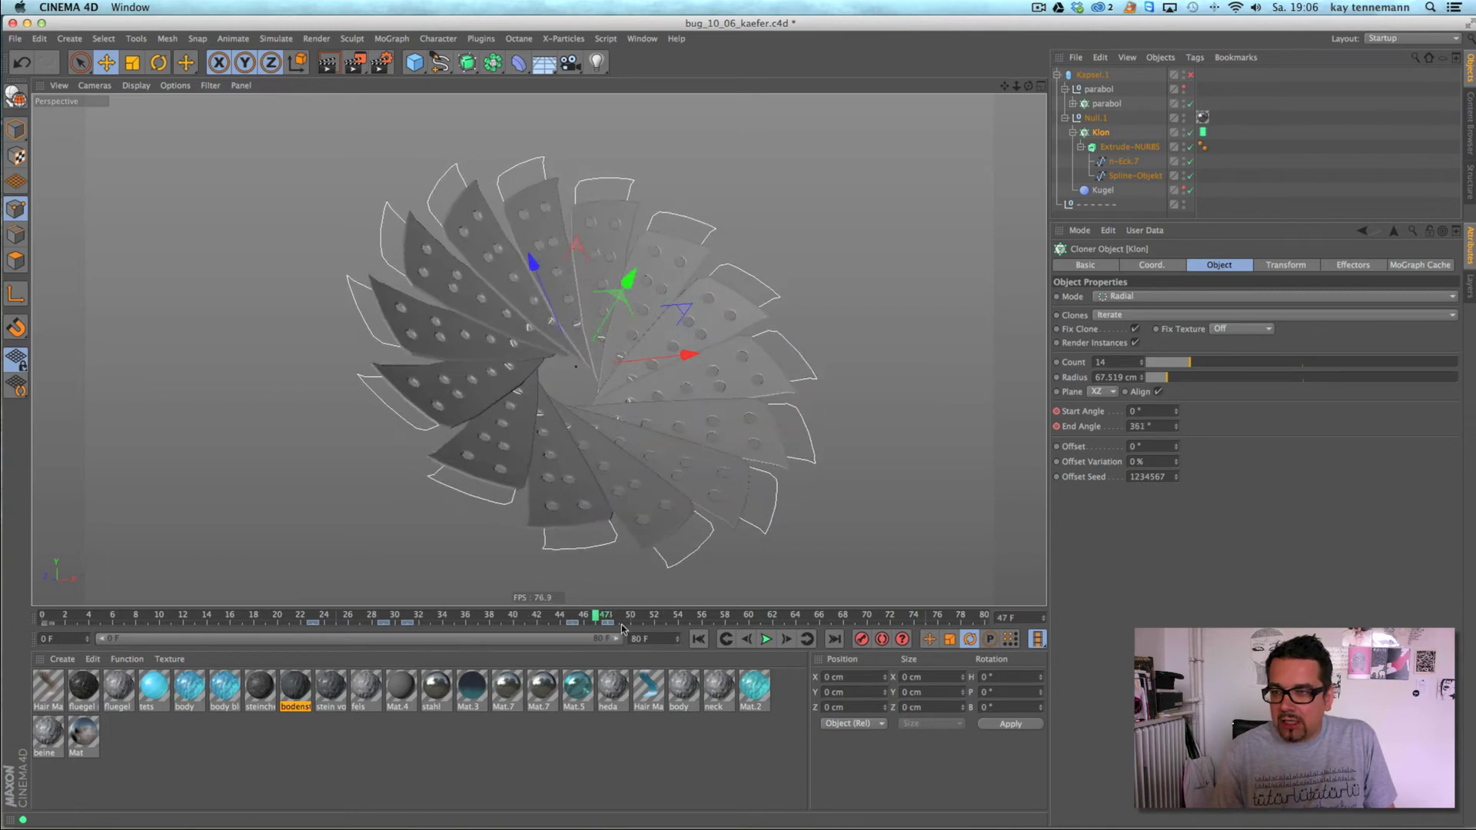
- Check the Klon cloner's transform settings and delete the green tag attached to it
click(1289, 265)
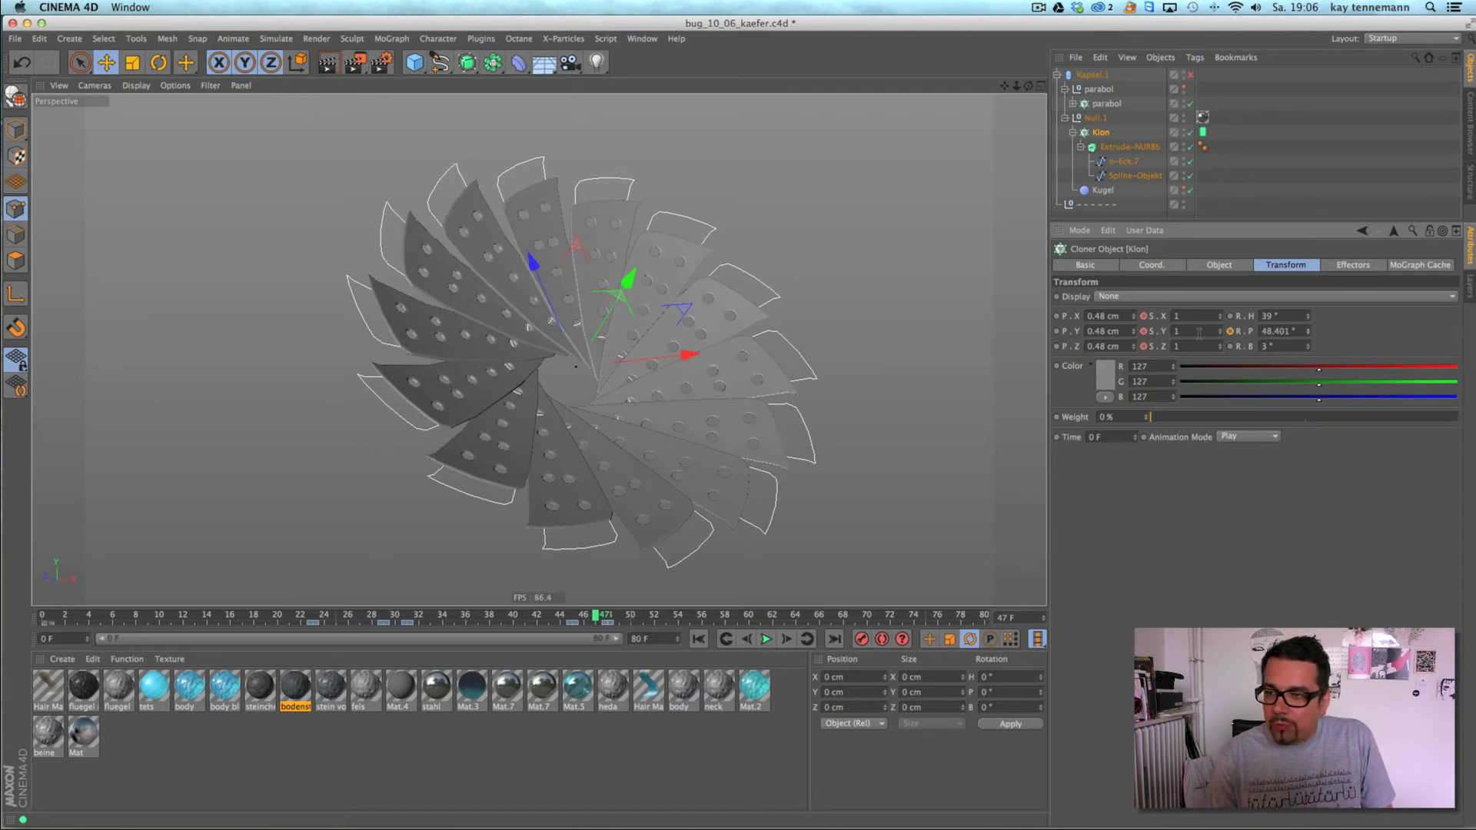
click(1202, 133)
key(Delete)
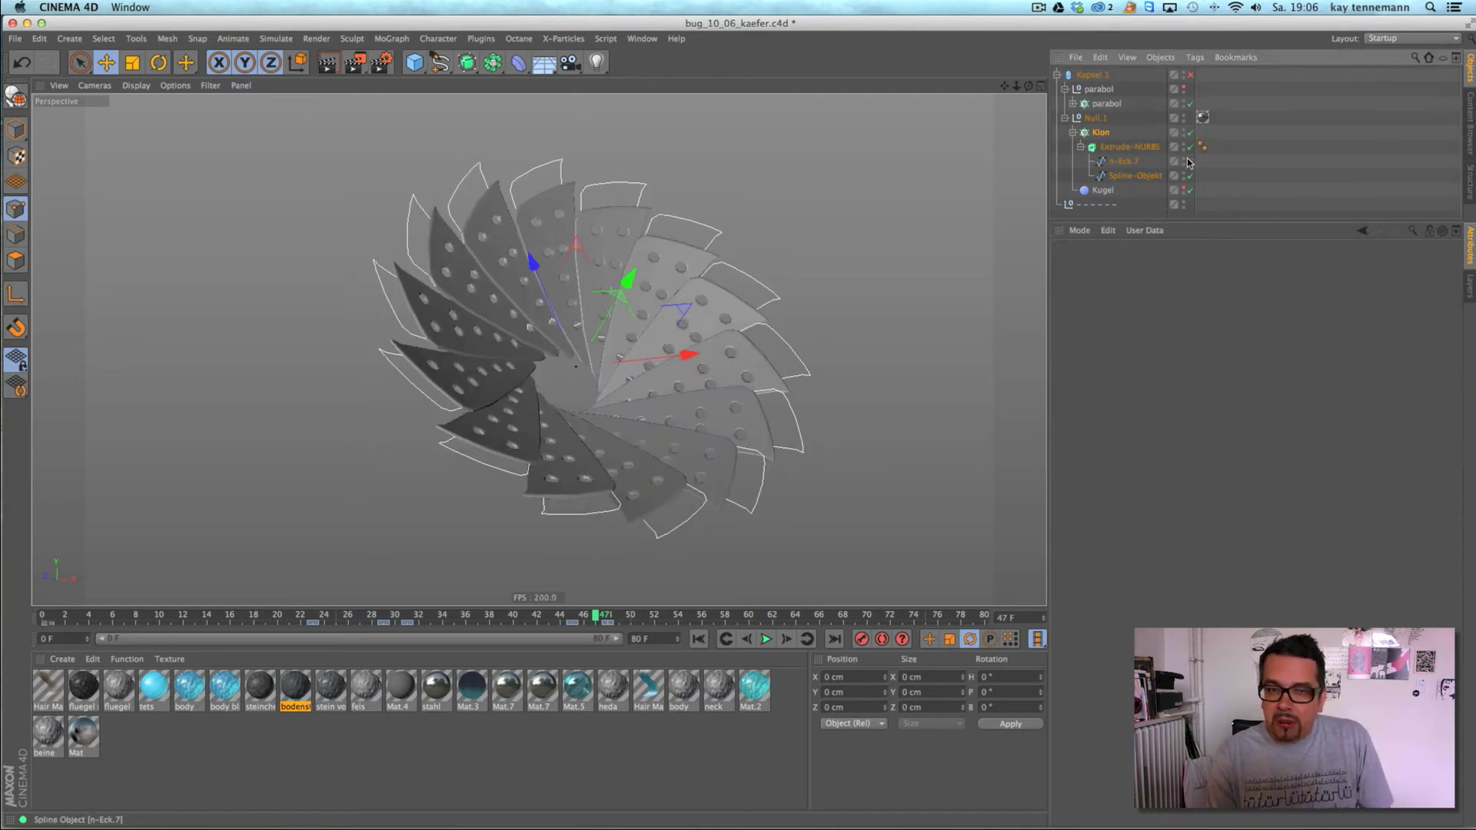
- Try a pitch rotation of about 39.4° in the Klon cloner's transform settings and scrub the animation to frame 49
click(1107, 133)
mouse_move(1306, 333)
mouse_down()
mouse_move(1307, 308)
mouse_move(1302, 354)
mouse_up()
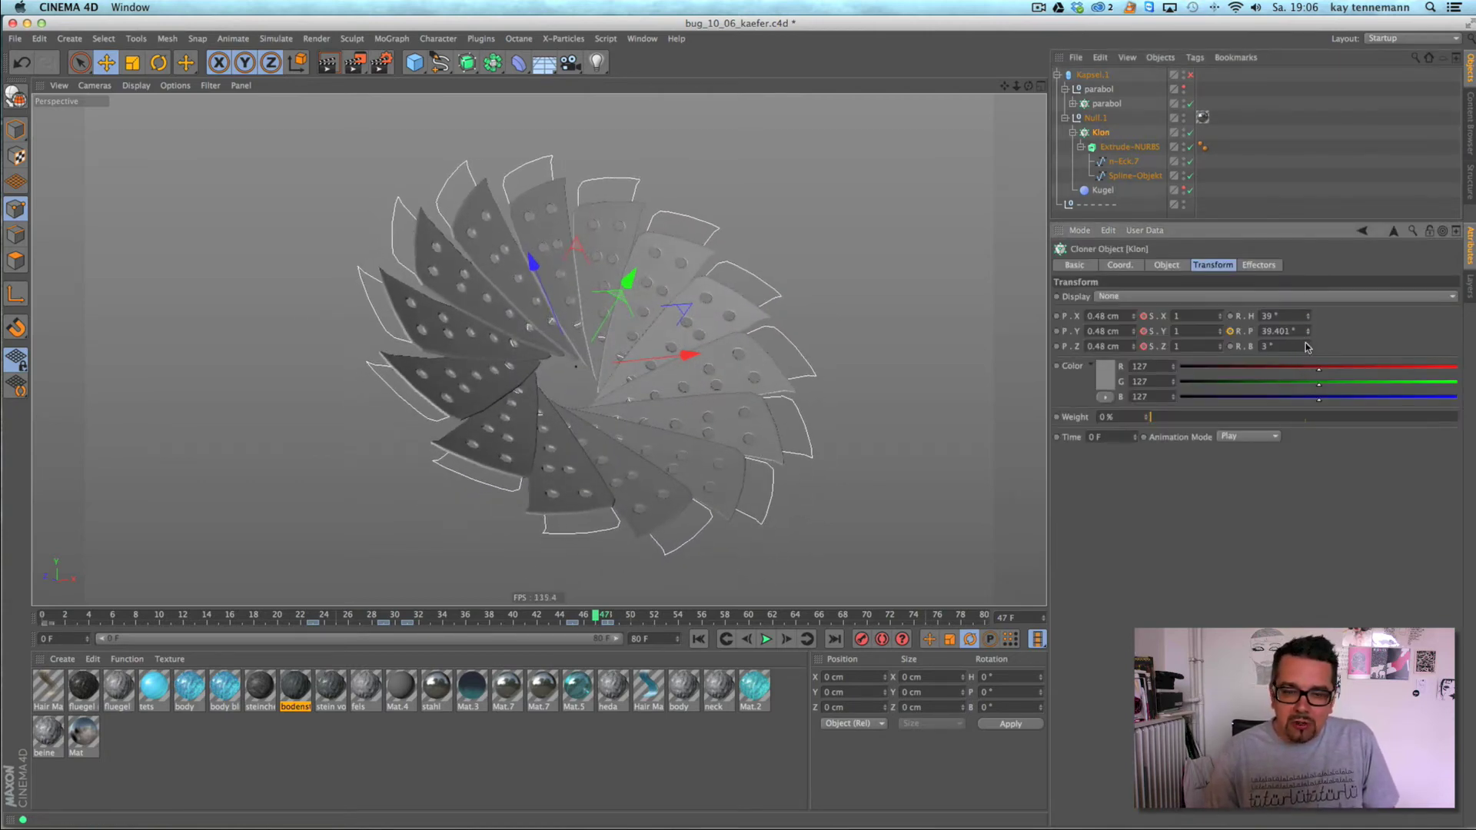
mouse_move(549, 616)
mouse_down()
mouse_move(376, 623)
mouse_move(612, 626)
mouse_up()
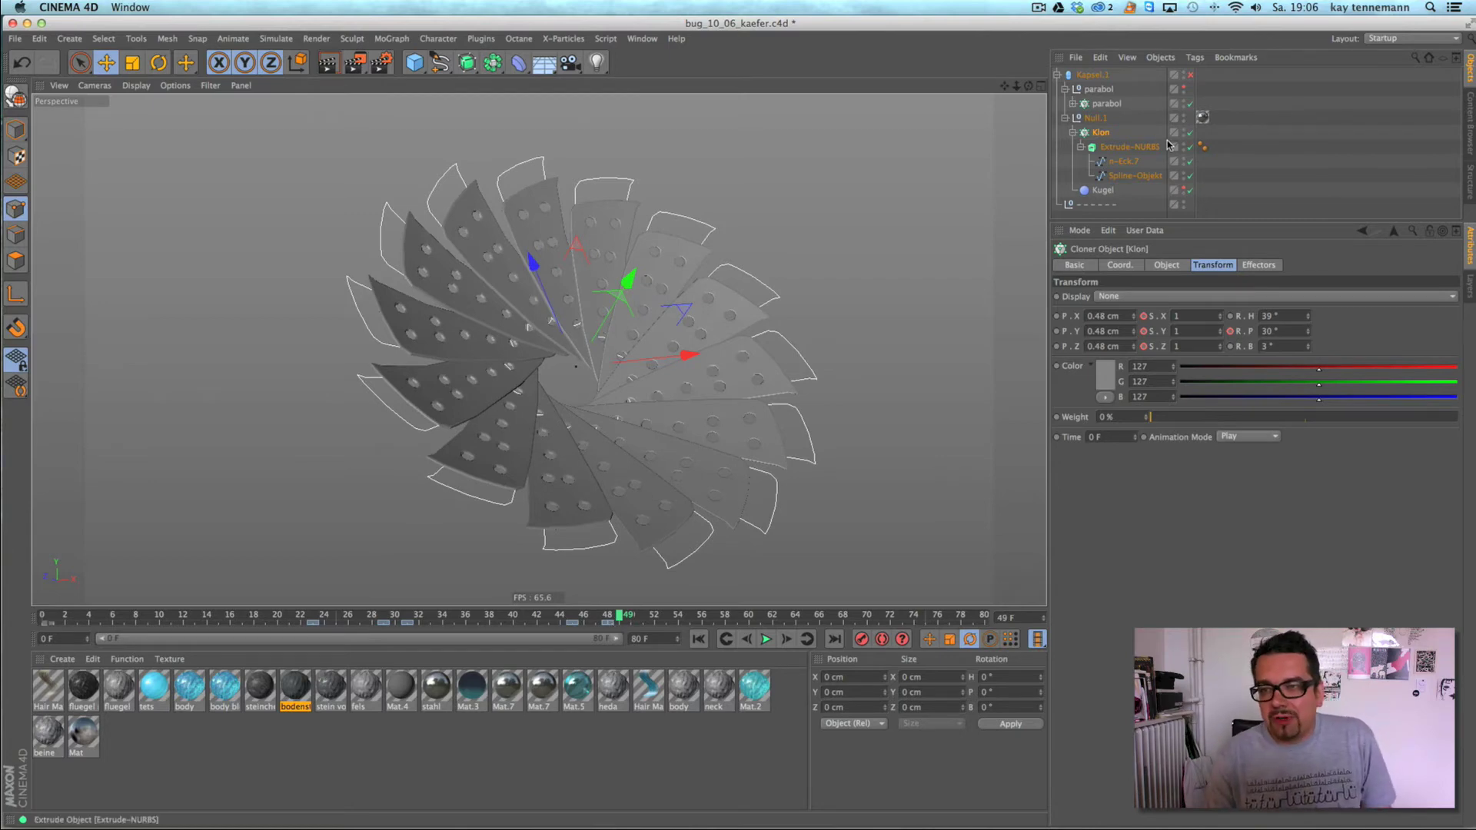
- Disable the blade ring's Klon cloner and hide Null.1, showing the parabol panel dish with its hierarchy expanded instead
click(1189, 132)
click(1183, 117)
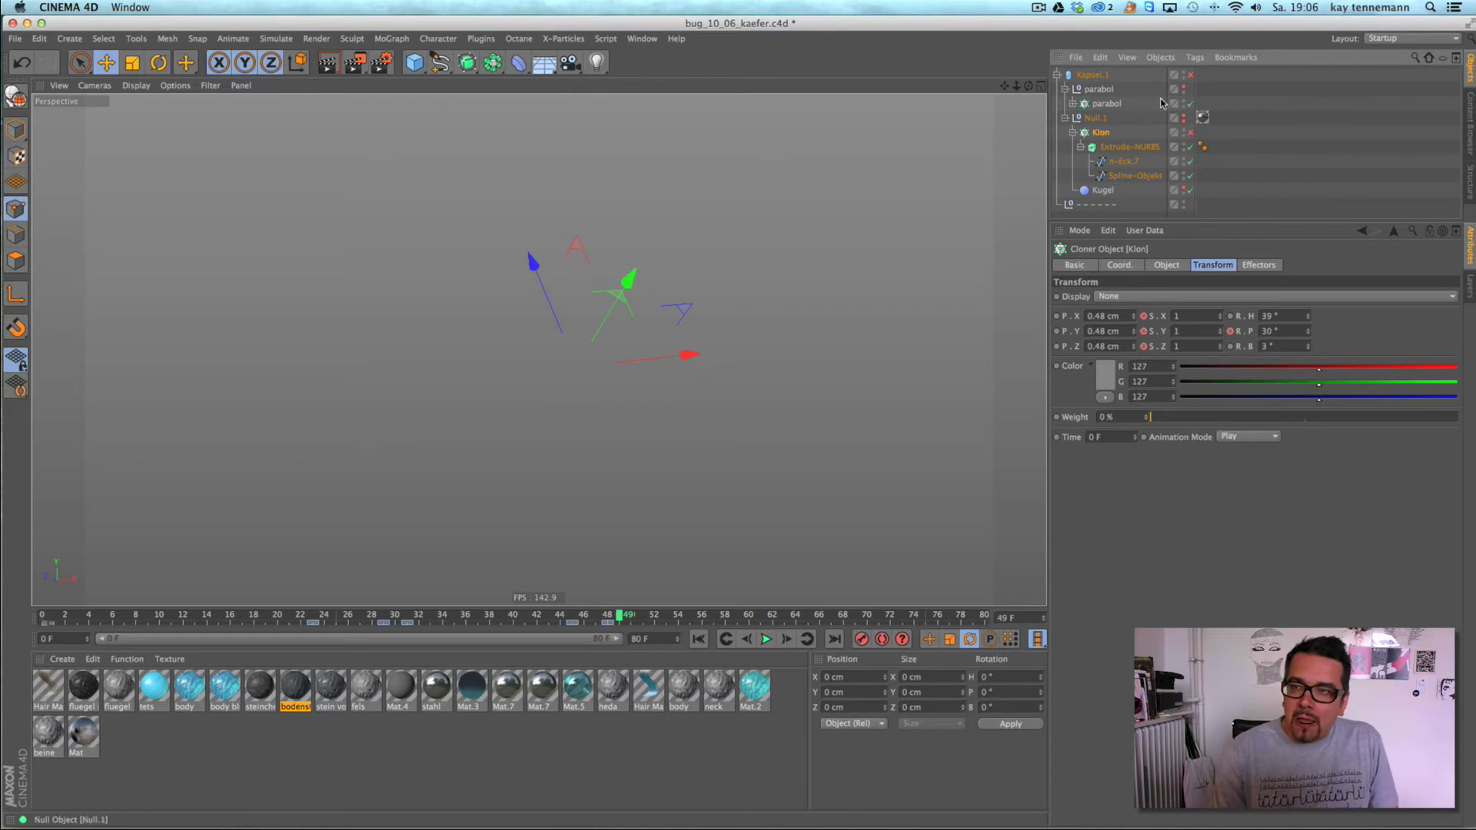
click(1182, 88)
click(1073, 104)
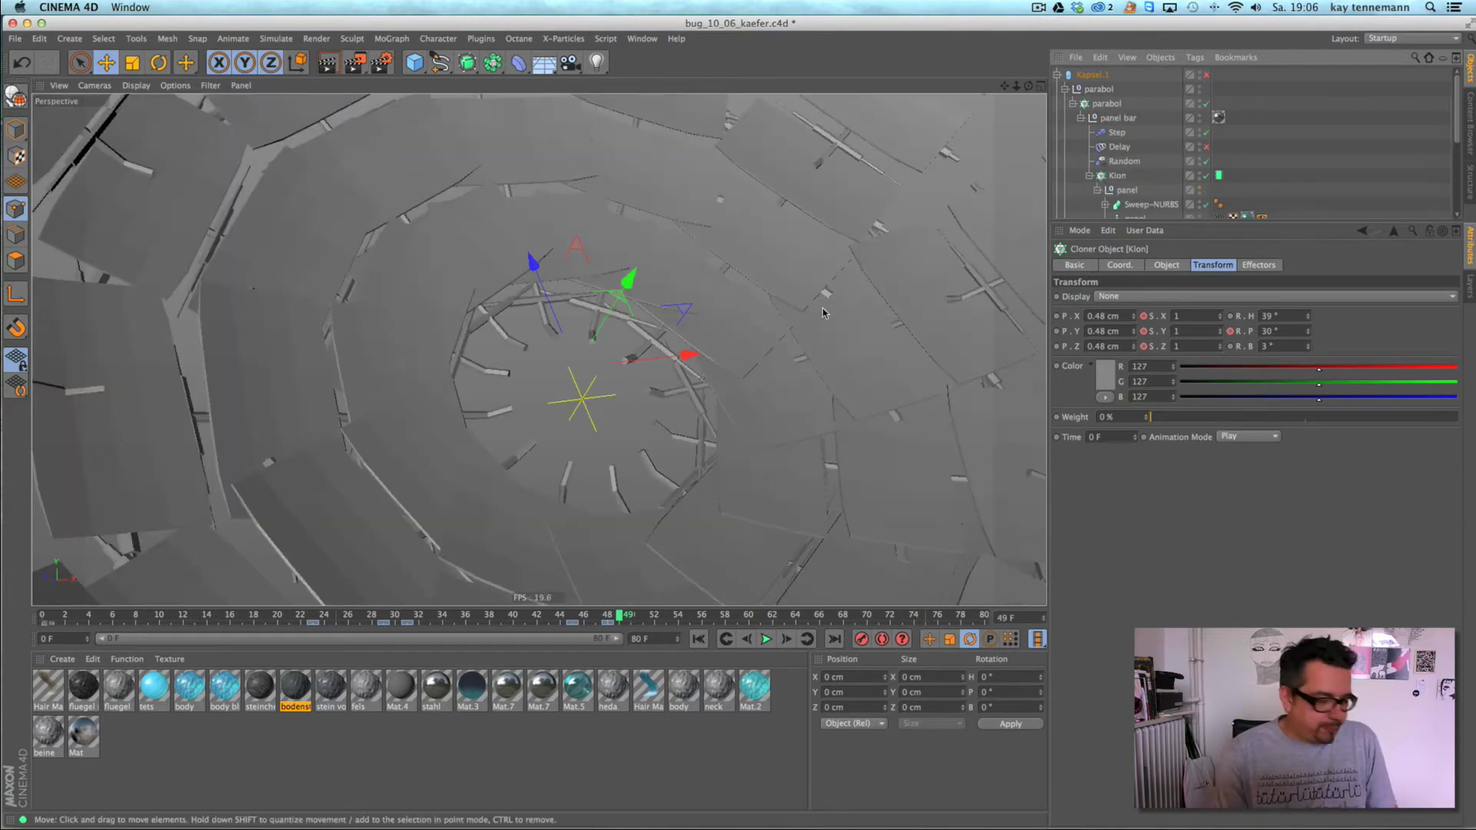
alt+right_drag(760, 323, 630, 354)
alt+drag(626, 477, 586, 341)
drag(1110, 222, 1118, 534)
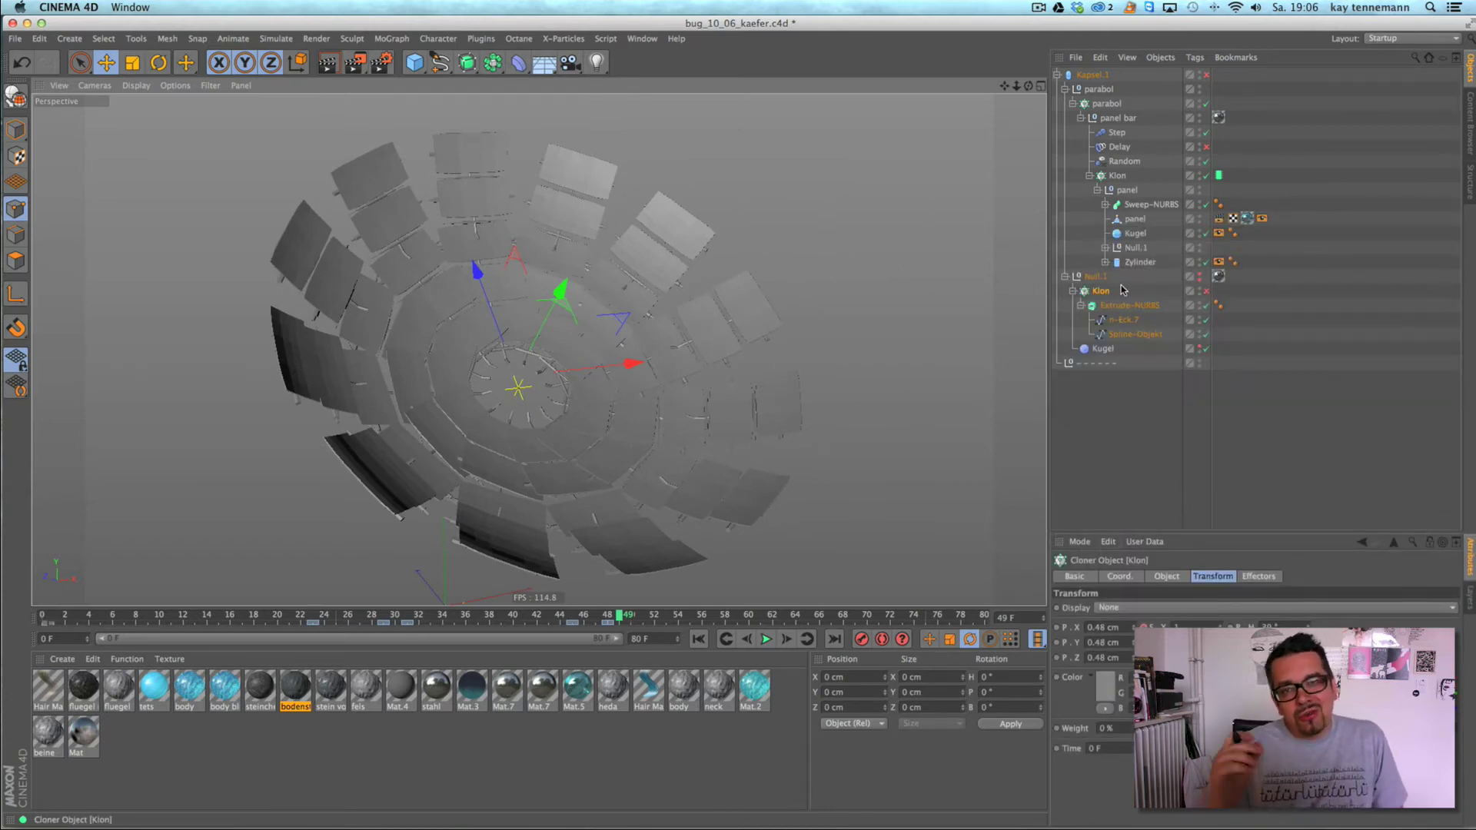
- Disable the parabol cloner to isolate a single bar of panels
click(1121, 105)
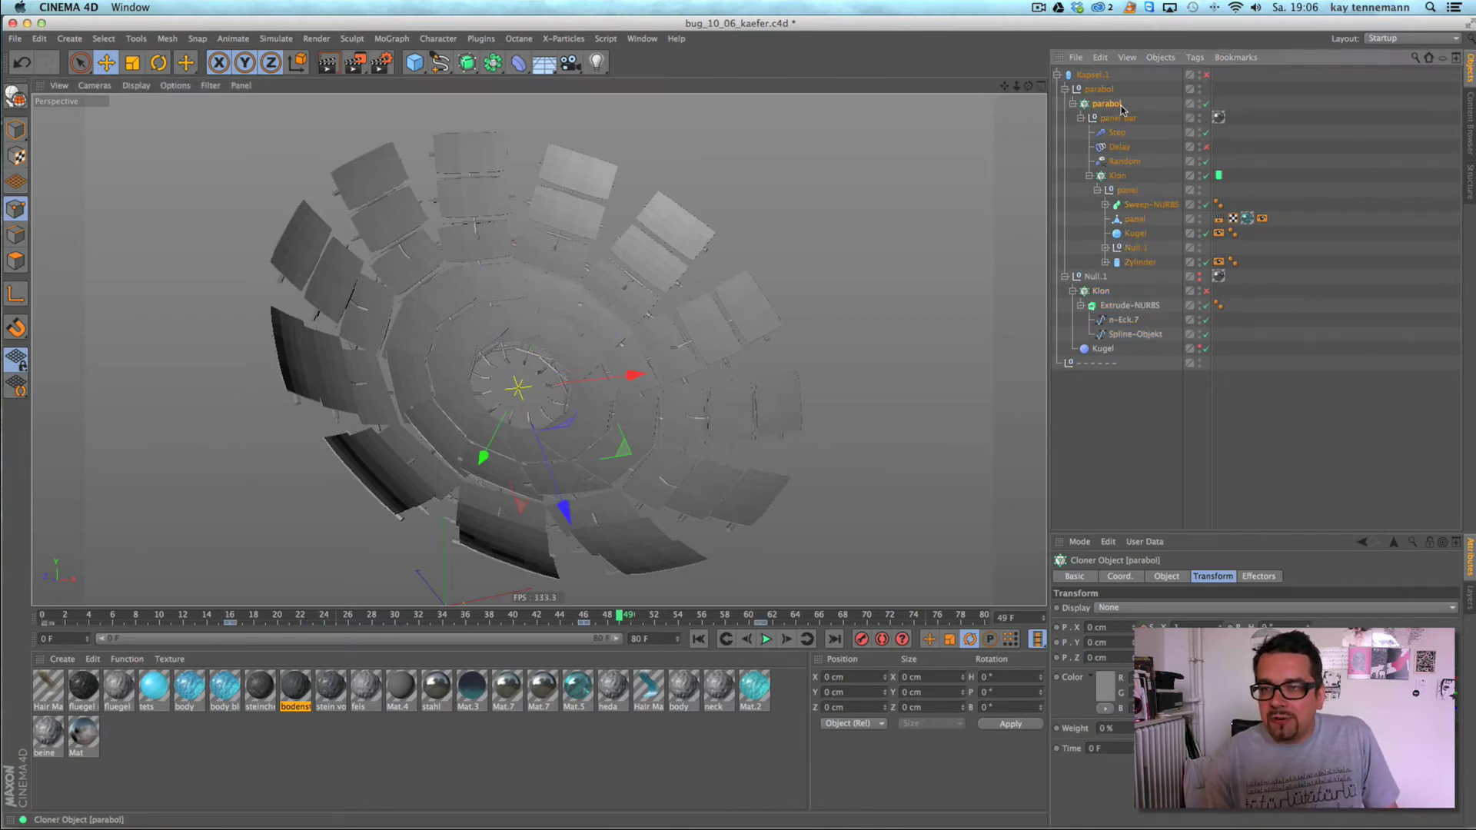
click(1205, 104)
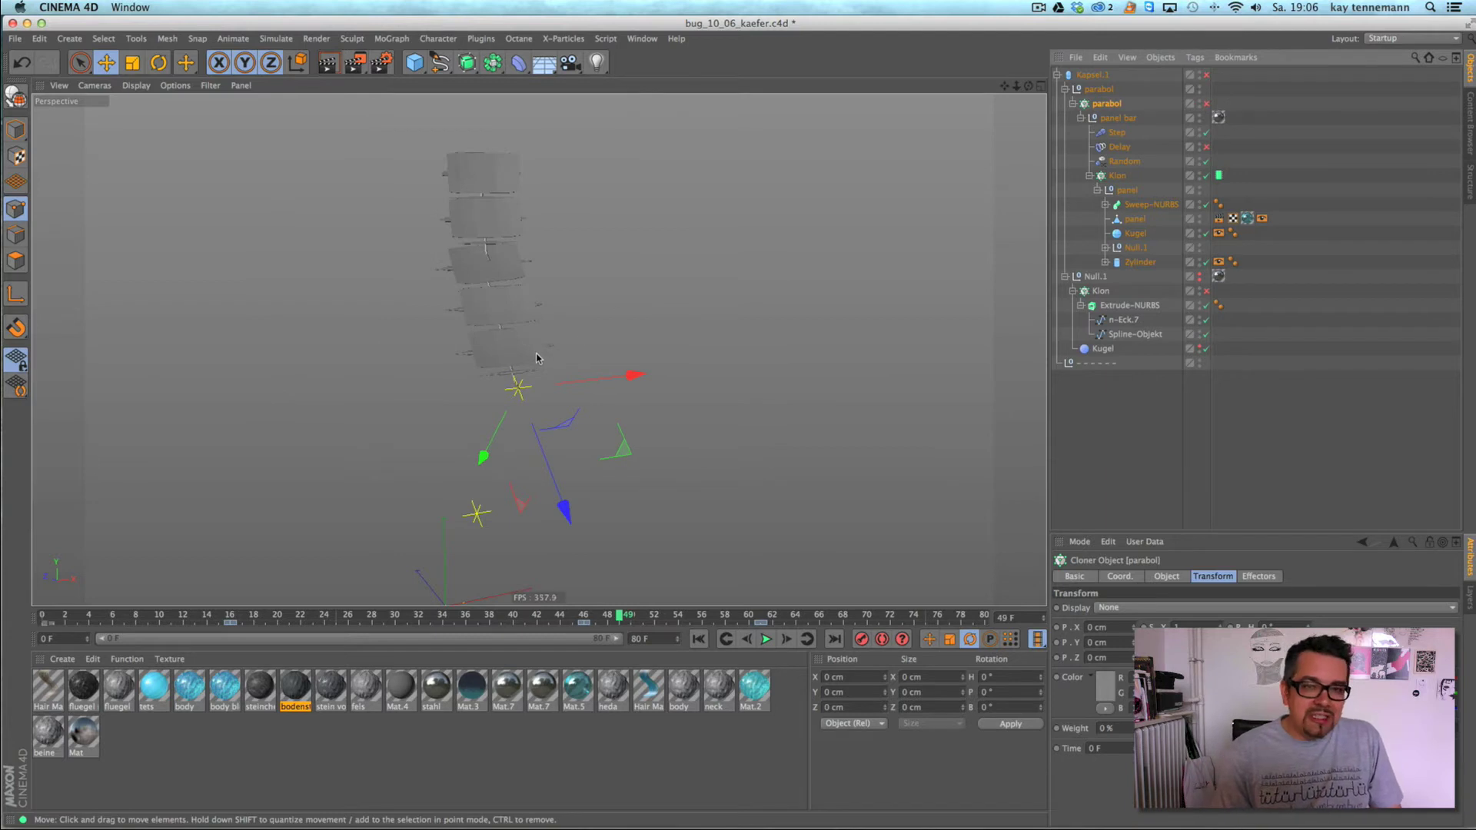
alt+right_drag(538, 351, 630, 338)
alt+middle_drag(560, 318, 698, 418)
mouse_move(656, 434)
alt+mouse_down()
mouse_move(1021, 397)
mouse_move(661, 434)
mouse_move(729, 437)
alt+mouse_up()
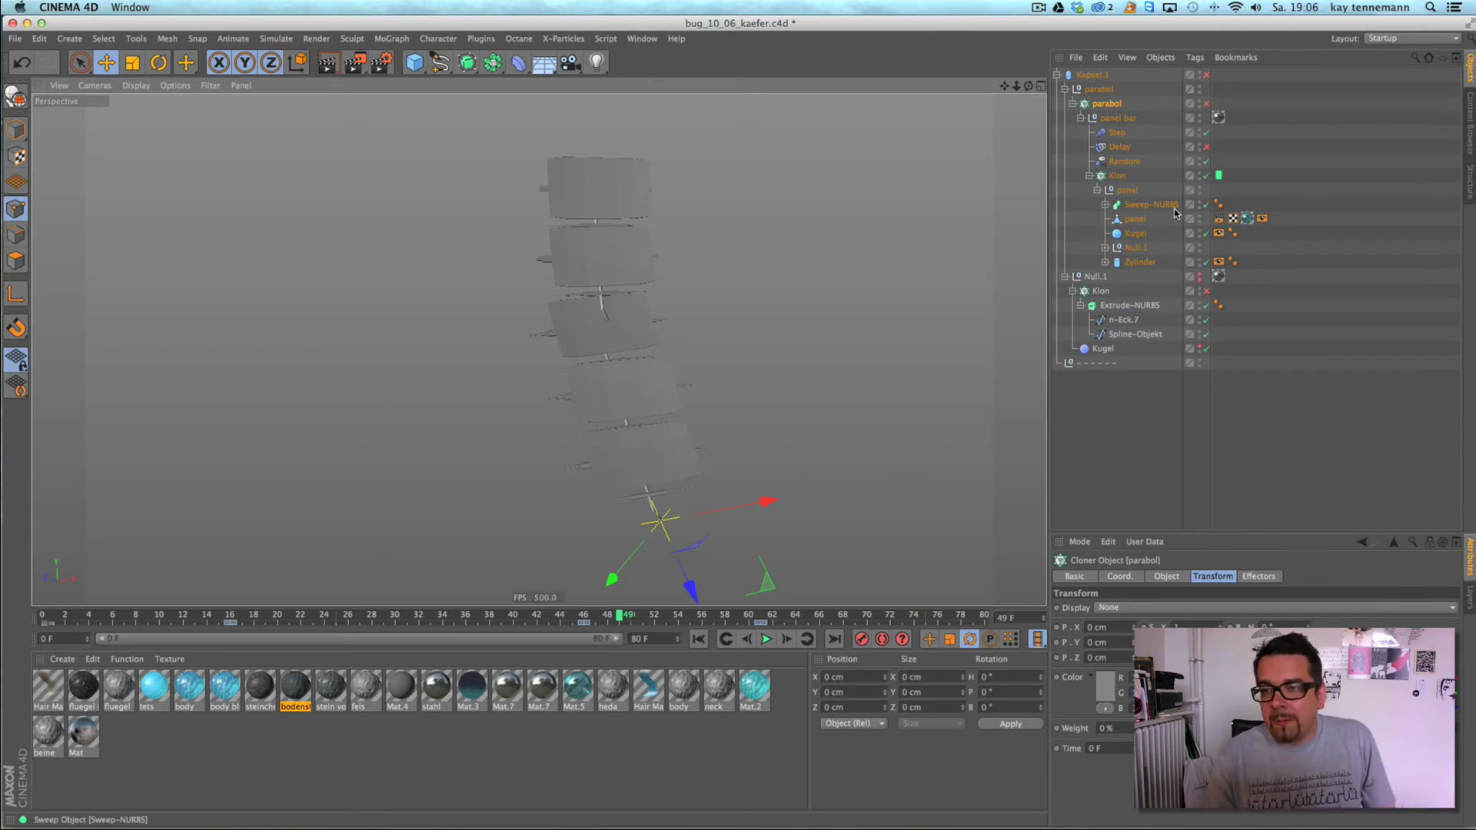
- Delete the MoGraph Cache tag from the panel bar's Klon cloner and disable the Step and Random effectors
click(1218, 176)
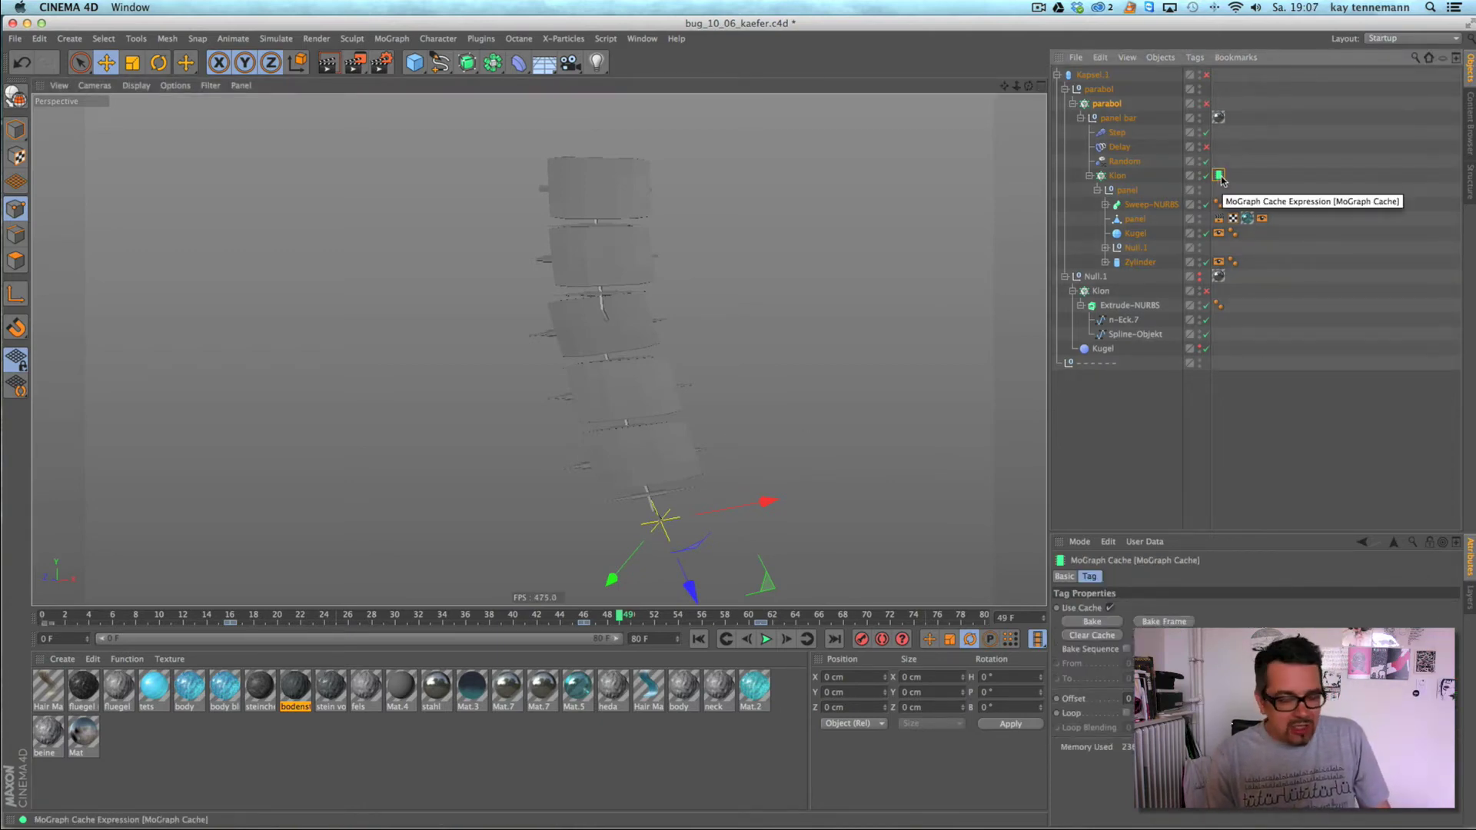
key(Delete)
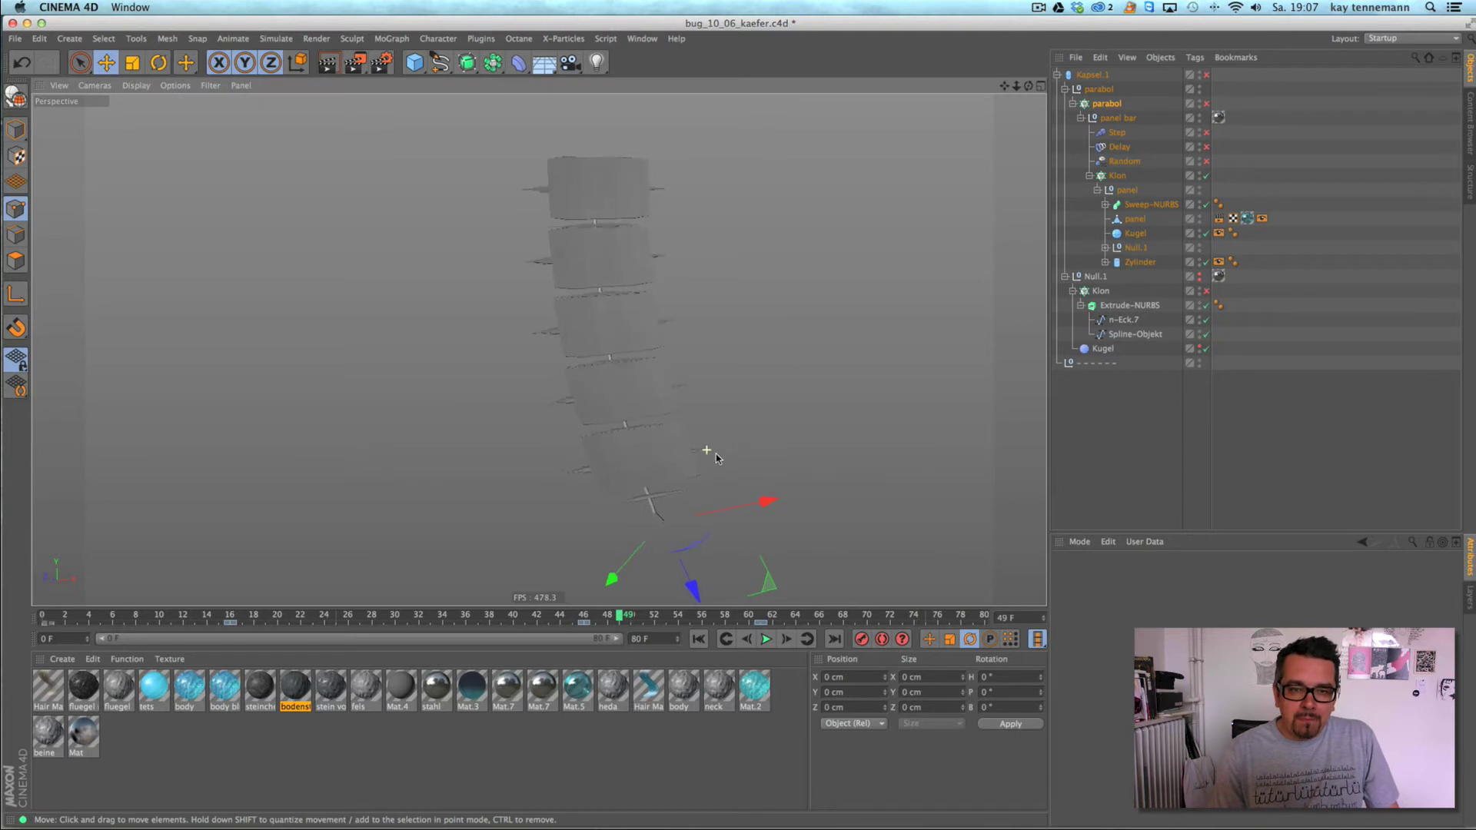
alt+drag(716, 453, 763, 453)
alt+middle_drag(751, 402, 624, 335)
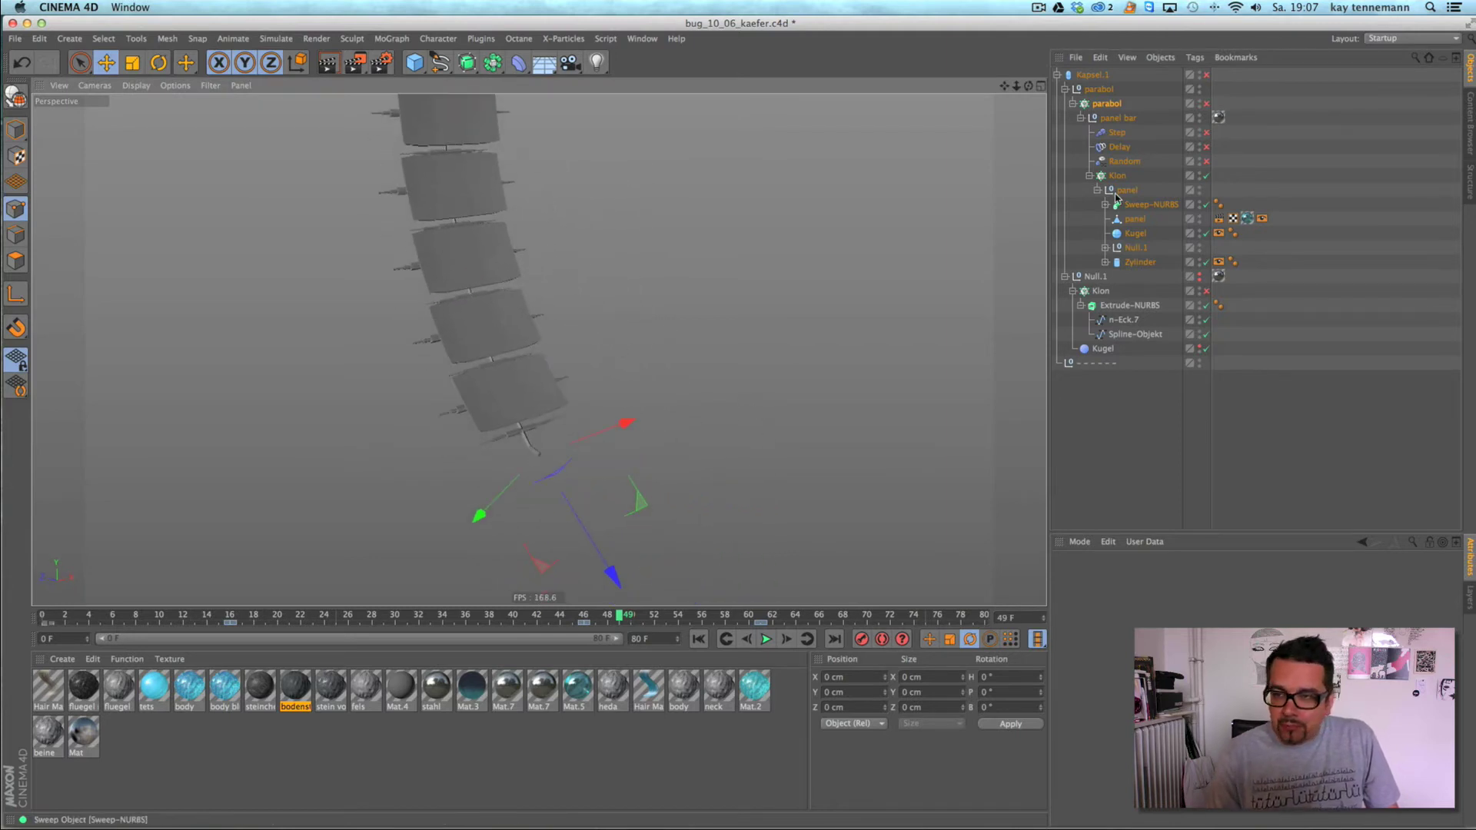
- Disable the panel bar's Klon cloner and copy its panel group into a new project
click(1205, 176)
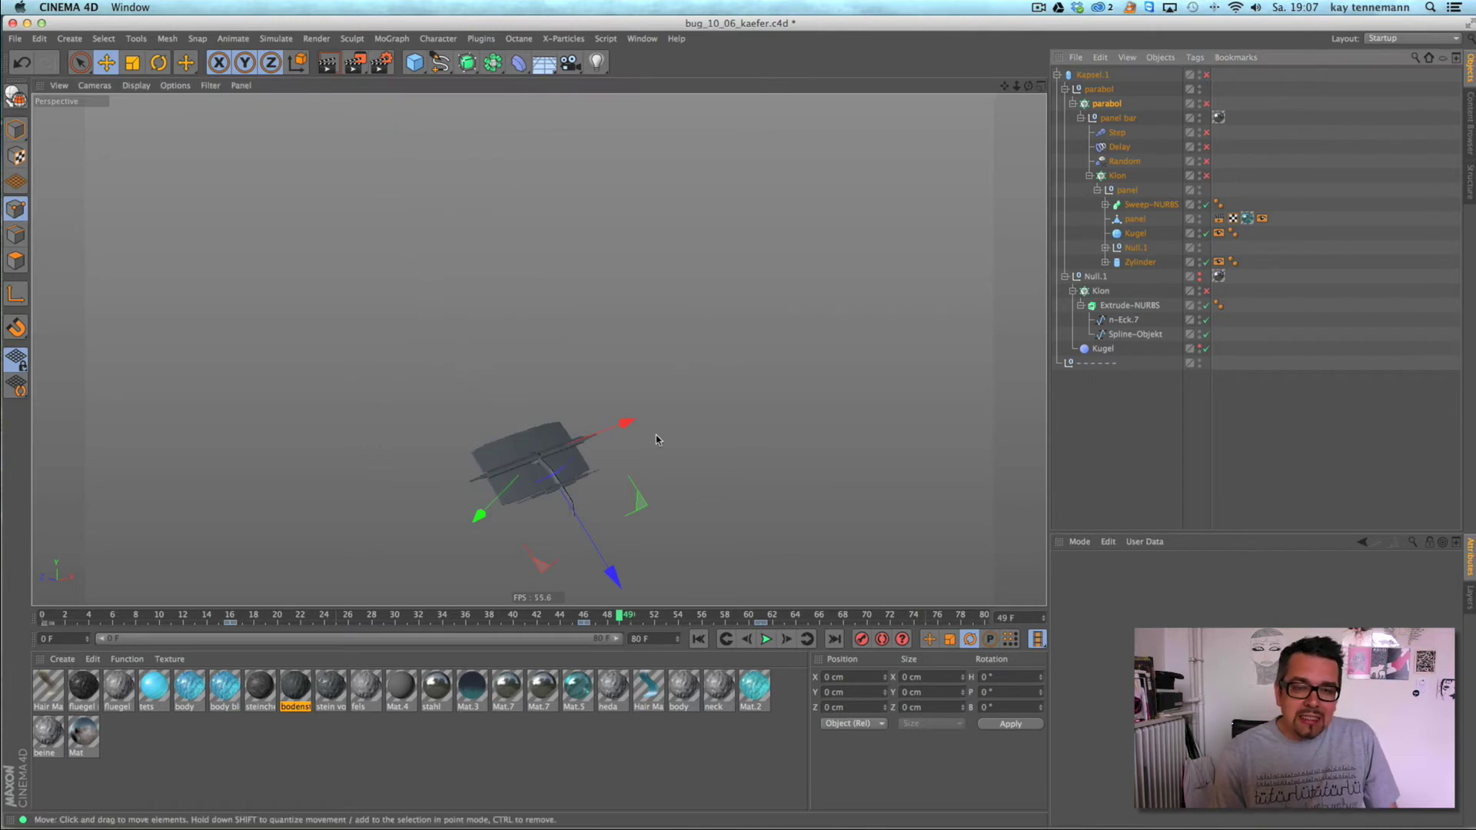
alt+drag(533, 482, 676, 373)
click(1144, 191)
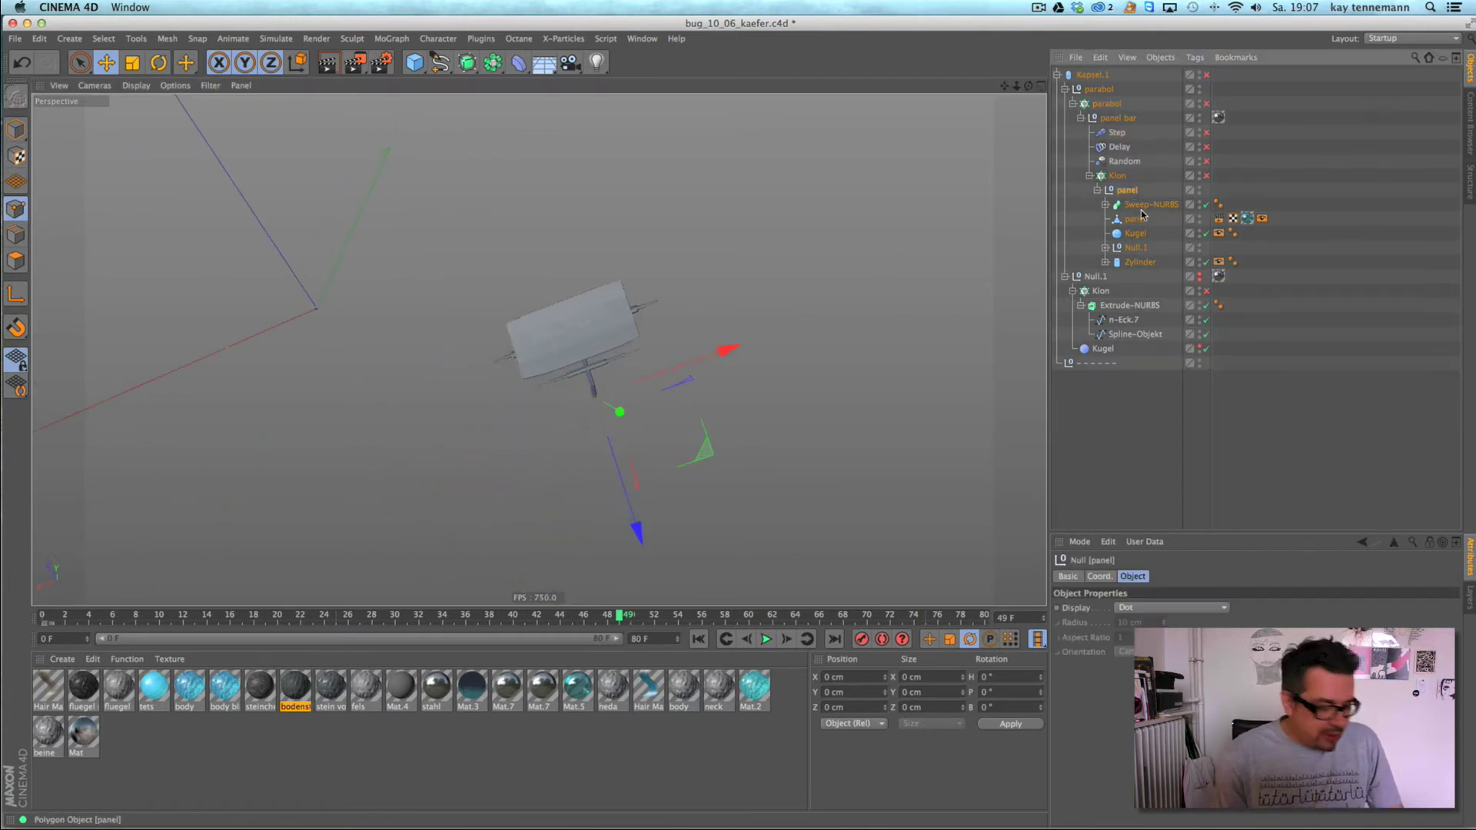
click(14, 39)
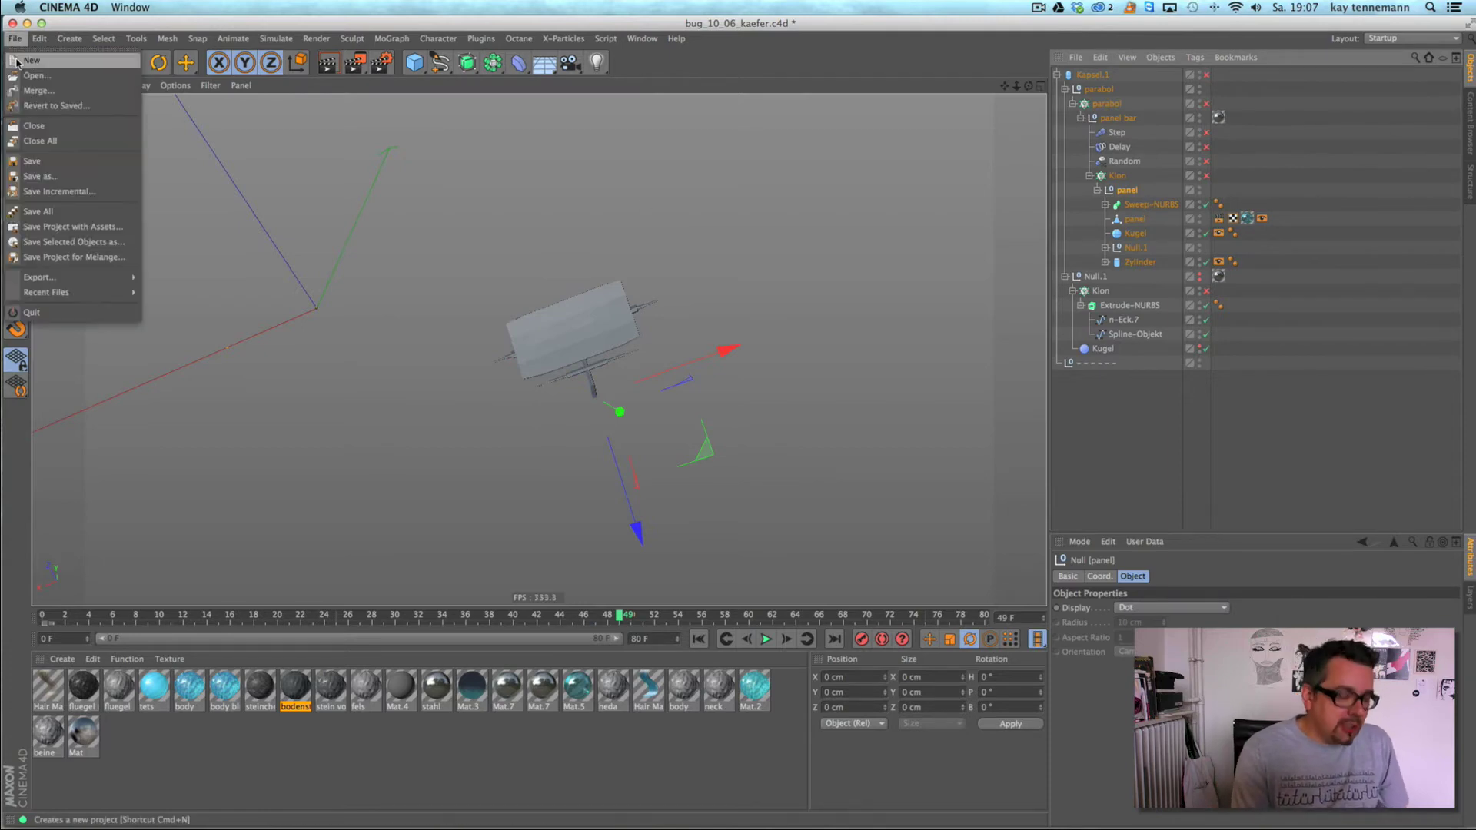
click(23, 49)
key(super+v)
click(849, 316)
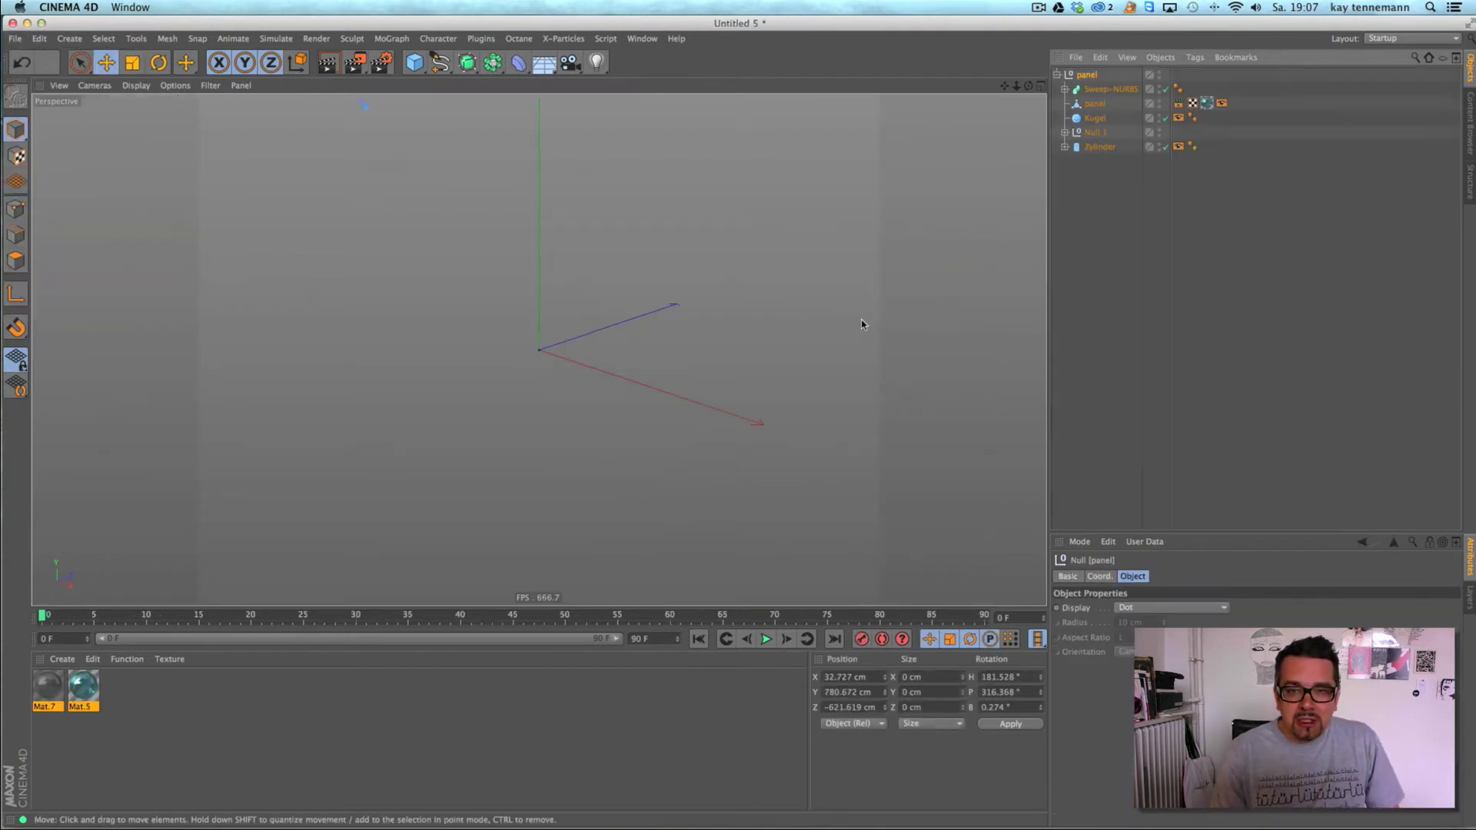
- Set the panel group's X, Y and Z position to 0 cm
click(59, 85)
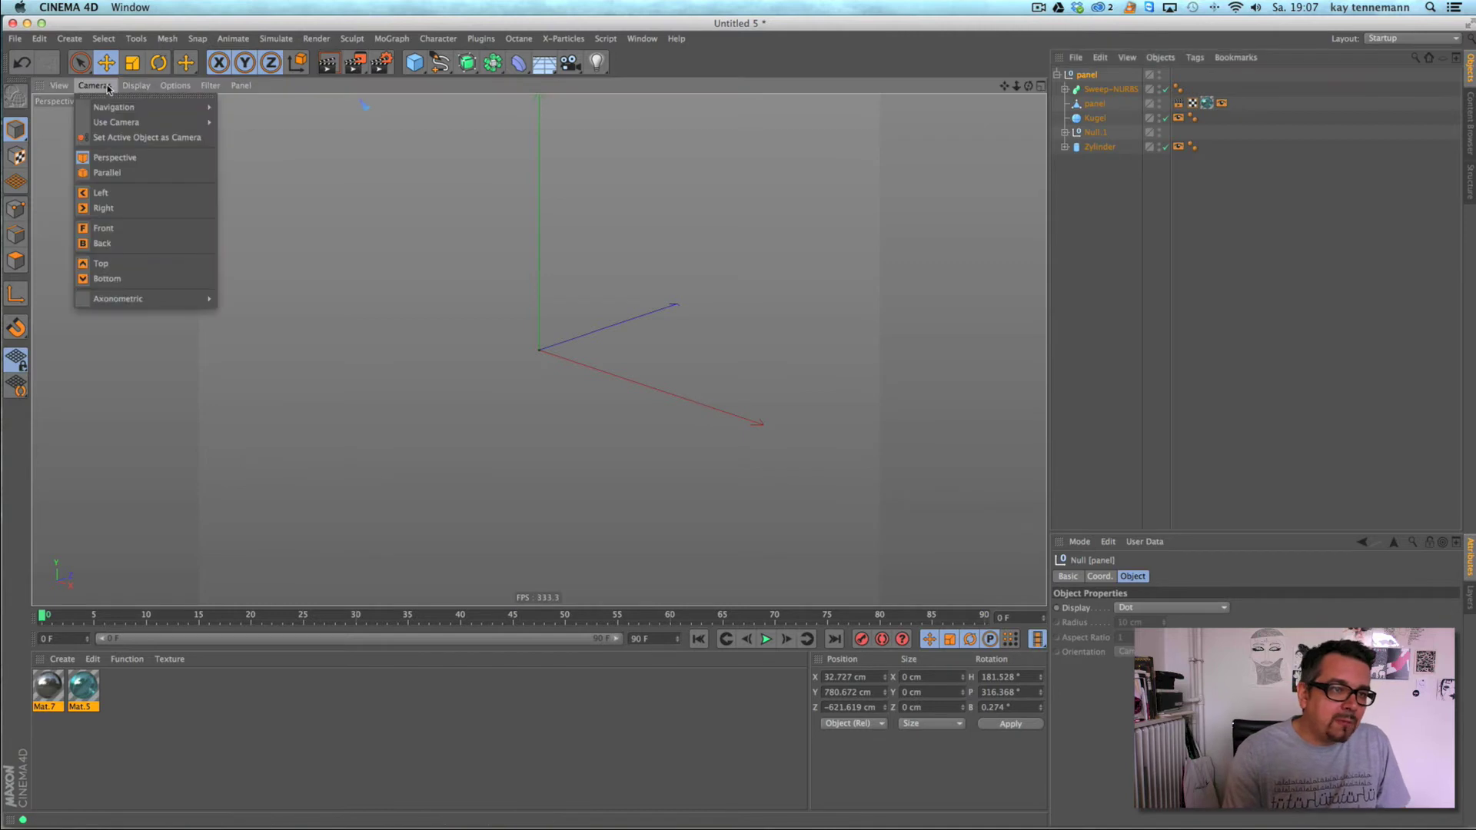
key(Escape)
click(862, 677)
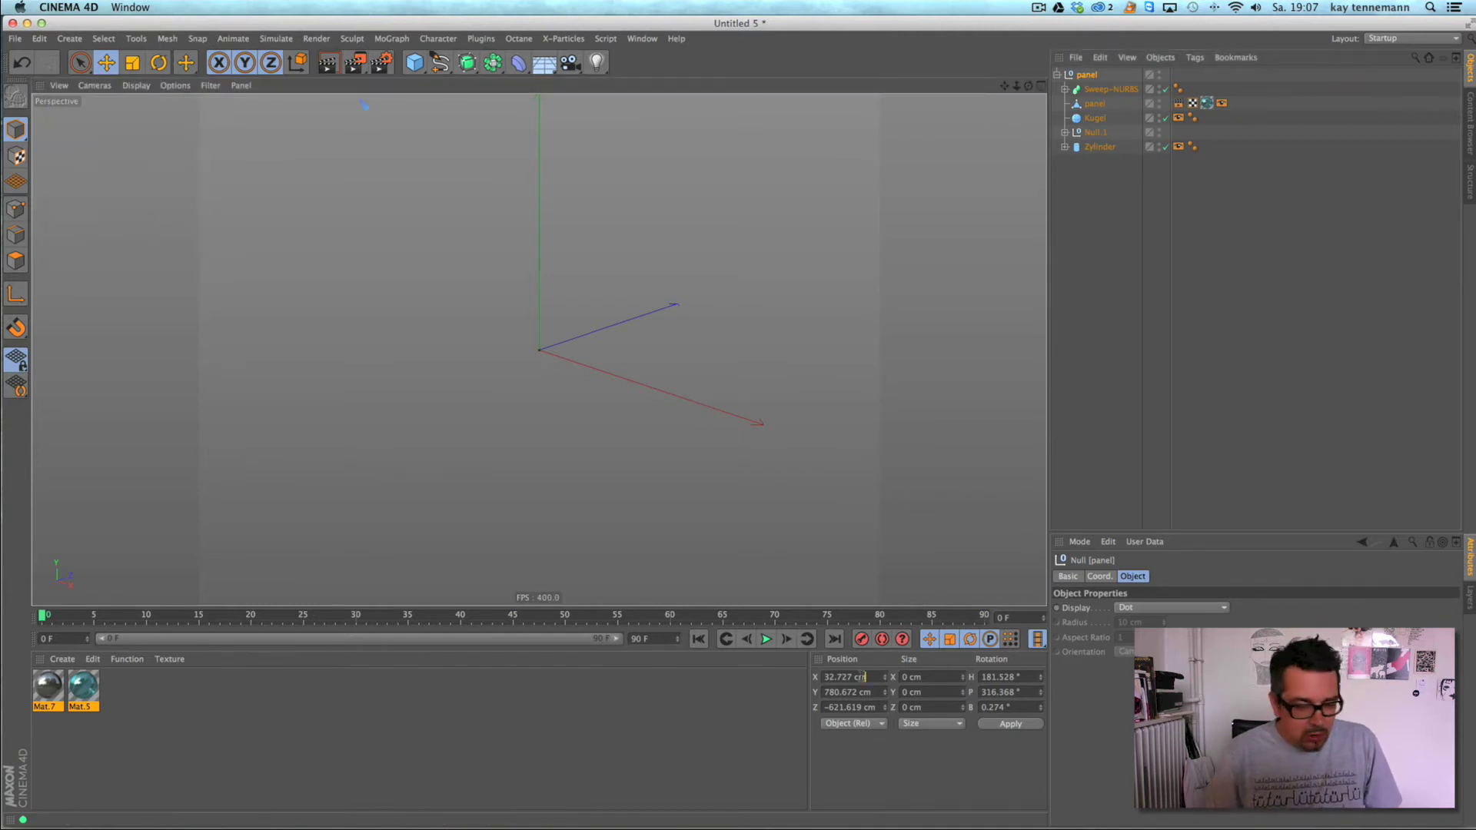
text(0)
key(Tab)
text(0)
key(Tab)
text(0)
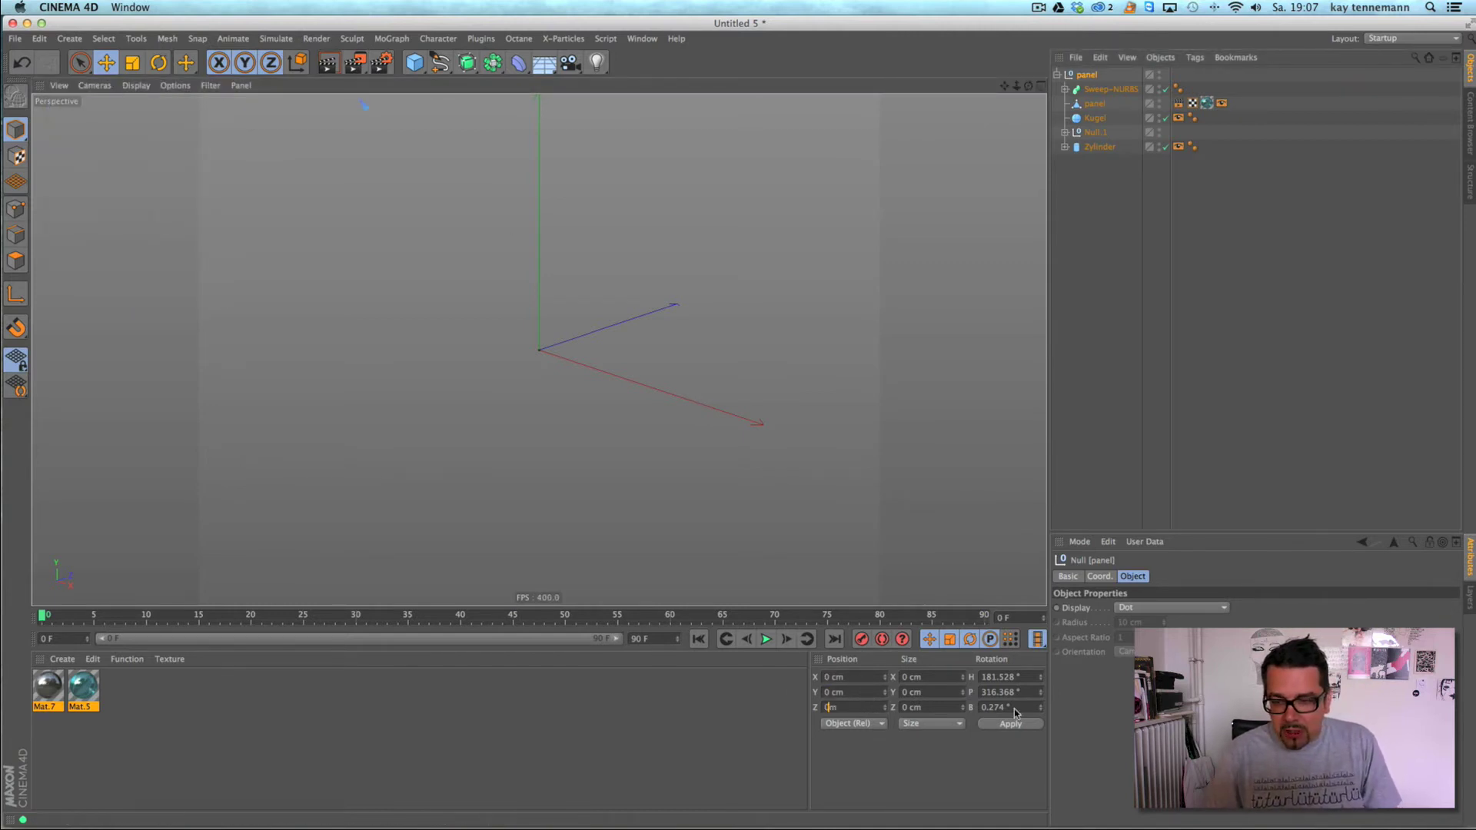
- Set the panel group's H, P and B rotation to 0° and apply the coordinates
drag(1019, 706, 980, 706)
text(0)
key(shift+Tab)
text(0)
key(shift+Tab)
text(0)
click(996, 723)
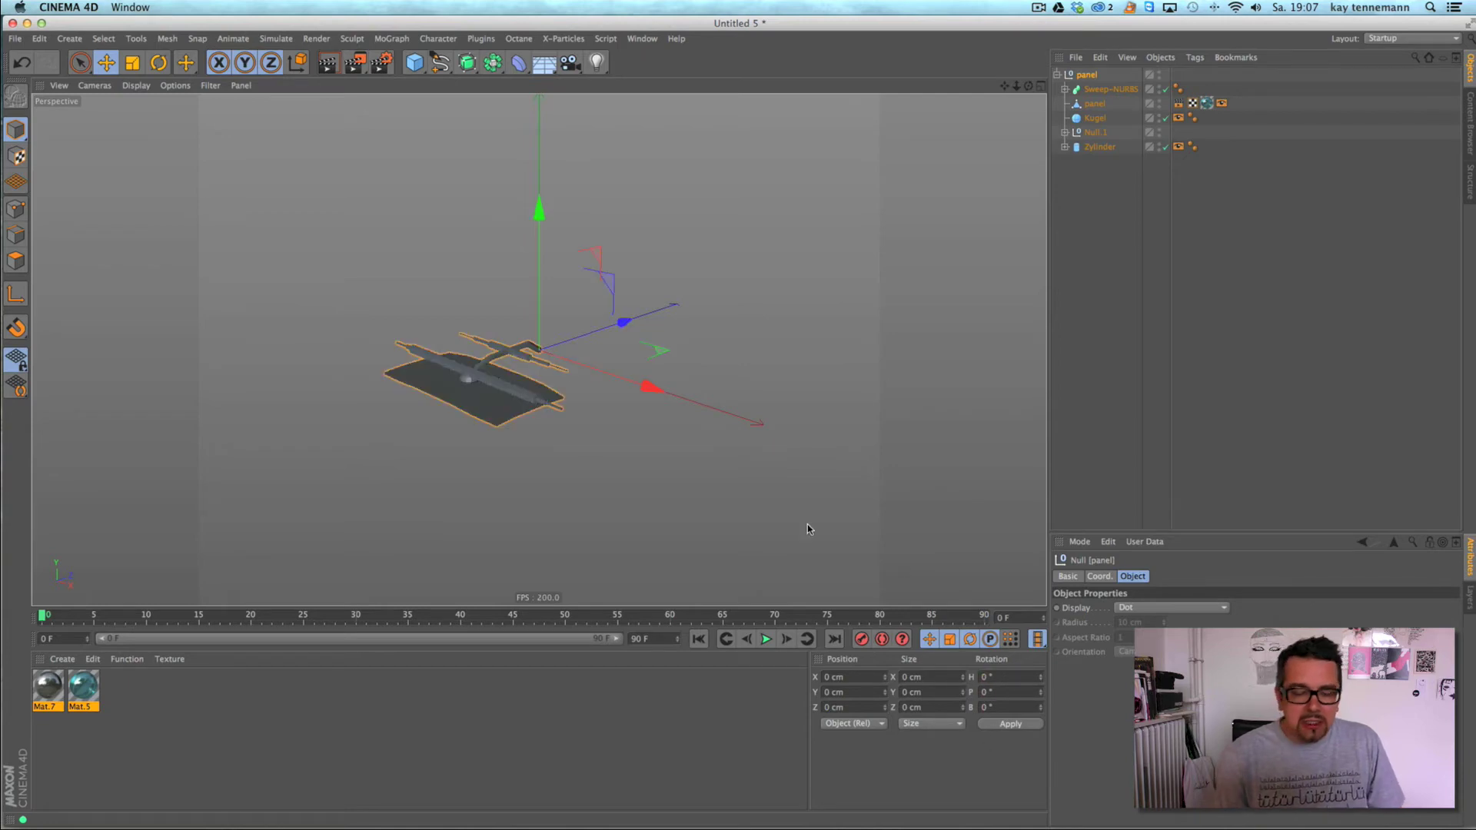
- Set the panel group's pitch rotation to 90° and rotate it further on the same axis to about 231°
alt+right_drag(538, 420, 610, 393)
alt+middle_drag(610, 394, 646, 469)
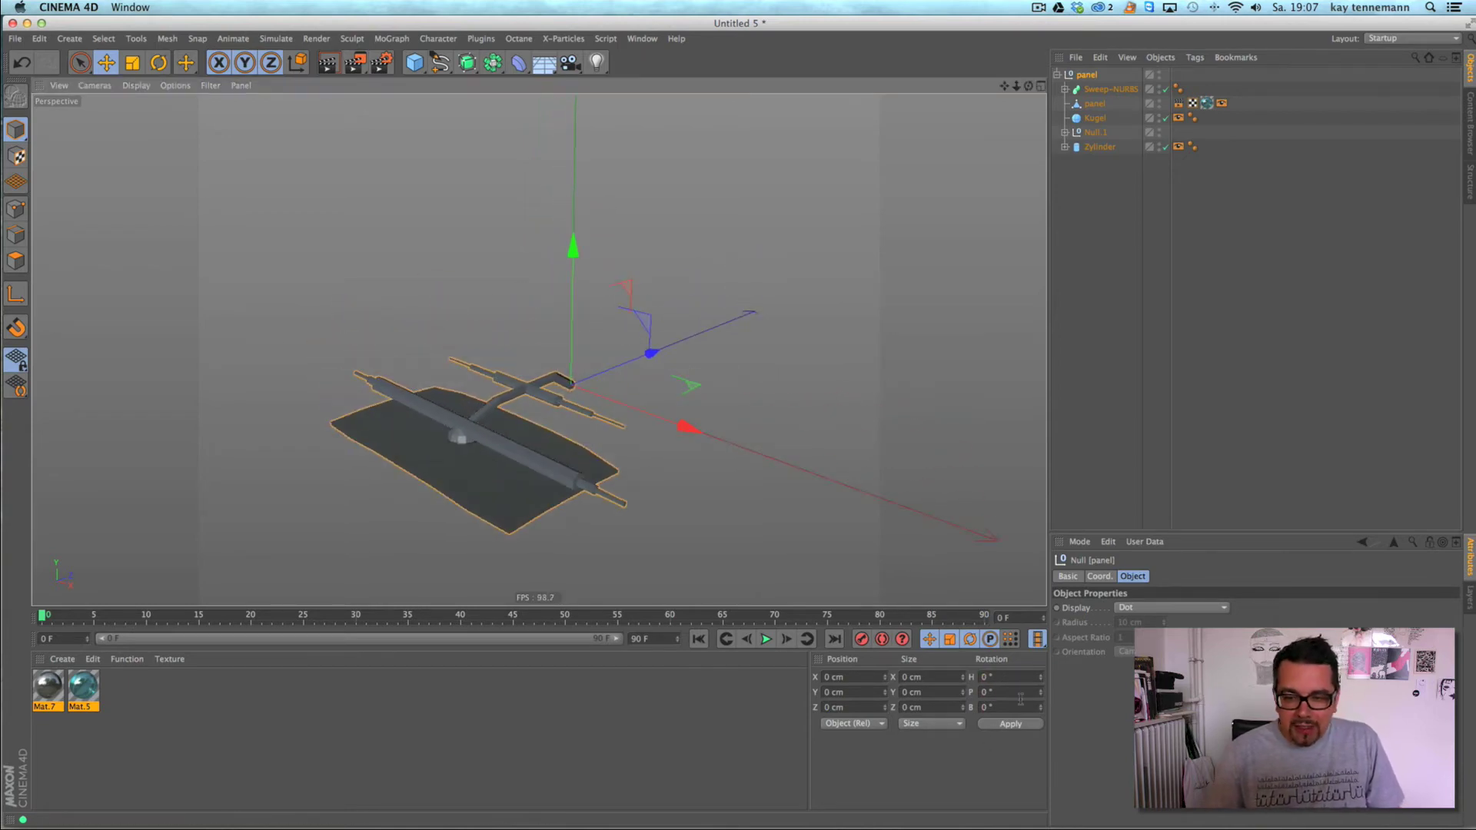
drag(998, 691, 919, 702)
text(90)
key(Return)
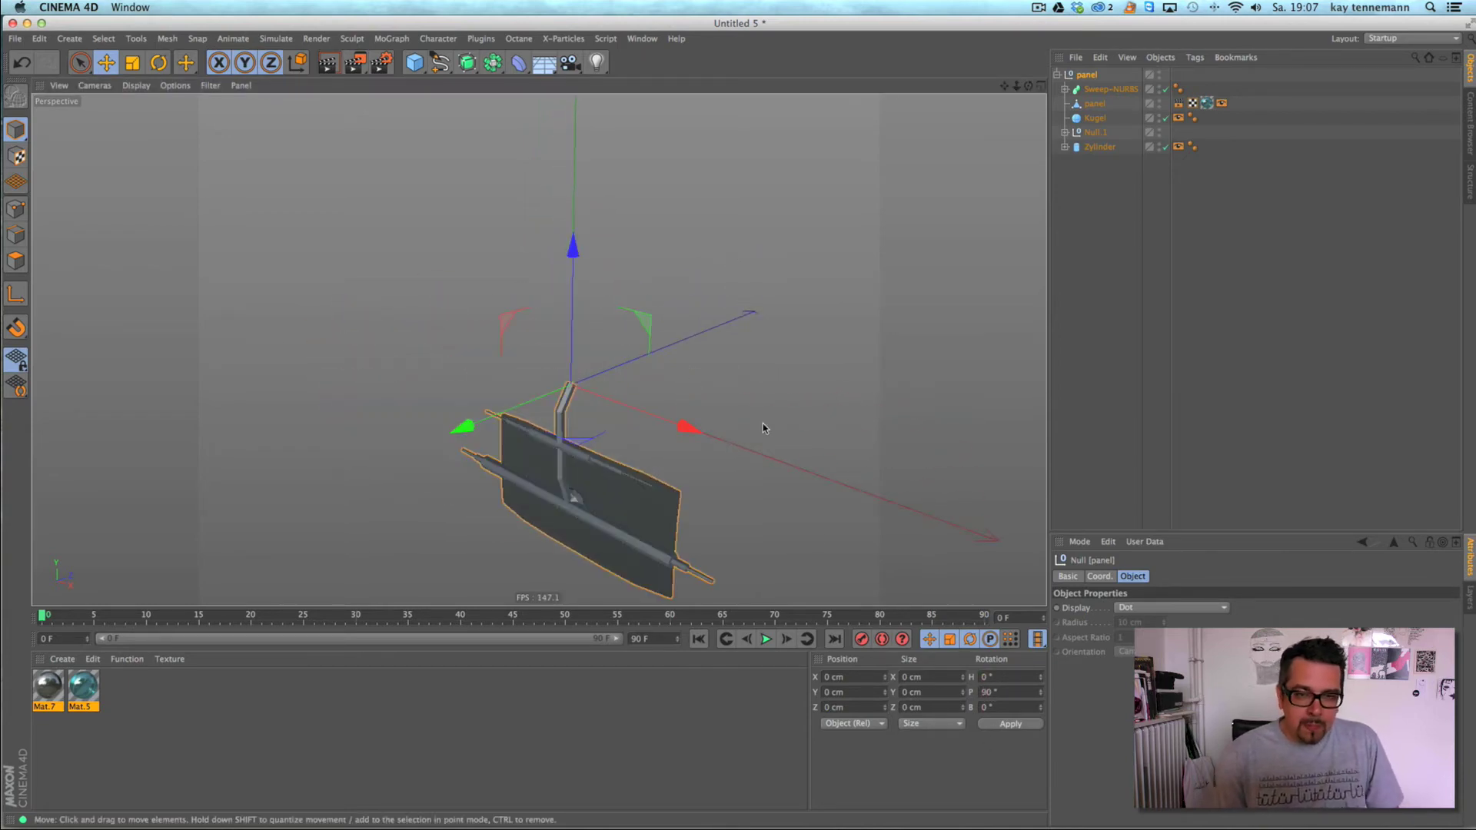
key(r)
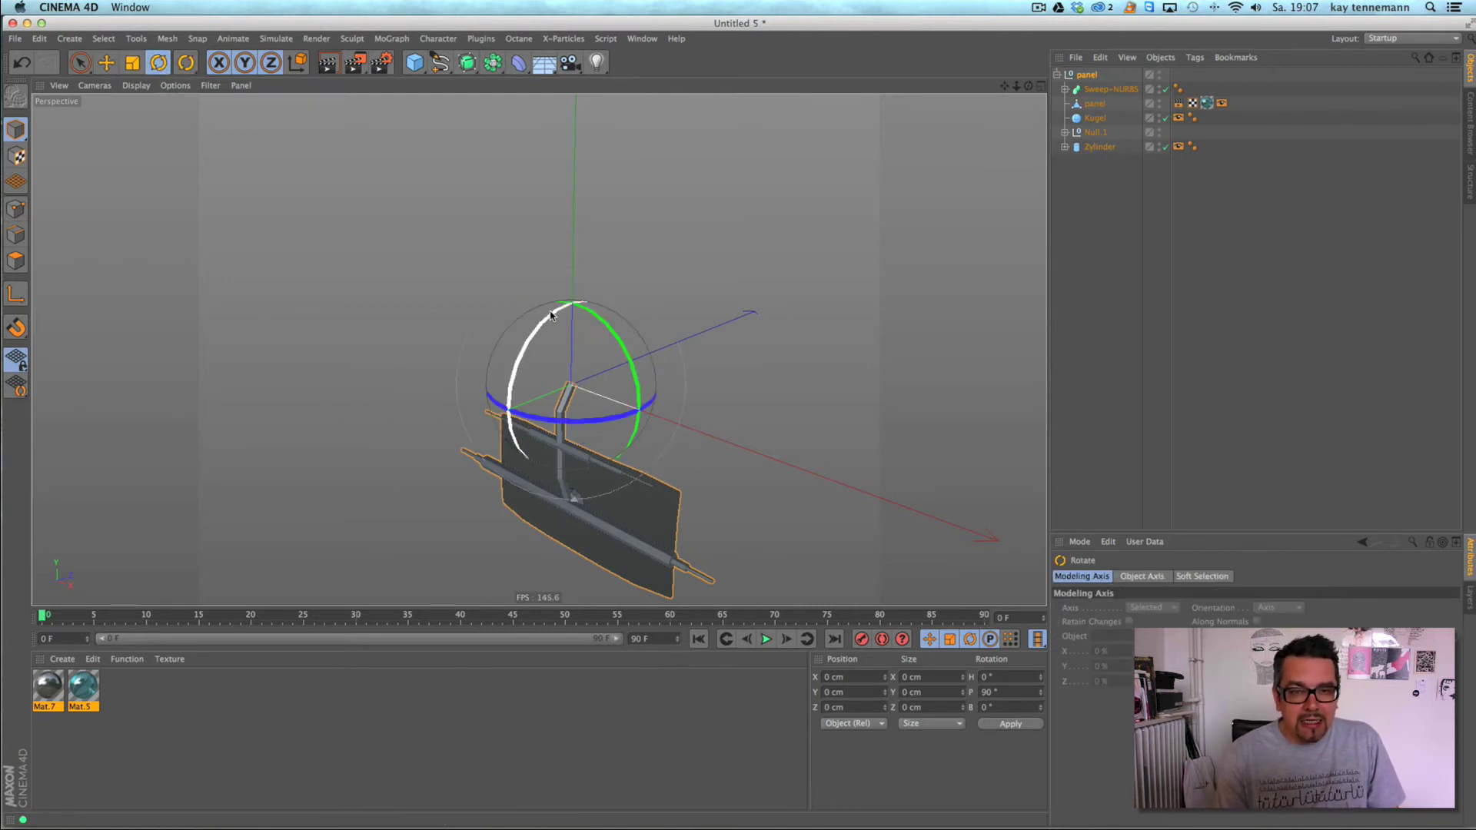
drag(540, 317, 524, 581)
- Expand the Zylinder and Null.1 groups to examine their nested cylinders and the Spherify deformer's settings
alt+drag(606, 420, 474, 445)
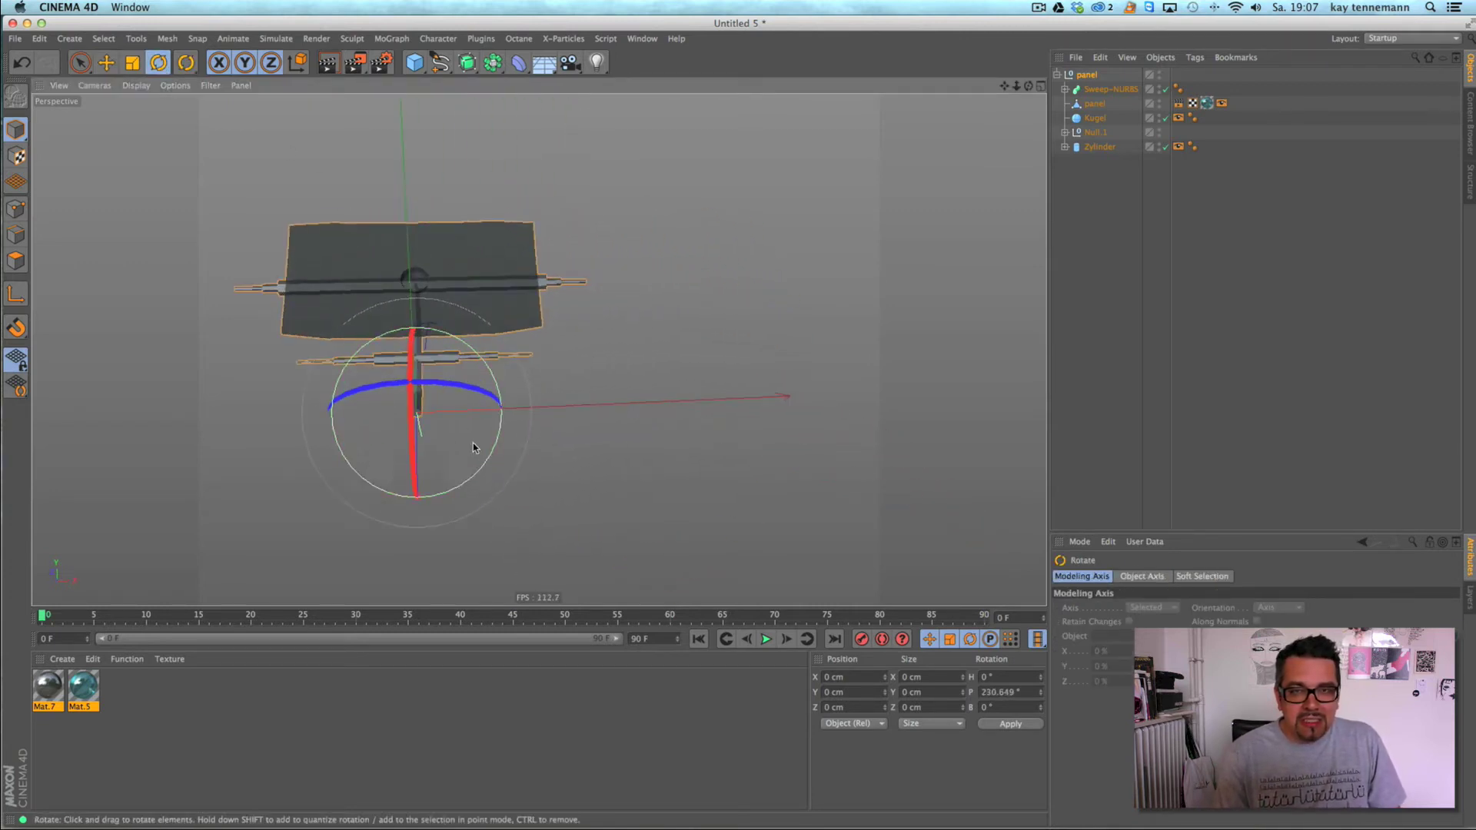
alt+middle_drag(474, 445, 717, 477)
scroll(638, 453, up, 7)
scroll(662, 405, down, 3)
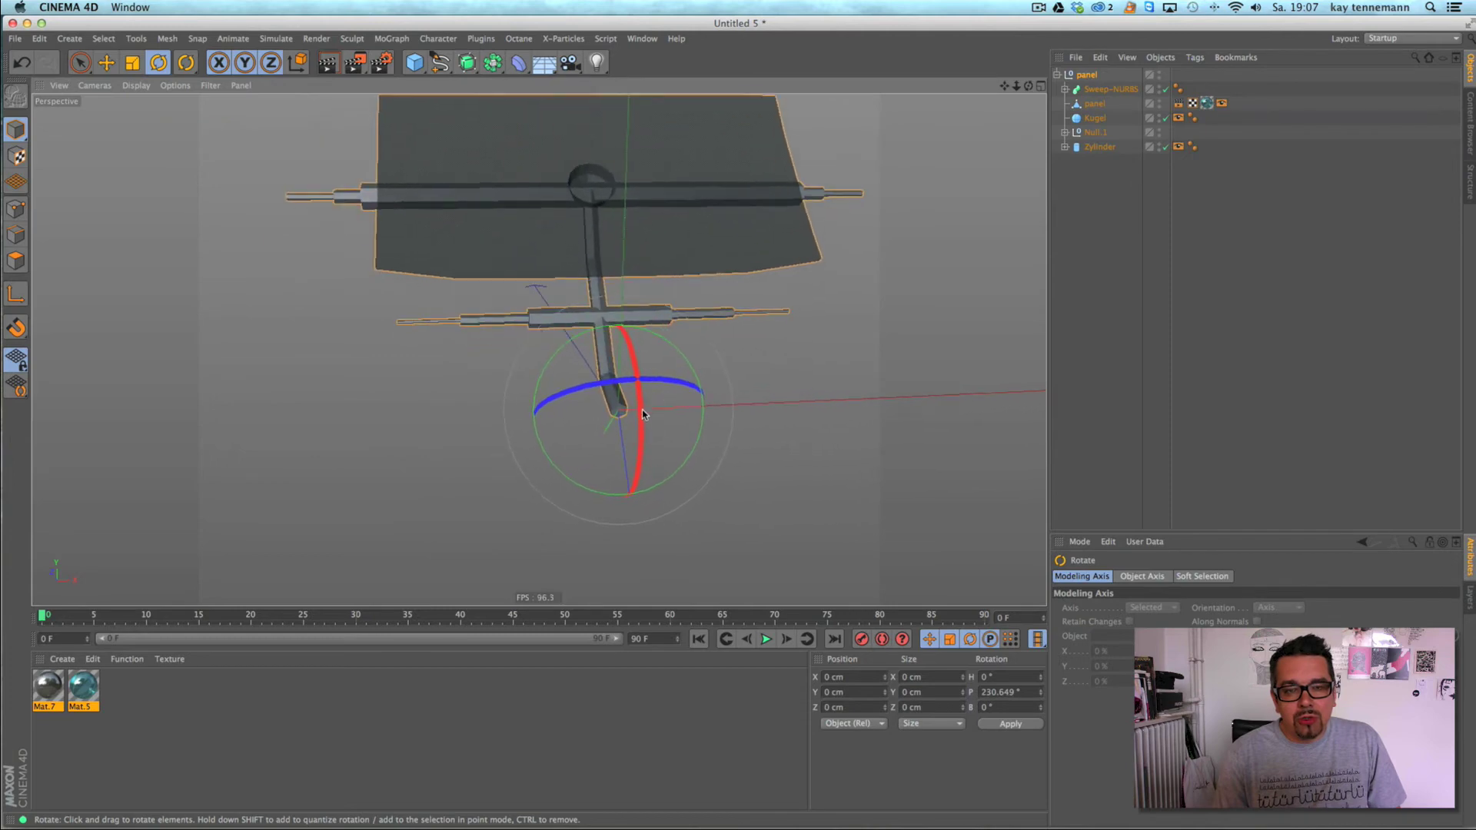
alt+middle_drag(645, 413, 536, 460)
alt+drag(536, 459, 574, 410)
click(1065, 147)
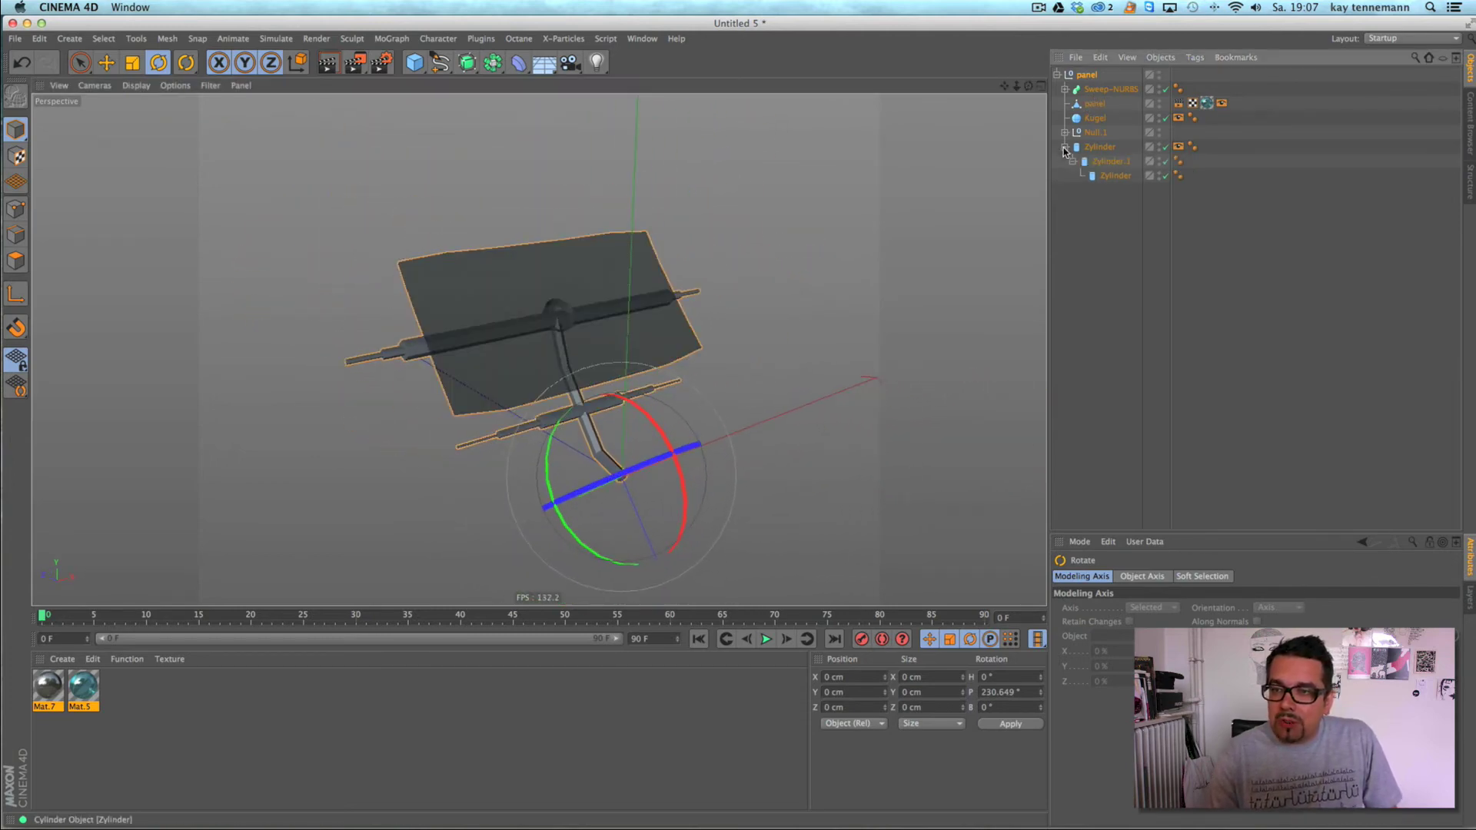
click(1065, 134)
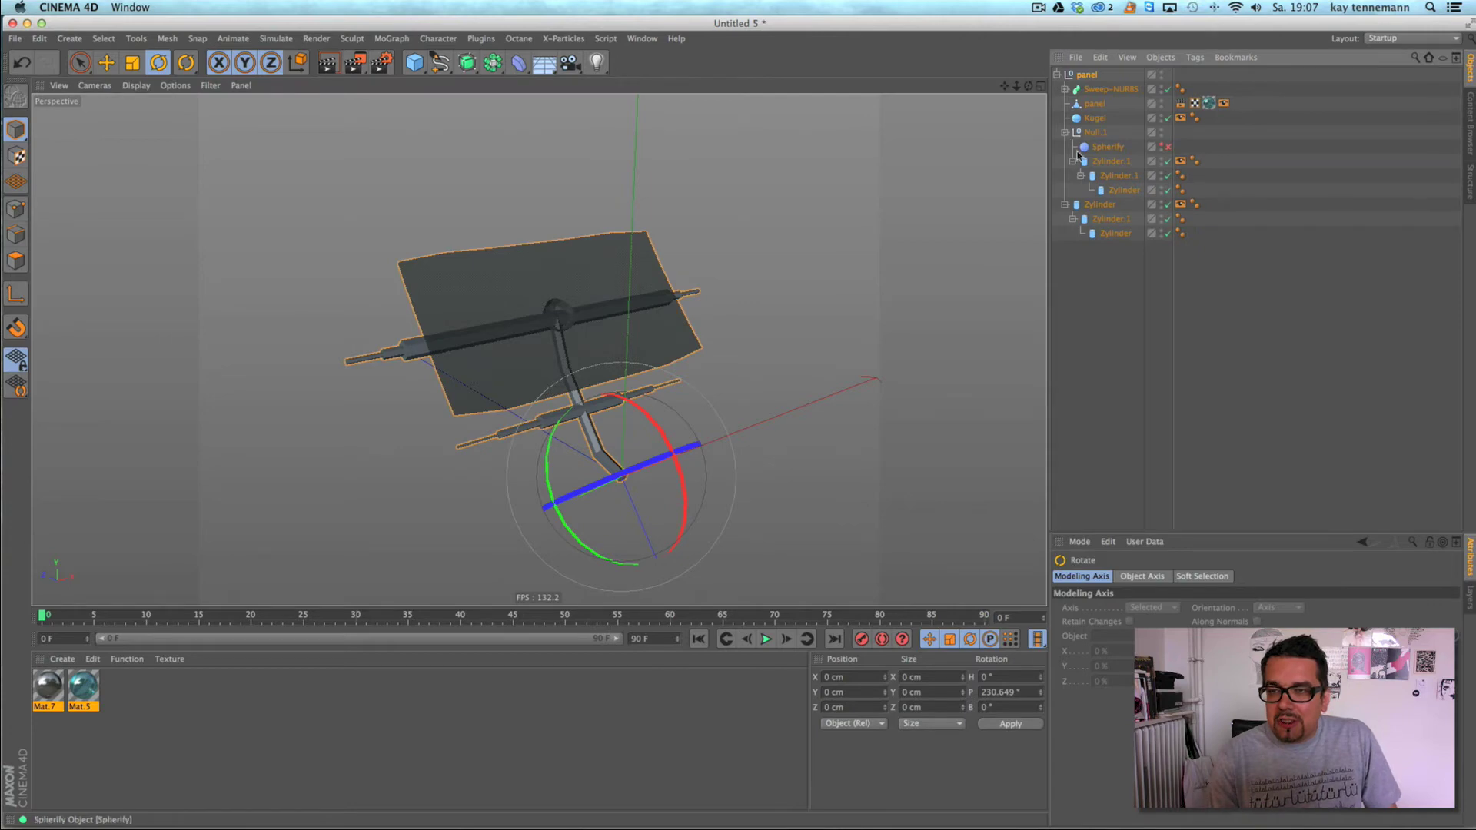
click(1117, 148)
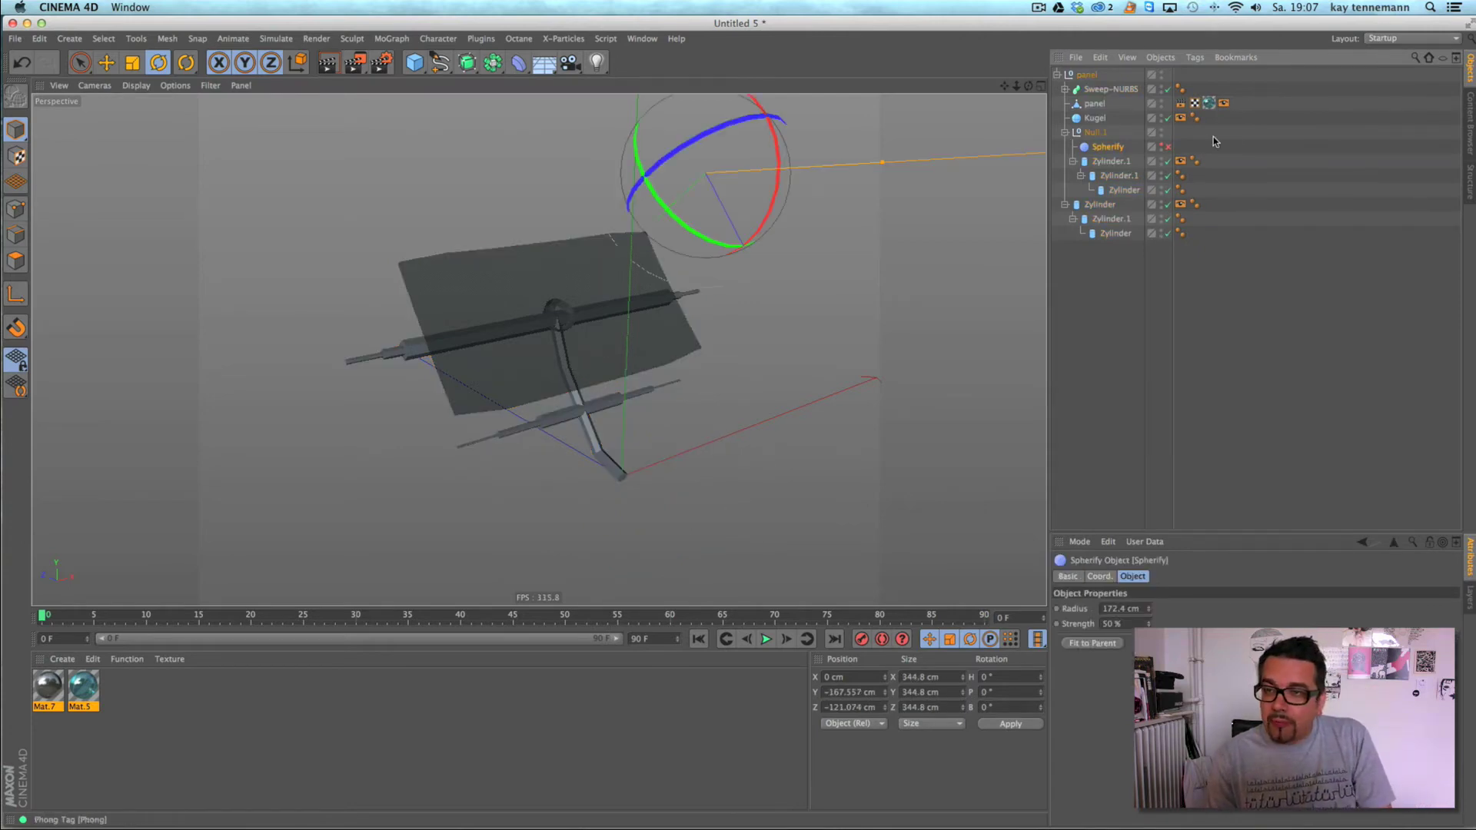
- Show the Kugel's display tag and scrub from frame 0 to 53 and back to 28 to examine the keyframed visibility
click(1180, 161)
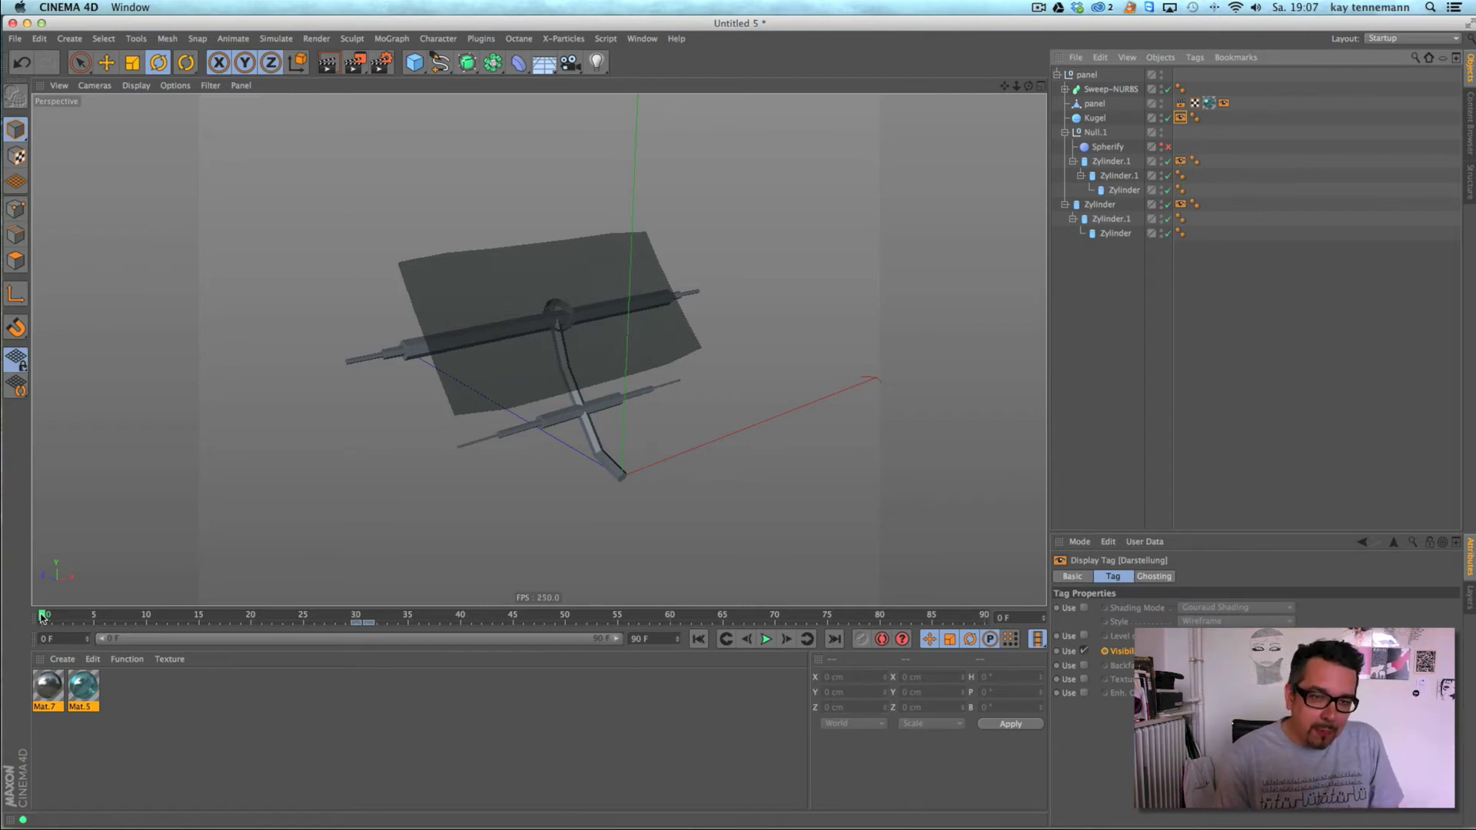
drag(42, 617, 96, 621)
drag(260, 625, 554, 661)
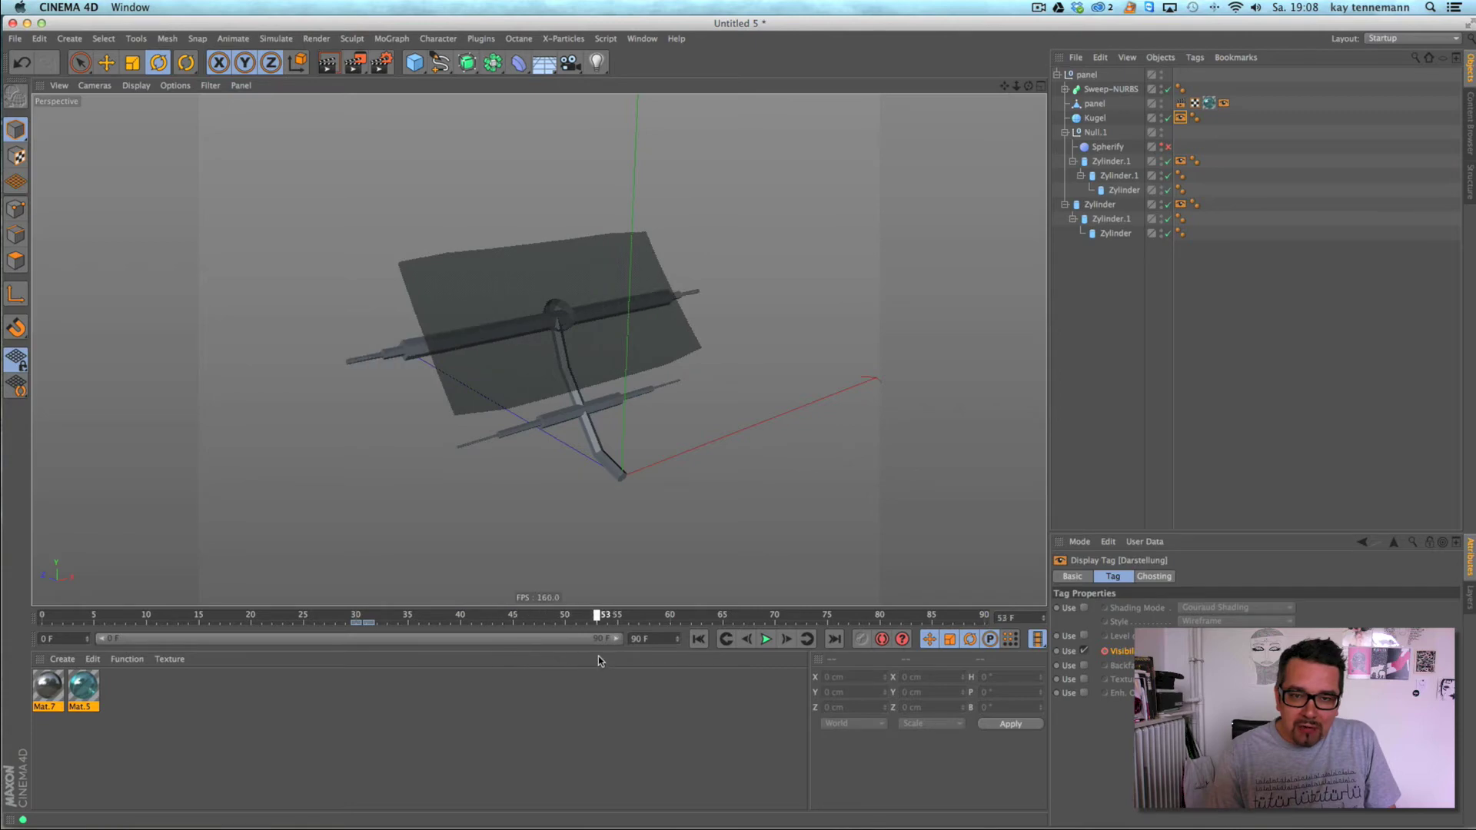
drag(653, 655, 333, 644)
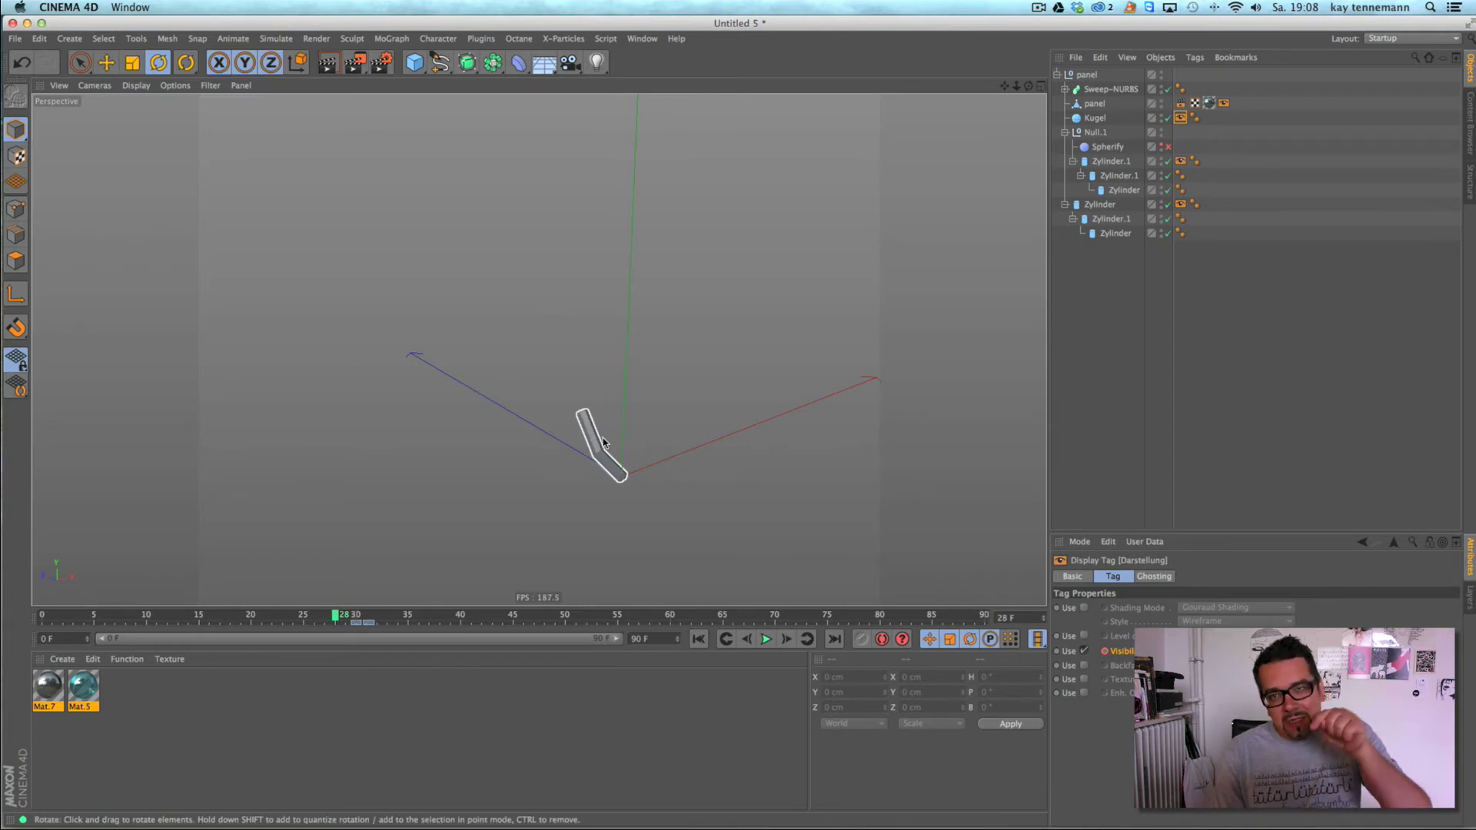
- Expand the Sweep-NURBS and check the properties of its Spline-Objekt path and n-Eck profile
click(1095, 90)
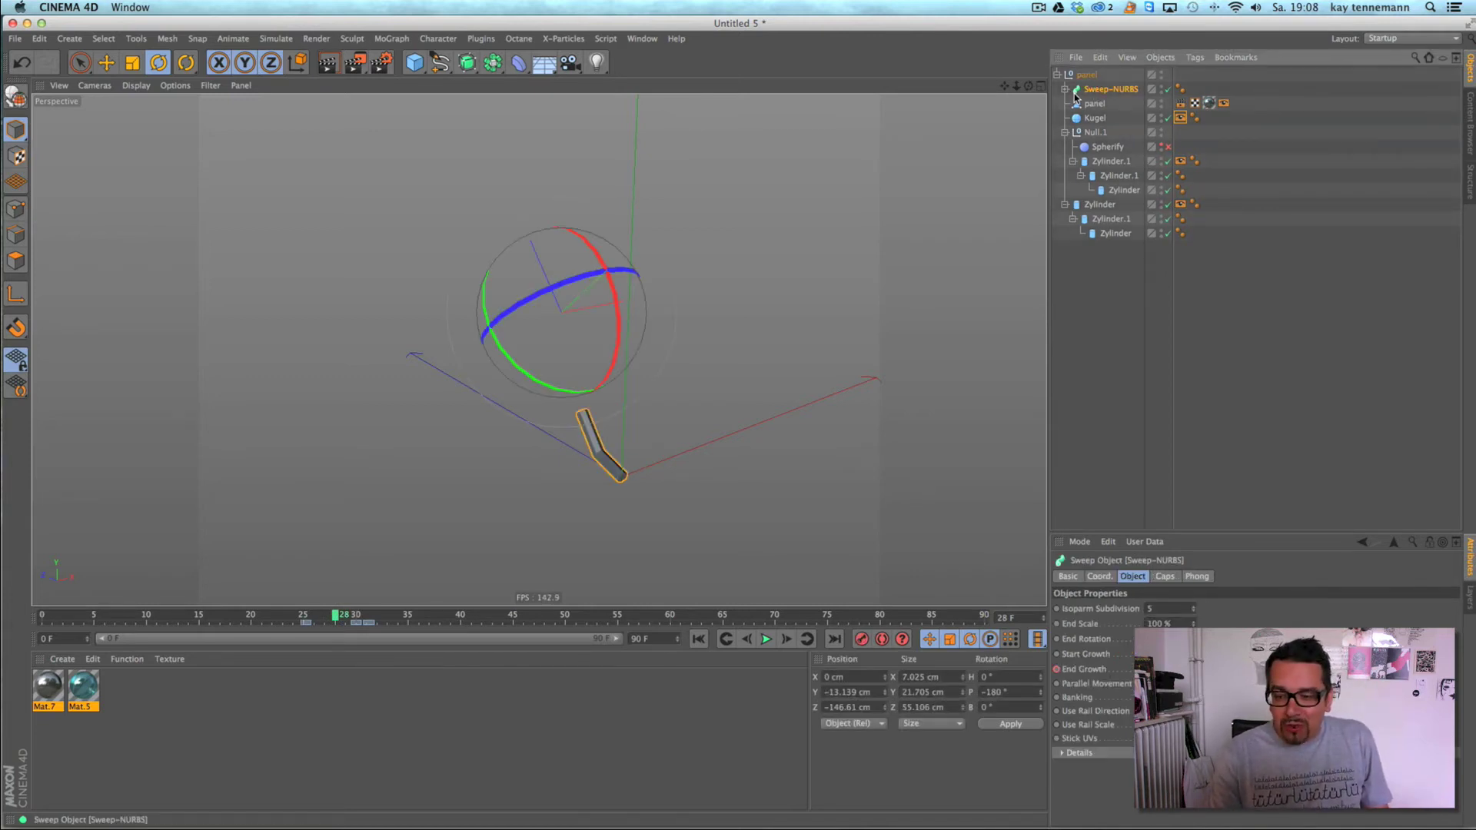
click(1064, 89)
click(1102, 118)
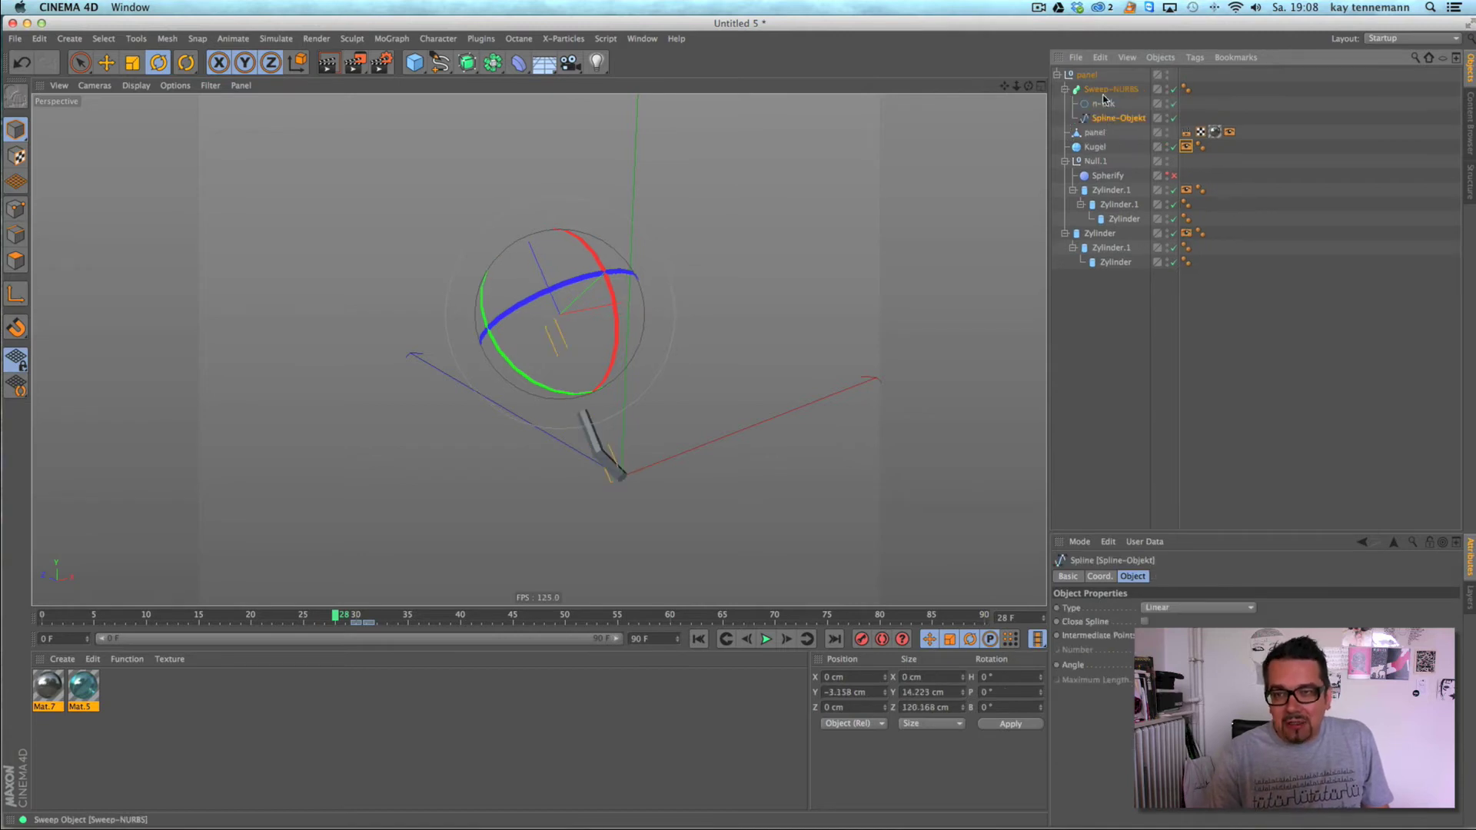
click(1100, 104)
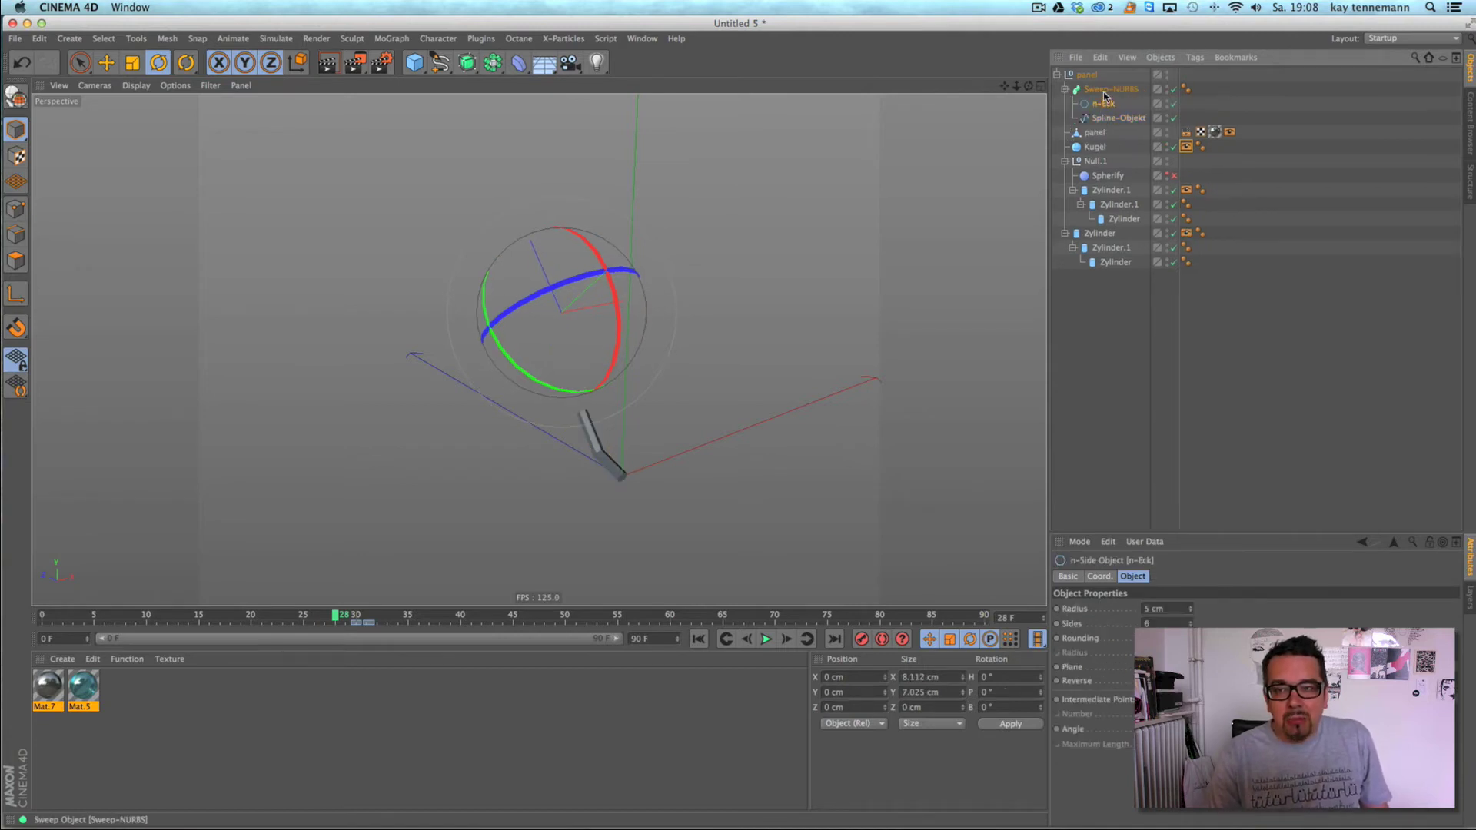
- Increase the End Growth of the Sweep-NURBS at frame 28 to extend the panel's support arm
click(1107, 90)
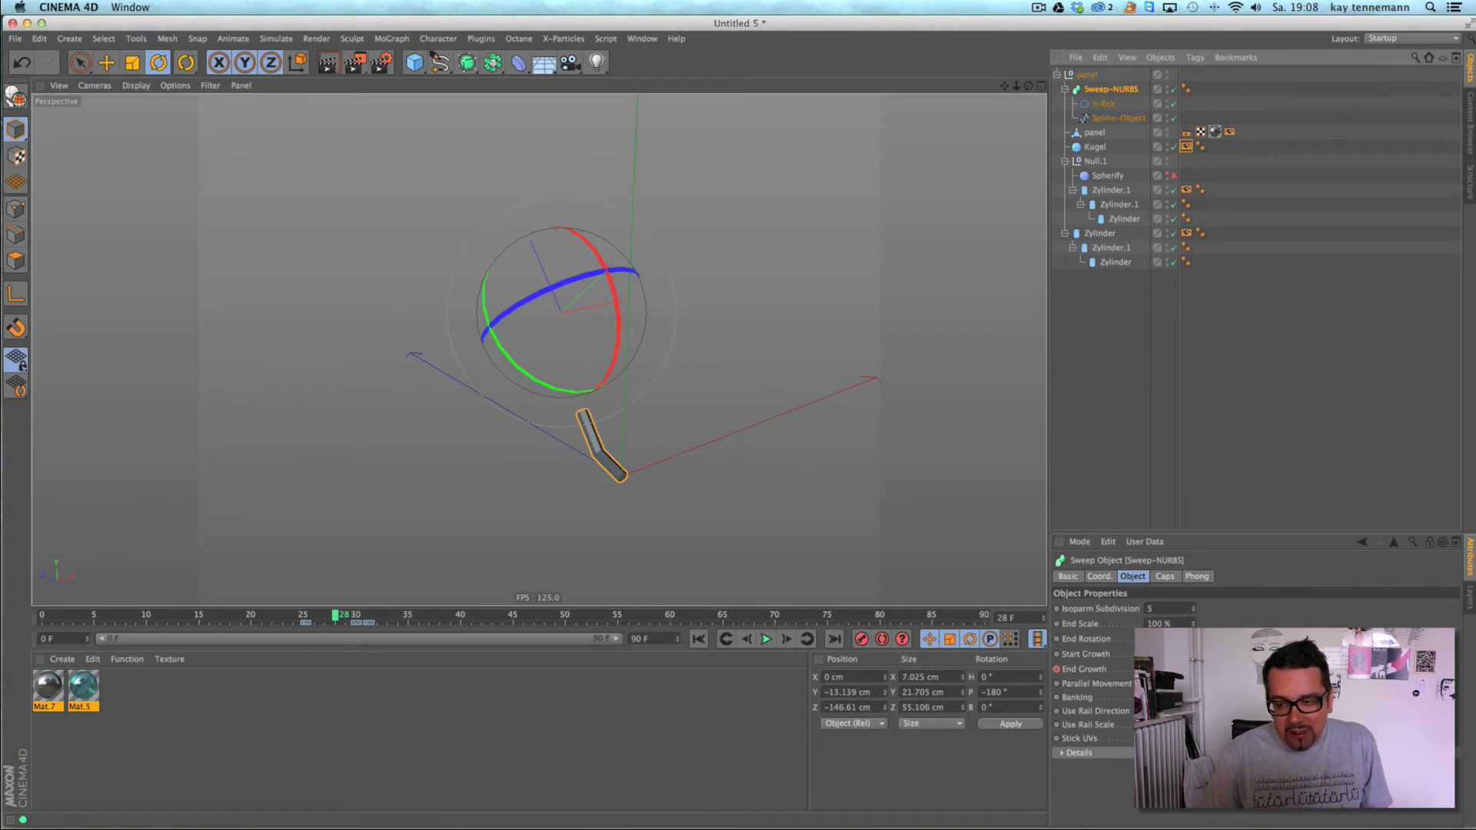
mouse_move(1189, 669)
mouse_down()
mouse_move(1183, 680)
mouse_move(1164, 502)
mouse_move(1176, 692)
mouse_move(1170, 560)
mouse_move(1169, 677)
mouse_move(1148, 548)
mouse_up()
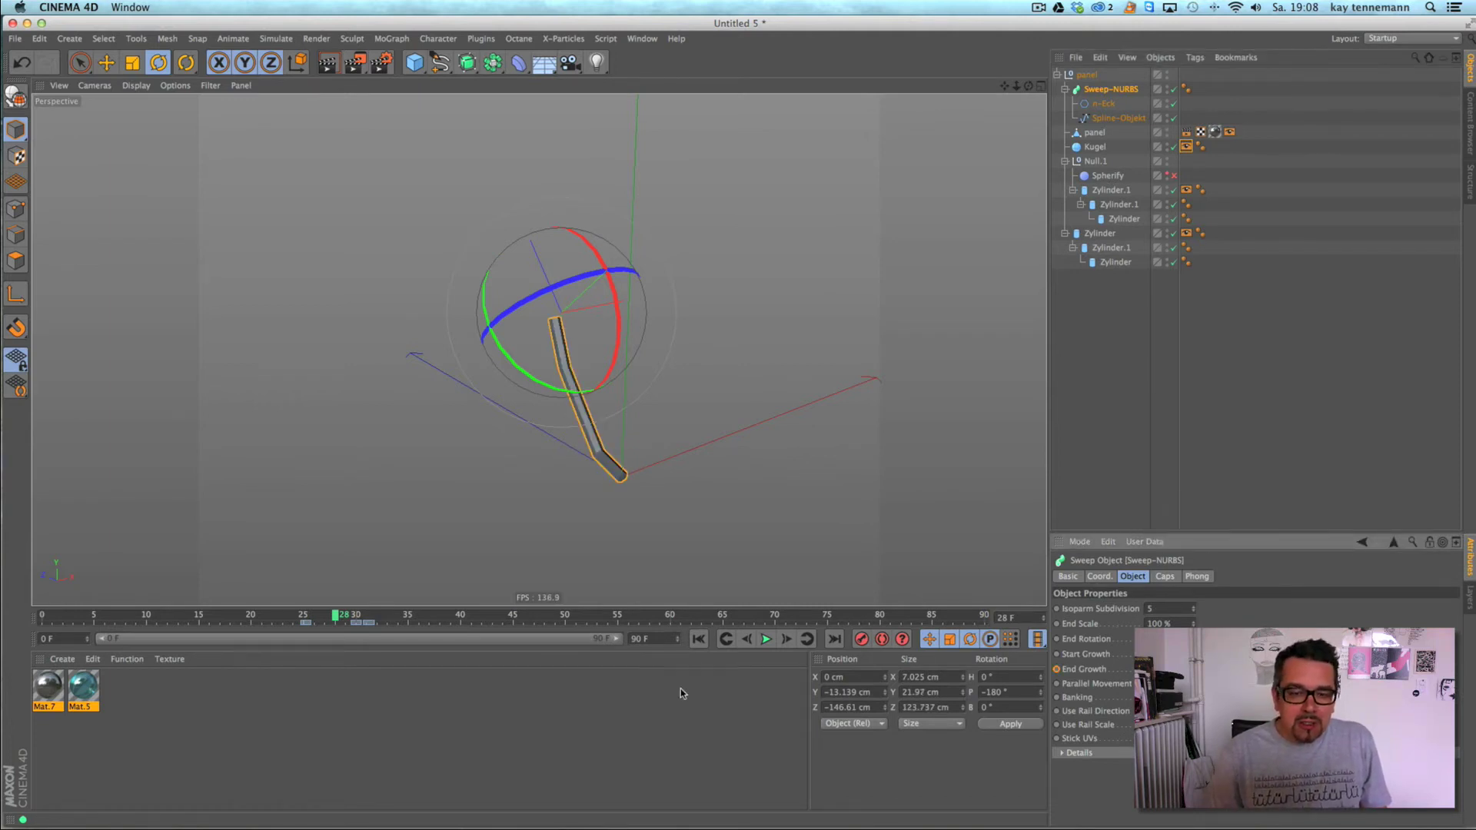
- Play the panel's animation from frame 0 and move to frame 32 to examine how the parts build up
key(shift+f)
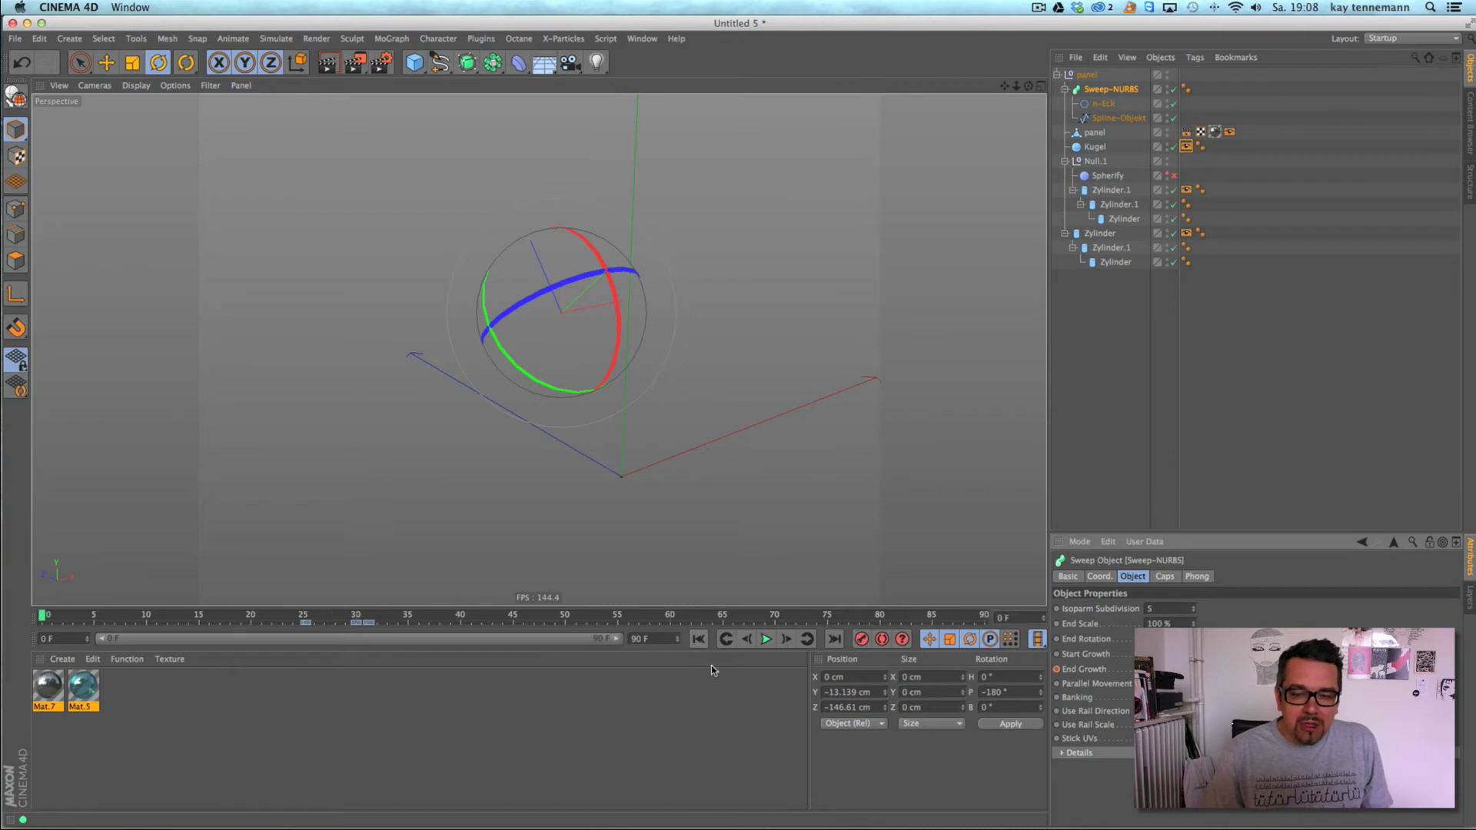
click(765, 638)
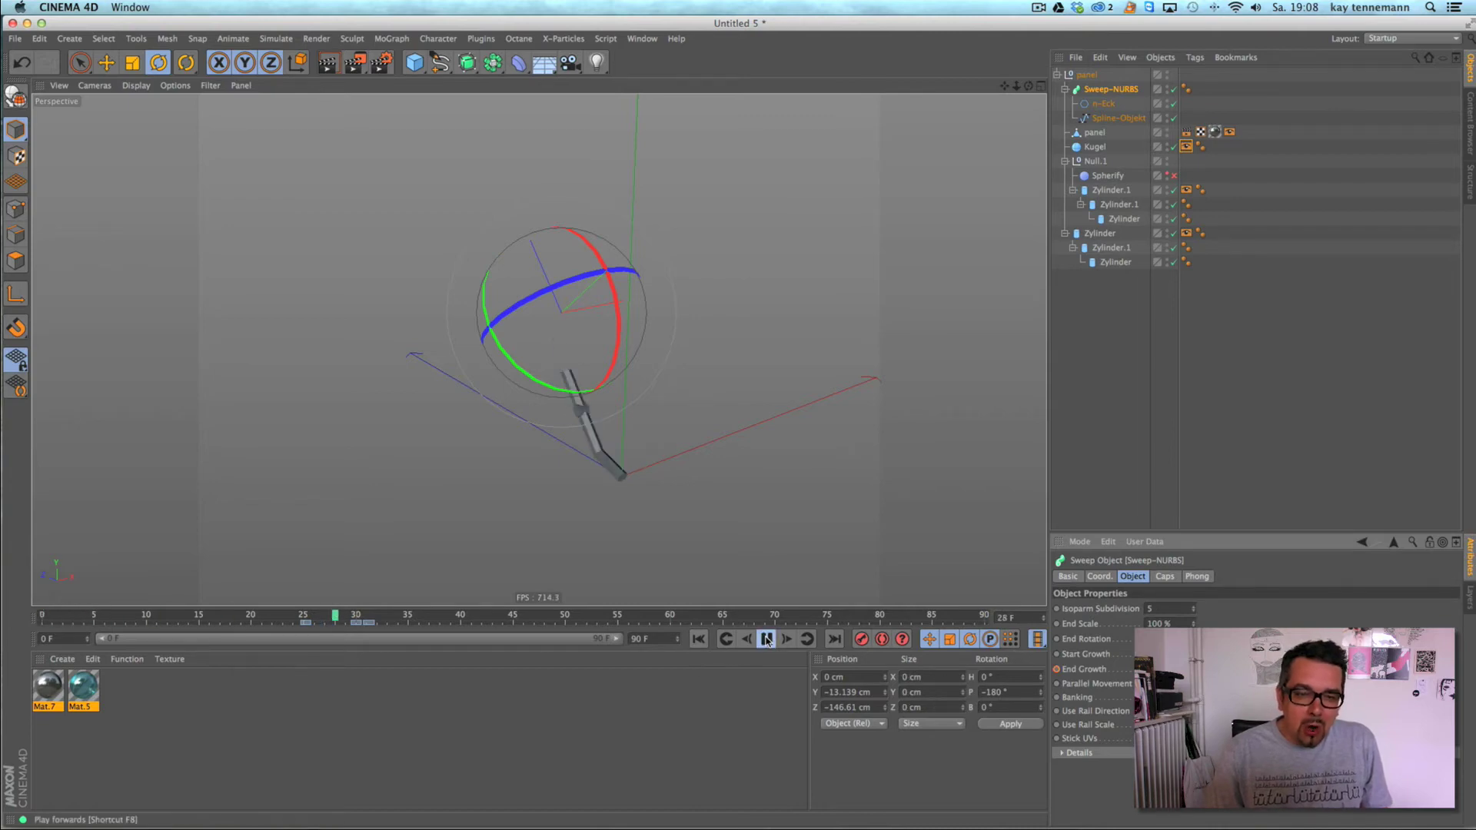
click(765, 639)
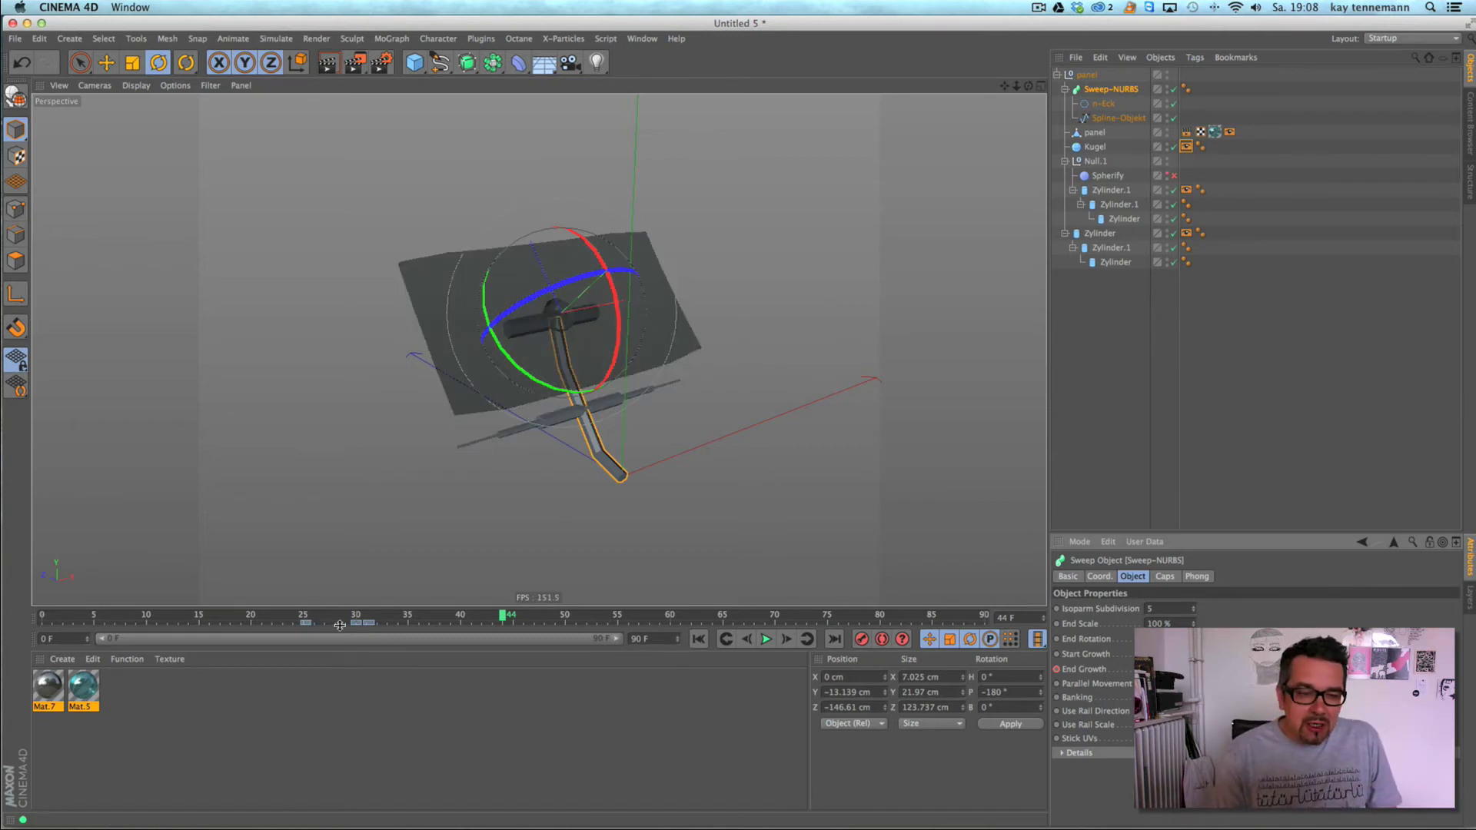
drag(484, 621, 376, 615)
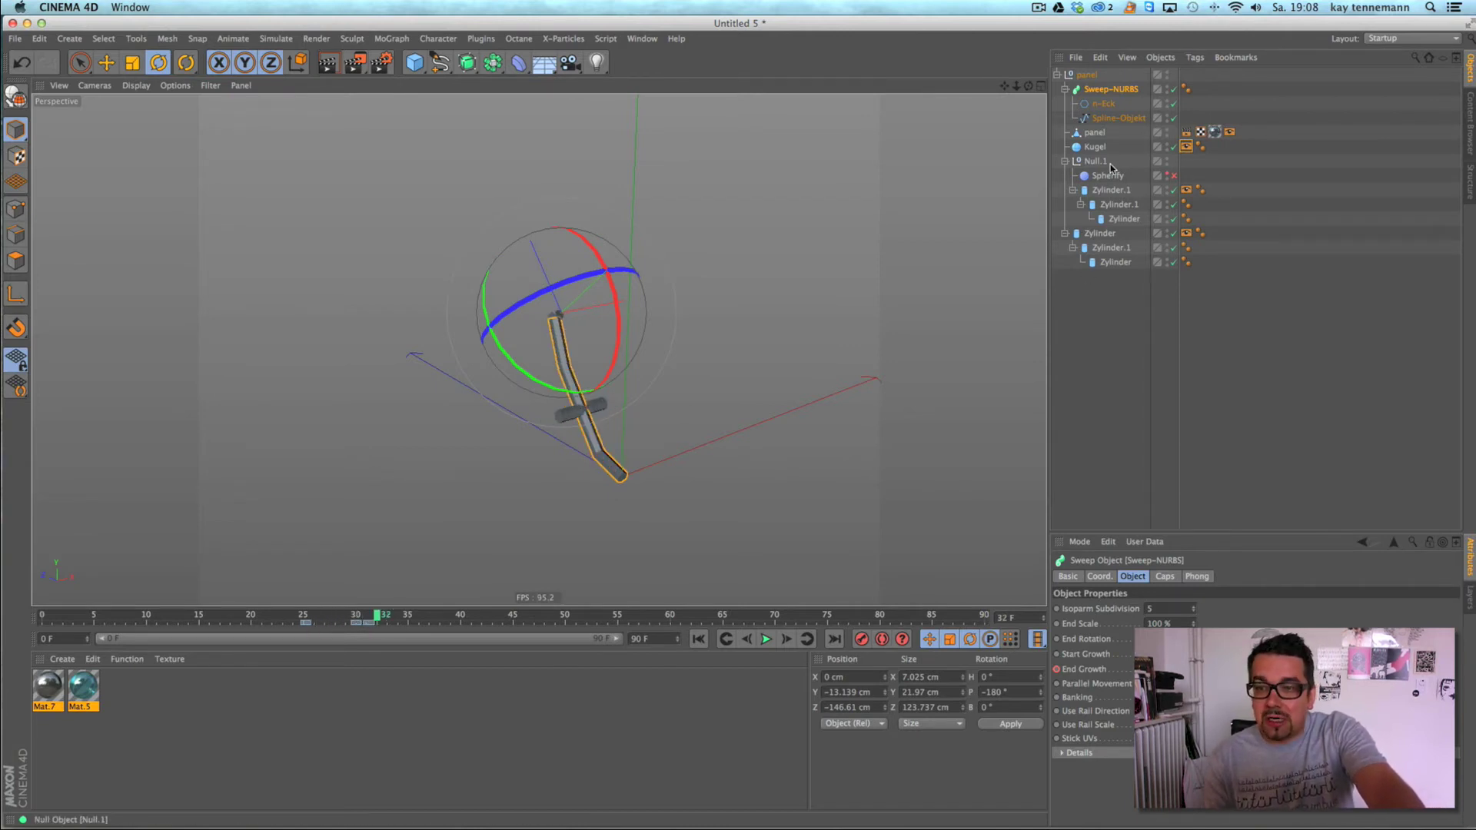
- Check the nested Zylinder objects and the parent's display tag, scrubbing between frames 28 and 33 to examine their keyframed heights and visibility
click(1109, 189)
click(1104, 235)
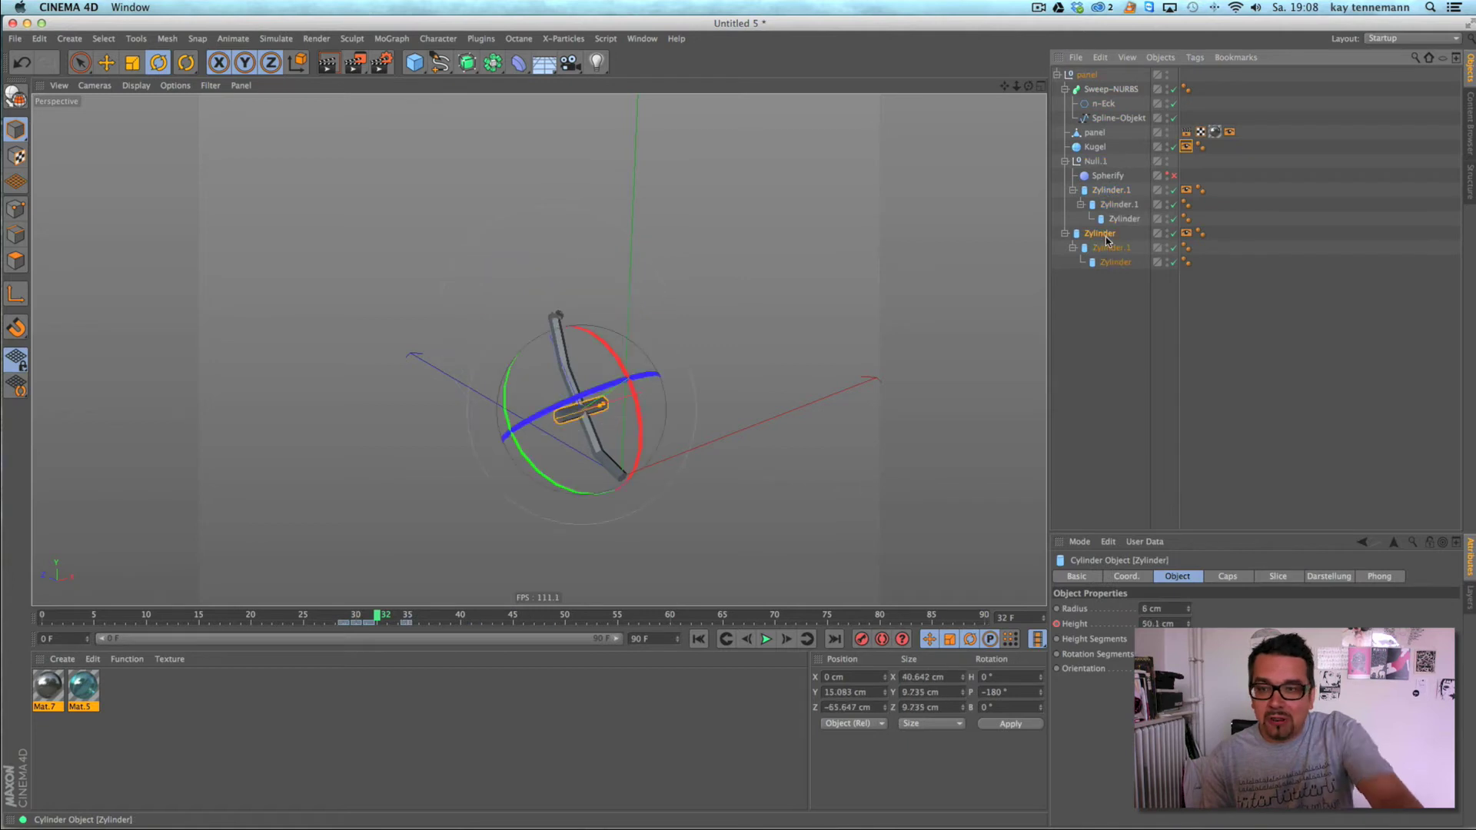
click(1106, 251)
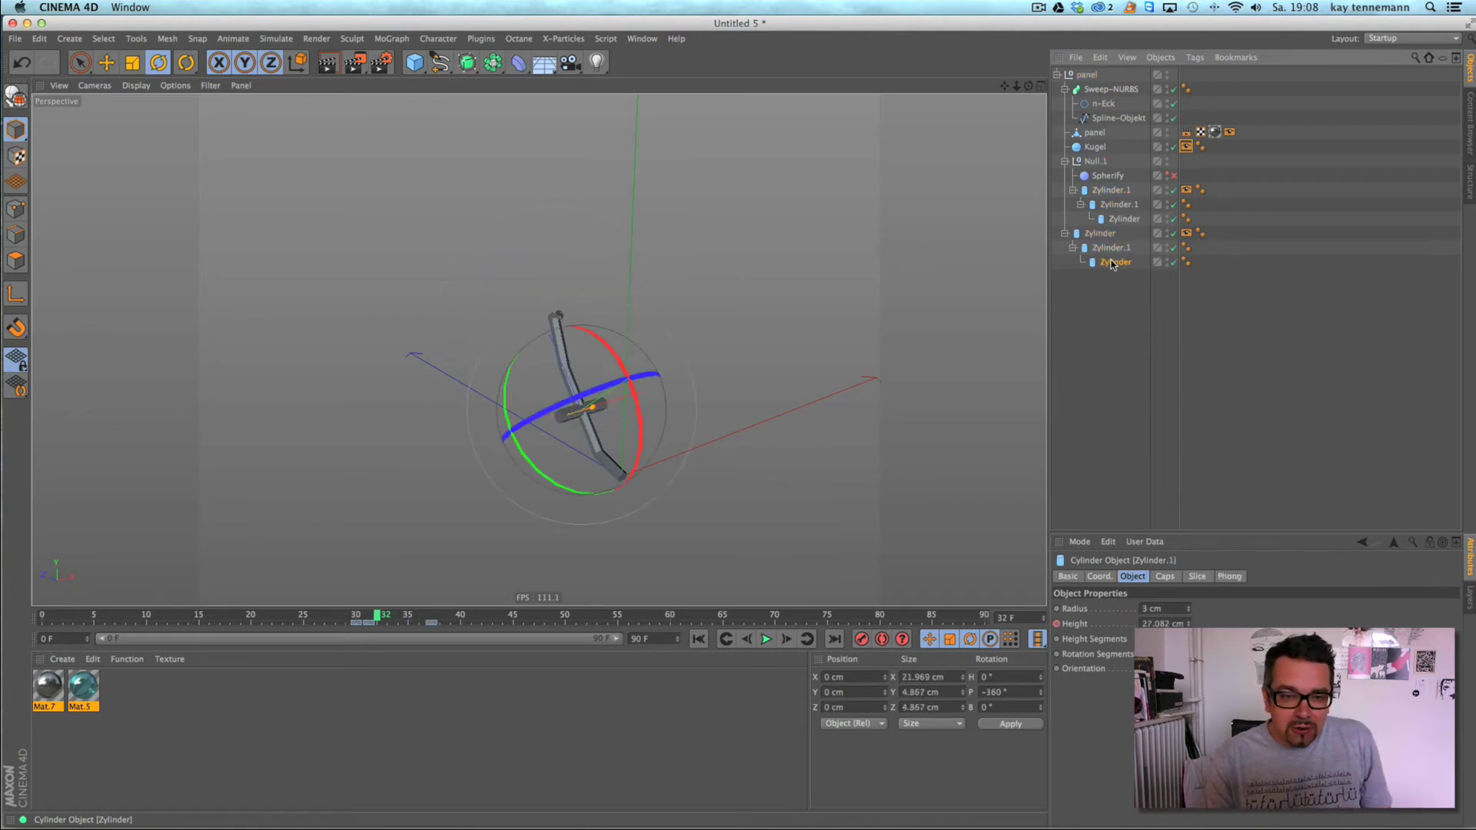
click(1110, 262)
click(1108, 246)
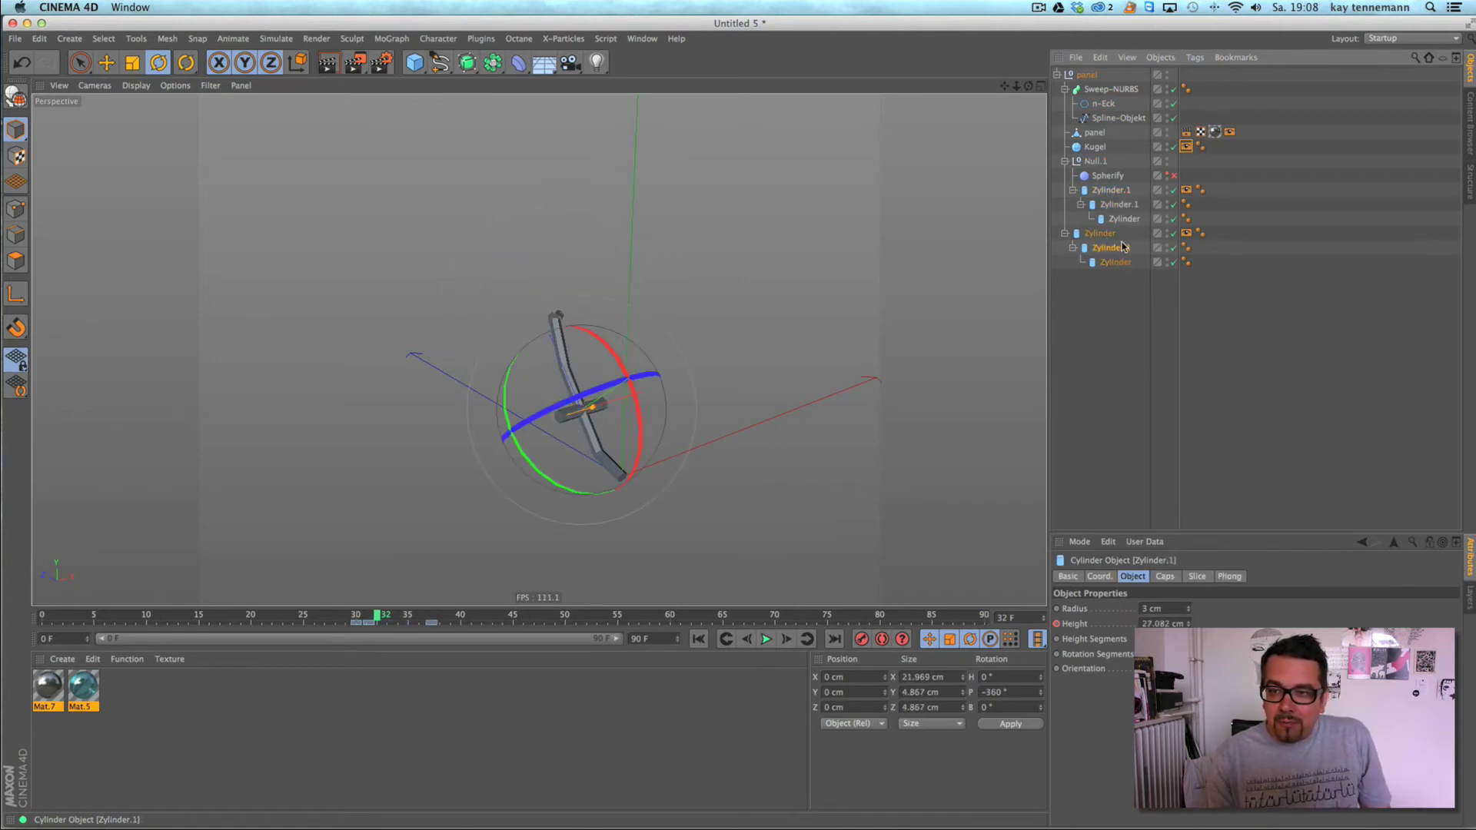
click(1185, 234)
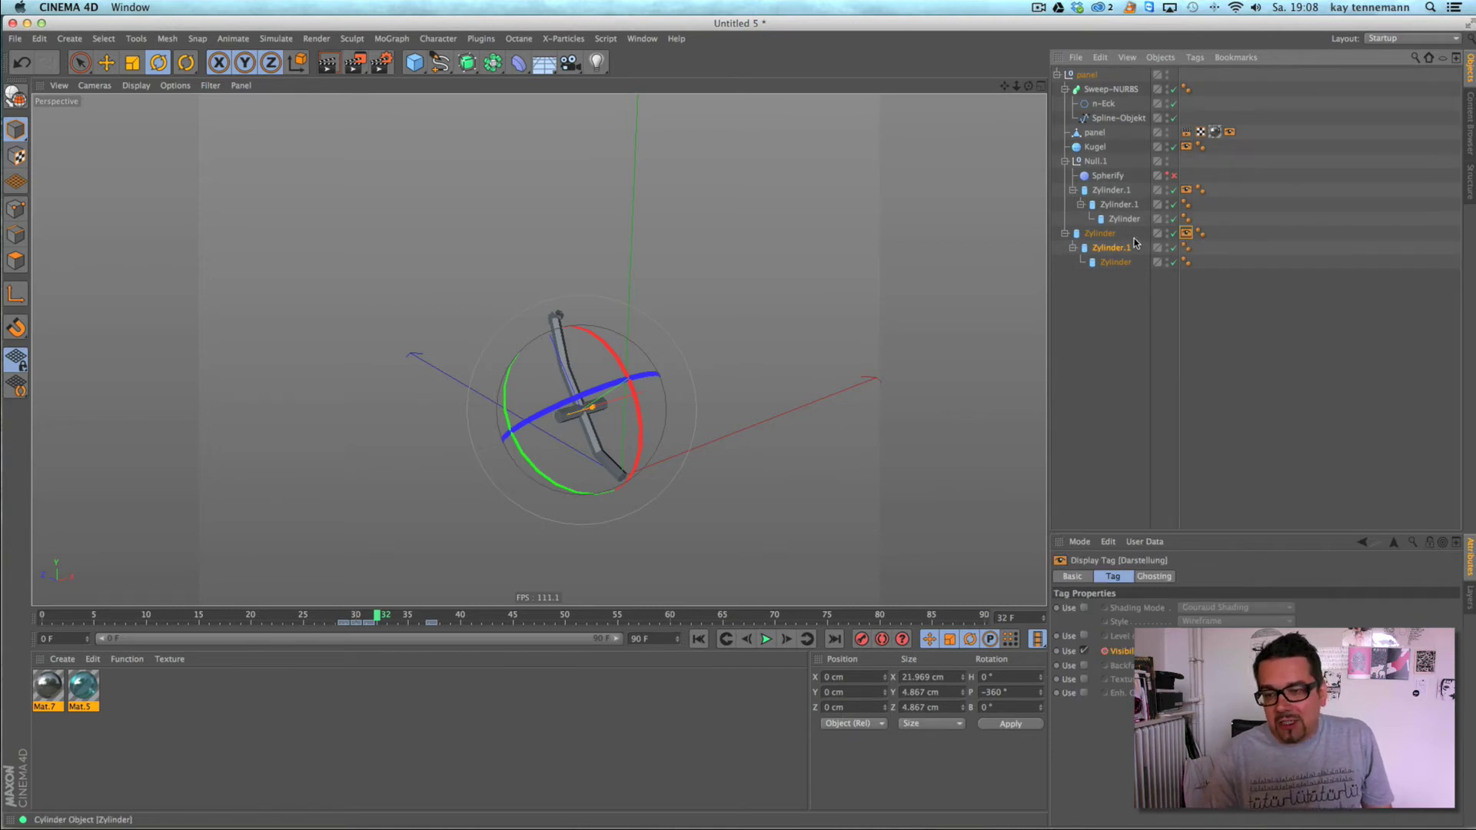
drag(378, 615, 332, 622)
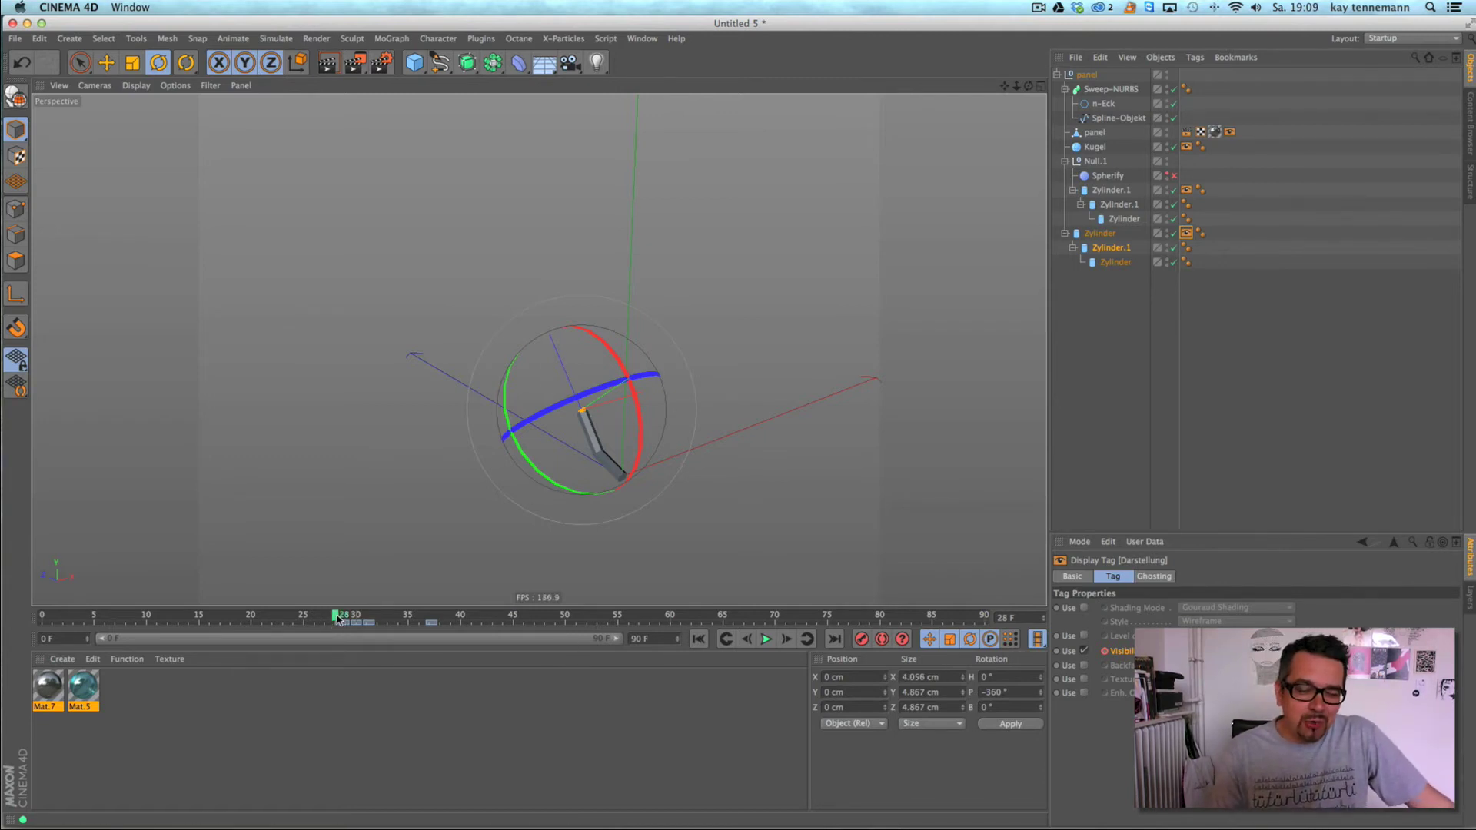
drag(336, 619, 387, 624)
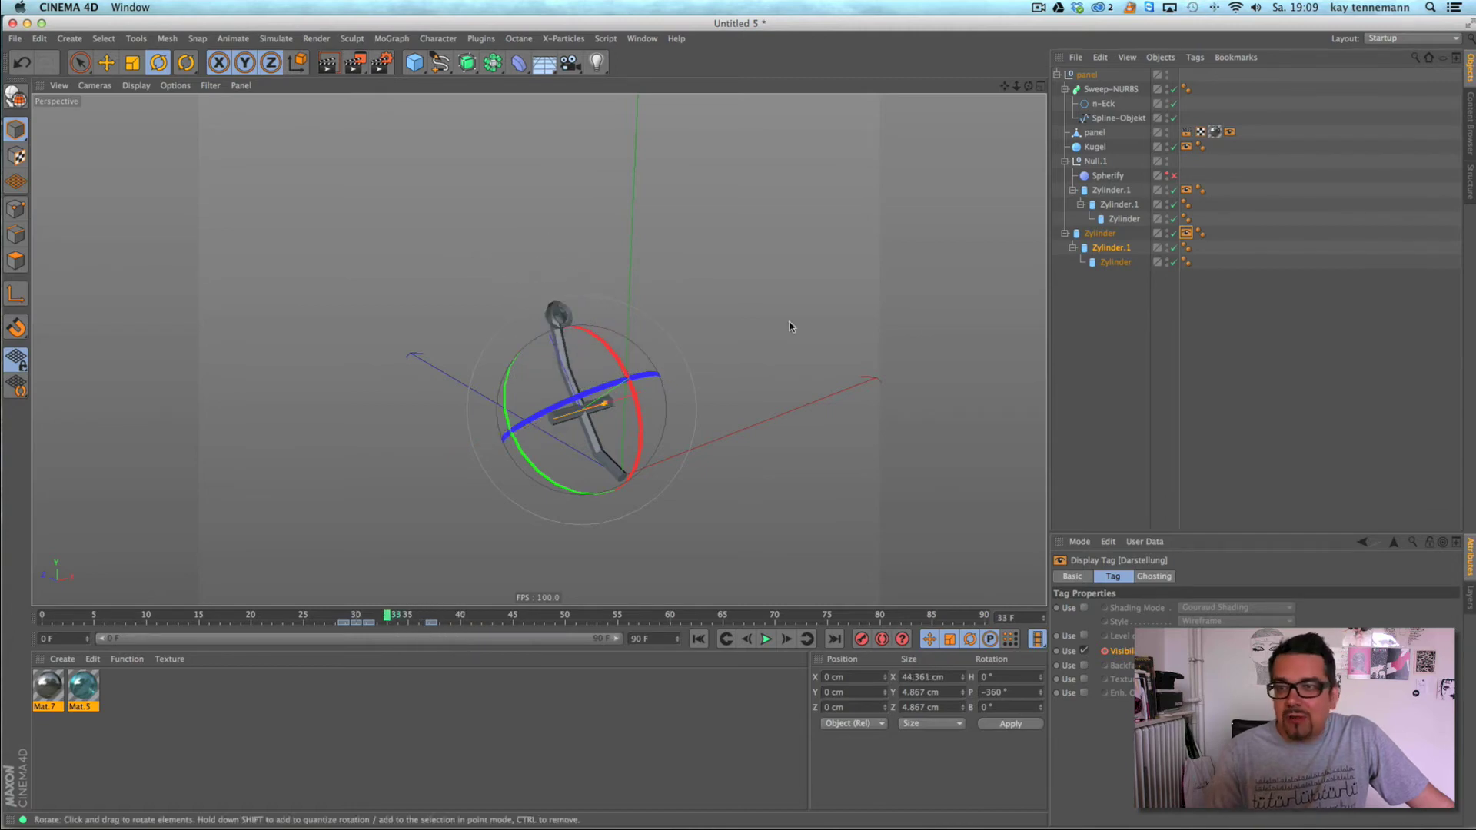
- Check the keyframes of the Sweep-NURBS and the panel polygon object, scrubbing to frame 44 to examine the panel unfolding
click(1110, 89)
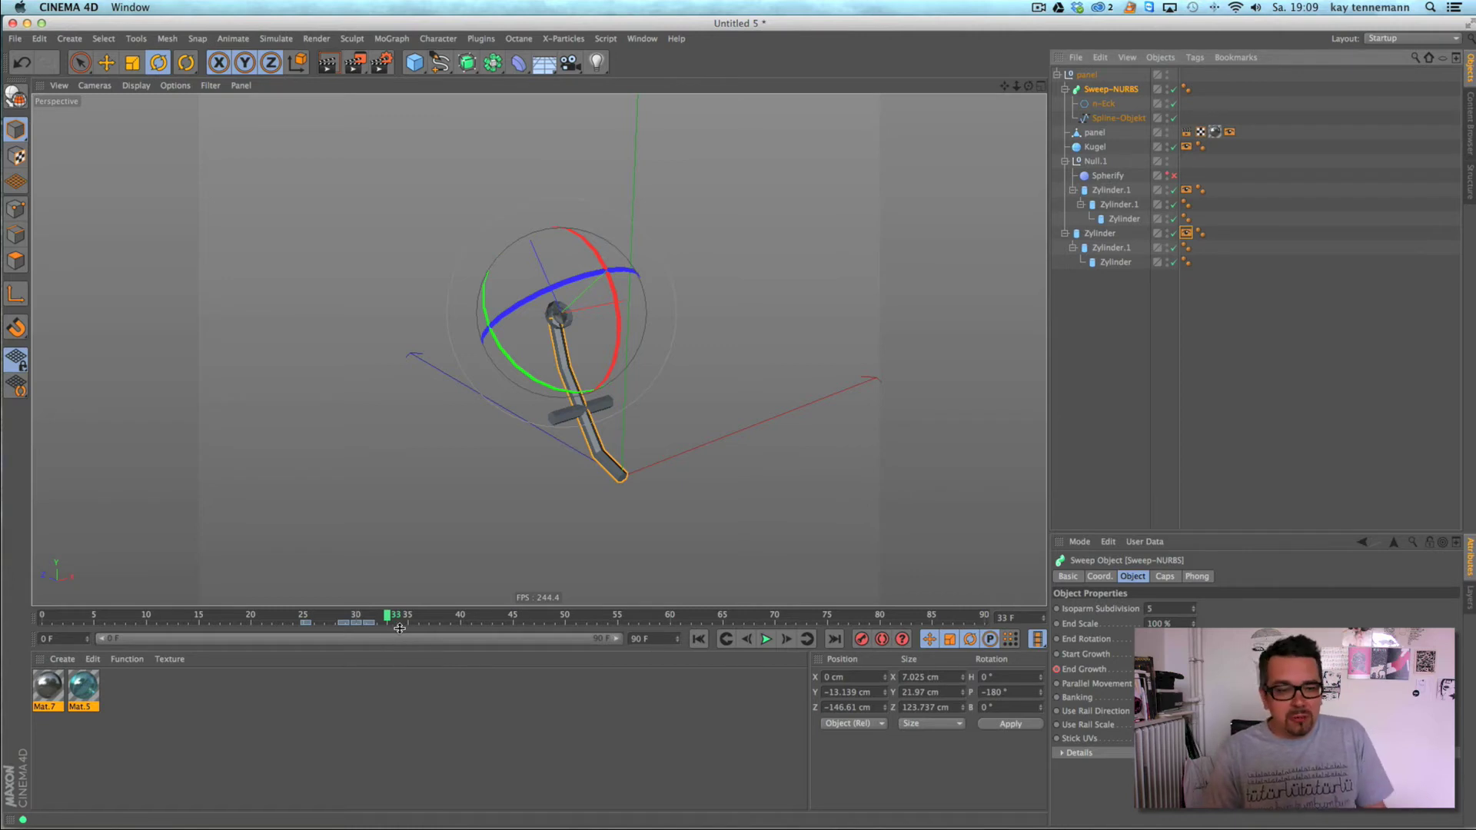
drag(388, 619, 409, 618)
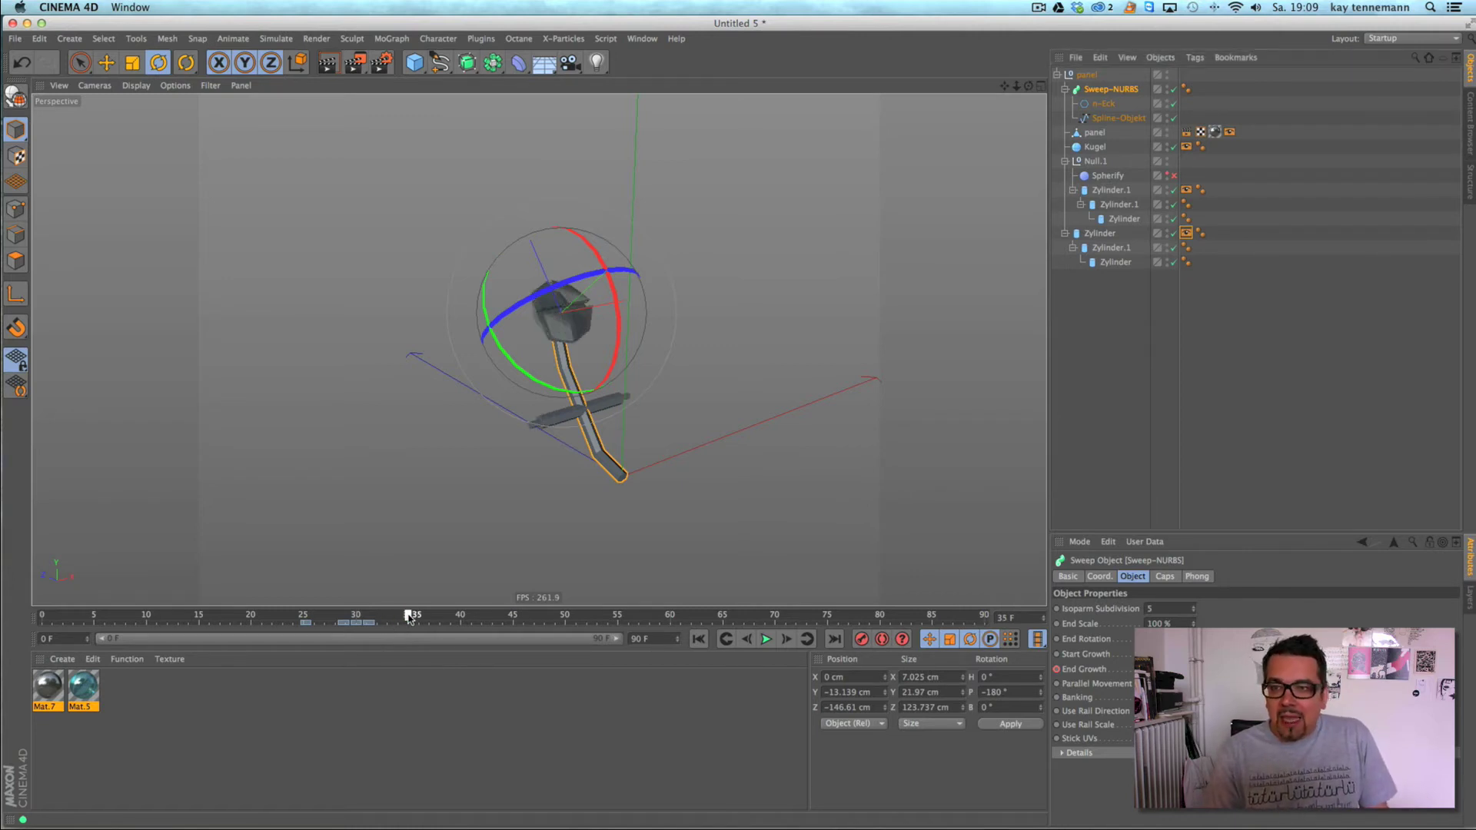
click(1095, 134)
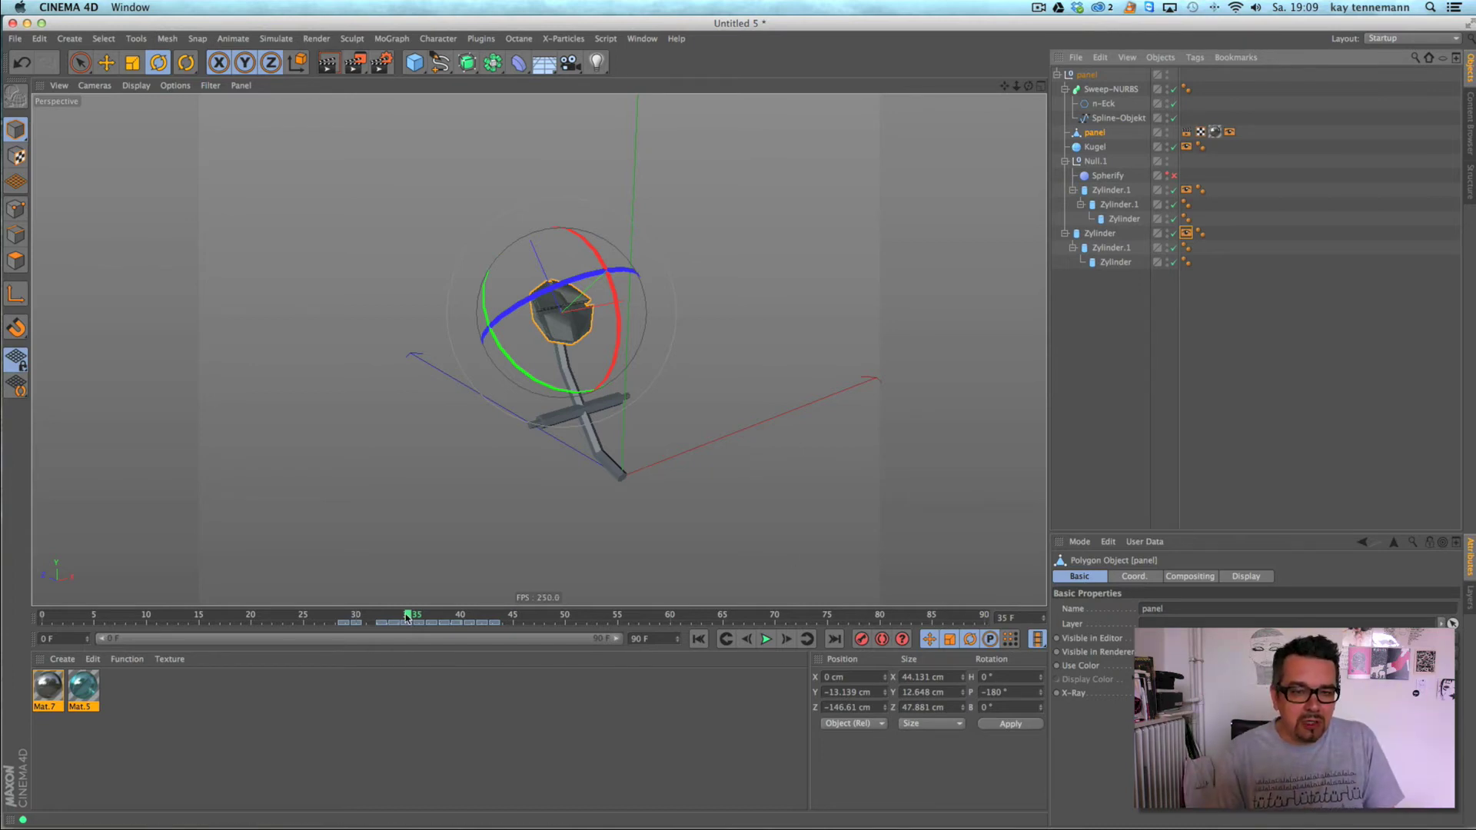
drag(411, 619, 502, 617)
- Create a new project, add a Plane and stretch its height to about 582 cm
click(15, 39)
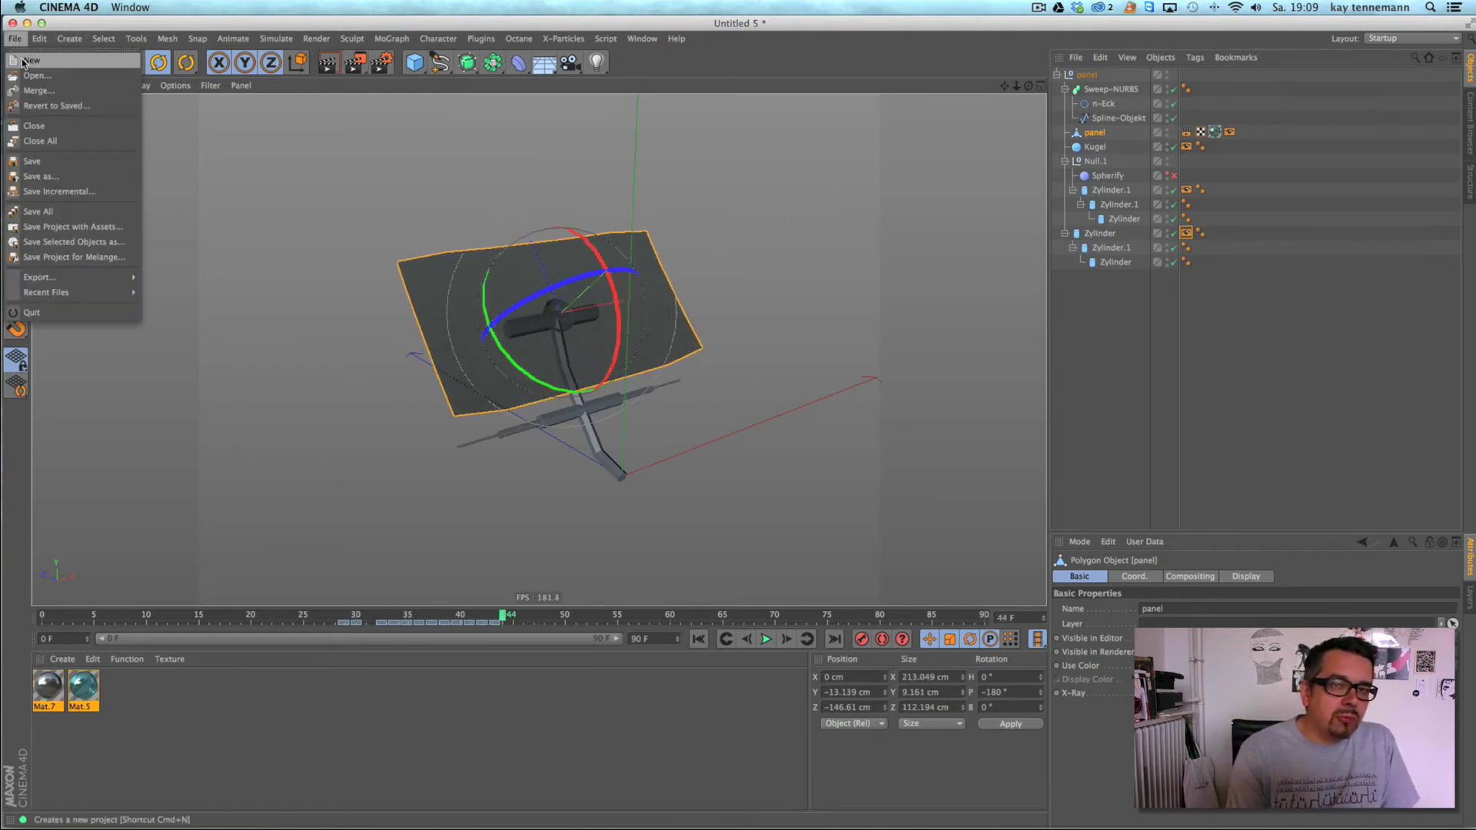
click(31, 51)
drag(413, 60, 543, 105)
alt+drag(649, 374, 729, 221)
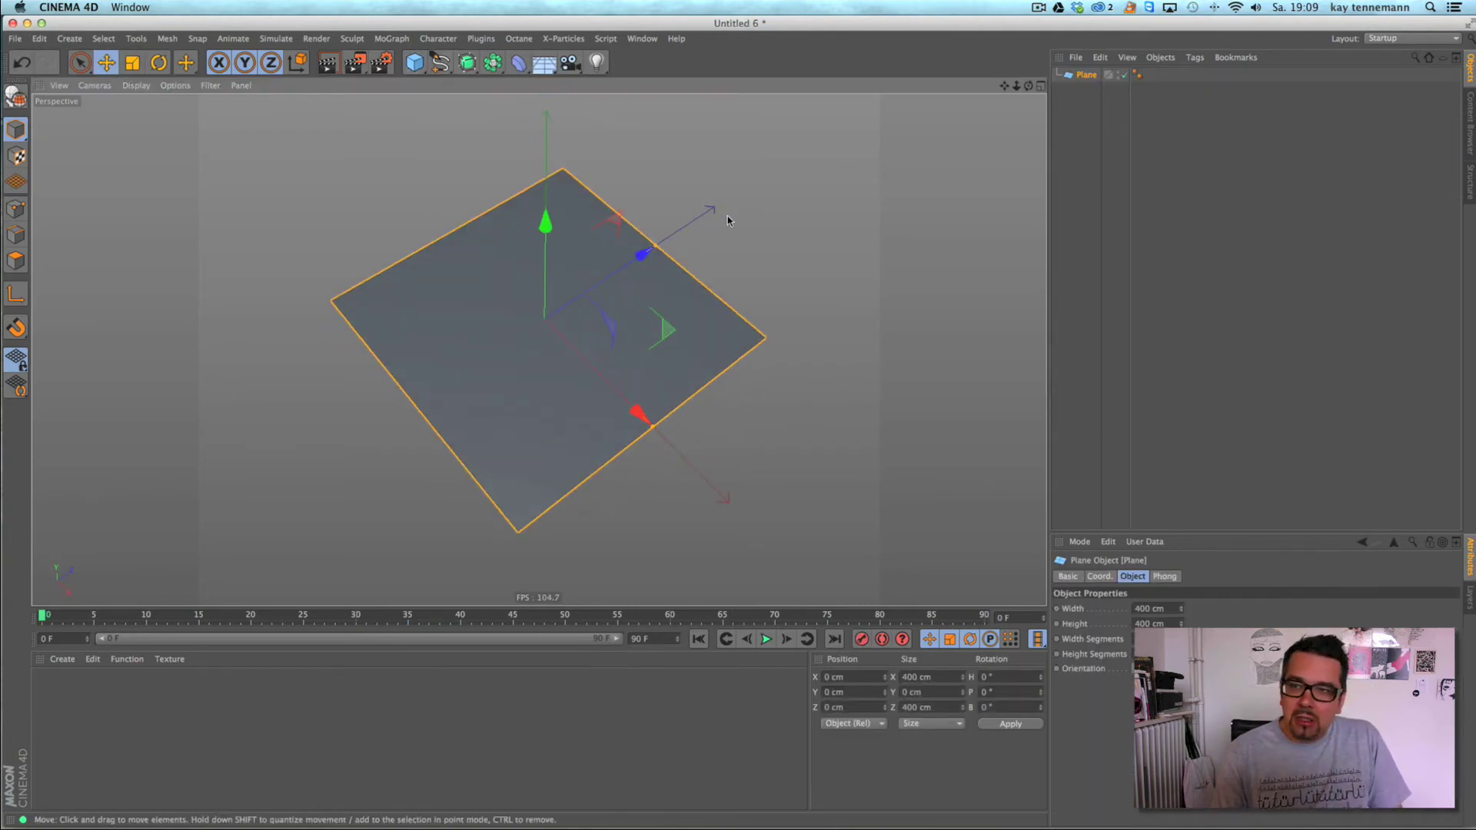
alt+drag(734, 304, 730, 276)
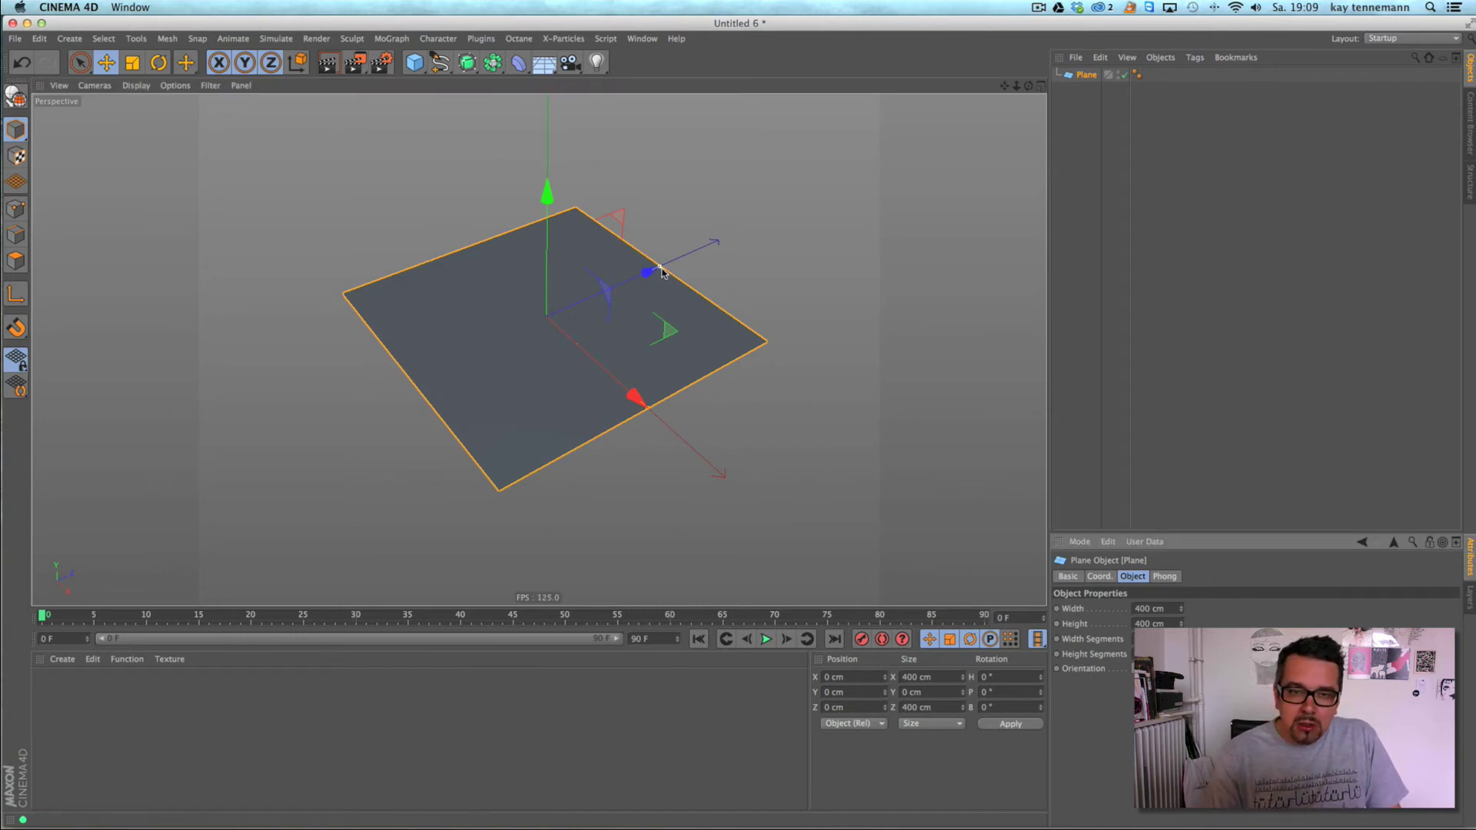
drag(658, 268, 709, 245)
- Show the segment lines in the viewport shading and set the plane's width and height segments to 2
click(136, 85)
click(153, 119)
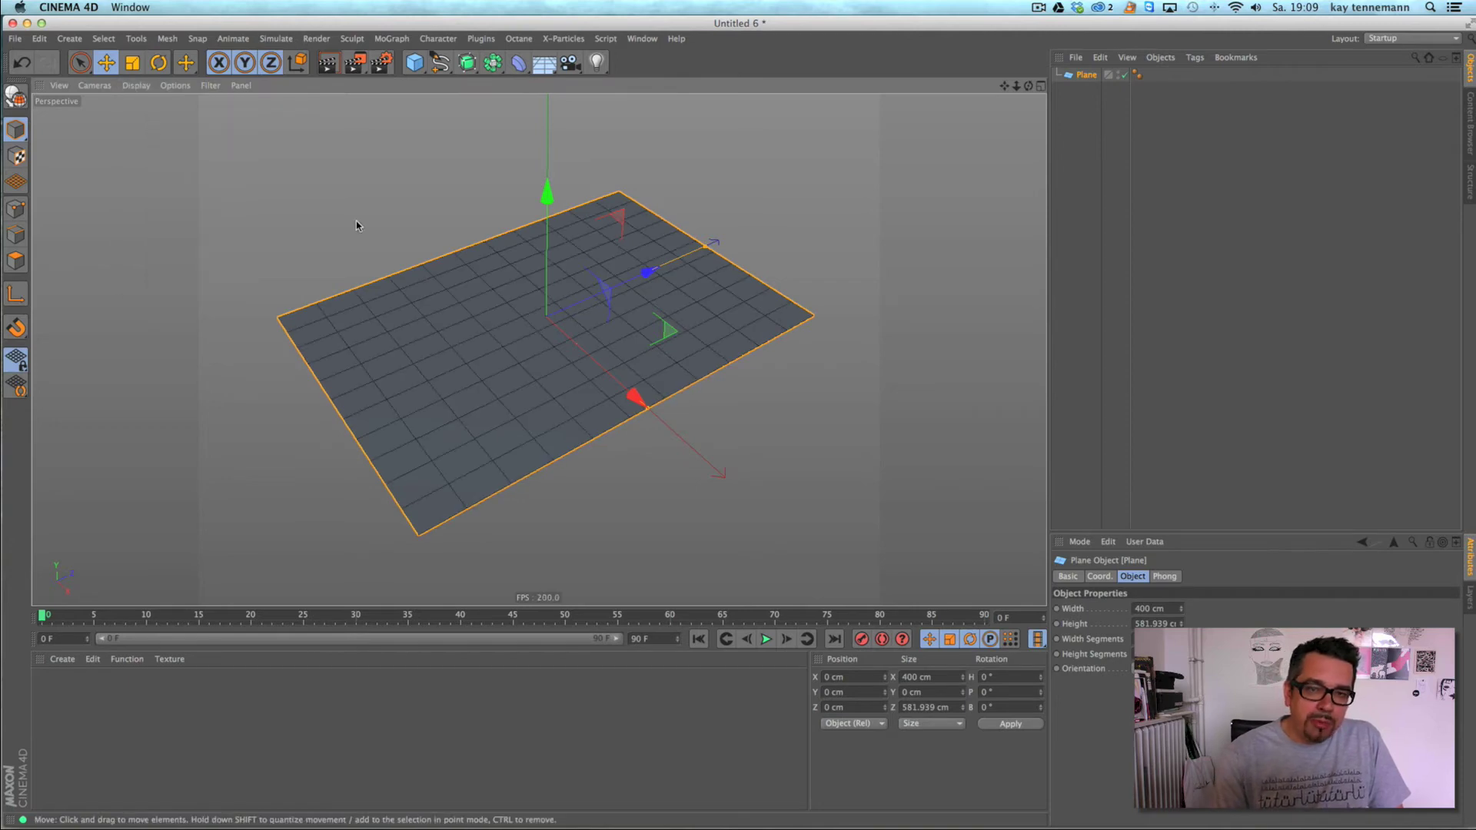
mouse_move(357, 220)
alt+mouse_down()
mouse_move(541, 346)
mouse_move(592, 311)
alt+mouse_up()
text(2)
key(Tab)
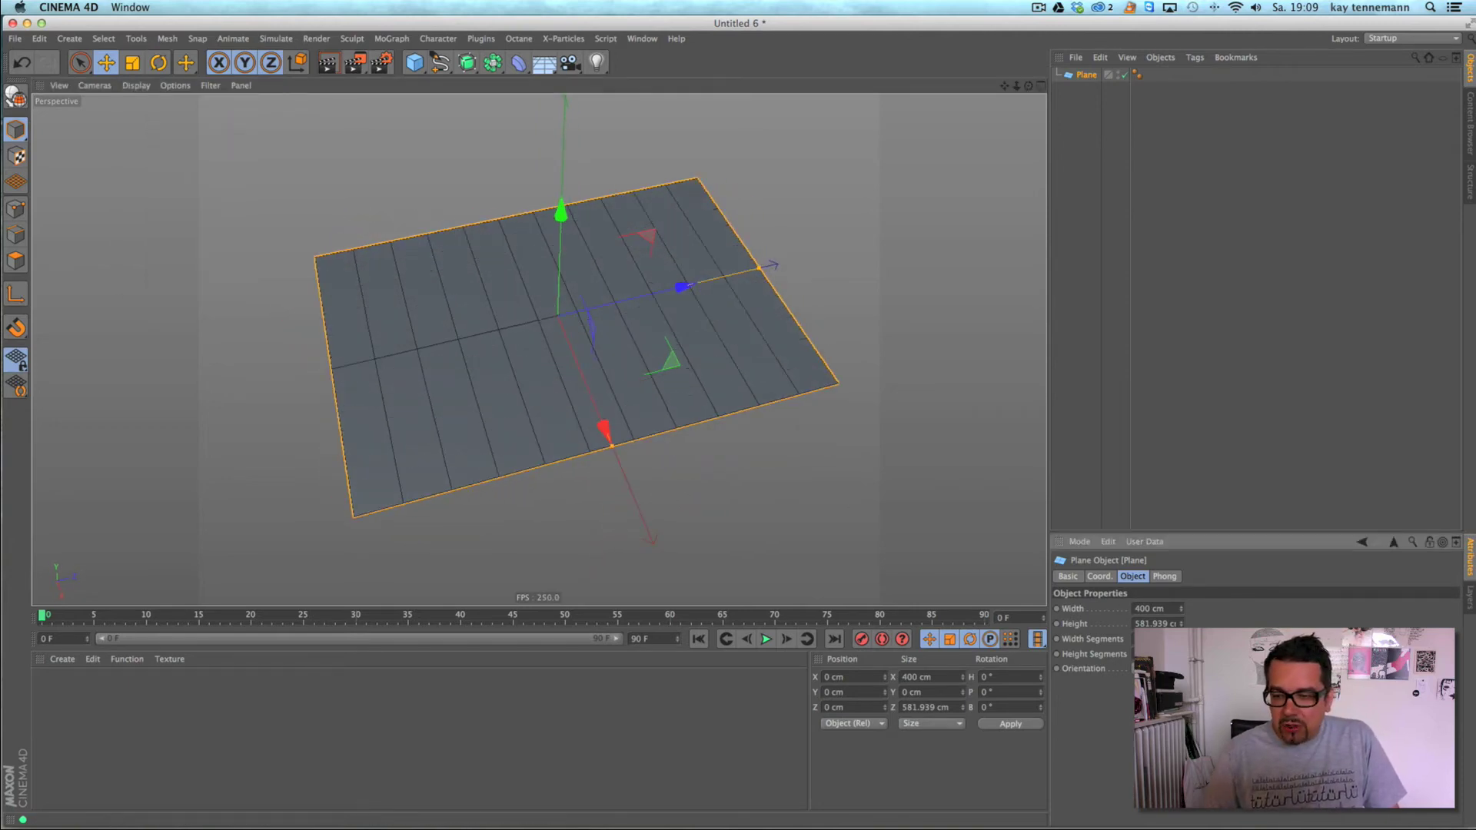
text(2)
key(Return)
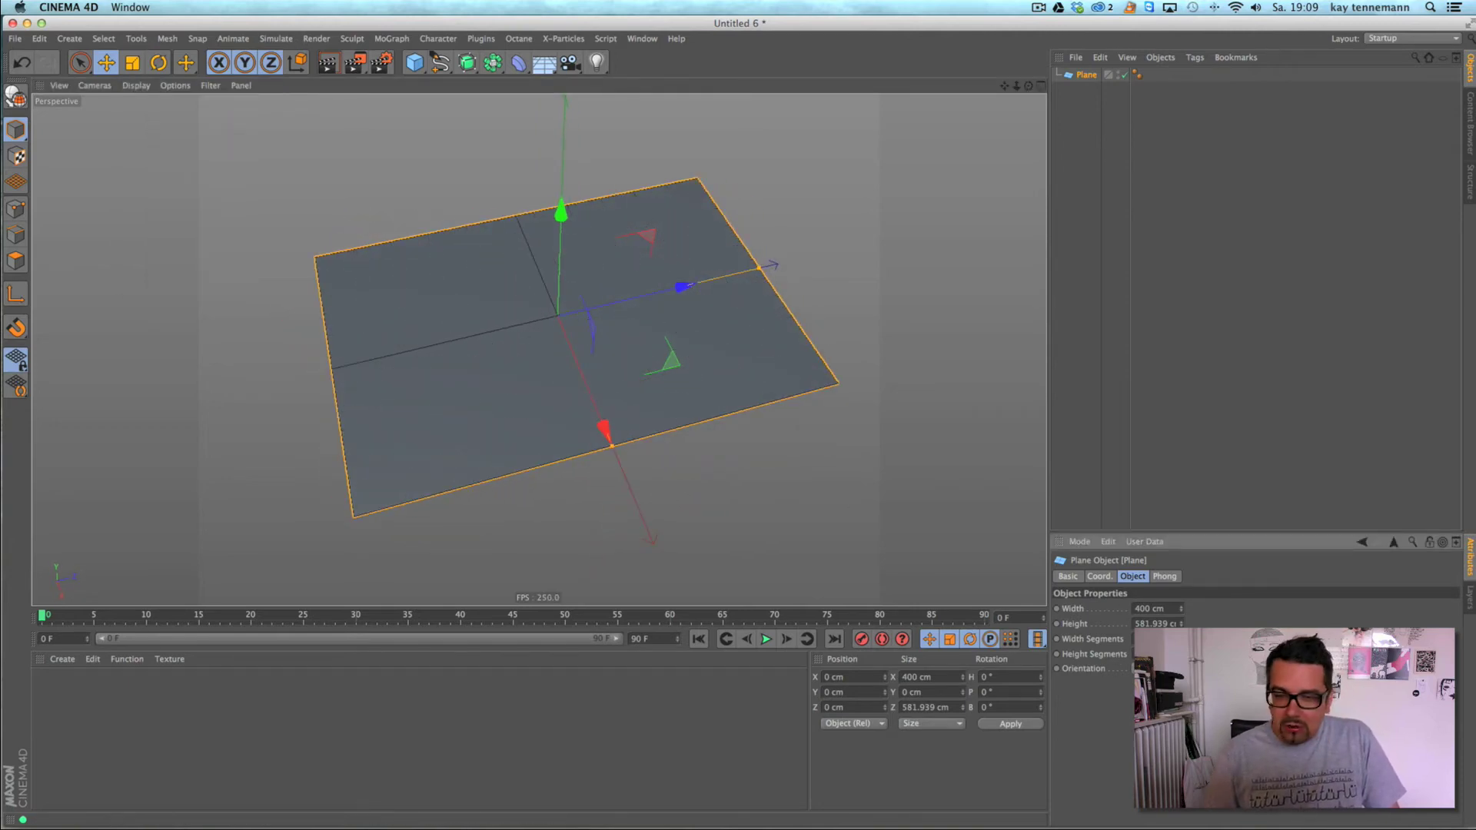
- Divide the plane into a three-by-three grid by setting both its width and height segments to 3
text(3)
key(Tab)
text(3)
key(Return)
drag(638, 384, 689, 334)
mouse_move(1028, 85)
mouse_down()
mouse_move(1064, 95)
mouse_move(1035, 72)
mouse_move(1036, 99)
mouse_up()
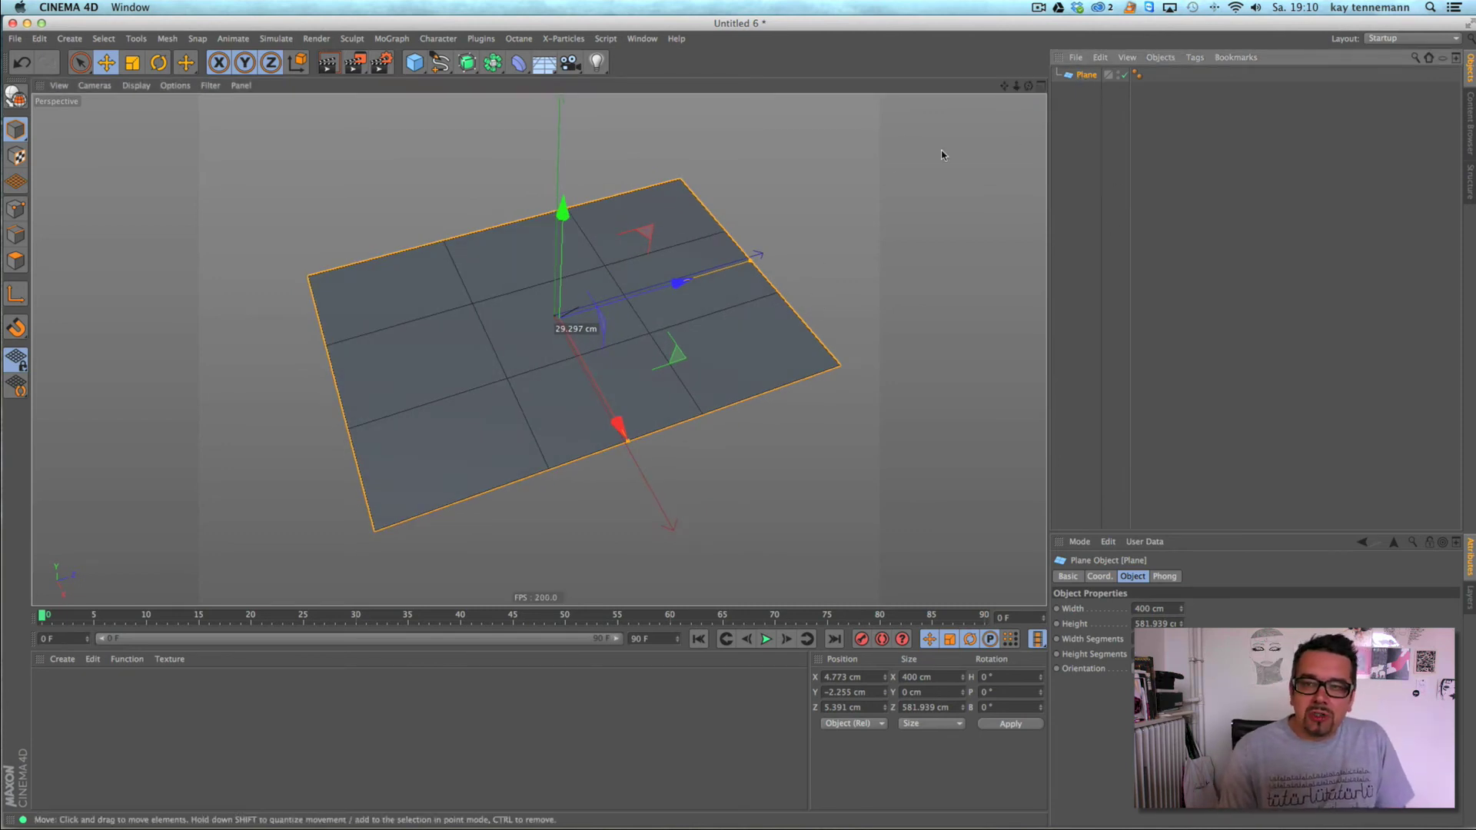
- Make the plane an editable polygon object and select one of its corner points
click(16, 96)
click(15, 209)
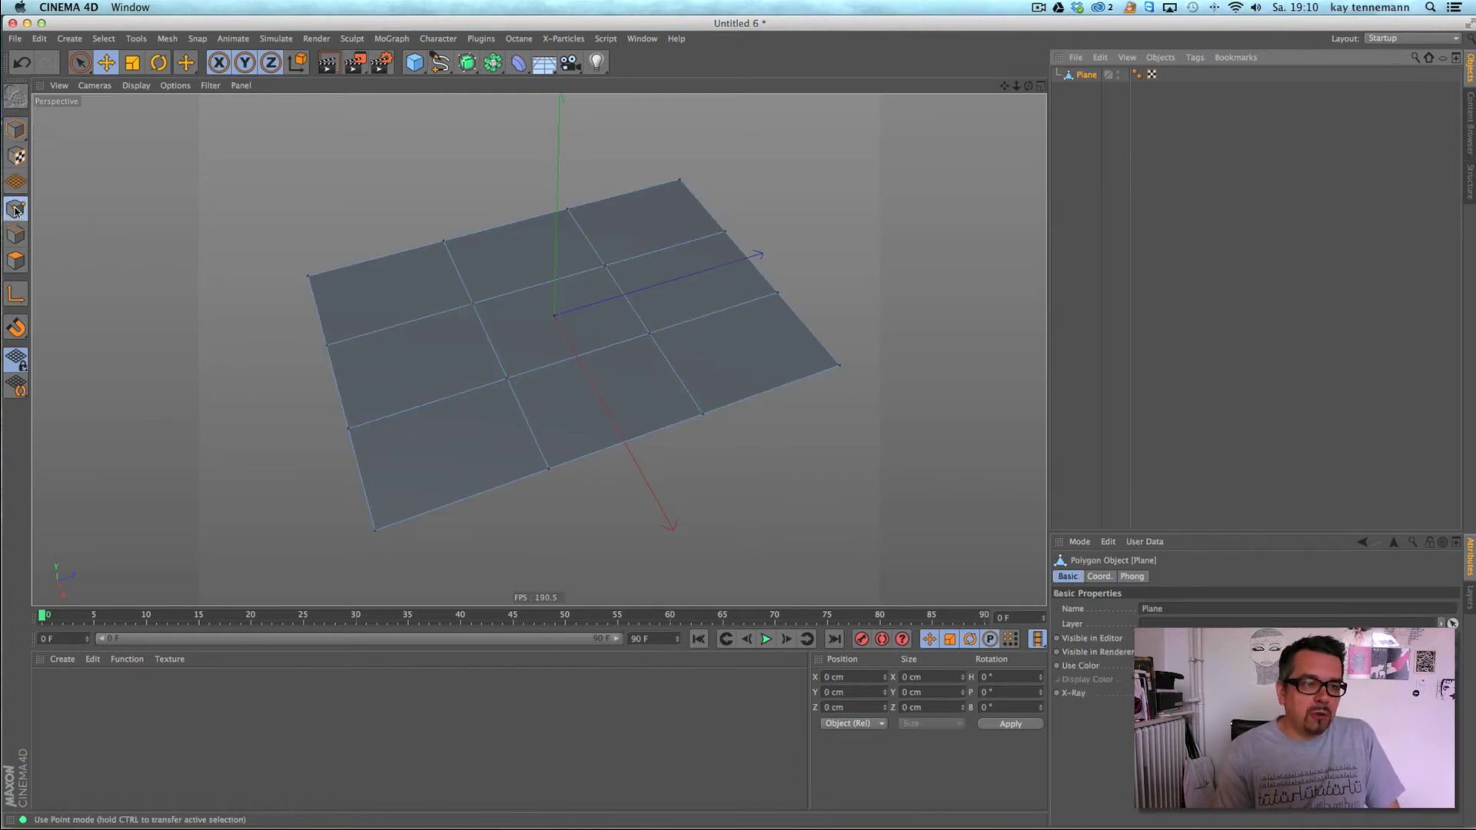
click(308, 276)
- Enable point-level animation recording and record a keyframe of the flat plane at frame 20
alt+drag(356, 388, 505, 382)
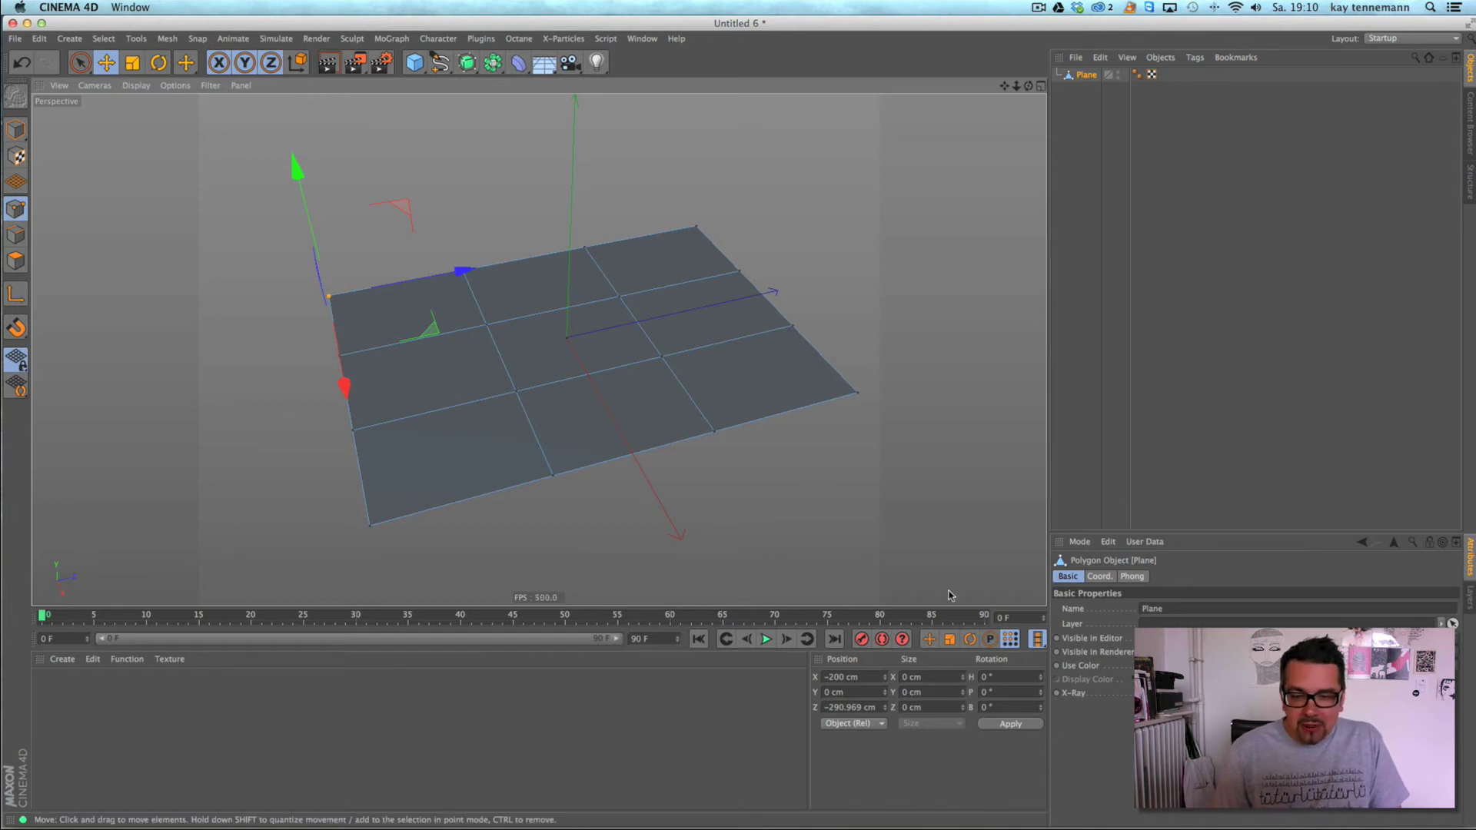
alt+right_drag(701, 454, 677, 464)
alt+middle_drag(676, 465, 622, 461)
alt+drag(621, 461, 645, 463)
click(250, 618)
alt+middle_drag(272, 459, 339, 430)
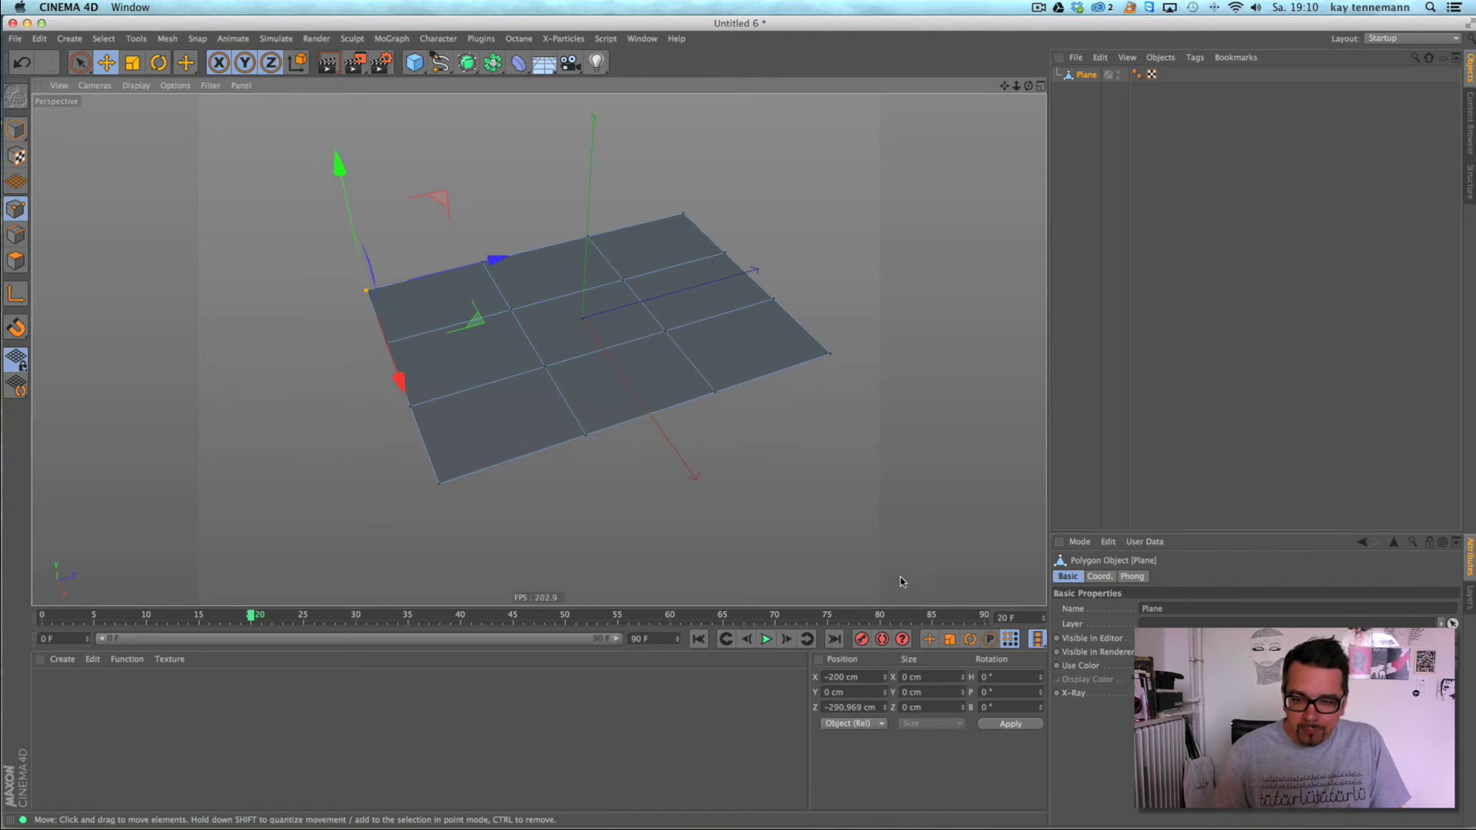
click(861, 642)
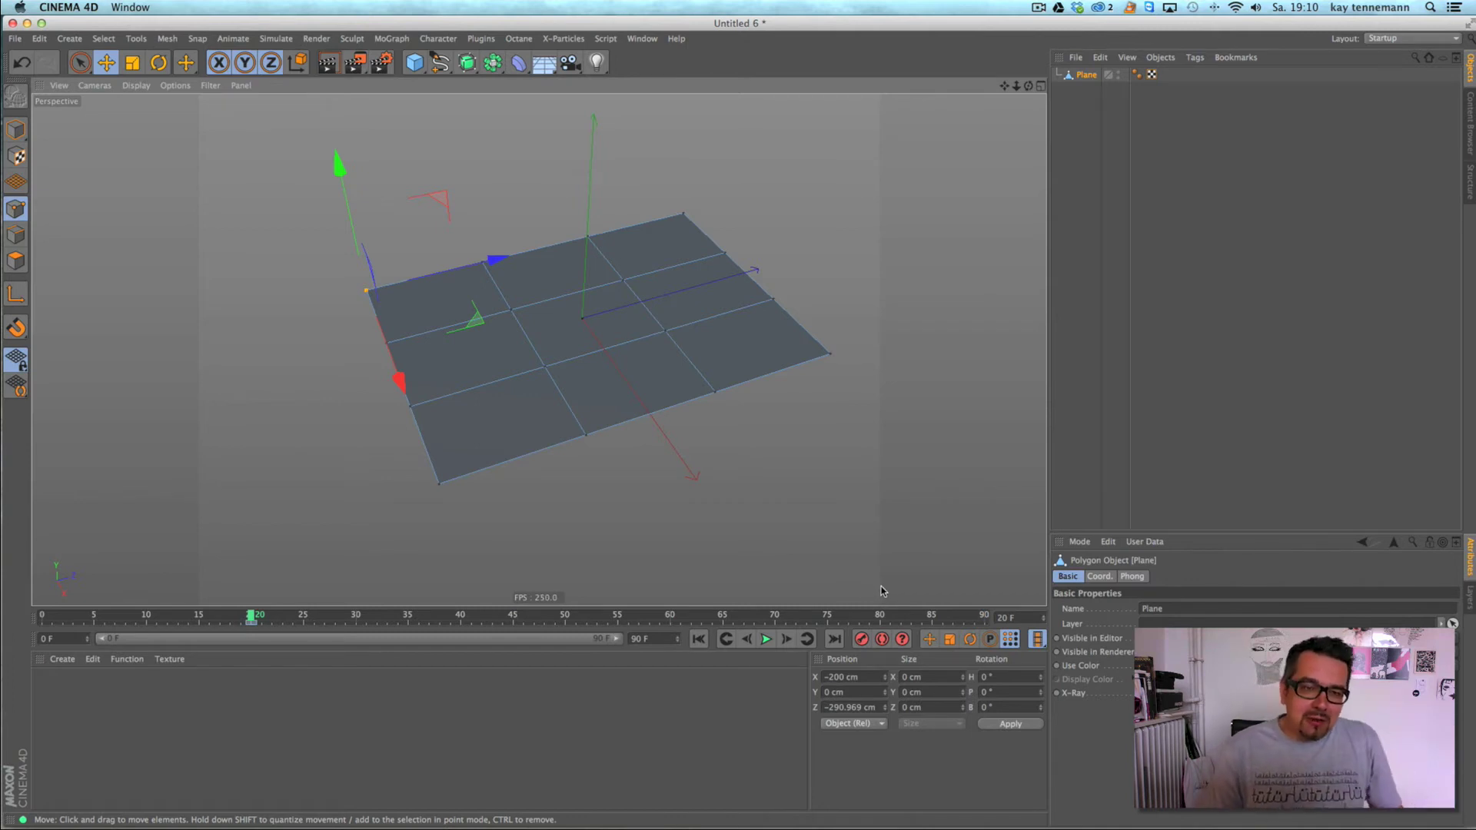
click(510, 312)
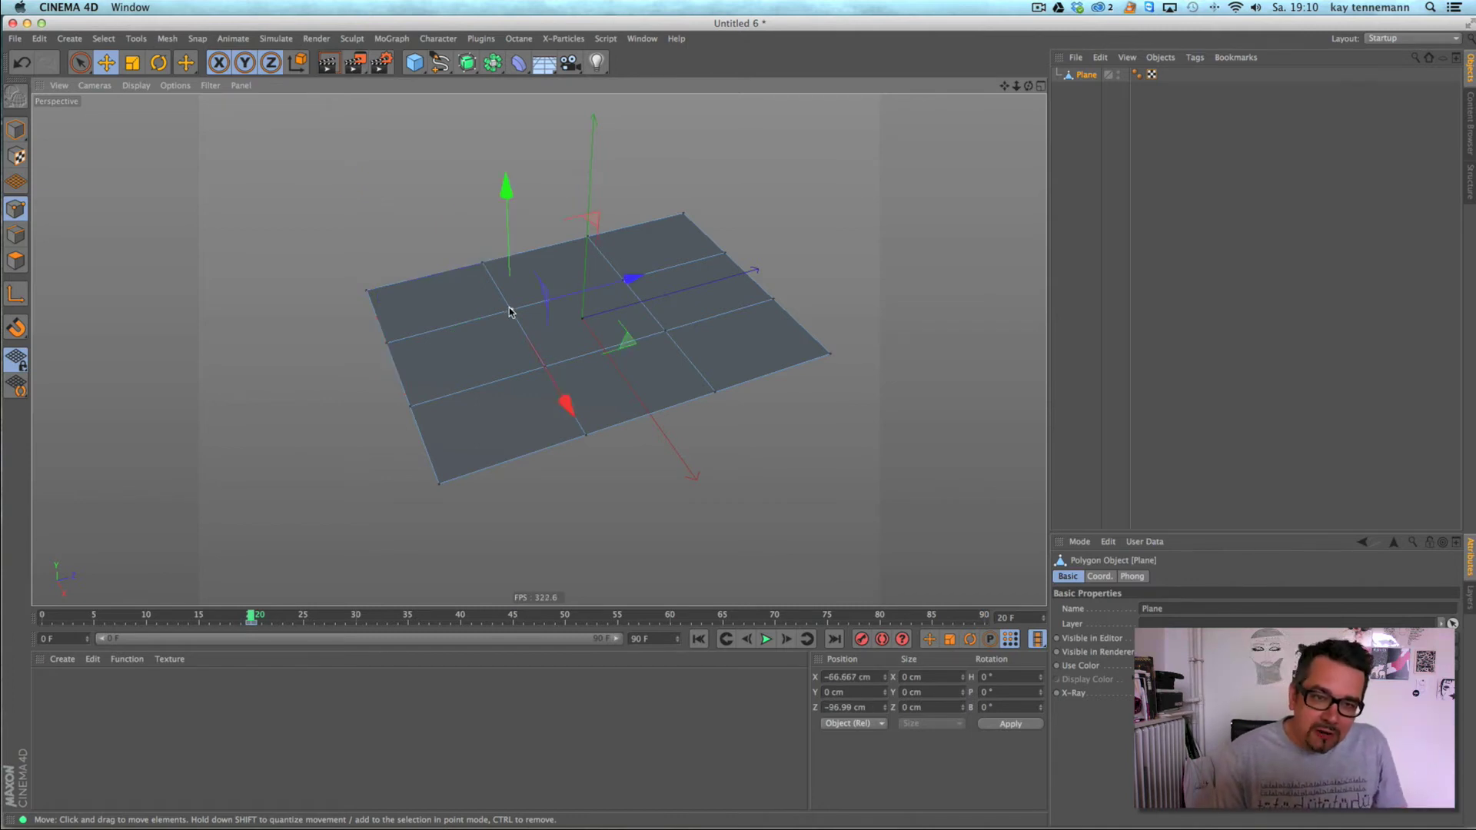
click(413, 406)
click(586, 434)
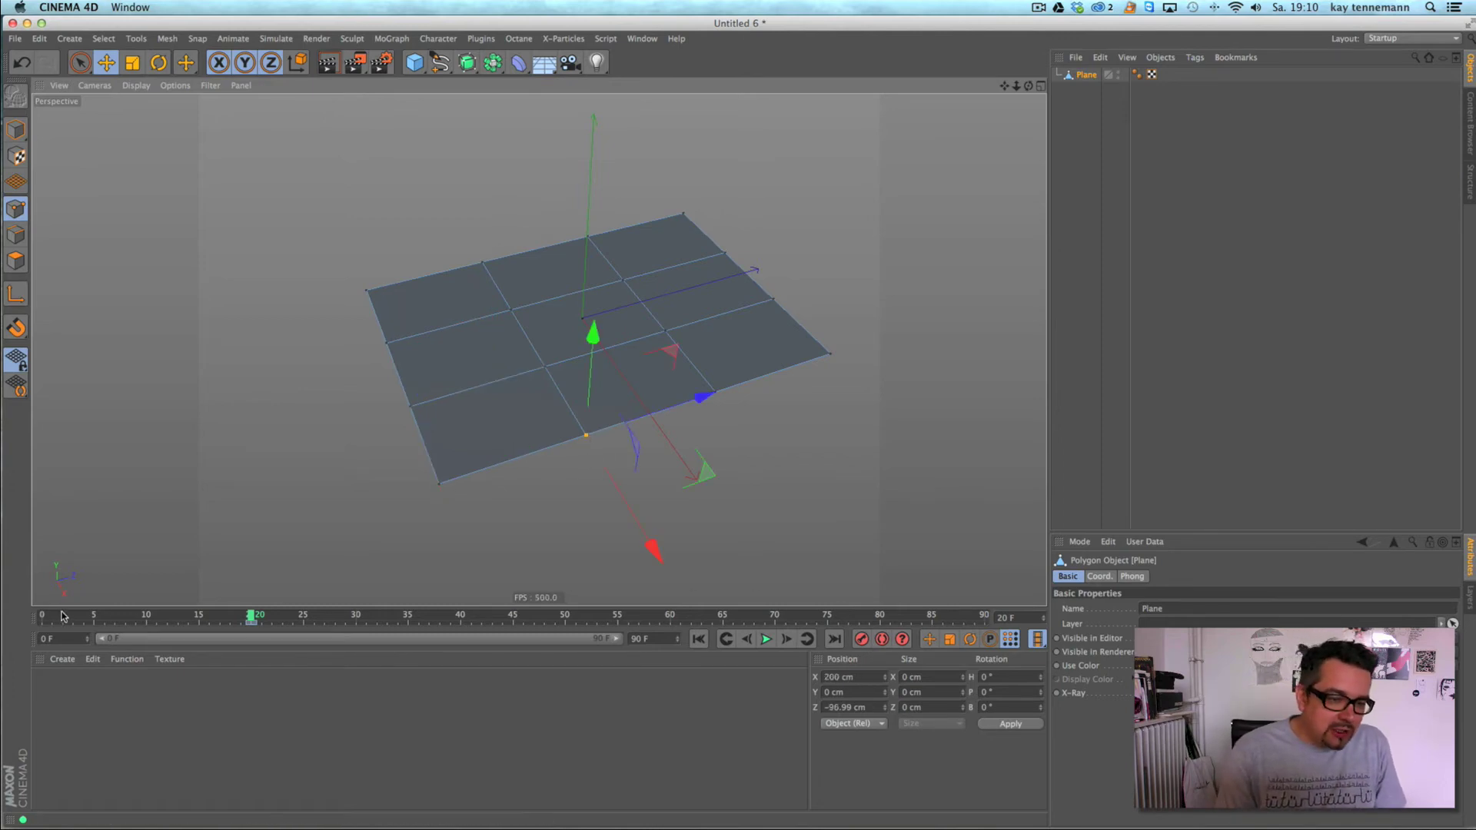
- At frame 15, select the edge points at the plane's negative Z end and move them to about Y 111 cm, Z -244 cm
click(199, 620)
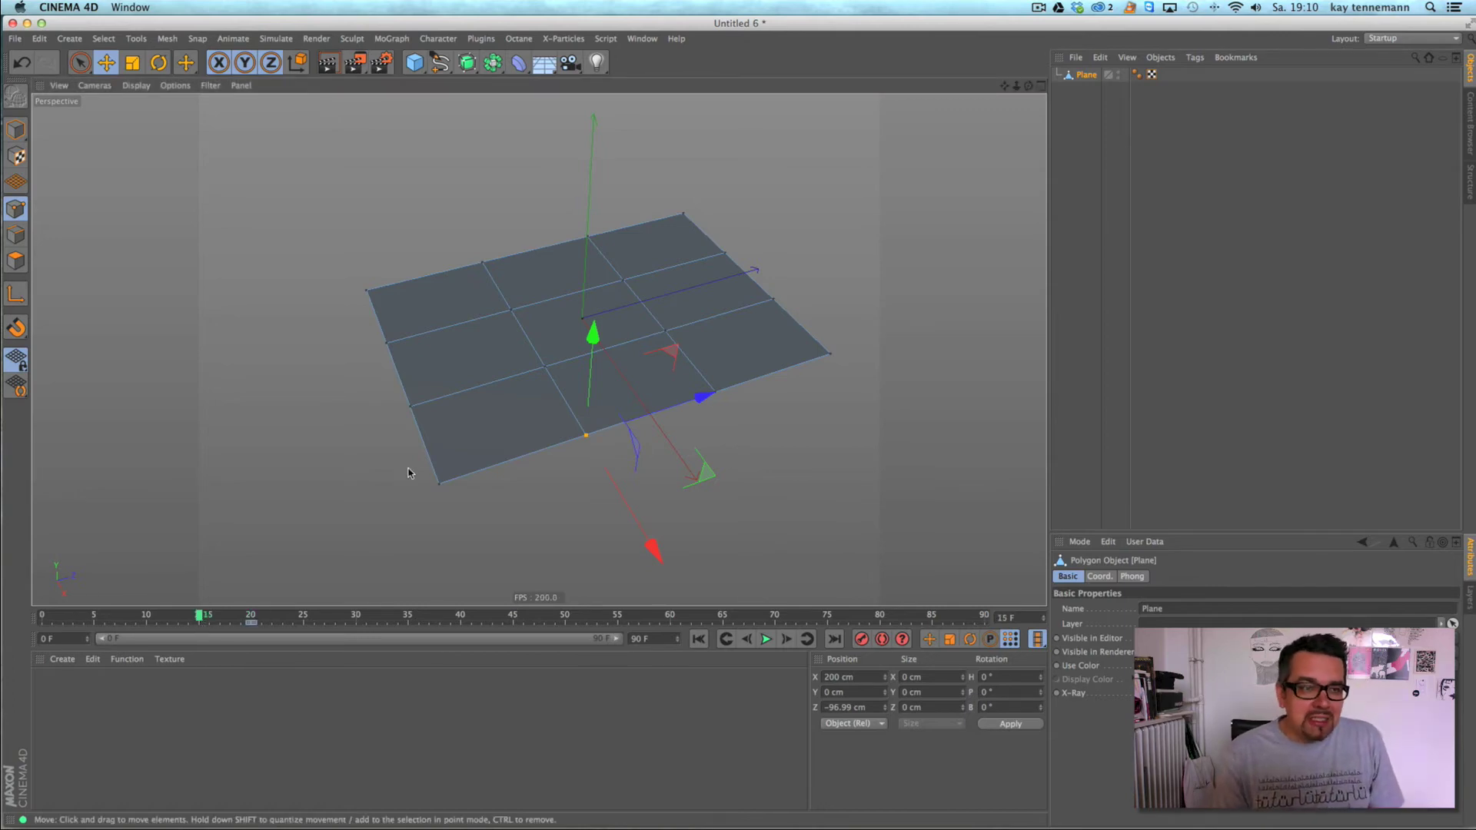
click(80, 62)
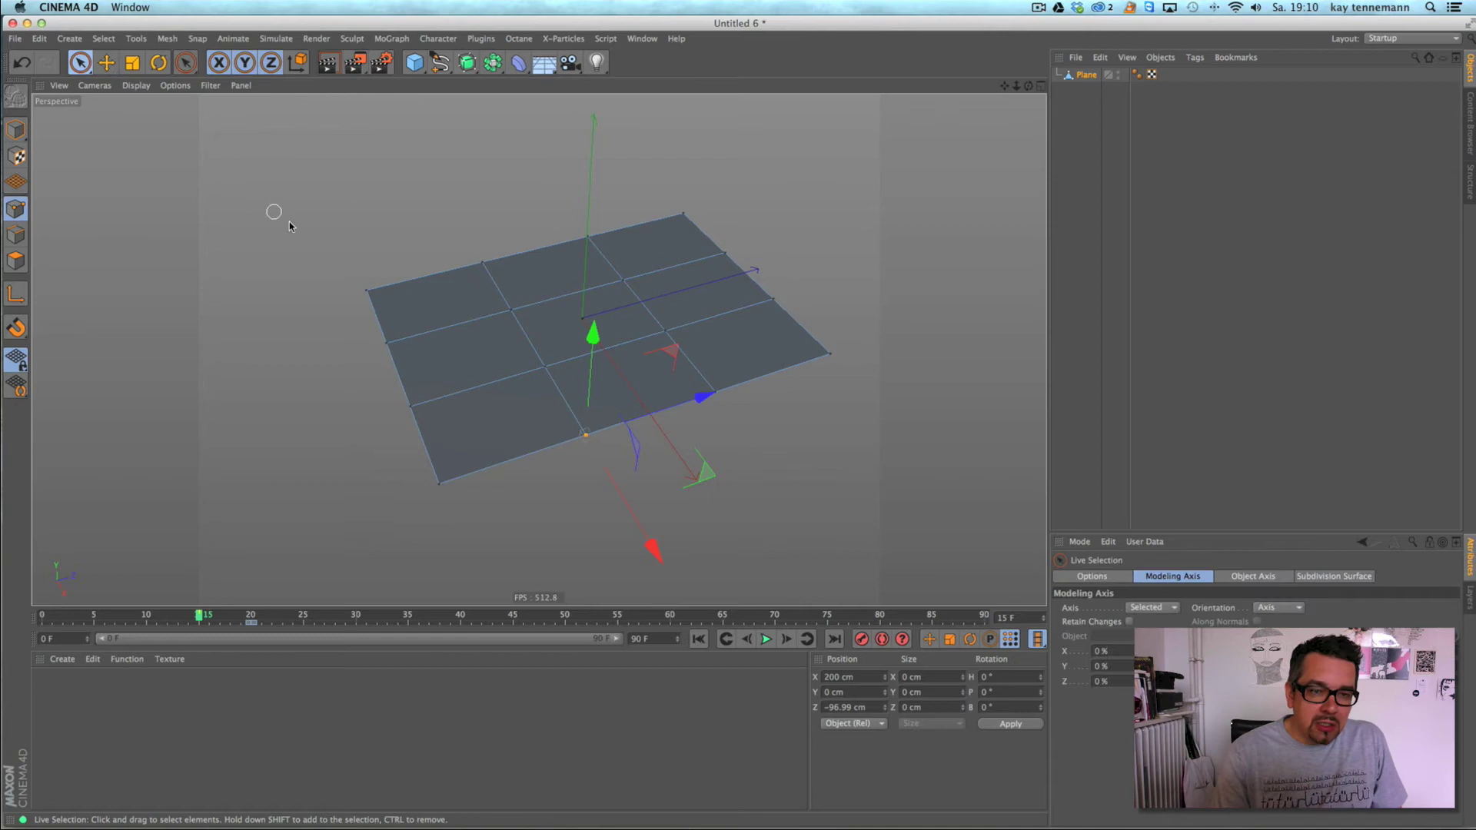
click(439, 483)
shift+click(366, 289)
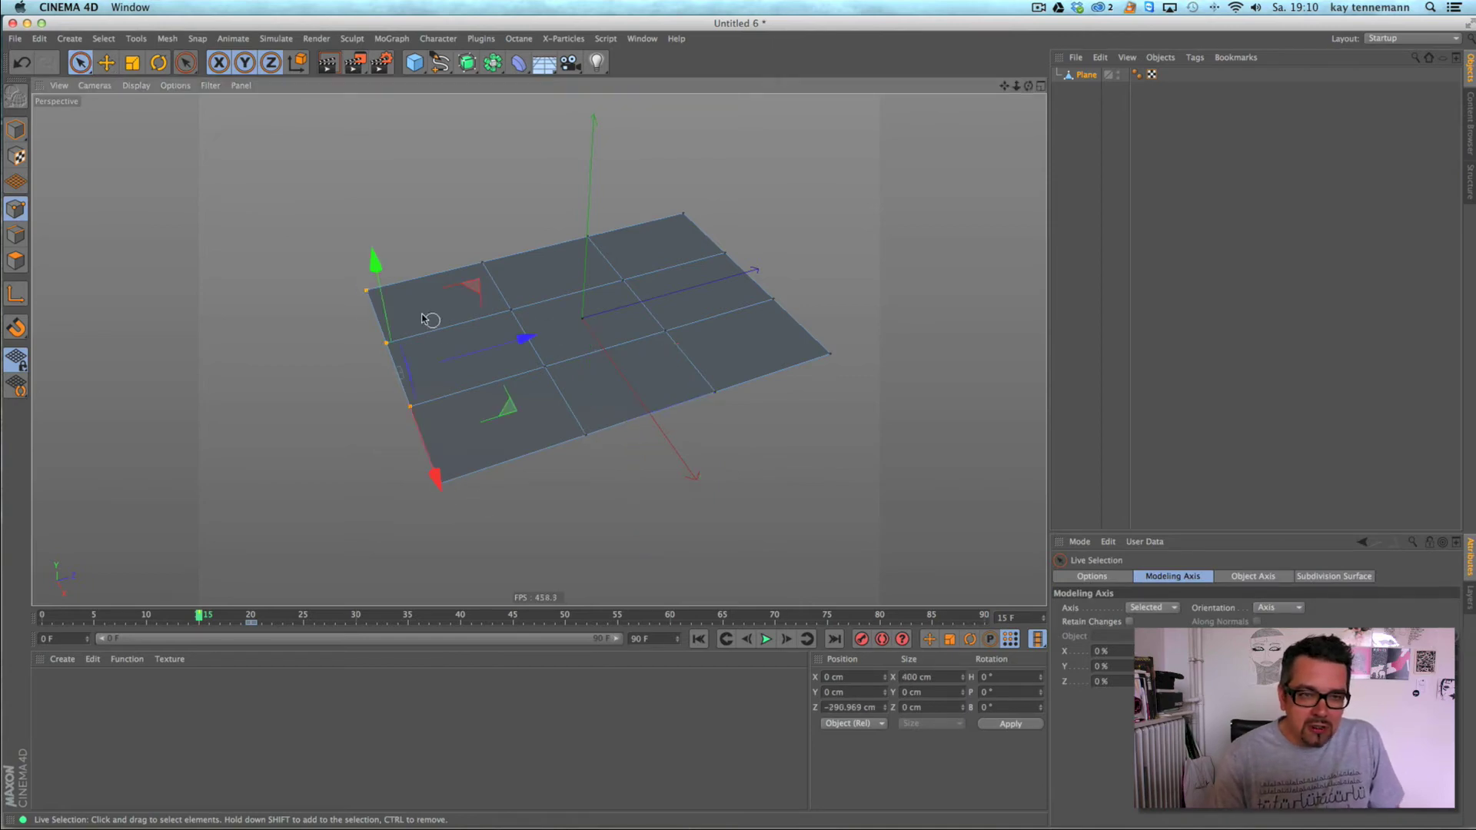
drag(374, 258, 362, 191)
drag(511, 280, 538, 270)
- Move the opposite edge's points up and inward to about Y 112 cm, Z 218 cm, and record the half-folded shape at frame 15
click(831, 355)
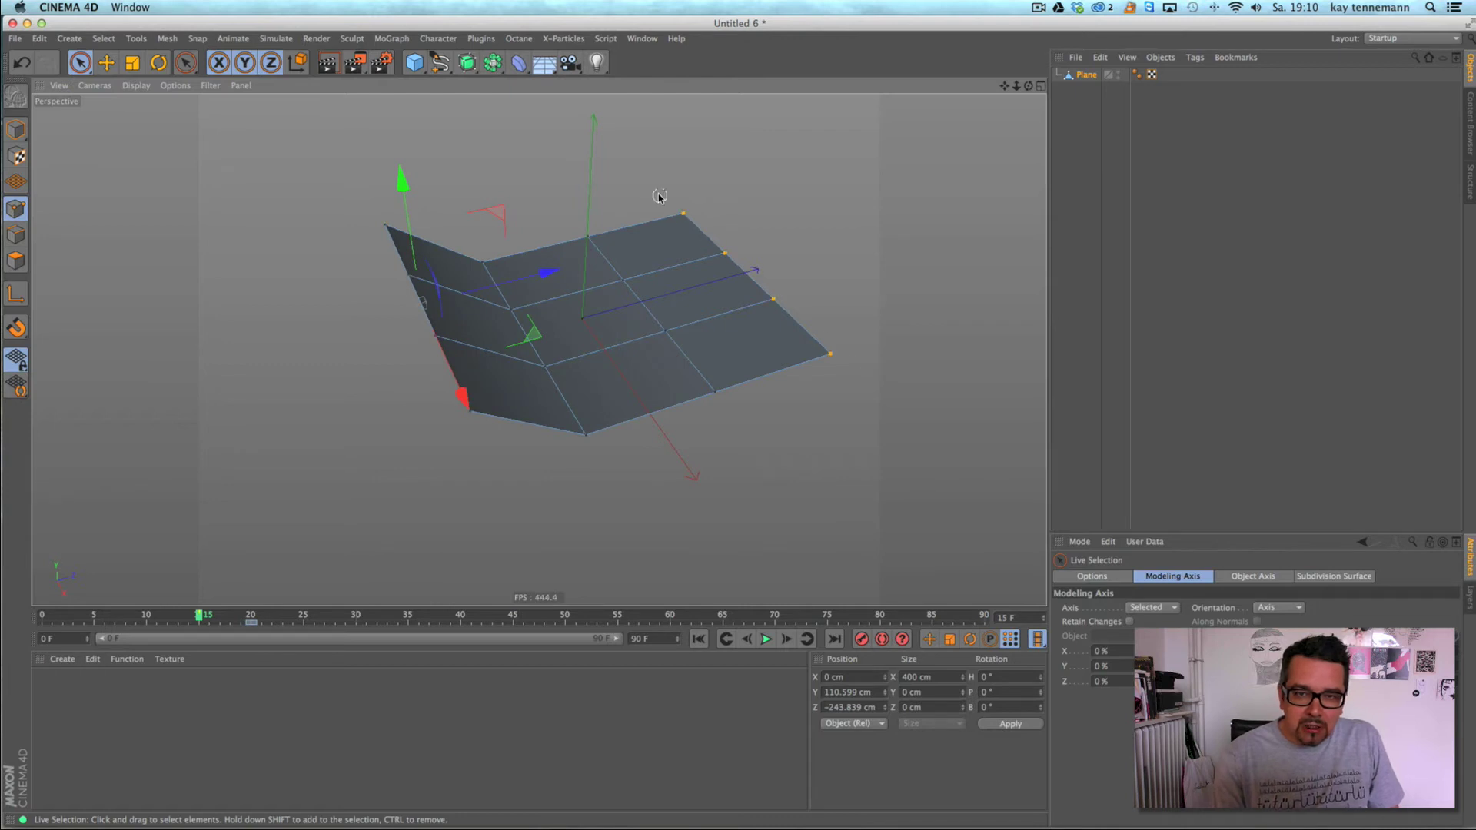
drag(660, 196, 748, 270)
drag(780, 158, 767, 86)
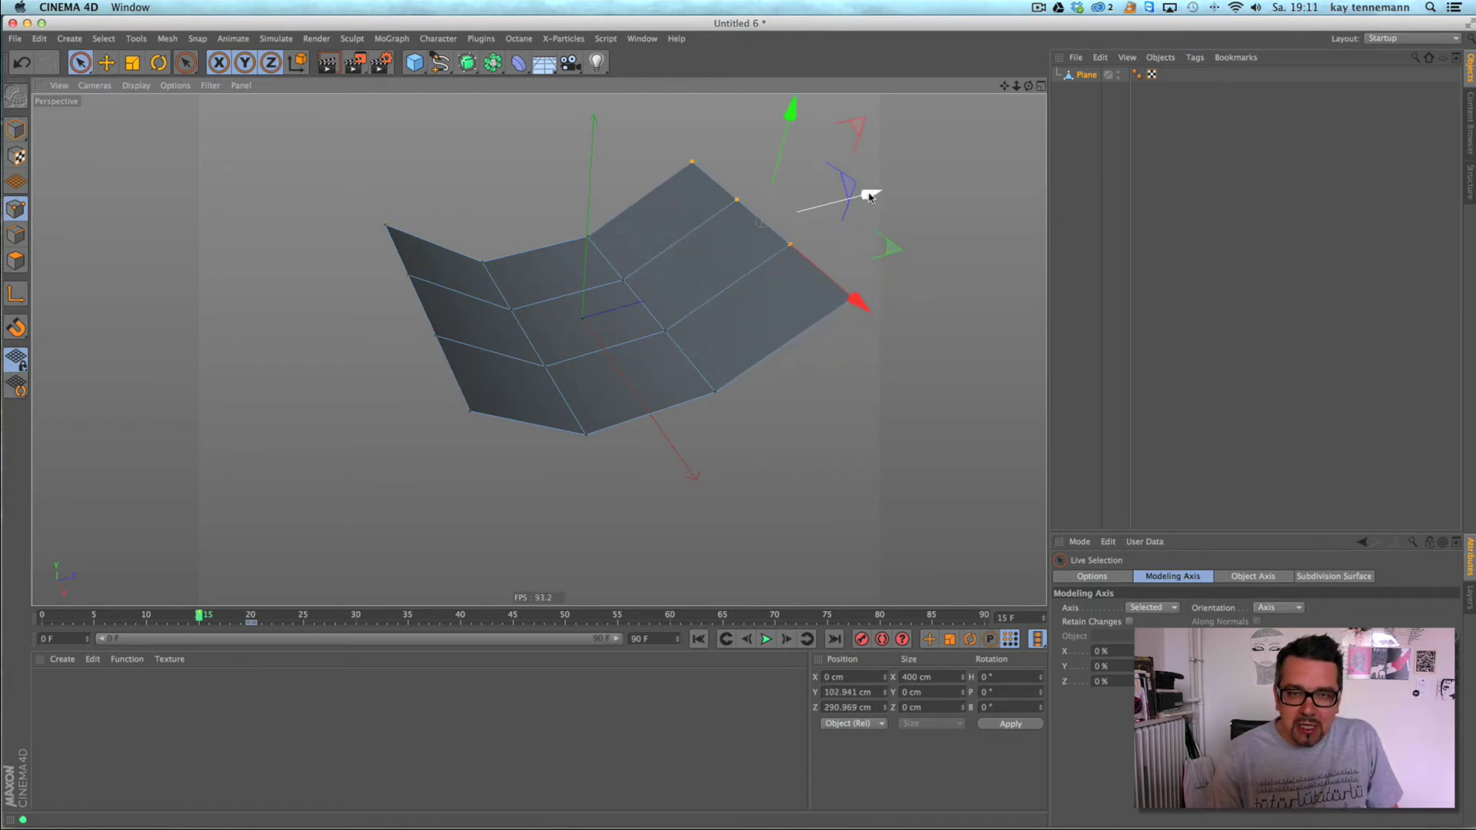
drag(869, 196, 832, 202)
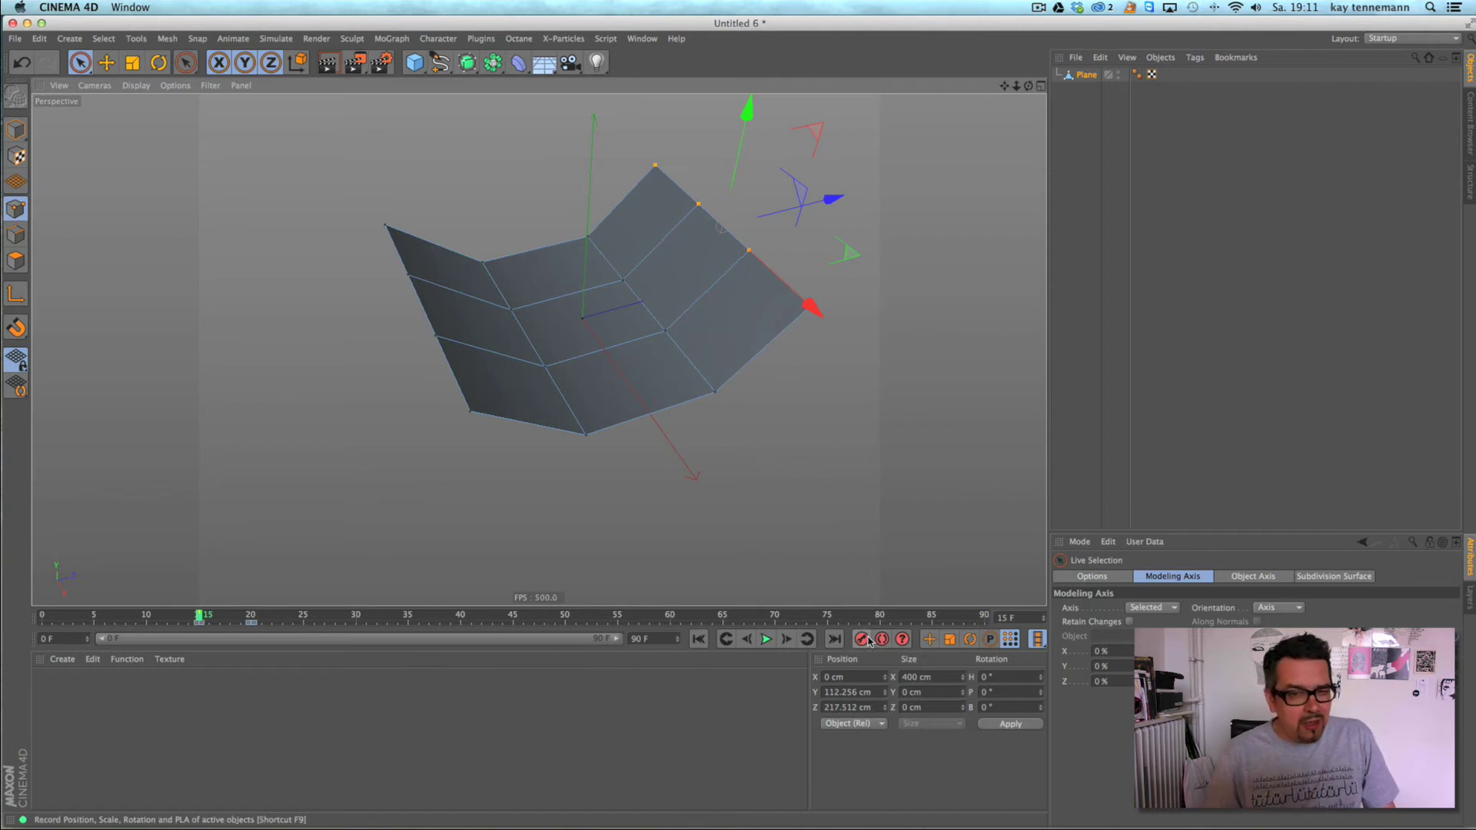
- At frame 10, fold both raised edges inward over the plane's middle, to about Z -13 cm and Z -11 cm
click(746, 640)
click(747, 641)
click(750, 642)
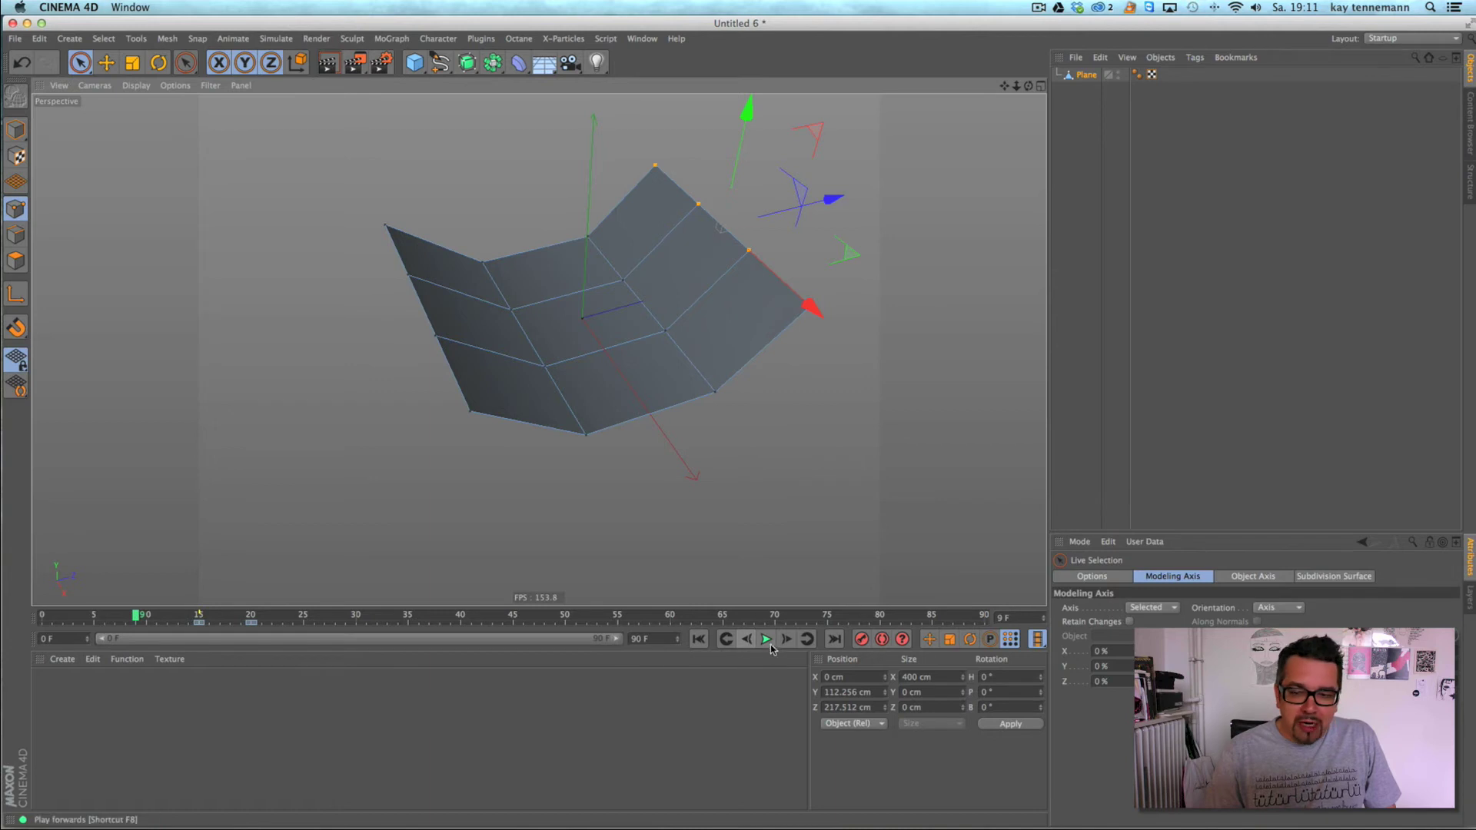
click(785, 638)
drag(832, 198, 702, 240)
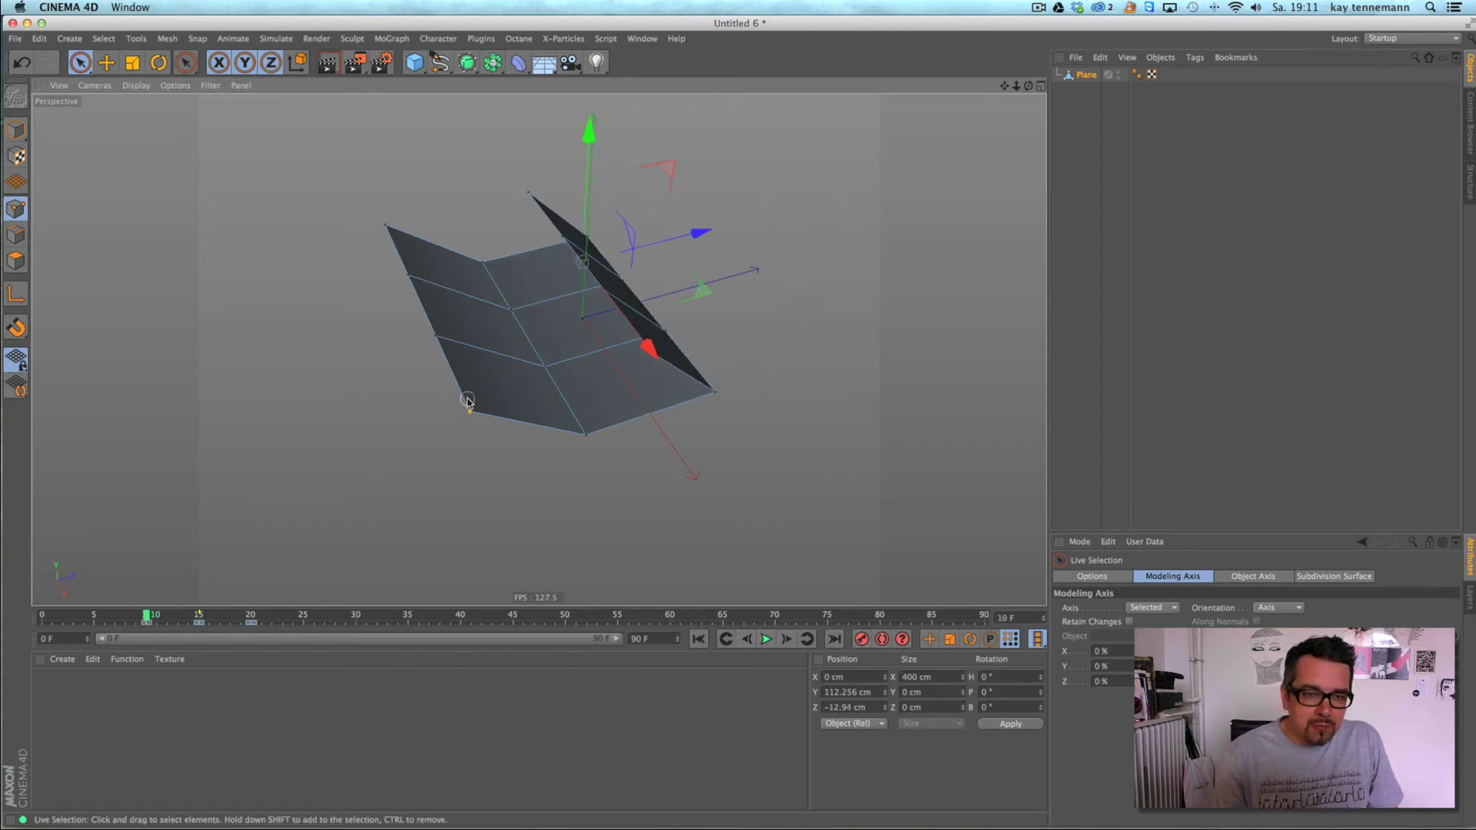
drag(412, 292, 388, 218)
drag(539, 275, 698, 239)
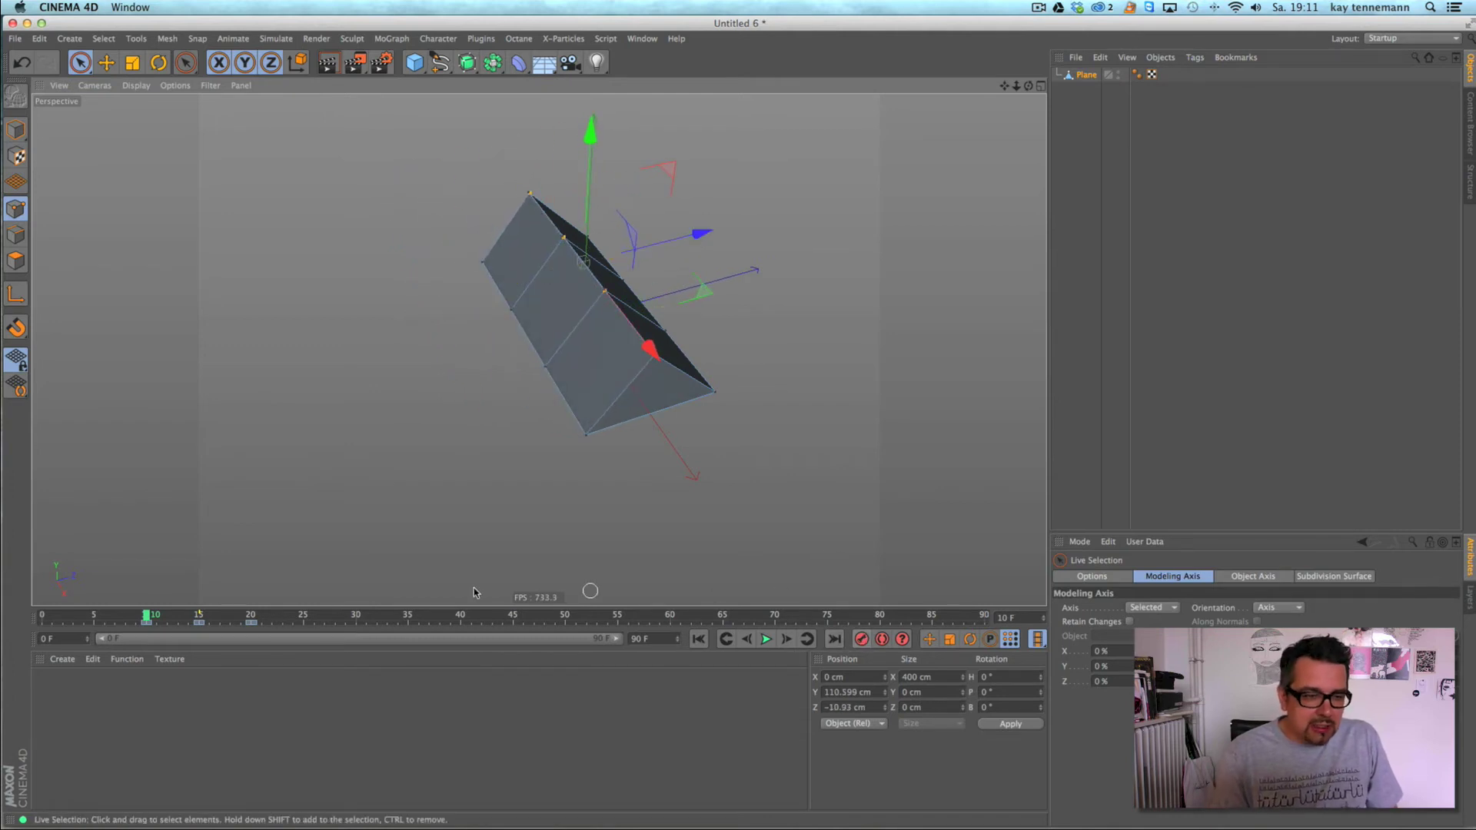
- At frame 5, fold both edges flat over the plane's middle, to about Y -1 cm, Z 80 cm and Y 2 cm, Z -92 cm
click(97, 617)
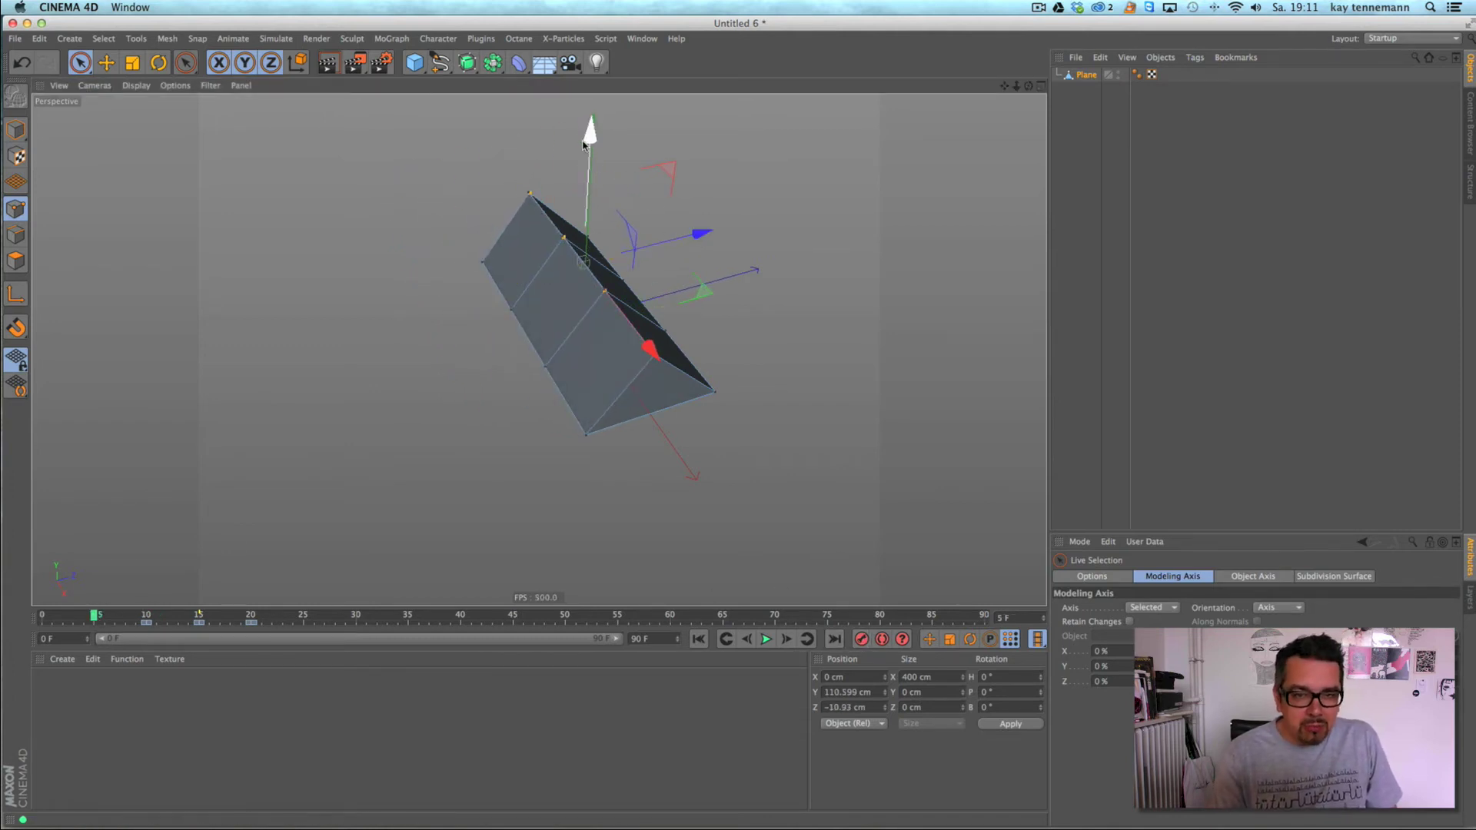
drag(589, 132, 603, 209)
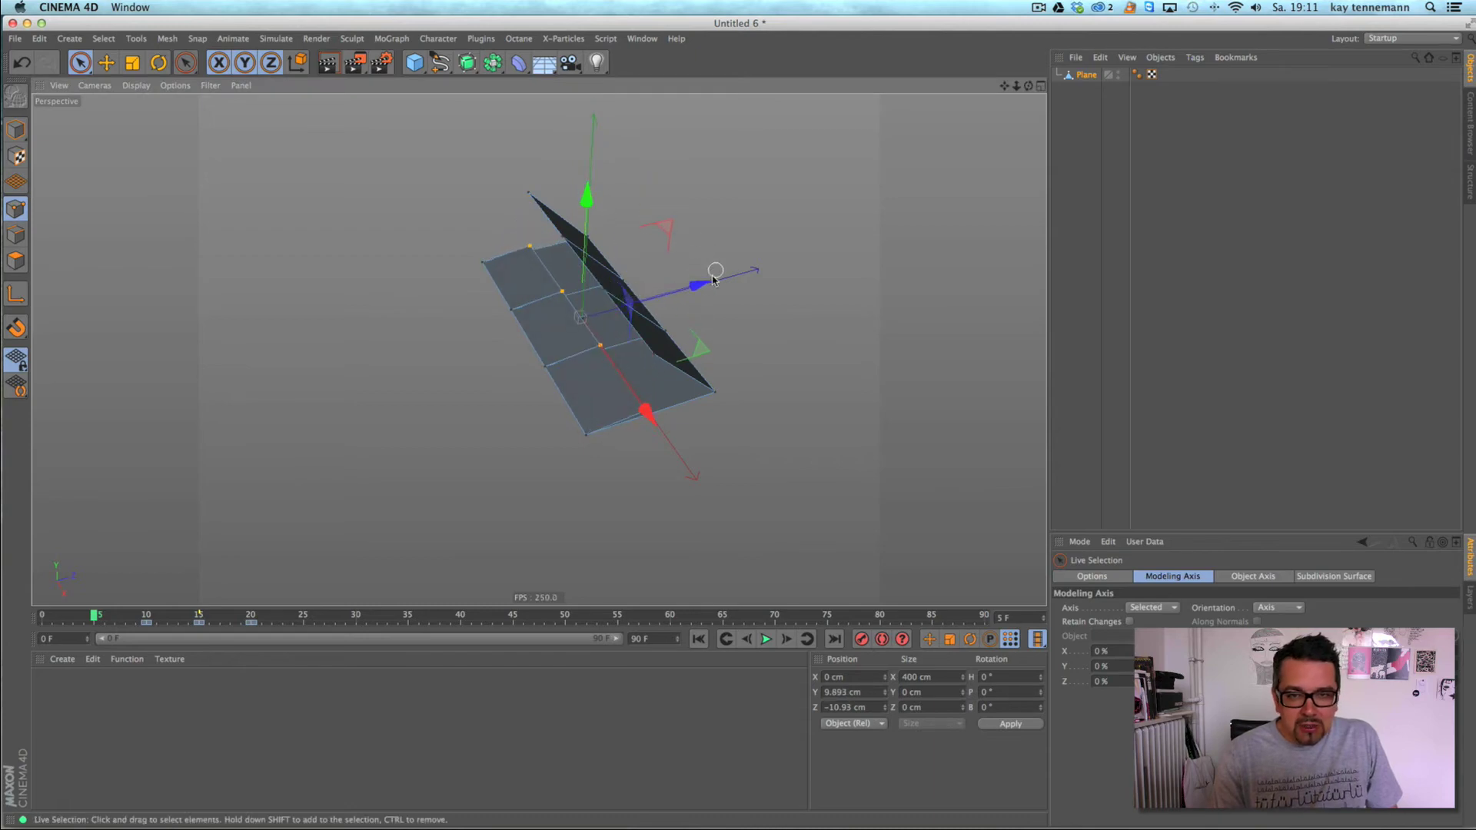
drag(715, 269, 757, 283)
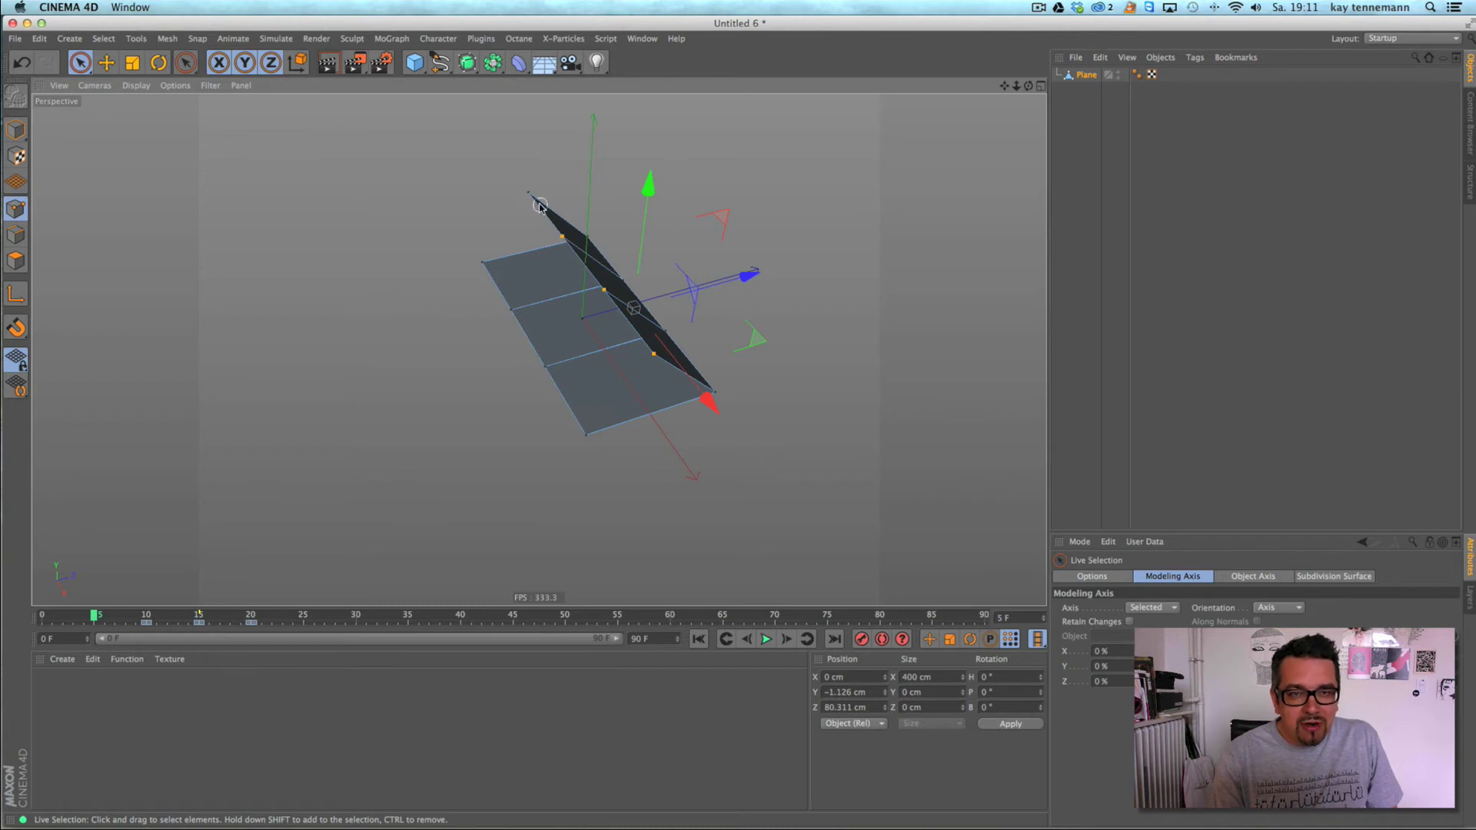
drag(592, 142, 584, 206)
drag(697, 288, 655, 315)
- Play the plane's unfolding animation from the start and return to frame 0
click(697, 638)
click(765, 638)
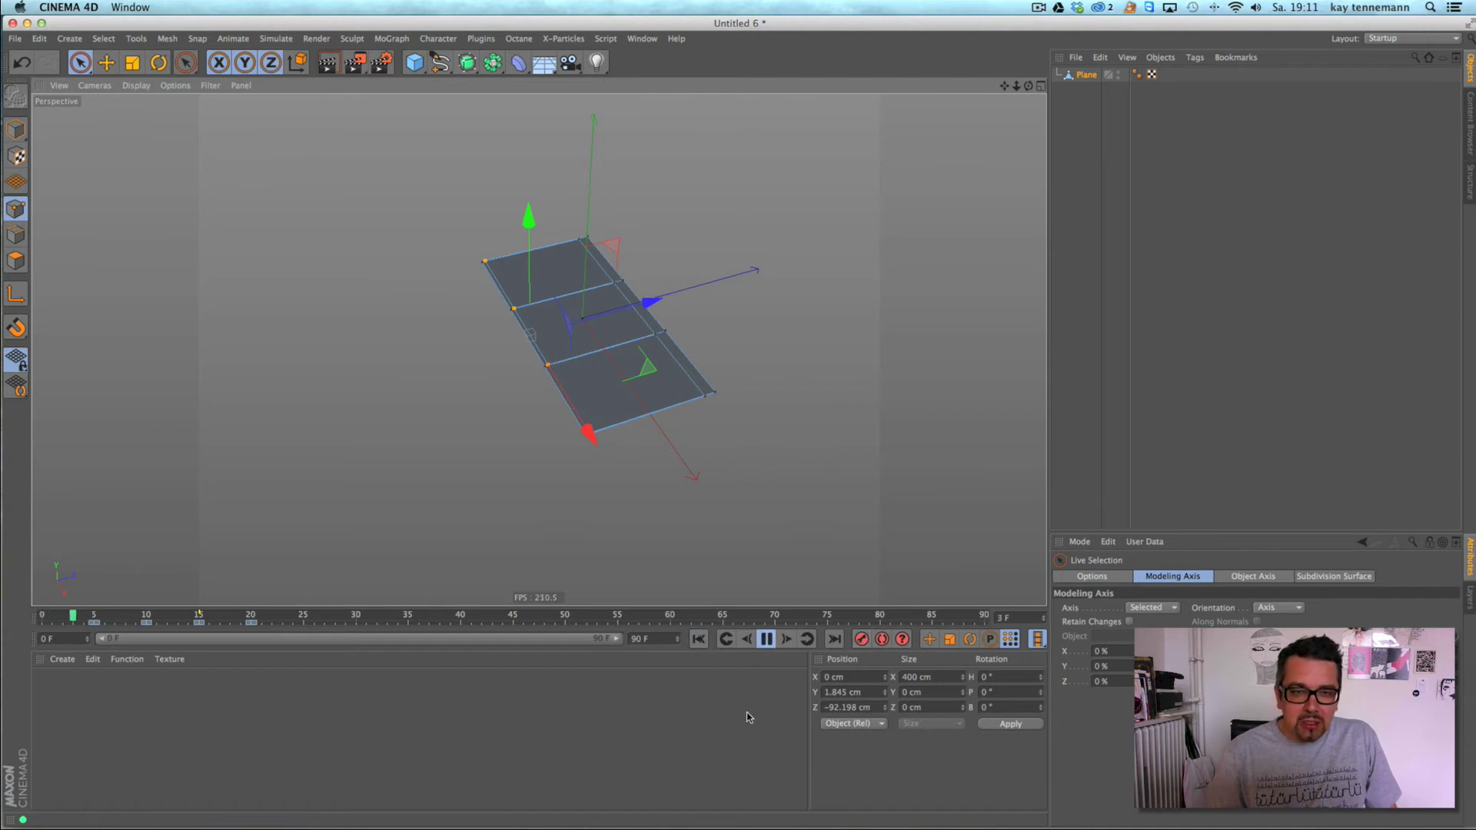
click(765, 638)
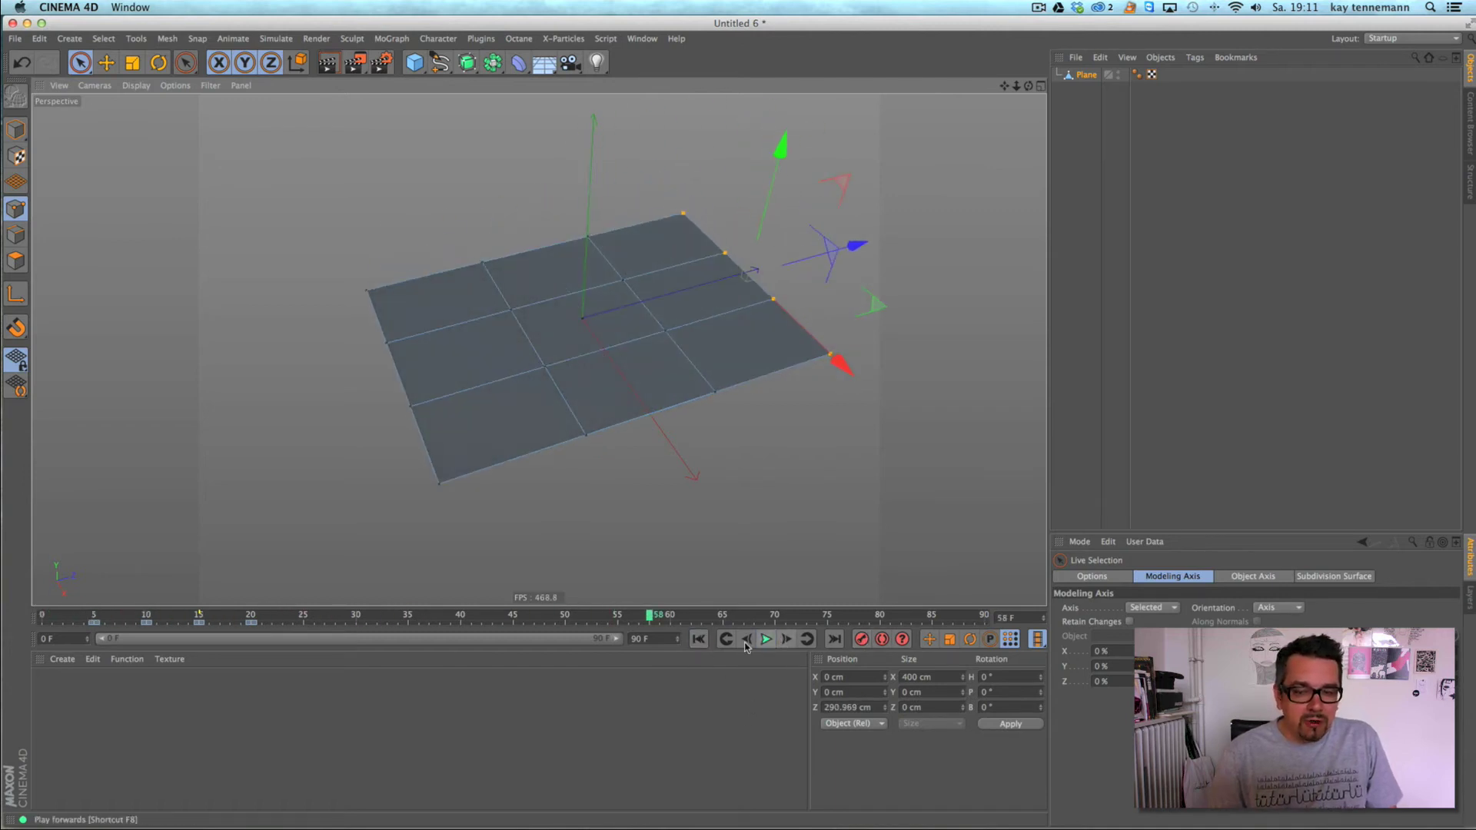
click(698, 639)
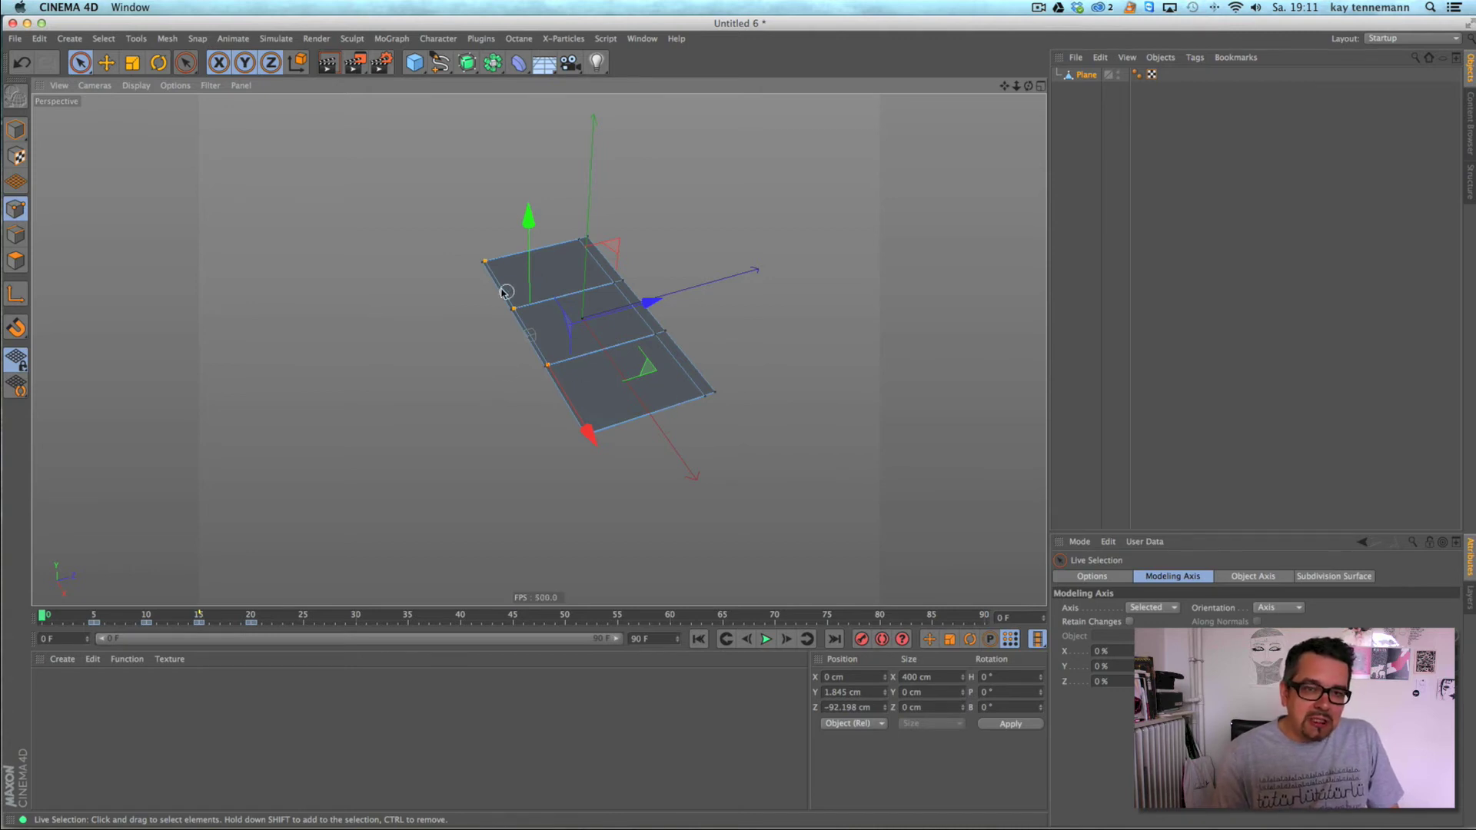
- At frame 0, select the points at both X ends of the folded plane, scale them inward to about 164 cm along X, and record a keyframe
click(569, 256)
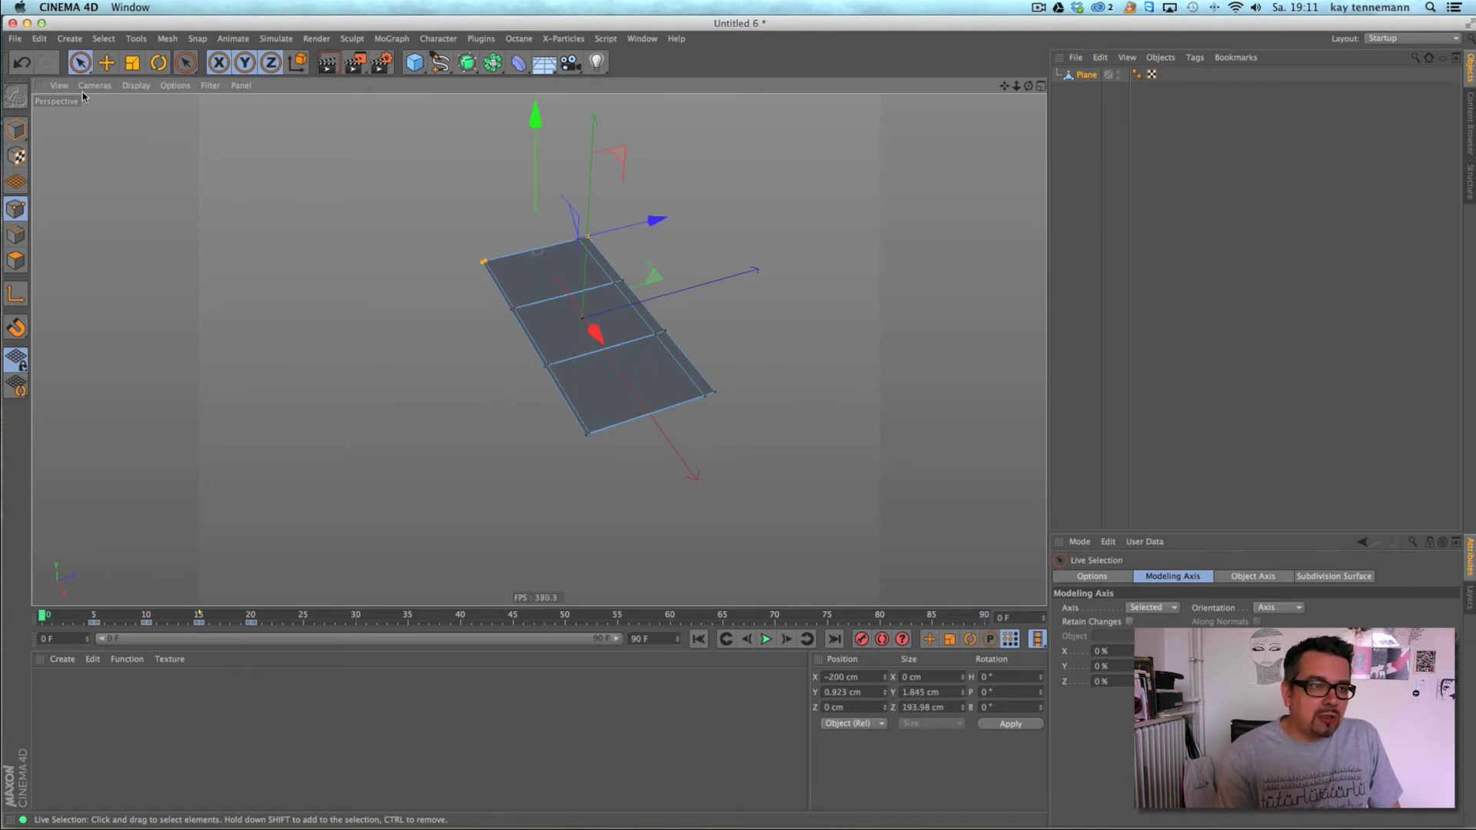
key(e)
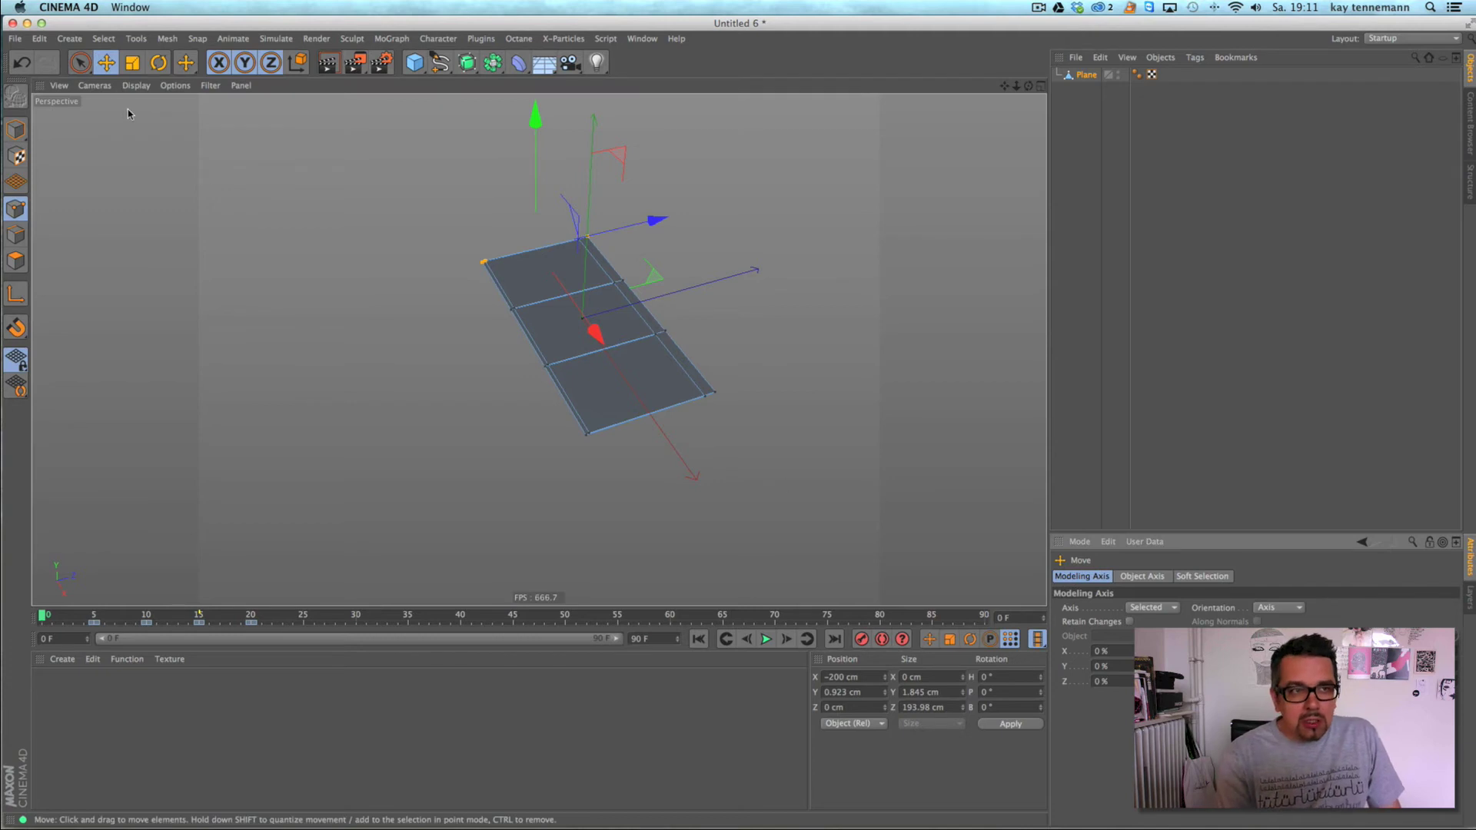
click(83, 66)
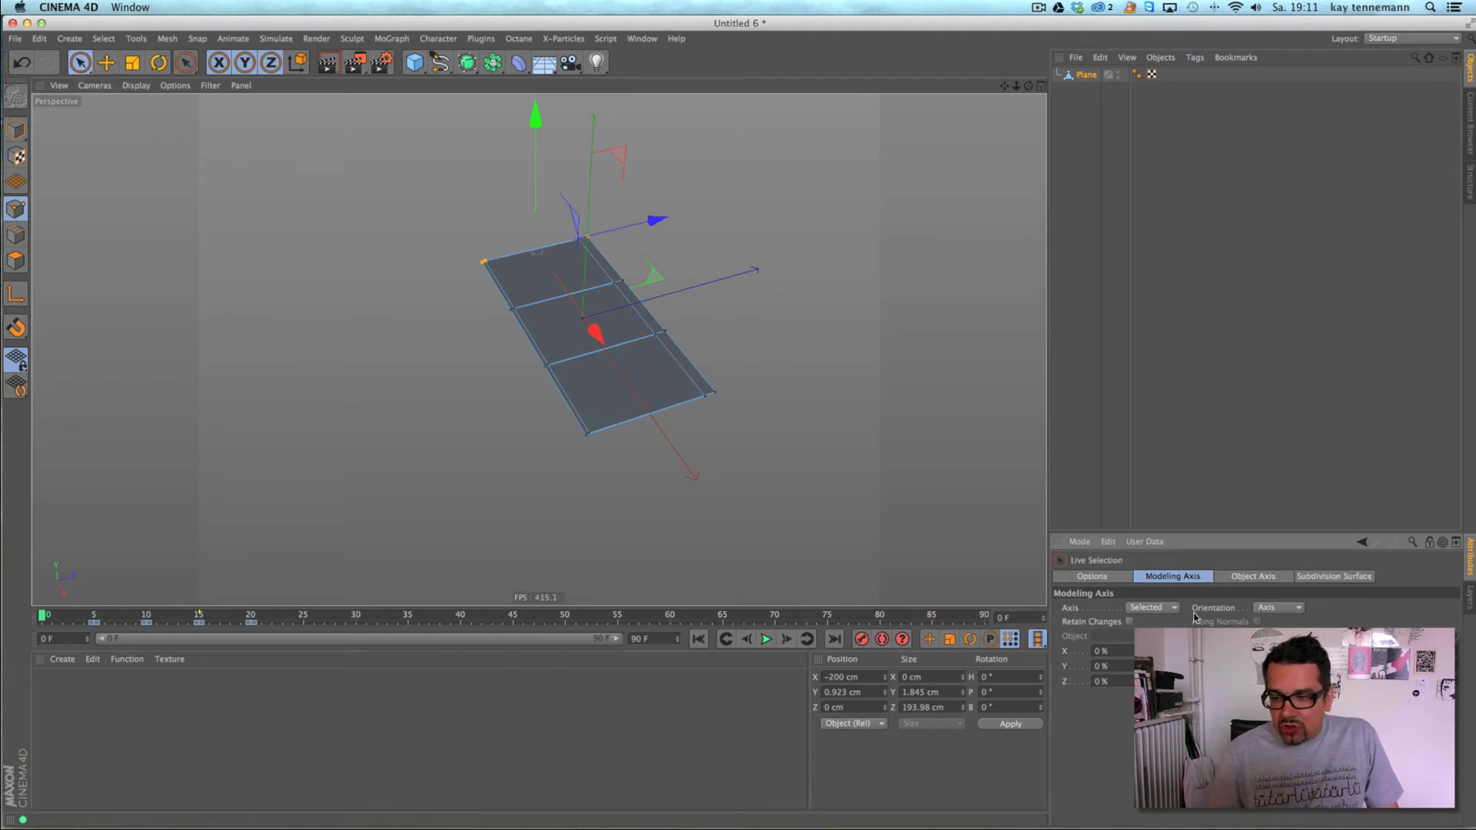
click(1123, 581)
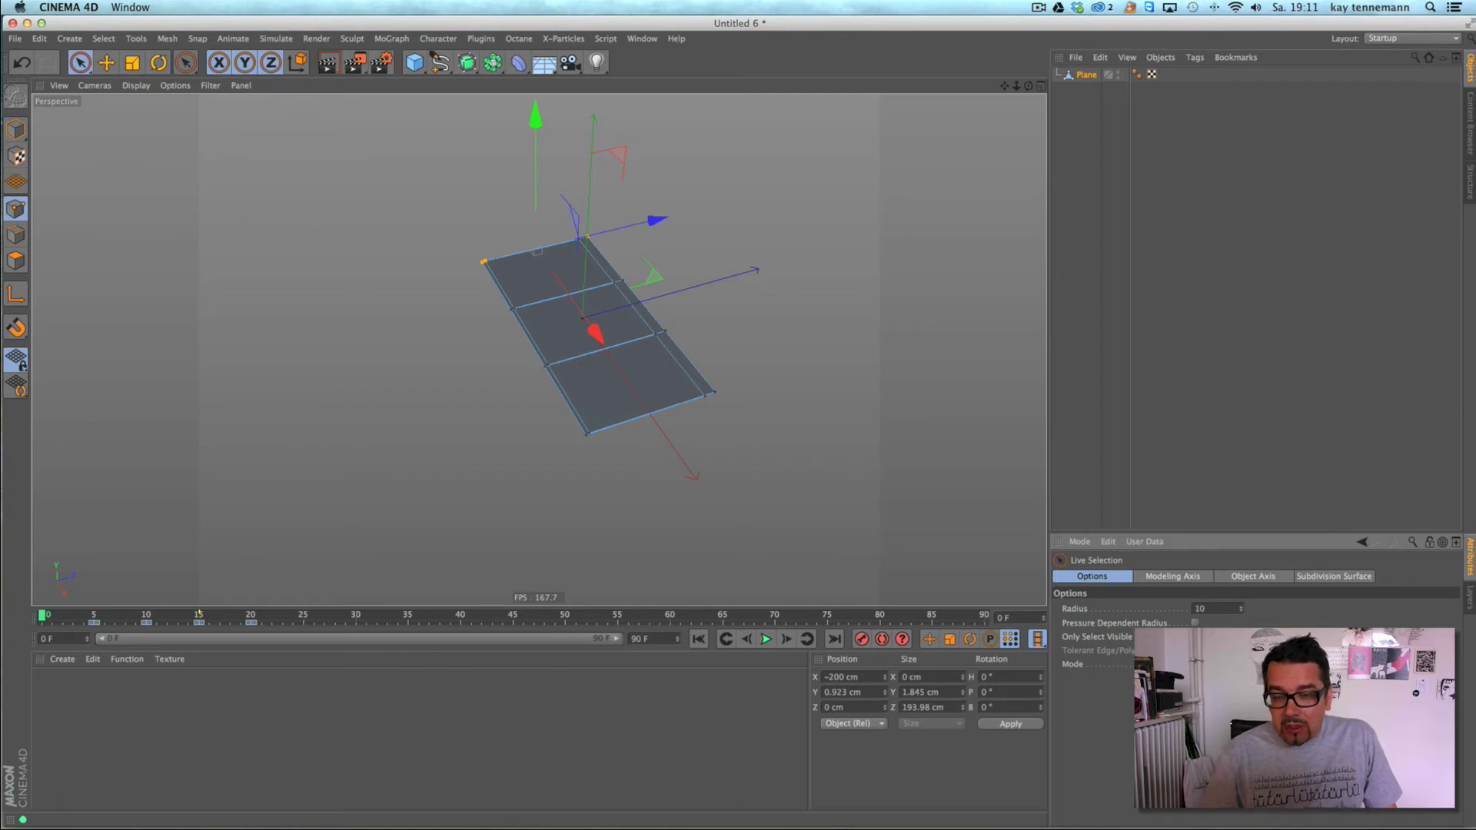
click(710, 396)
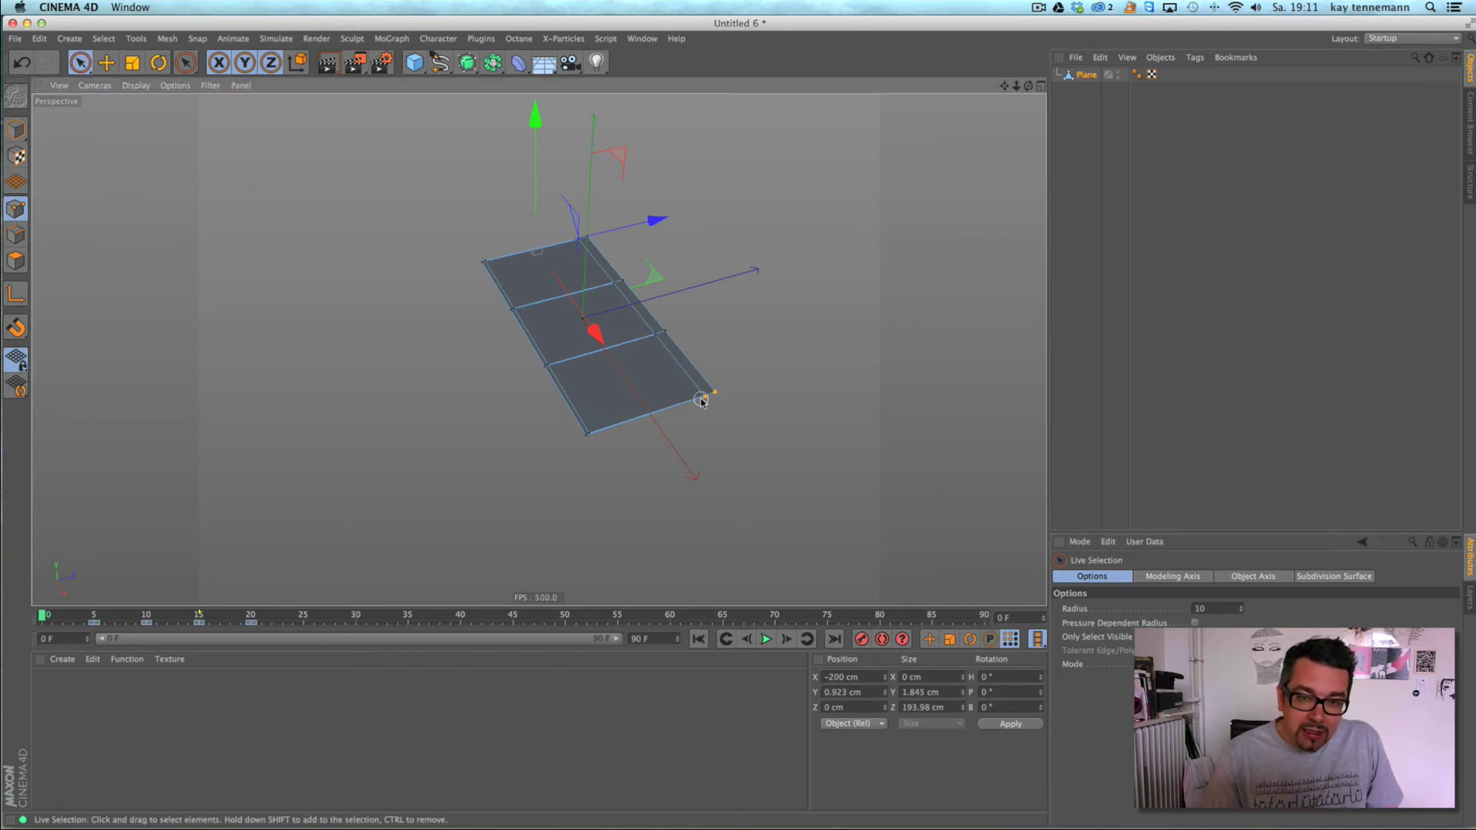
shift+click(595, 232)
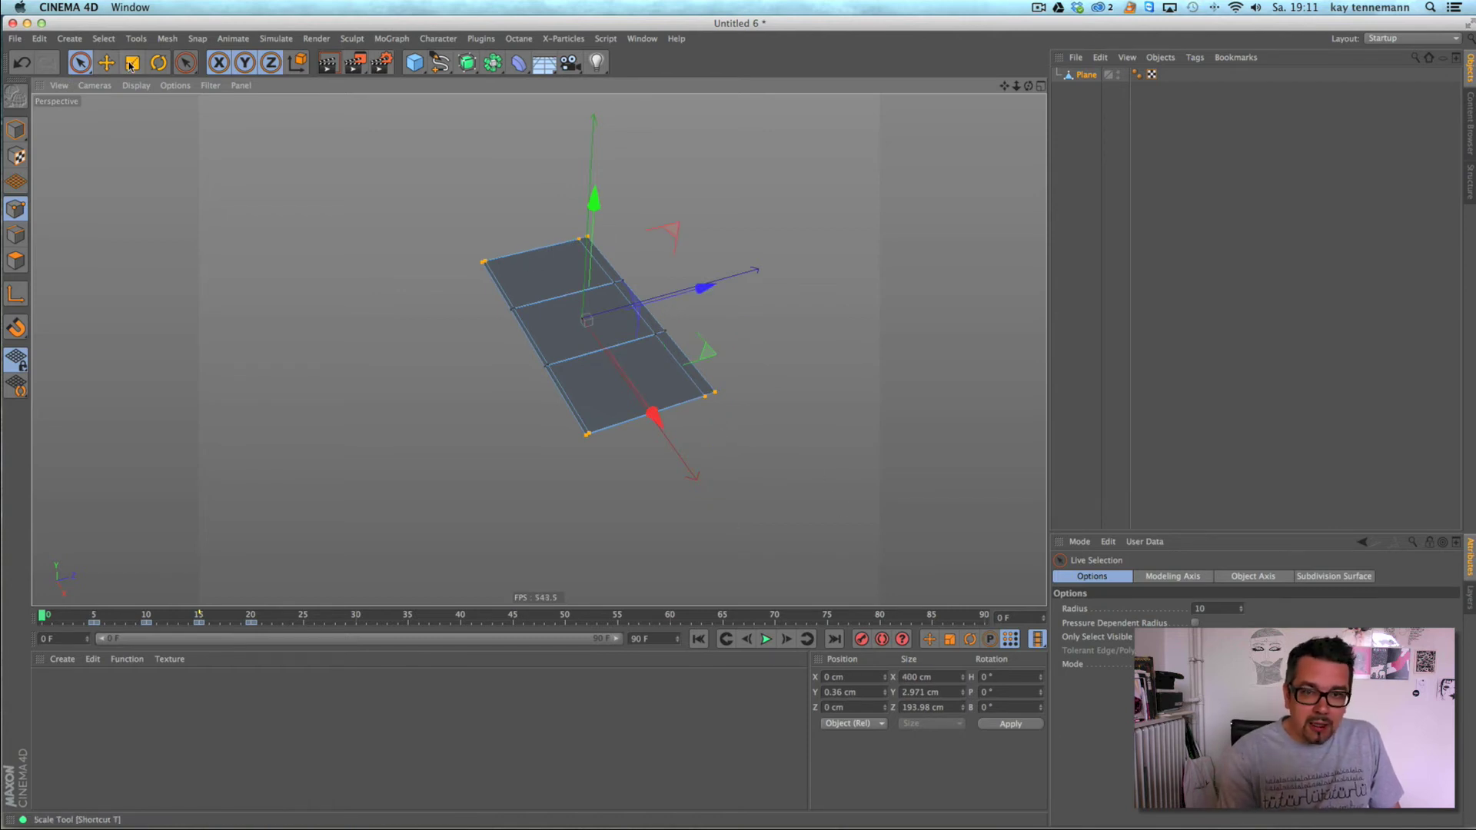
key(t)
drag(656, 419, 612, 358)
click(862, 639)
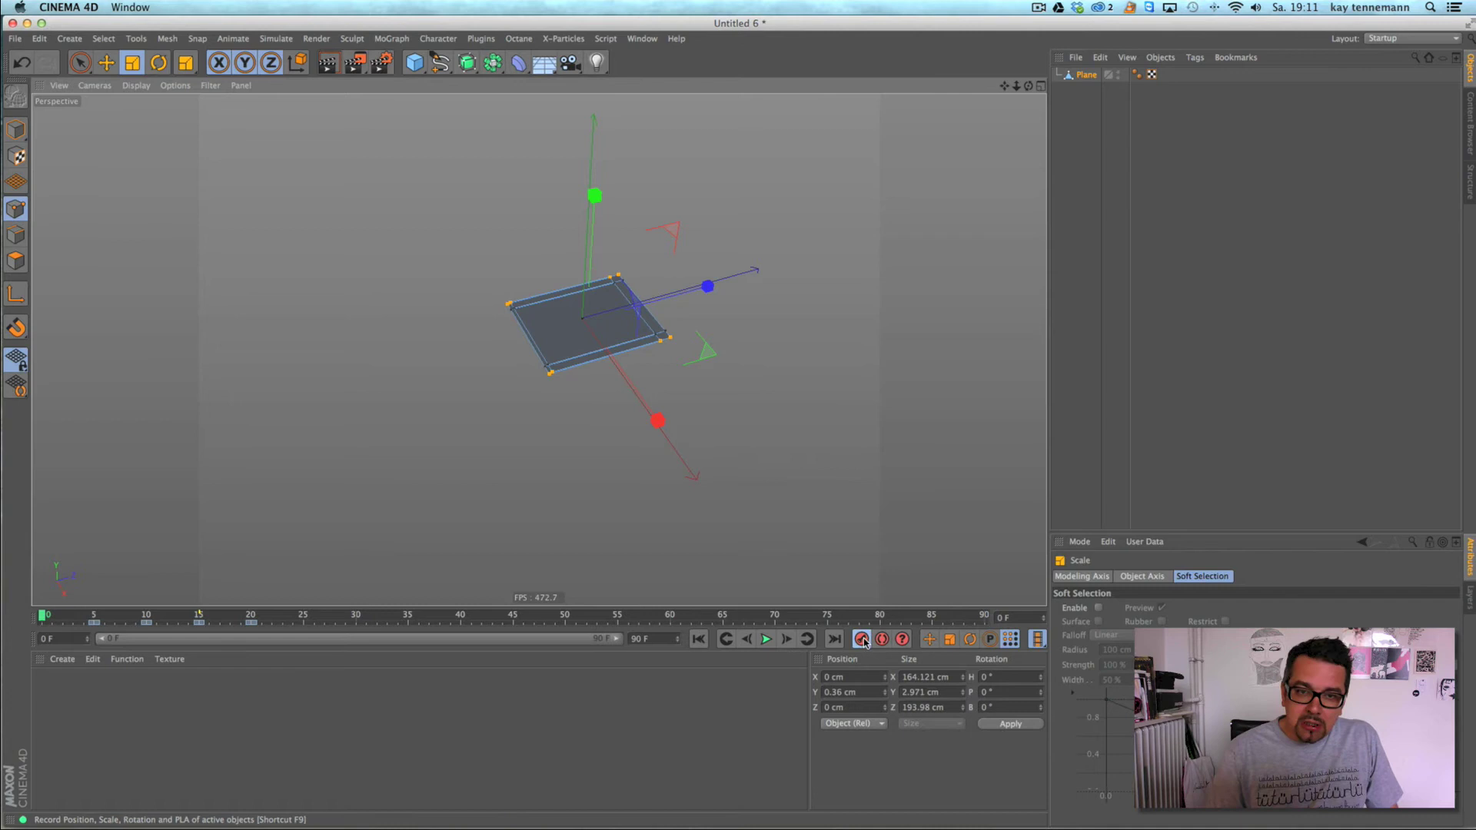
- Deselect the plane and play the complete unfolding animation from frame 0
click(1115, 282)
click(697, 640)
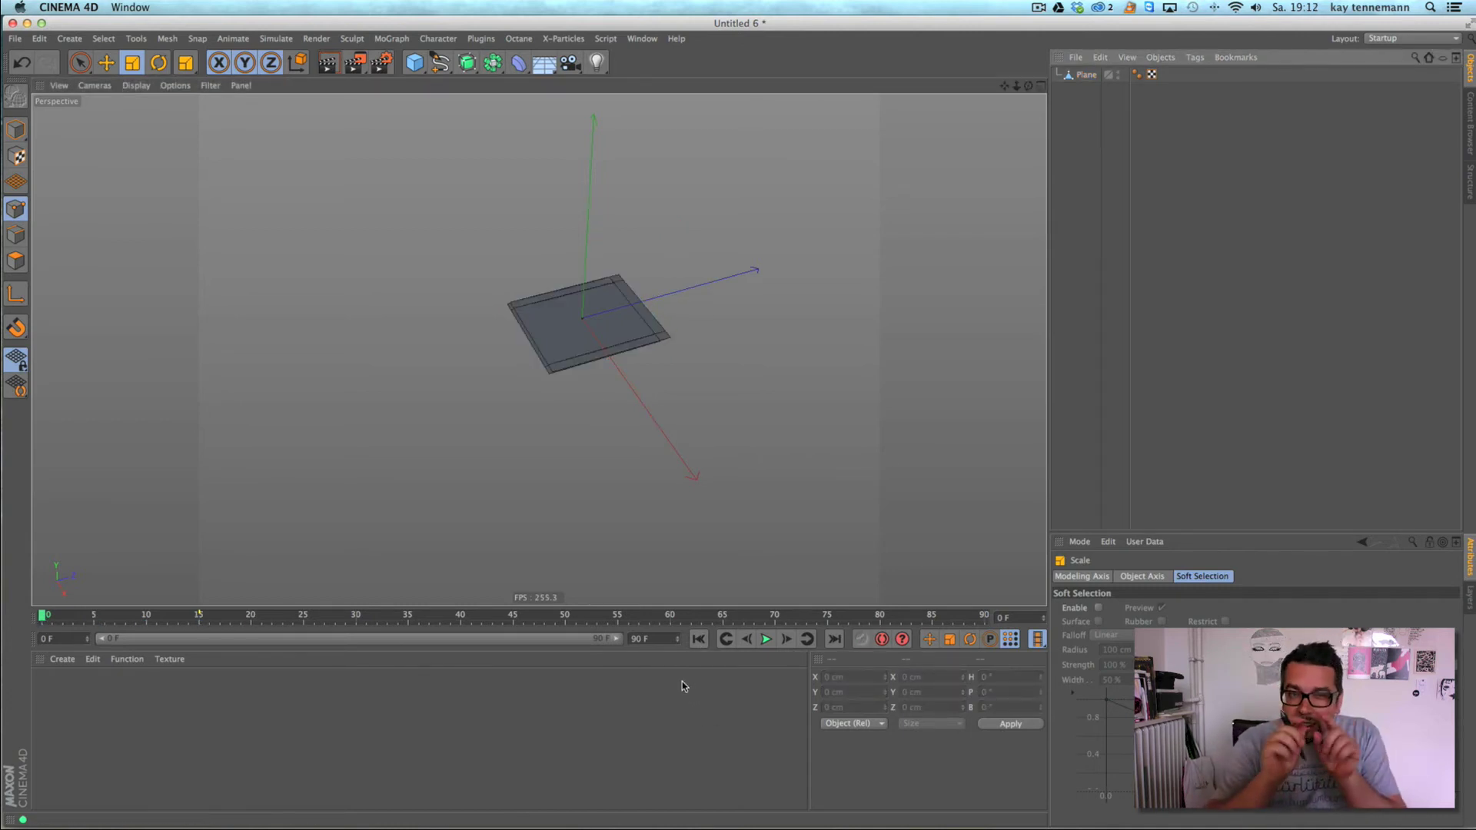
click(766, 638)
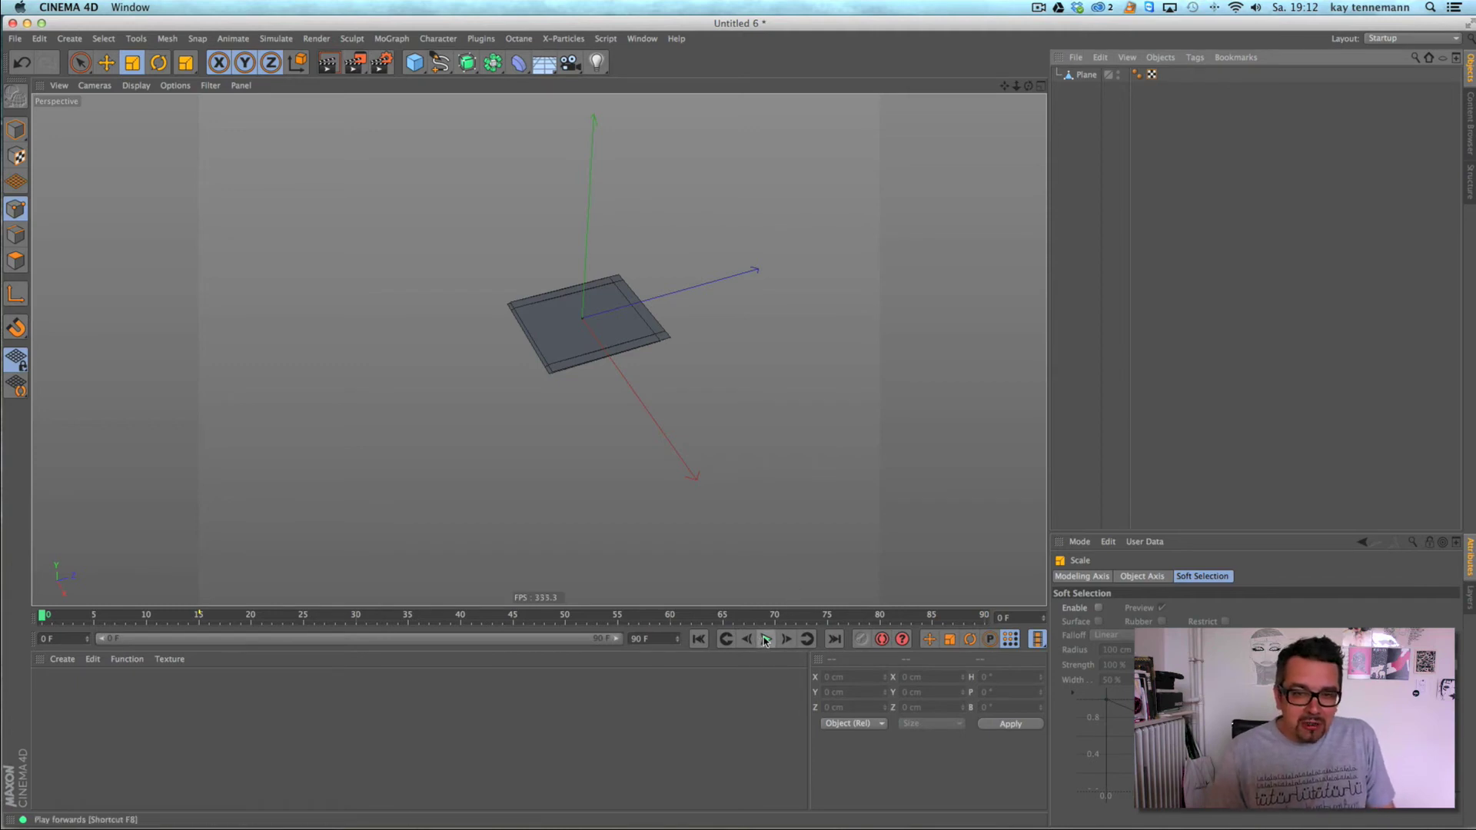
click(765, 639)
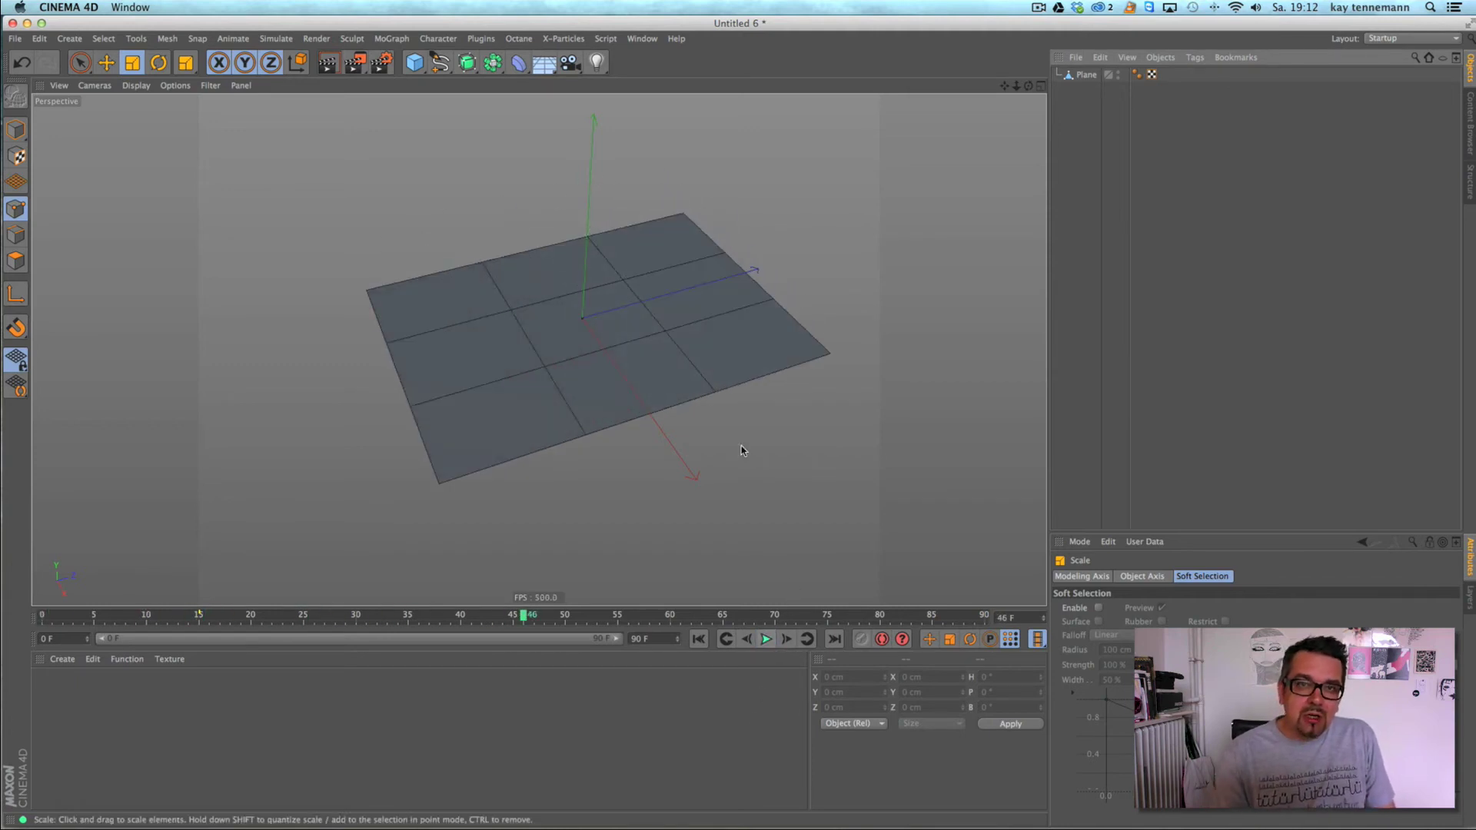
- Switch to the project Untitled 5 and play the single panel's unfolding animation from frame 26
click(642, 38)
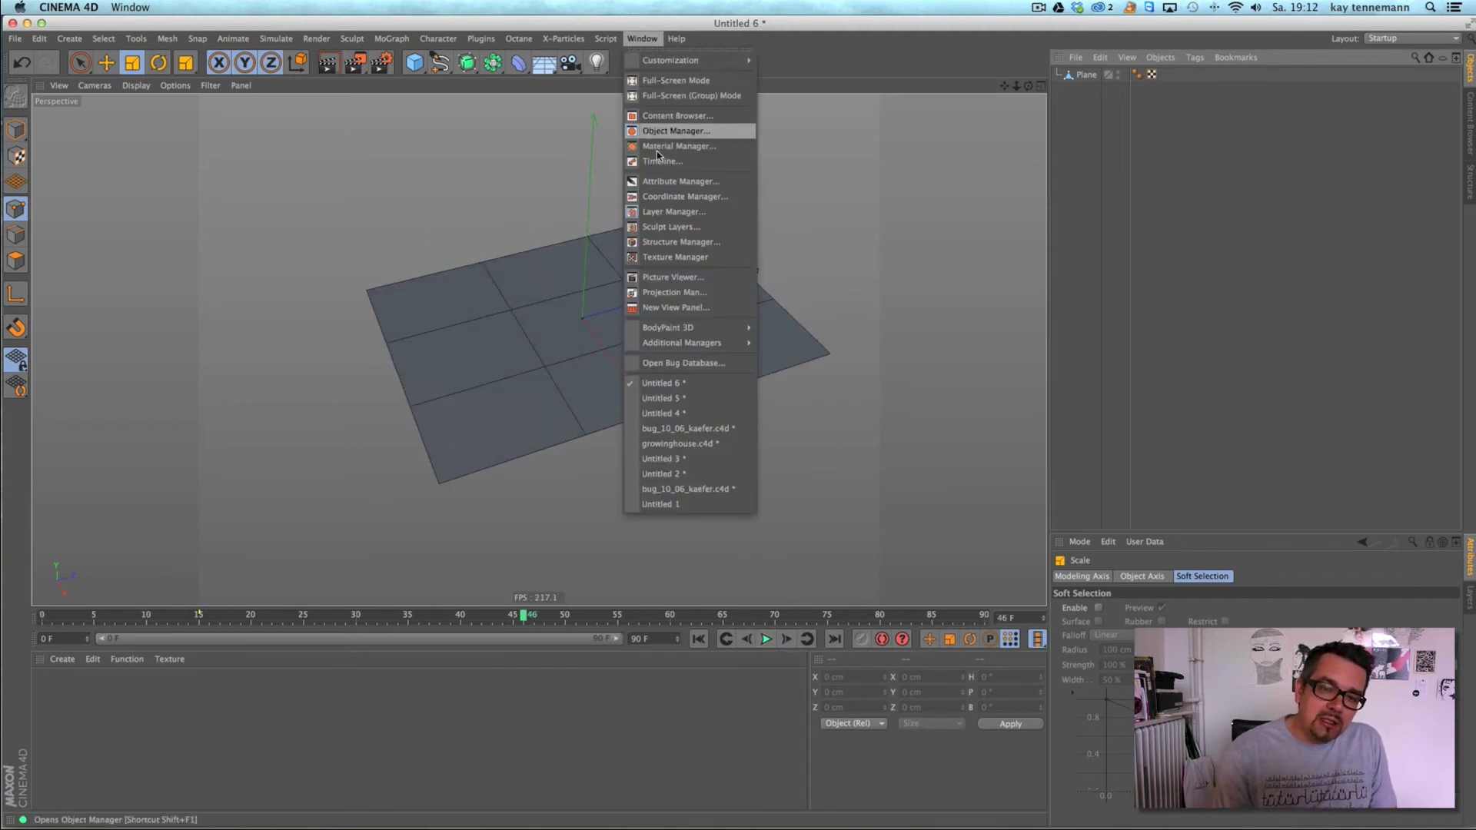
click(707, 403)
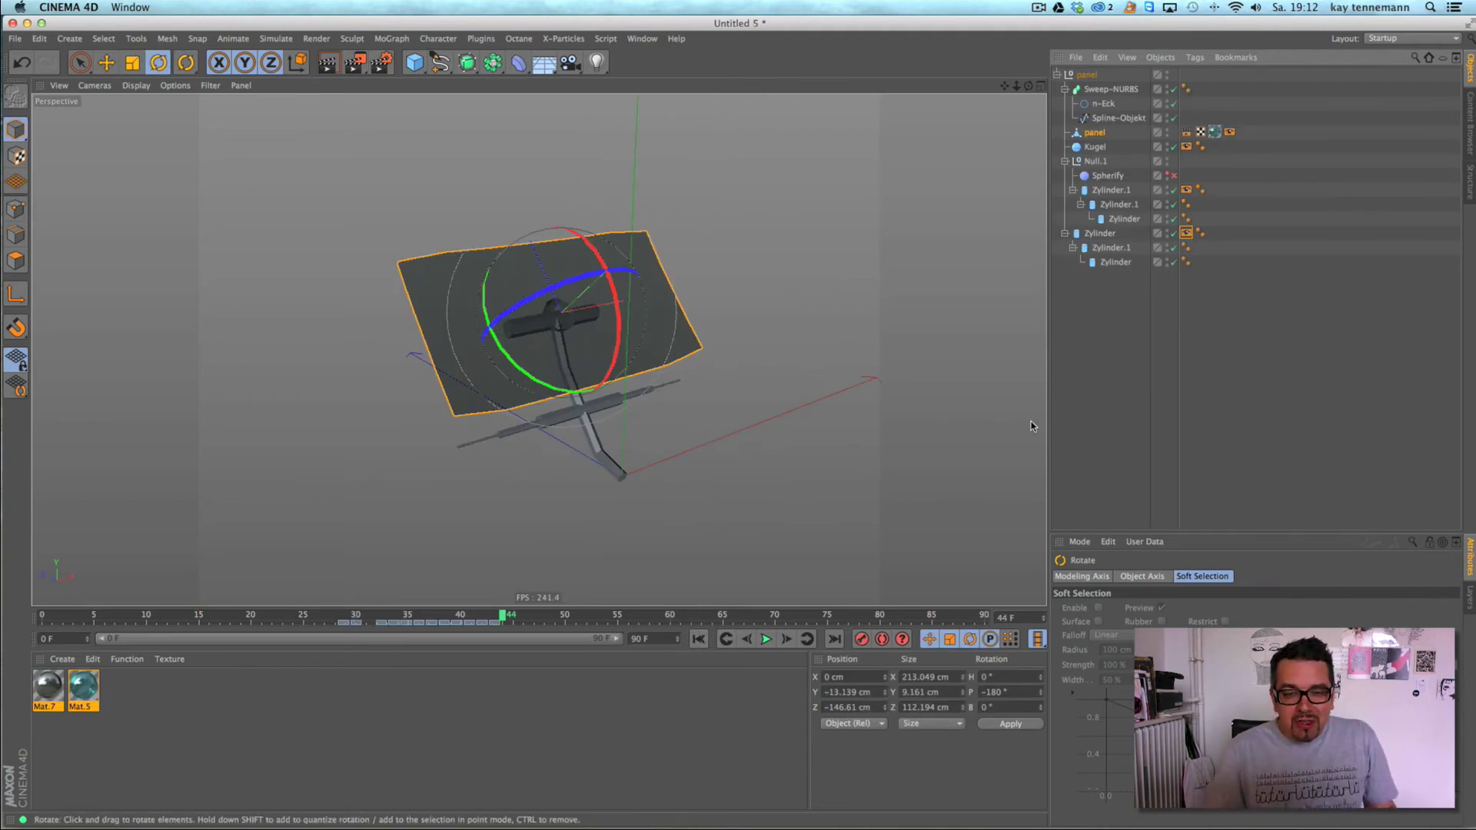
click(314, 616)
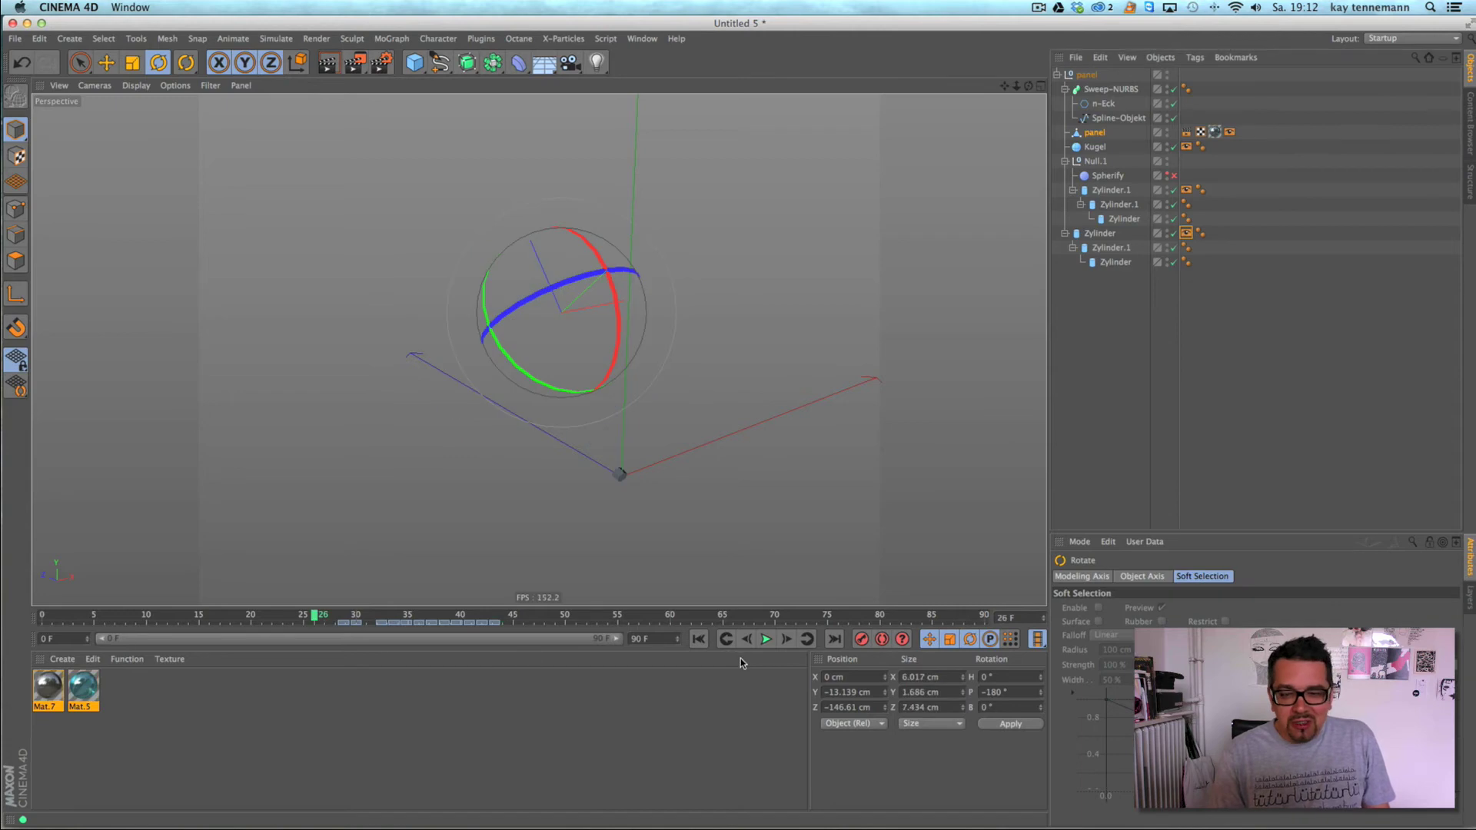
click(1093, 379)
click(765, 638)
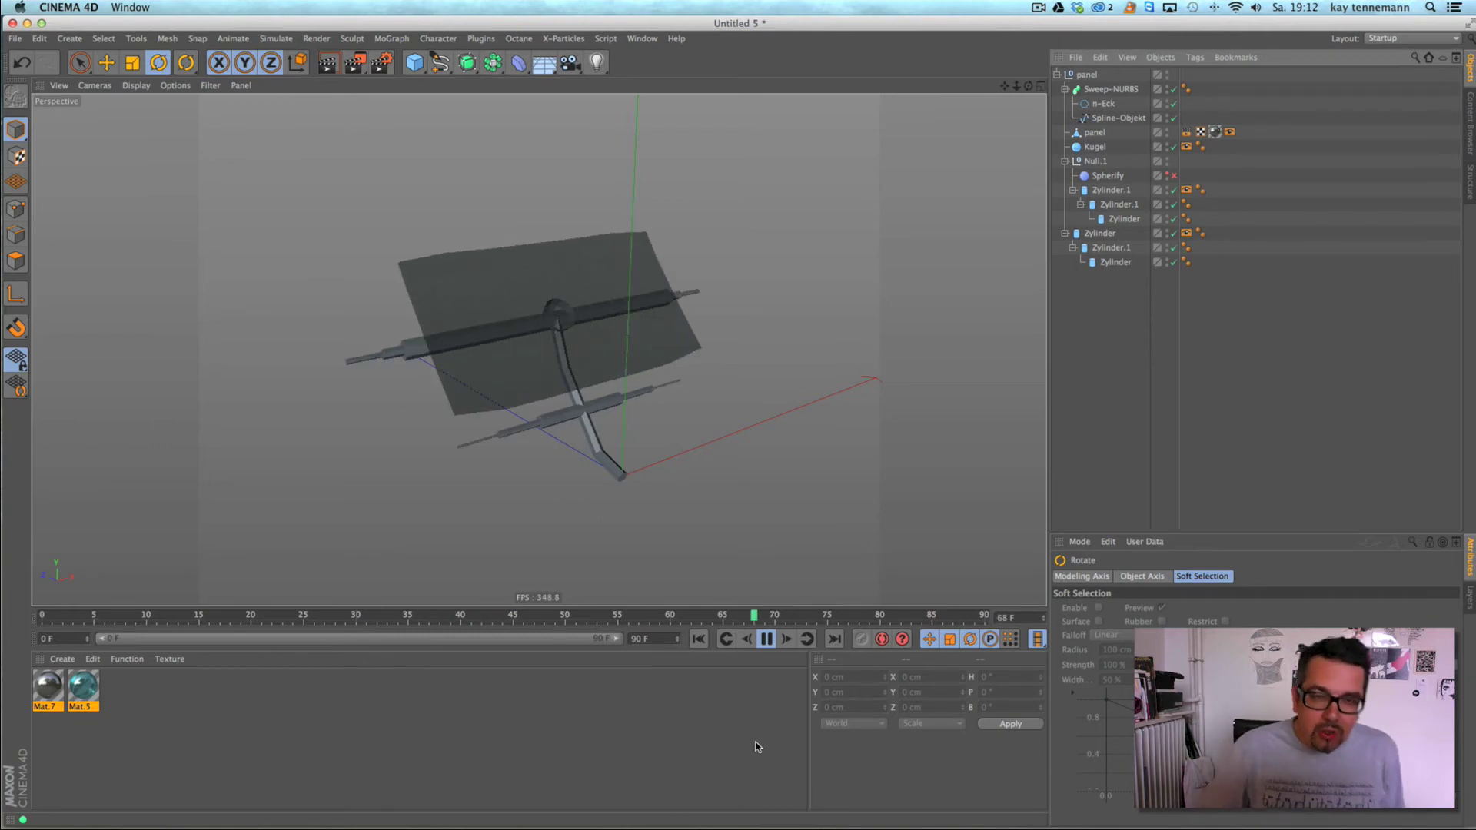
click(766, 638)
alt+drag(538, 430, 701, 415)
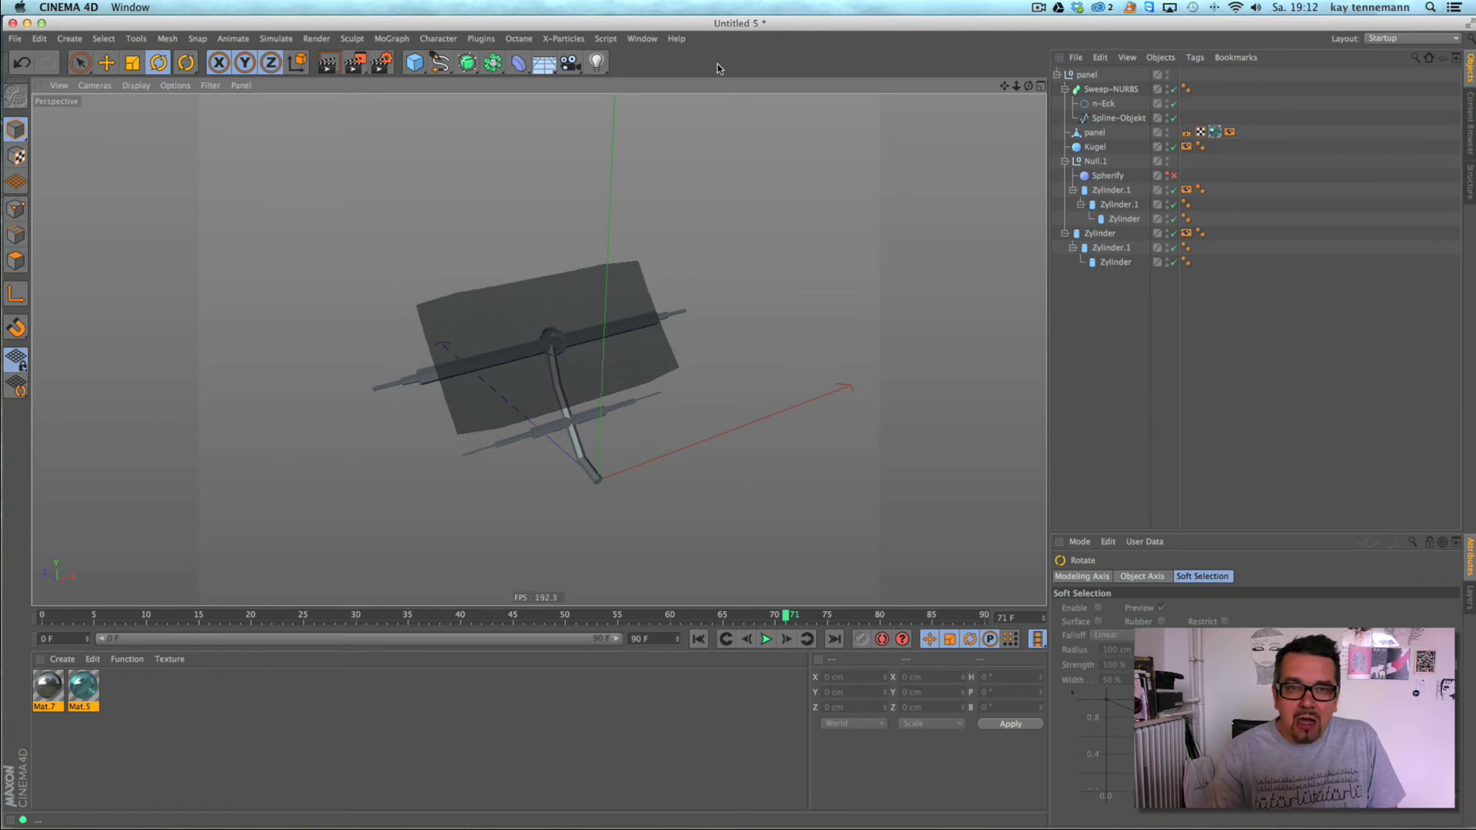
- Switch to the cloned cubes project Untitled 4 and move its animation to frame 2
click(642, 38)
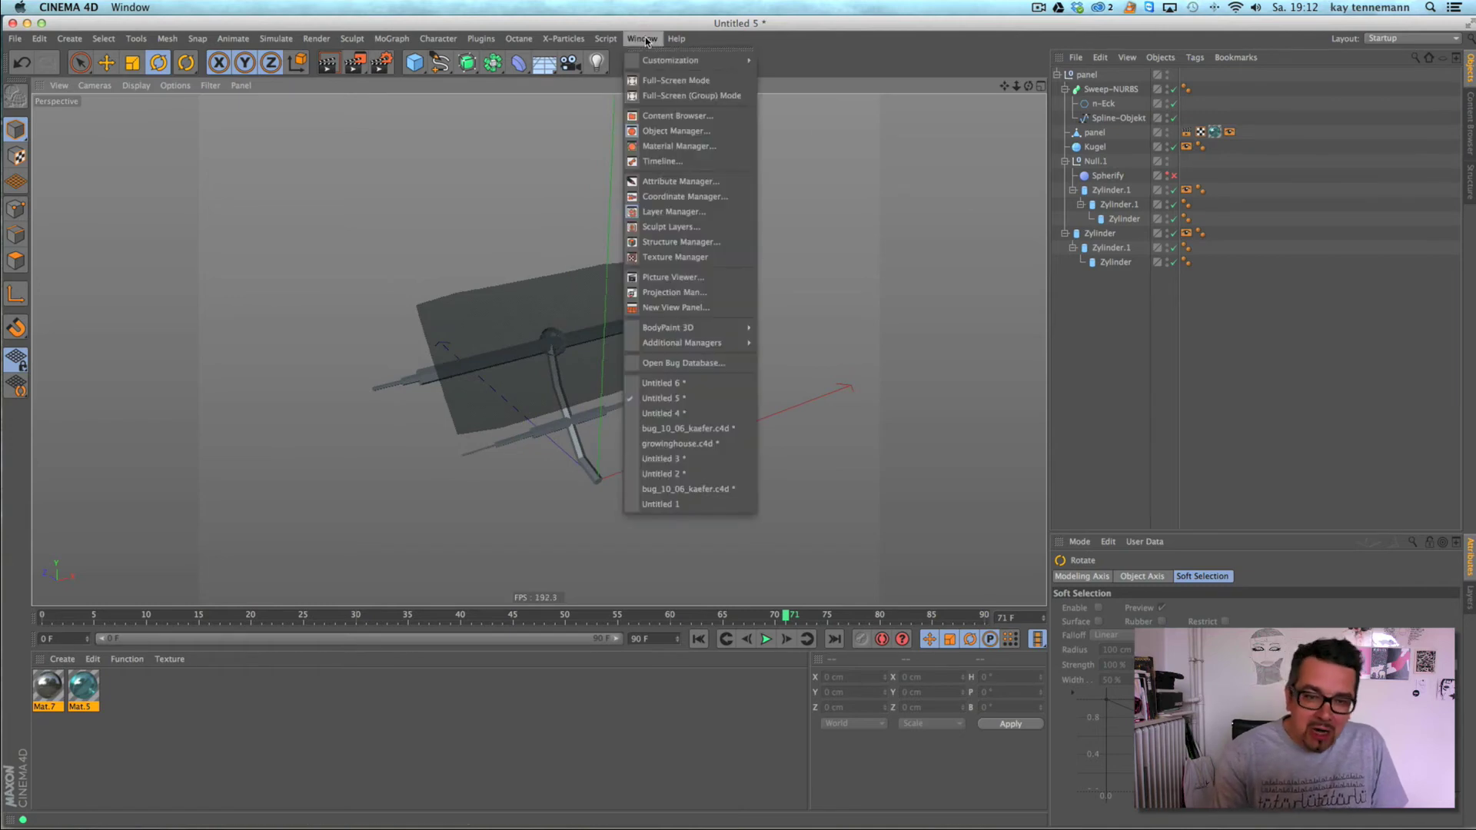
click(703, 413)
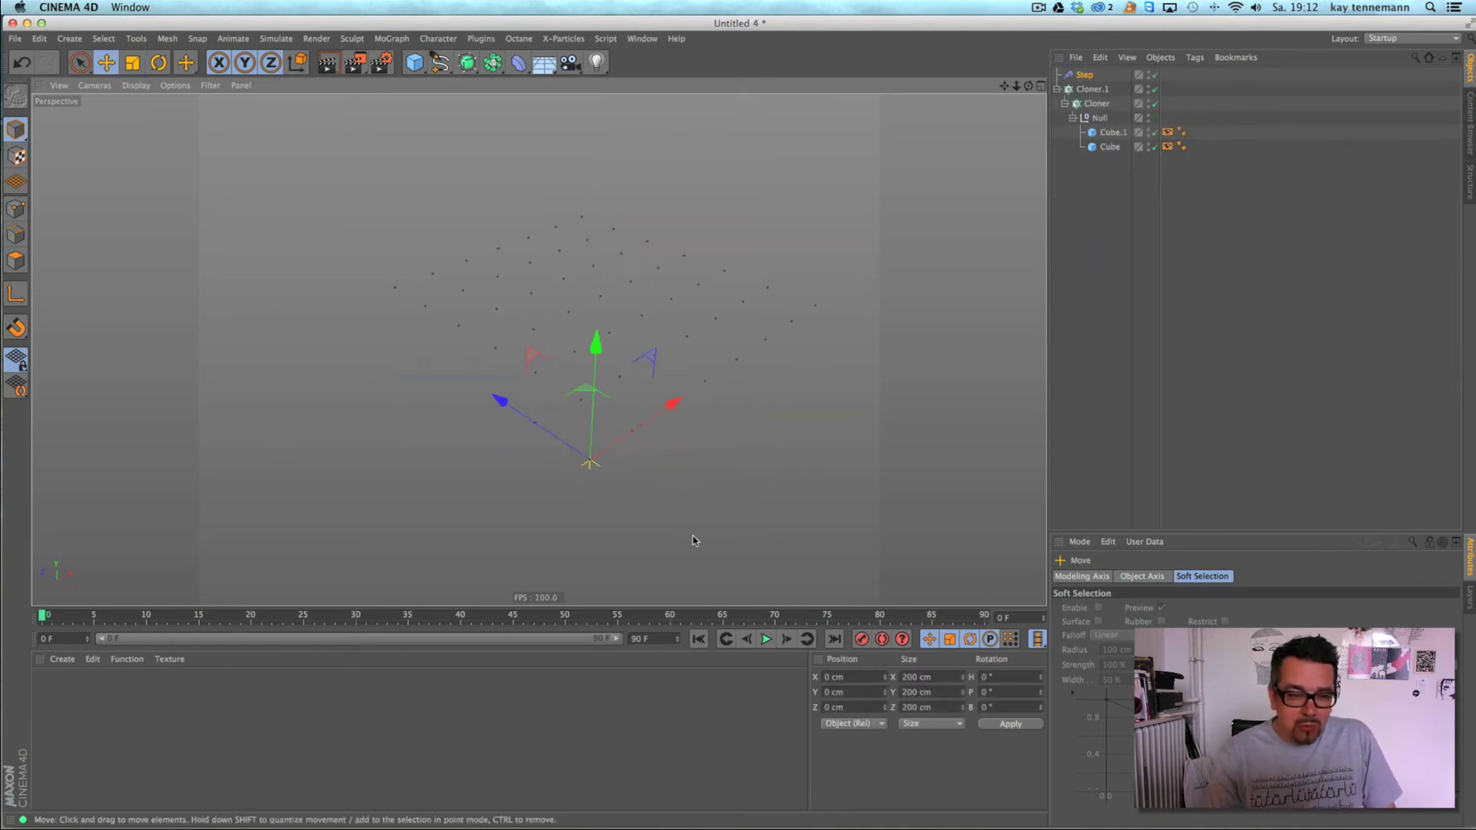
mouse_move(43, 616)
mouse_down()
mouse_move(149, 619)
mouse_move(63, 615)
mouse_up()
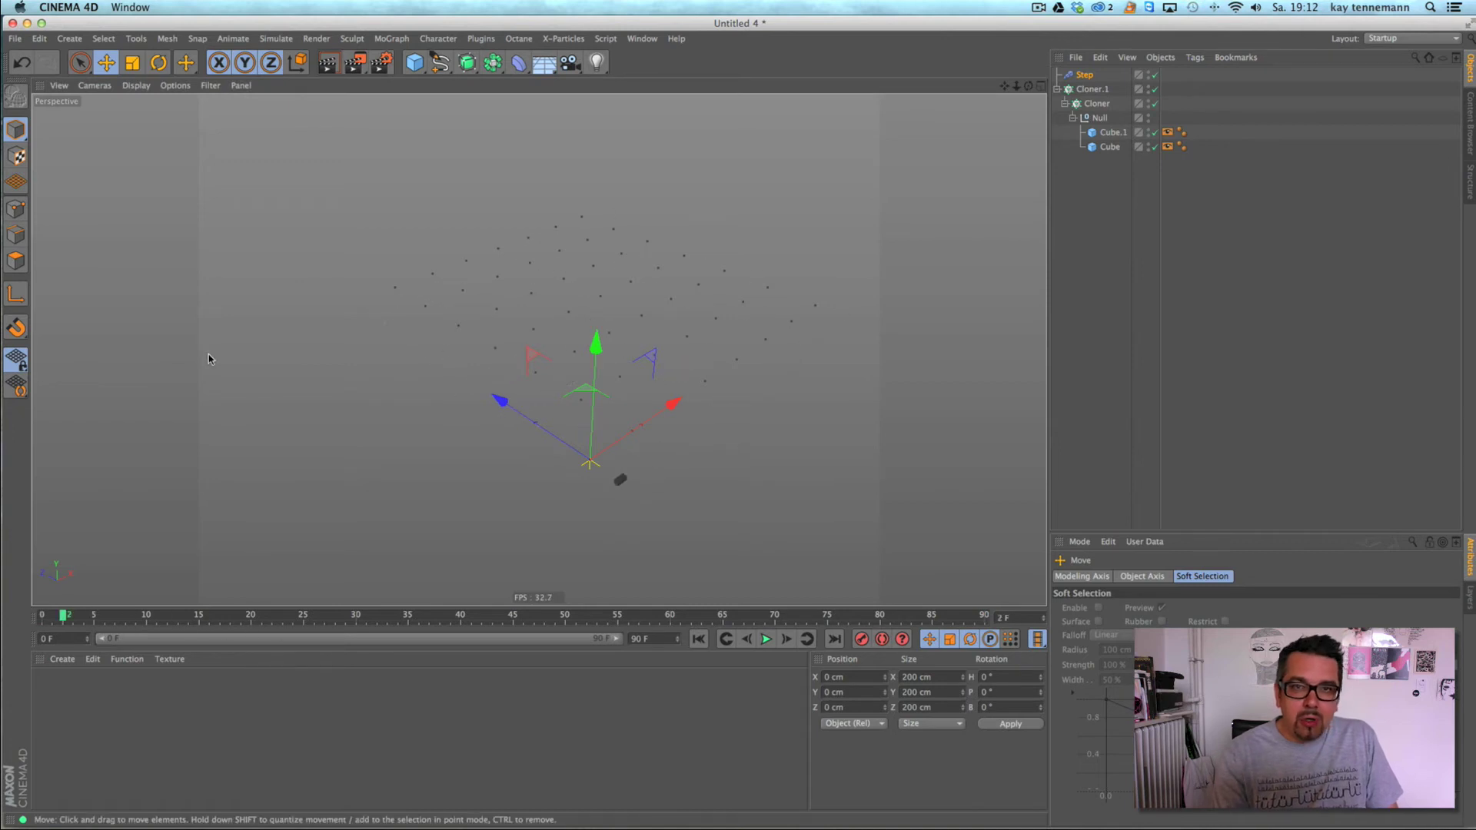
- Switch to the project bug_10_06_kaefer.c4d and enable the Klon cloner that holds the panel
click(642, 38)
click(696, 428)
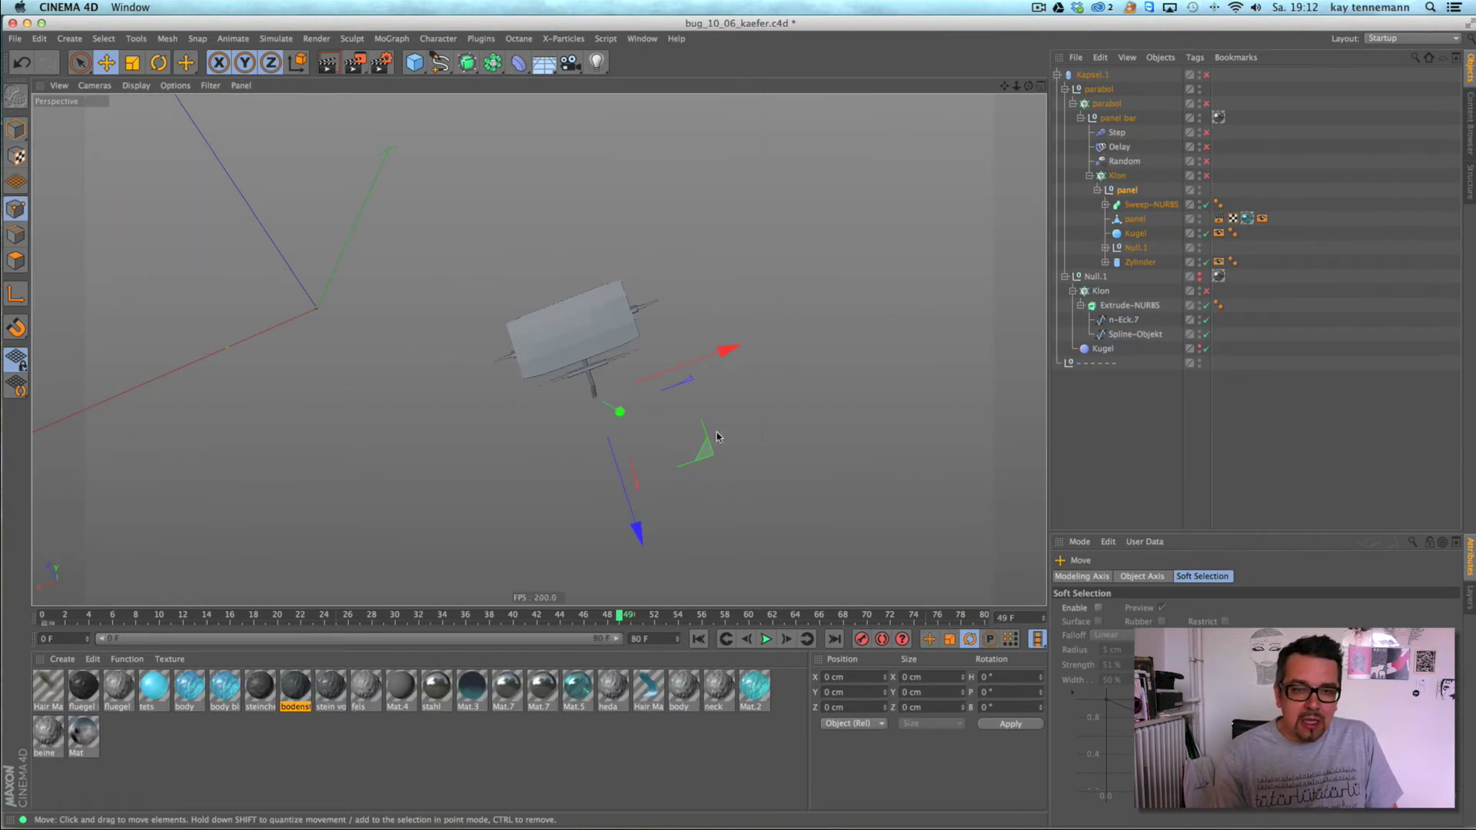
alt+drag(716, 432, 681, 403)
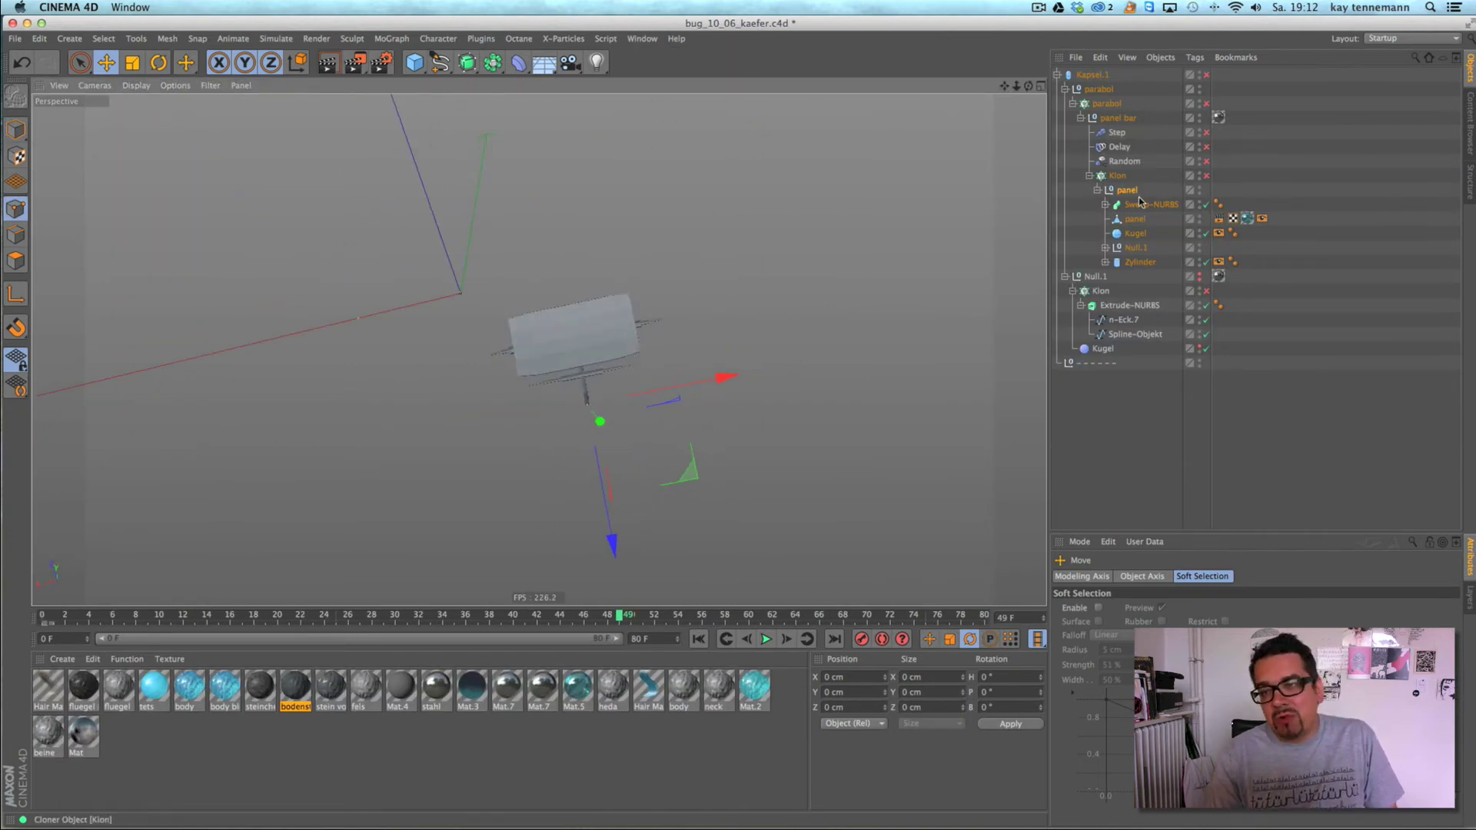
click(1206, 176)
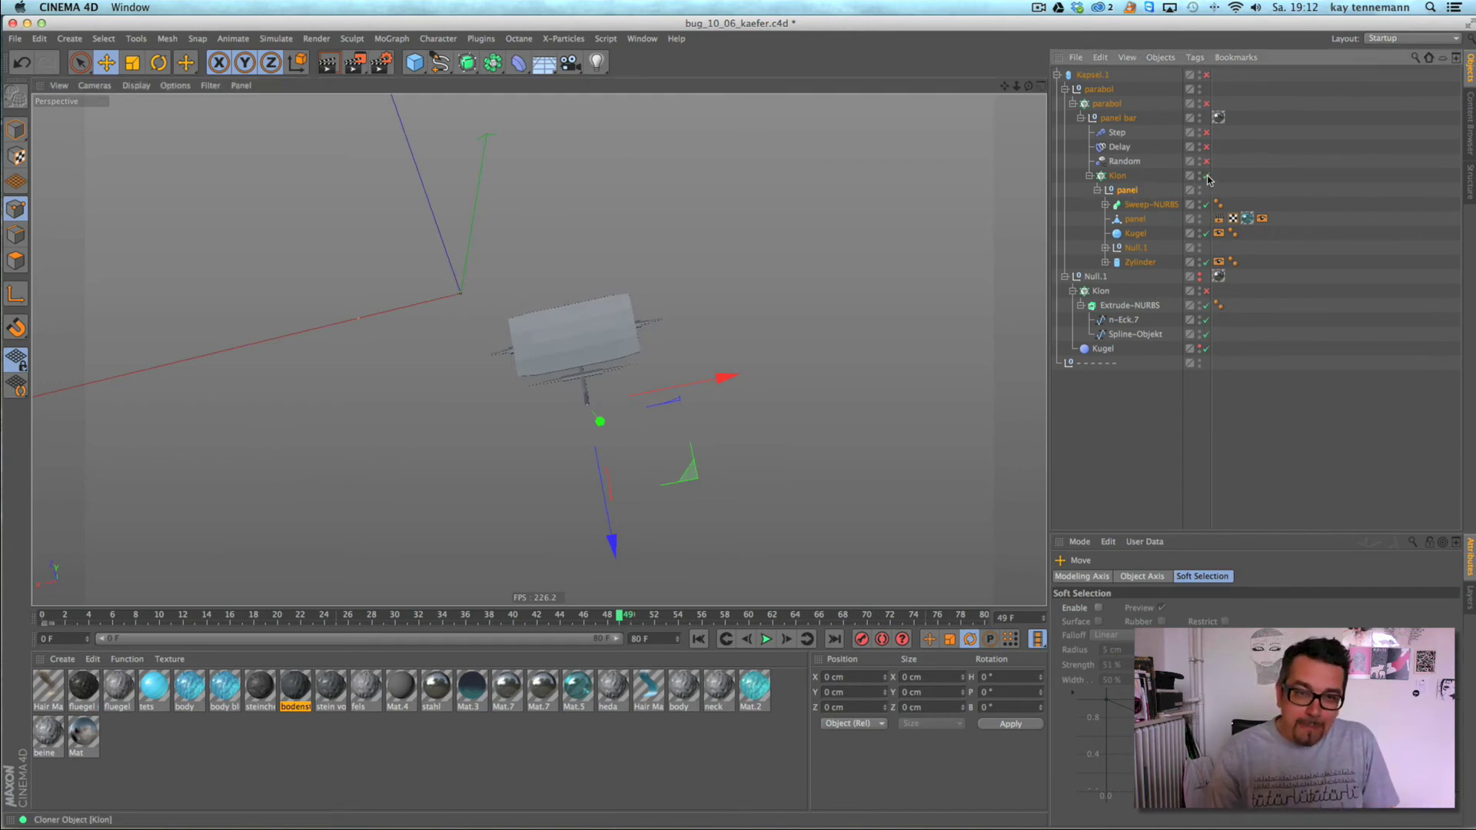
mouse_move(726, 352)
alt+mouse_down()
mouse_move(527, 458)
mouse_move(613, 481)
mouse_move(500, 432)
alt+mouse_up()
alt+drag(789, 377, 573, 424)
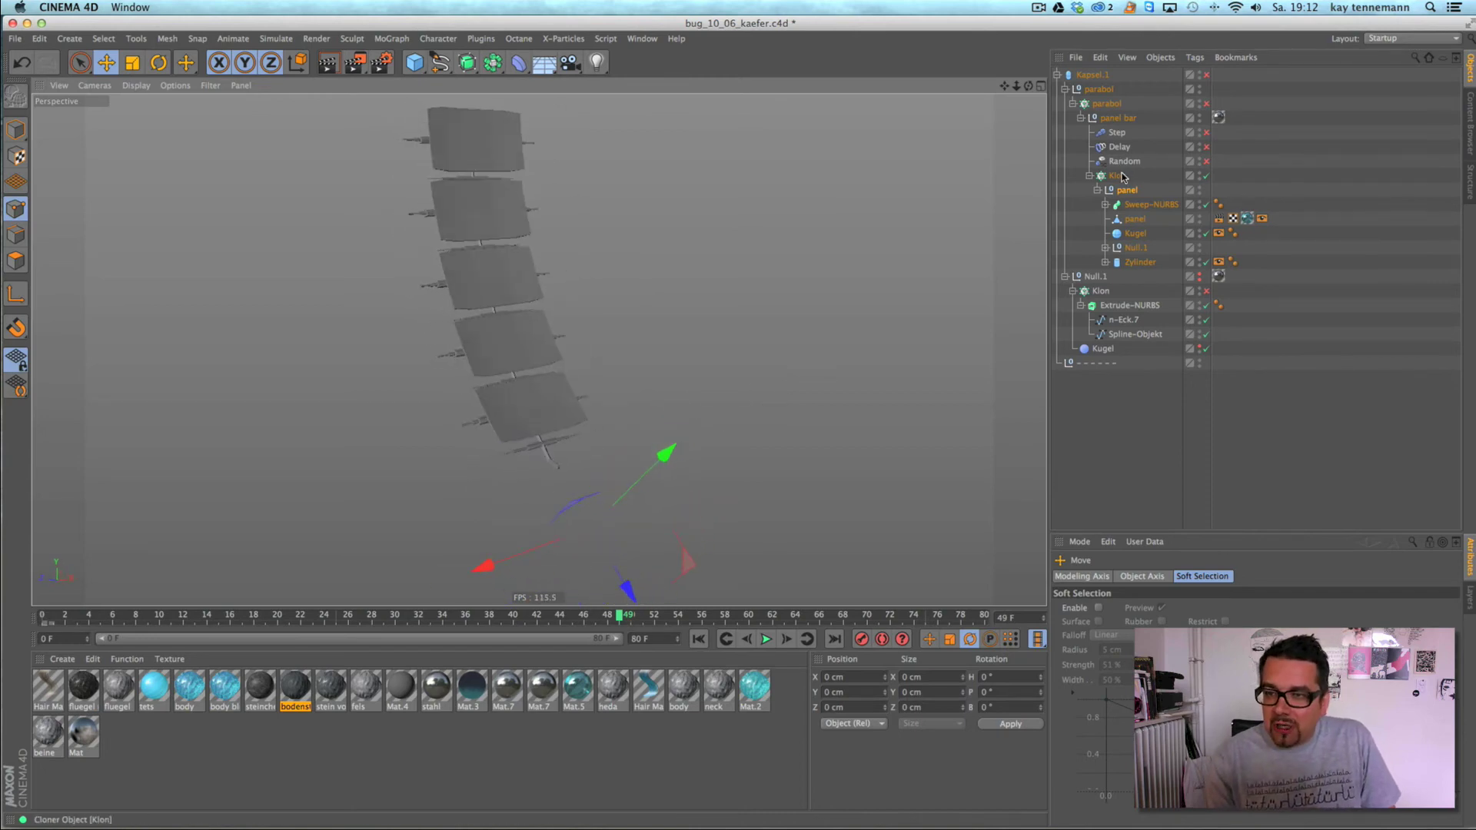
- Open the Klon cloner's object properties and set its count to 8
click(1121, 176)
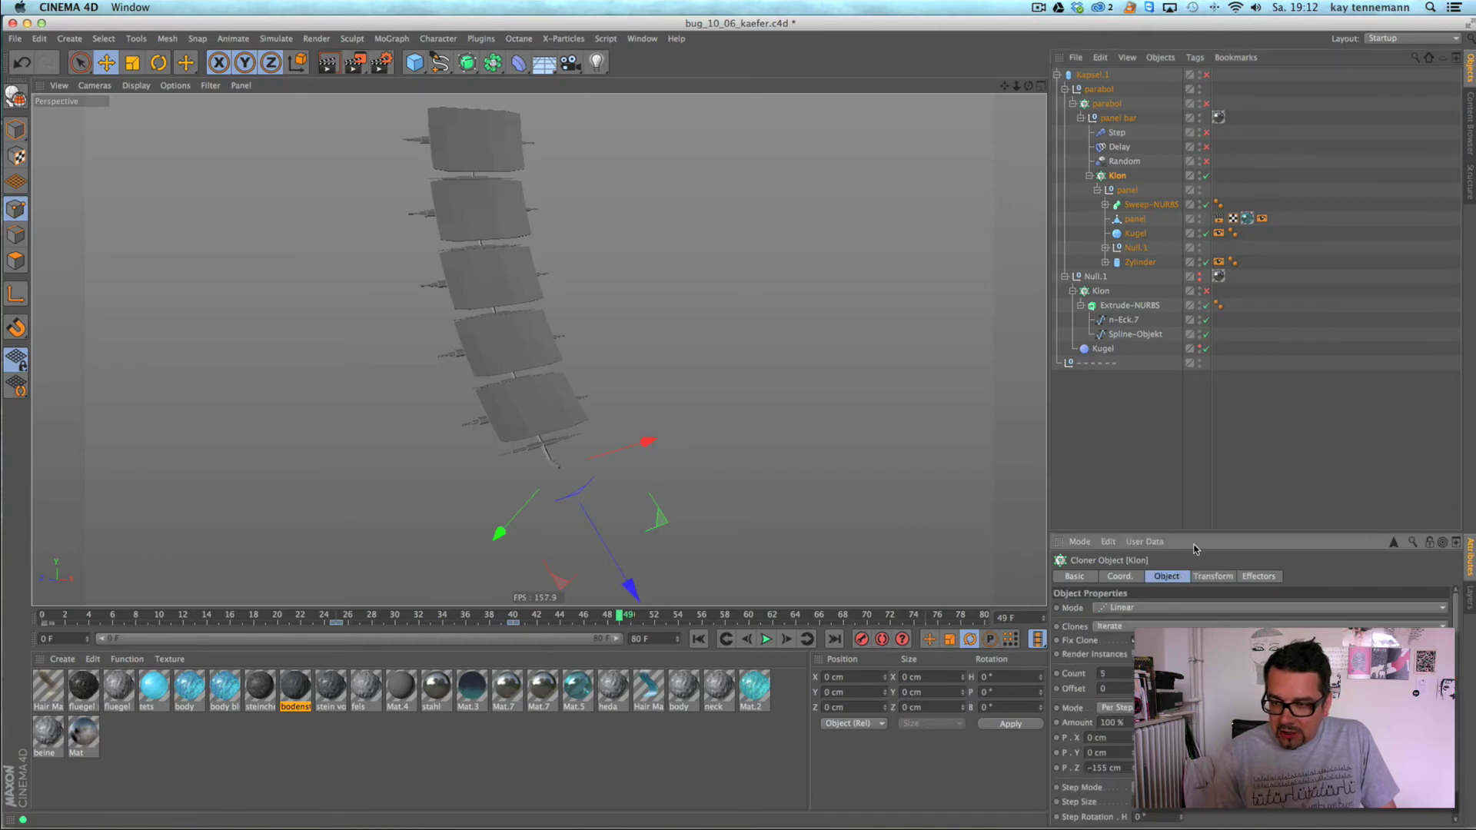
drag(1196, 532, 1196, 342)
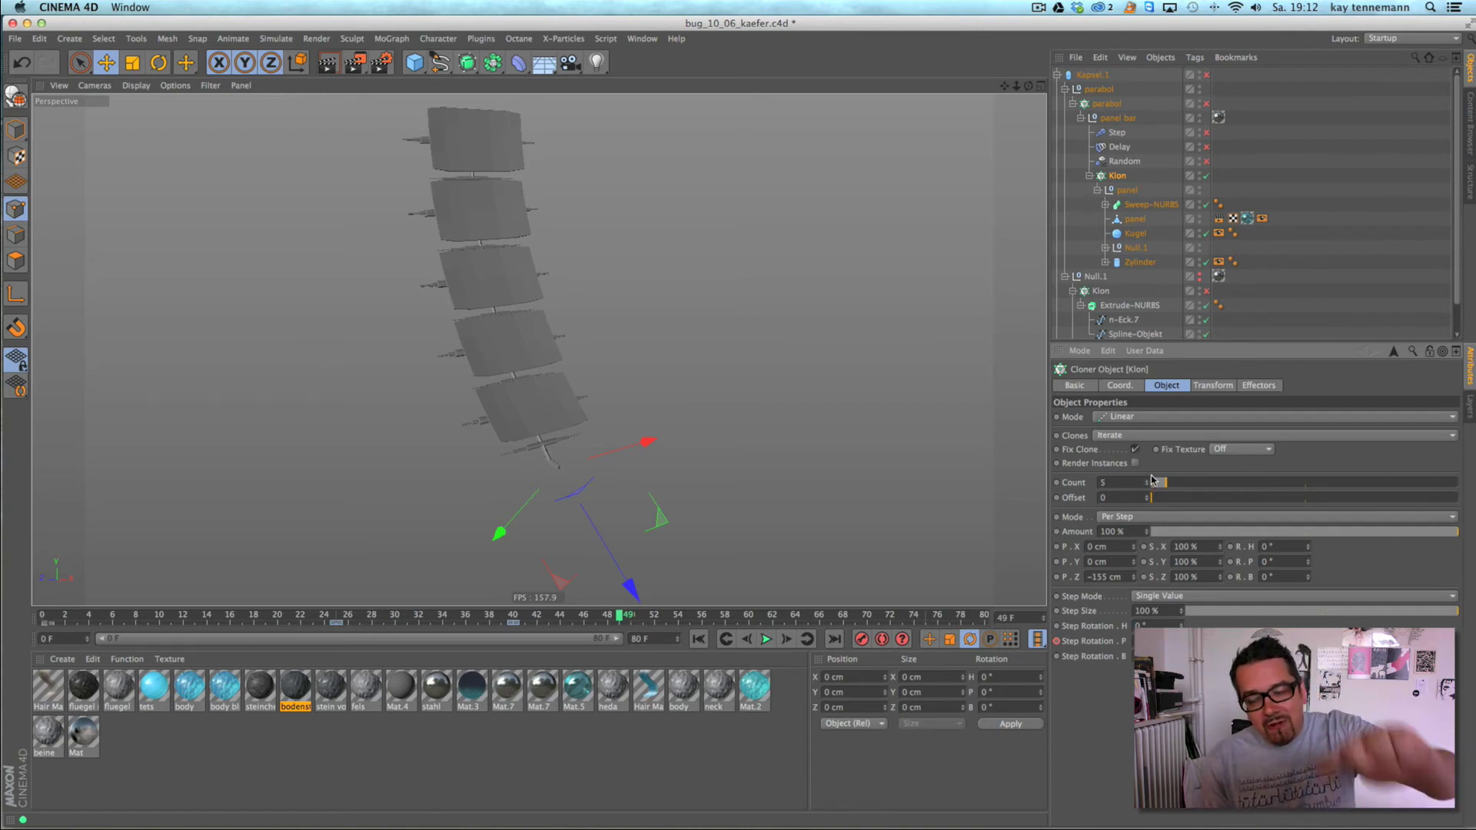
alt+right_drag(641, 488, 592, 481)
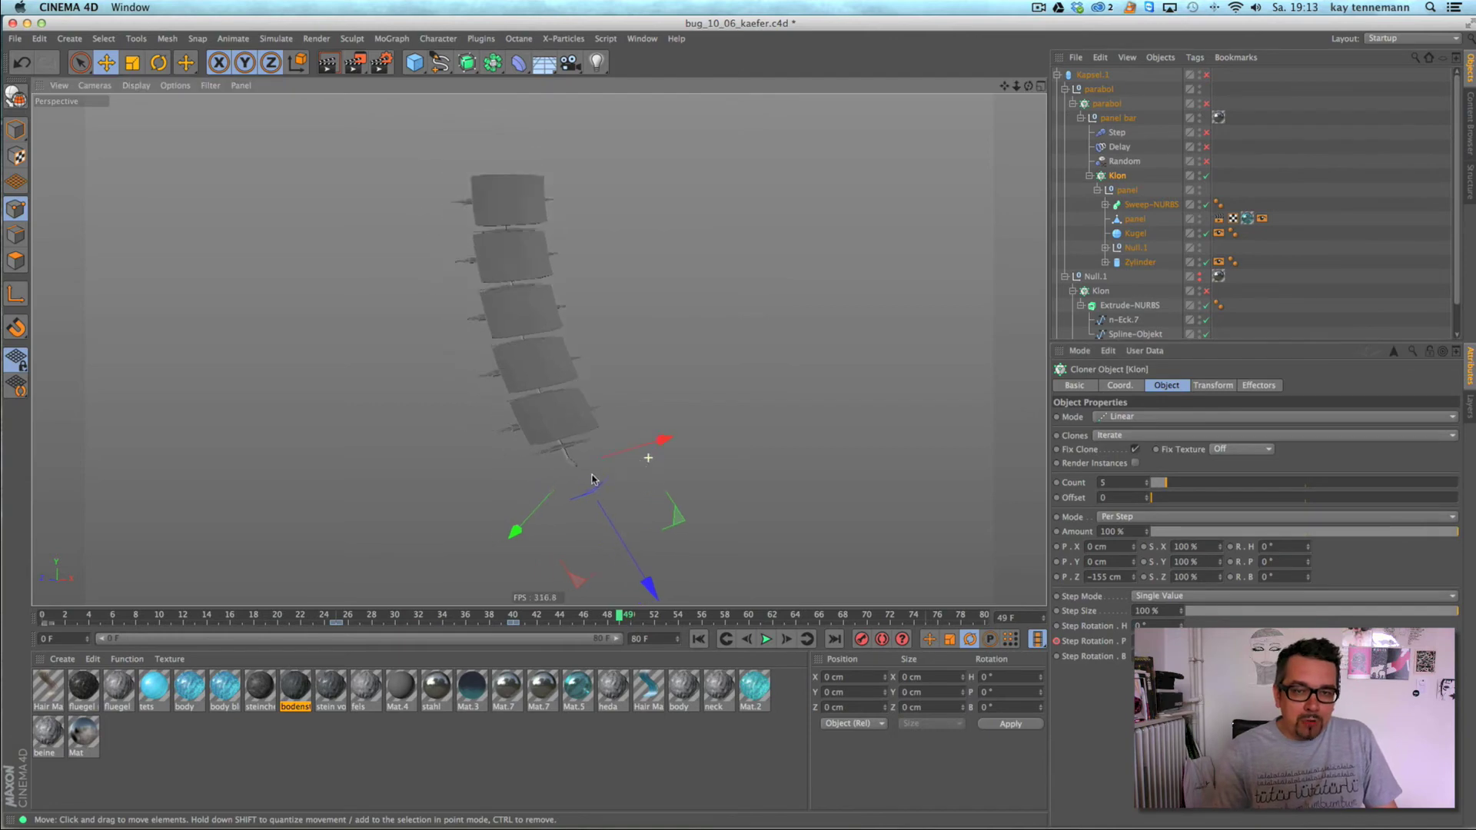
mouse_move(592, 481)
alt+mouse_down()
mouse_move(537, 349)
mouse_move(562, 349)
alt+mouse_up()
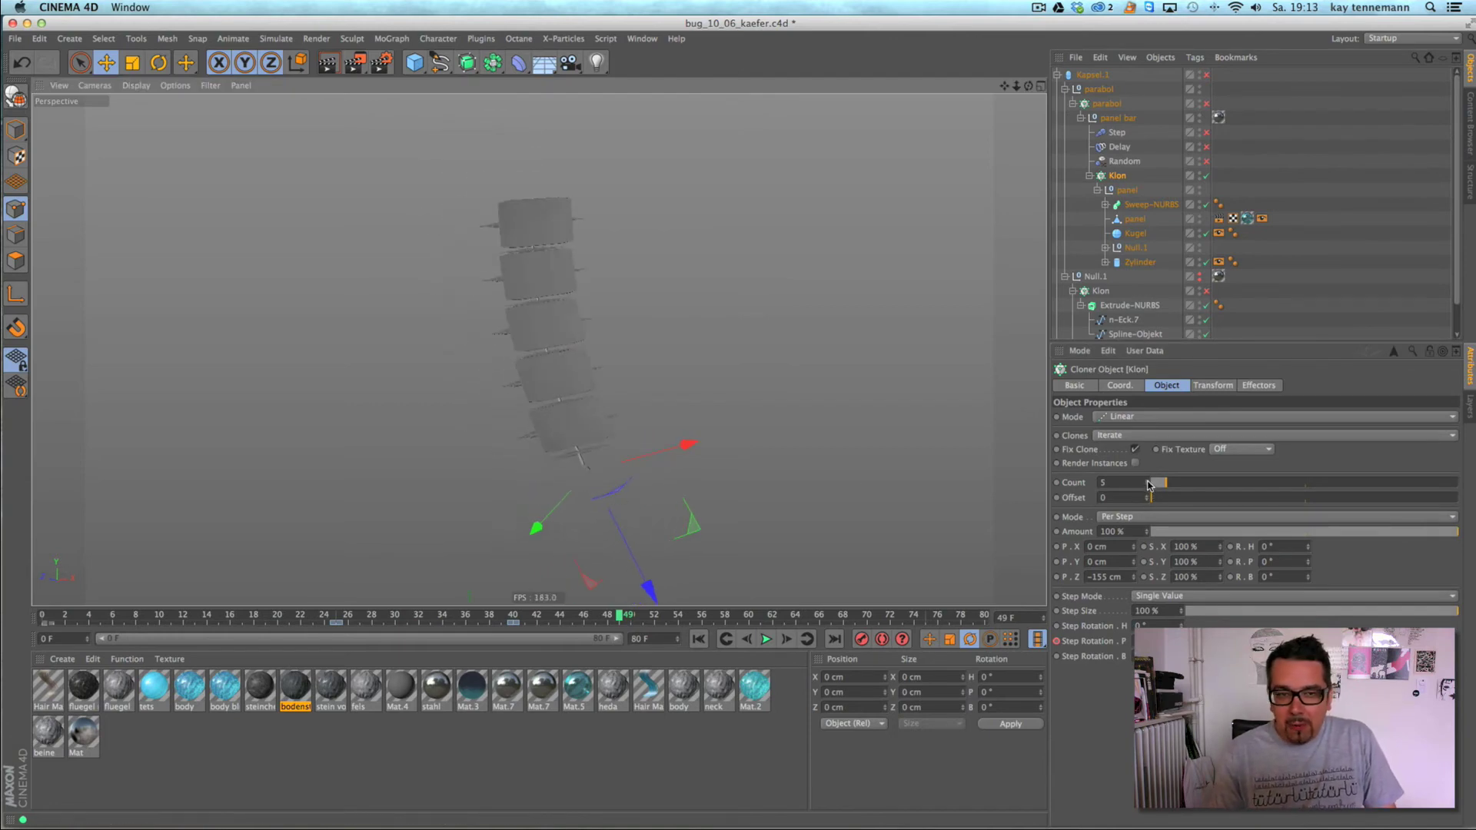
click(1147, 480)
mouse_move(630, 415)
alt+mouse_down()
mouse_move(592, 408)
mouse_move(678, 428)
alt+mouse_up()
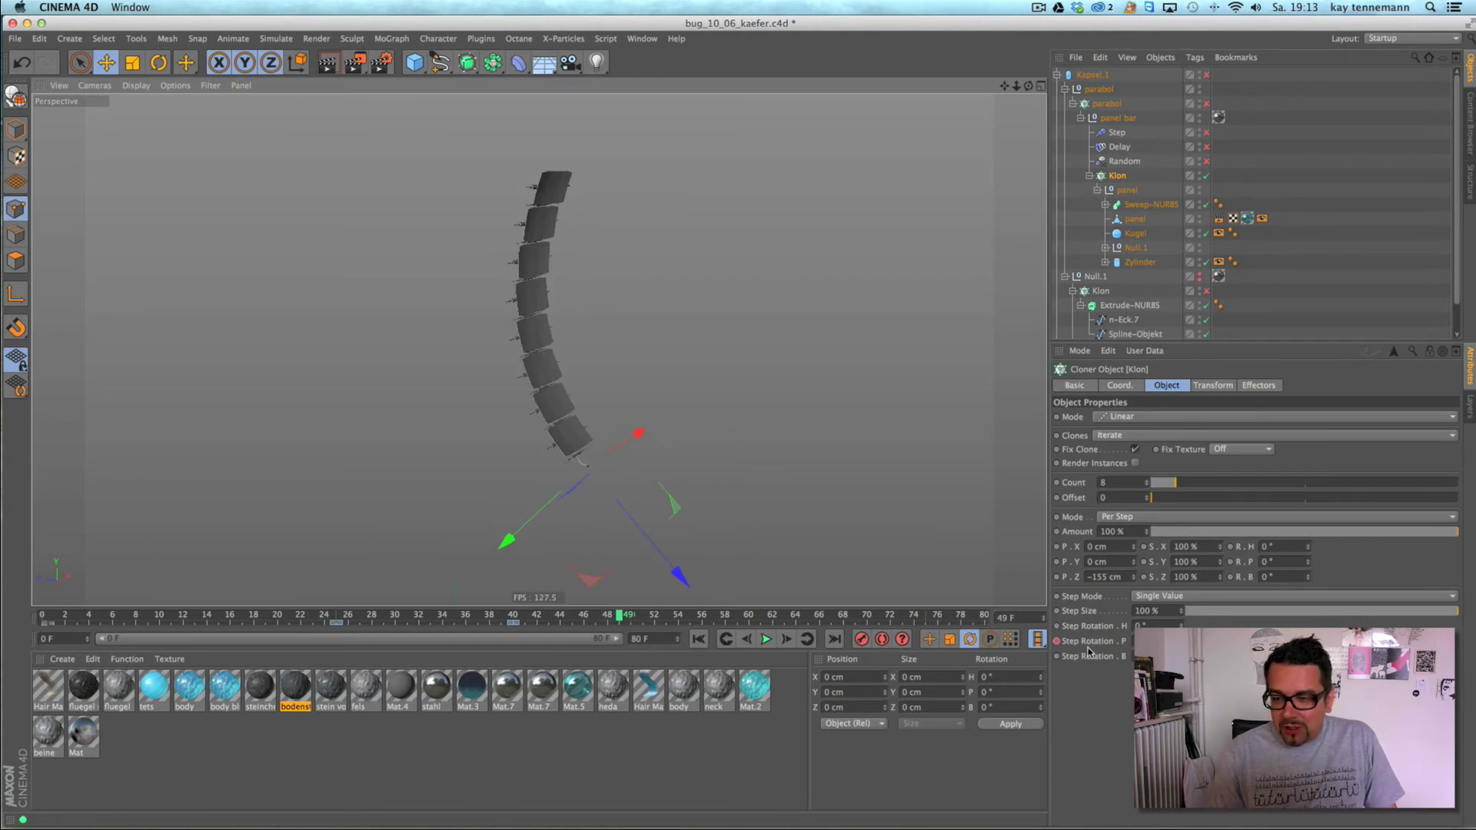
- Try a different Step Rotation . P value on the Klon cloner and scrub the animation from frame 24 to frame 46
mouse_move(1180, 641)
mouse_down()
mouse_move(1180, 688)
mouse_move(1155, 583)
mouse_move(1176, 683)
mouse_move(1160, 606)
mouse_move(1164, 620)
mouse_up()
alt+drag(803, 480, 750, 483)
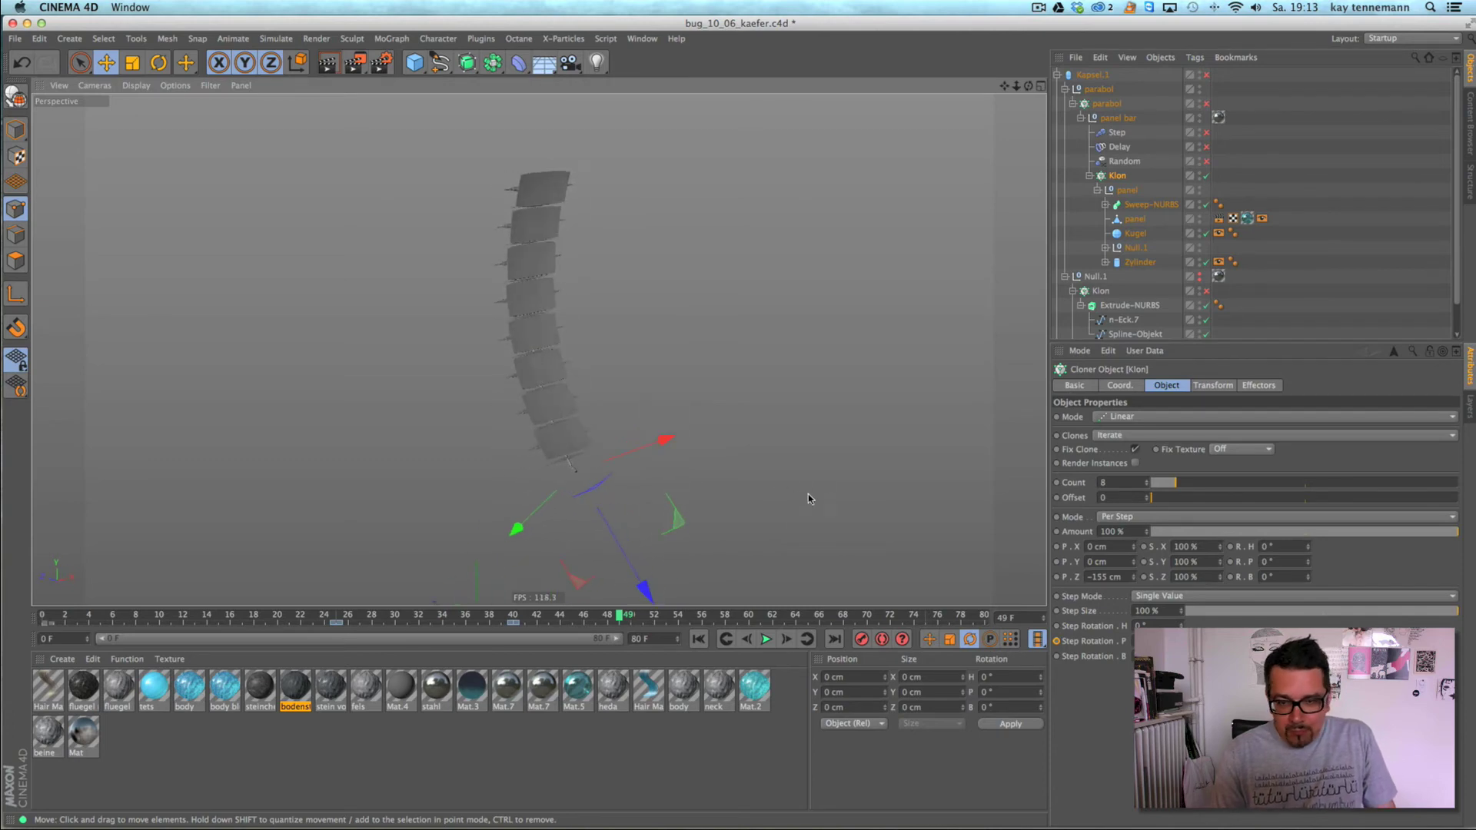
click(324, 616)
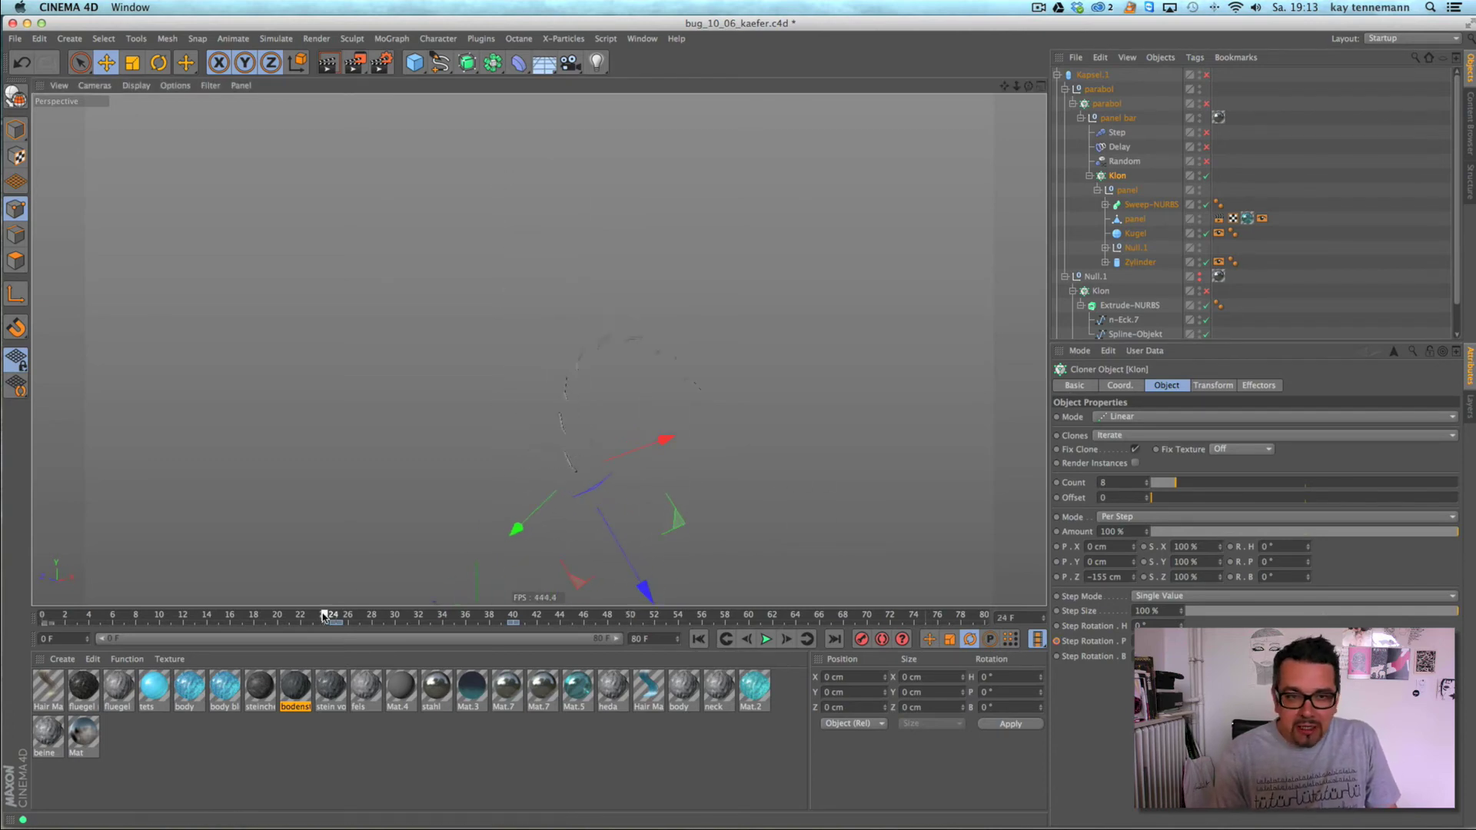
drag(358, 620, 520, 632)
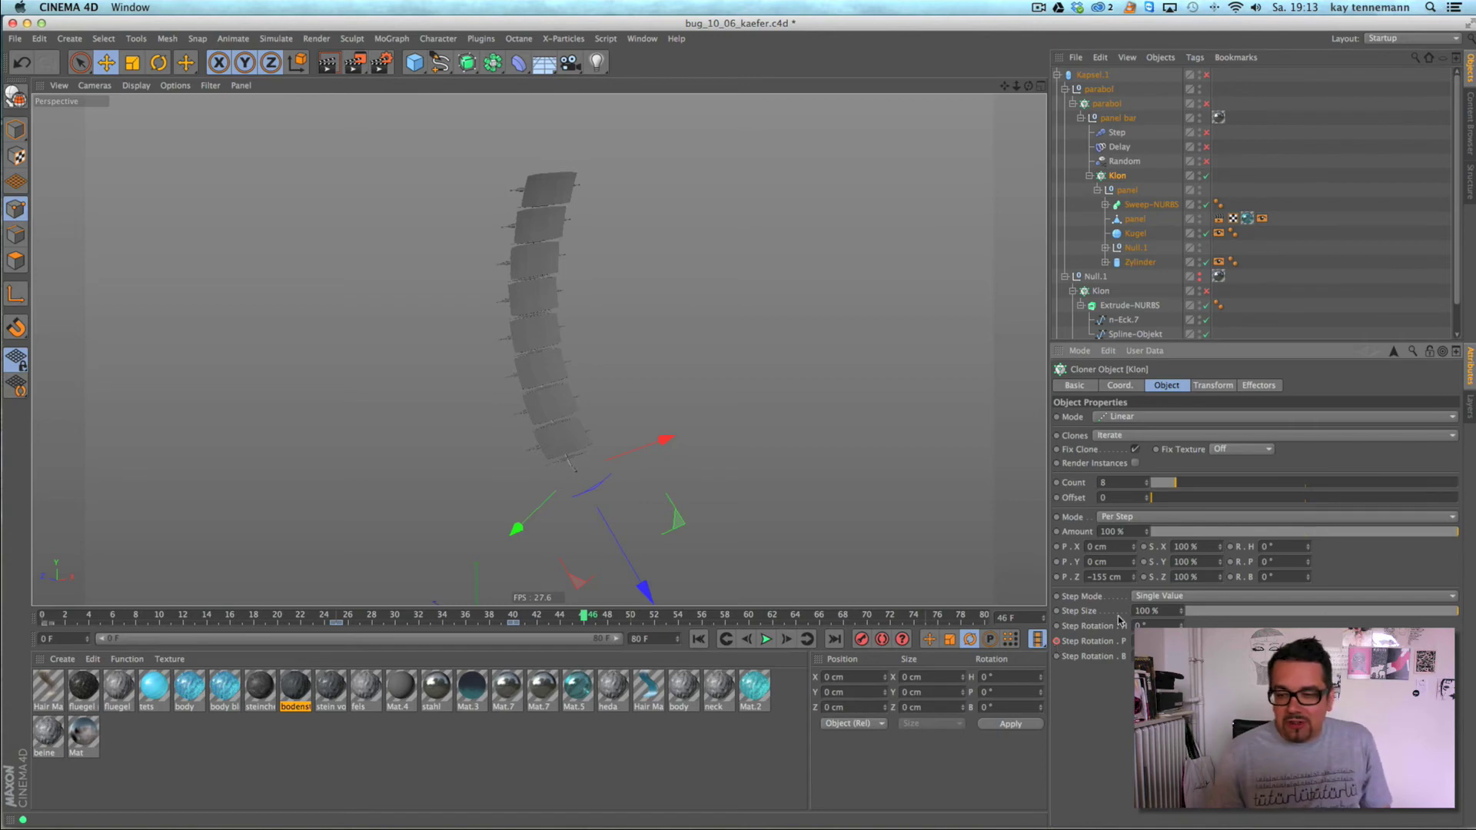
- Delete the existing Step Rotation animation from the Klon cloner and straighten the row of panels
right_click(1070, 642)
mouse_move(1109, 596)
click(1191, 637)
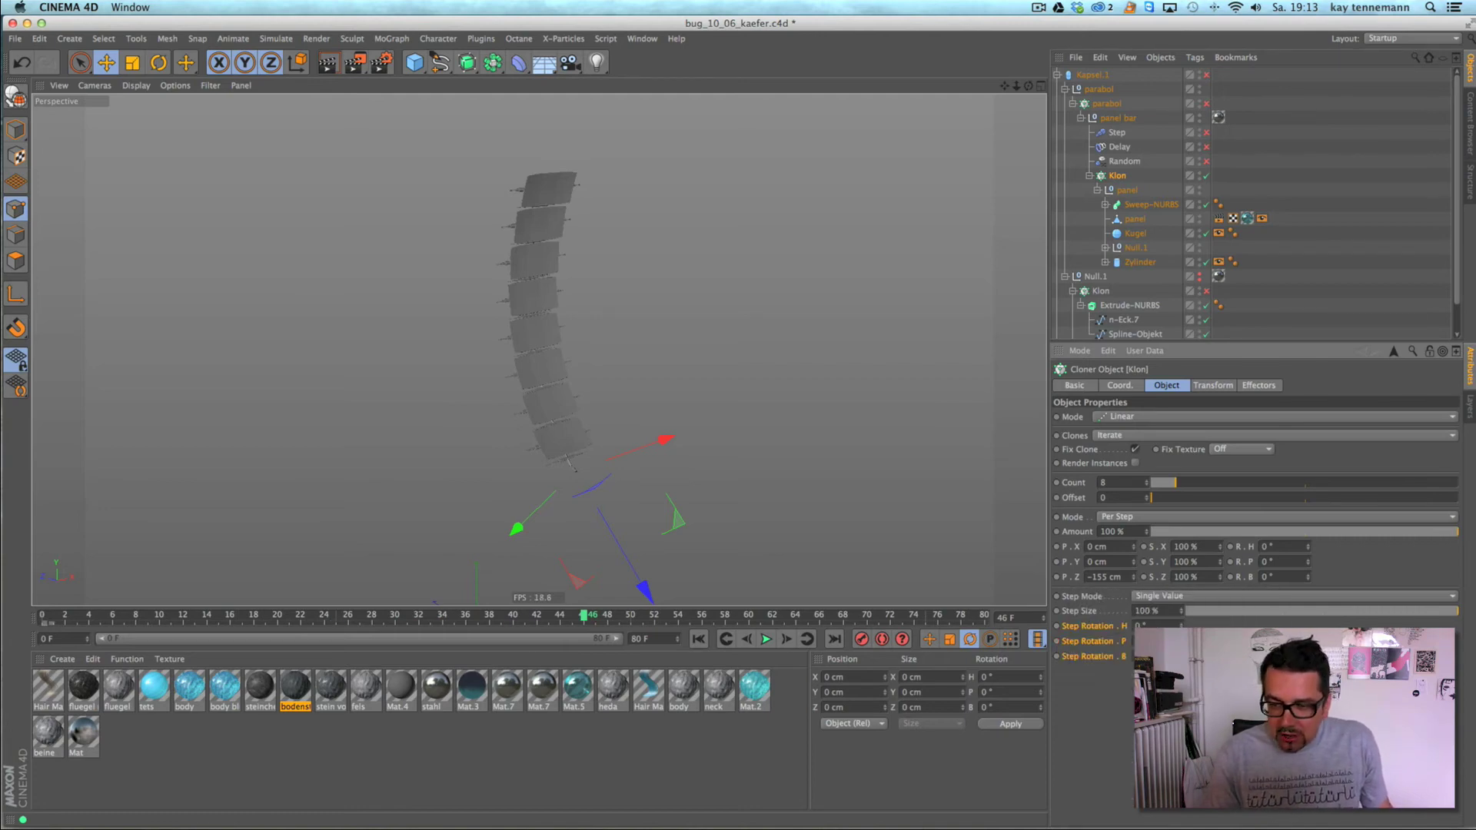
key(super+z)
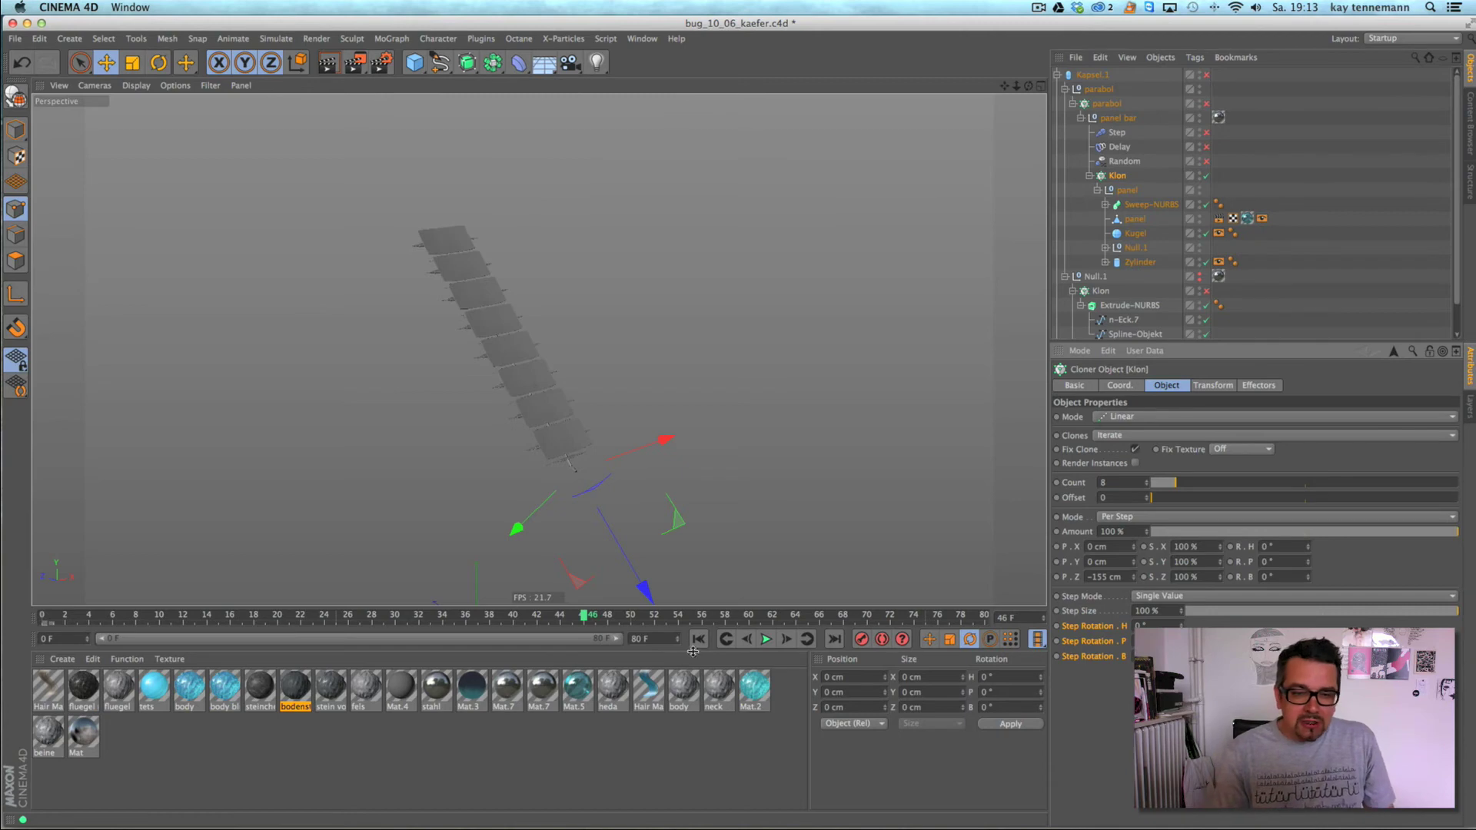
- Keyframe the Klon cloner's step rotation for a straight row at frame 24 and for a curved row at frame 38
click(324, 616)
mouse_move(351, 617)
mouse_down()
mouse_move(522, 621)
mouse_move(305, 617)
mouse_move(492, 621)
mouse_move(304, 621)
mouse_move(327, 627)
mouse_up()
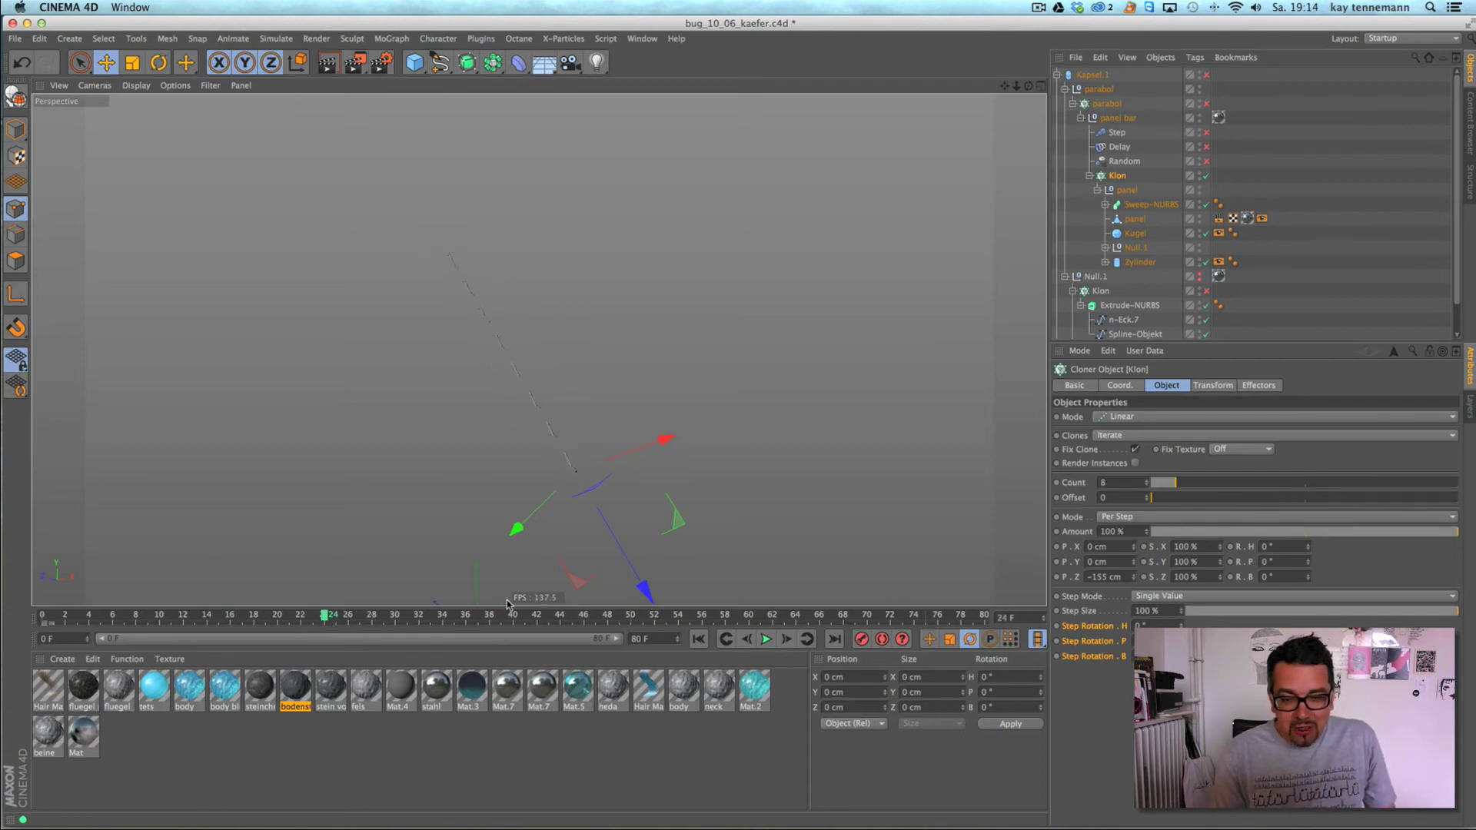
ctrl+click(1057, 641)
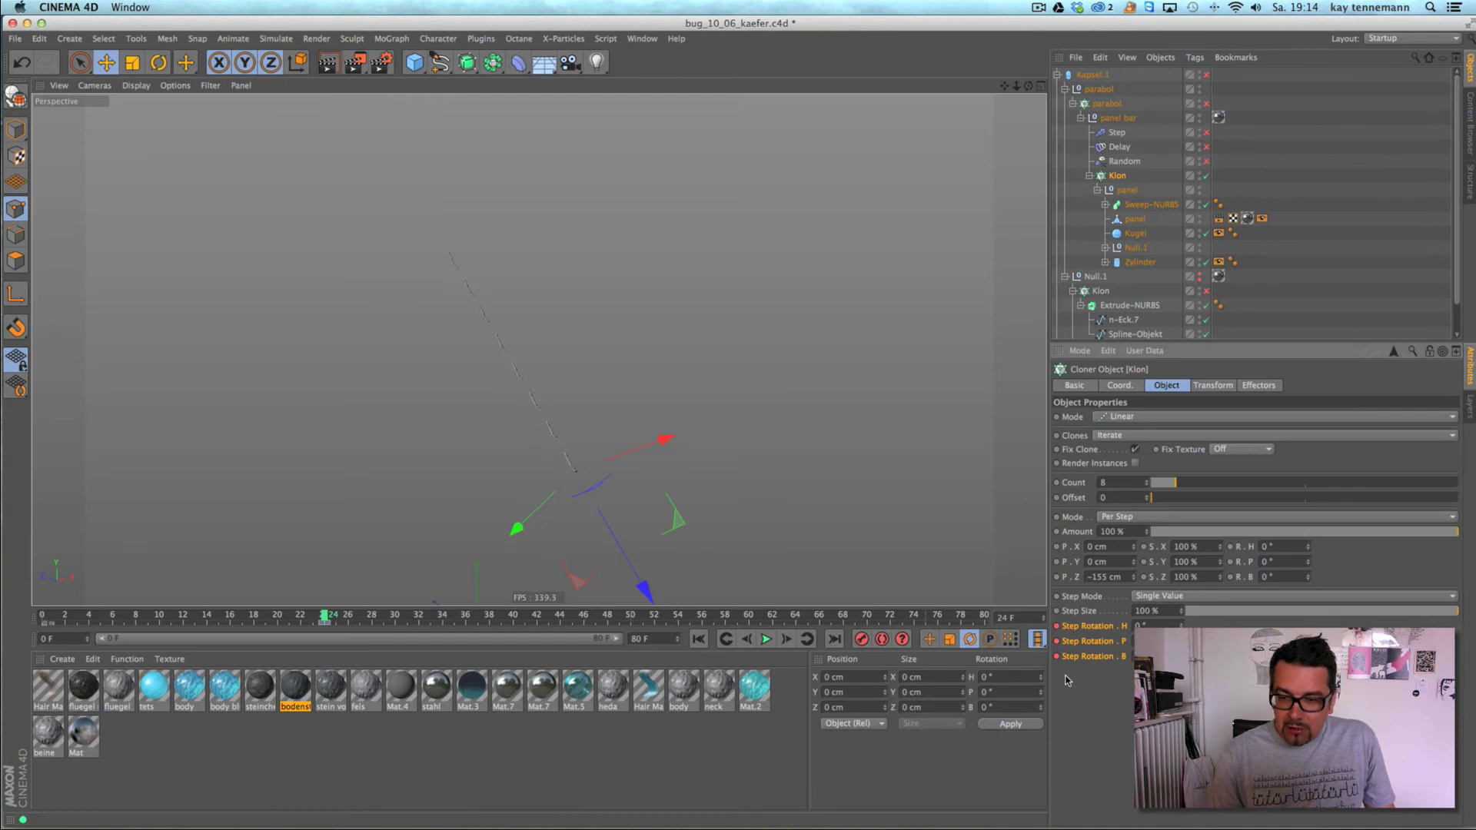
drag(324, 617, 492, 630)
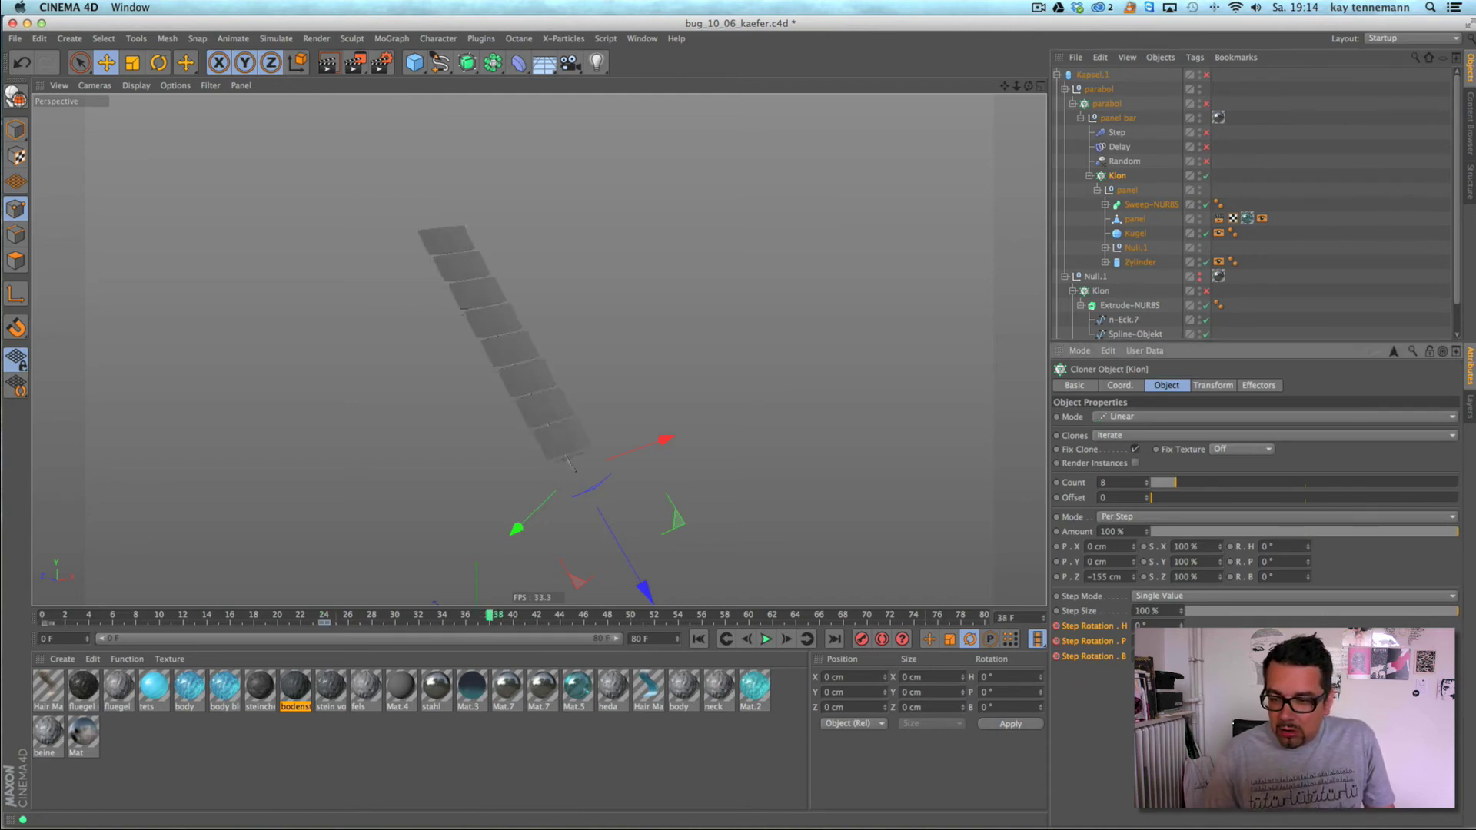
drag(1181, 641, 1180, 547)
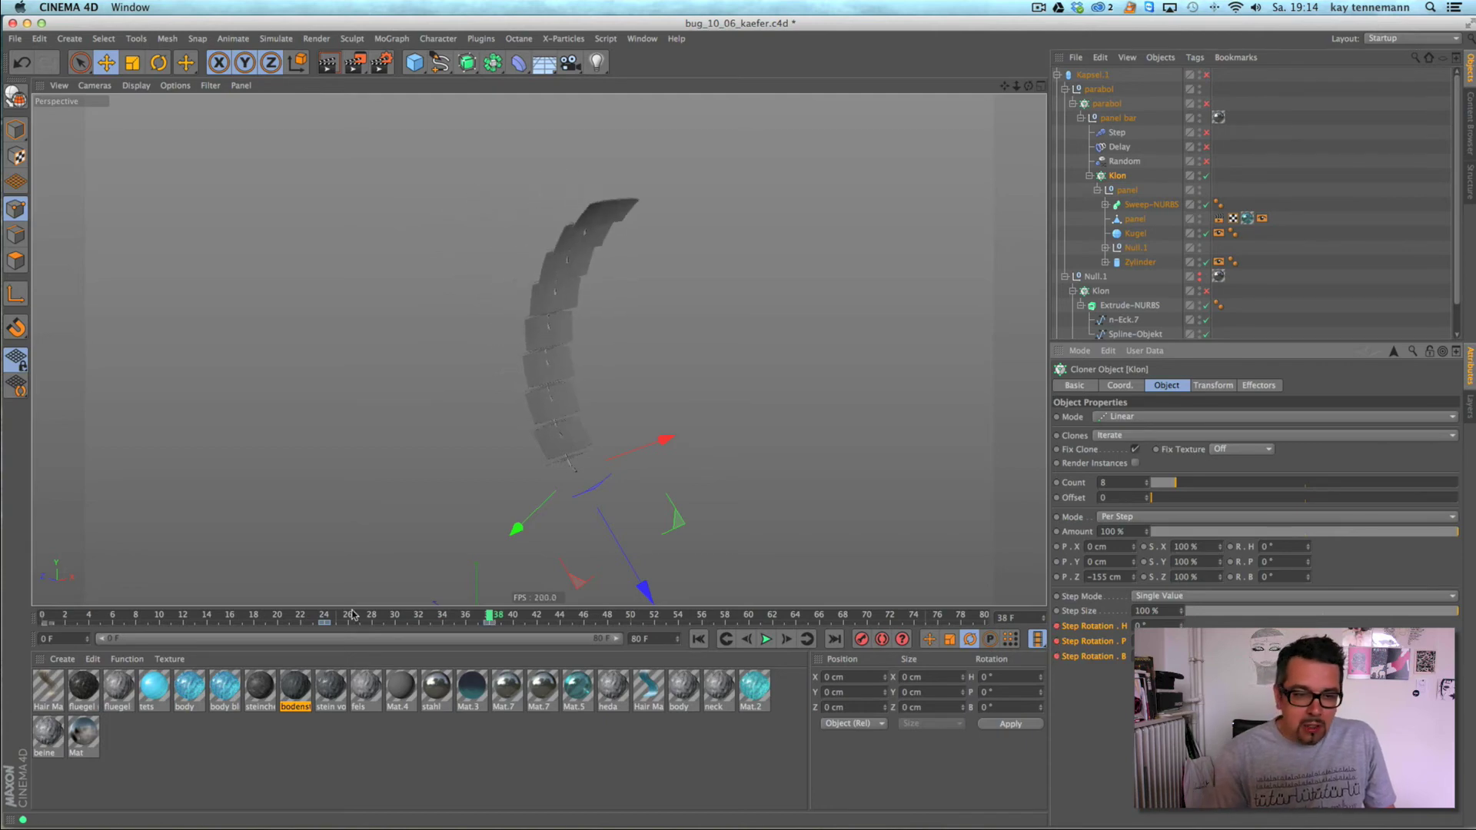
- Curl the row tightly at frame 24 with Step Rotation . P, keyframe it, and play the animation
click(317, 619)
click(766, 639)
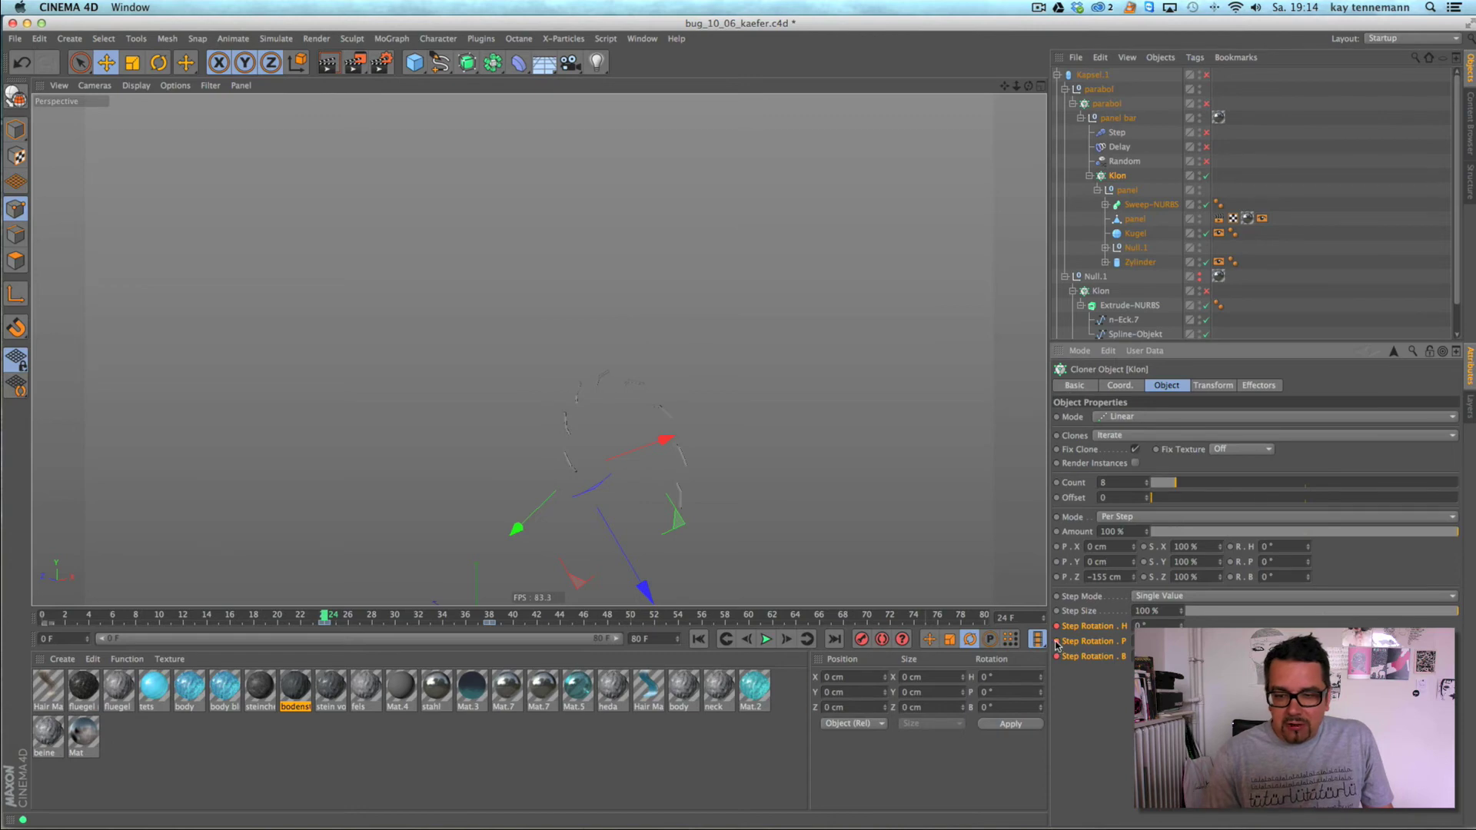
click(764, 639)
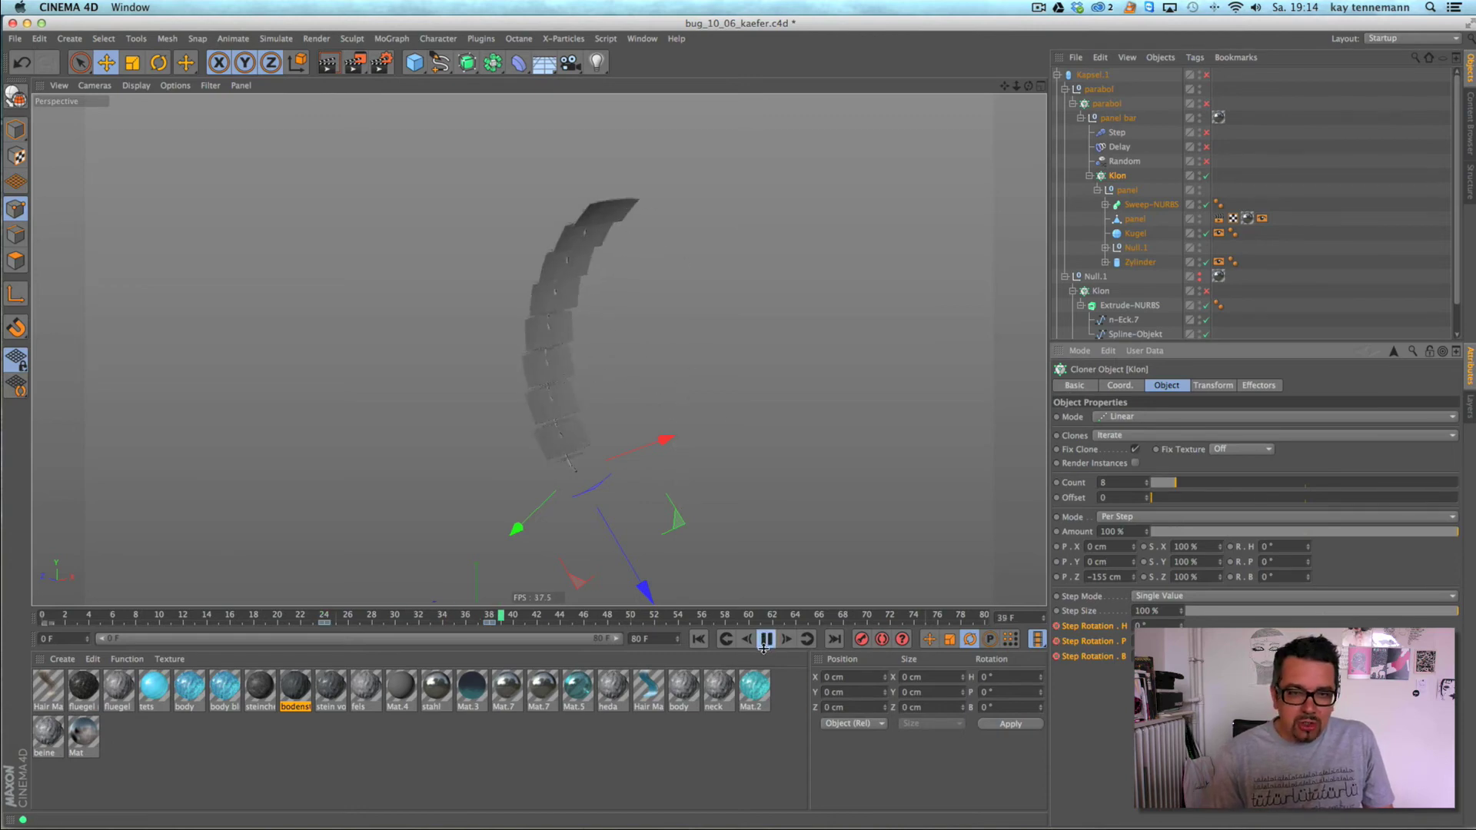
- Reduce the row's curvature at frame 38 with Step Rotation . P, keyframe it, and replay the animation from frame 24
click(766, 640)
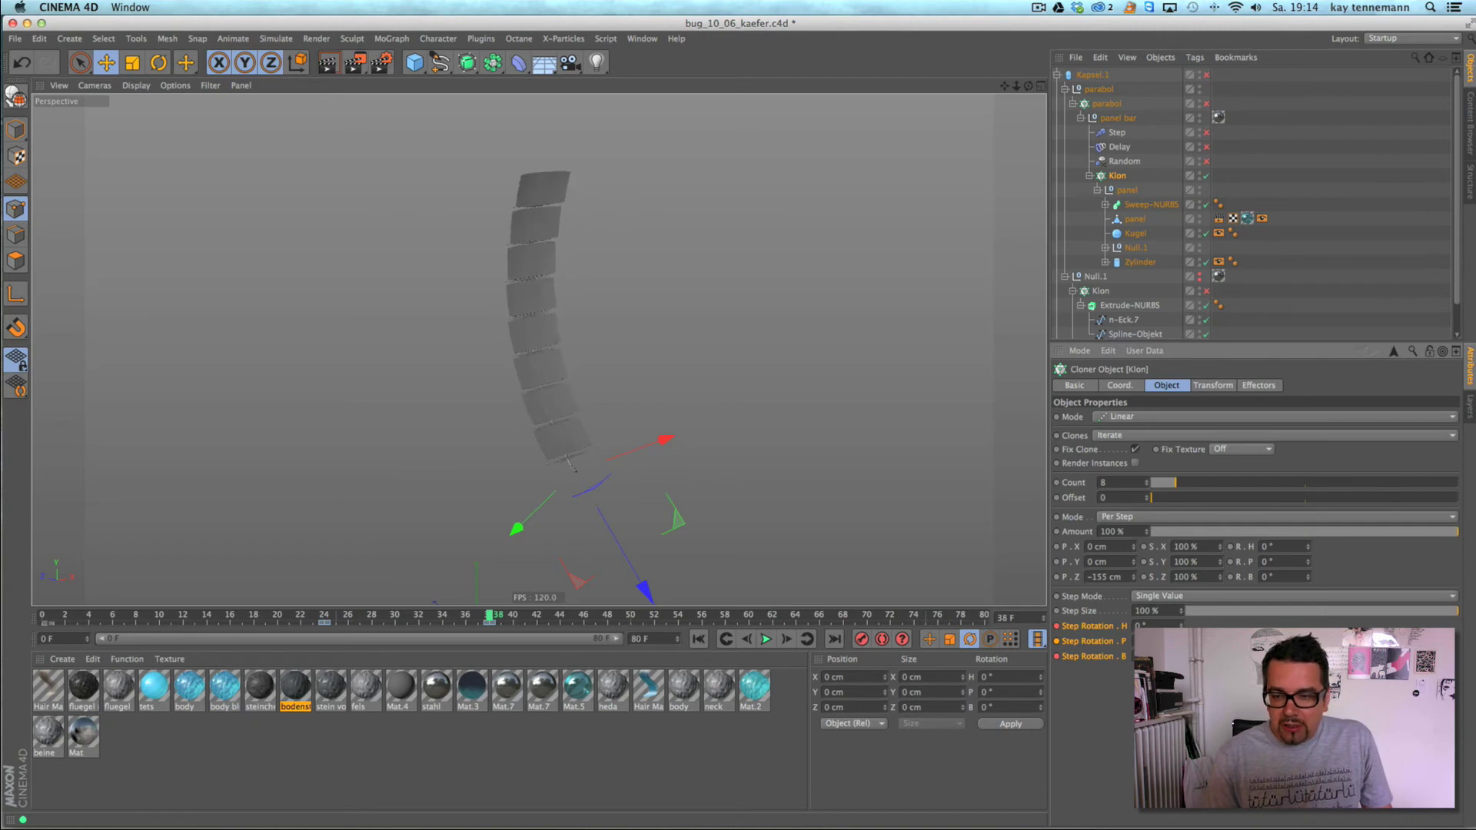
alt+drag(685, 424, 676, 378)
click(766, 640)
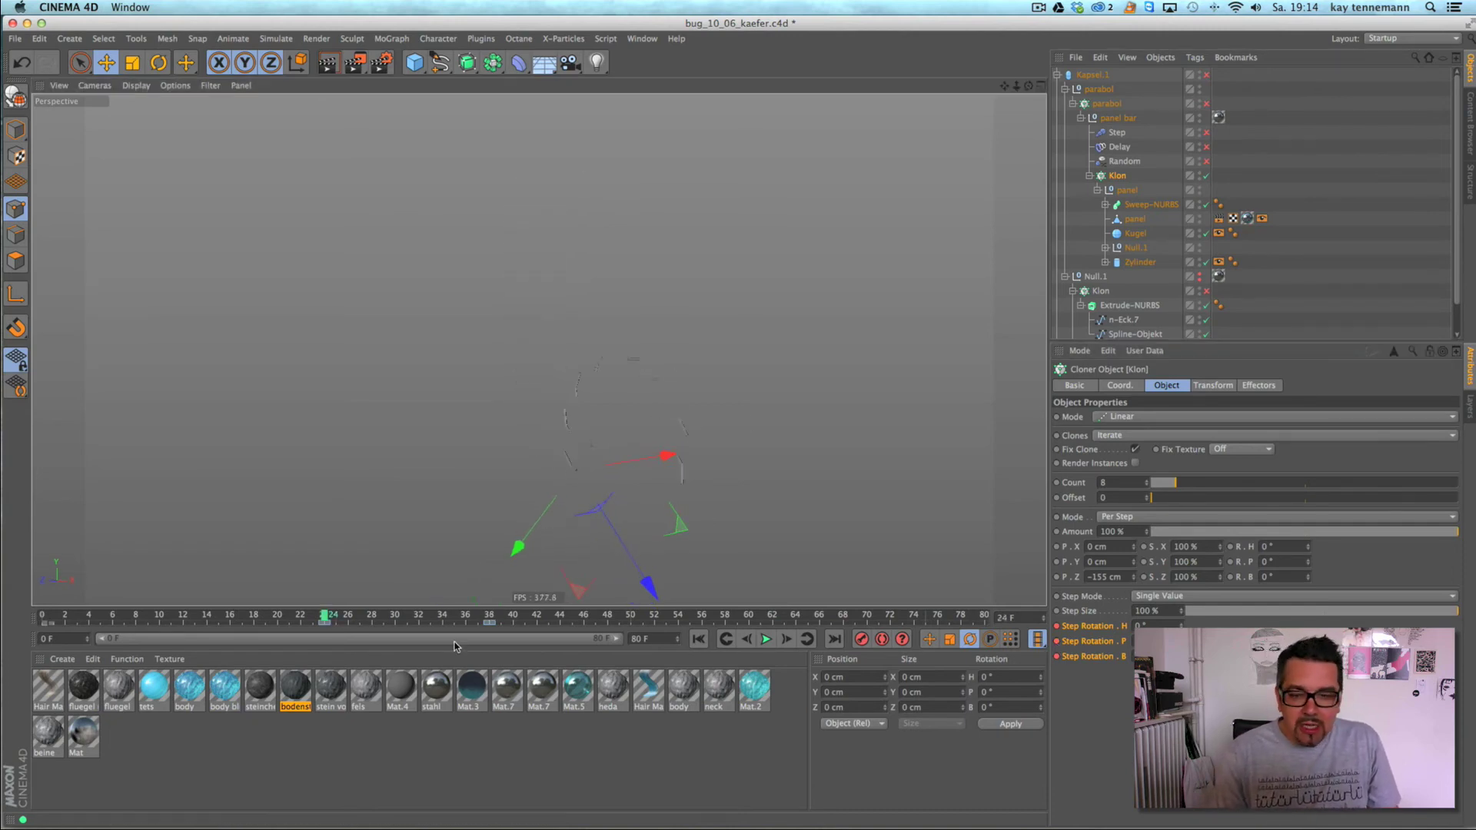
click(766, 639)
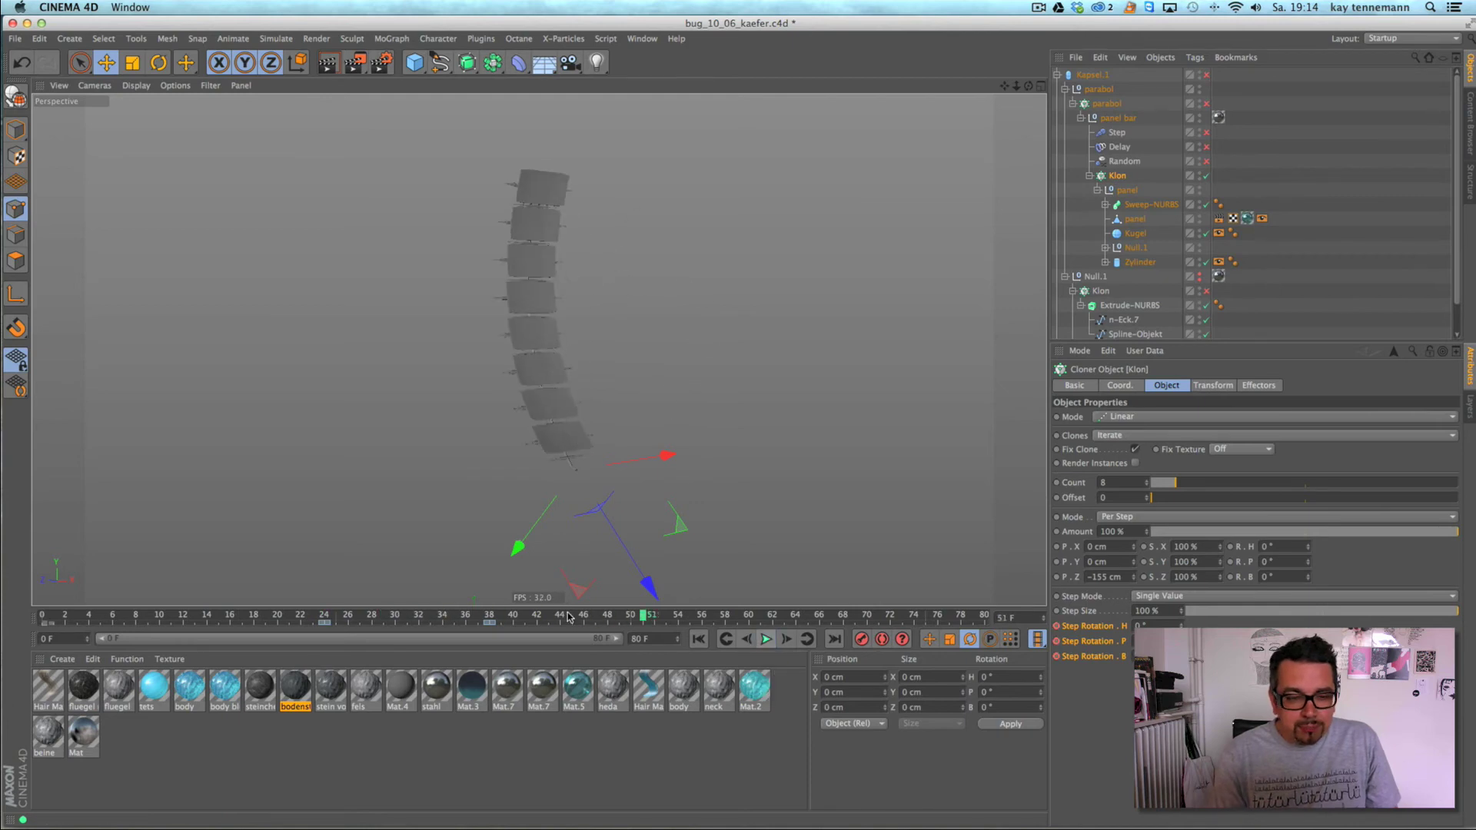
click(323, 617)
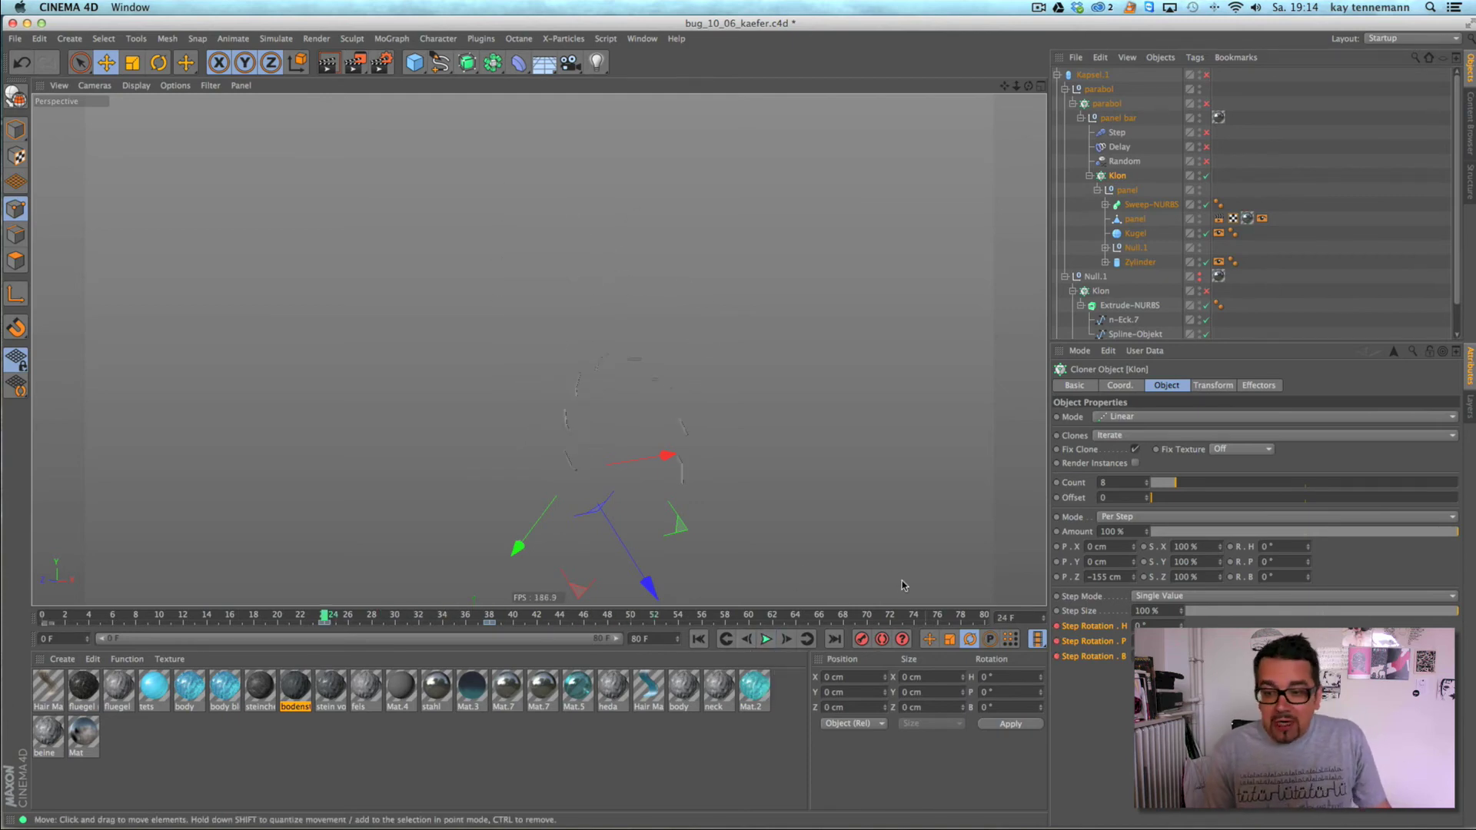
- Keyframe the Klon cloner's Count at 8 on frame 38 and at 1 on frame 24
mouse_move(507, 455)
alt+mouse_down()
mouse_move(472, 474)
mouse_move(508, 482)
alt+mouse_up()
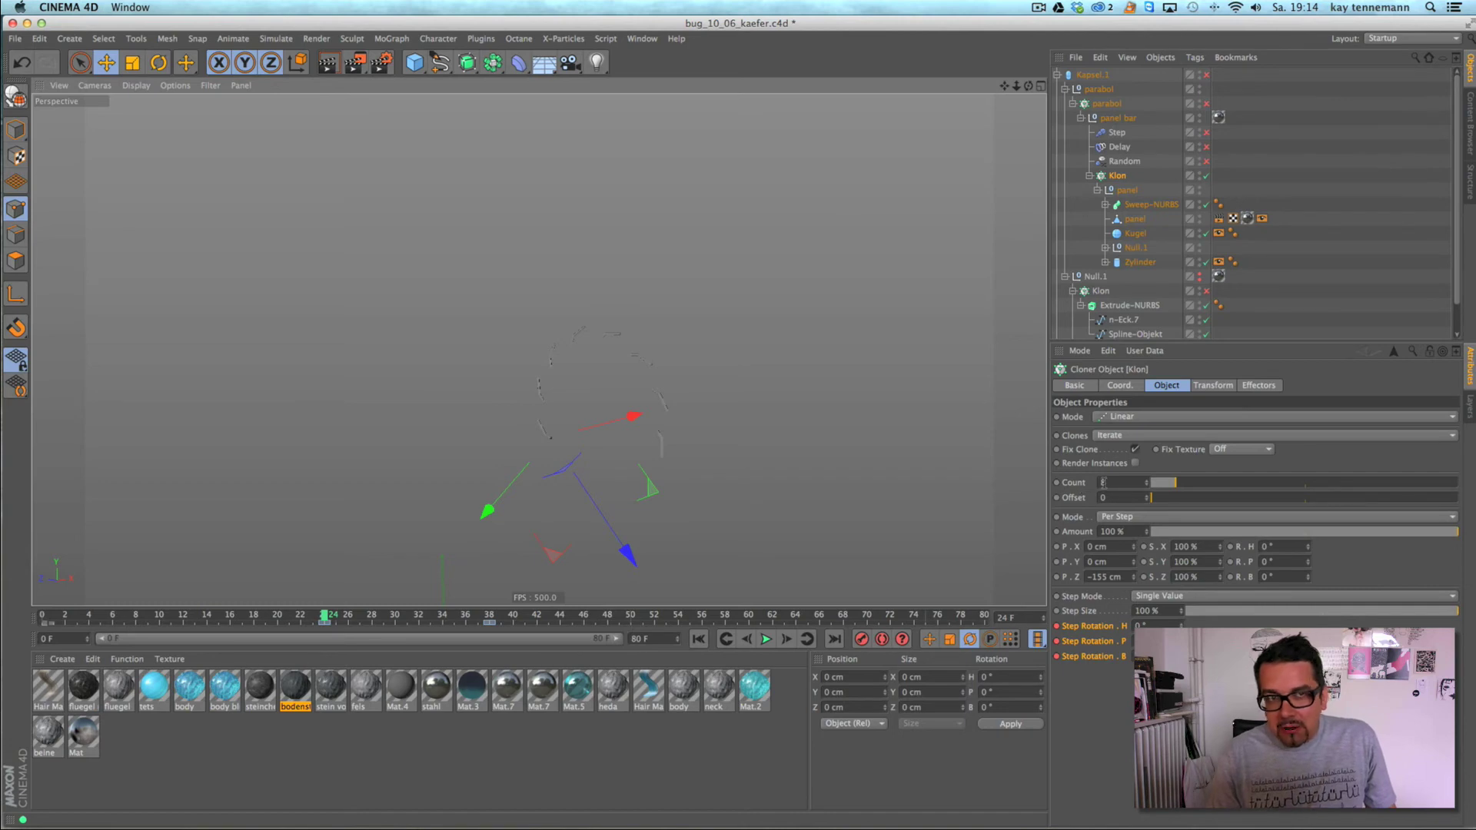
click(490, 617)
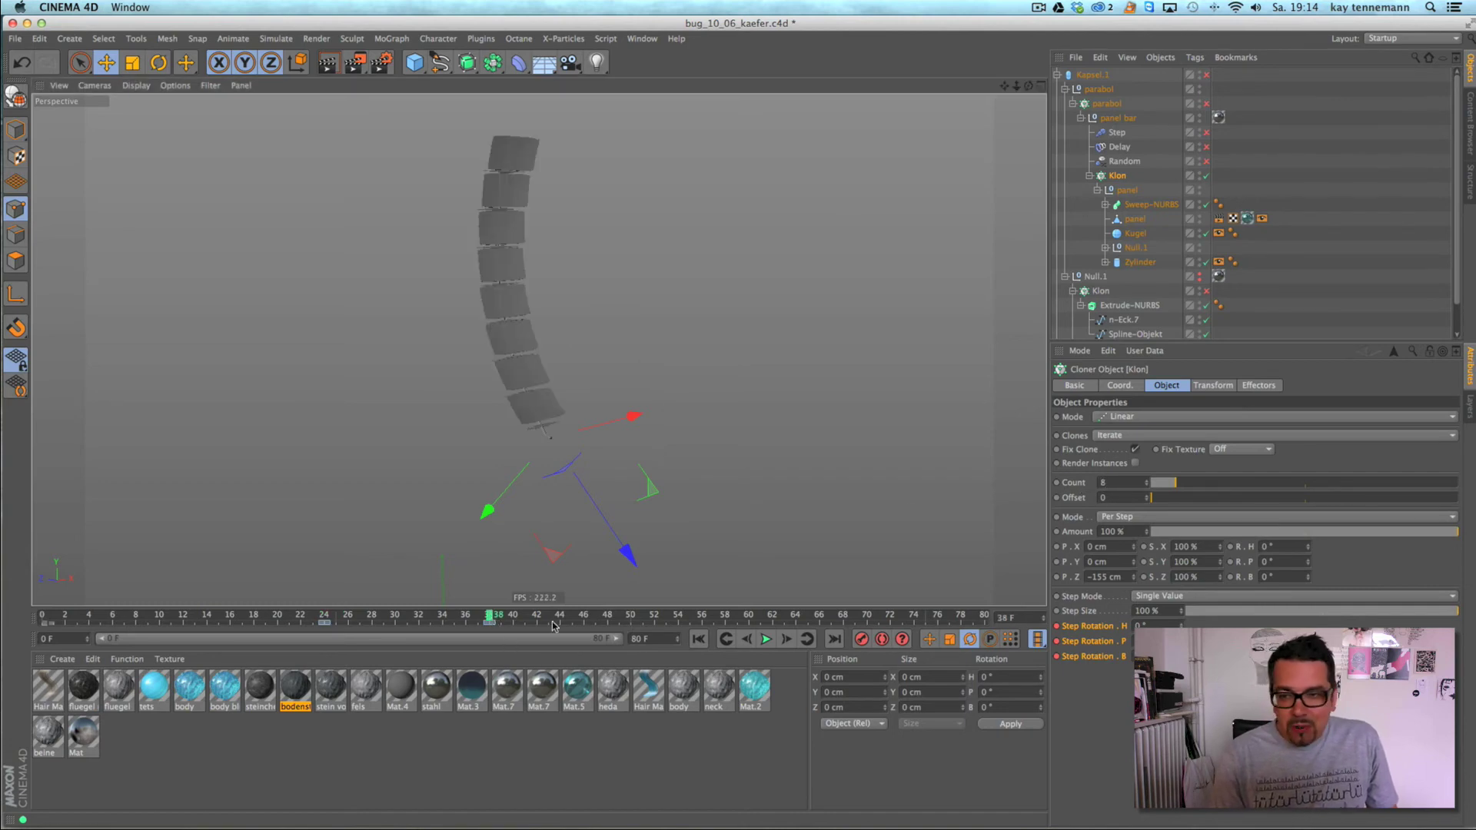
ctrl+click(1057, 483)
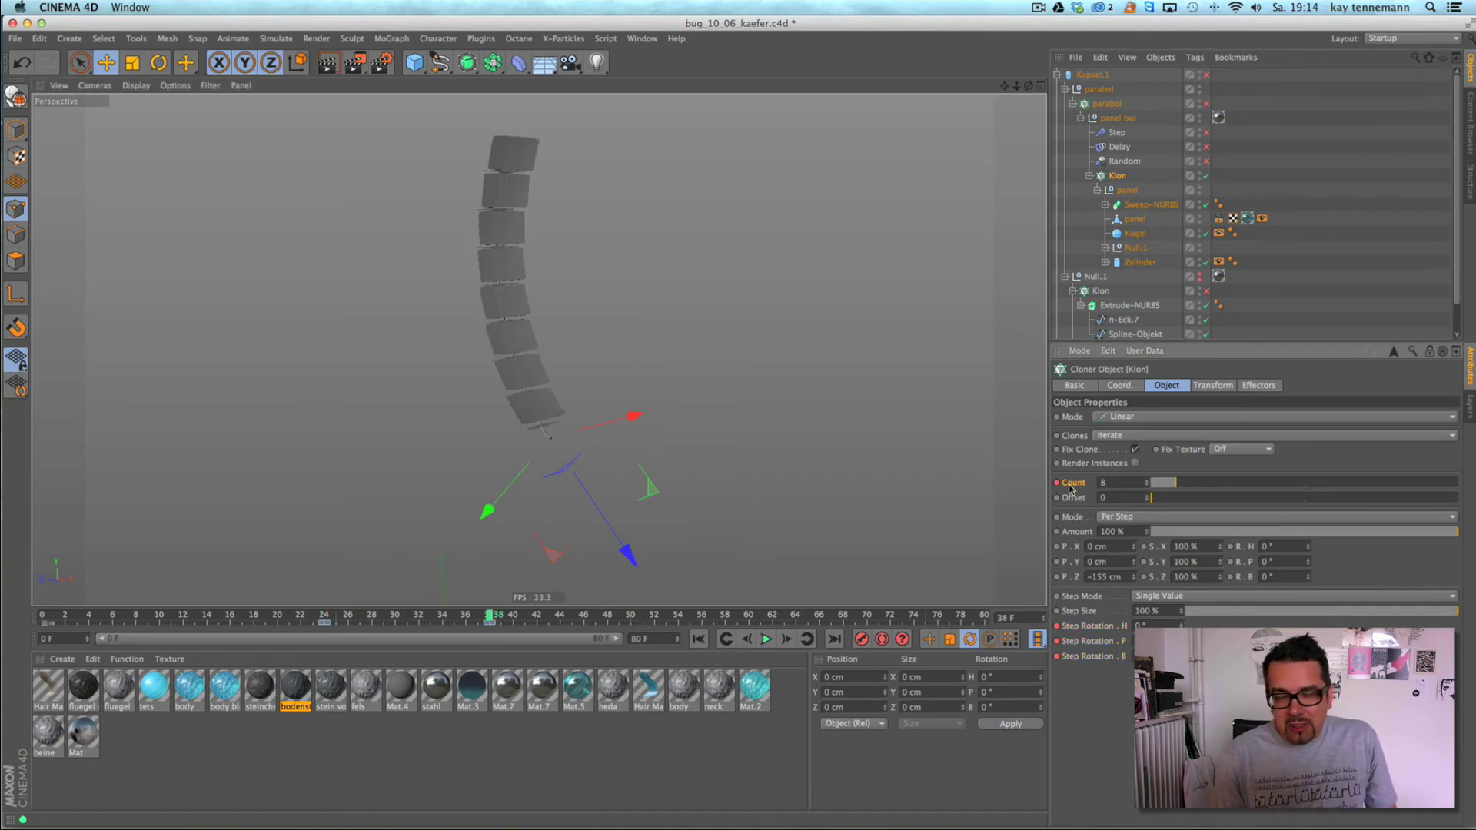
click(326, 616)
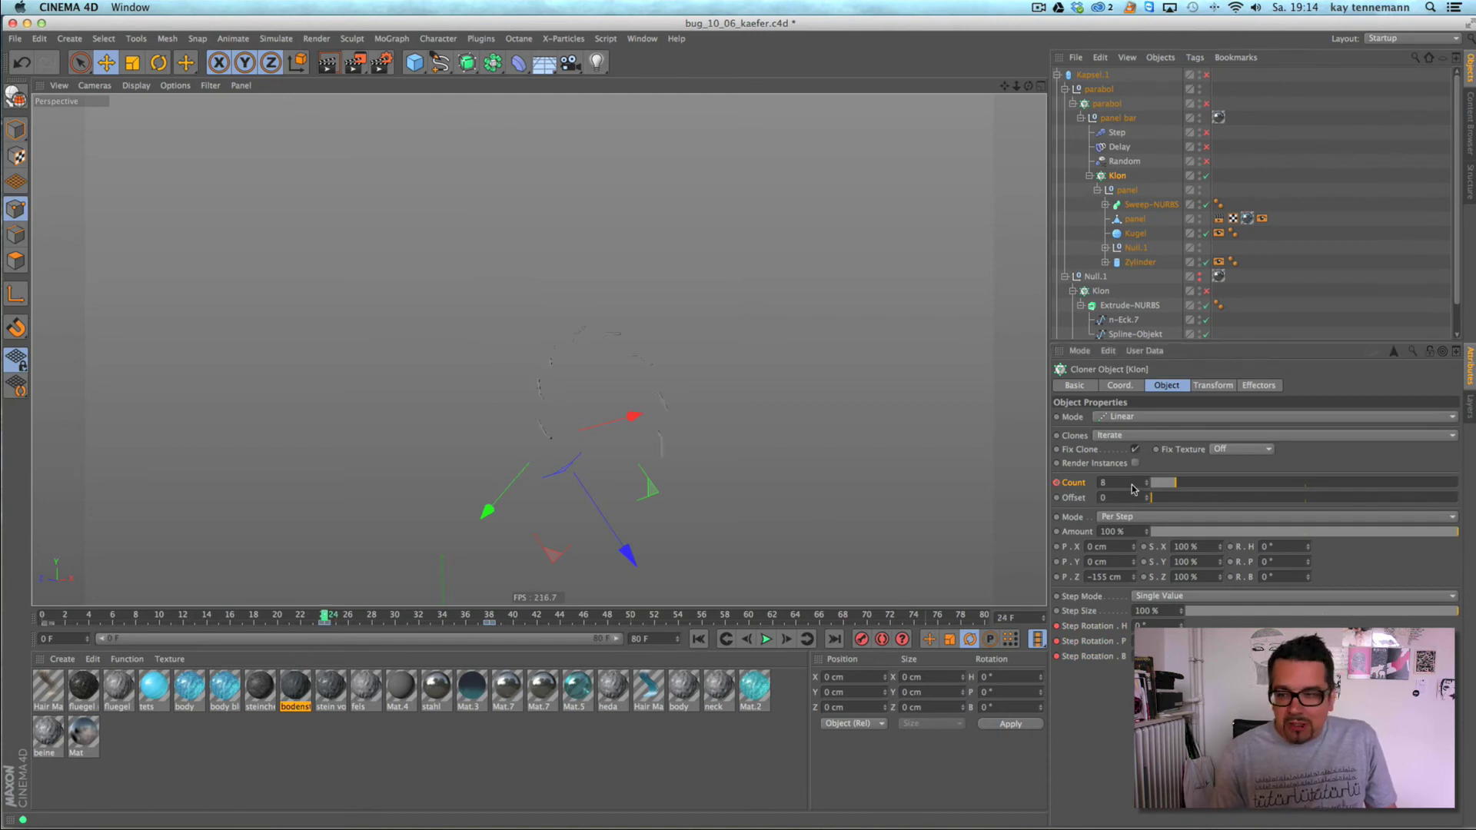
drag(1147, 484, 1145, 484)
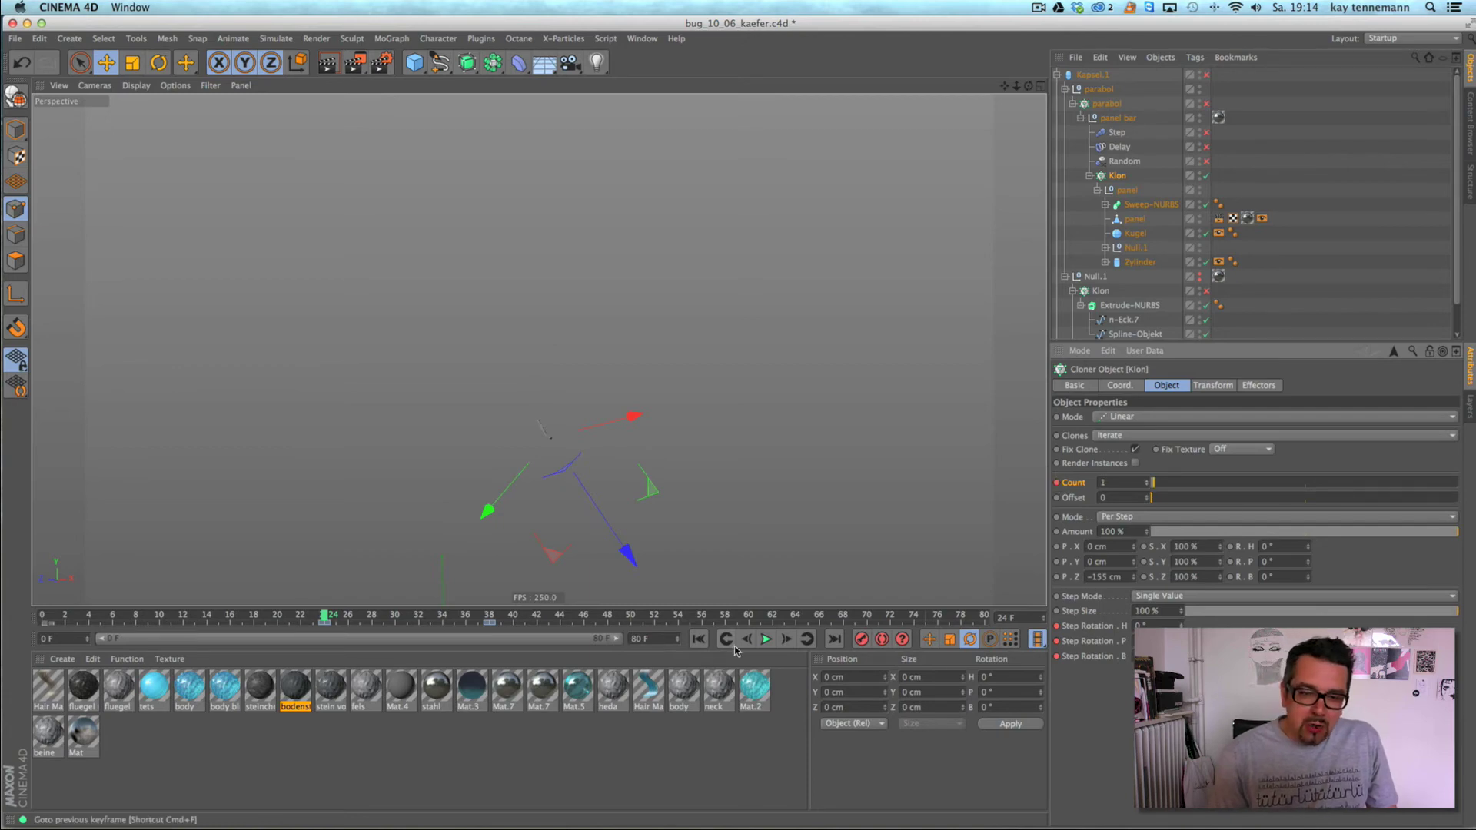
- Play the animation from frame 24 to examine how the clone count grows
click(766, 639)
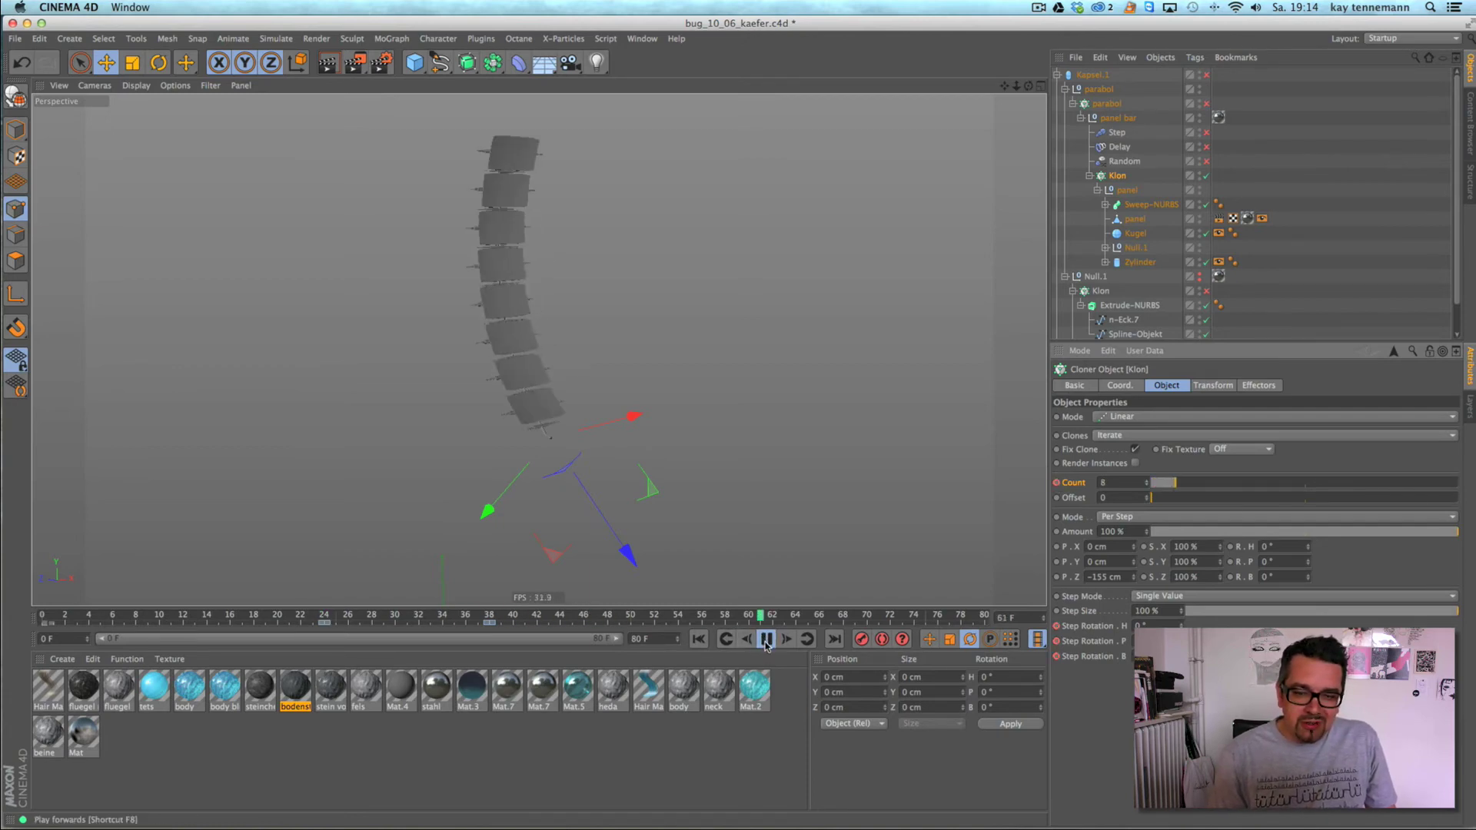
click(326, 619)
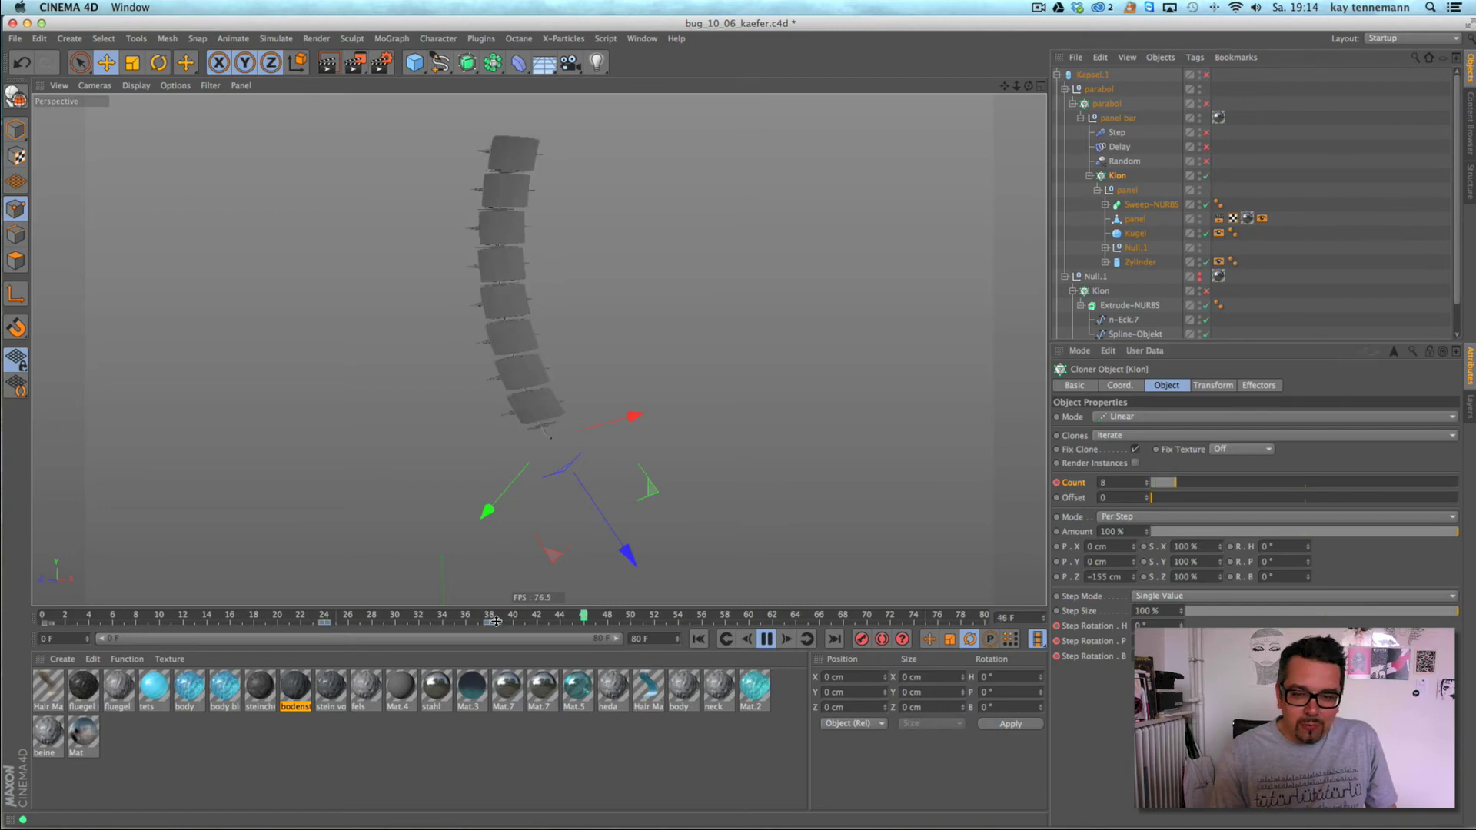
click(766, 639)
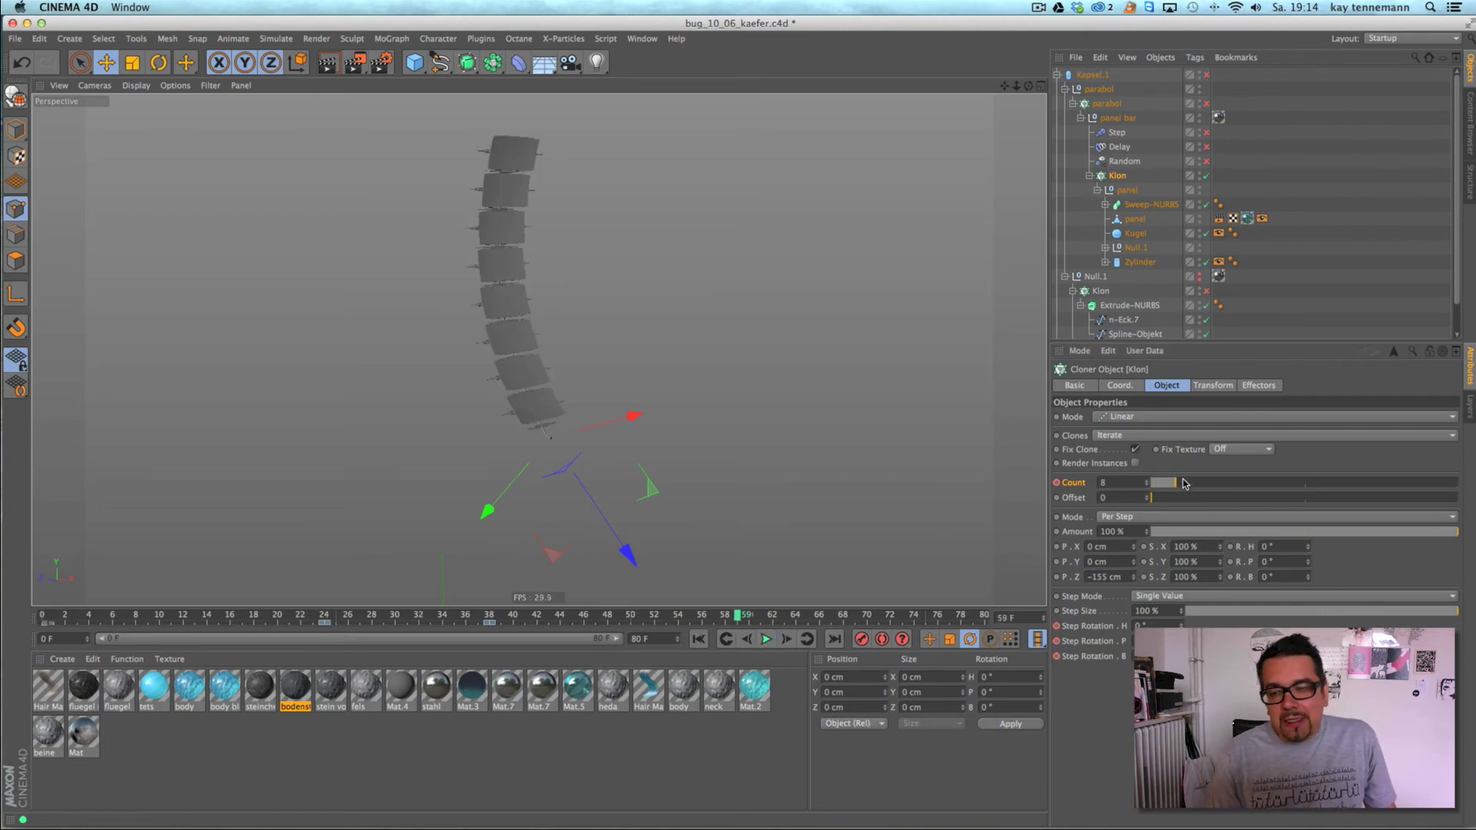
- Delete the Count animation track from the Klon cloner and scrub the animation to frame 44
right_click(1088, 488)
mouse_move(1129, 490)
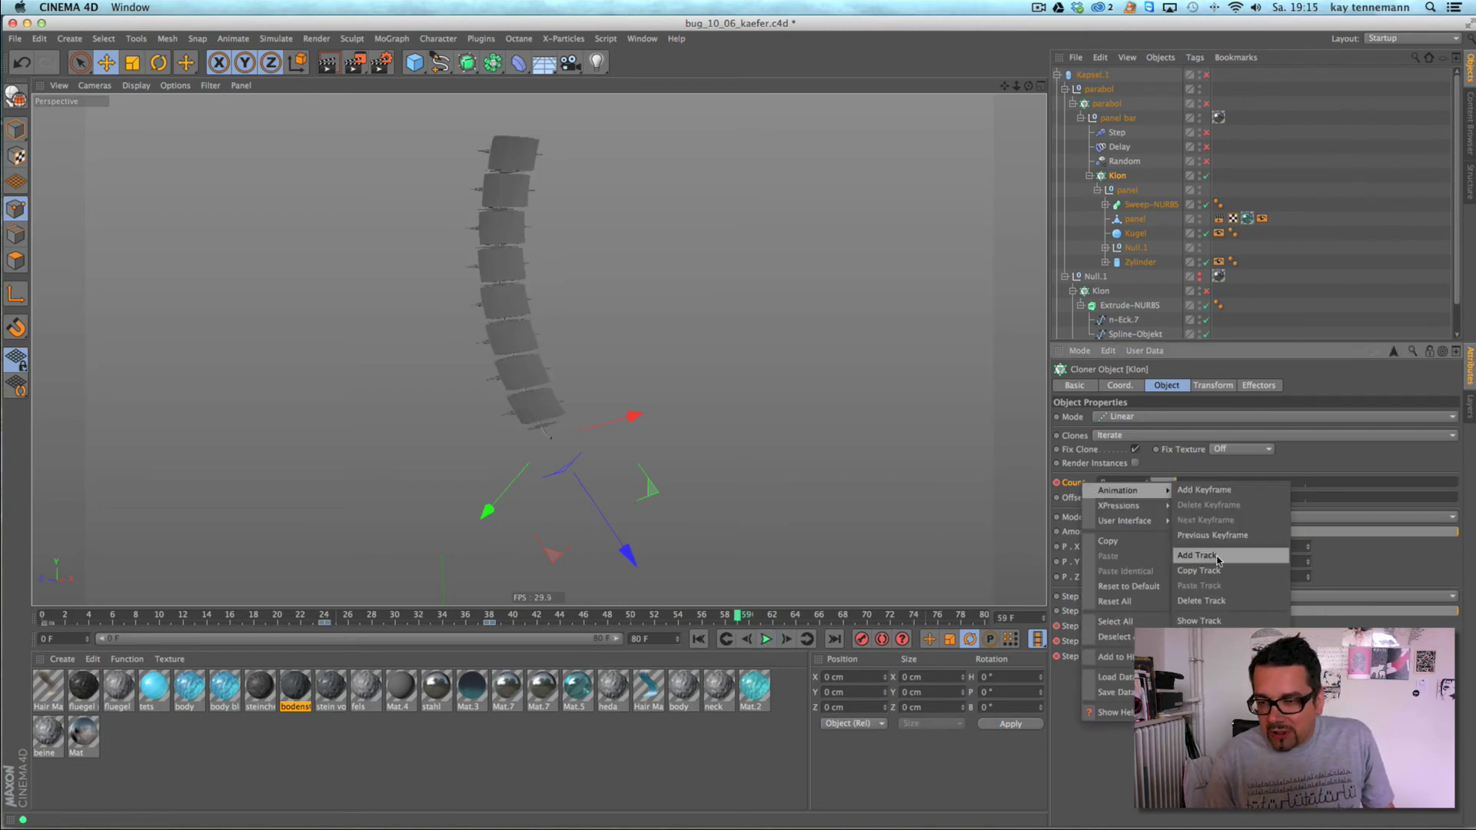
click(1215, 603)
mouse_move(636, 389)
alt+mouse_down()
mouse_move(567, 452)
mouse_move(627, 484)
mouse_move(588, 516)
mouse_move(574, 494)
alt+mouse_up()
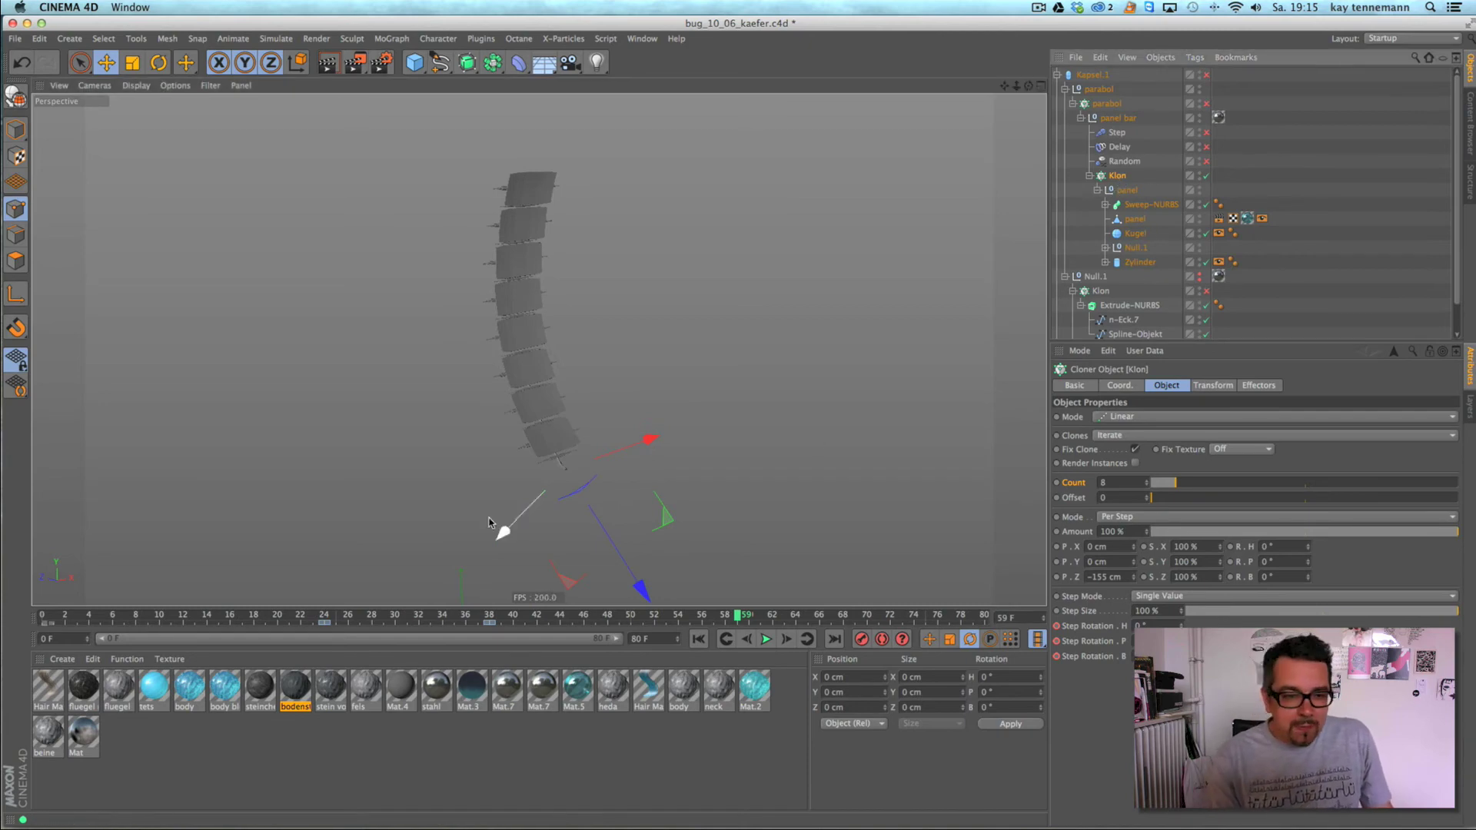
drag(330, 620, 560, 621)
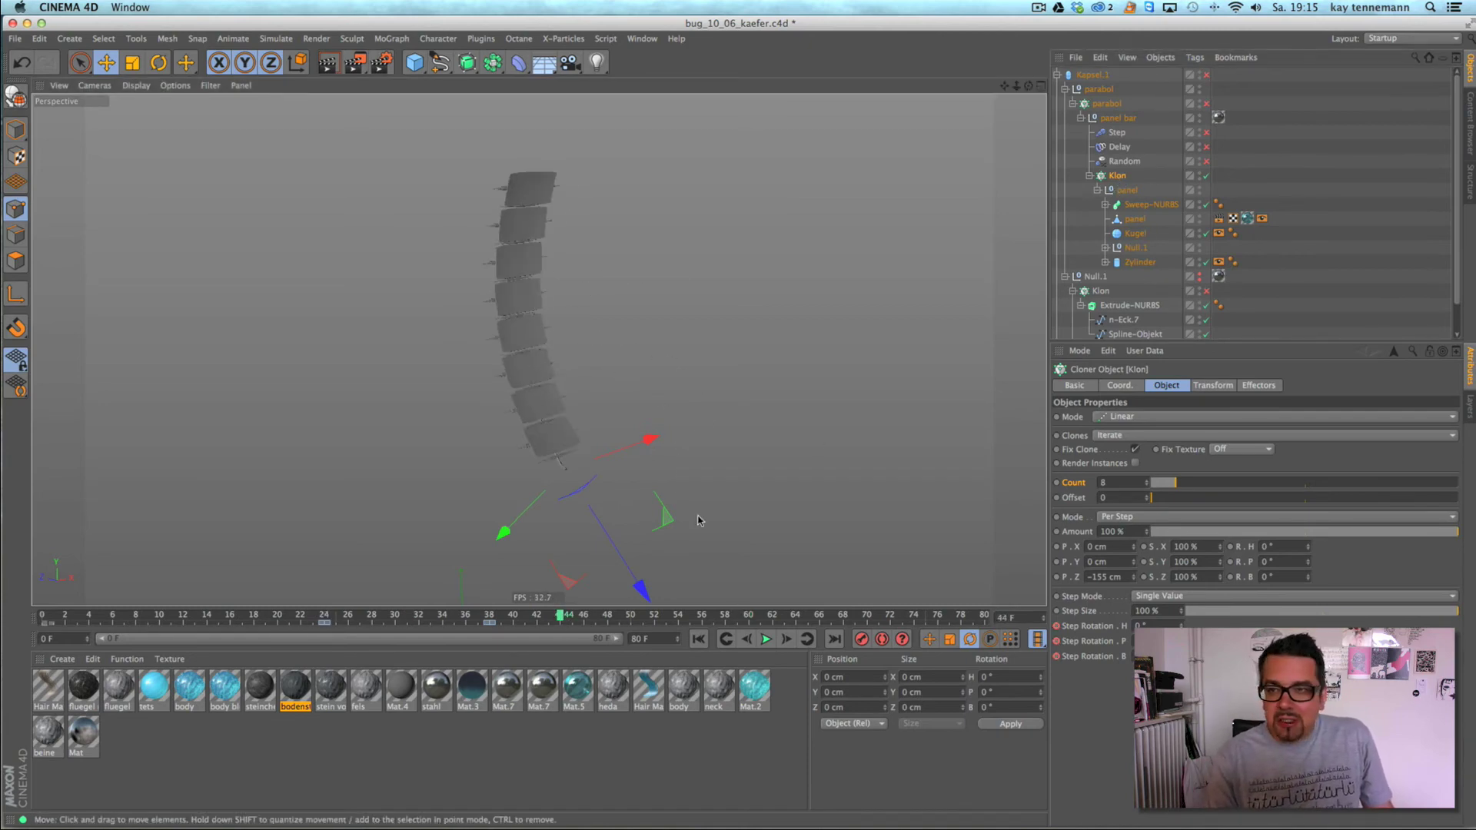
- Enable the Step effector in the panel bar group and scrub the animation from frame 24 to frame 42
click(1116, 133)
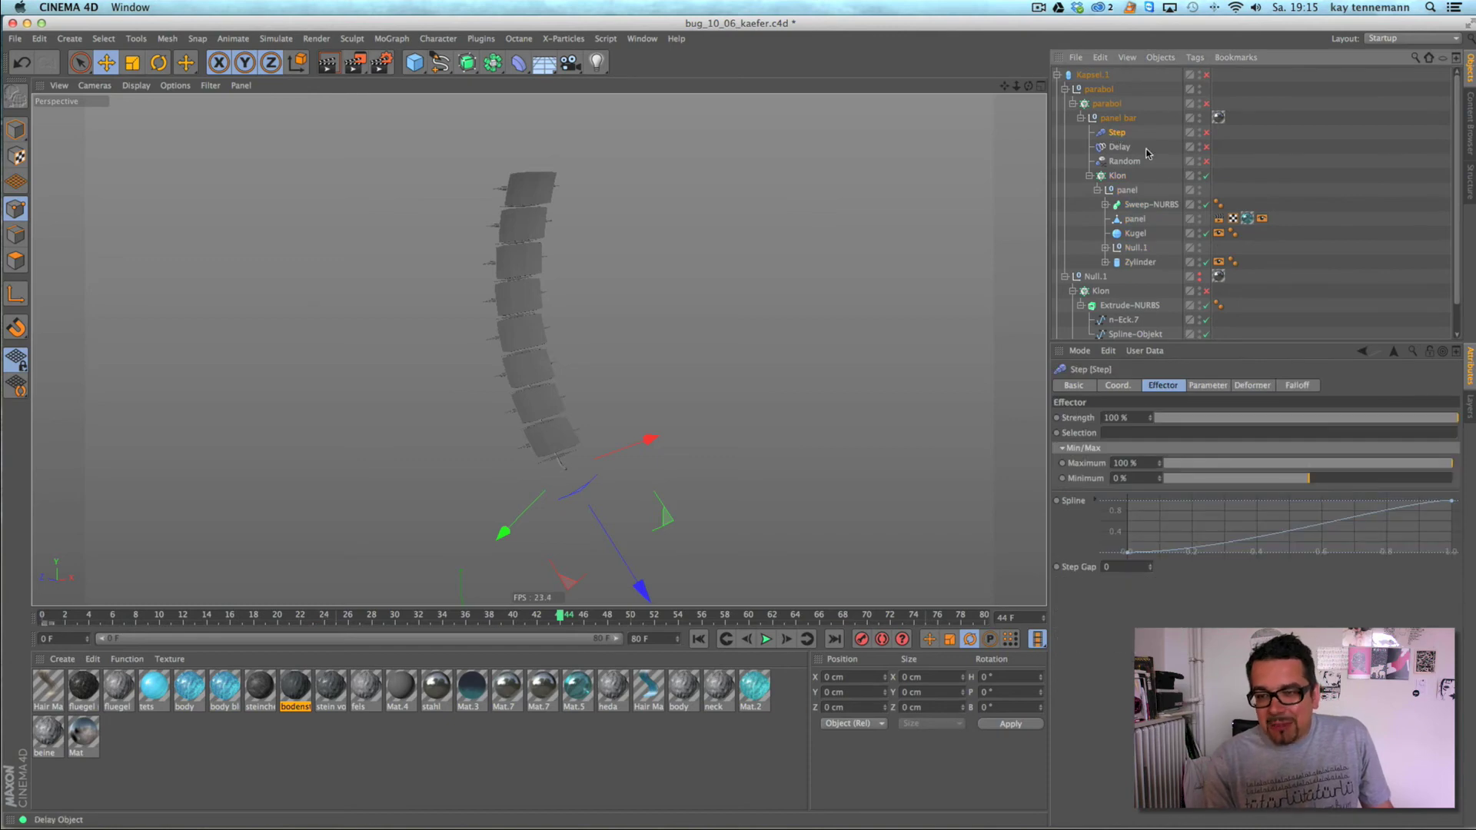
click(1199, 387)
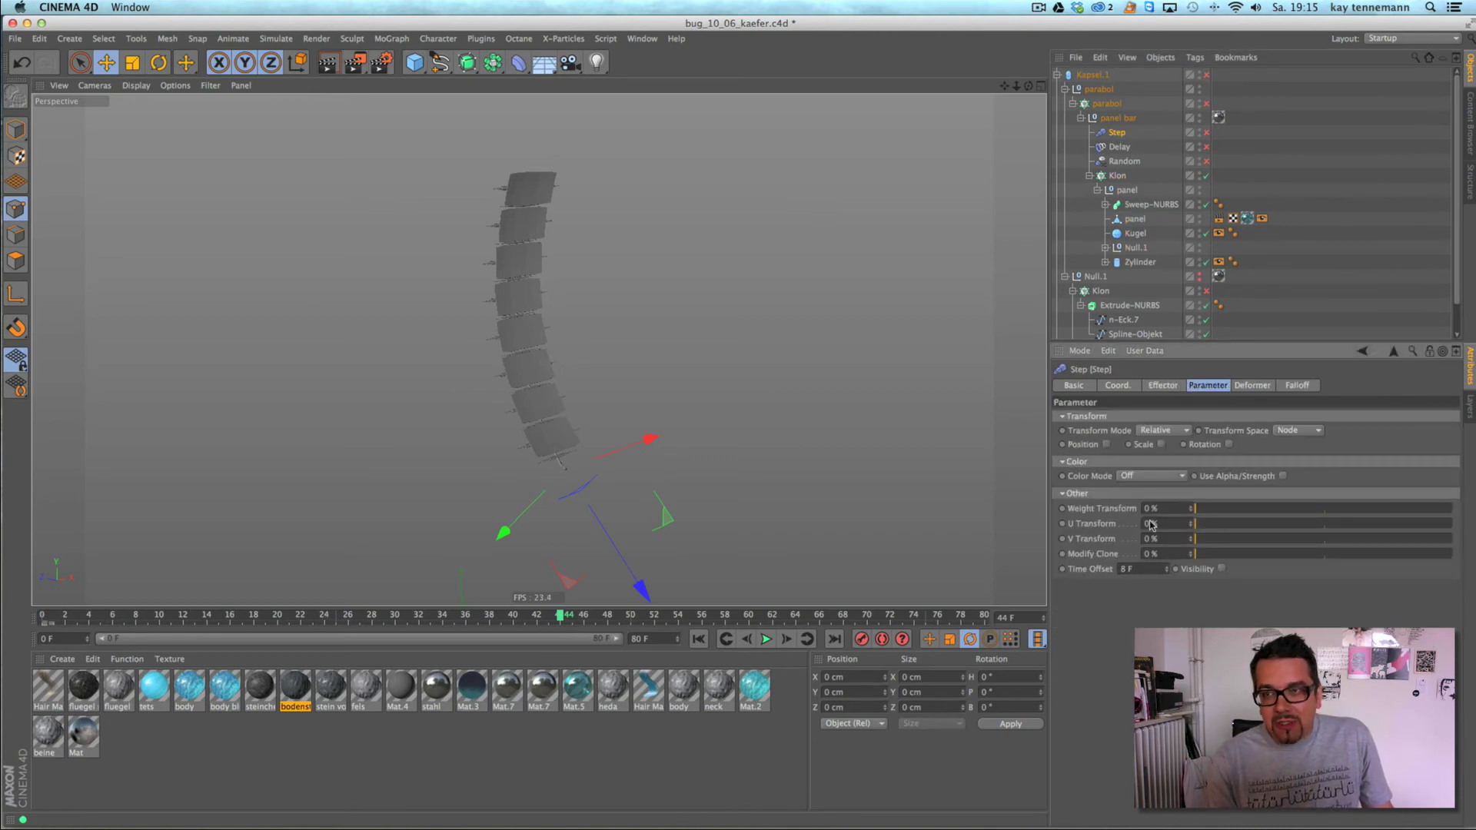
click(1205, 133)
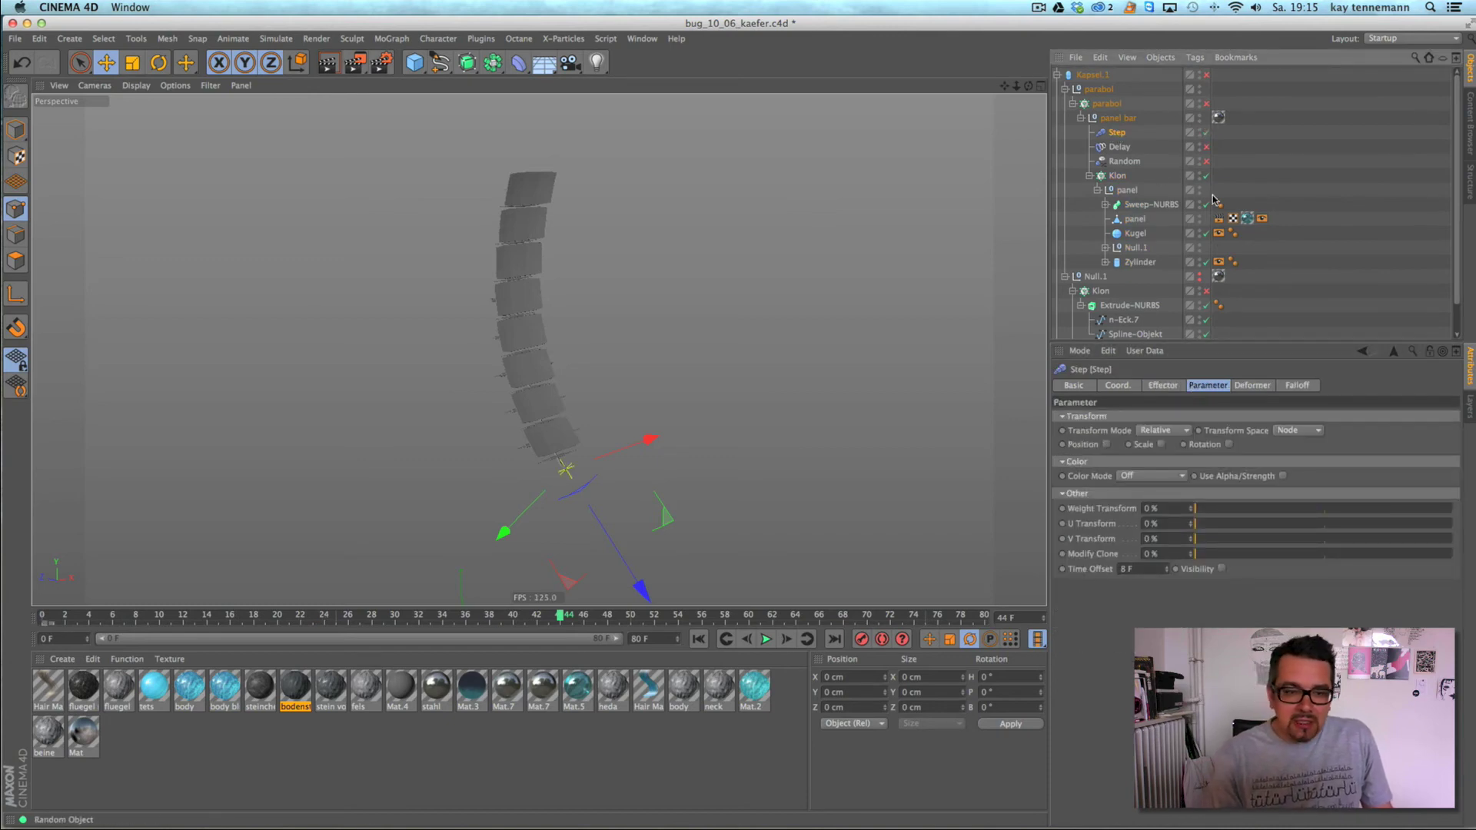
click(330, 619)
drag(343, 623, 536, 621)
- Set the Step effector's Time Offset to 32 F
click(1162, 385)
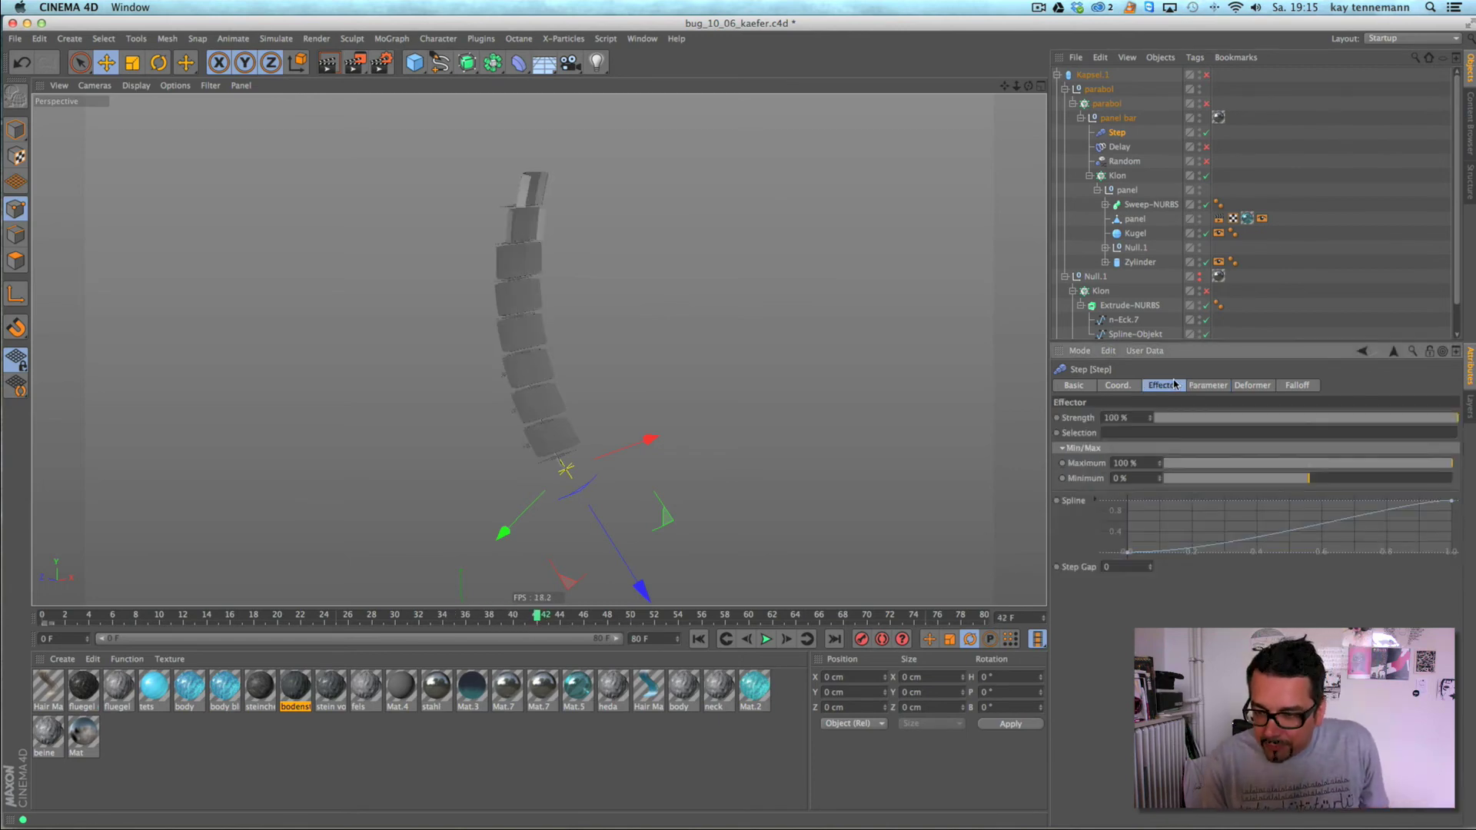
click(1200, 386)
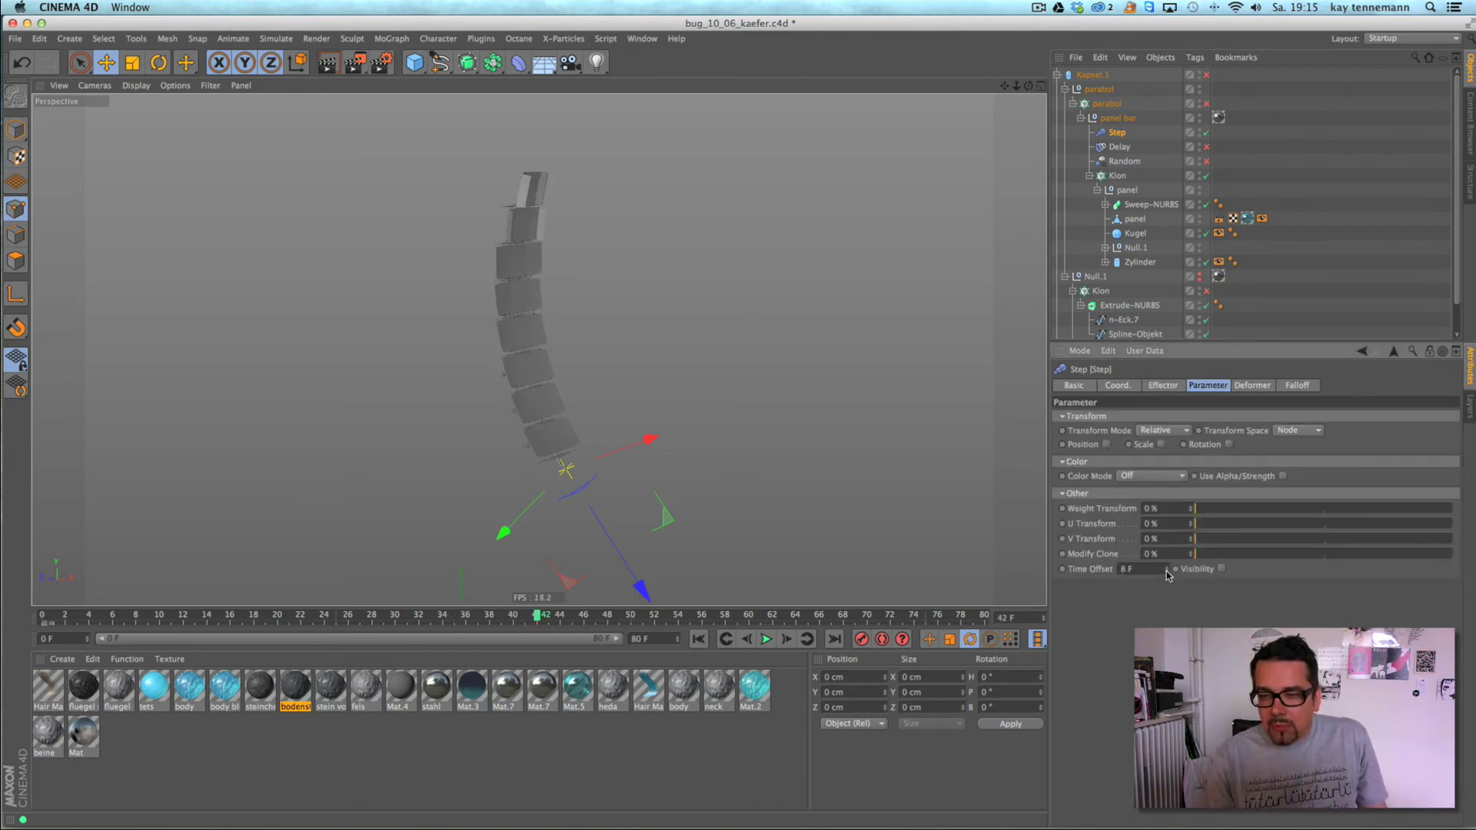
drag(1166, 571, 1170, 537)
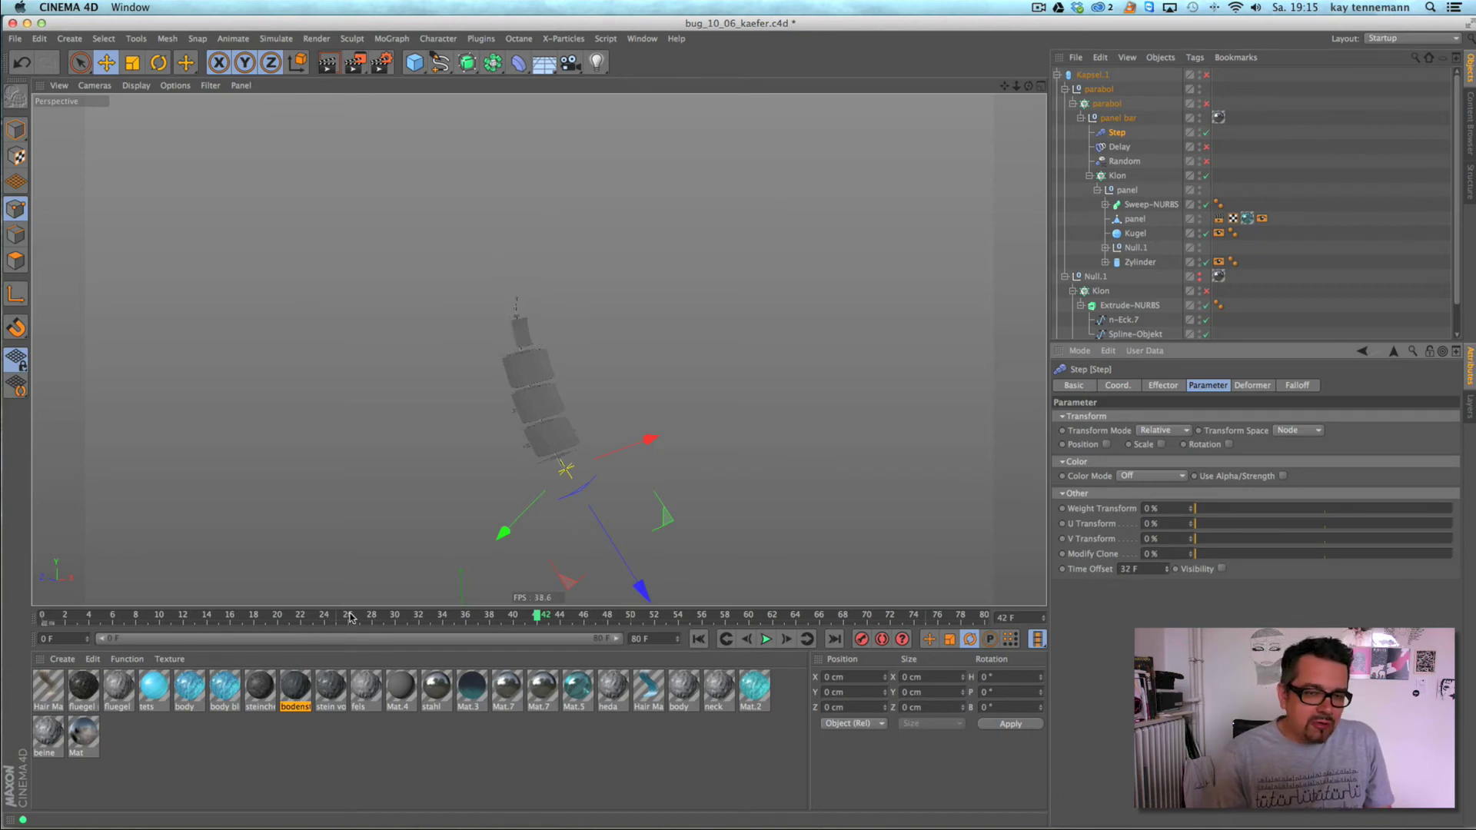
- Scrub repeatedly through the timeline to examine the time-offset unfolding of the panels along the row
drag(350, 617, 890, 614)
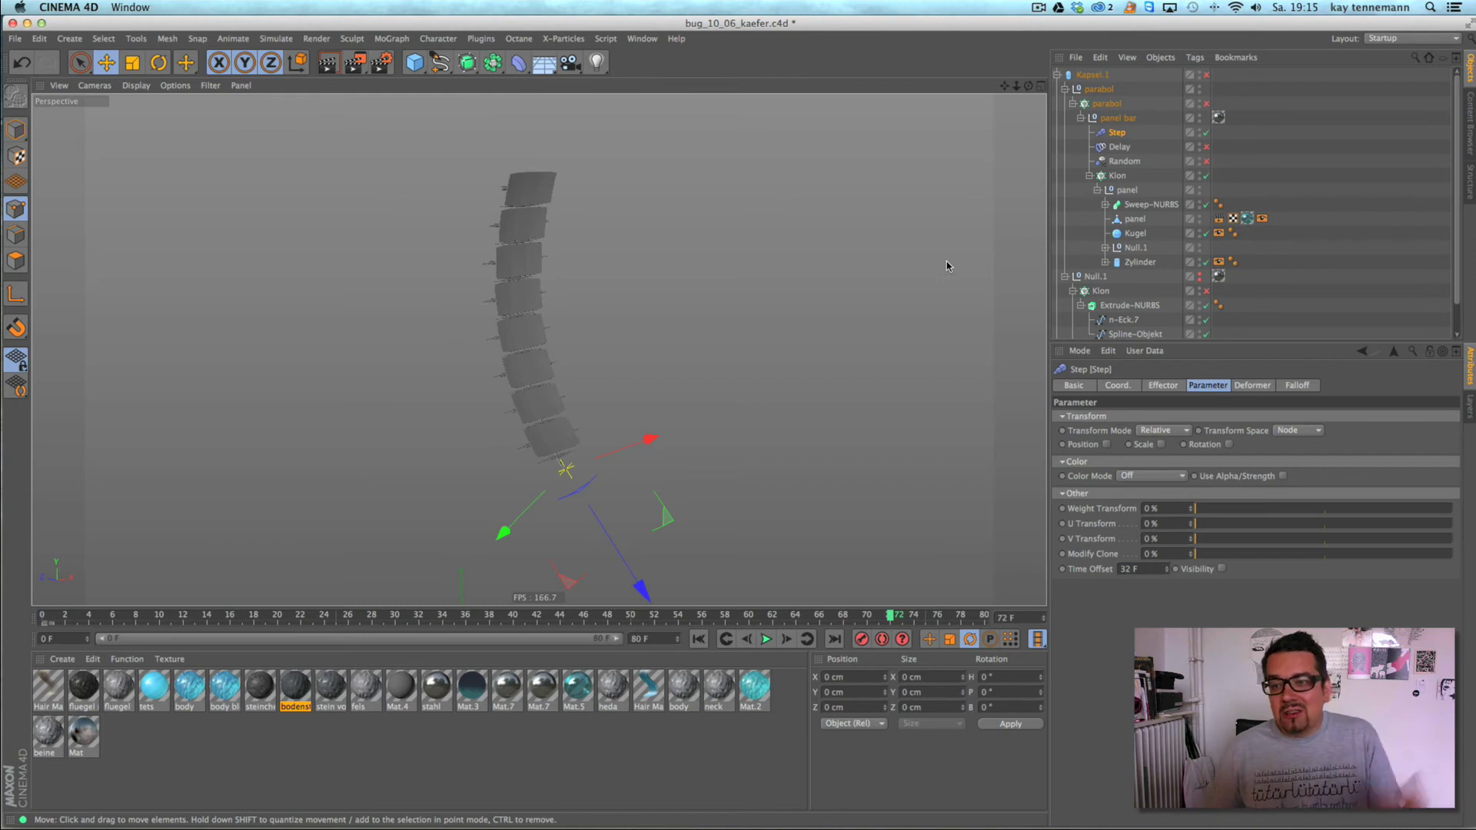
mouse_move(380, 615)
mouse_down()
mouse_move(327, 615)
mouse_move(937, 605)
mouse_up()
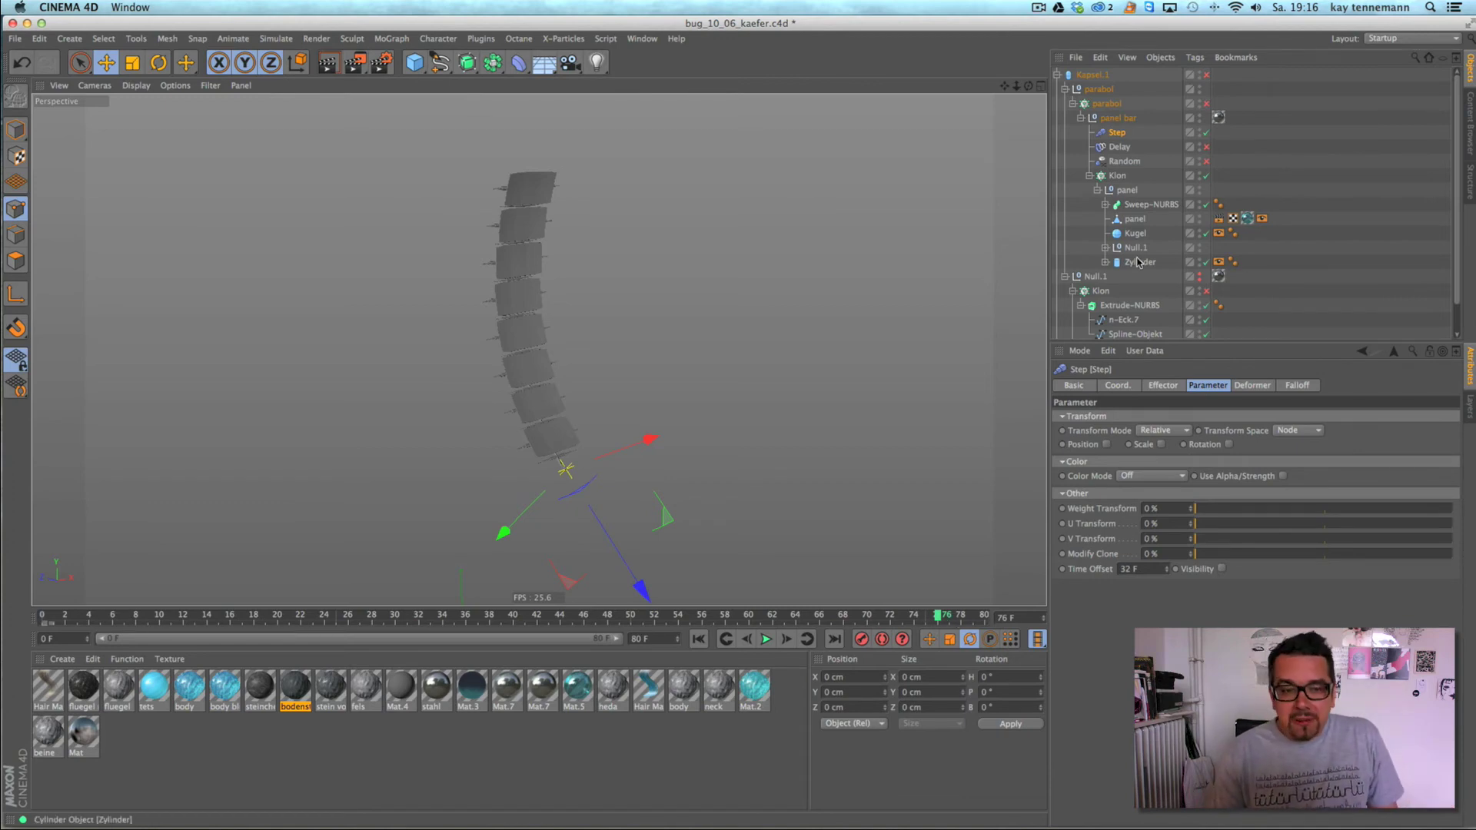
mouse_move(538, 618)
mouse_down()
mouse_move(276, 618)
mouse_move(866, 619)
mouse_up()
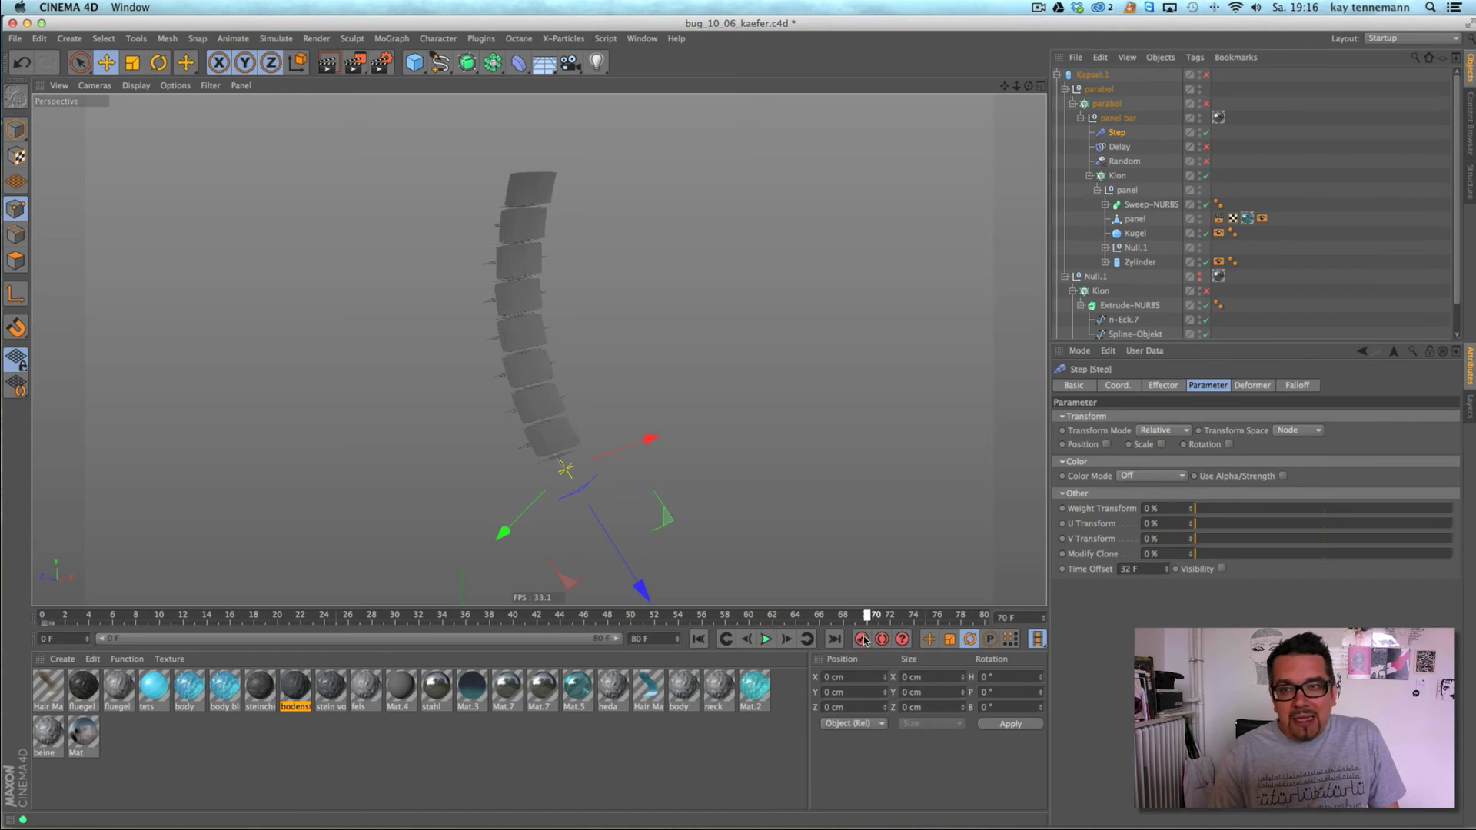
- Add a MoGraph Cache tag to the Klon cloner in the panel bar group and bake its animation
click(1117, 178)
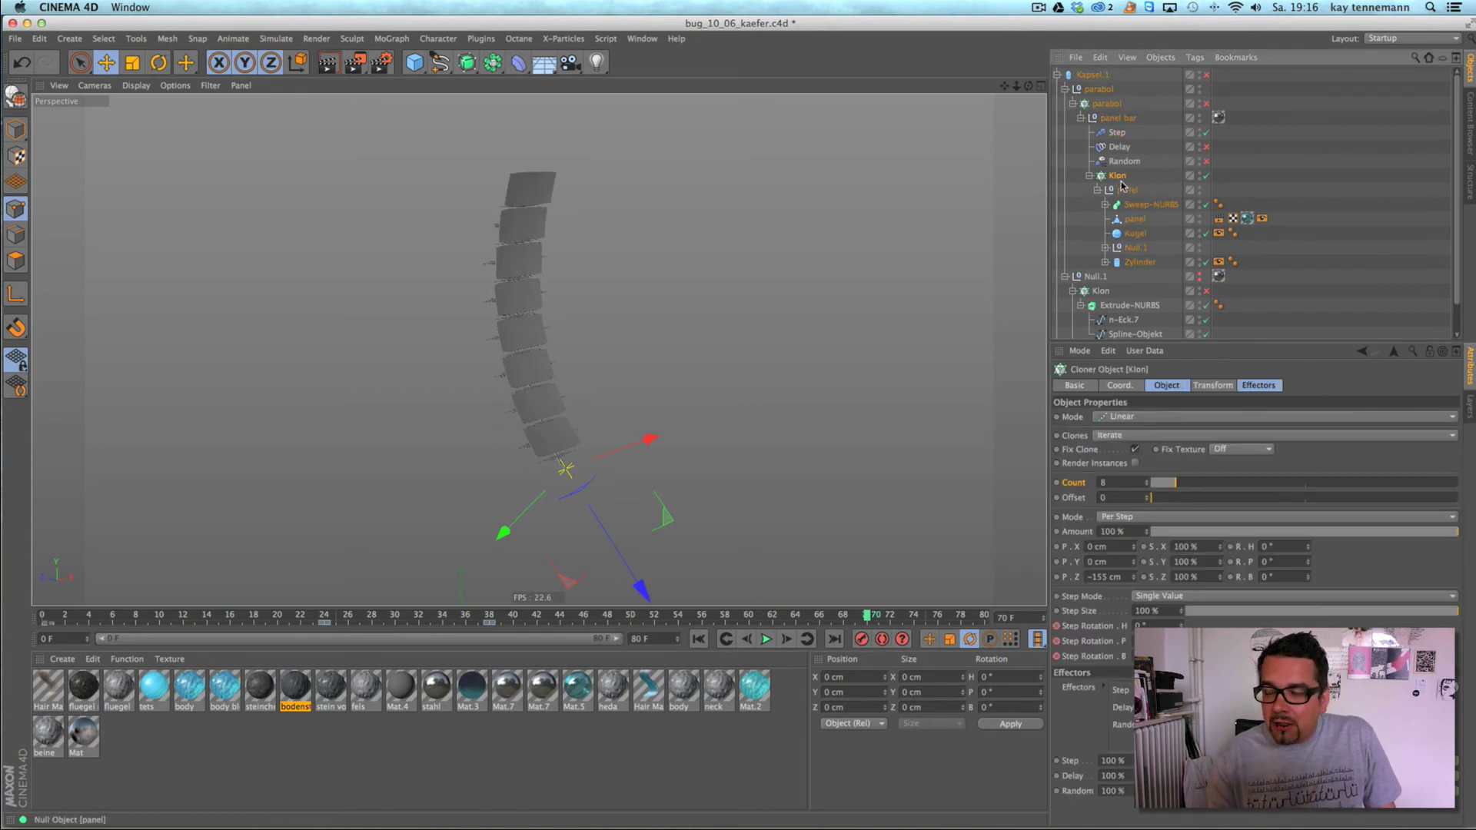
right_click(1118, 179)
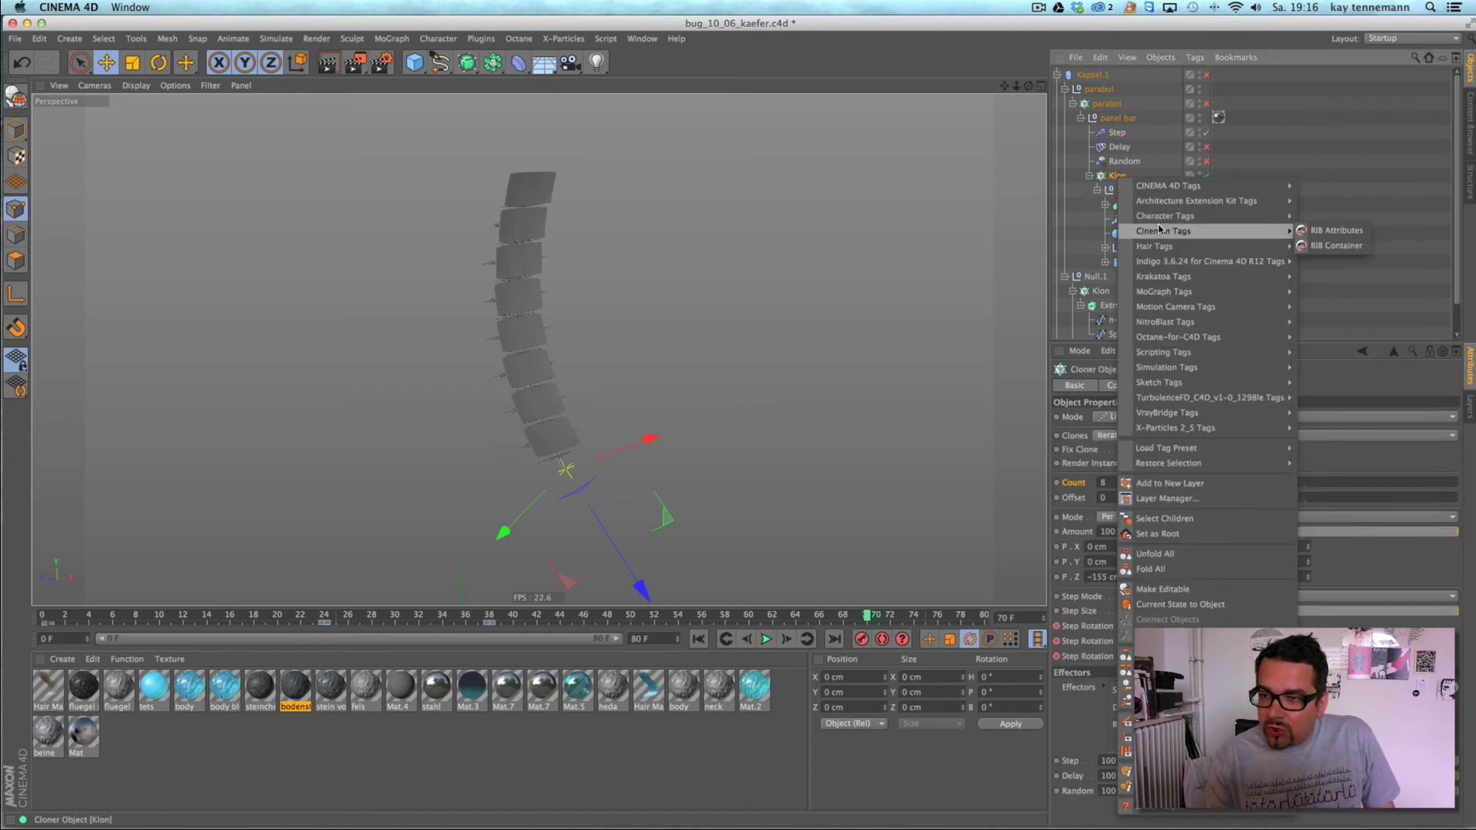
mouse_move(1185, 292)
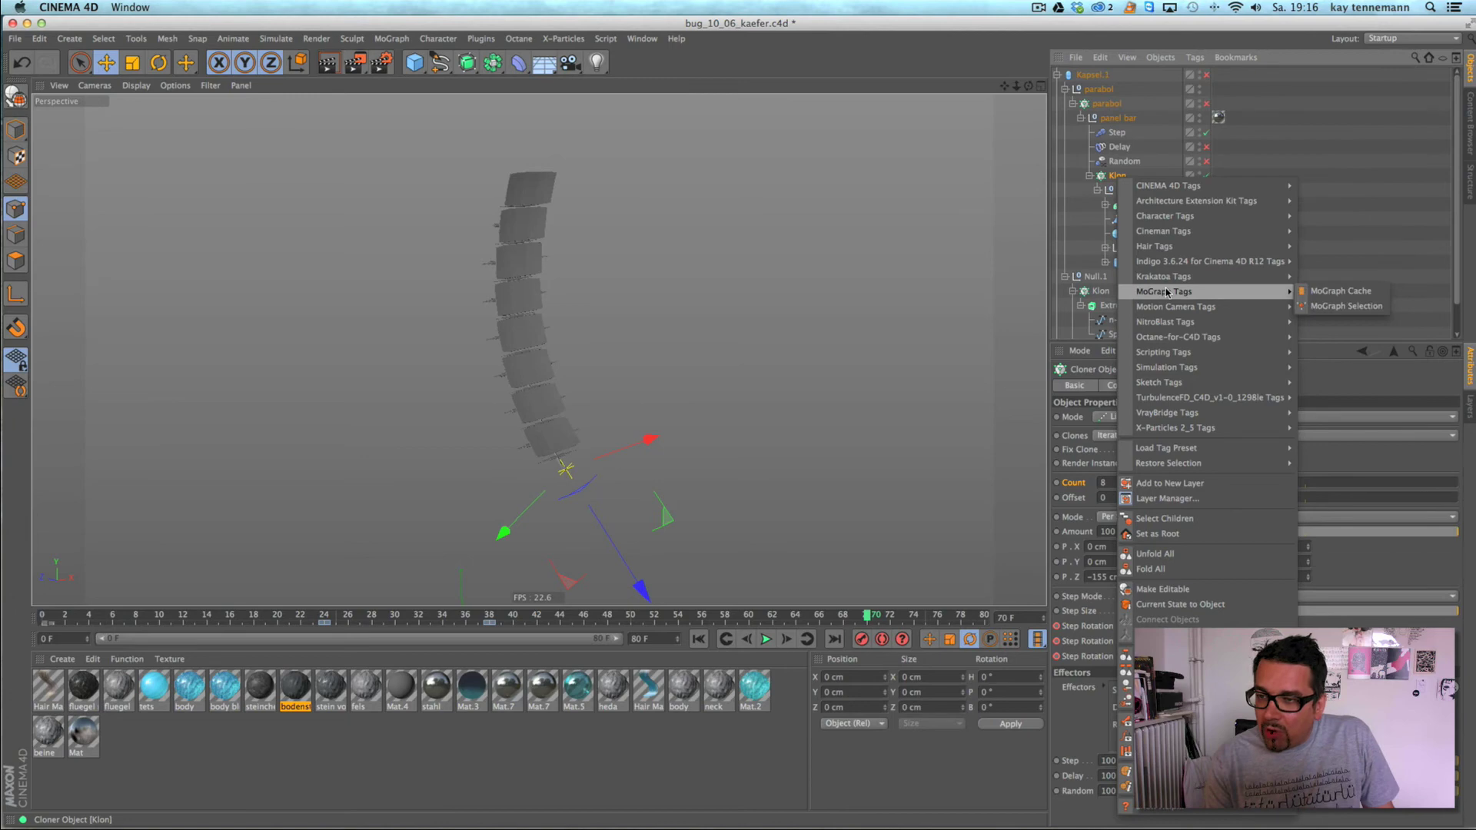
click(1357, 292)
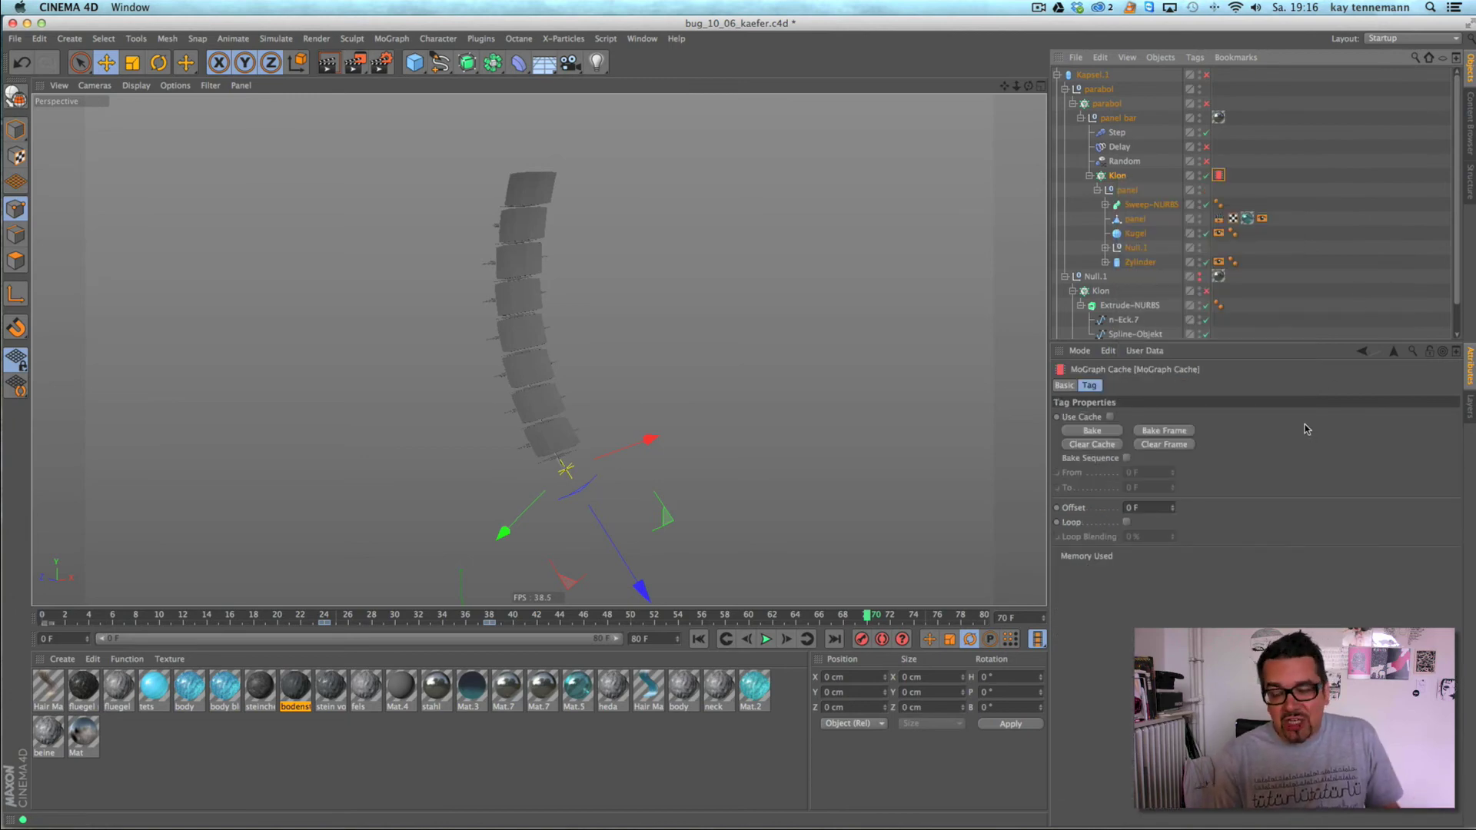
click(1090, 431)
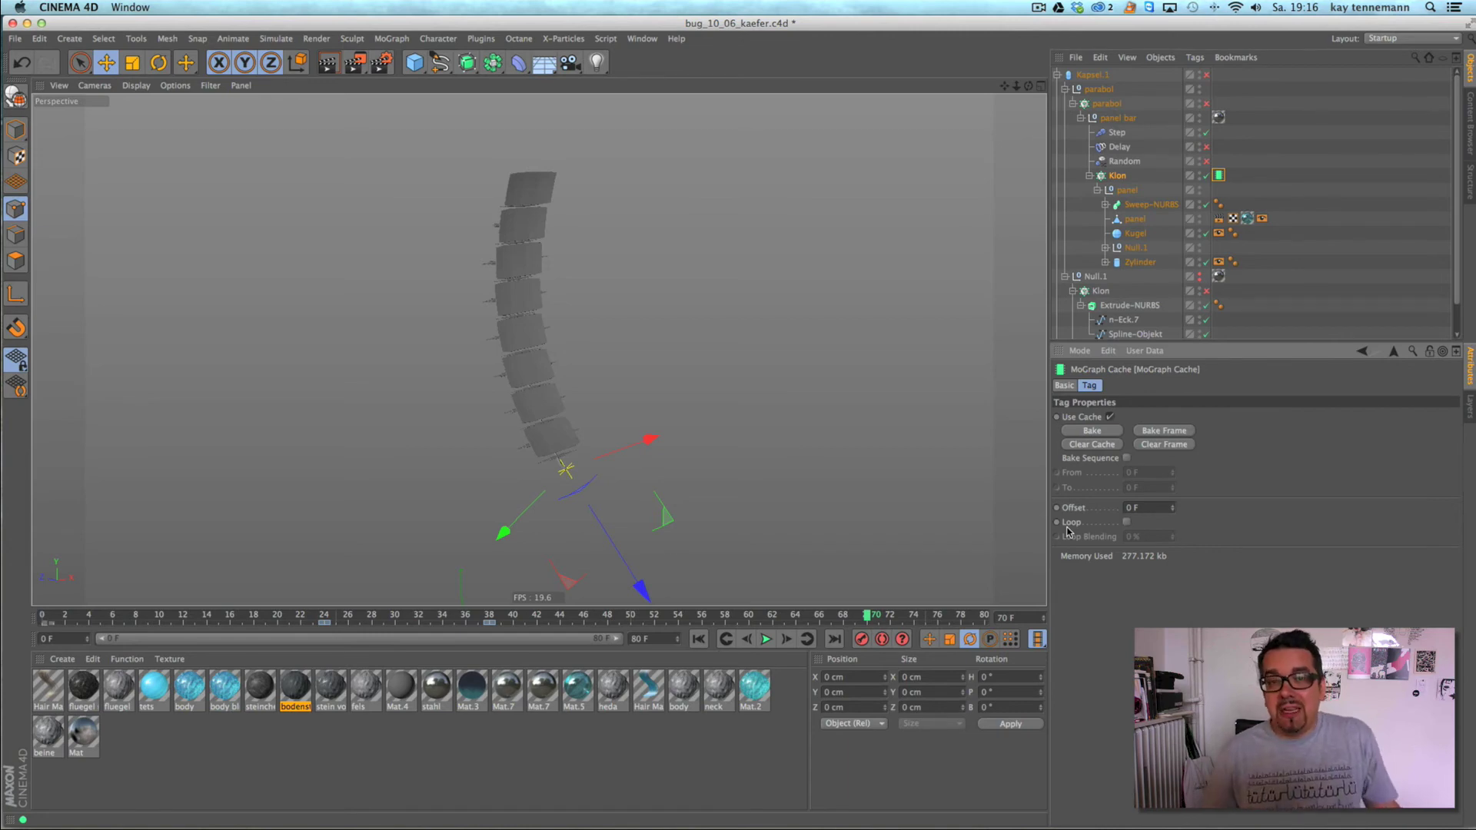
- Play the baked panel row animation from frame 24, stop it, and scrub forward to frame 70
click(328, 614)
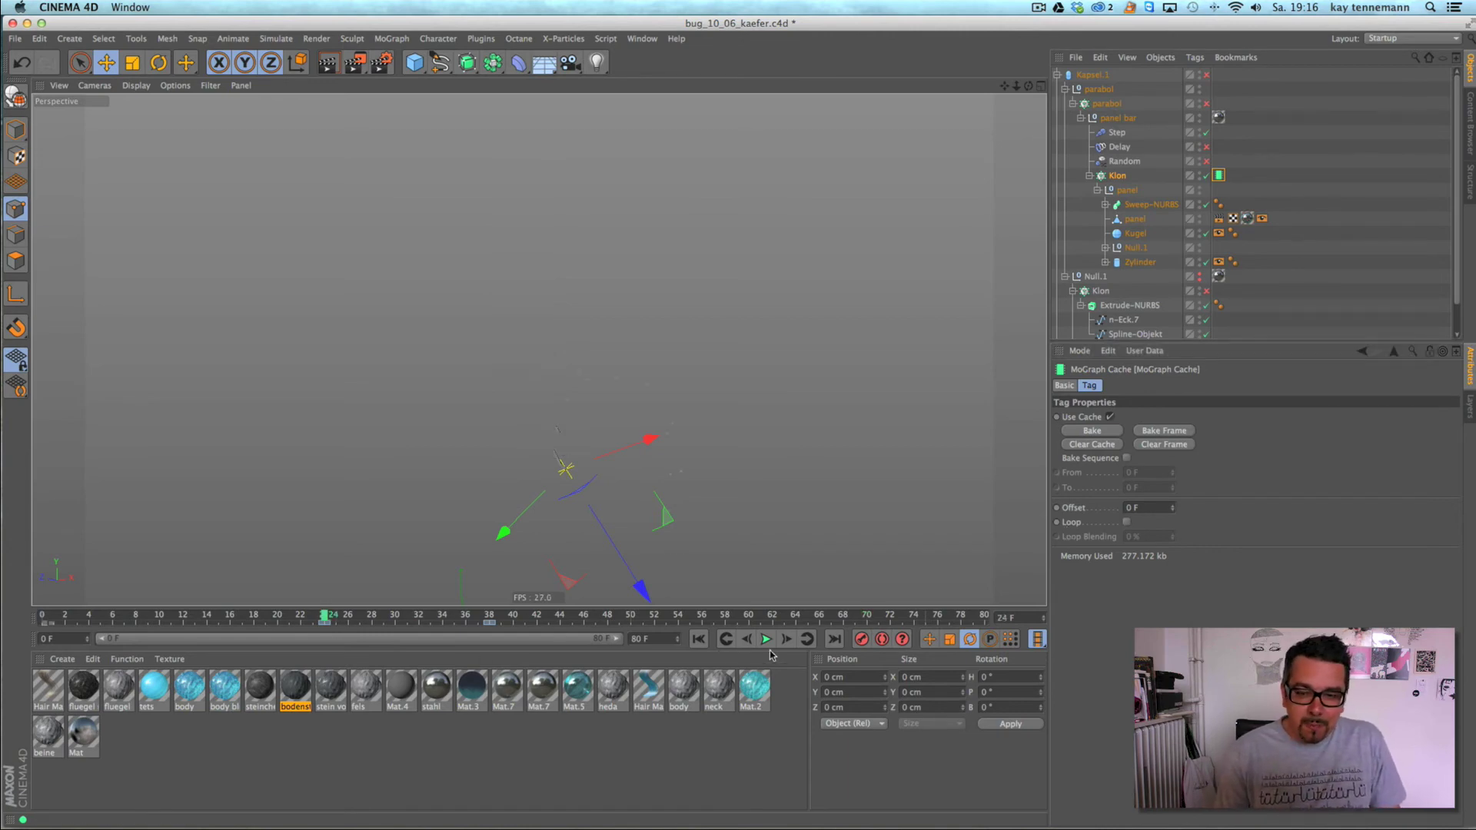
click(767, 644)
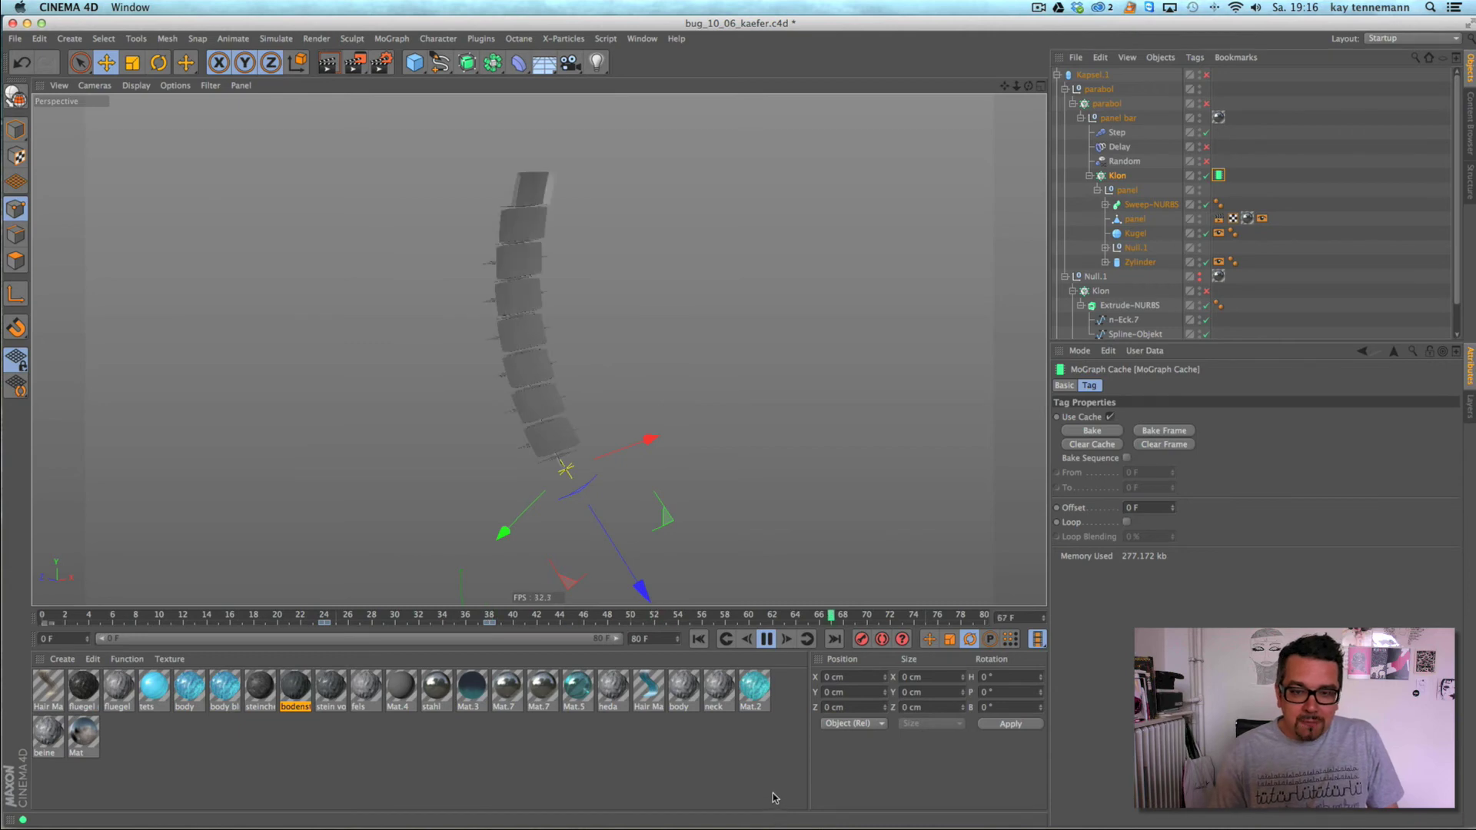
click(767, 639)
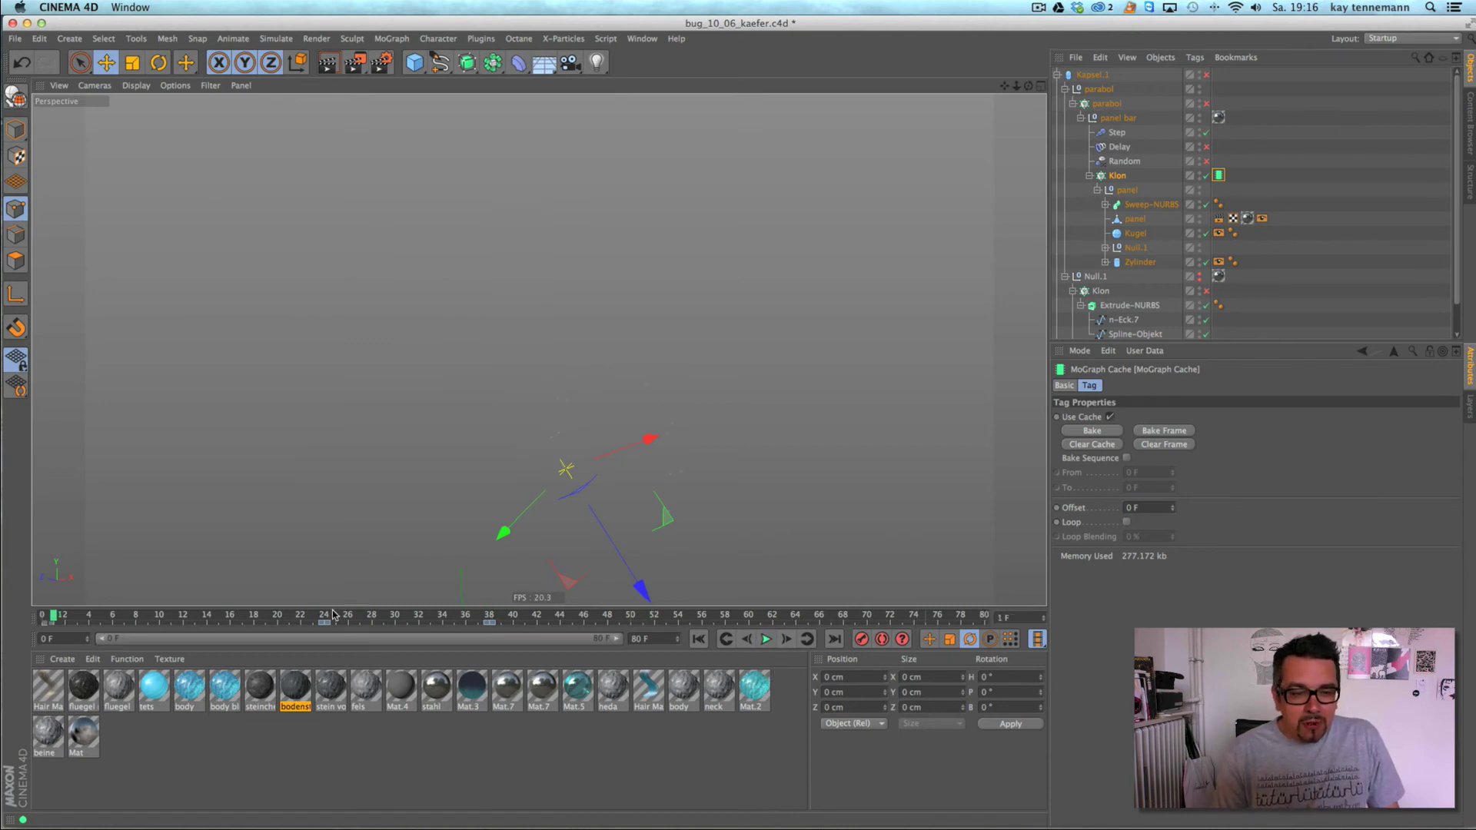
drag(333, 613, 868, 613)
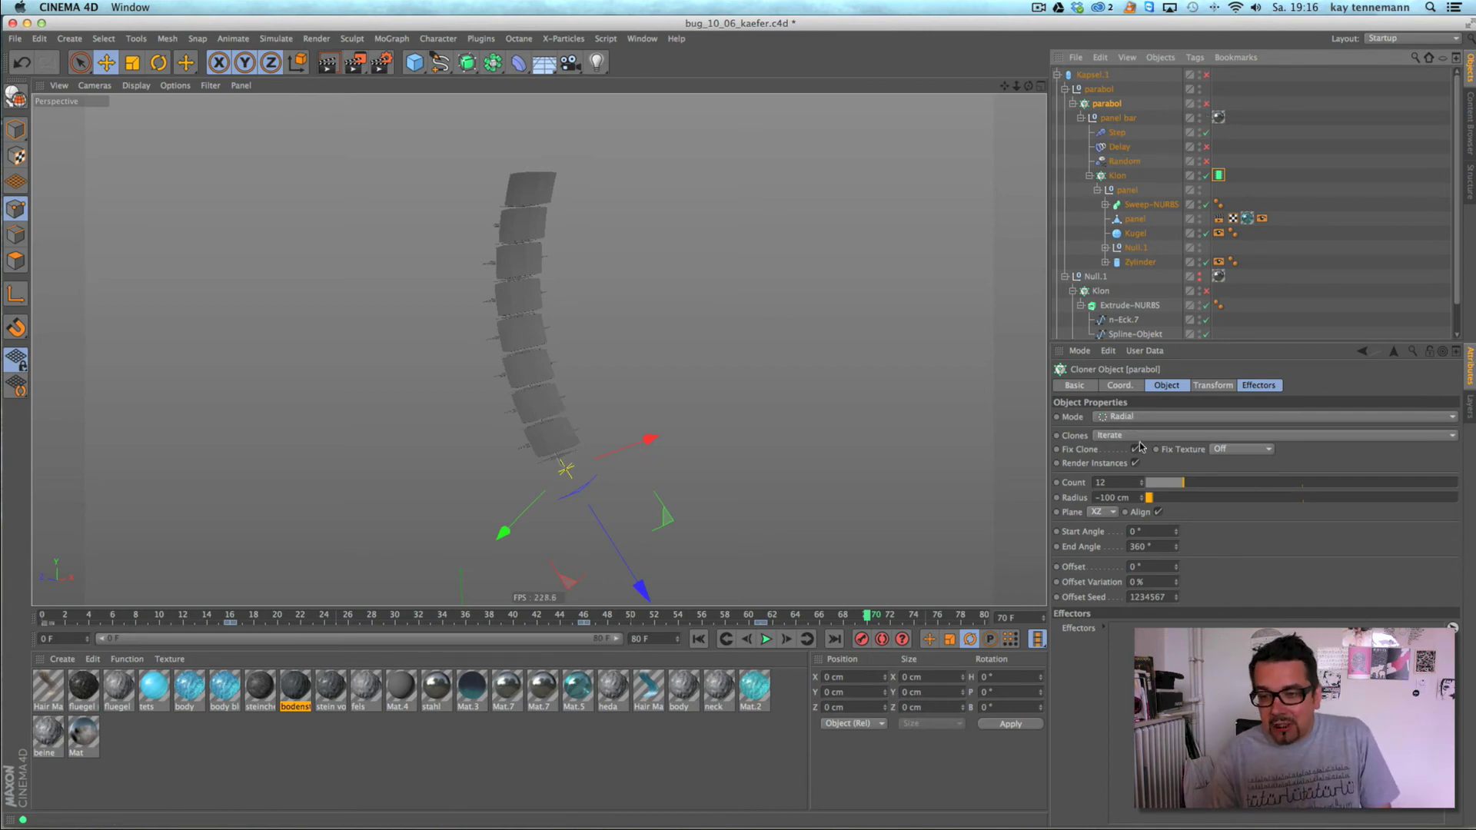
- Enable the parabol radial cloner and play the dish animation from frame 16
click(1206, 104)
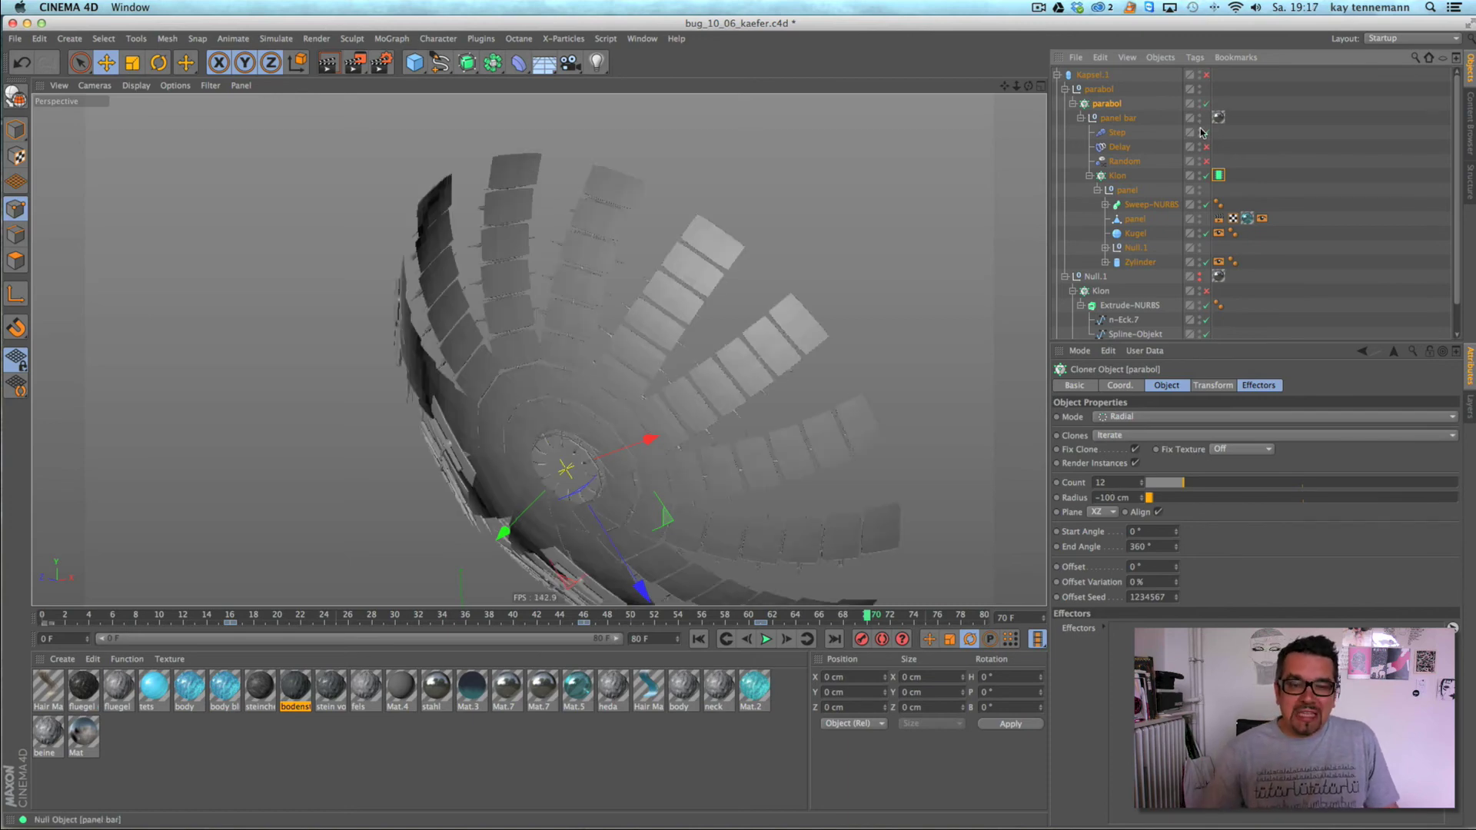
mouse_move(682, 496)
alt+middle_down()
mouse_move(610, 464)
mouse_move(666, 435)
alt+middle_up()
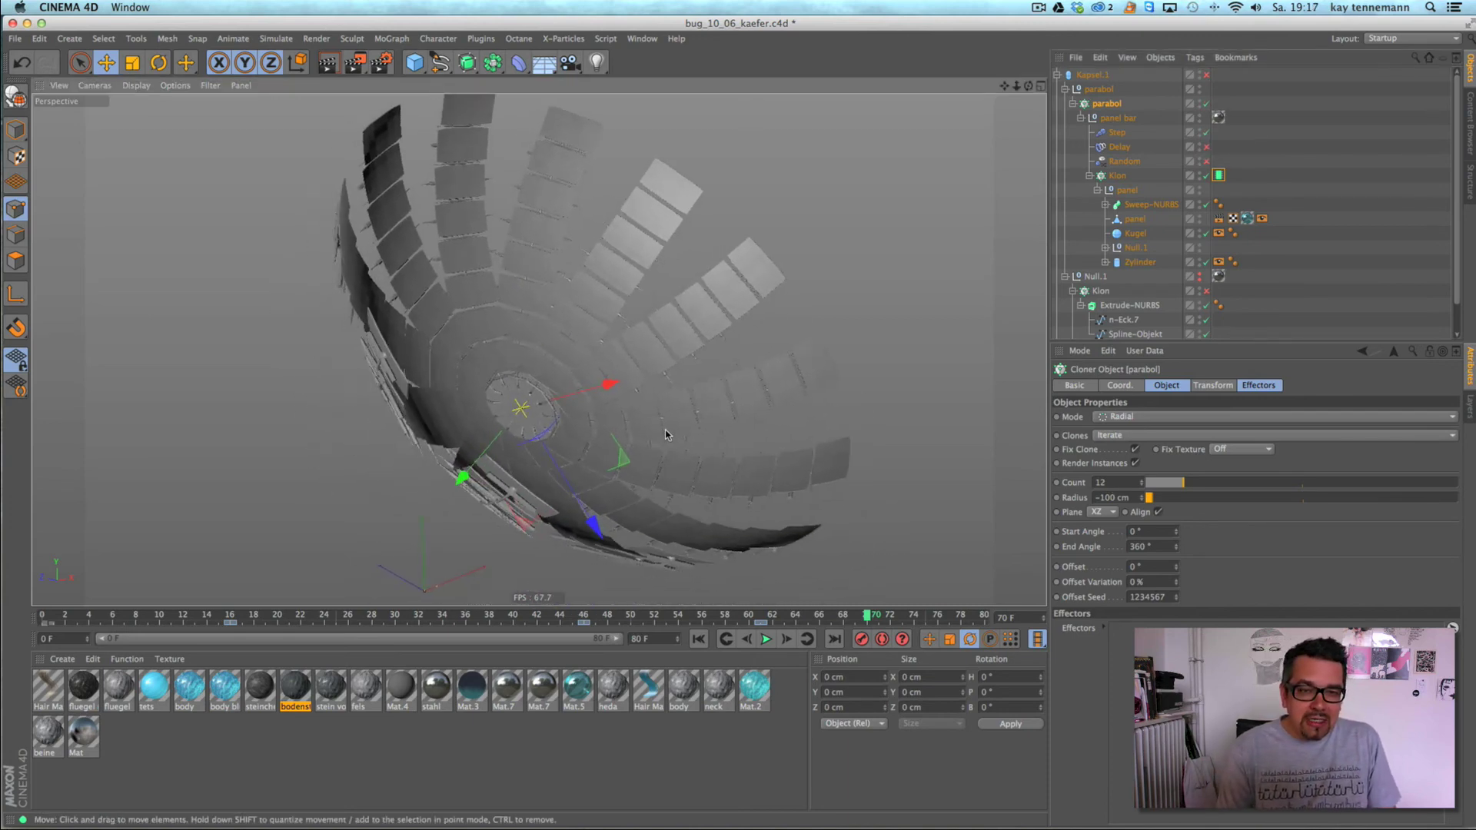
alt+drag(666, 434, 616, 473)
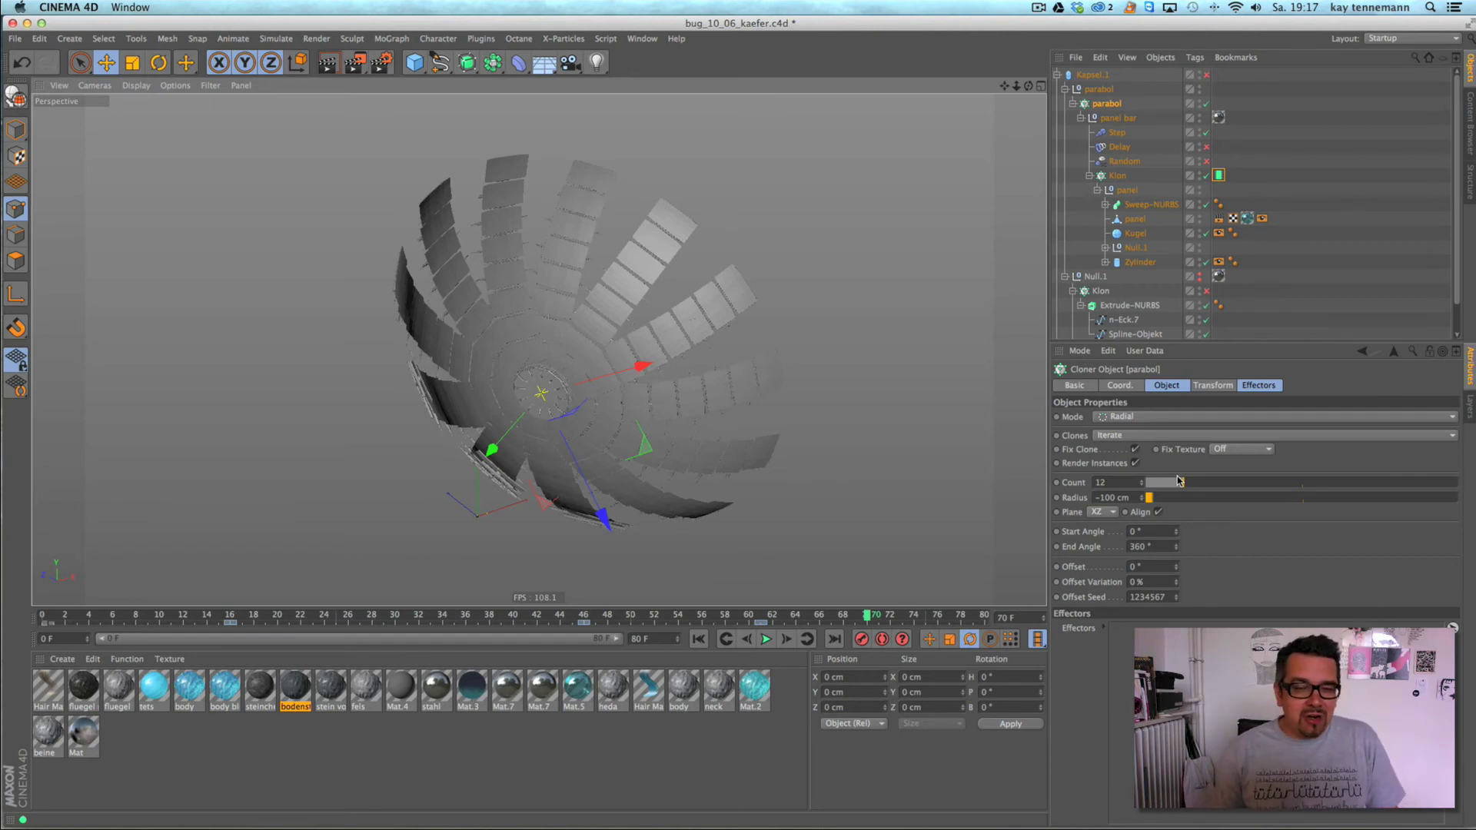
click(241, 613)
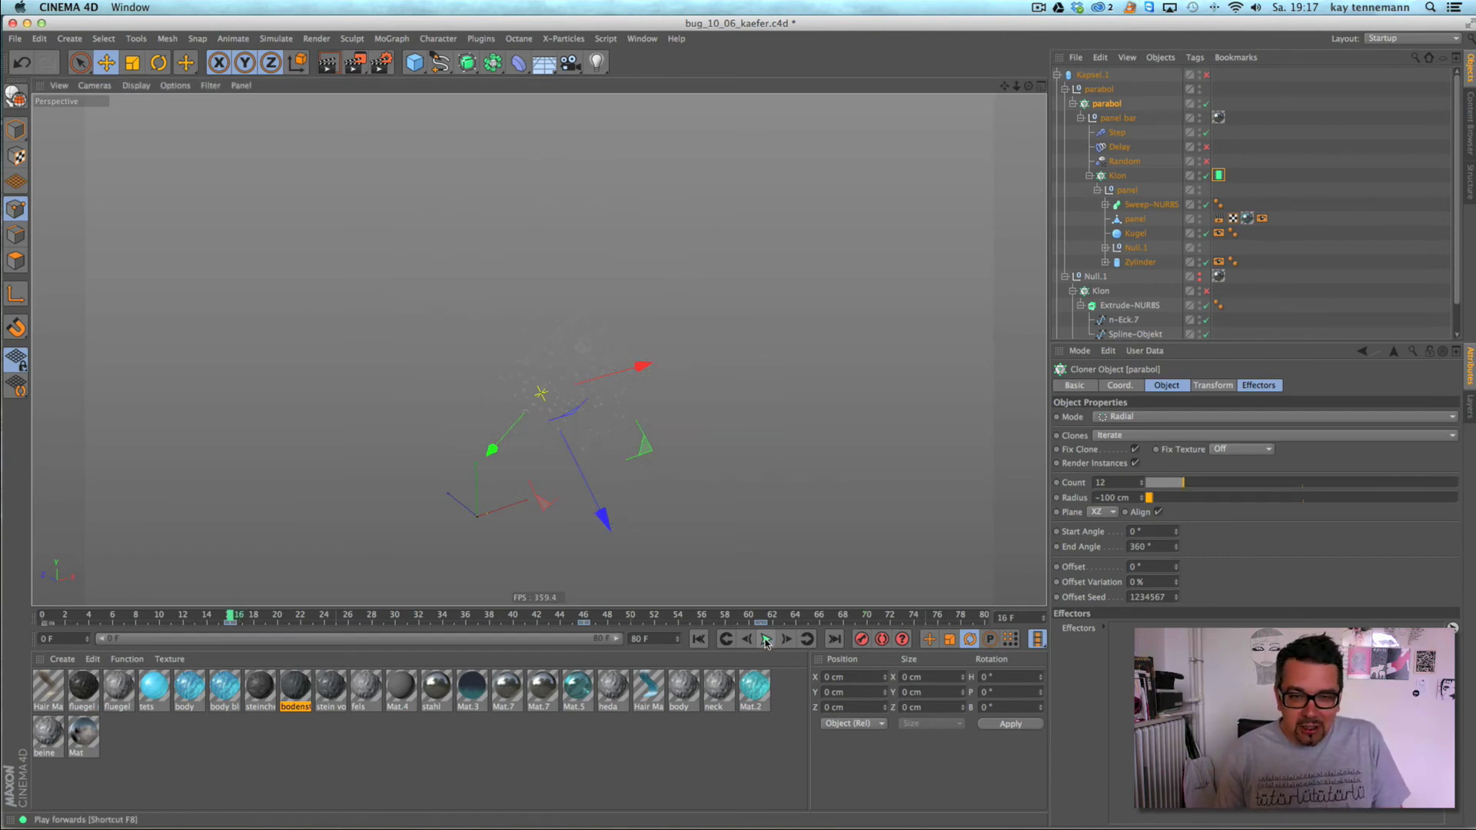
click(766, 638)
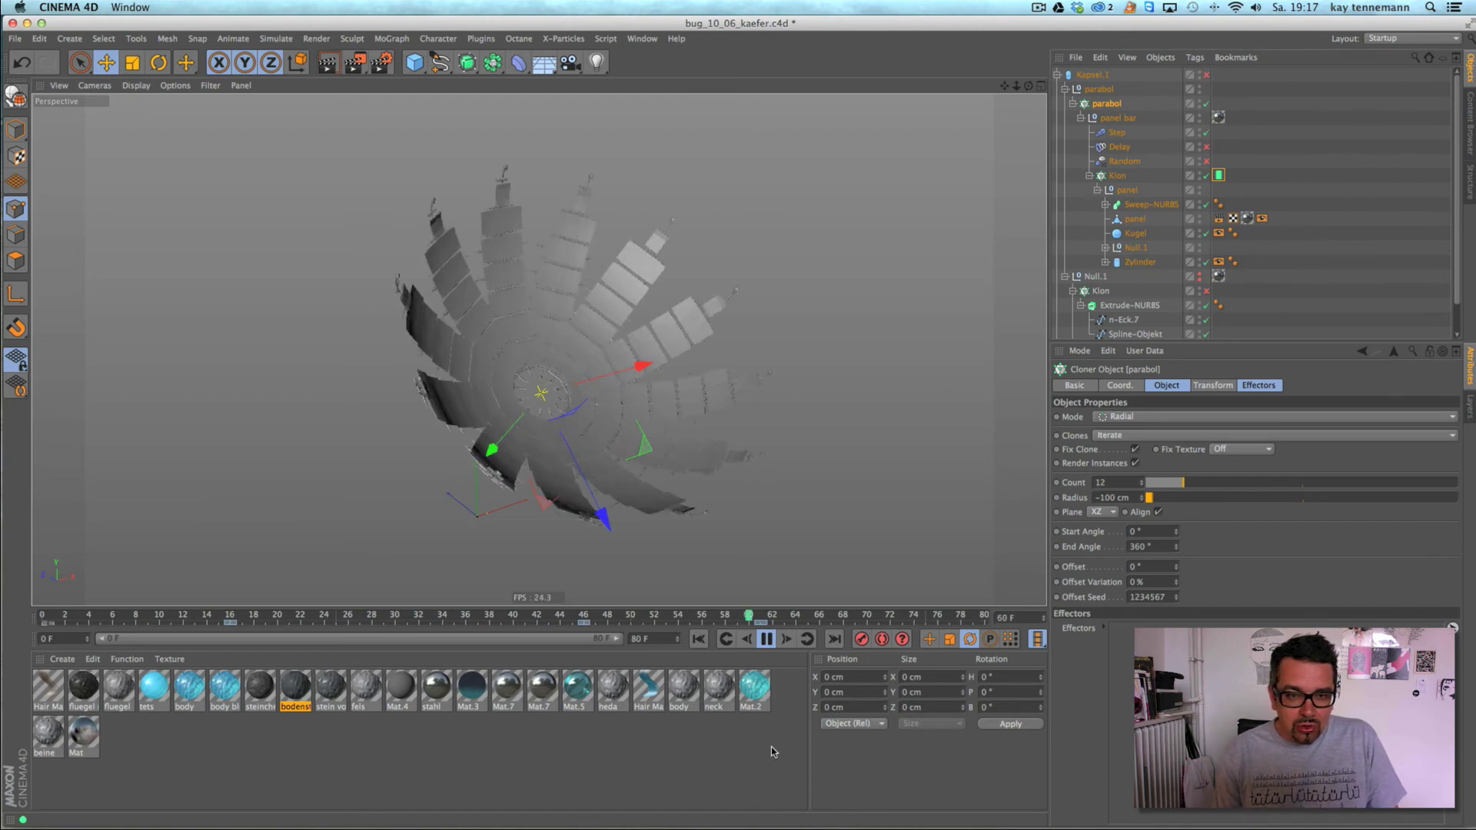
click(766, 638)
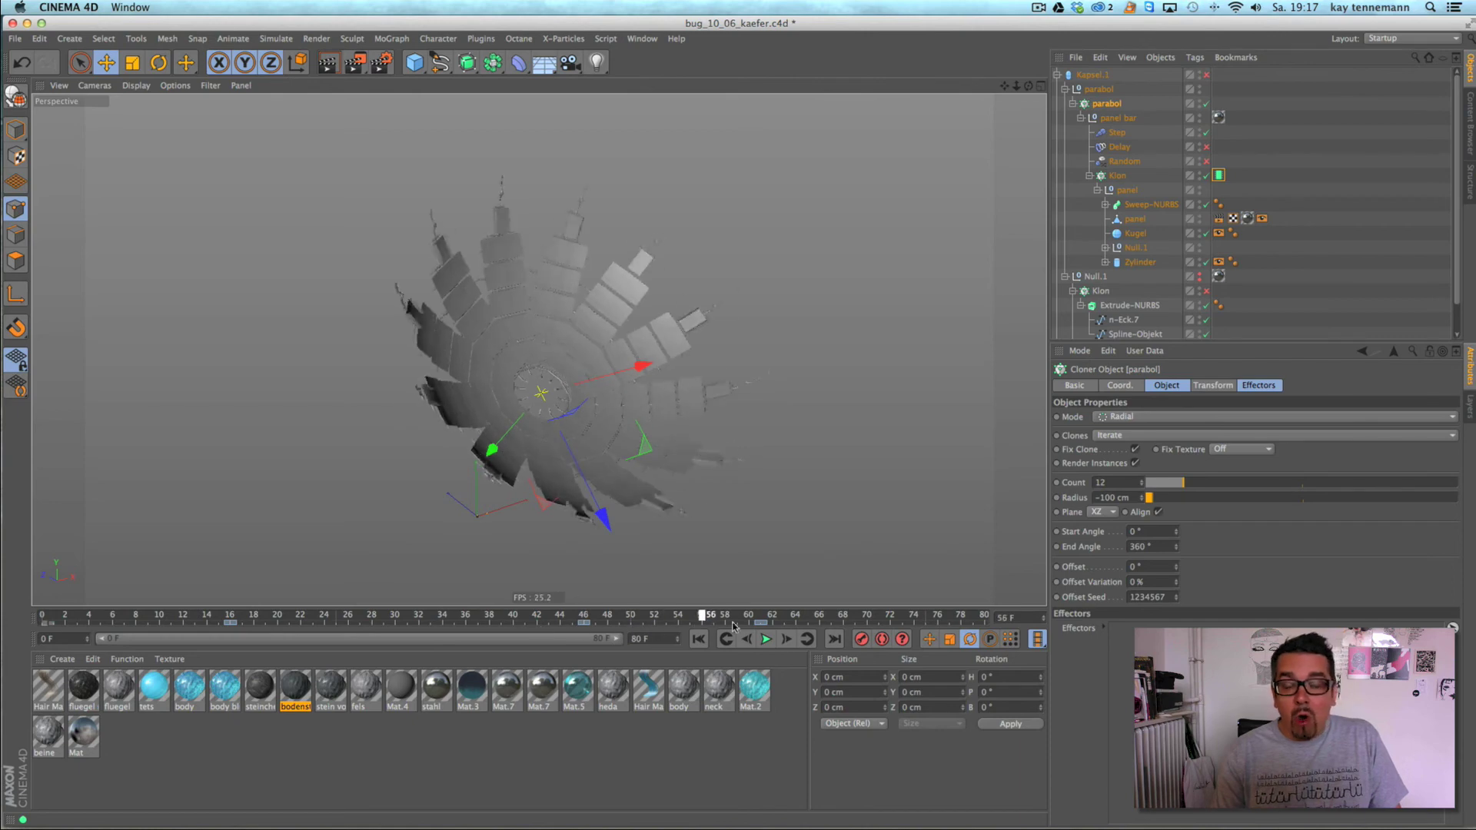
- Replay the dish animation, scrub from frame 27 to frame 65, and examine the unfolding panels from different angles
alt+drag(593, 466, 538, 431)
click(231, 616)
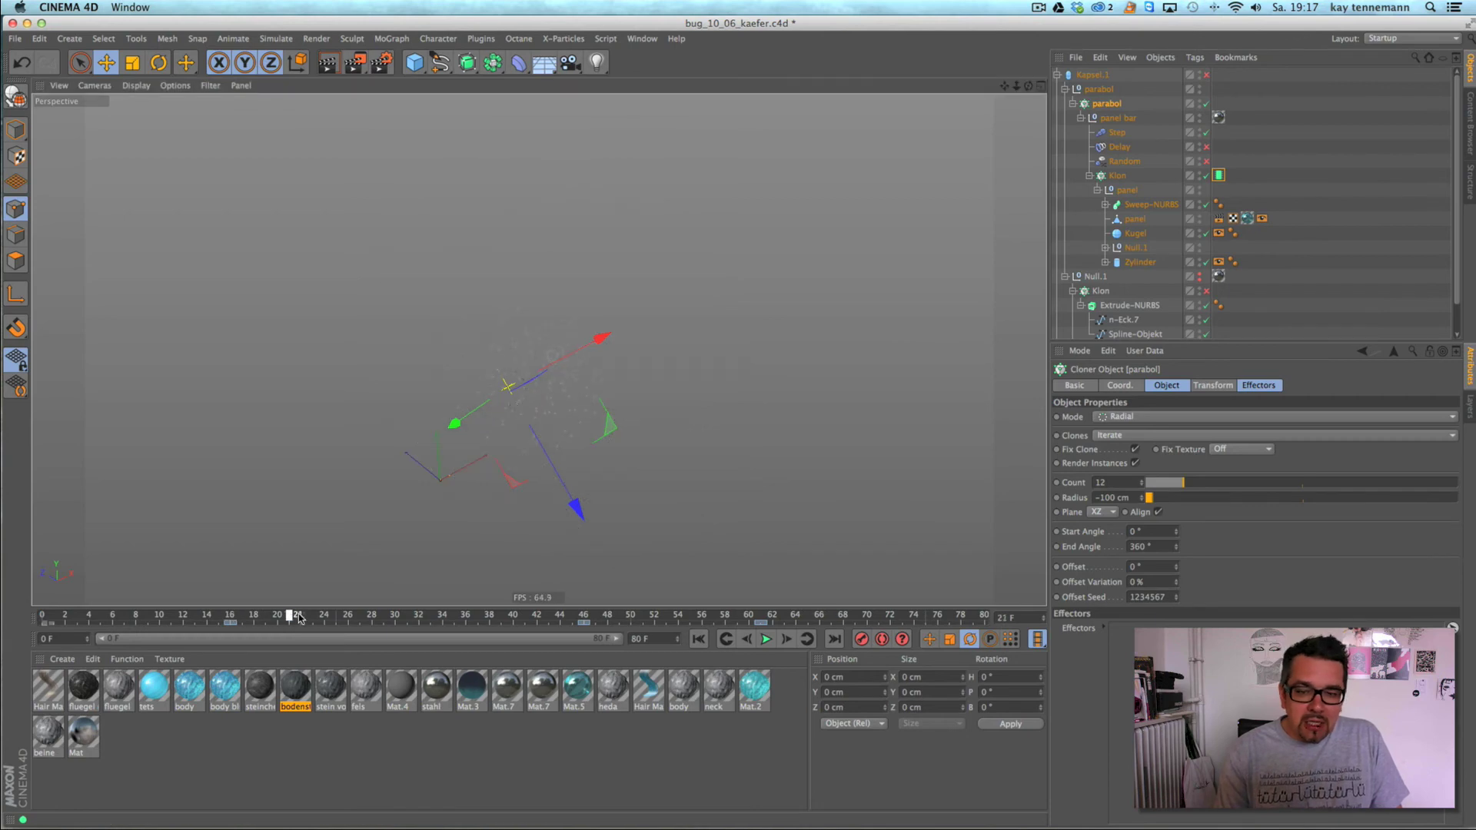
click(765, 639)
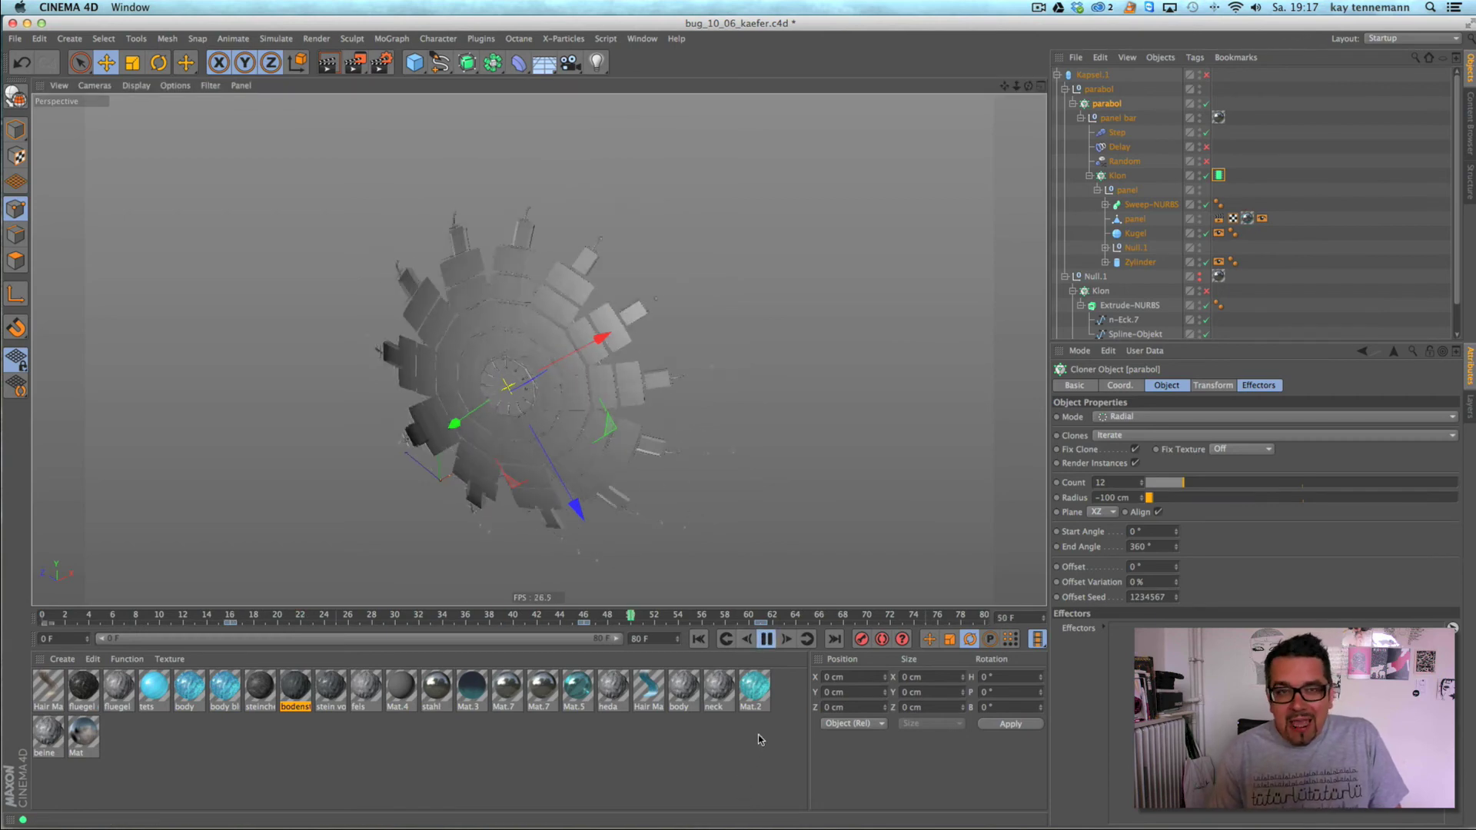
click(767, 640)
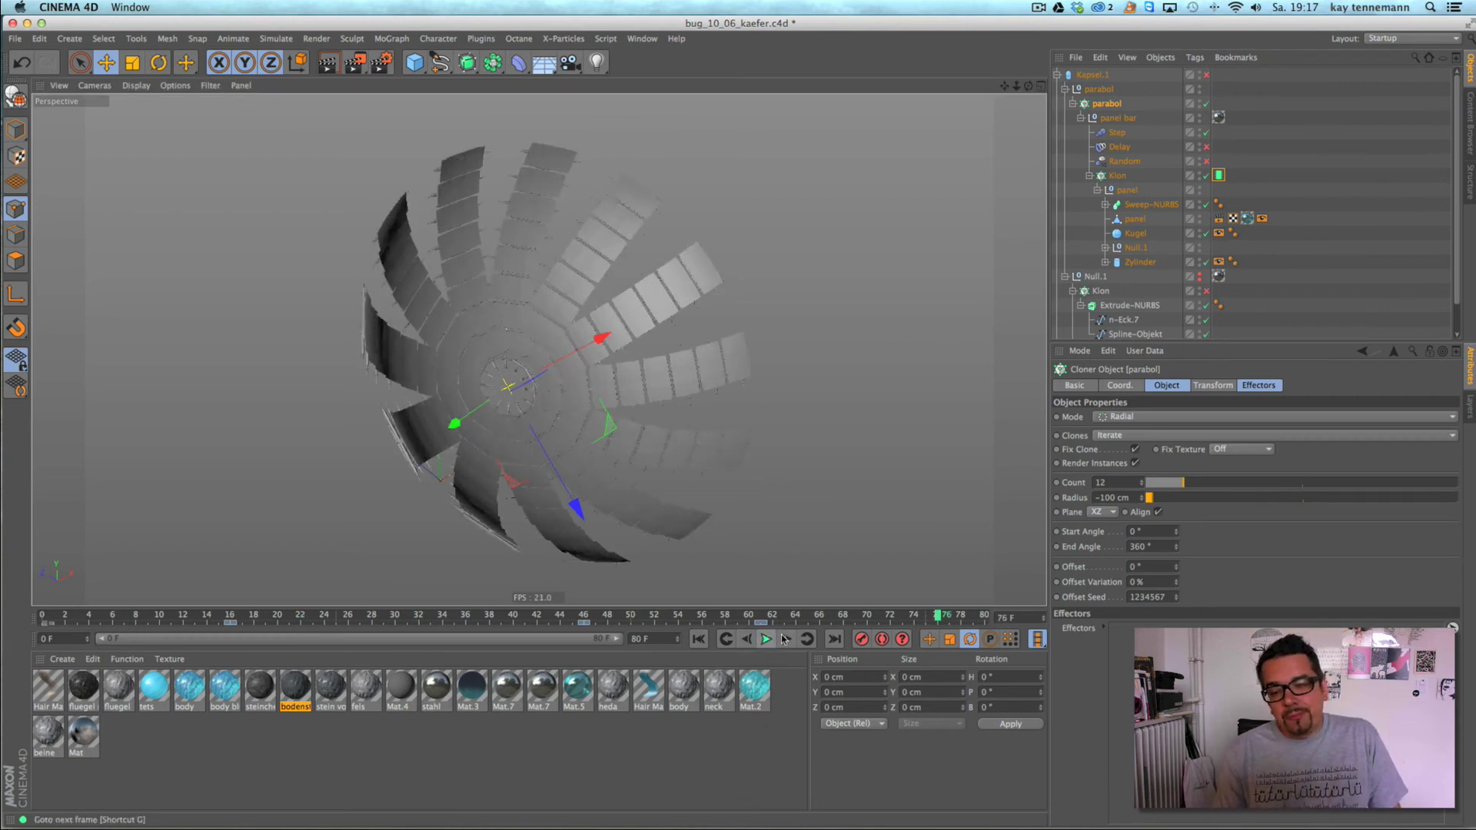
alt+drag(714, 510, 697, 475)
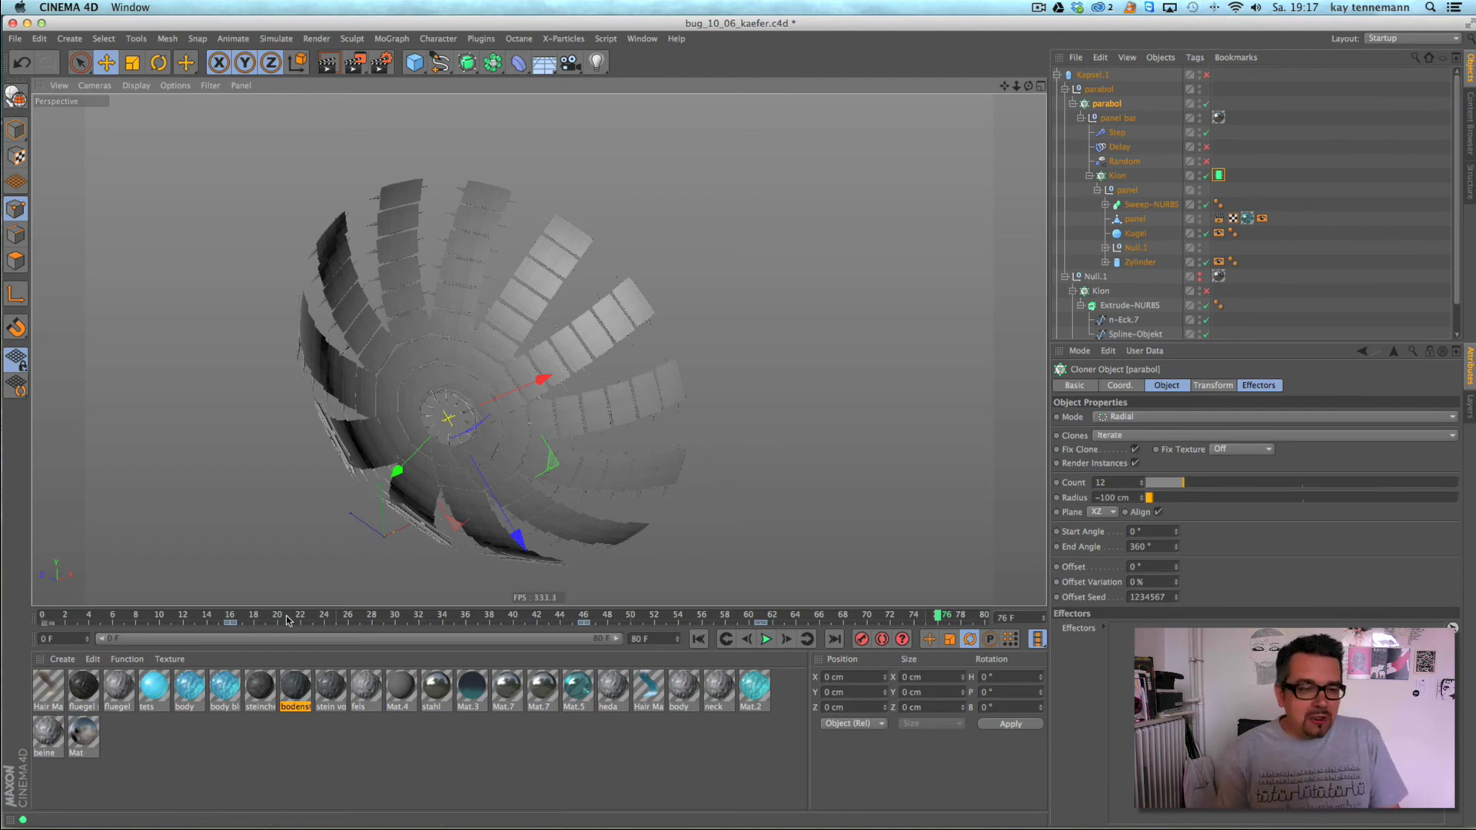
click(242, 616)
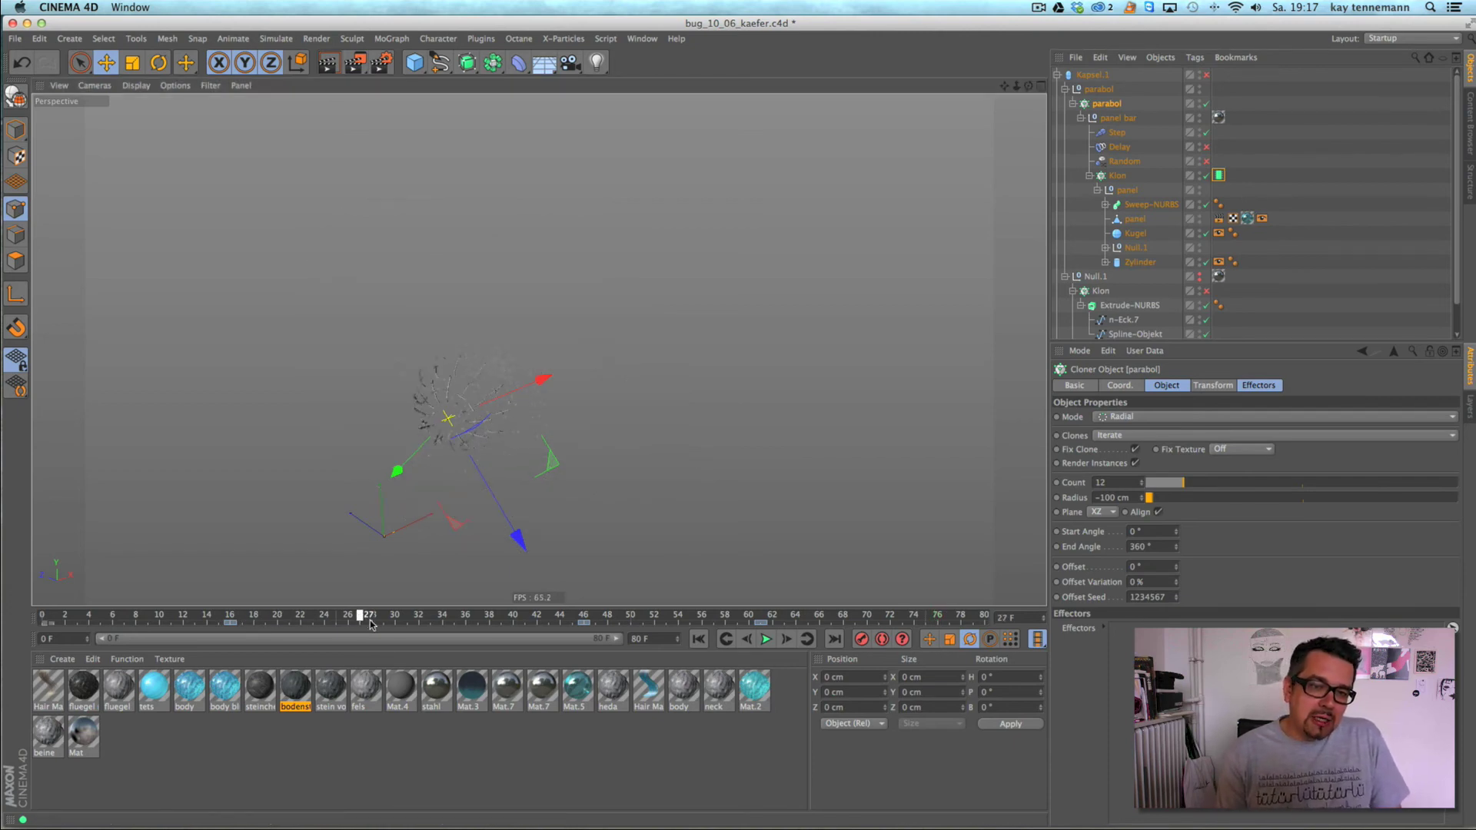
drag(370, 623, 808, 617)
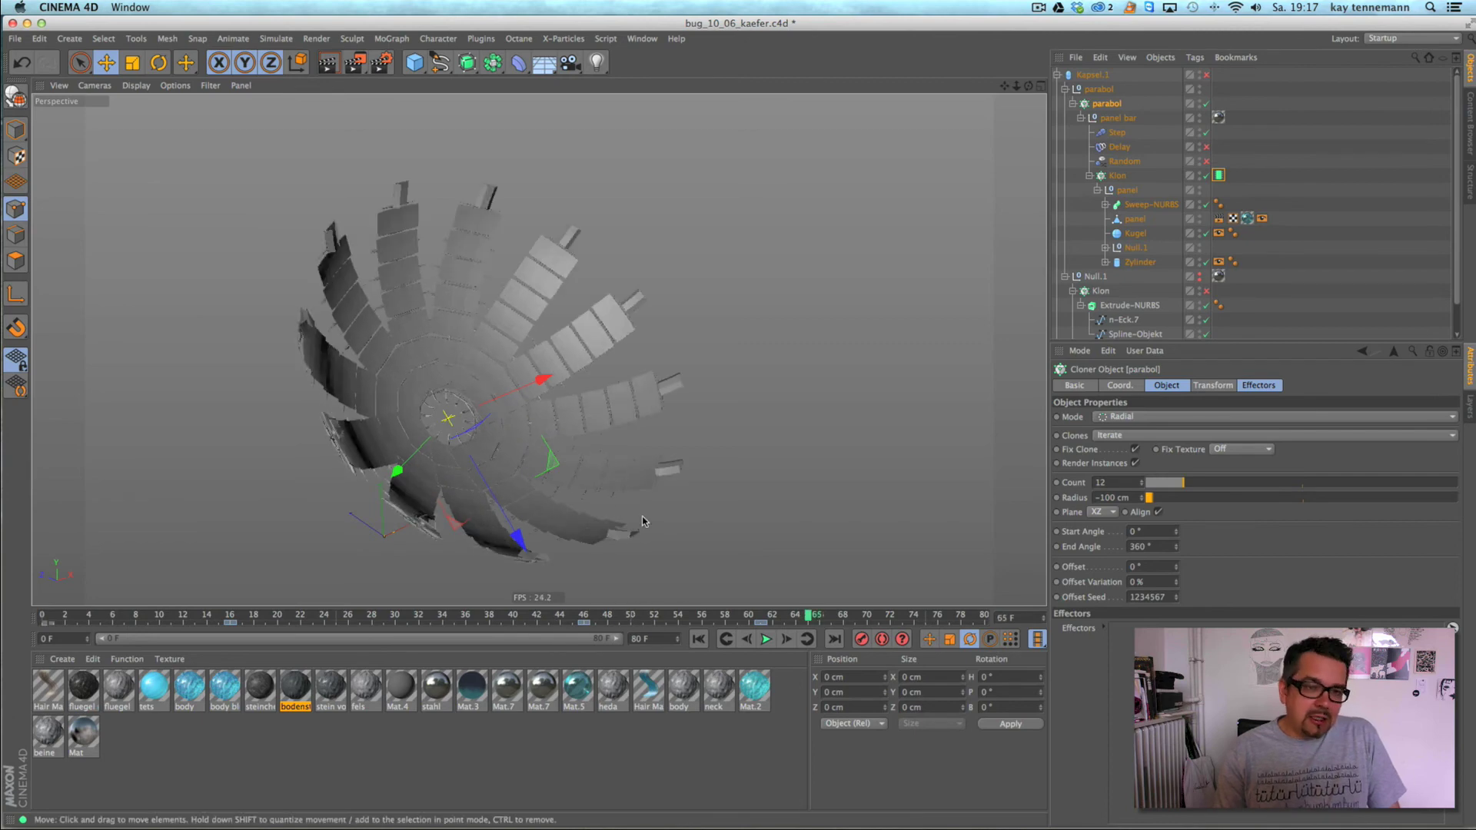
alt+middle_drag(570, 458, 648, 434)
alt+right_drag(599, 437, 635, 421)
alt+drag(634, 421, 610, 436)
- Delete the MoGraph Cache tag from the Klon cloner and disable the parabol radial cloner
click(1218, 175)
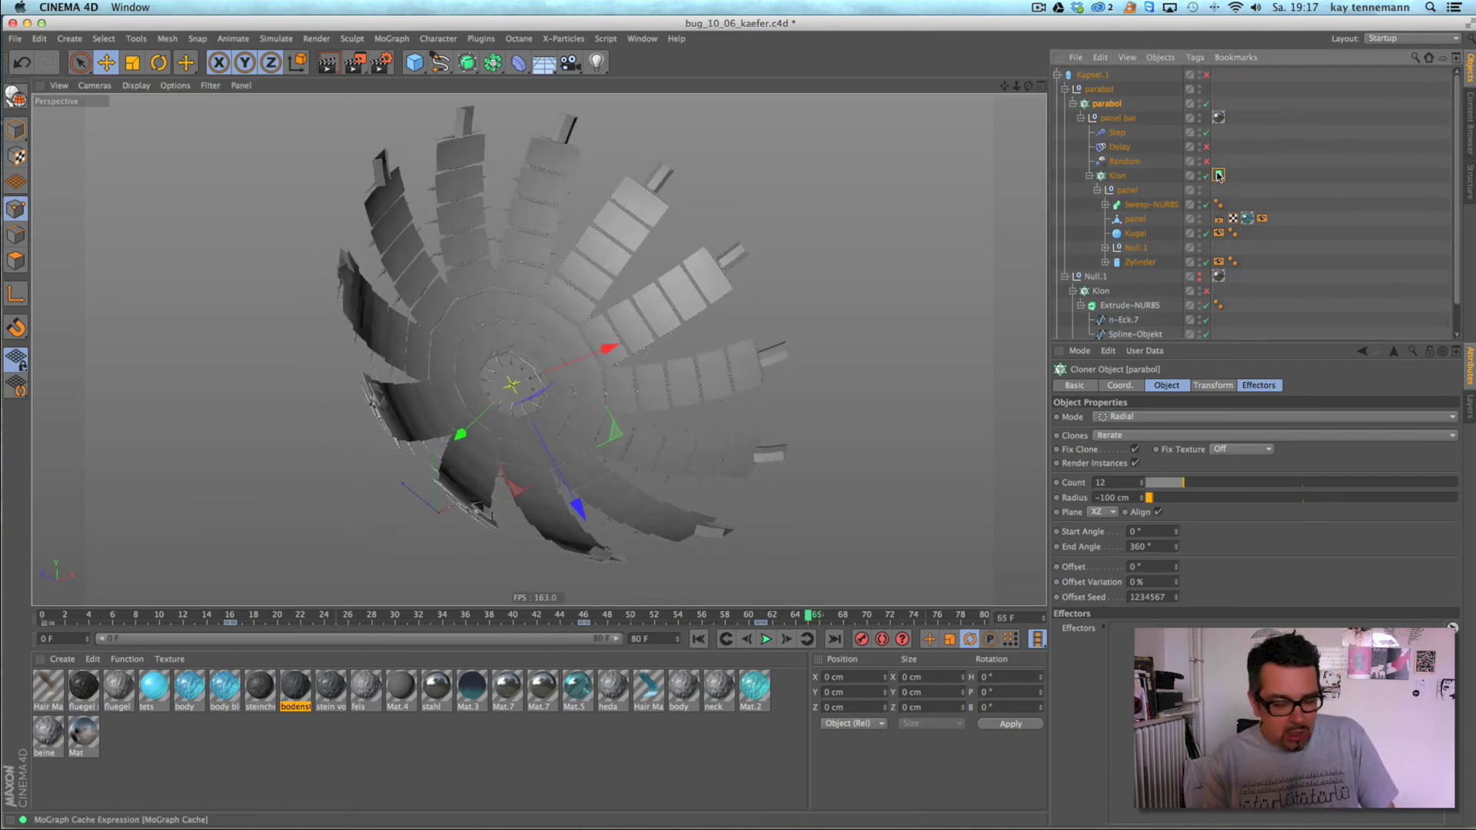
click(1218, 176)
key(Delete)
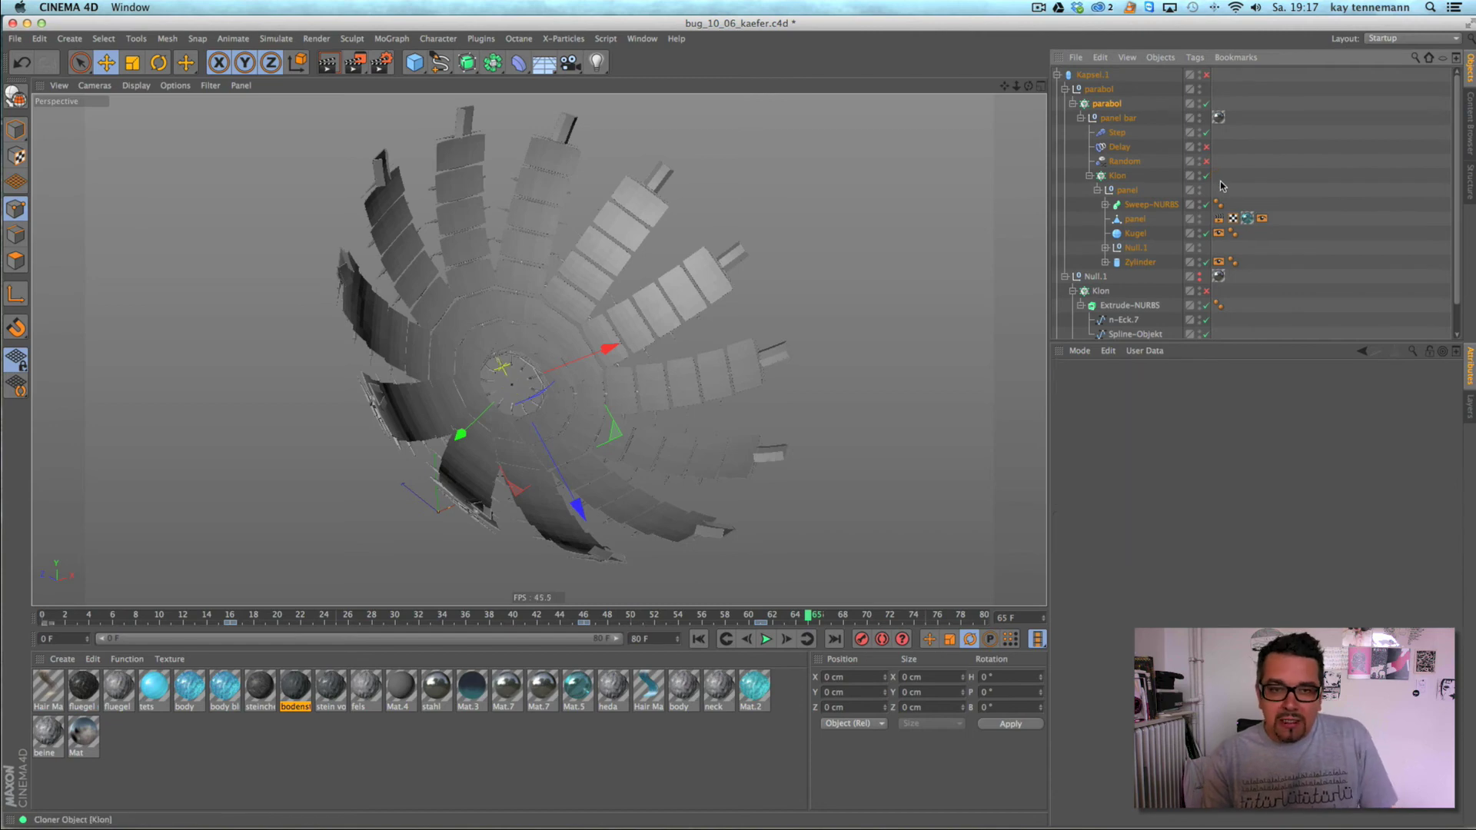
click(1205, 104)
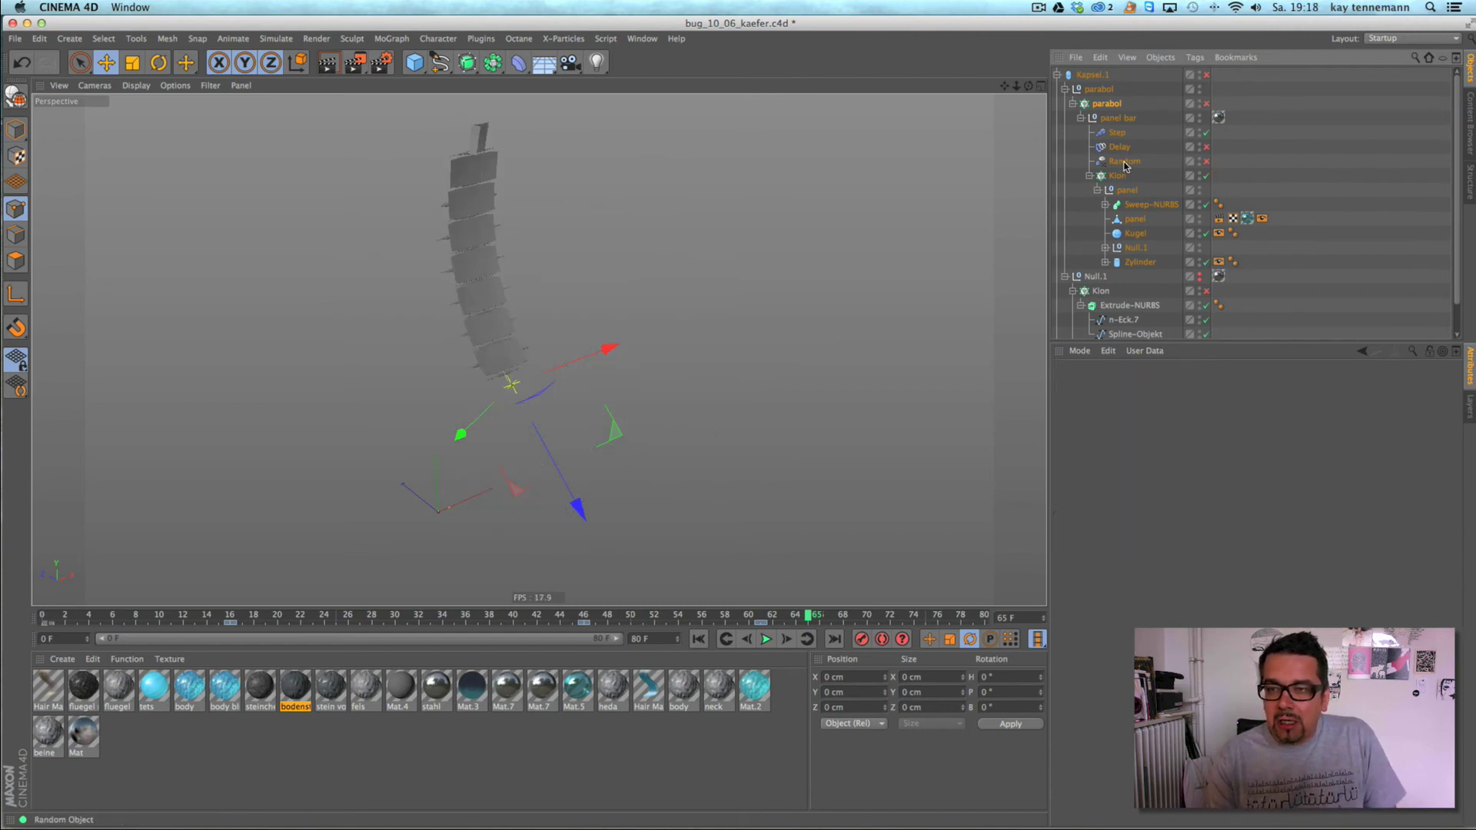
- Enable the Random effector in the panel bar group and play the single row's animation from frame 28
click(1124, 163)
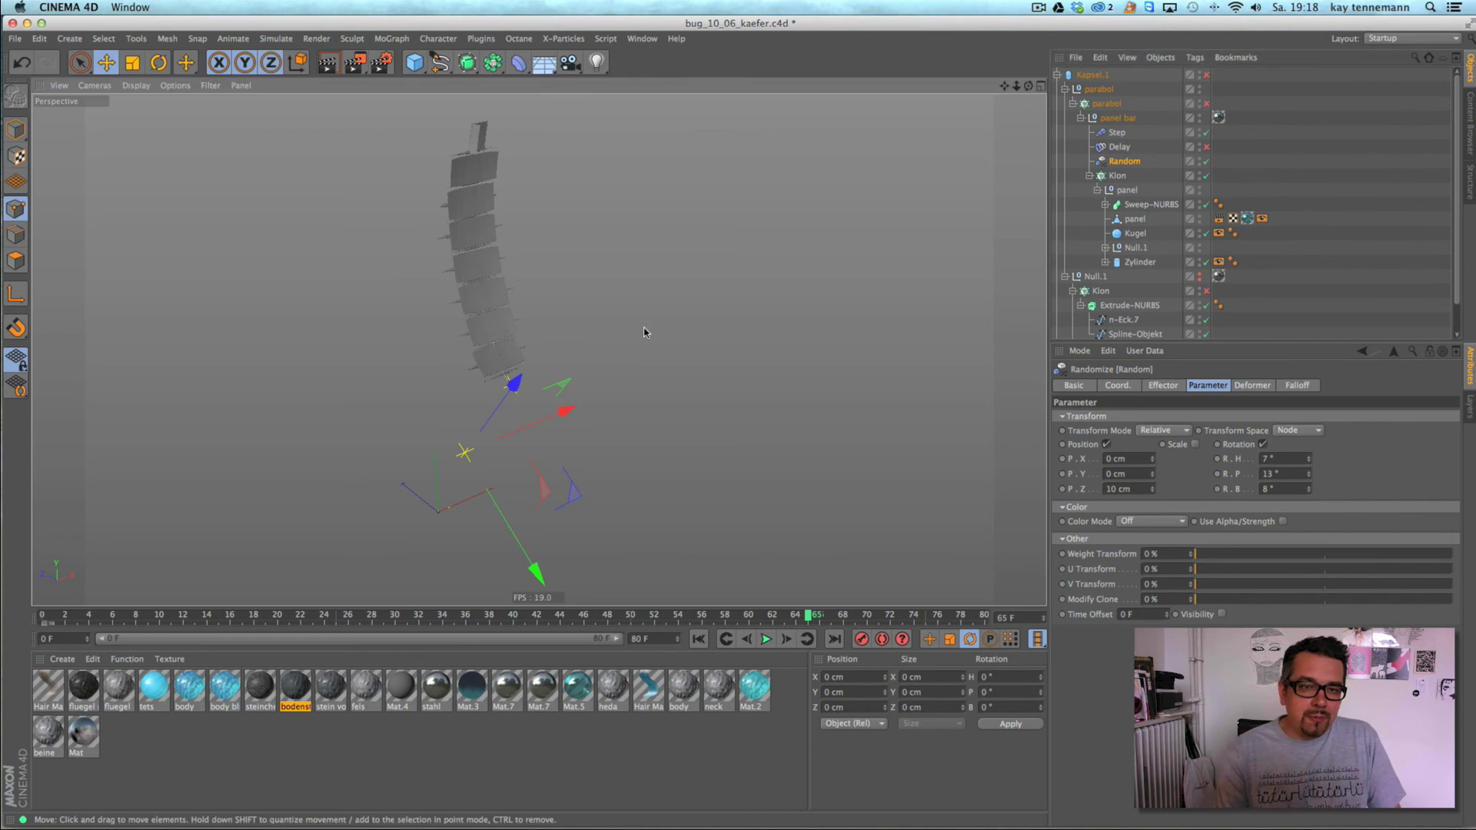
alt+middle_drag(645, 330, 701, 438)
alt+right_drag(632, 405, 757, 377)
alt+middle_drag(650, 414, 686, 410)
alt+drag(687, 410, 693, 420)
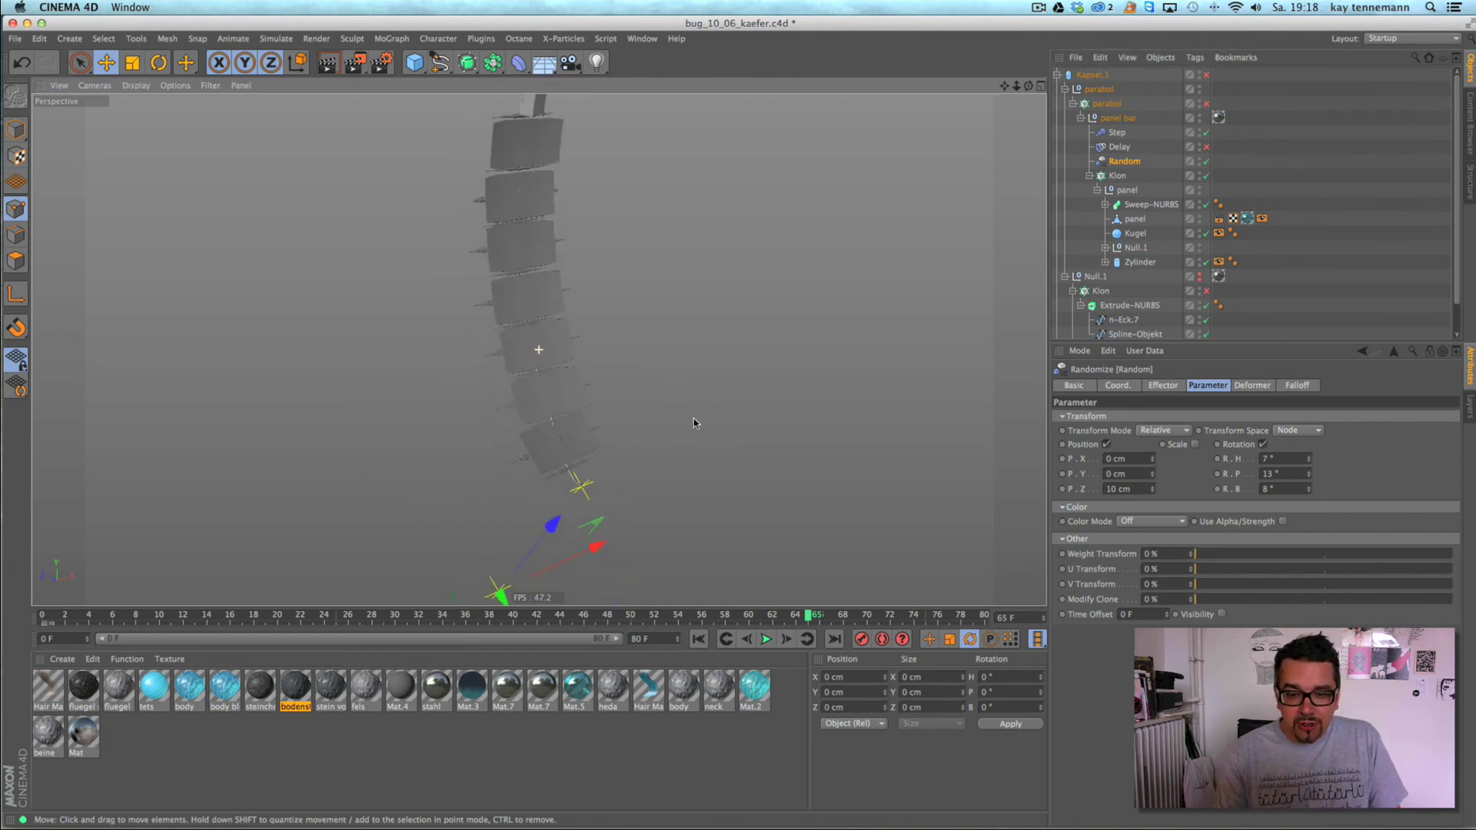
click(699, 640)
click(376, 615)
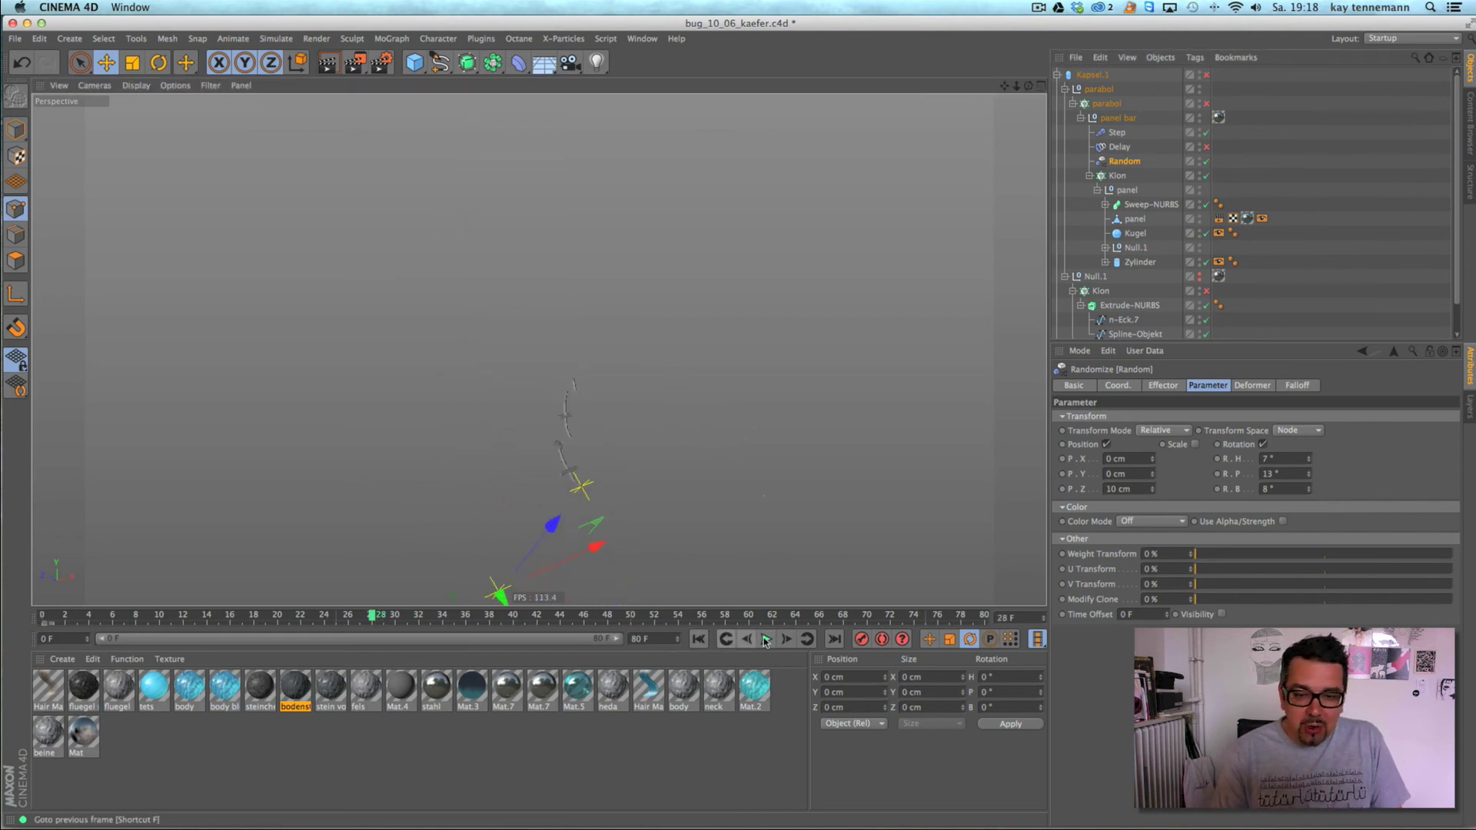
click(765, 638)
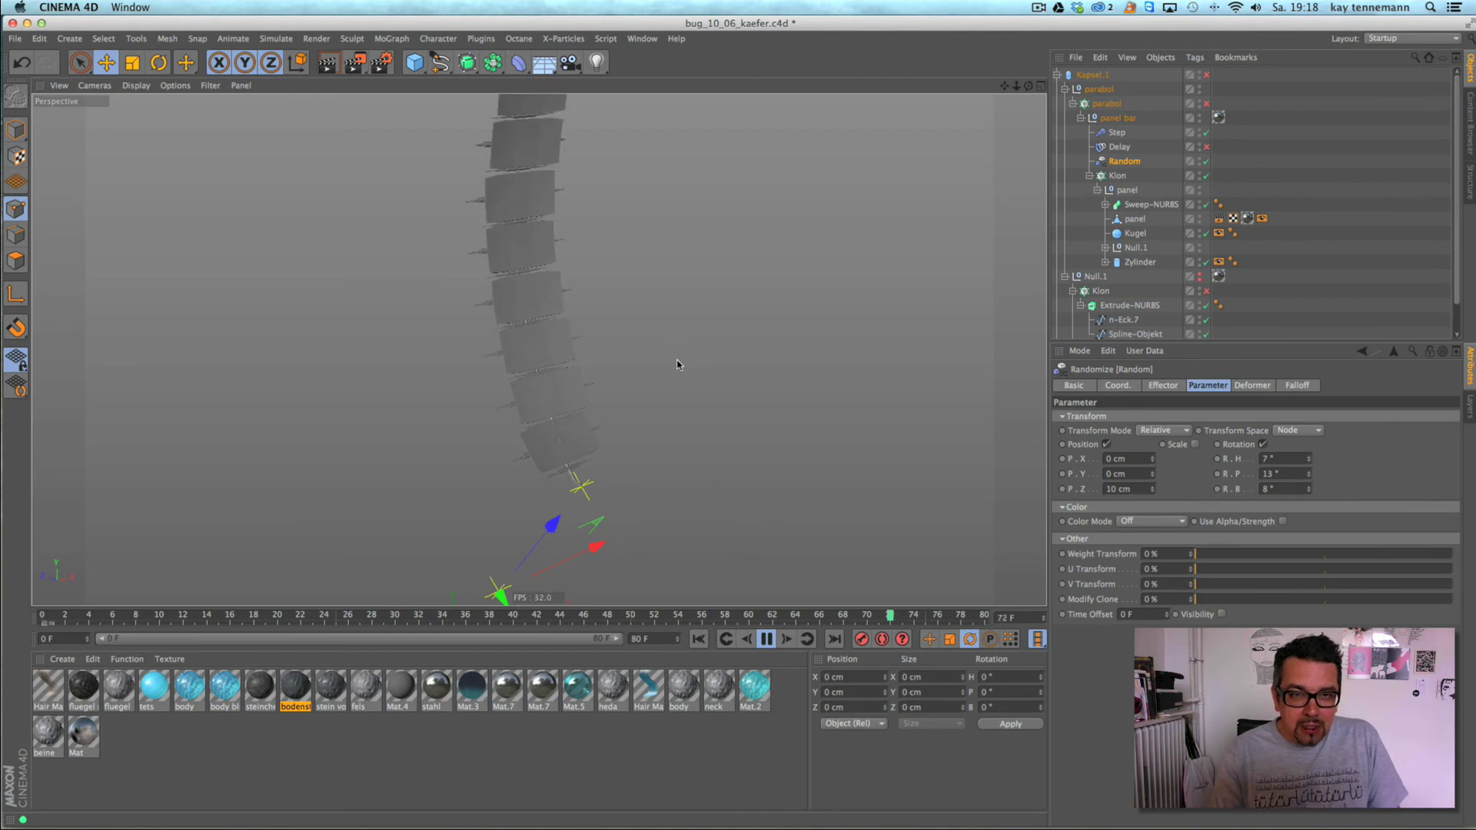
- Review the Klon cloner's effector list and the Random effector's transform parameters, clearing the selection at the end
click(1116, 176)
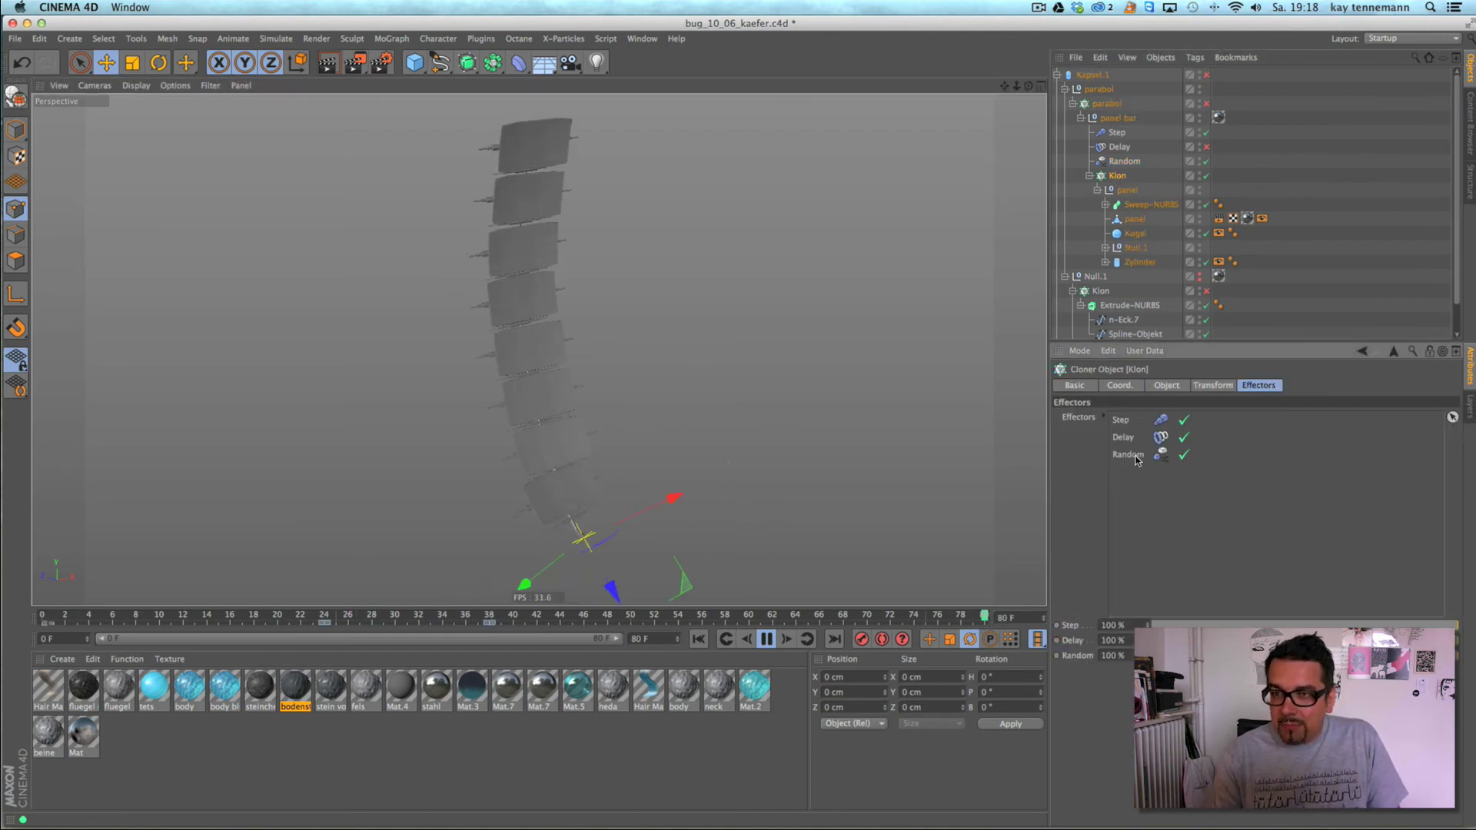
click(1128, 162)
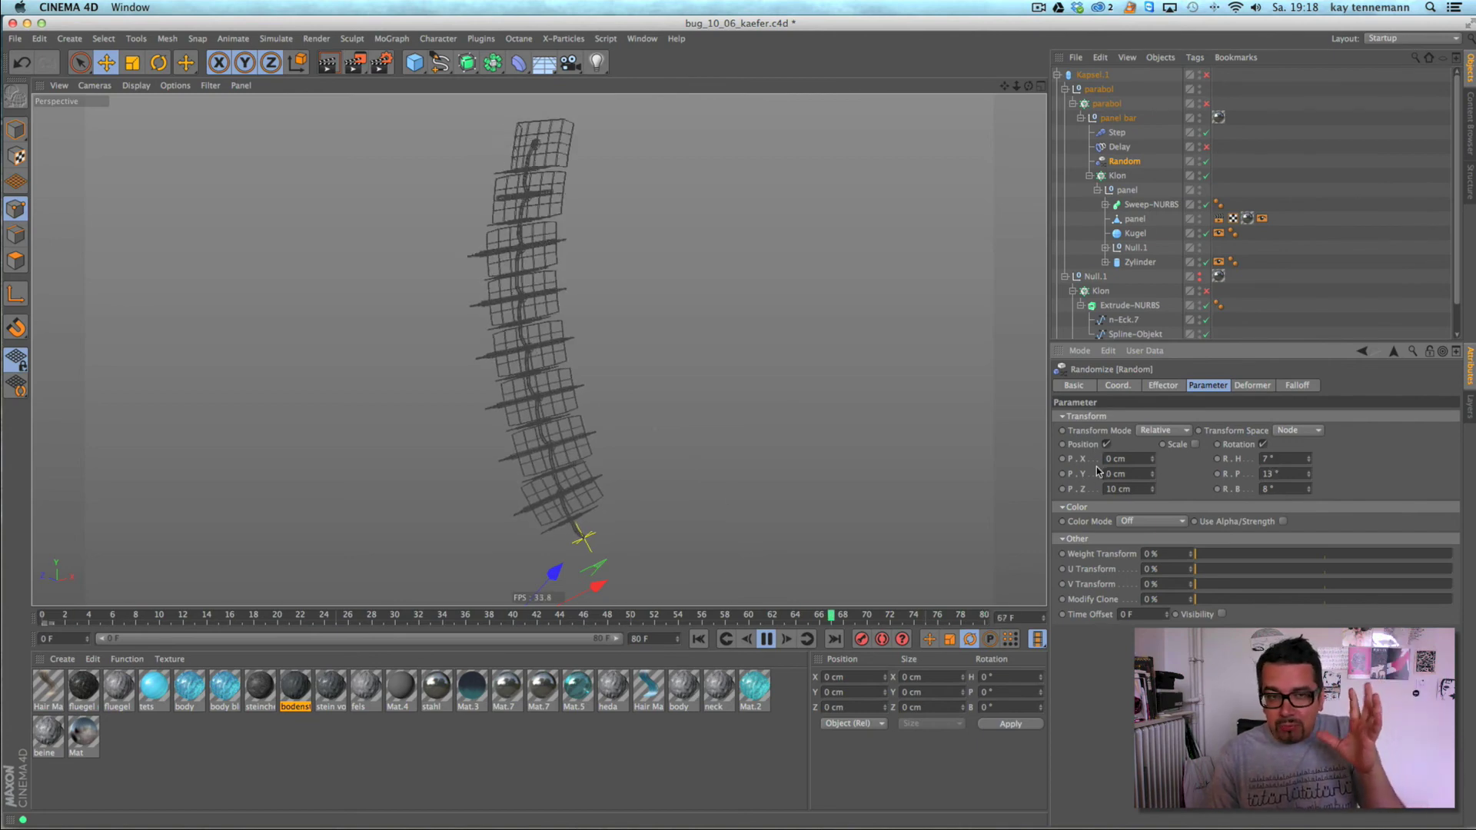
click(1324, 184)
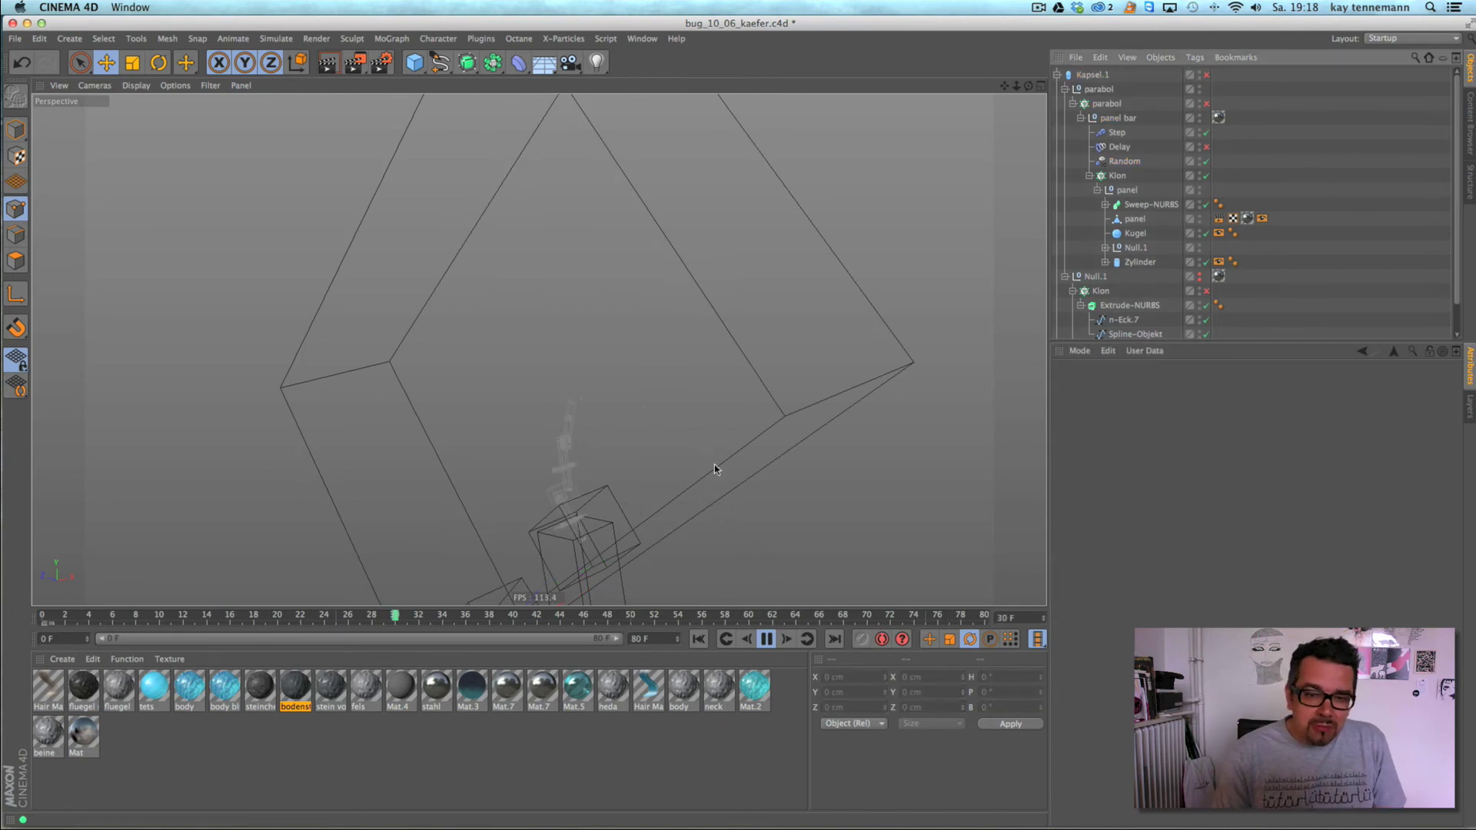
- Stop the playback and set the perspective view's display mode to Quick Shading
click(767, 639)
click(136, 85)
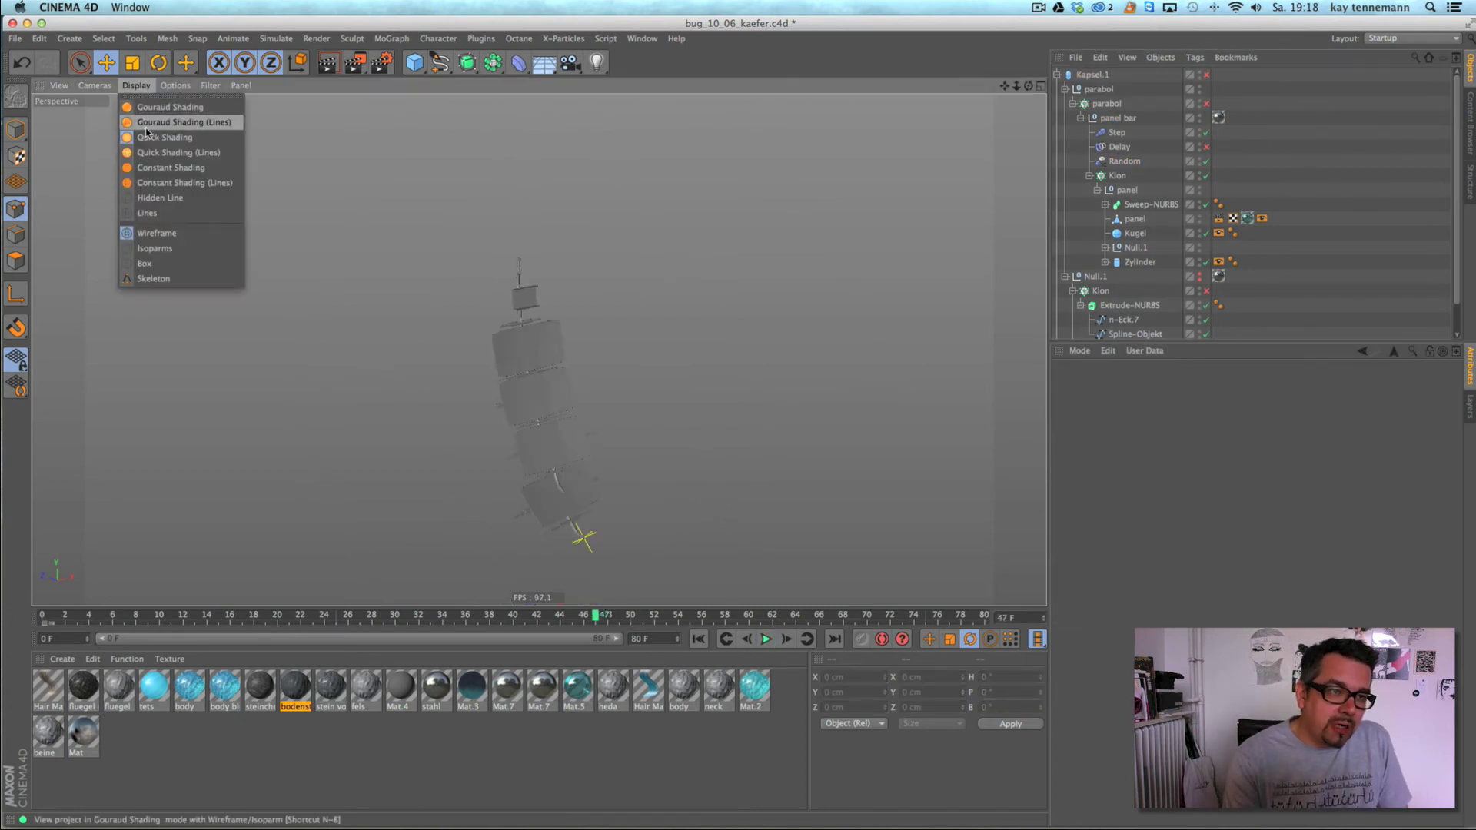
click(148, 139)
alt+middle_drag(650, 441, 643, 428)
alt+right_drag(636, 420, 677, 411)
alt+drag(677, 415, 677, 444)
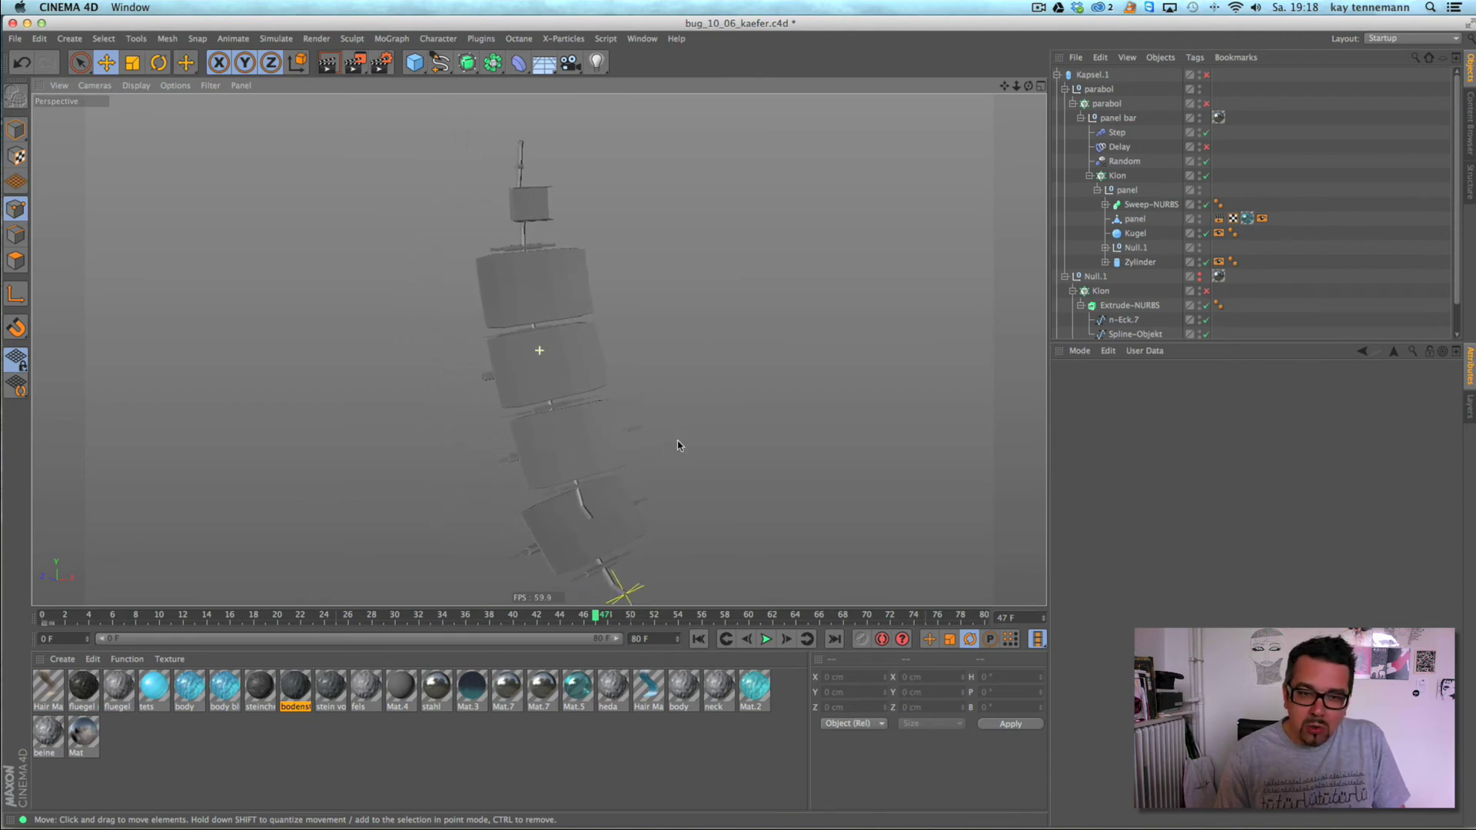
- Play the panel row's animation and reduce the Klon cloner's count to 5
click(767, 640)
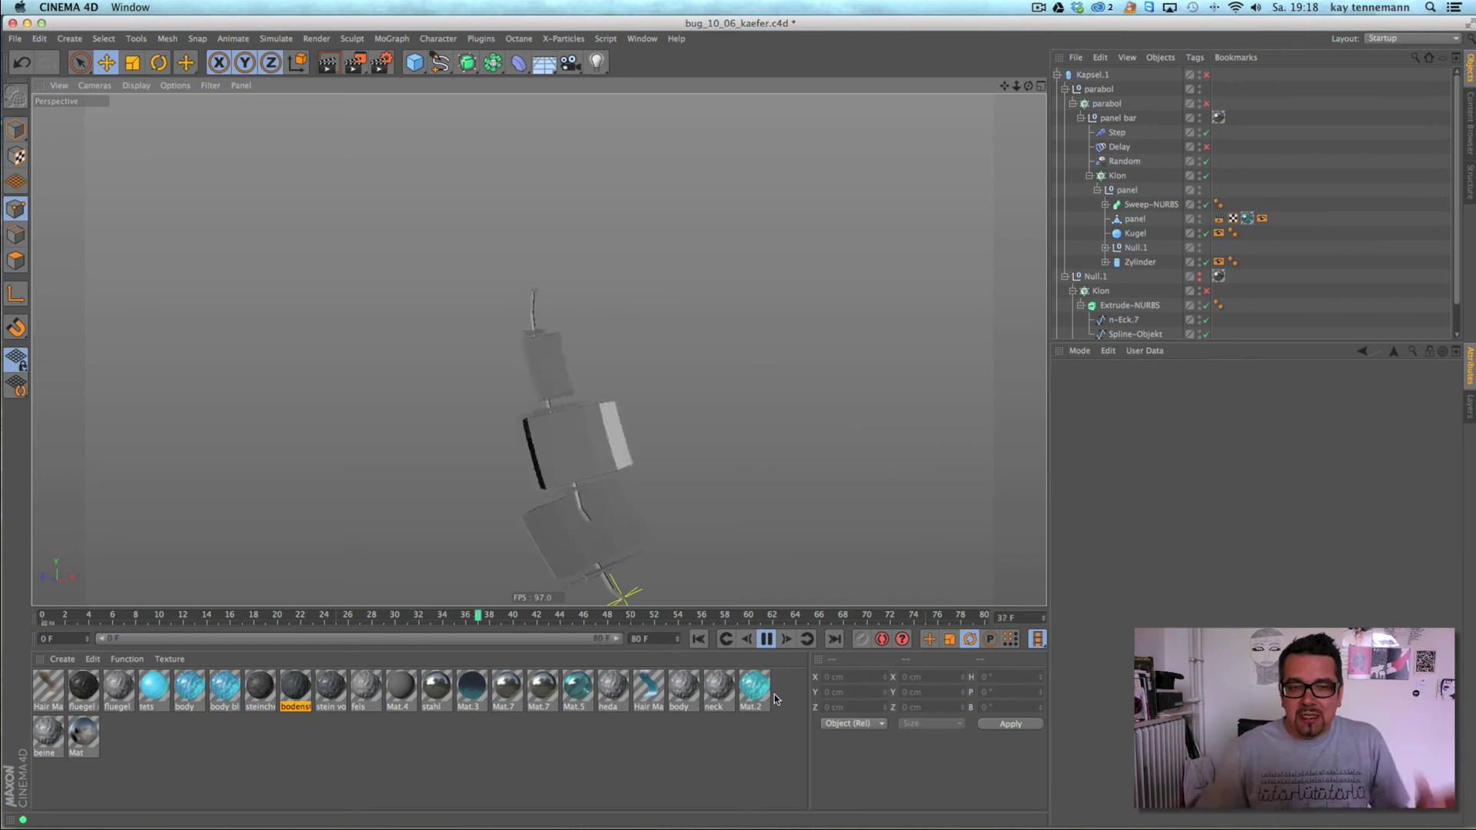
click(1117, 175)
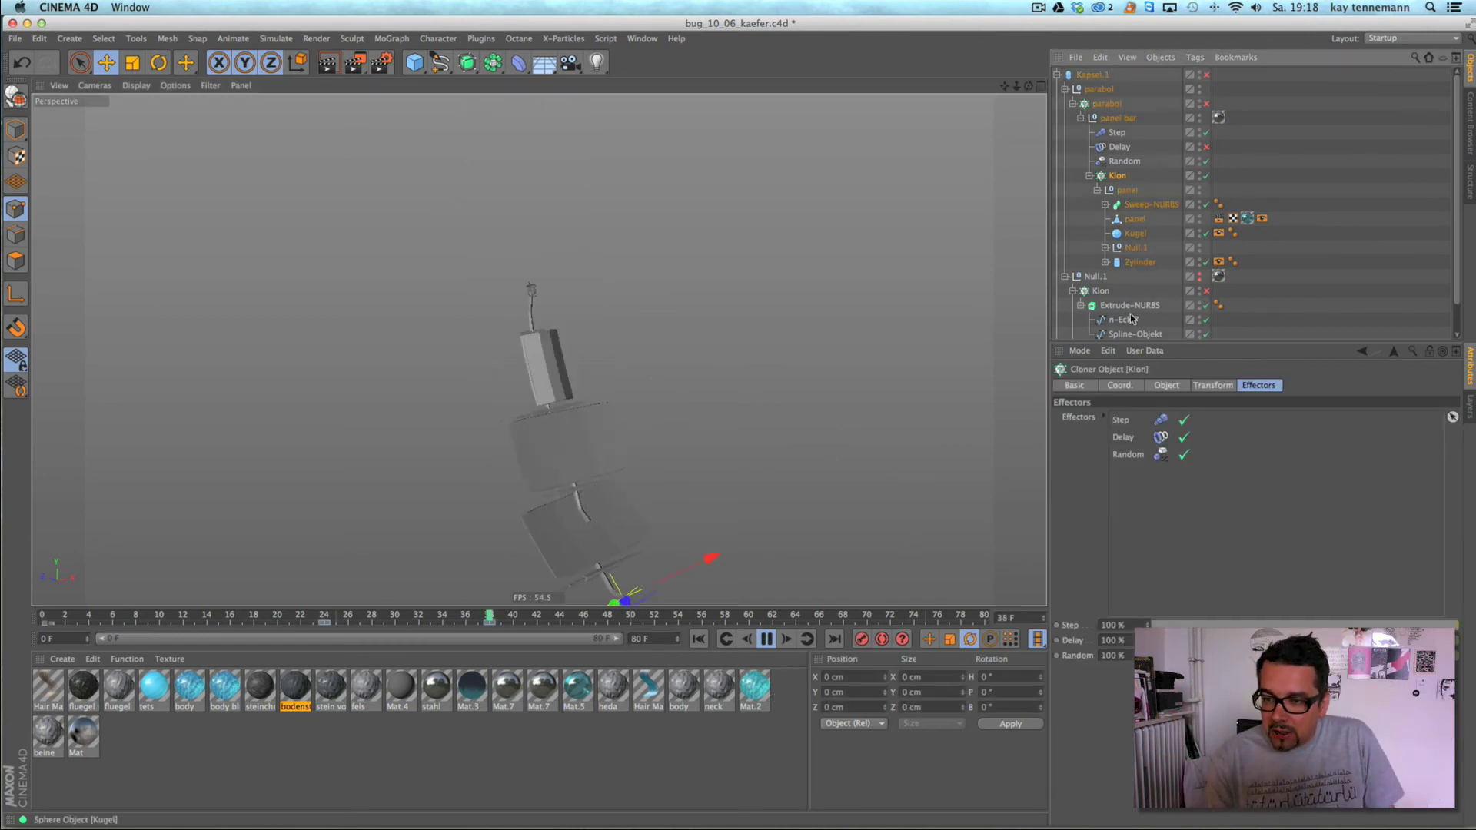
click(1166, 385)
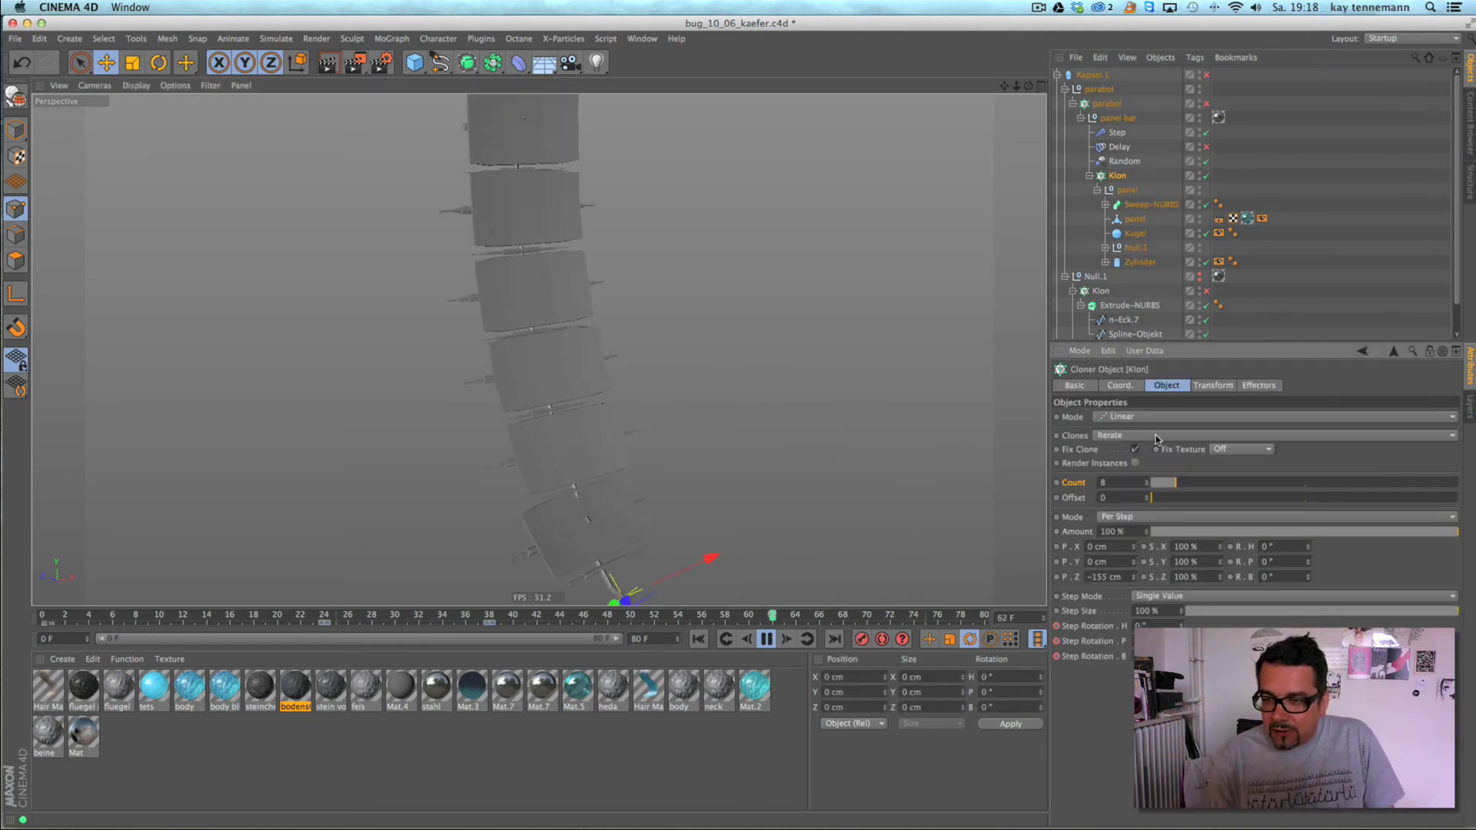
click(1146, 486)
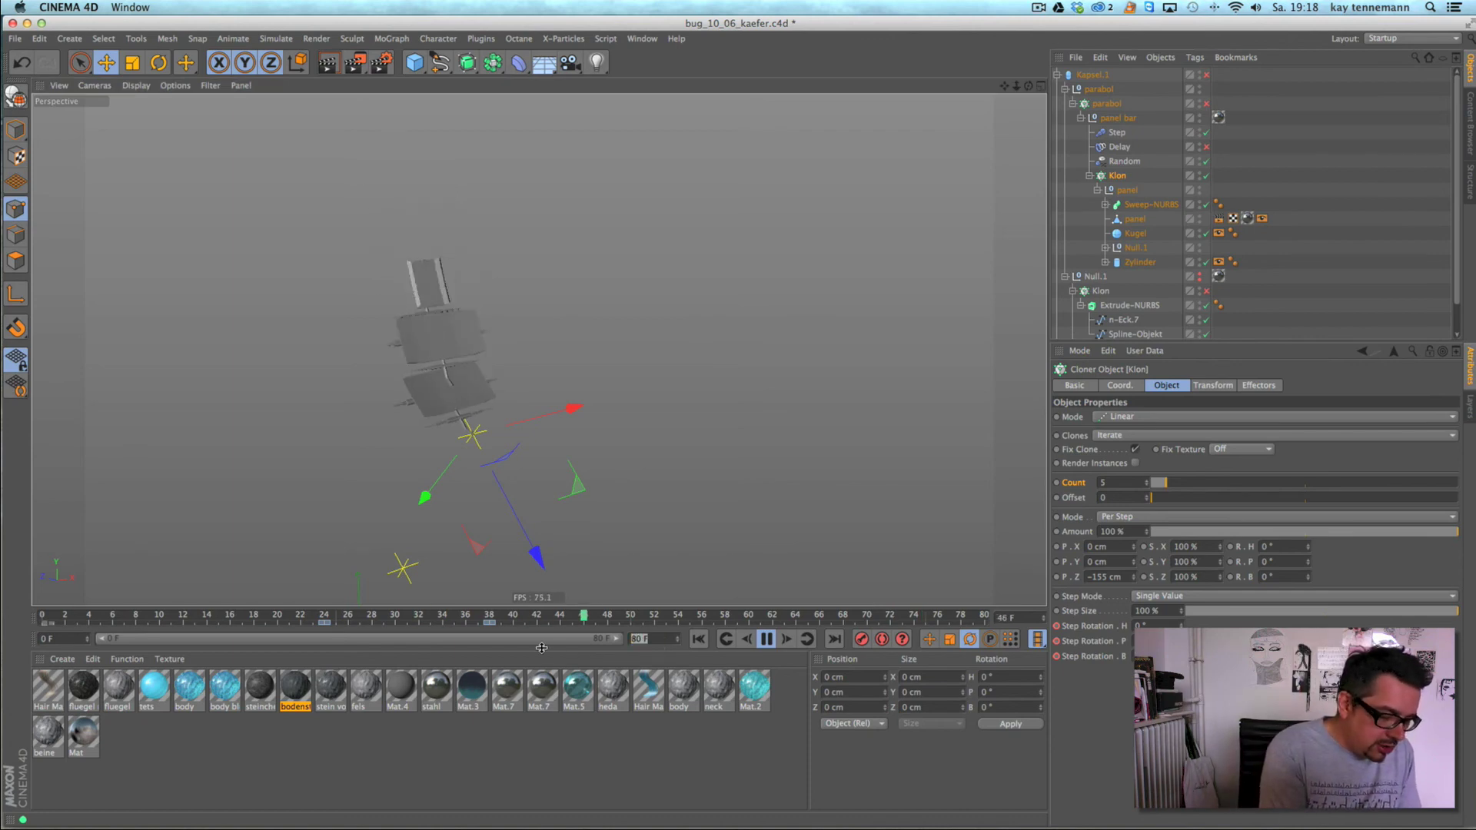
- Set the project's end frame to 200, extend the preview range to 200 F and stop the playback
text(200)
key(Return)
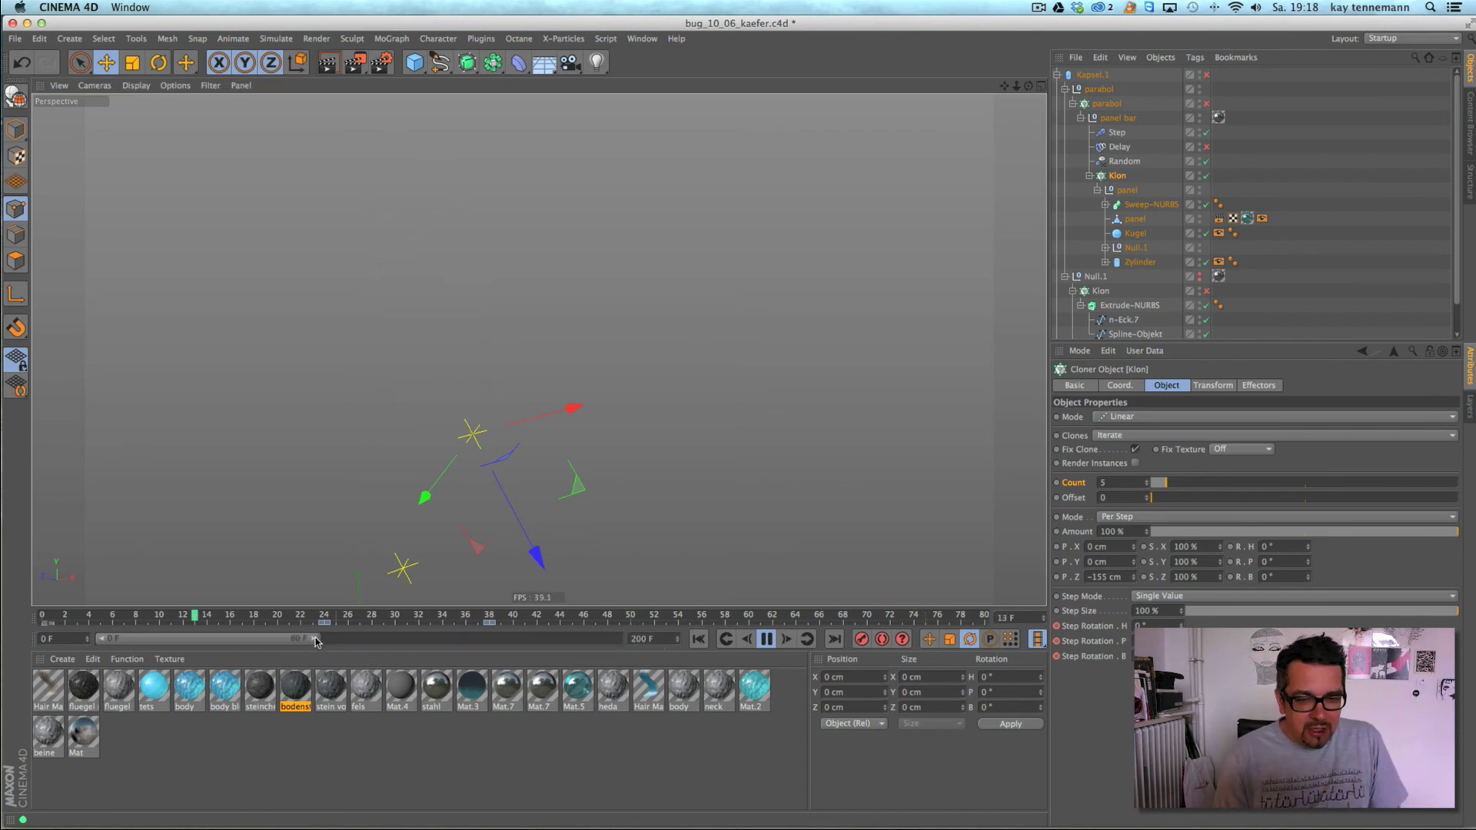
drag(315, 642, 689, 664)
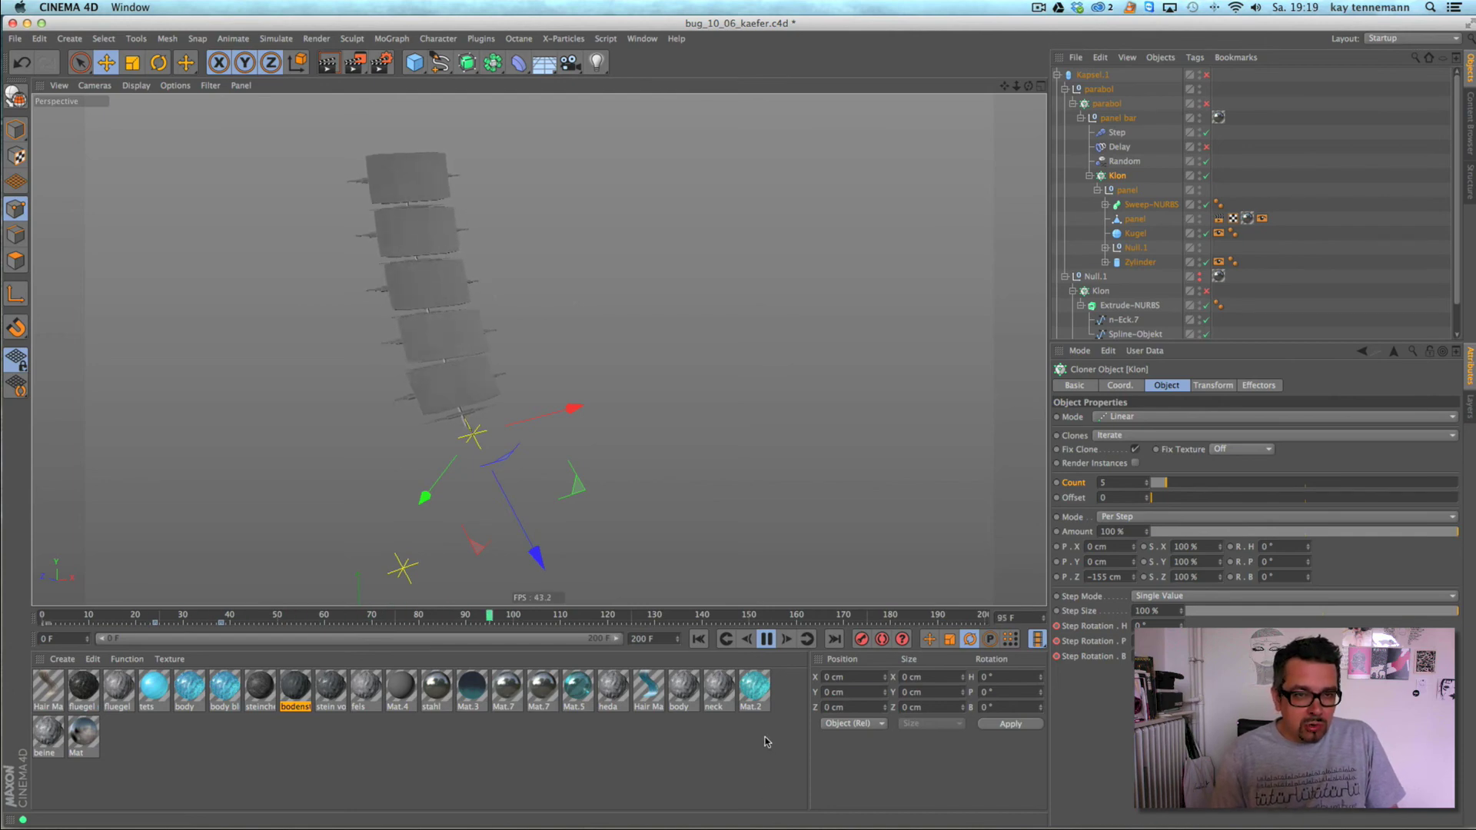
click(766, 638)
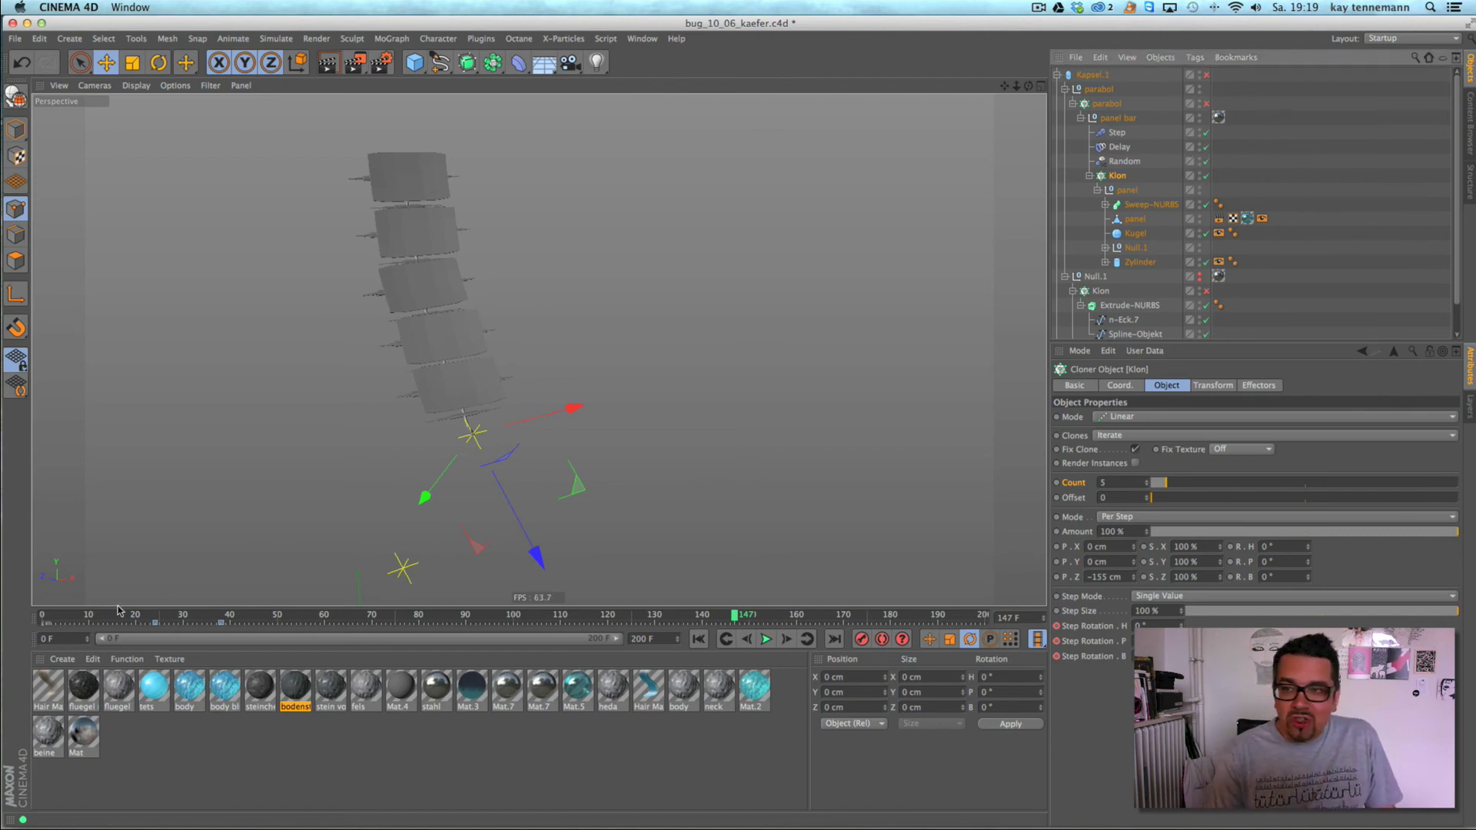
- Enable the Delay effector of the panel bar group and play the row's animation from frame 32
click(1119, 146)
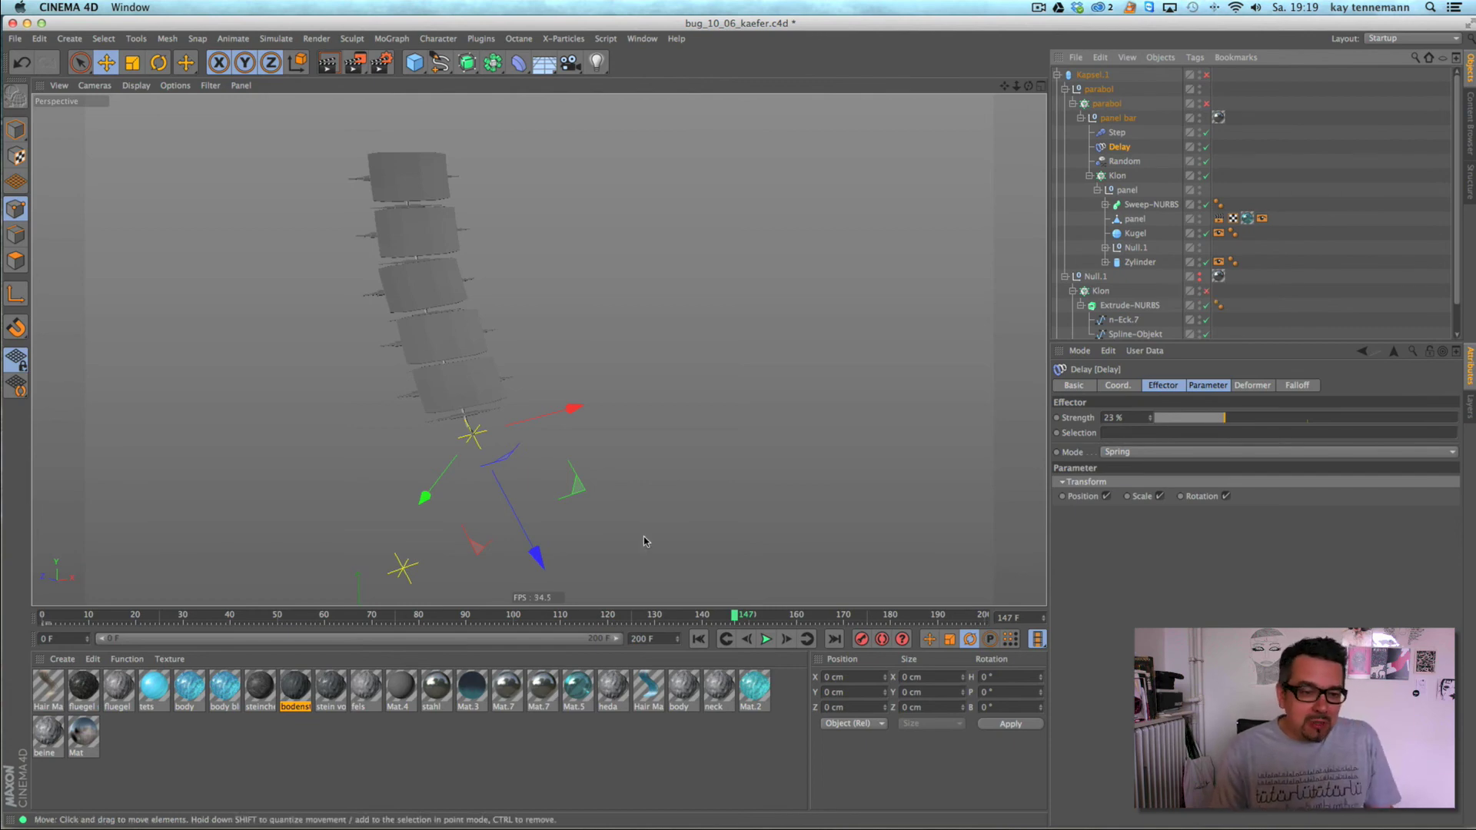
drag(326, 617, 192, 616)
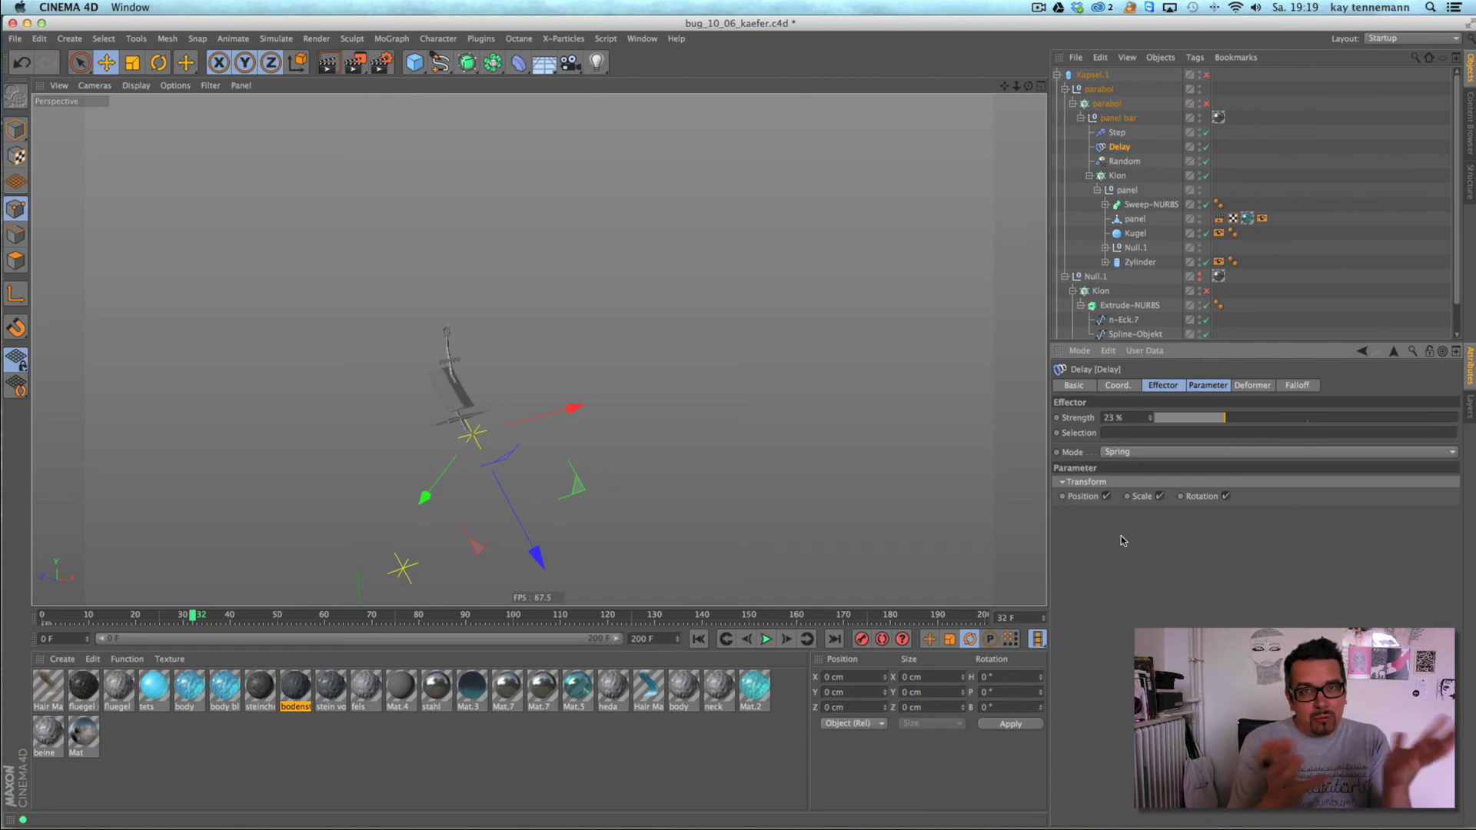
key(F8)
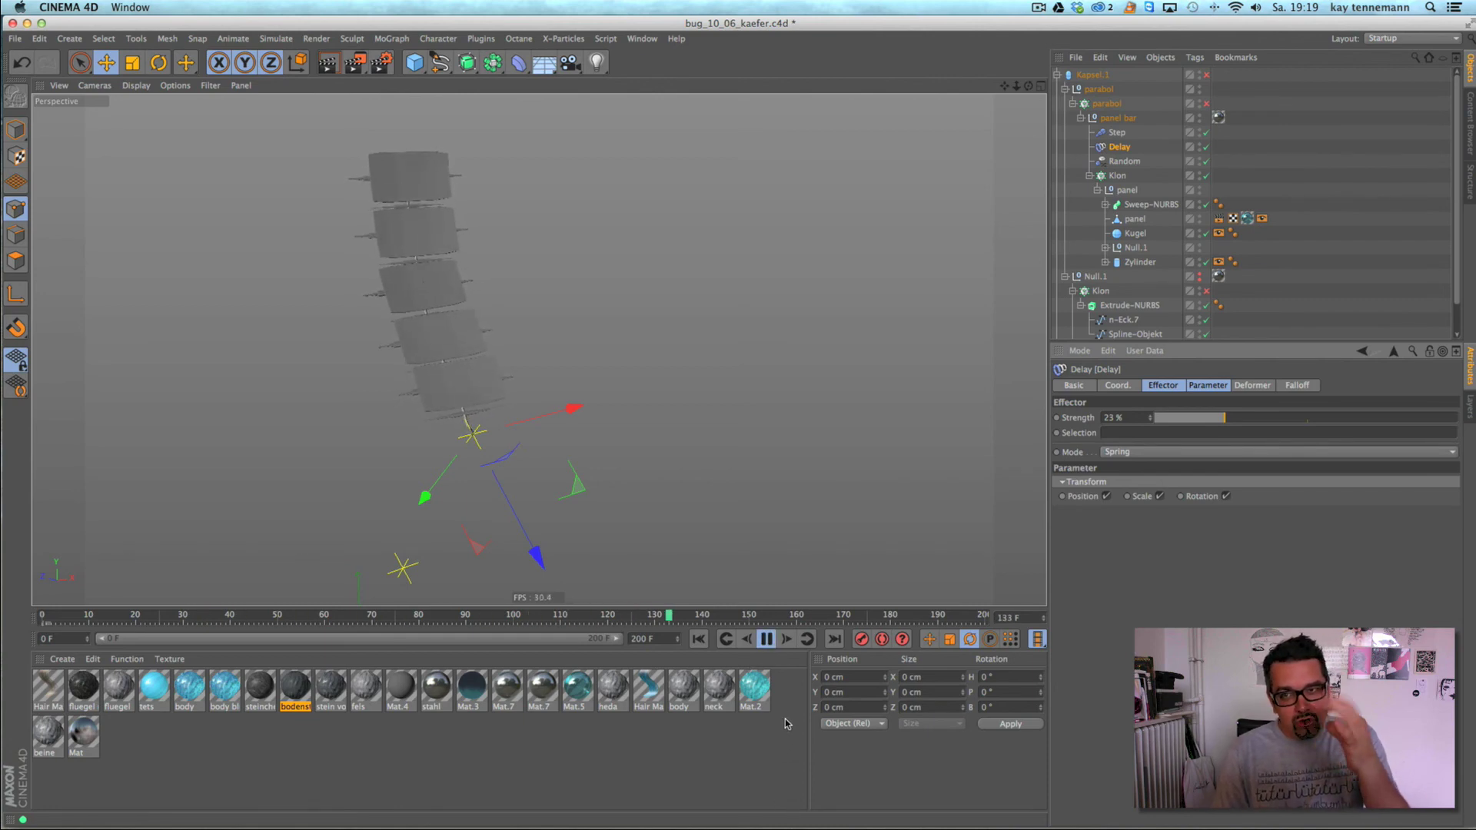
key(F8)
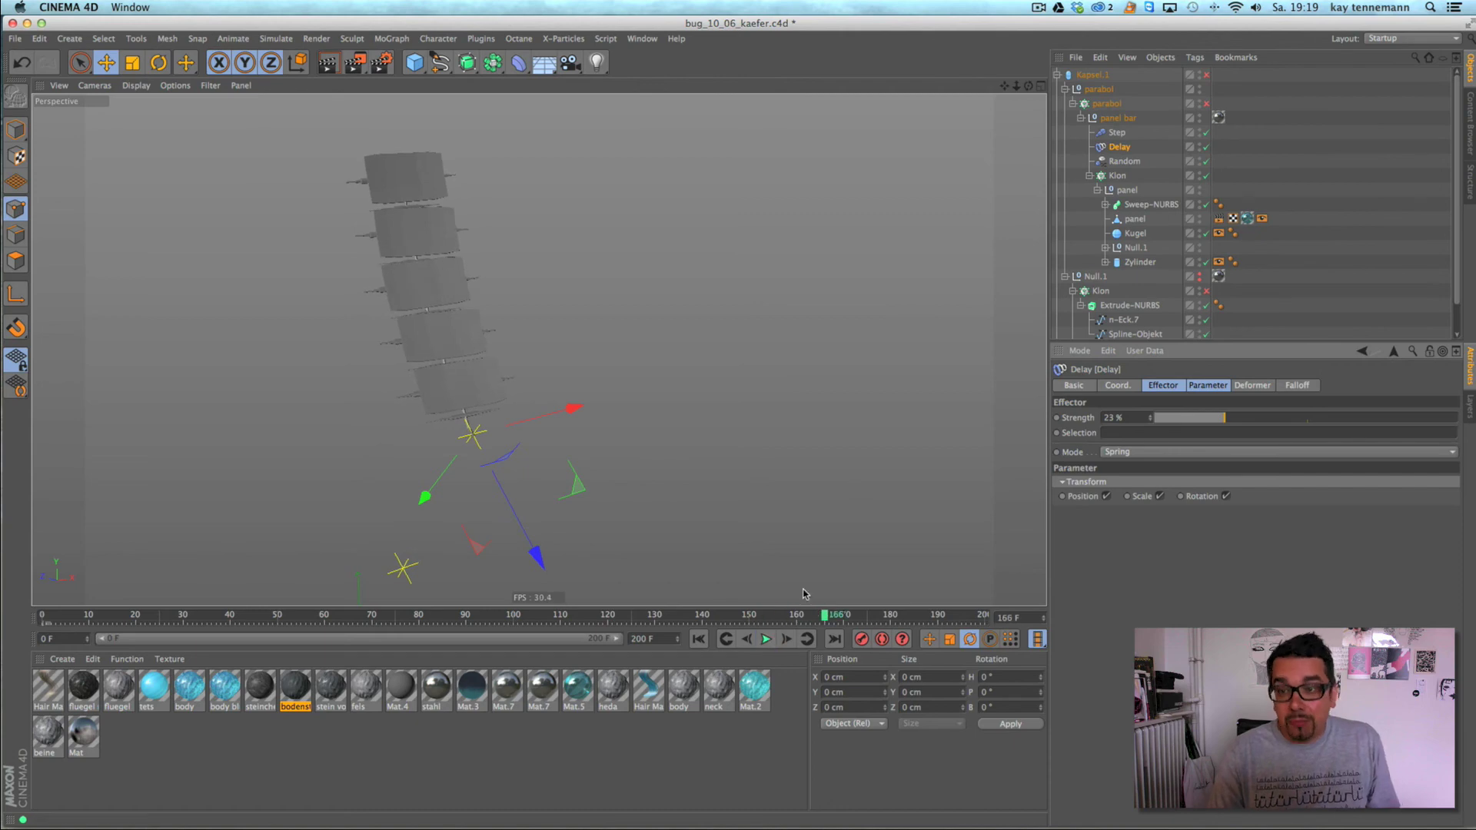
- Add a MoGraph Cache tag to the Klon cloner in the panel bar group and bake its animation
click(1118, 176)
right_click(1118, 176)
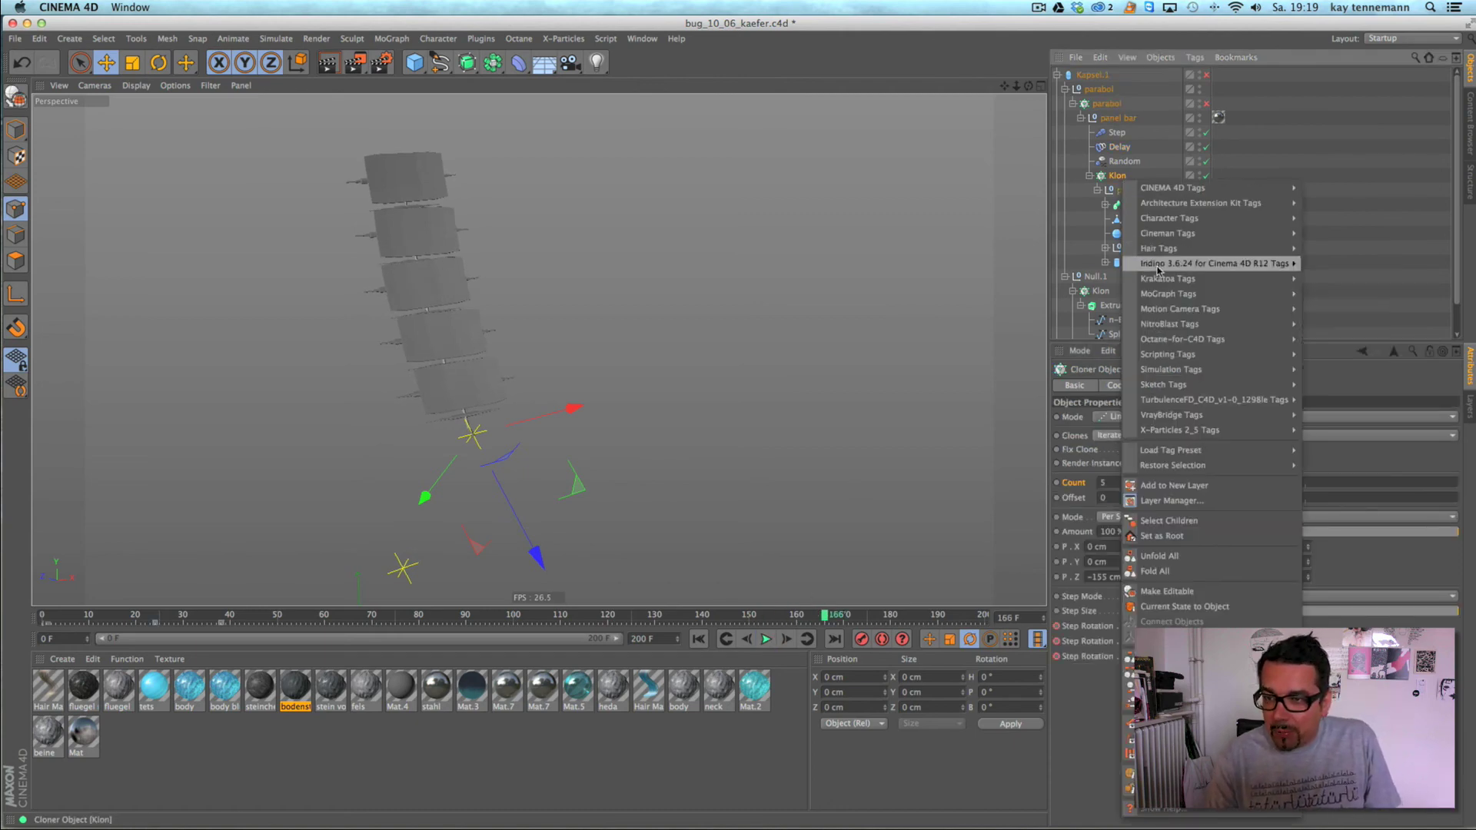
mouse_move(1169, 295)
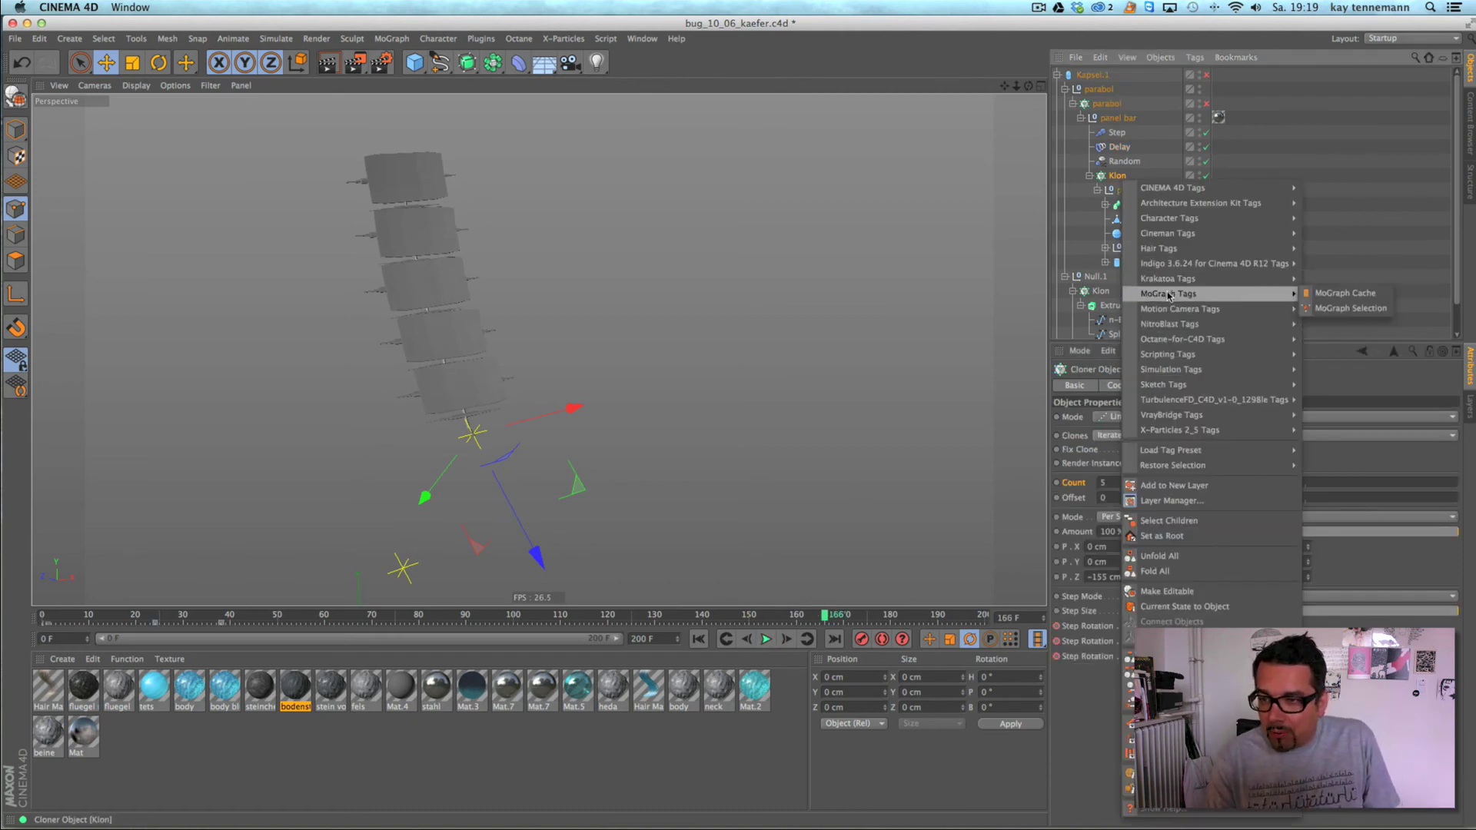
click(1116, 178)
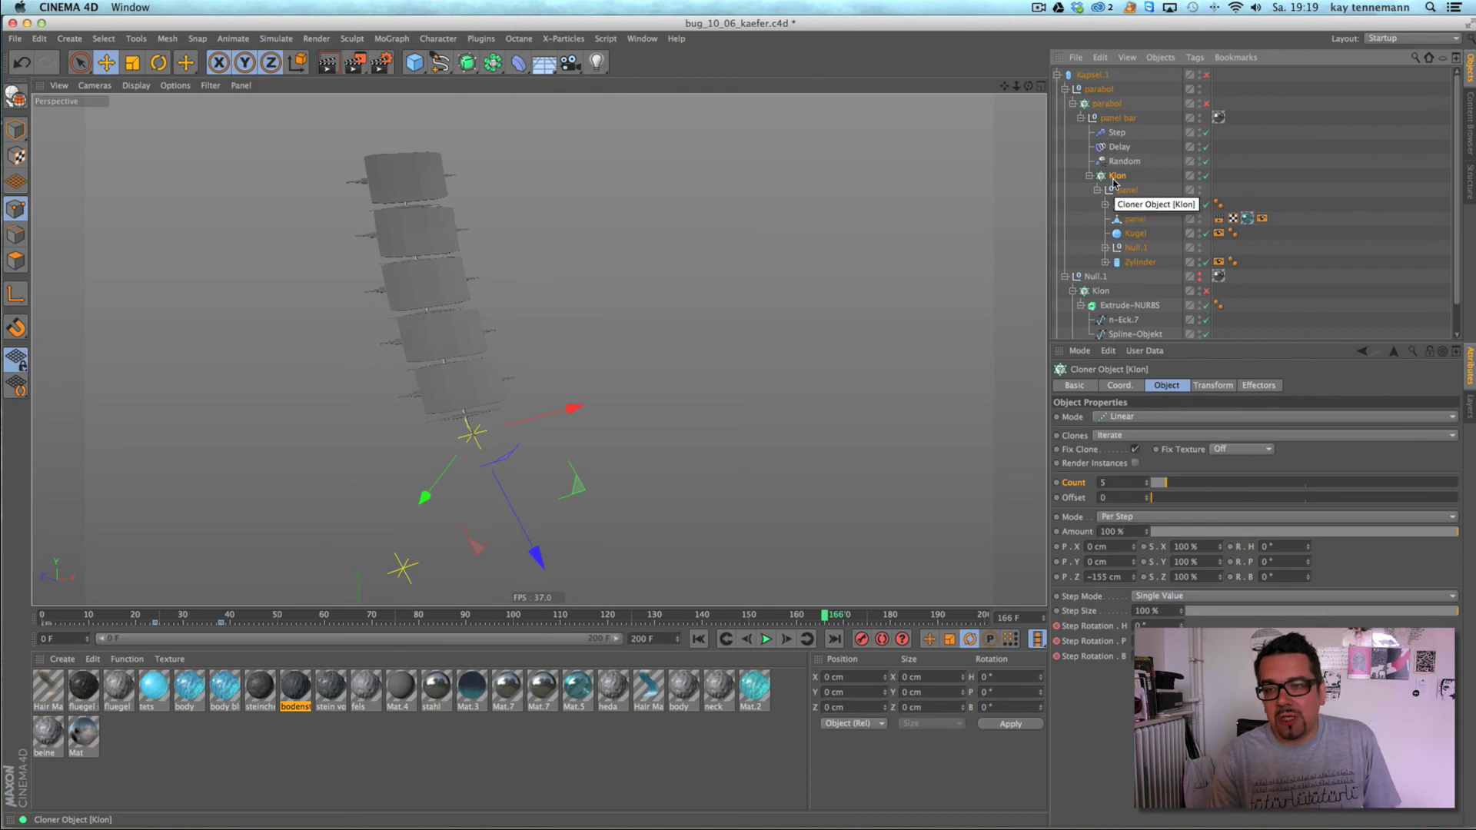
right_click(1114, 181)
mouse_move(1176, 294)
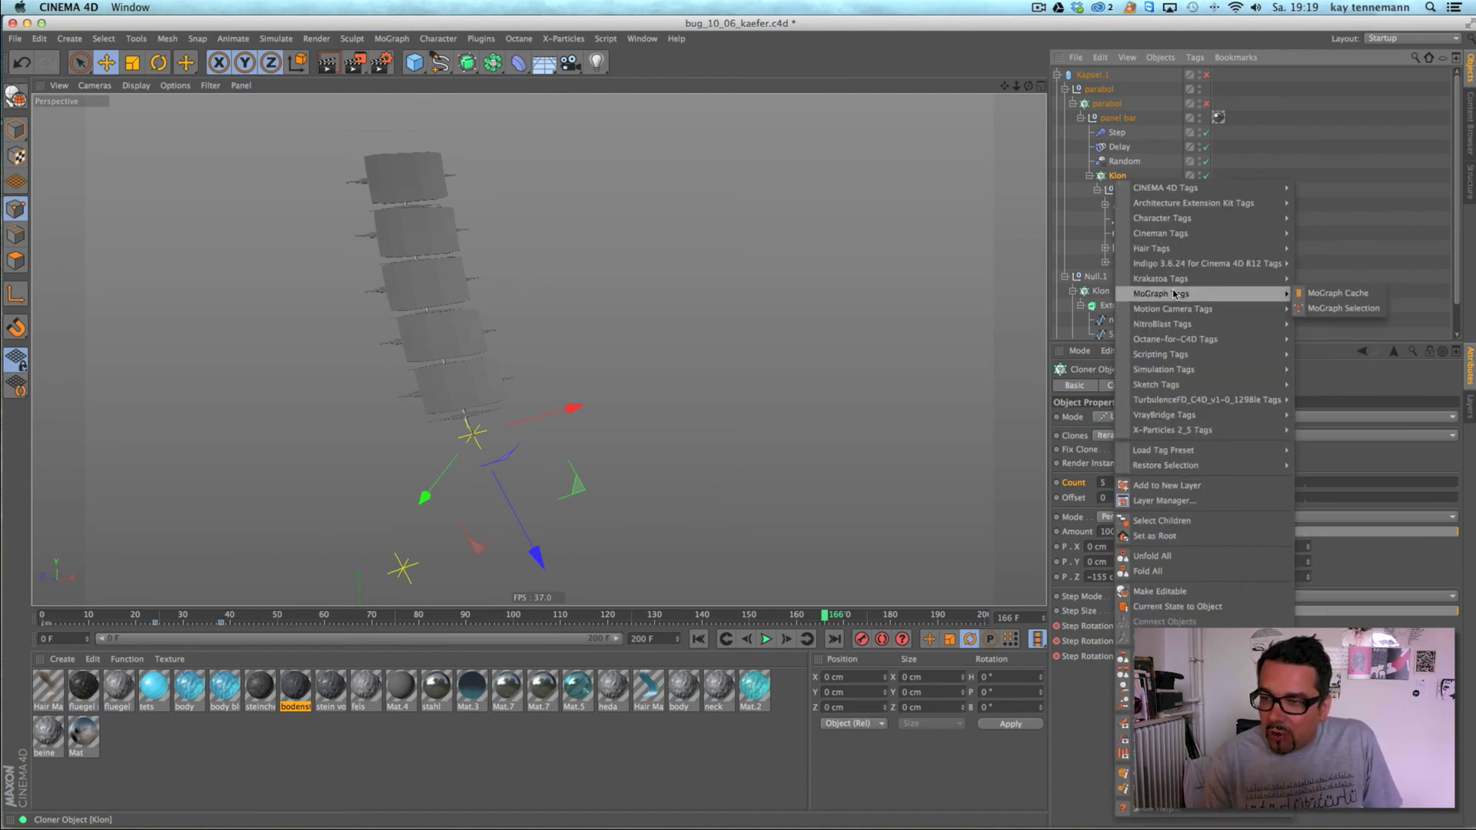
click(1311, 296)
click(1099, 432)
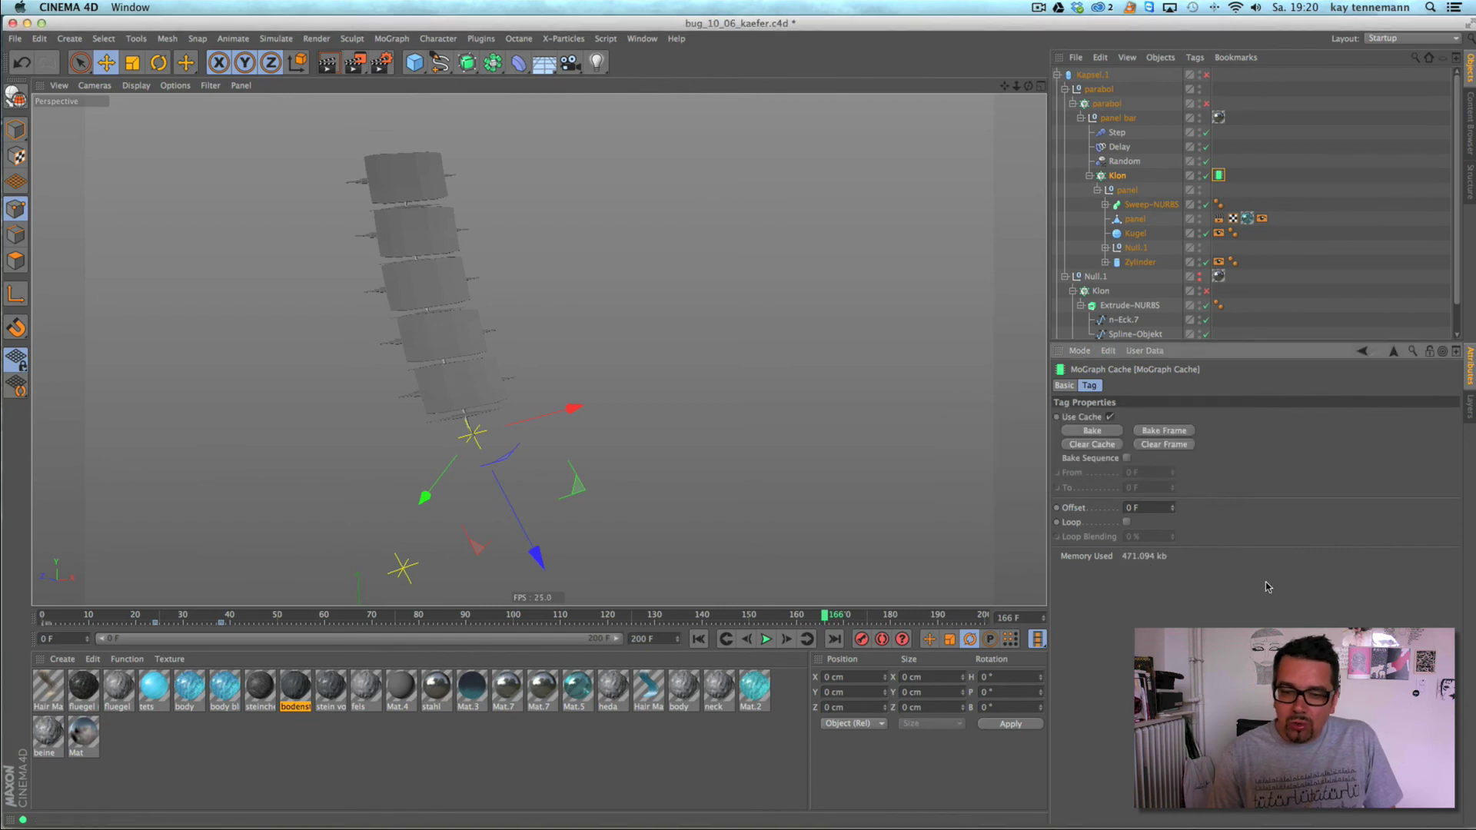
- Play the baked animation of the single panel row from frame 0 and stop it
click(698, 638)
click(767, 640)
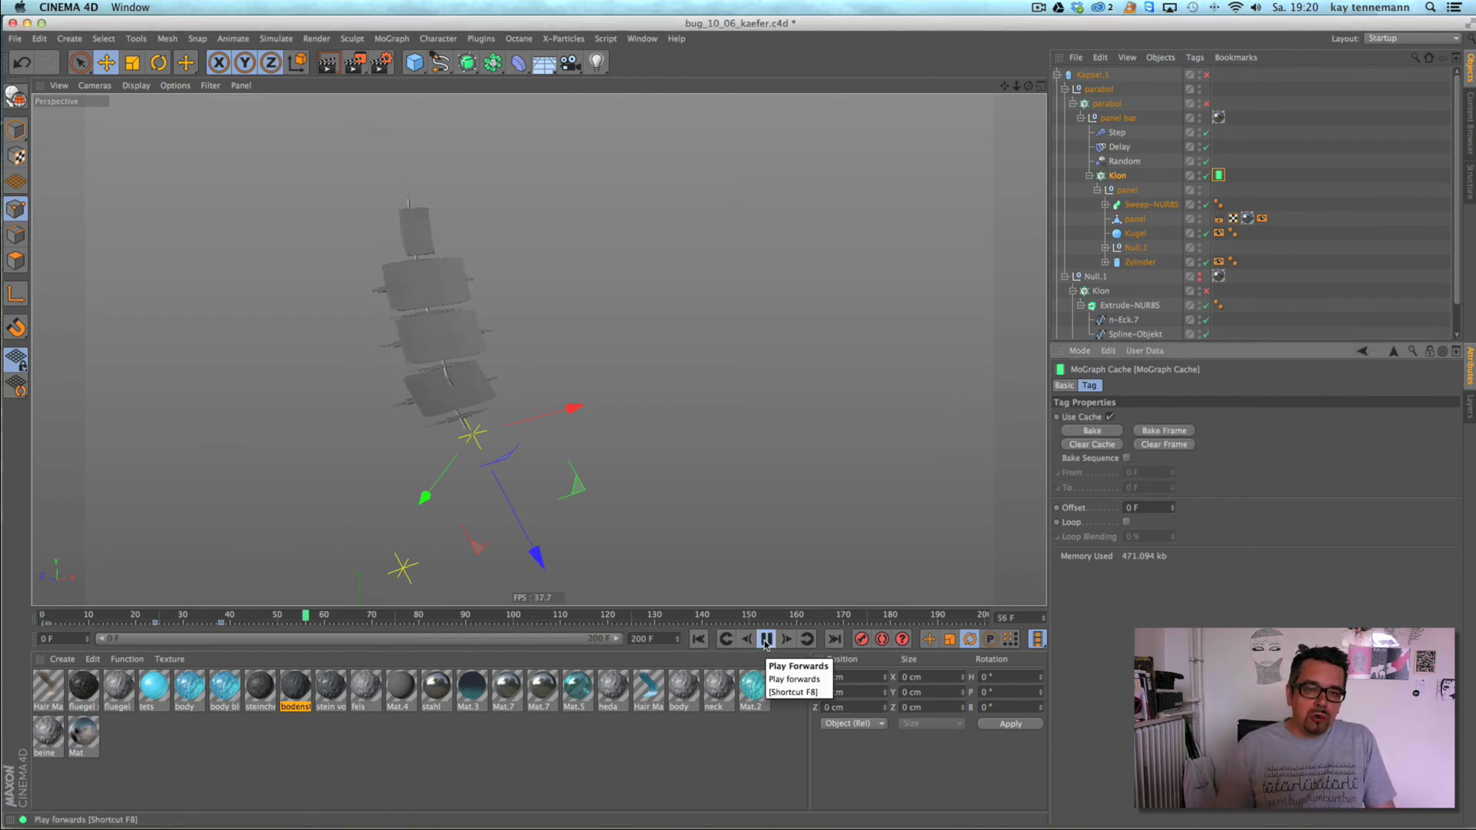
click(767, 637)
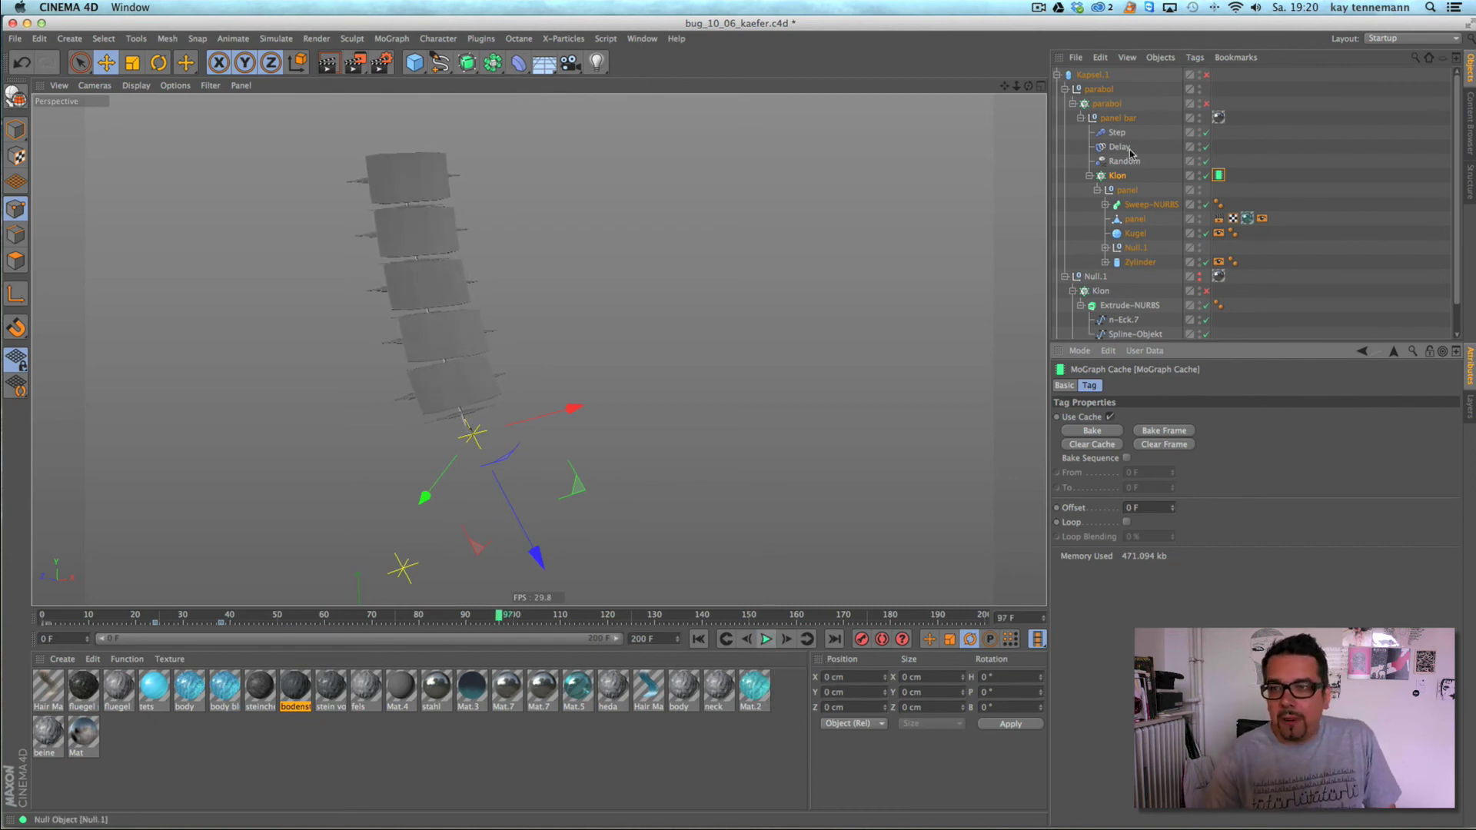
- Enable the parabol radial cloner and play the cached dish animation from frame 0
click(1205, 103)
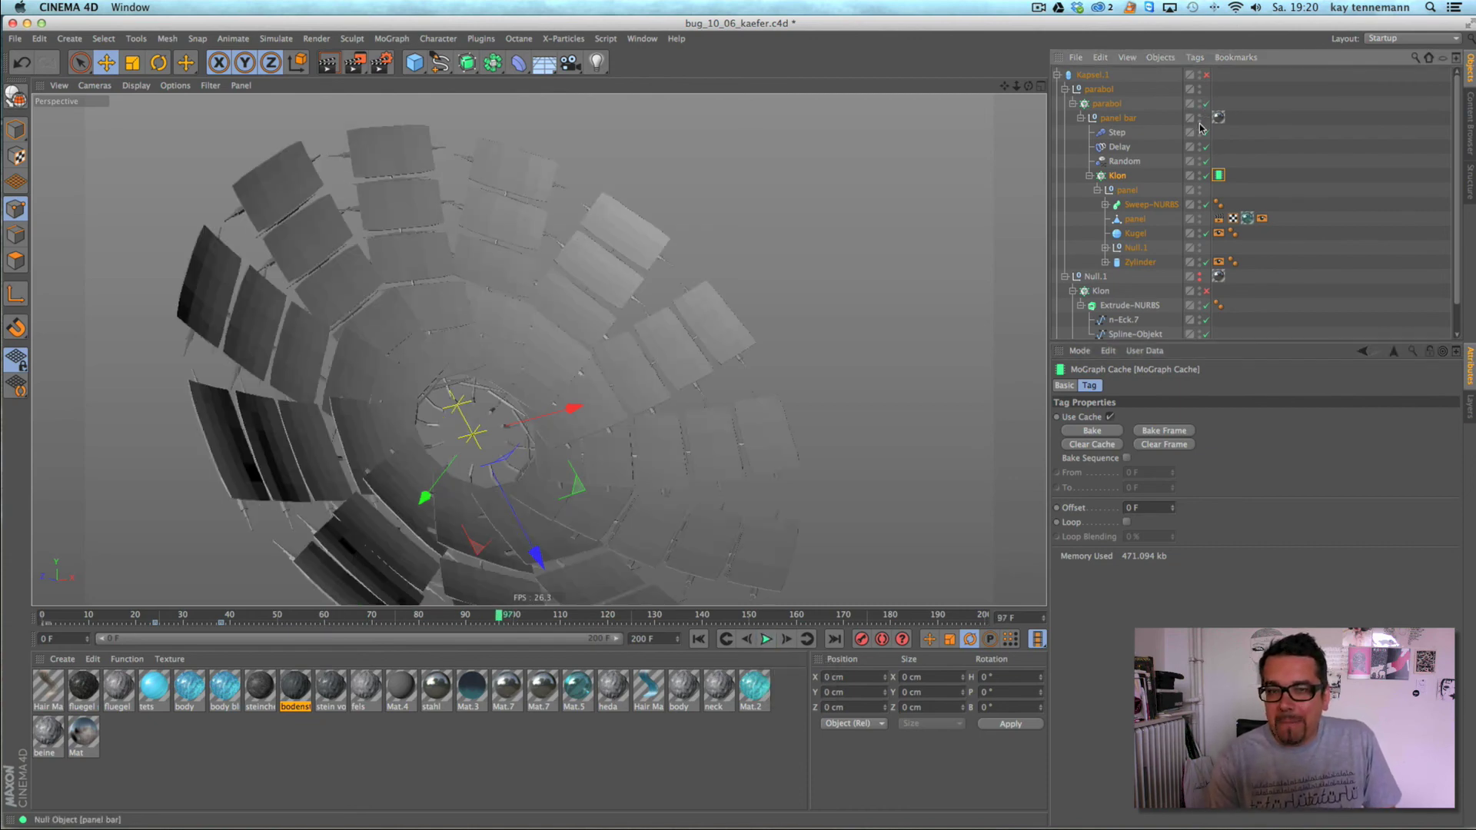
click(698, 639)
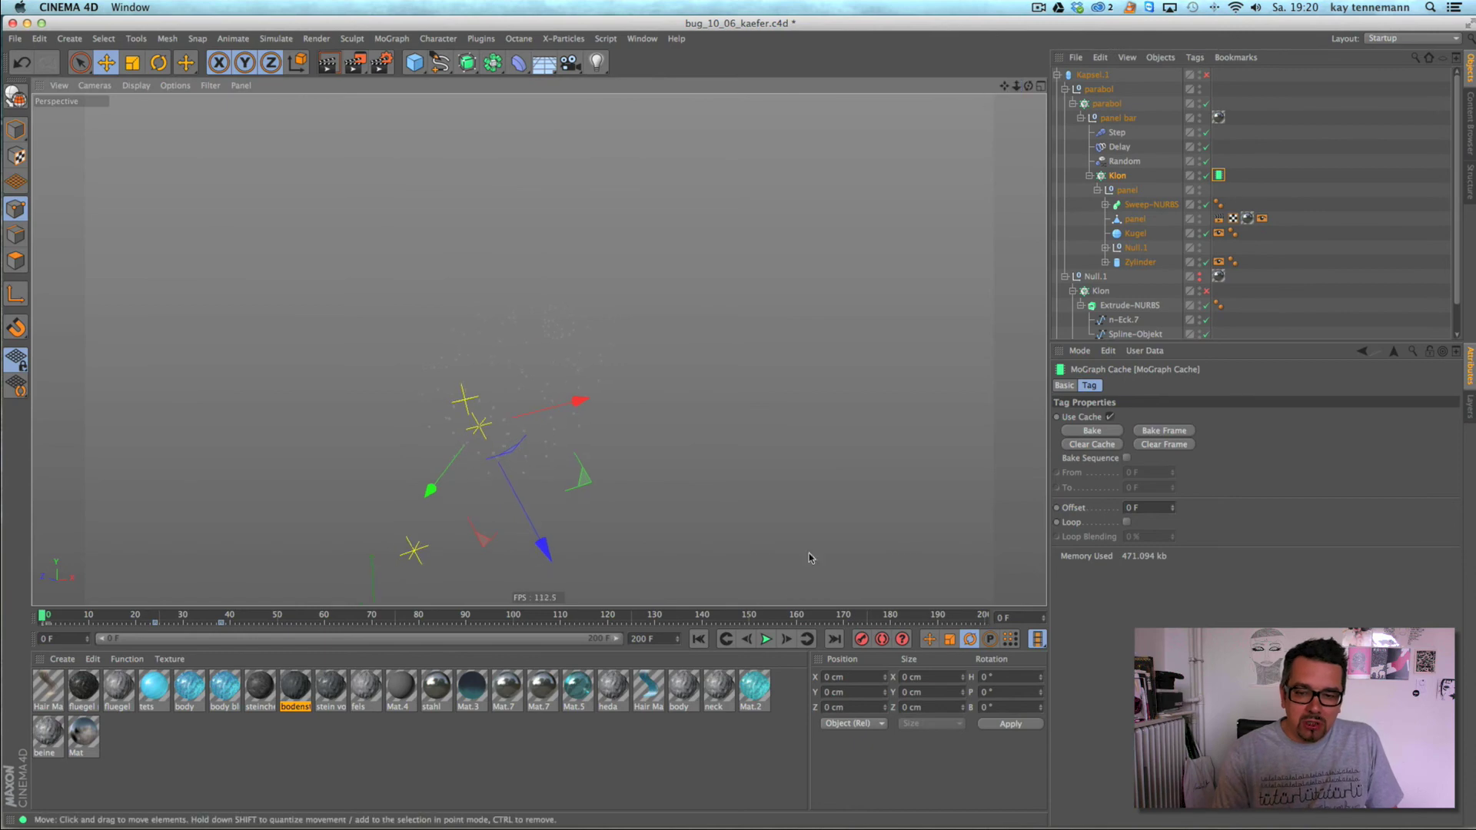
click(765, 638)
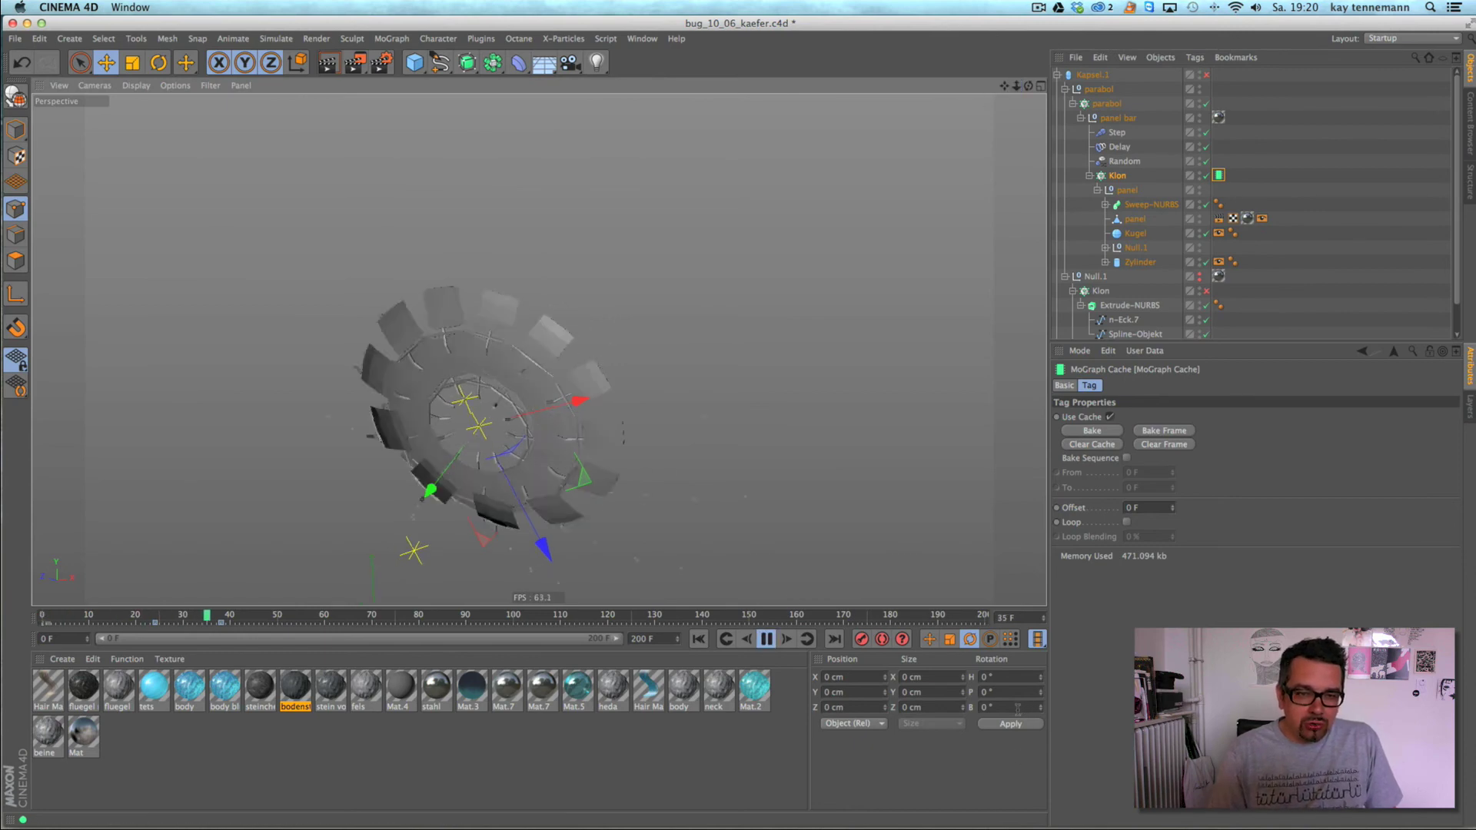
click(769, 638)
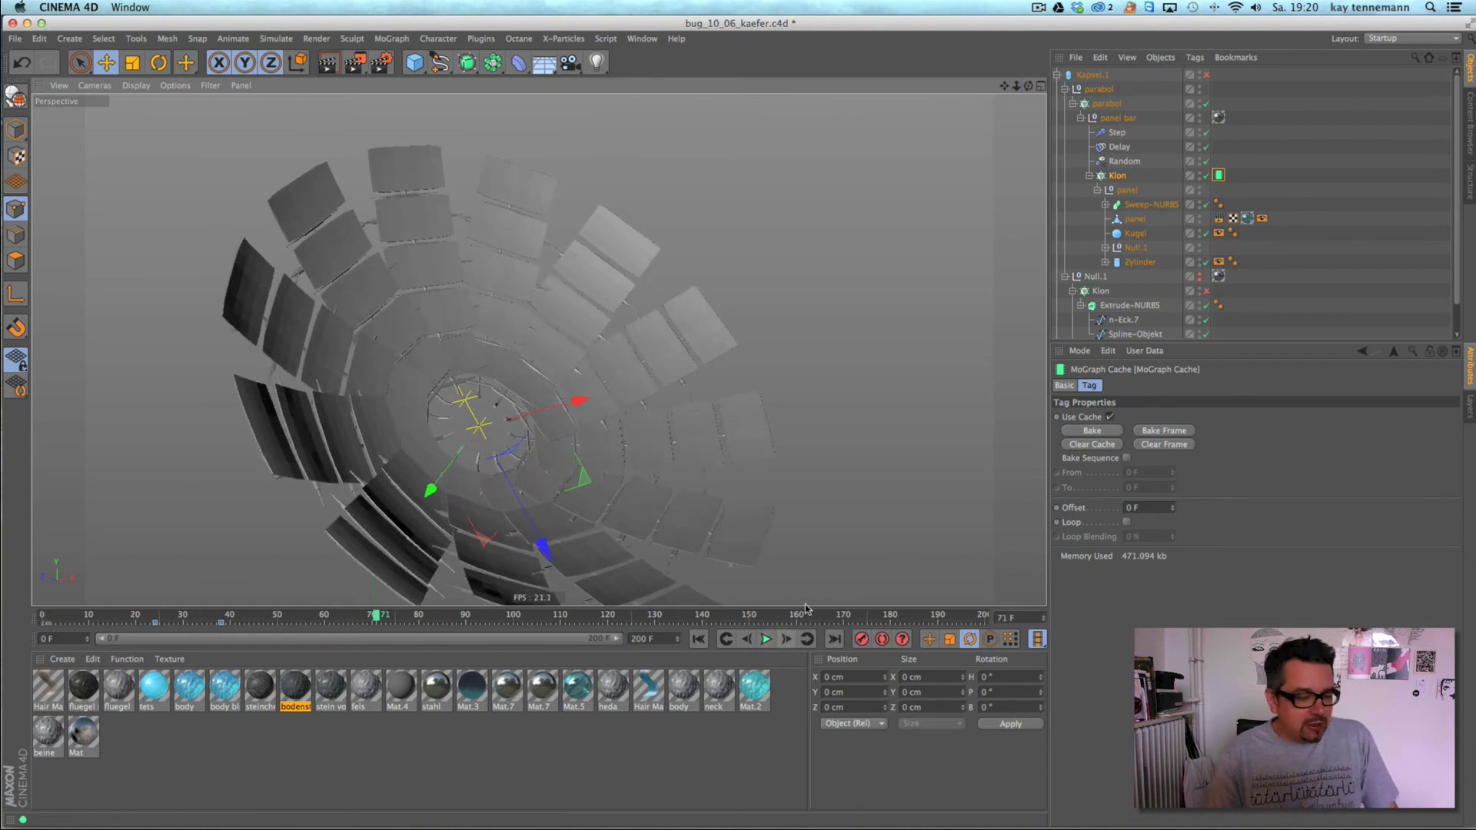
alt+drag(782, 409, 736, 495)
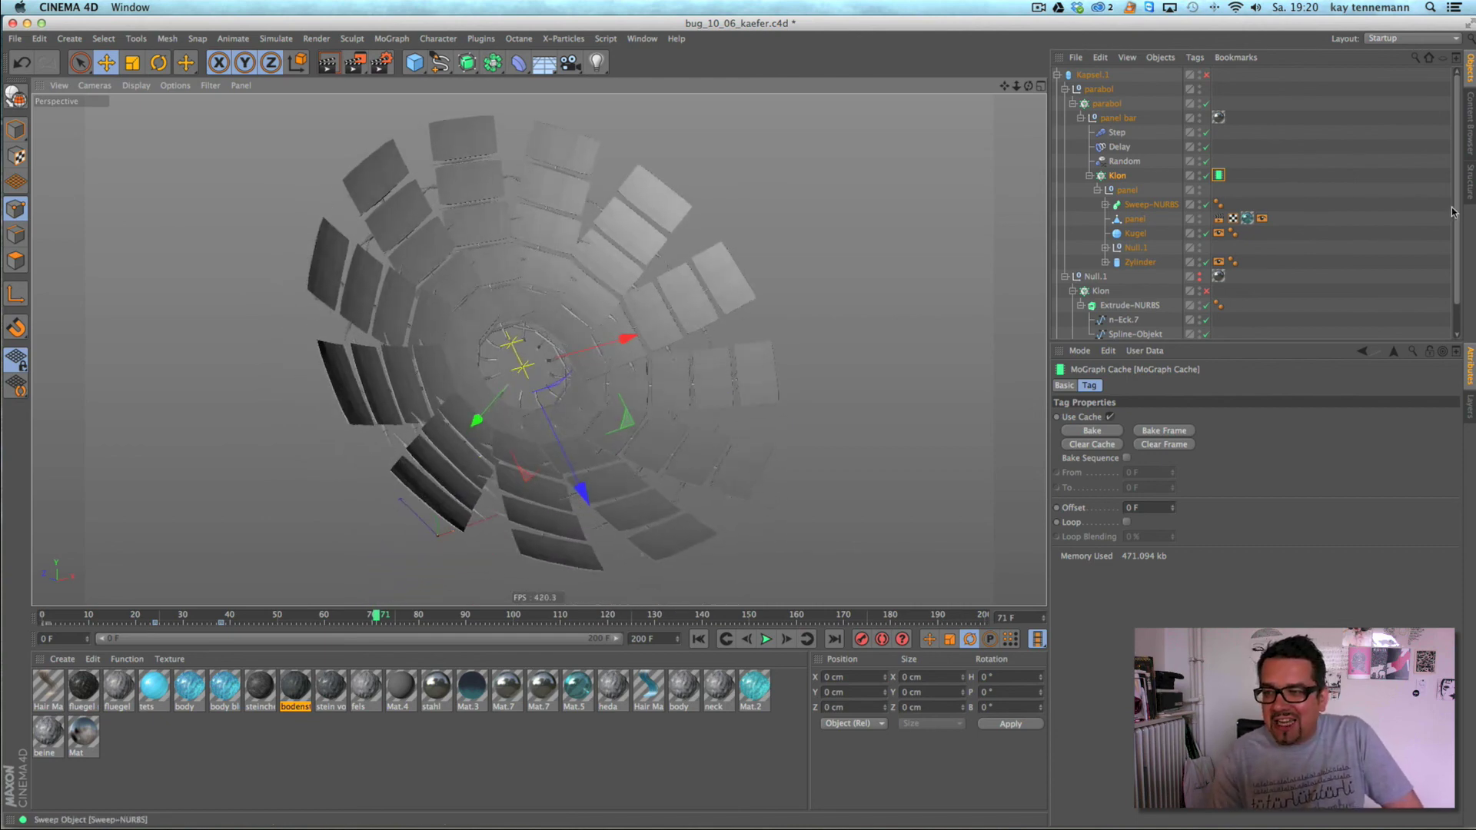
- Make the Null.1 group visible and enable its Klon radial cloner, clearing the selection
scroll(1205, 259, down, 2)
click(1205, 261)
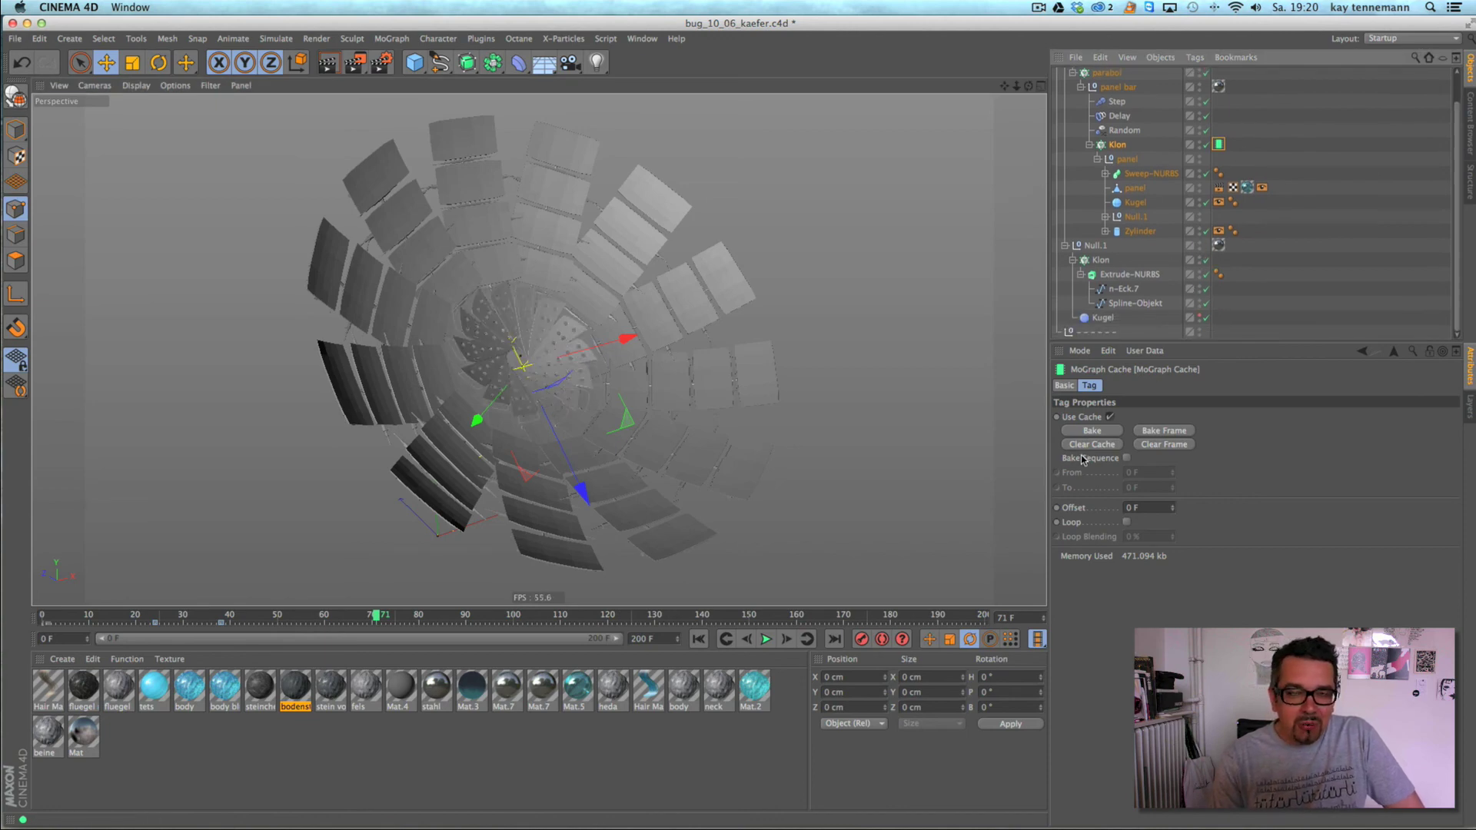
click(1301, 267)
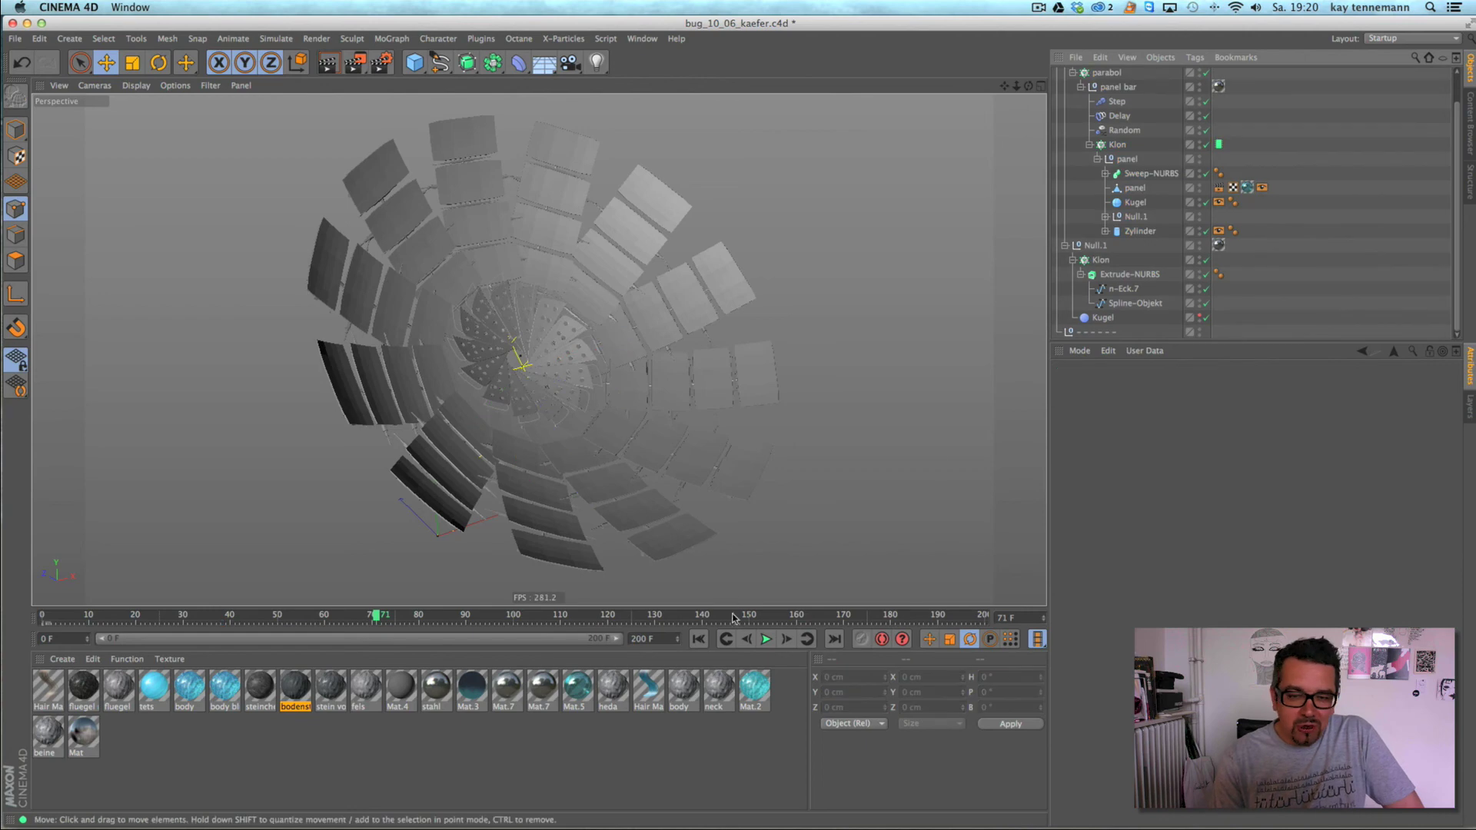
- Play the complete dish animation from the start with the perforated inner blades shown and stop it
click(698, 638)
key(F8)
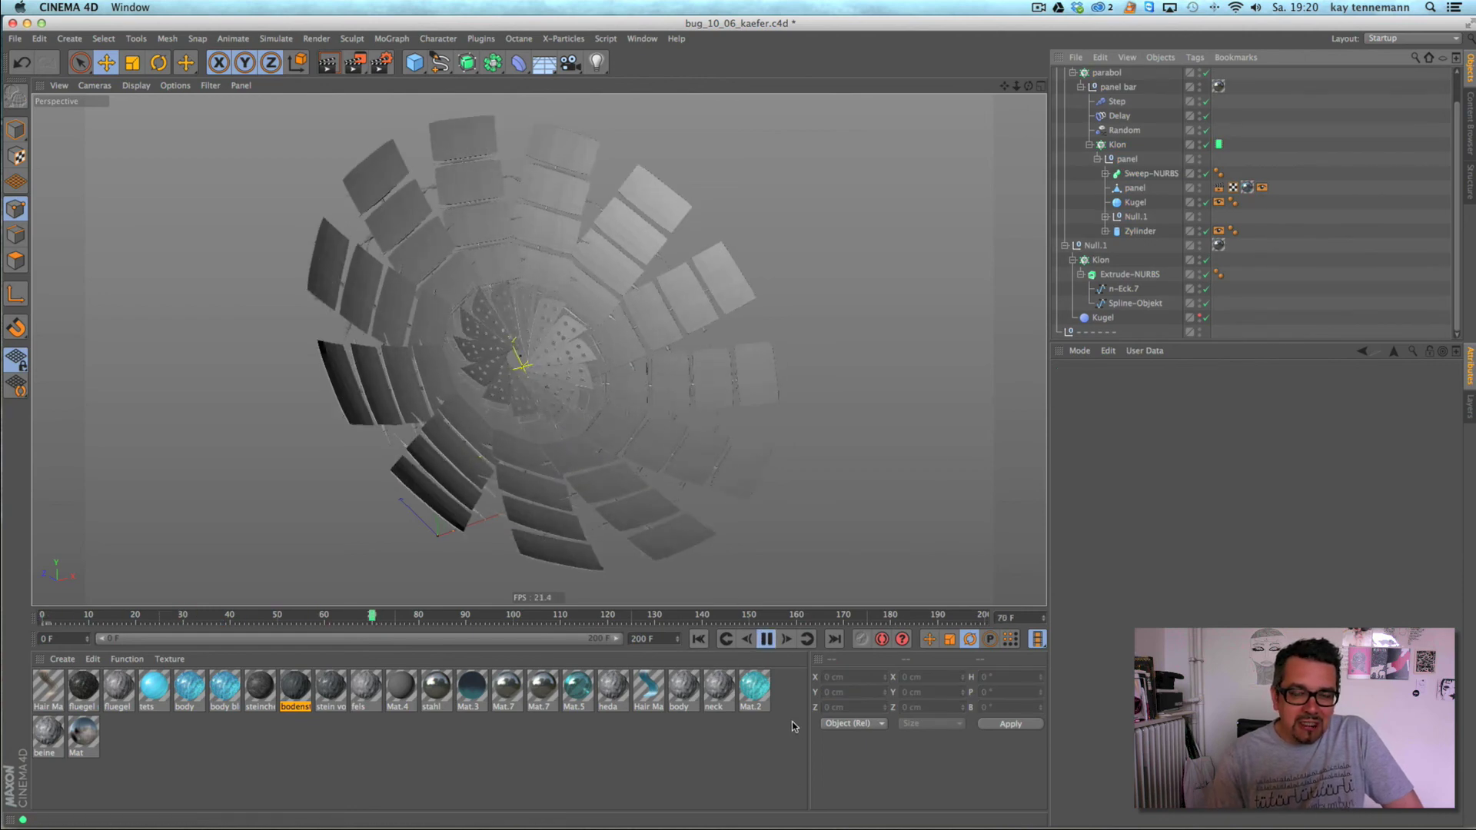
mouse_move(675, 425)
alt+mouse_down()
mouse_move(500, 504)
mouse_move(504, 443)
mouse_move(554, 518)
mouse_move(537, 579)
mouse_move(660, 413)
alt+mouse_up()
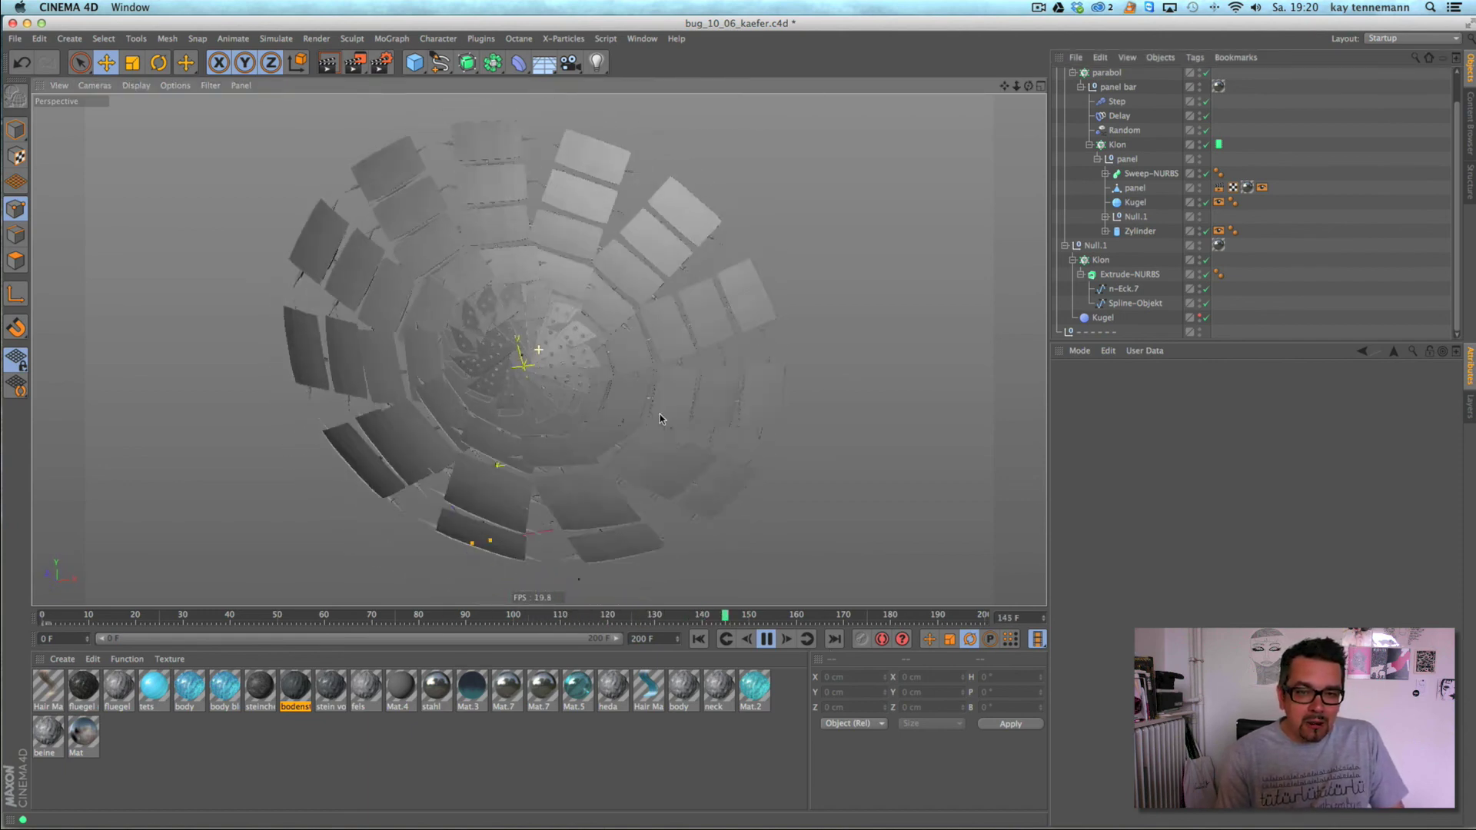
key(F8)
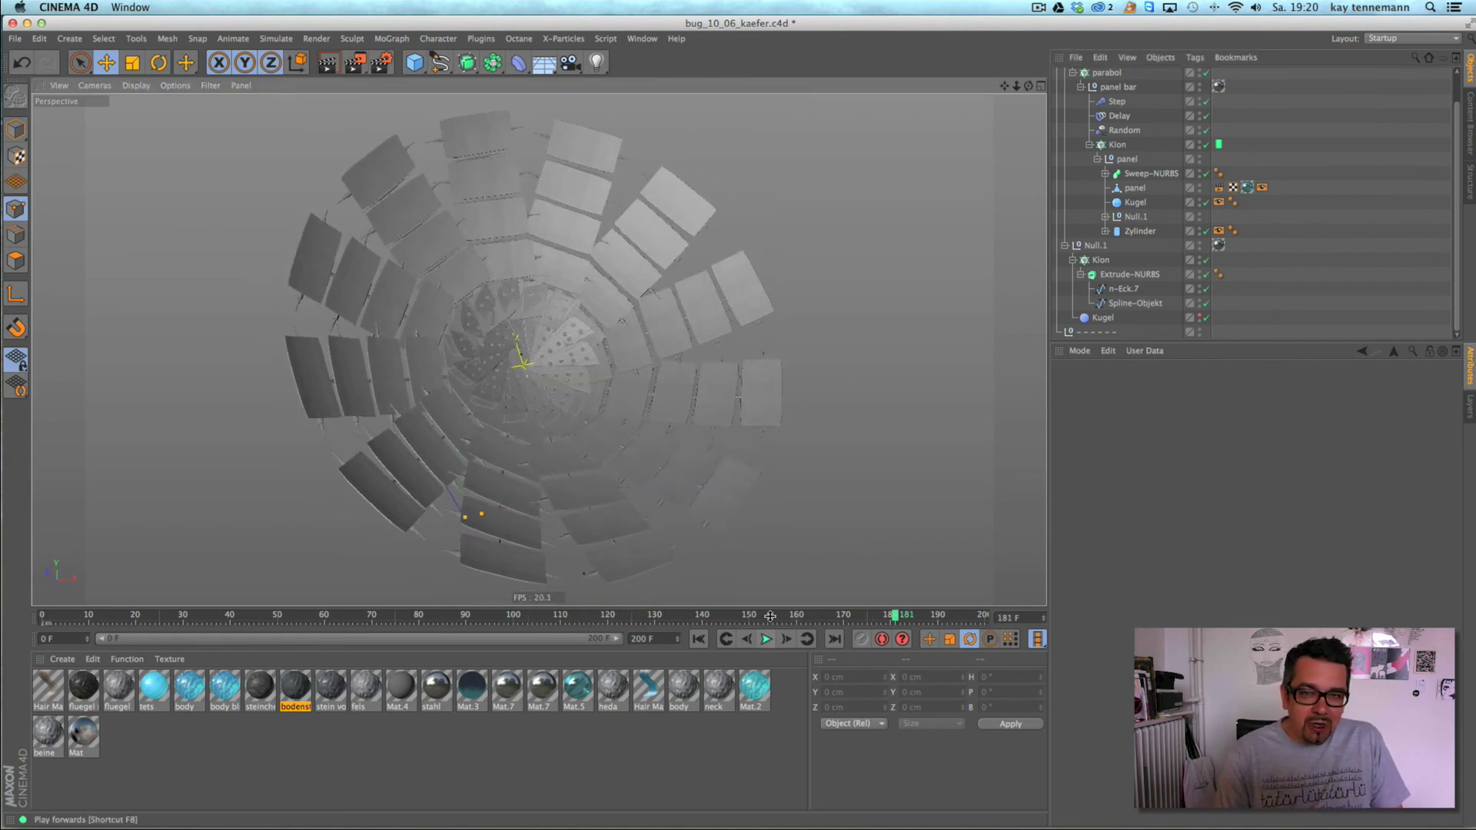
- Nudge the radial Klon cloner of the inner blades in Null.1 slightly along its Y axis and deselect it
scroll(578, 372, up, 4)
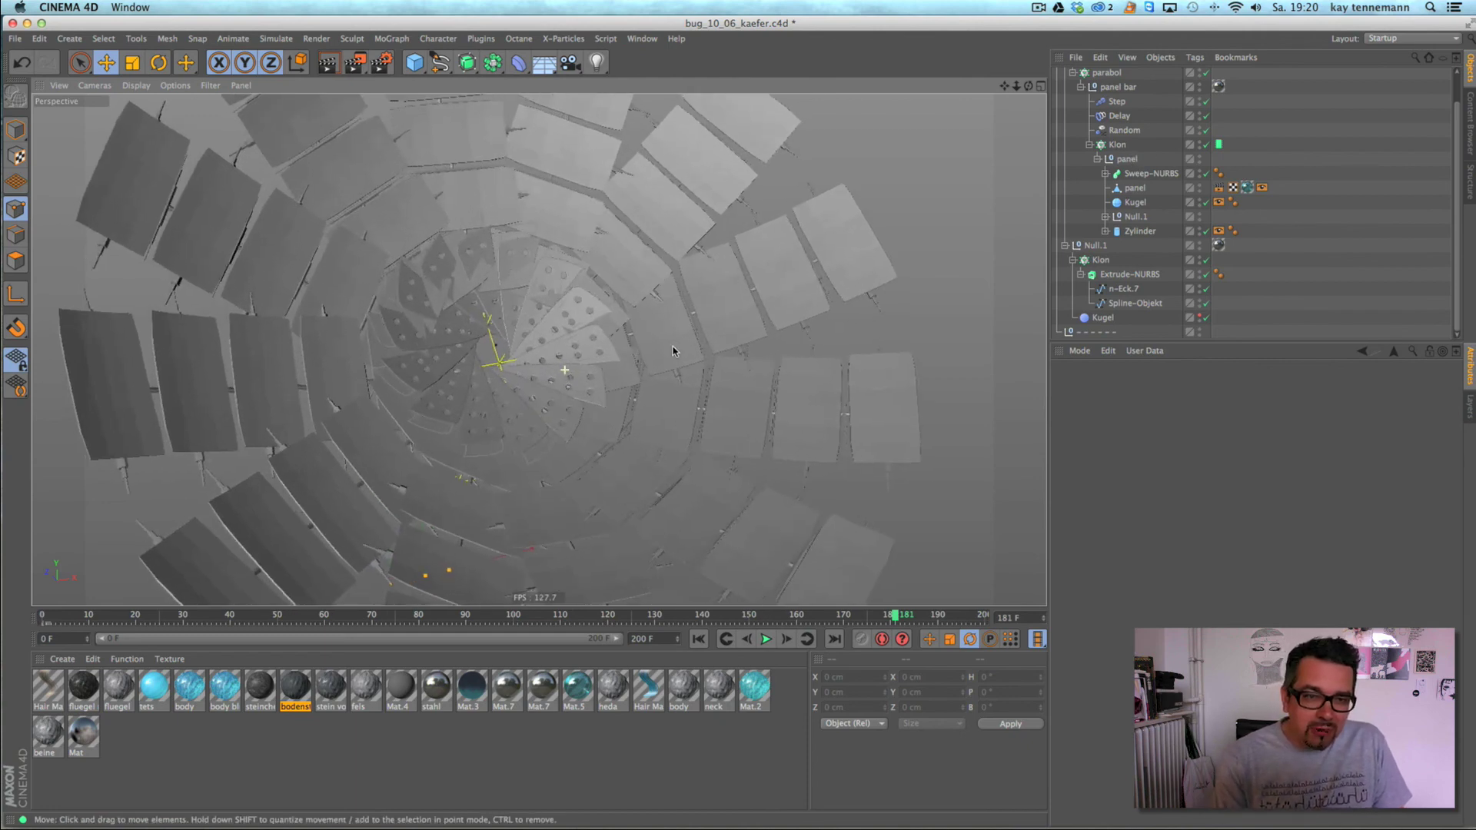
scroll(567, 371, down, 3)
click(1096, 245)
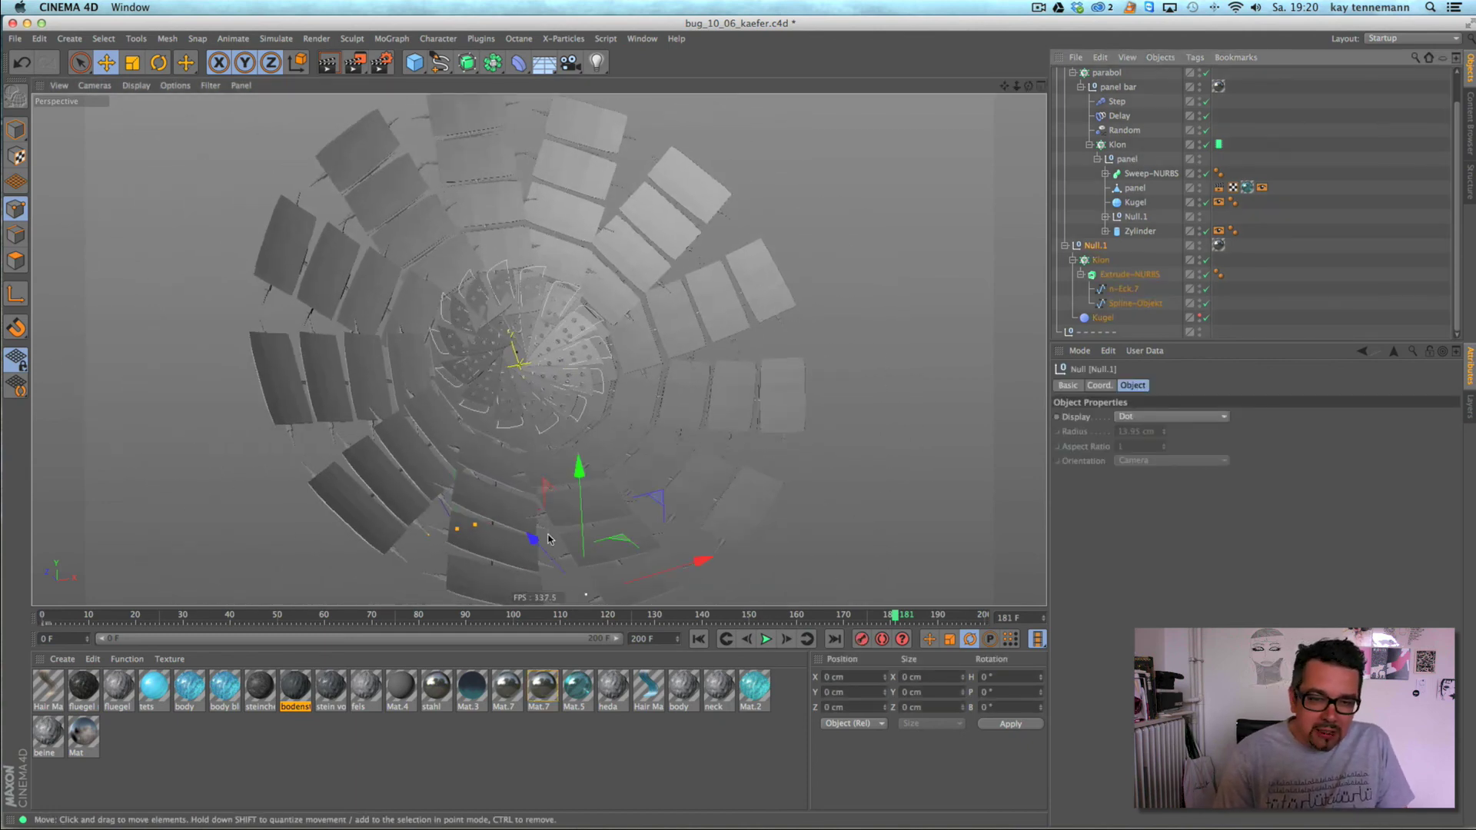
click(1100, 260)
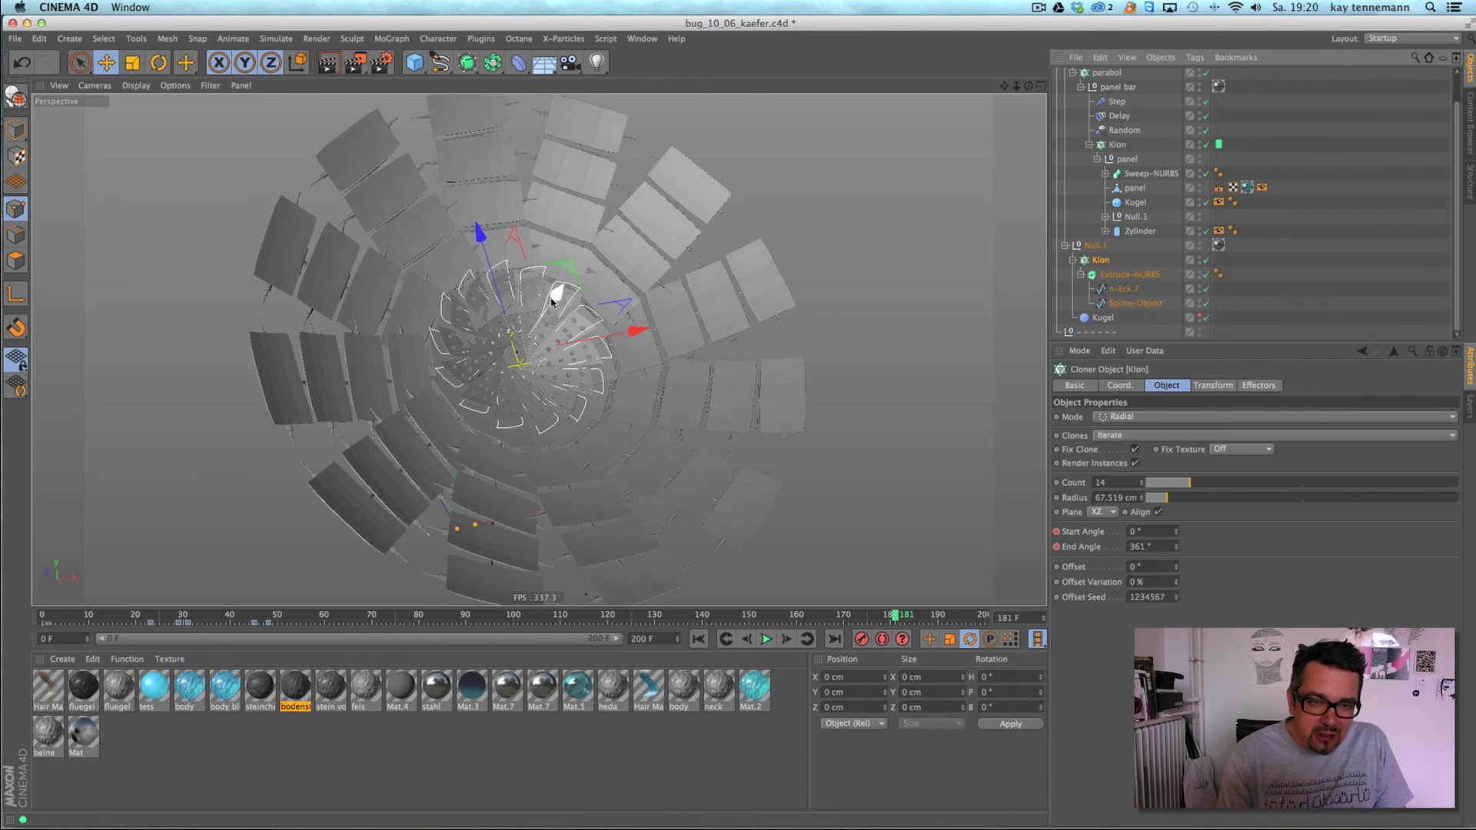
drag(560, 299, 565, 300)
scroll(831, 294, down, 3)
alt+middle_drag(807, 351, 723, 385)
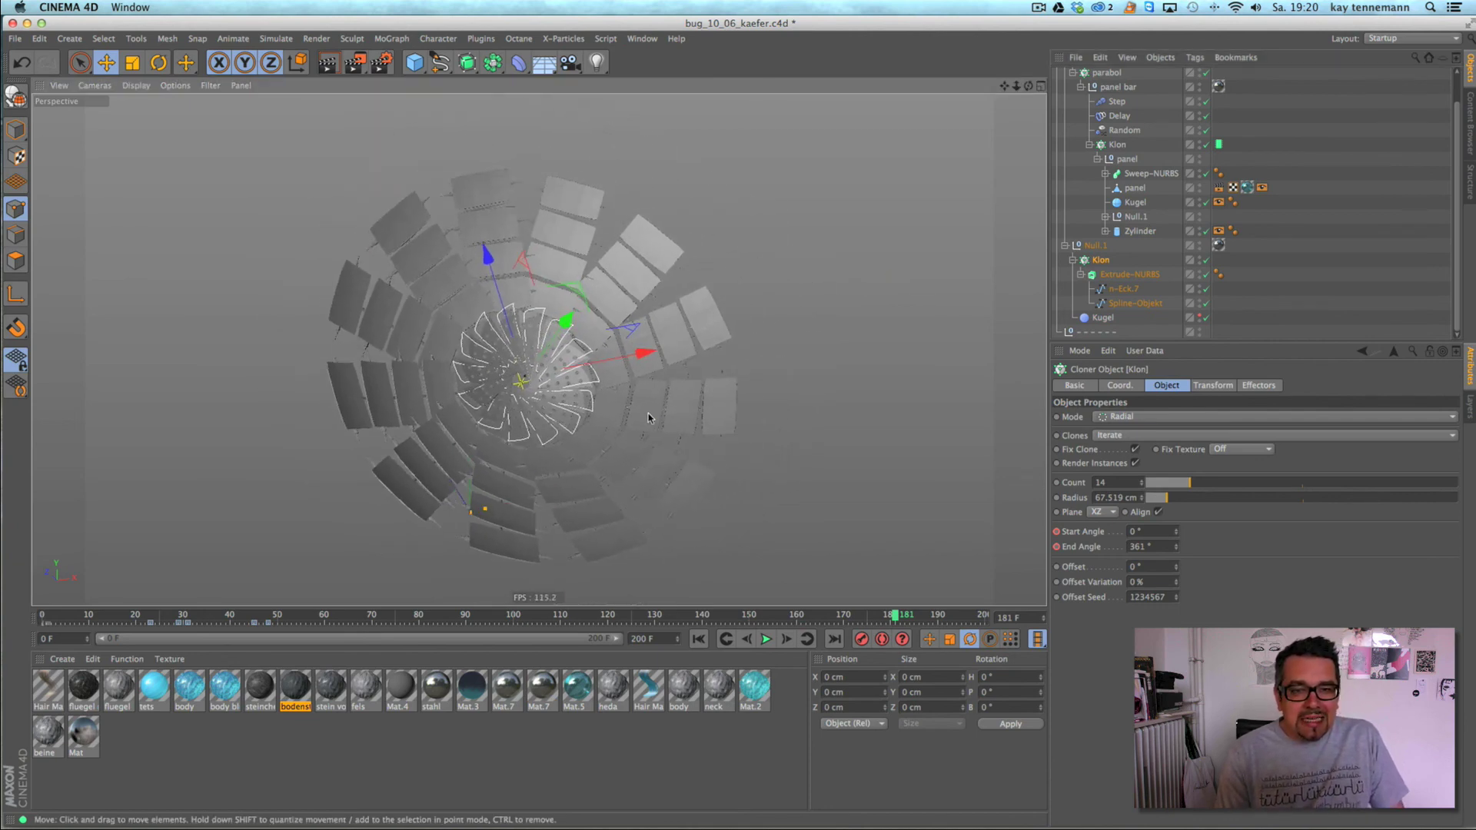
alt+drag(651, 416, 773, 550)
click(1288, 316)
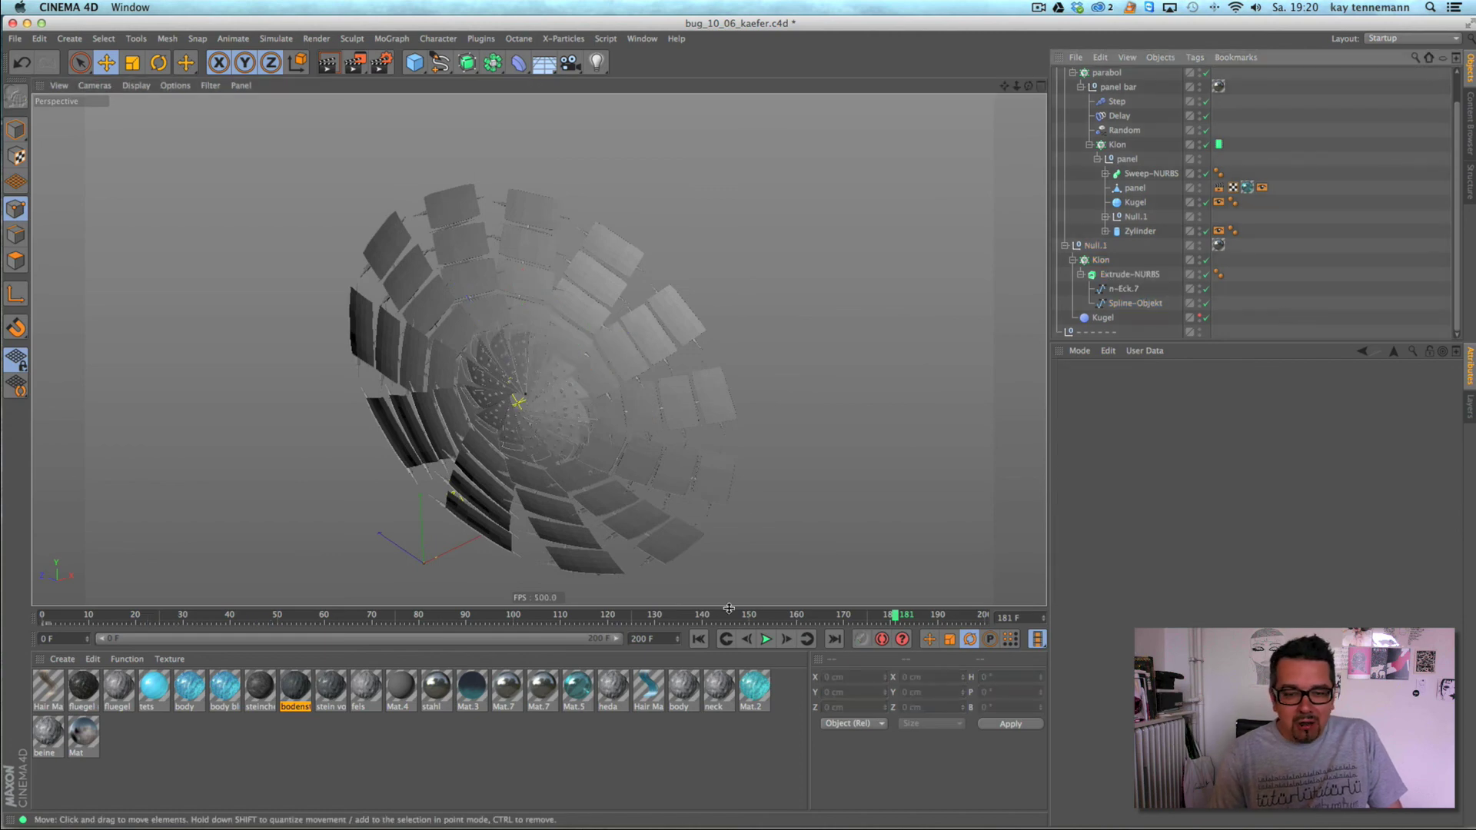
- Replay the dish animation from frame 0 with the adjusted inner blades and stop it
click(700, 640)
click(765, 639)
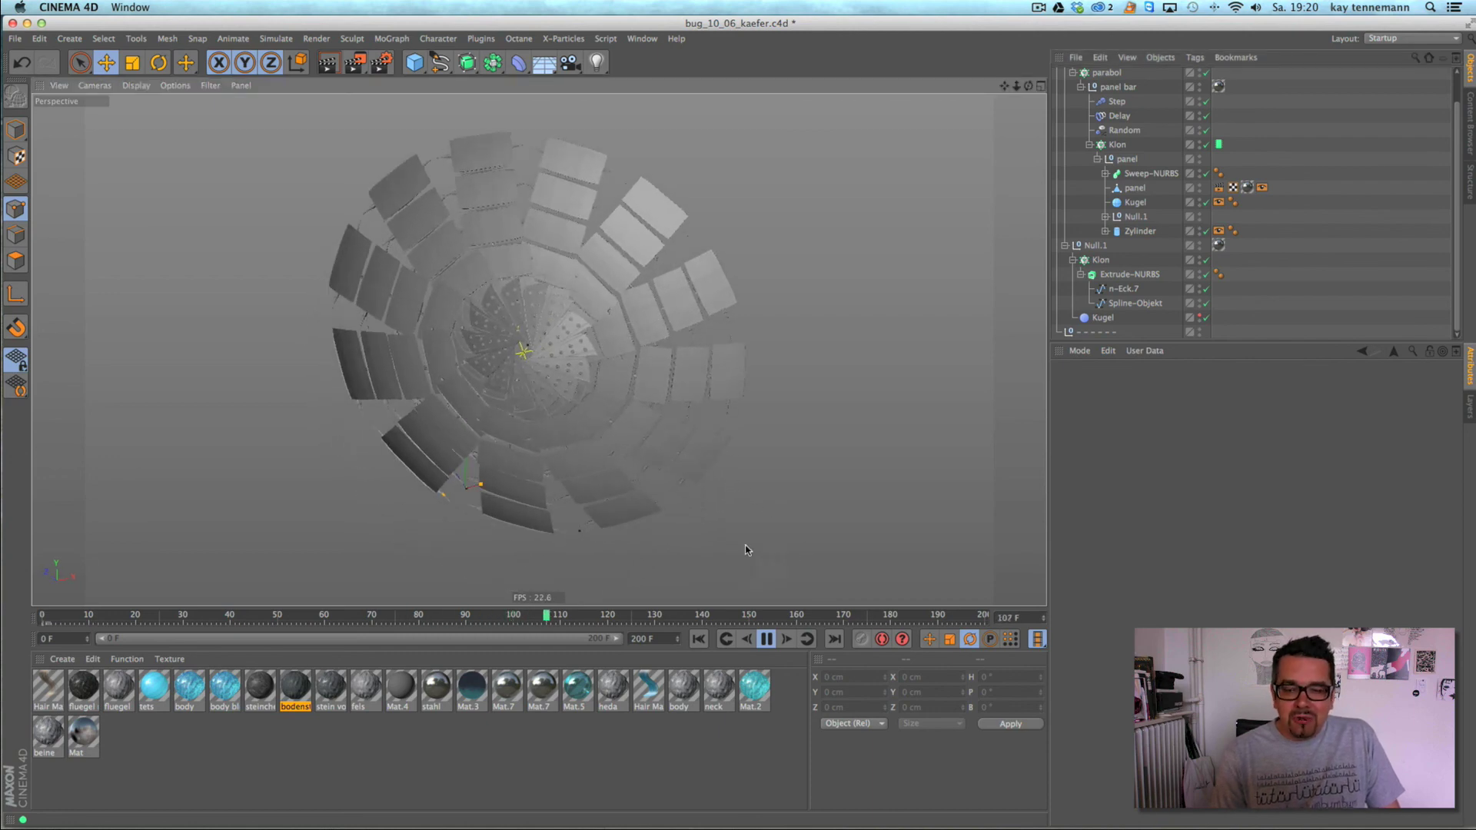
click(767, 638)
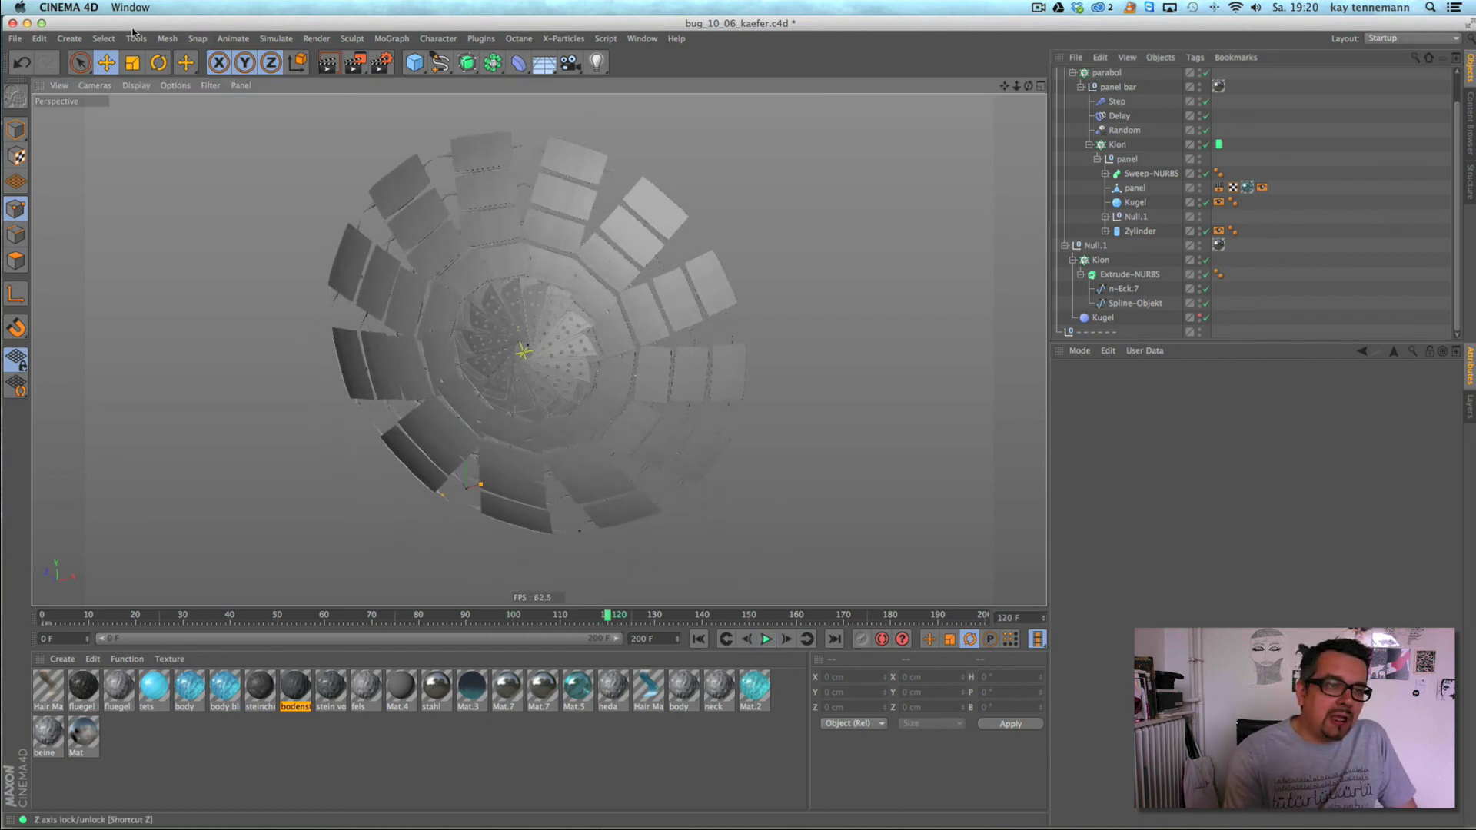
- Uncover the desktop, switch to Finder and open Vimeo_version.mov from the out folder of the project folder on the desktop
drag(143, 21, 99, 527)
drag(975, 46, 941, 34)
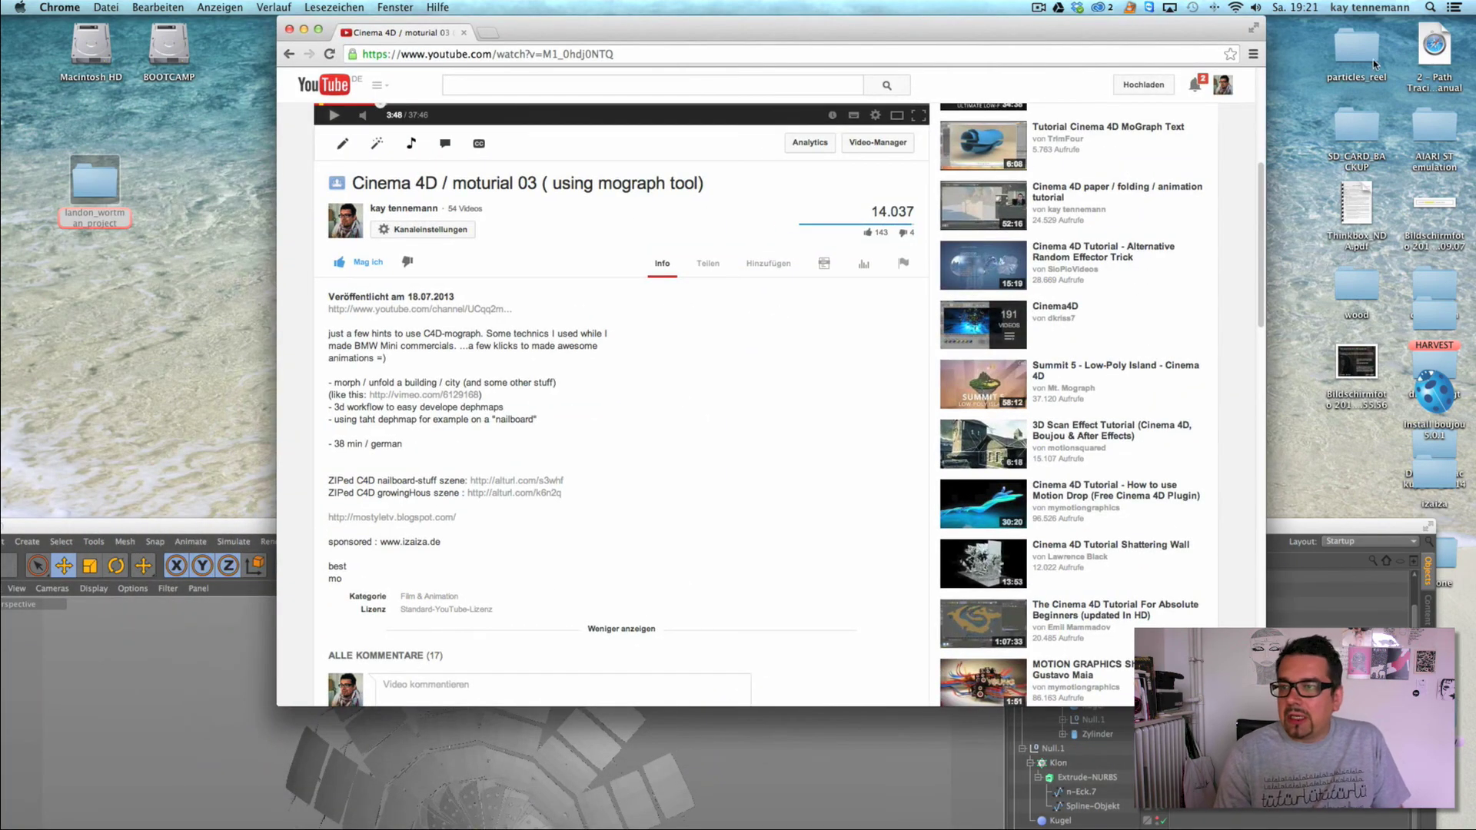
double_click(95, 182)
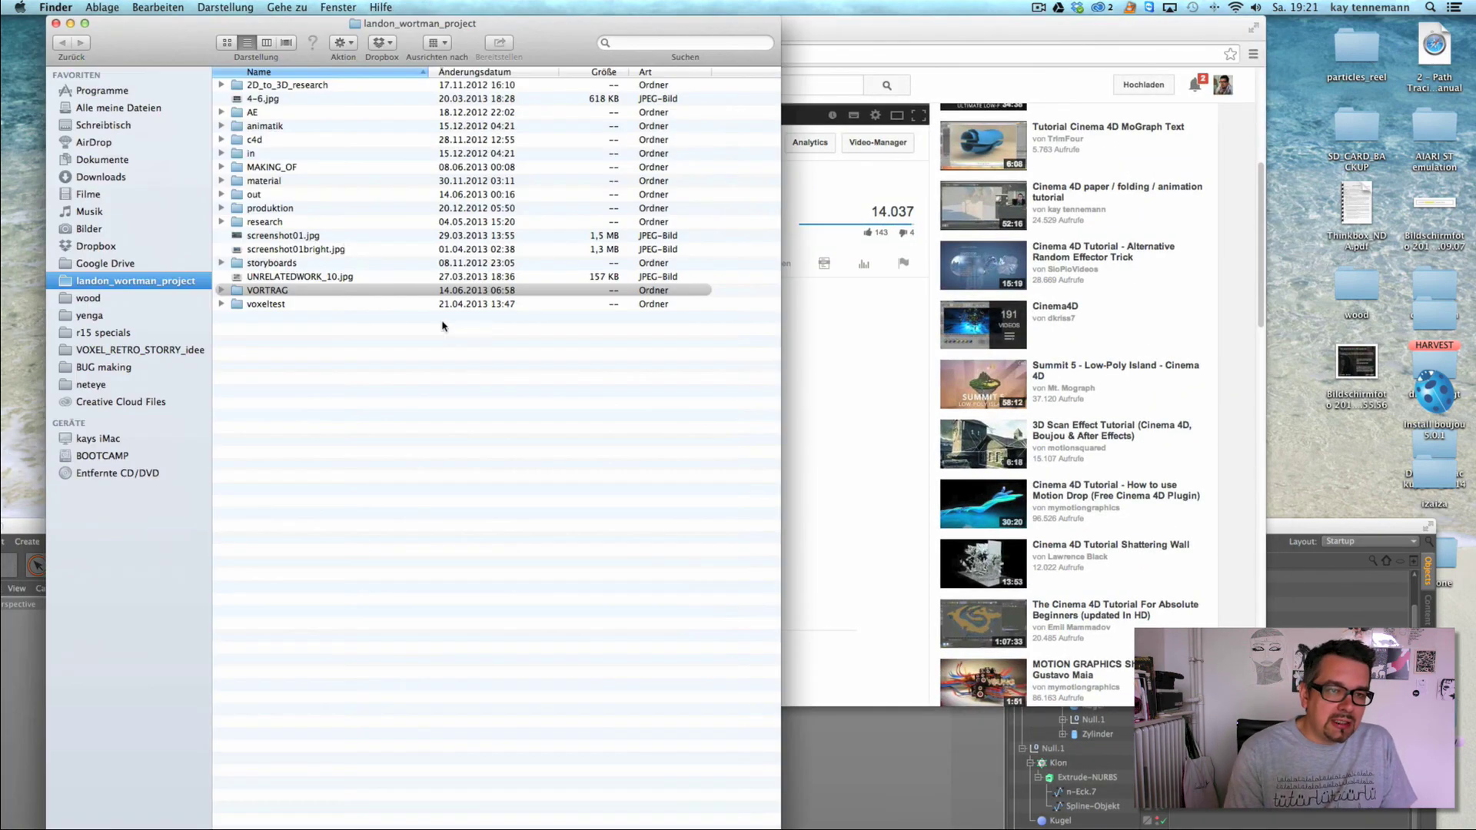
double_click(292, 197)
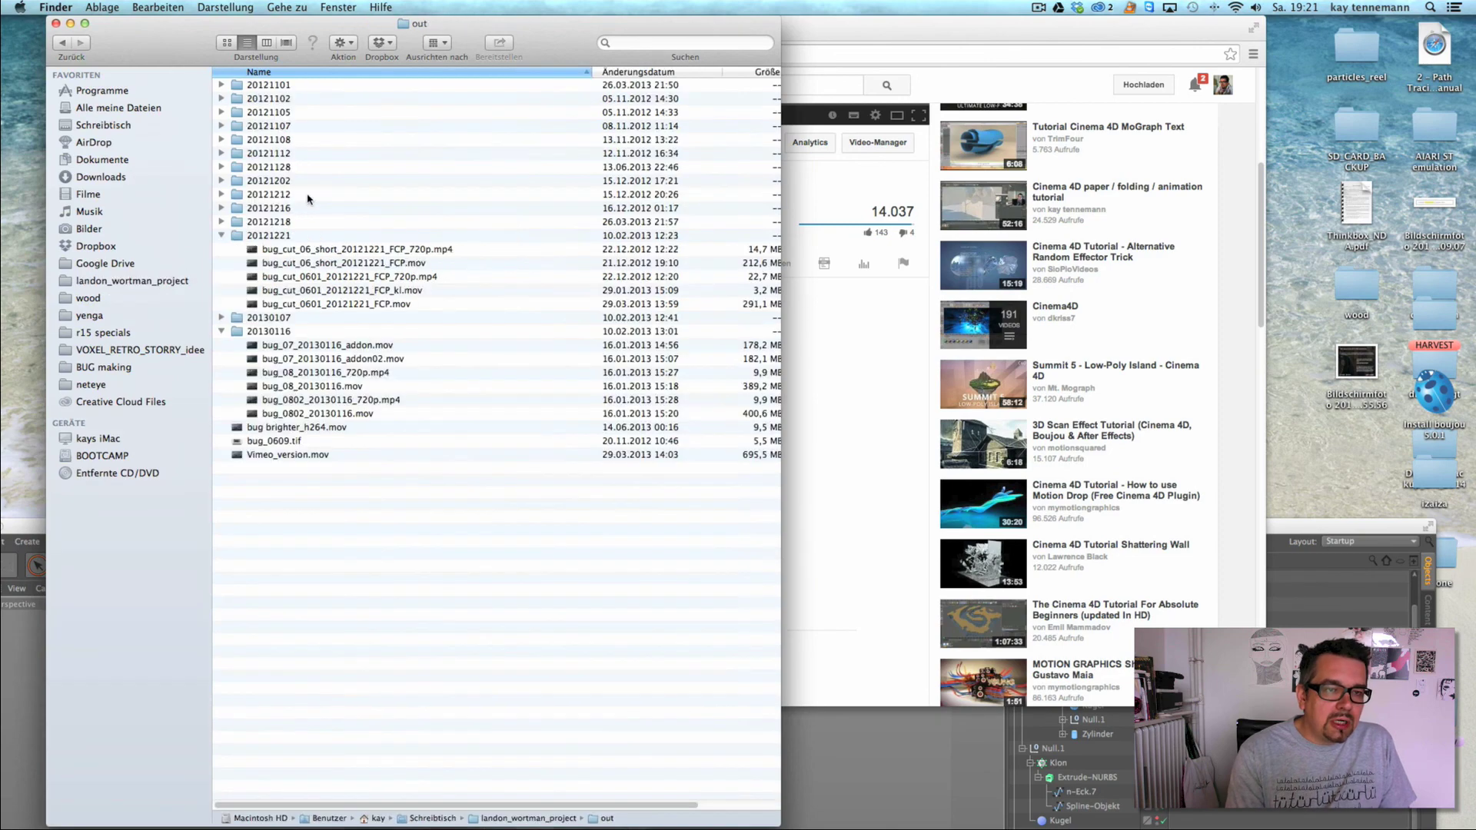
click(66, 43)
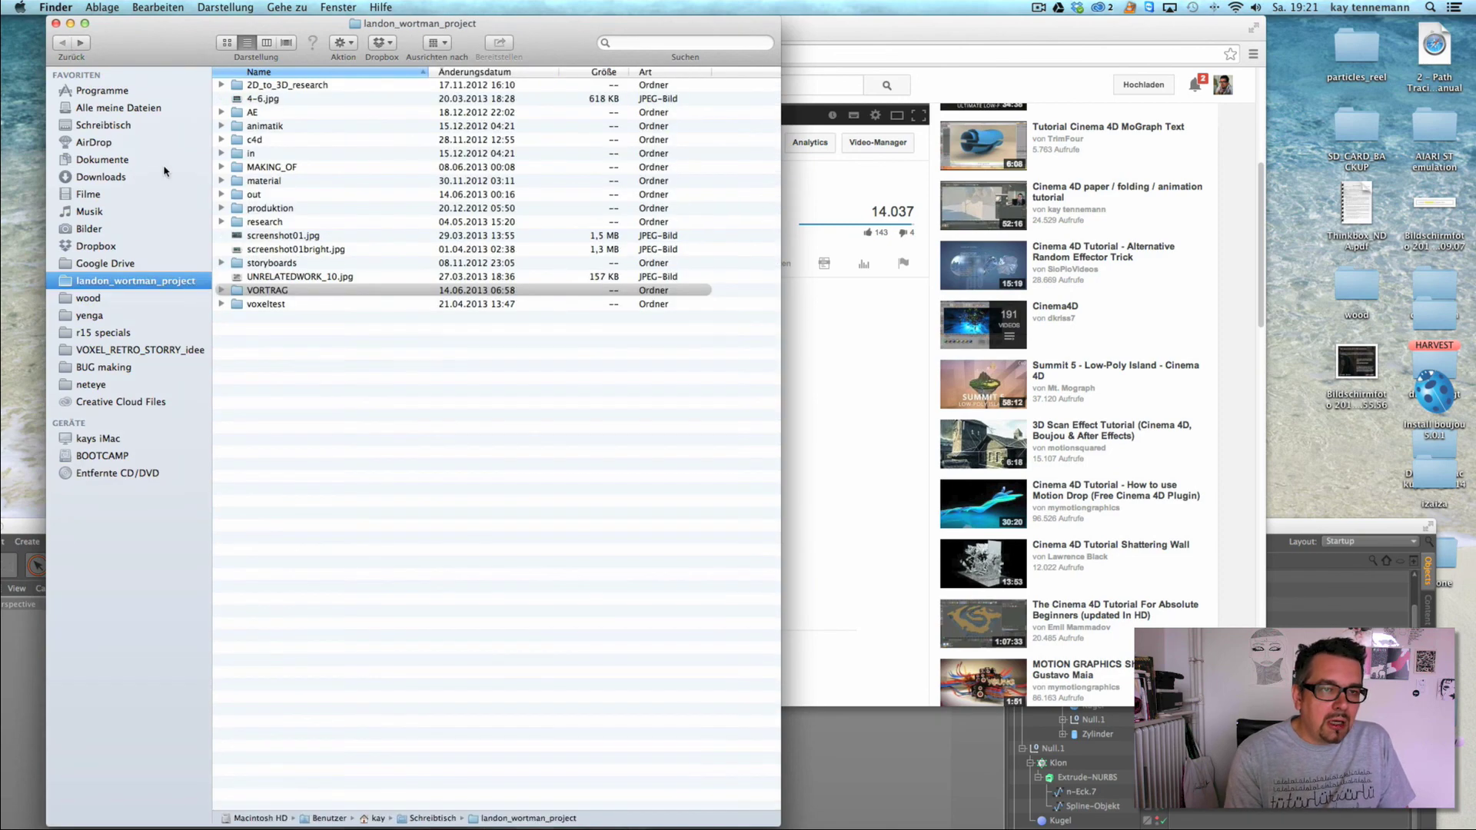
double_click(294, 196)
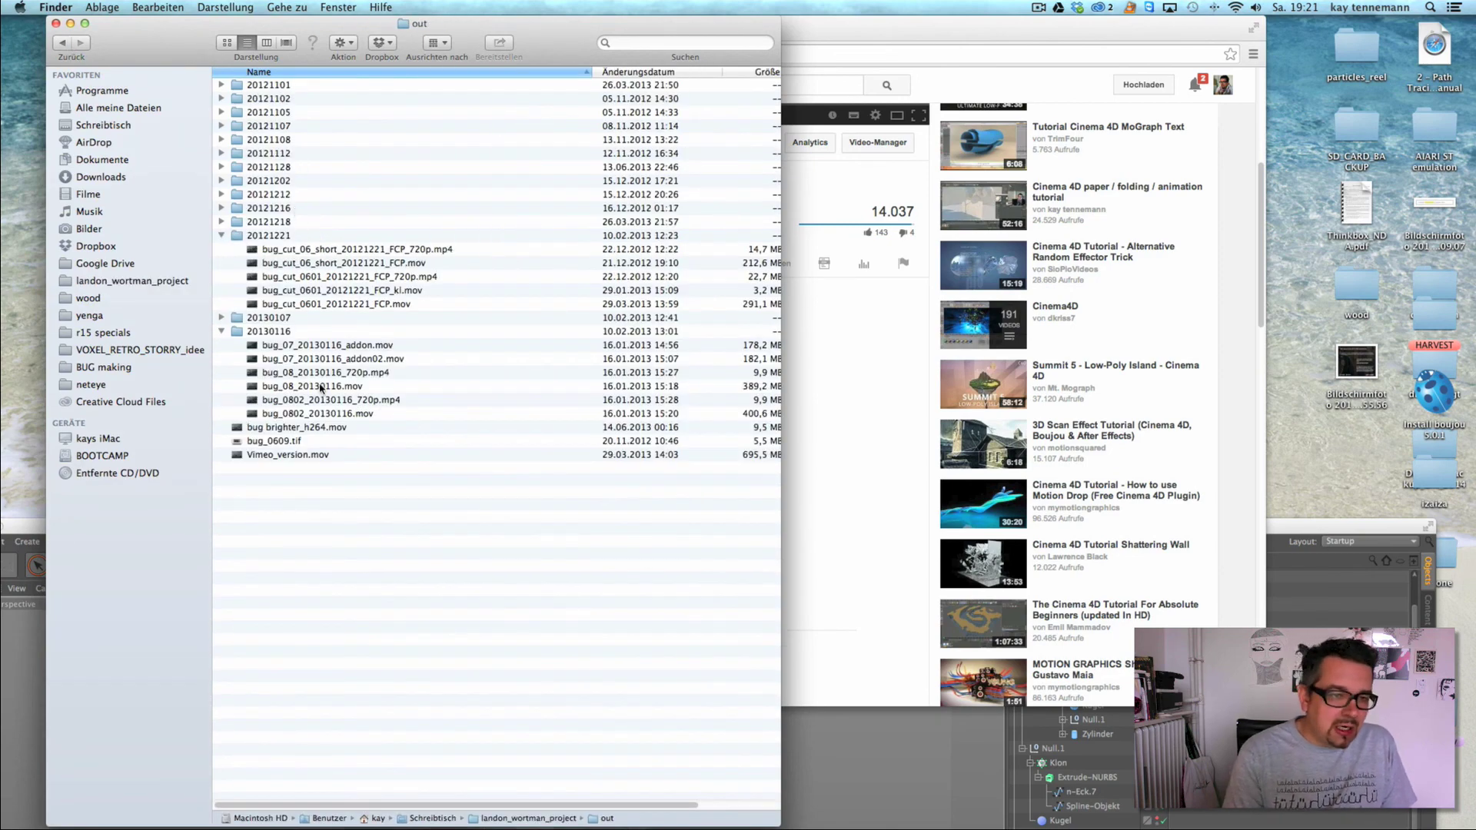
double_click(319, 454)
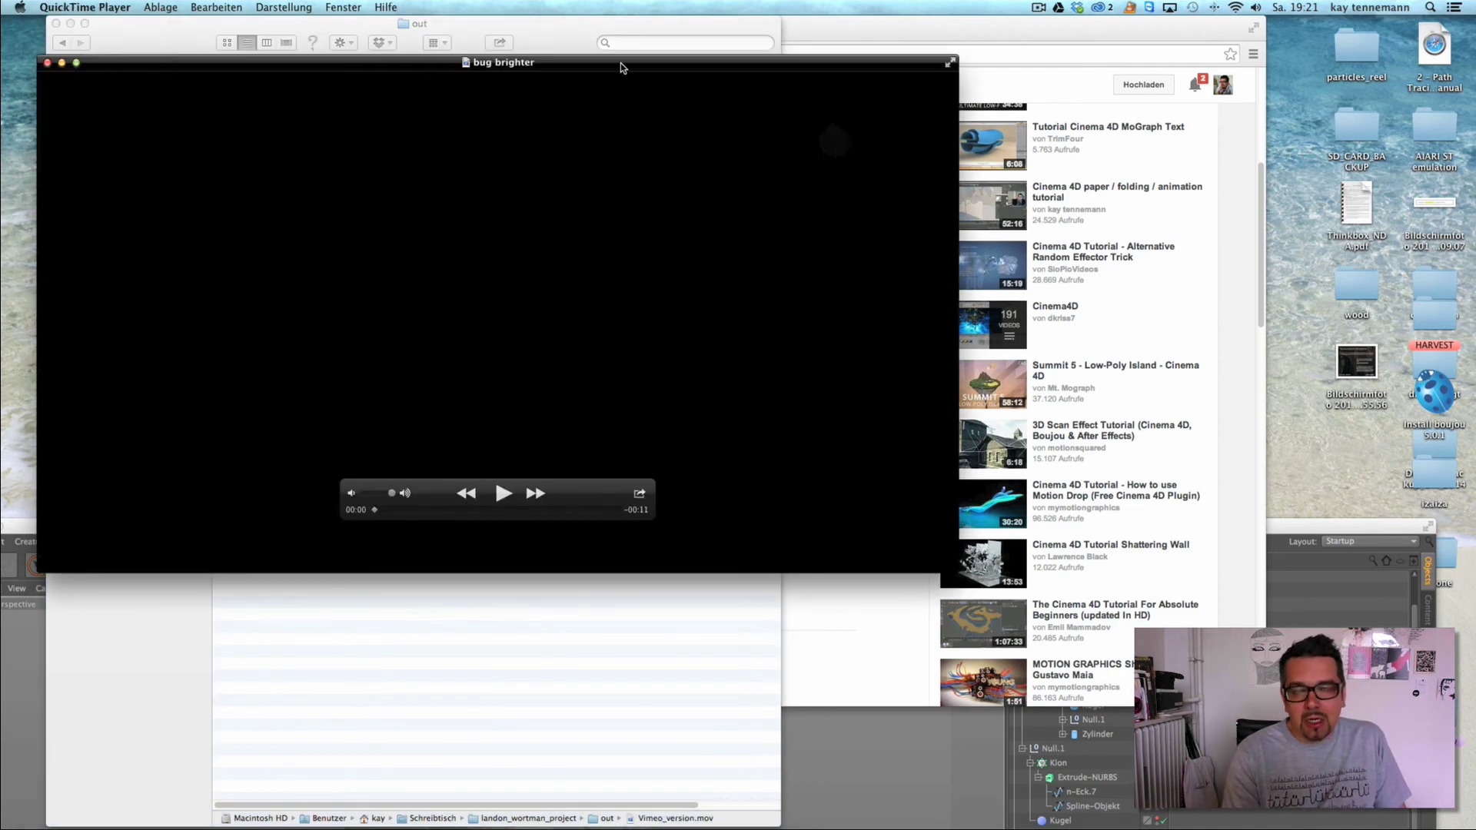
- Clear the Finder window away, advance the movie to the shot of the bug at 00:03 and enlarge the player window
drag(622, 67, 1115, 40)
click(70, 24)
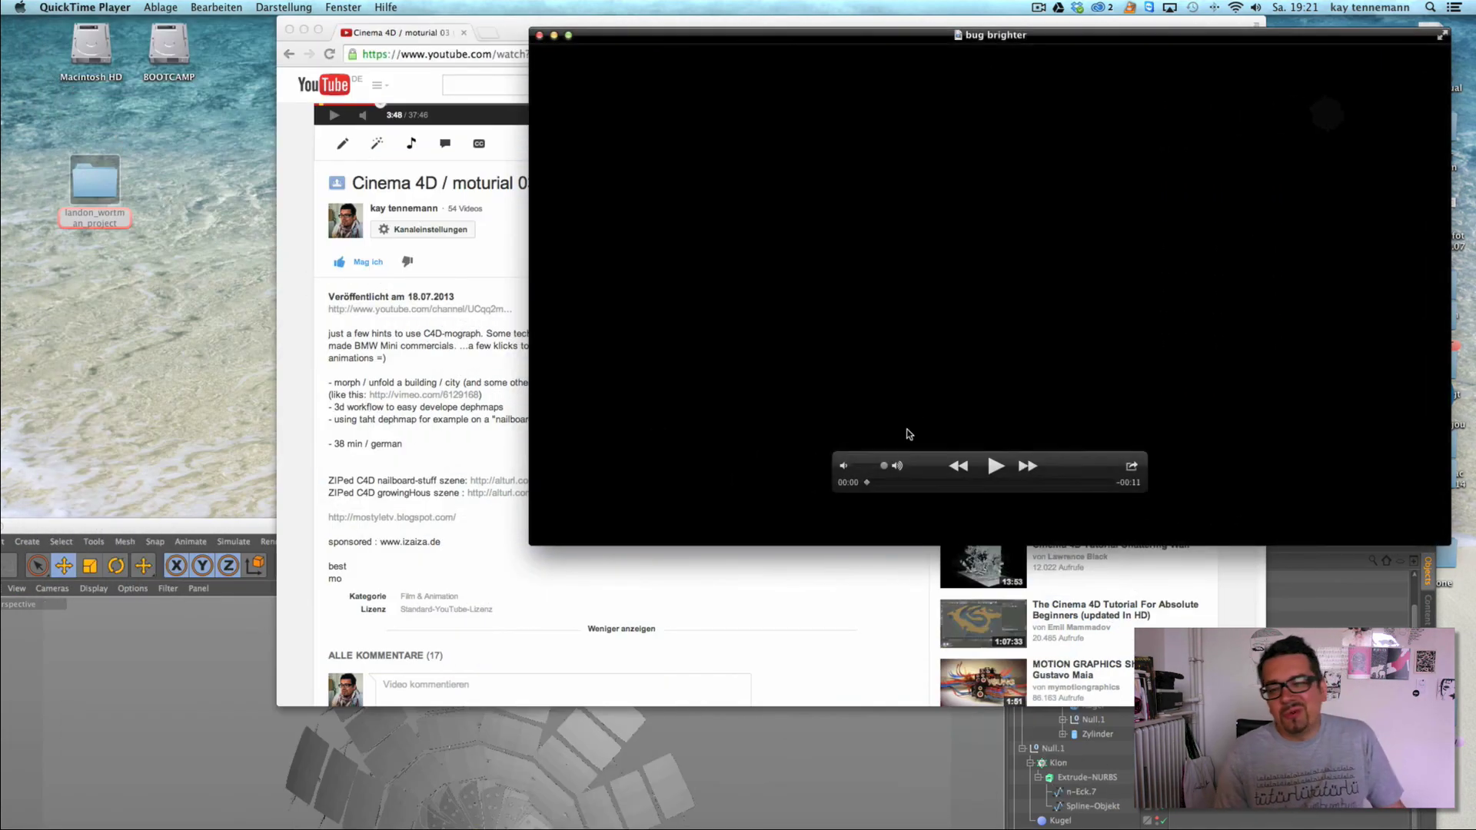
drag(868, 486, 948, 489)
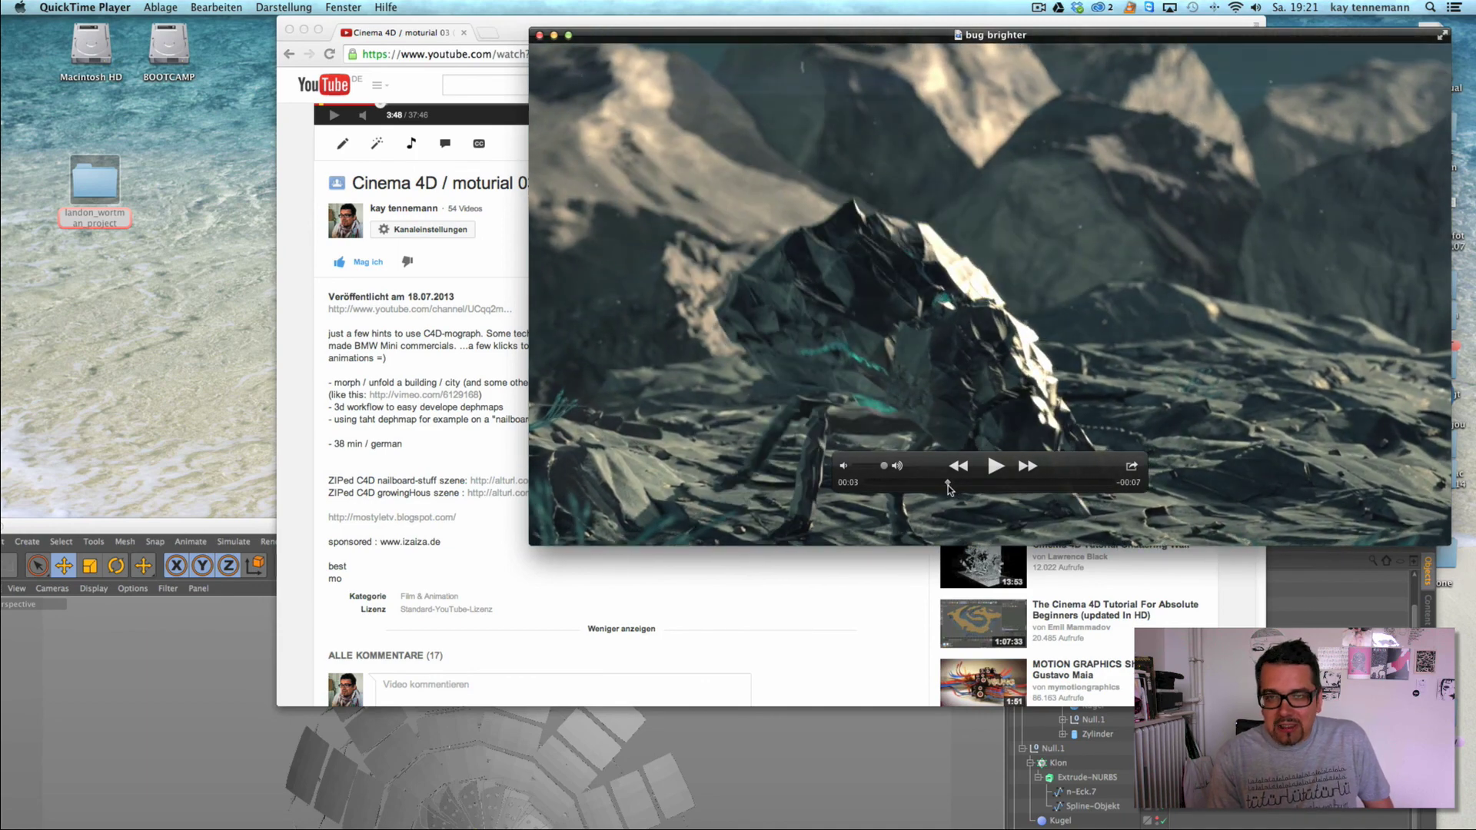
drag(765, 38, 468, 27)
drag(1150, 532, 1404, 675)
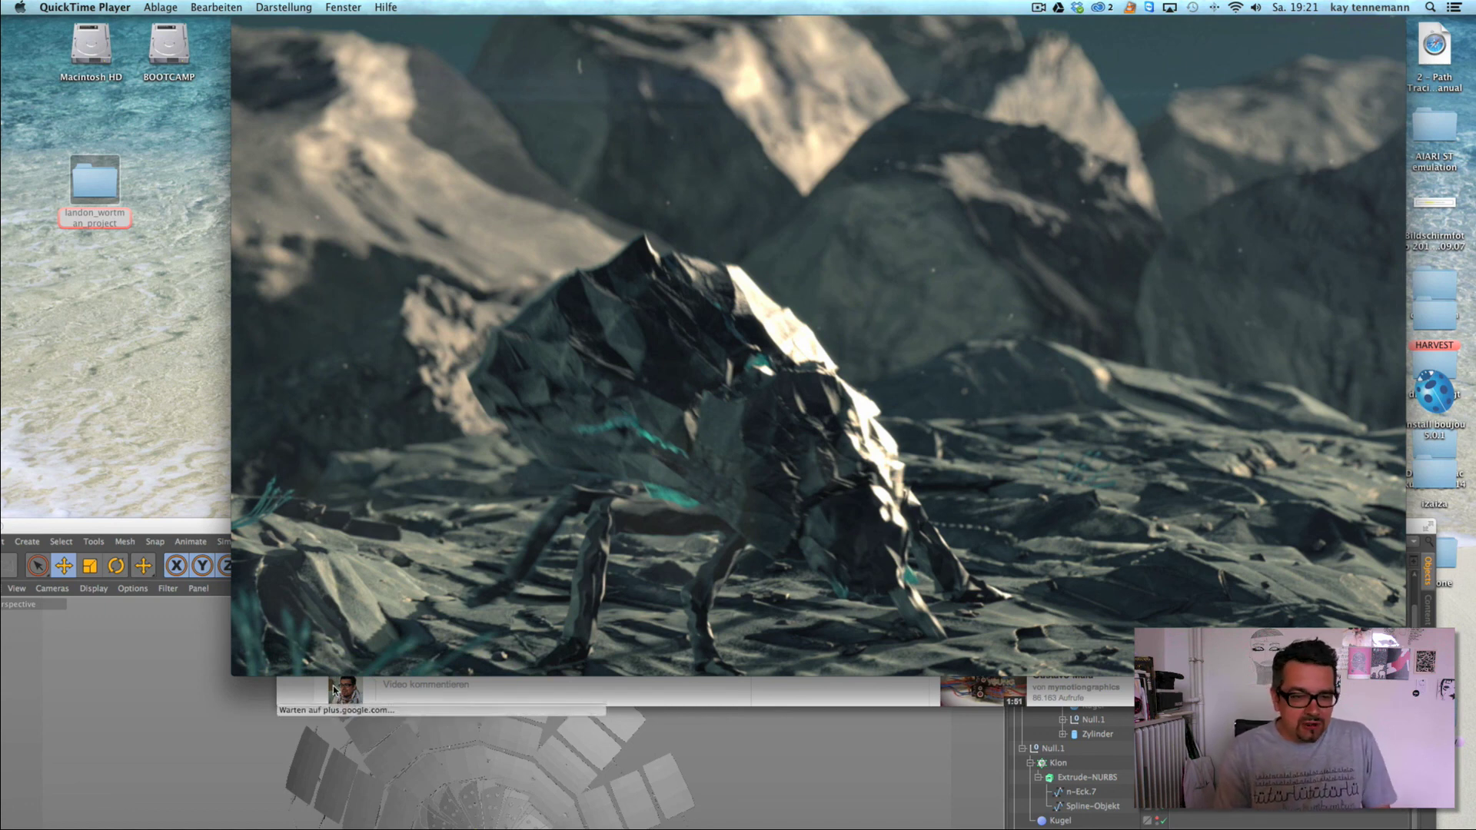
- Play the bug movie to its end, rewind it to 00:03 to examine the shot again and close it
click(413, 652)
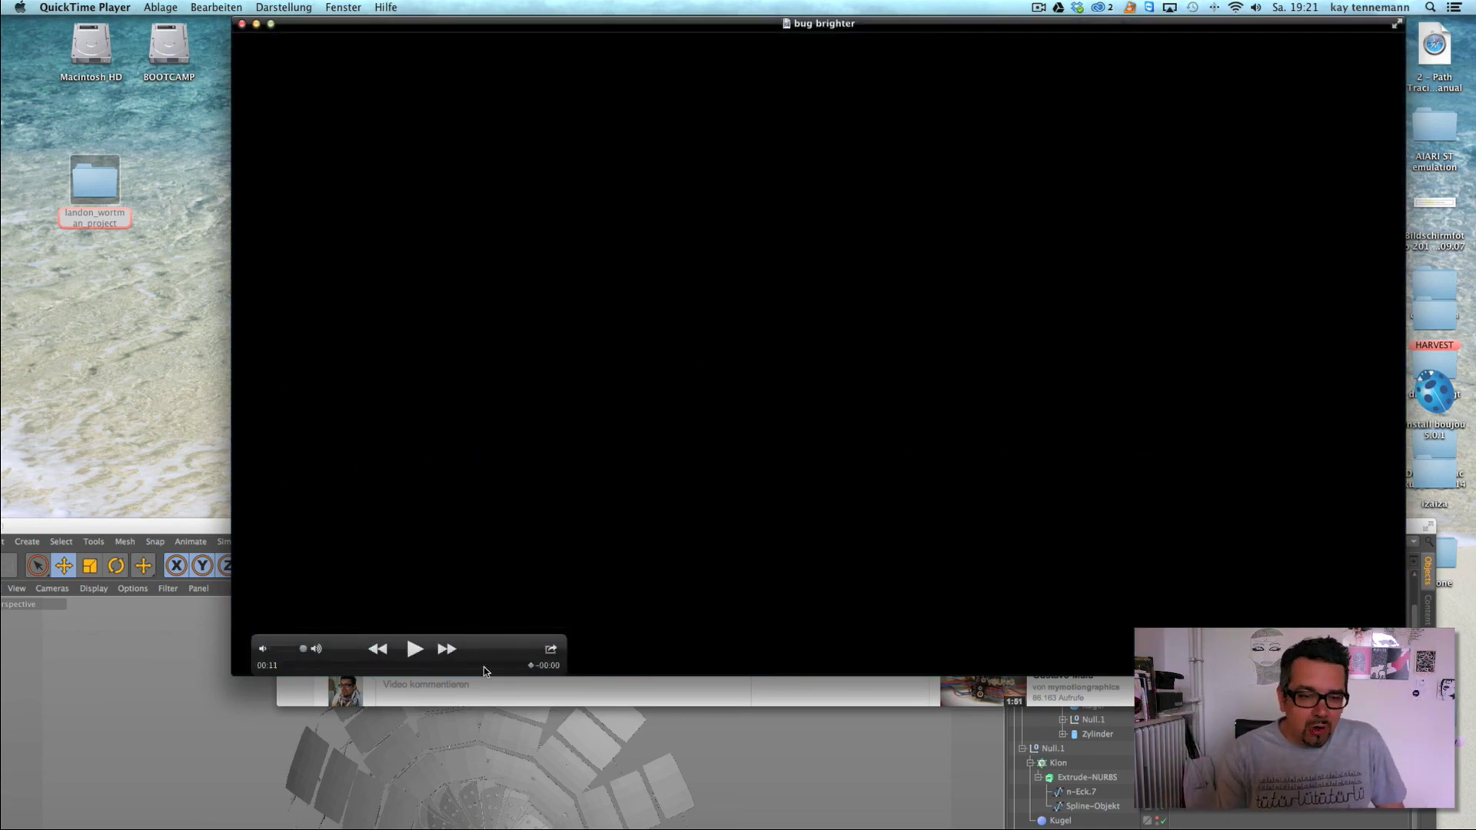
drag(482, 666, 355, 670)
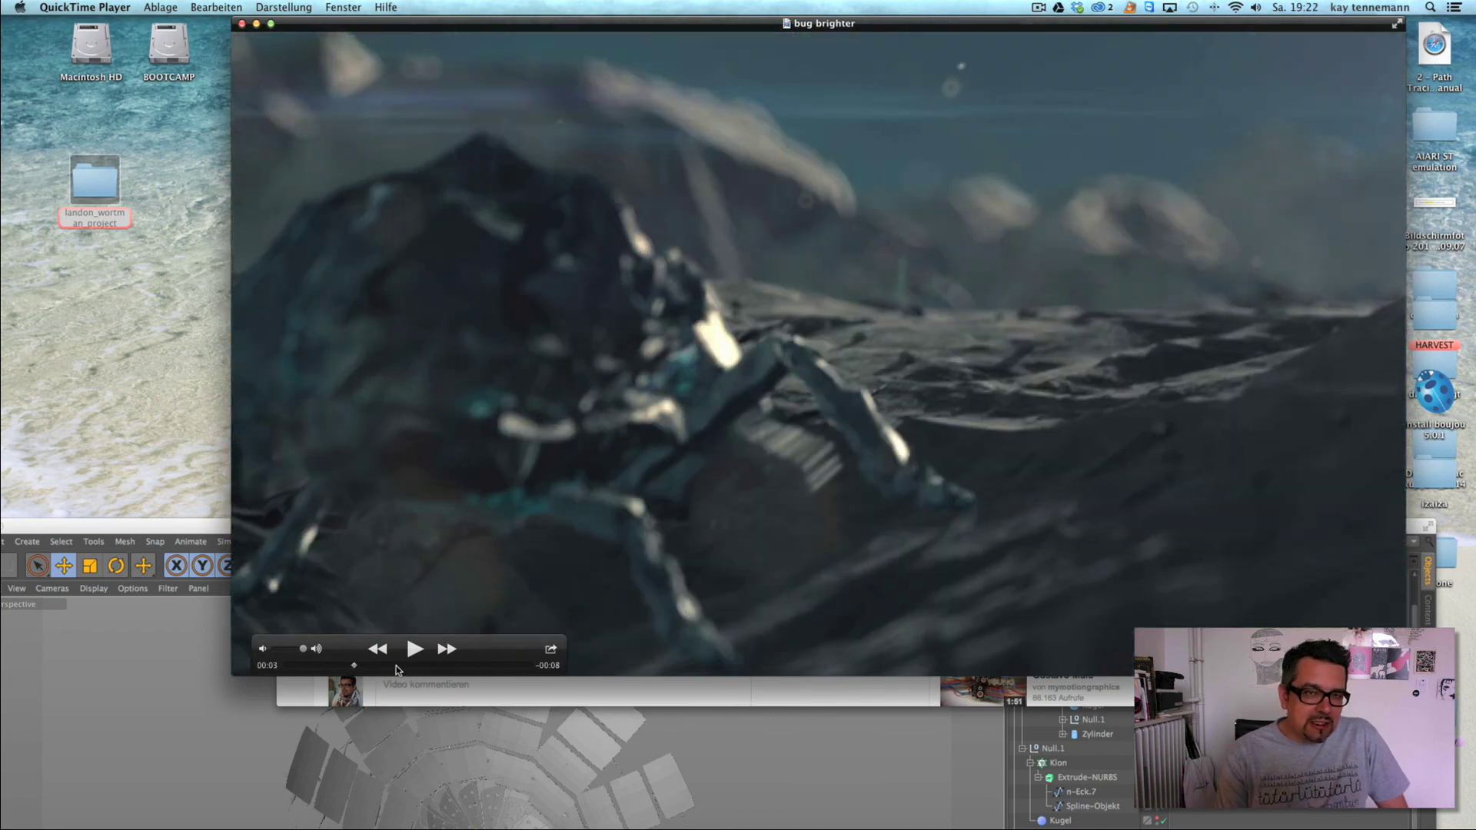
click(242, 23)
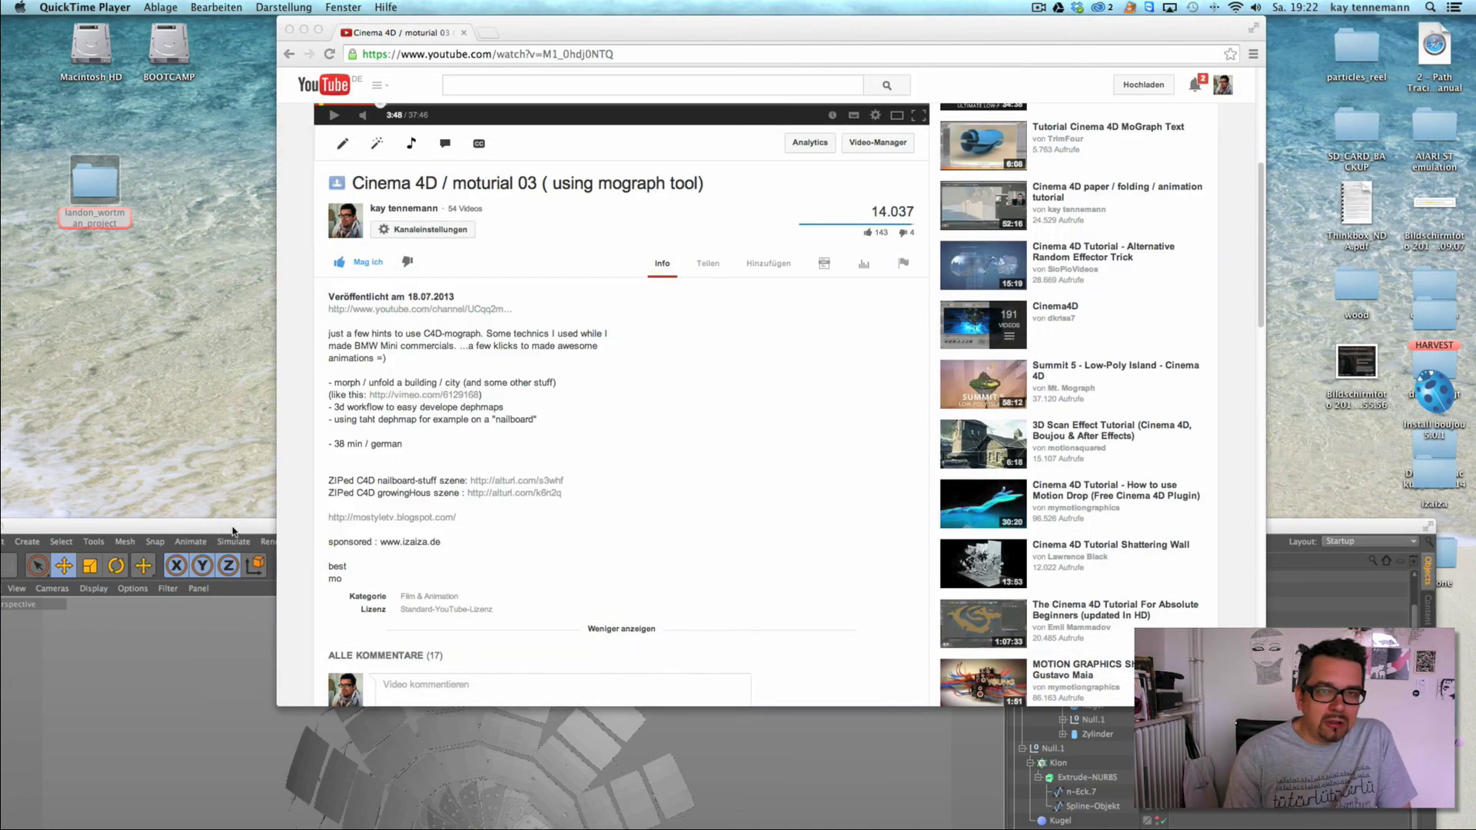
- Return to CINEMA 4D and scrub the dish animation back to frame 83 and on to frame 24, viewing it from slightly different angles
drag(232, 531, 271, 12)
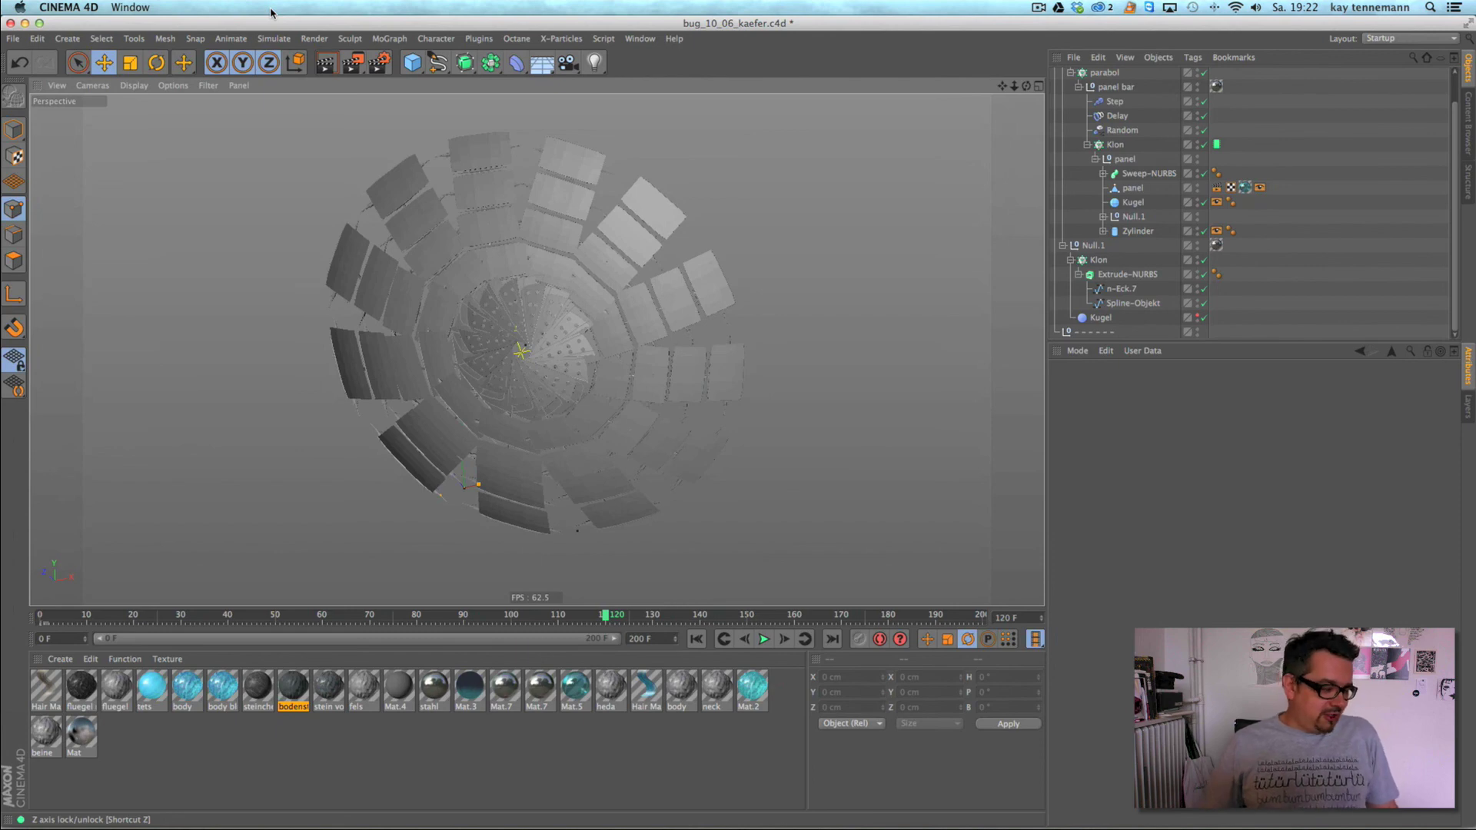
mouse_move(644, 408)
alt+mouse_down()
mouse_move(699, 390)
mouse_move(615, 431)
mouse_move(688, 367)
mouse_move(674, 365)
mouse_move(668, 405)
mouse_move(638, 417)
mouse_move(714, 377)
mouse_move(910, 325)
mouse_move(785, 372)
mouse_move(500, 524)
mouse_move(658, 399)
mouse_move(556, 418)
mouse_move(578, 419)
alt+mouse_up()
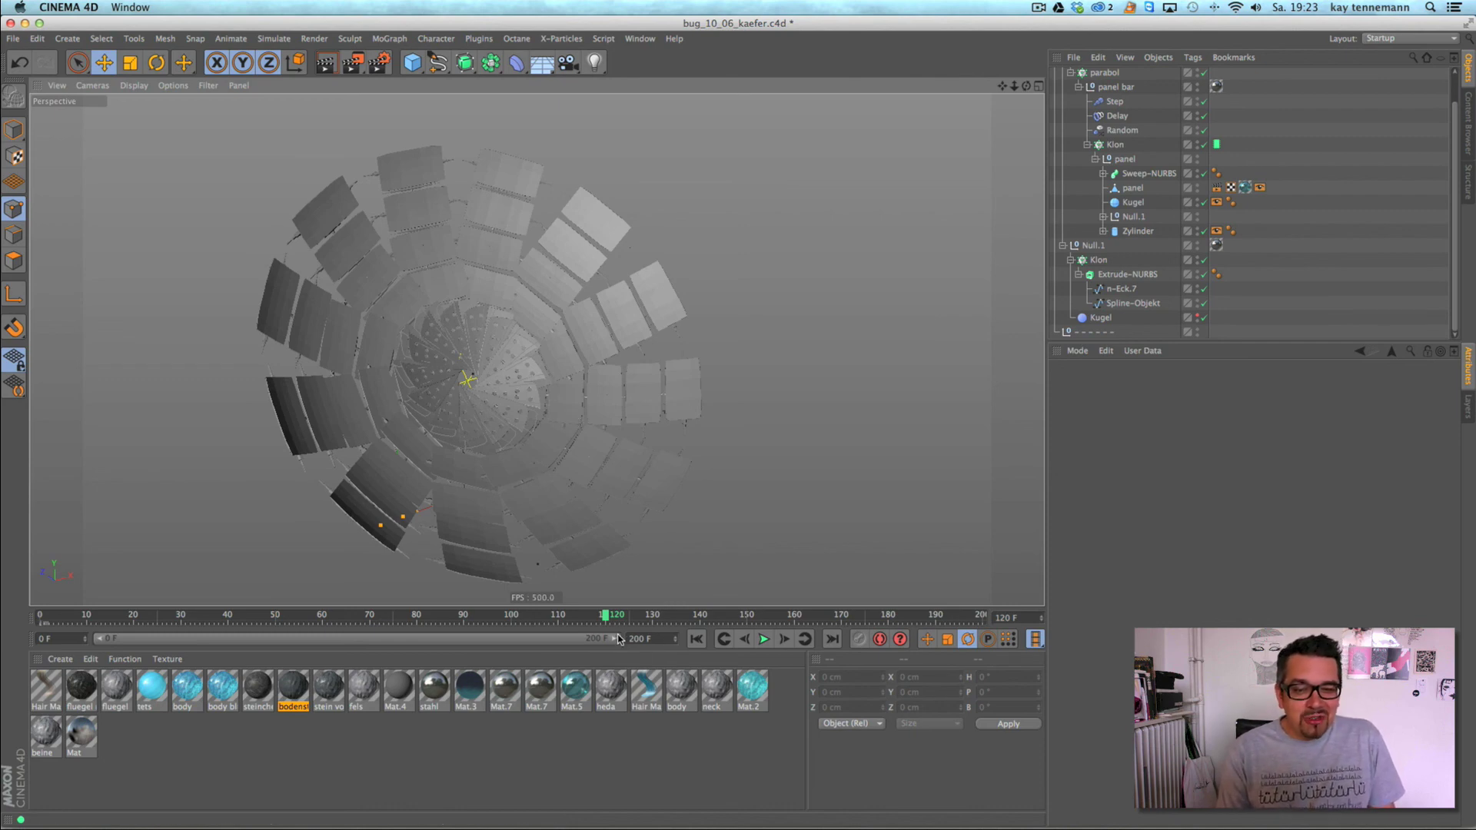
drag(607, 619, 432, 630)
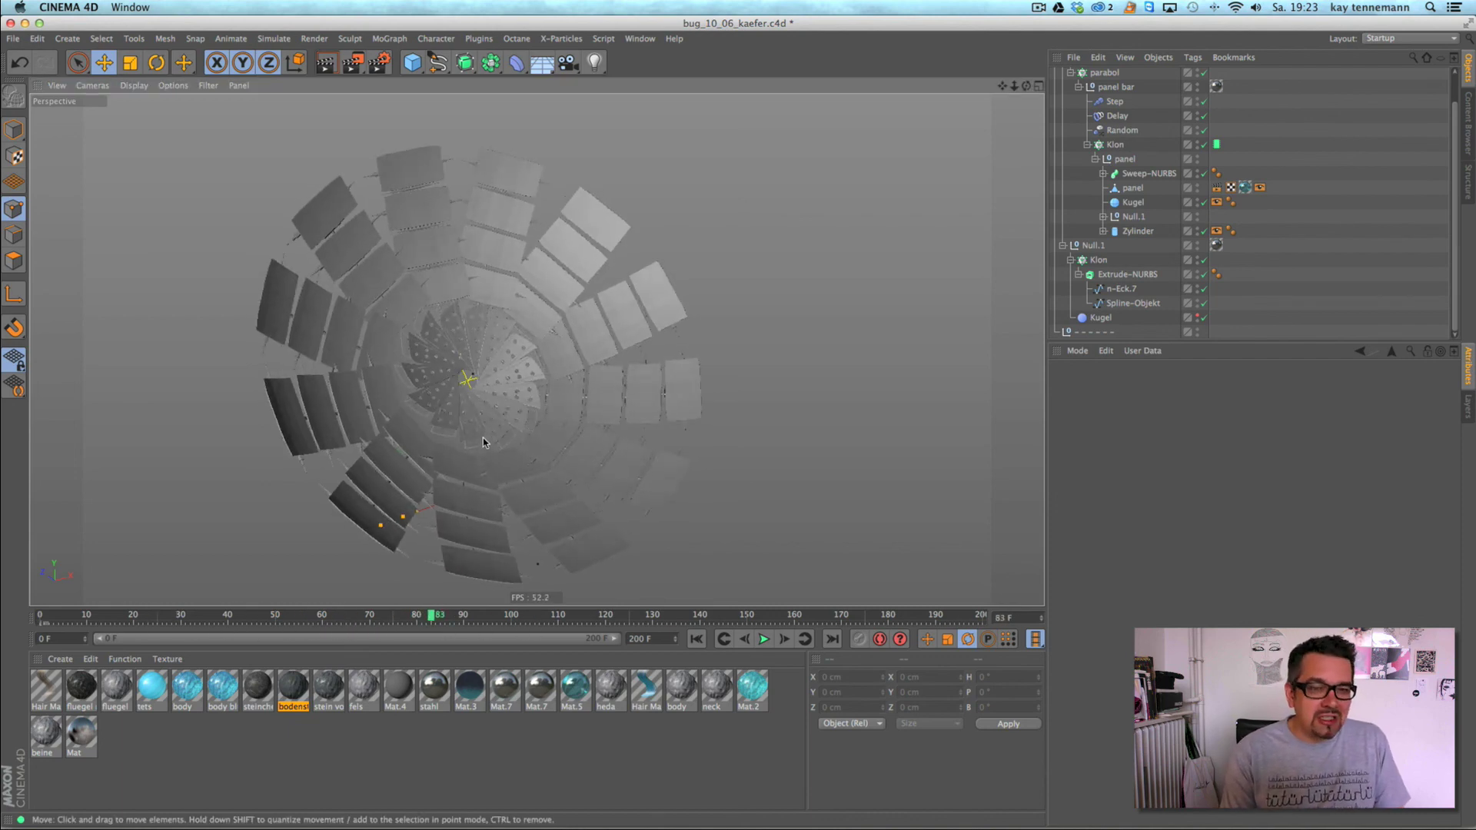
alt+drag(482, 437, 541, 406)
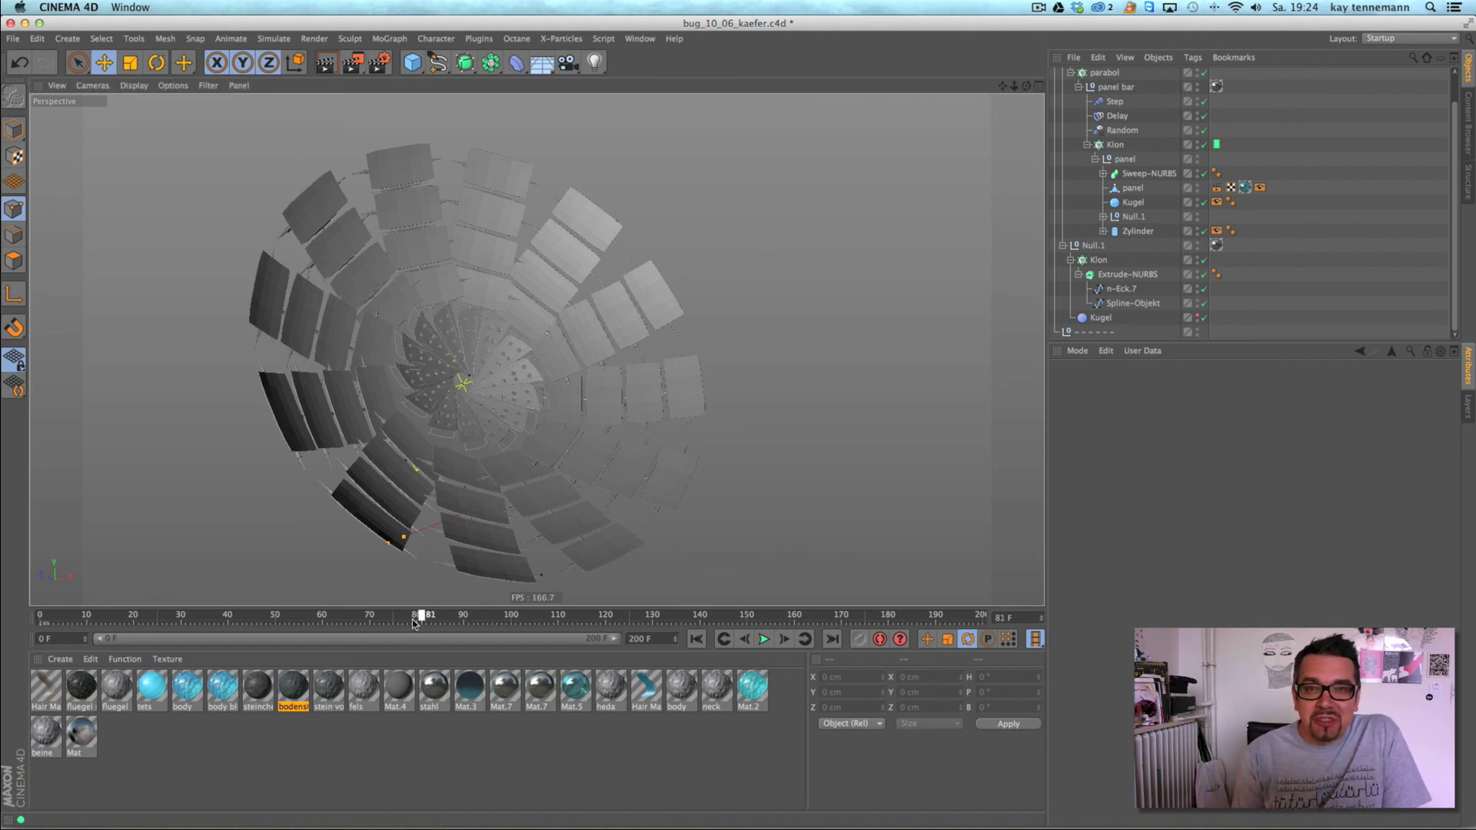
drag(431, 619, 149, 628)
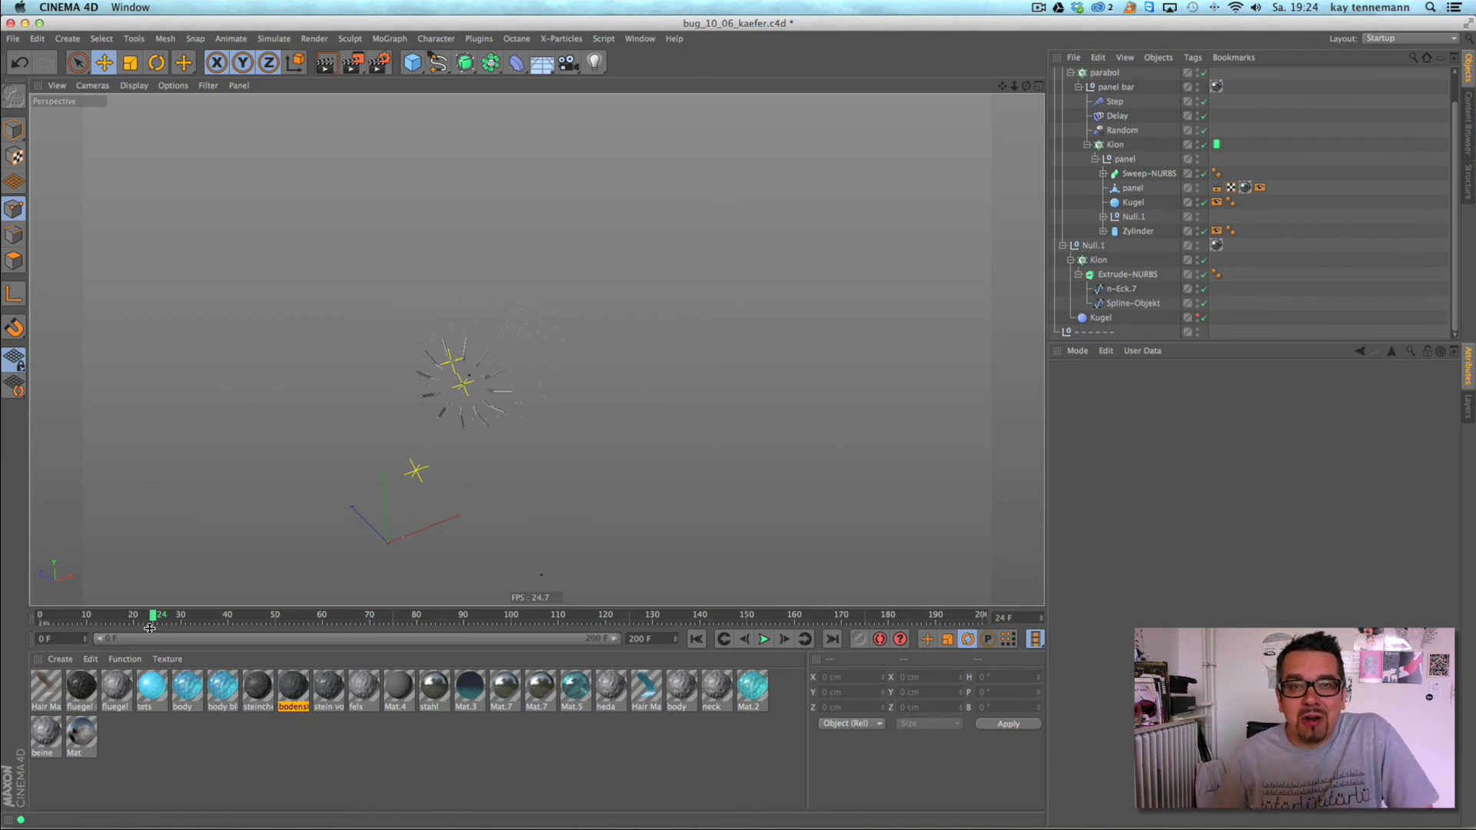